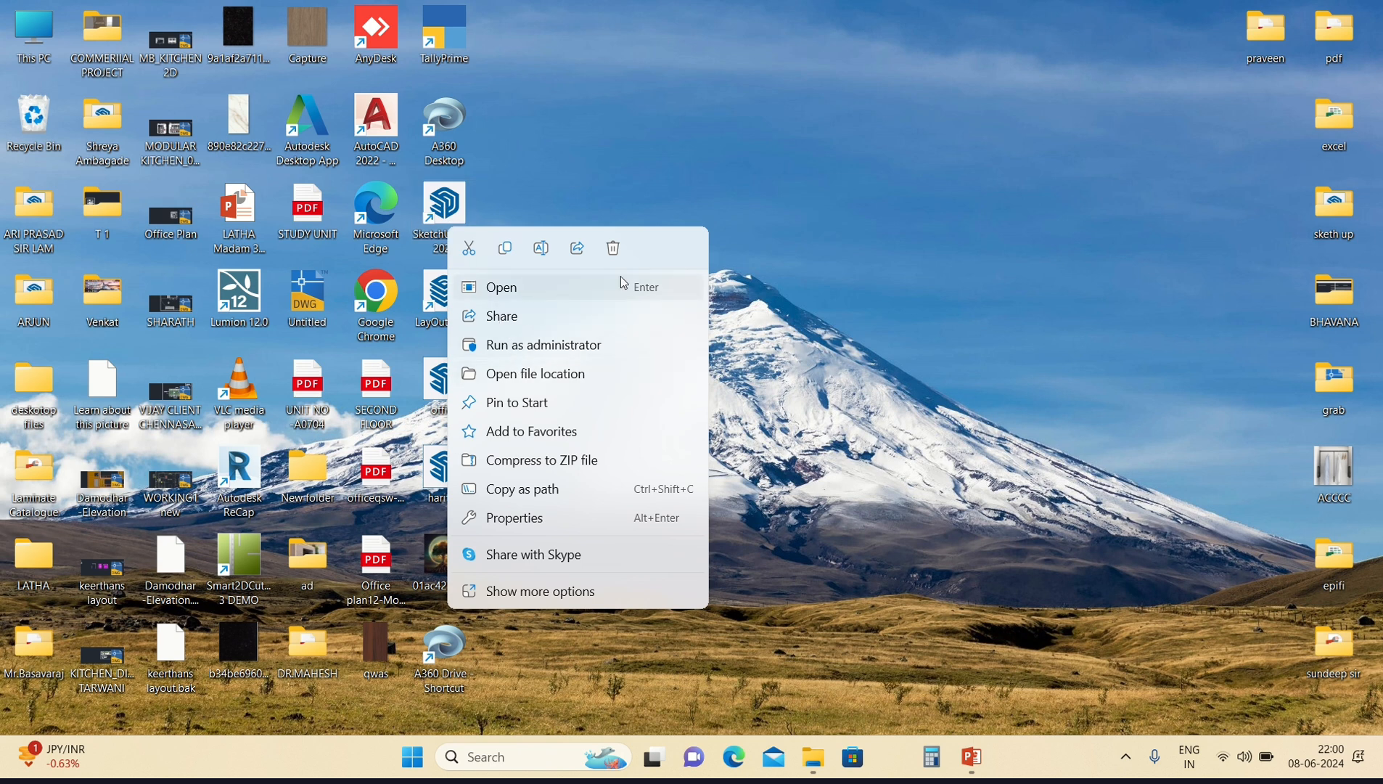
# Step: Create a new SketchUp model from the Architectural Millimeters template
pyautogui.click(769, 255)
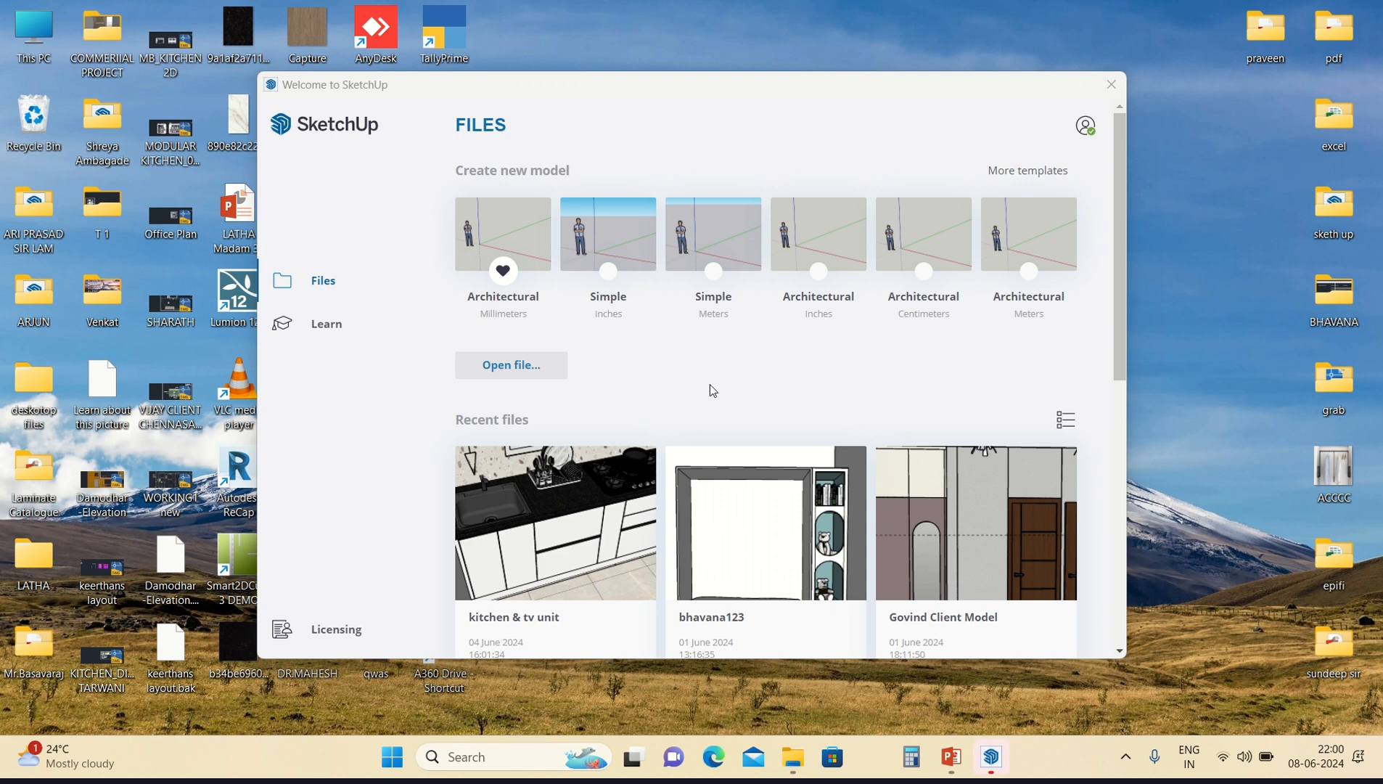
pyautogui.scroll(-3, 708, 388)
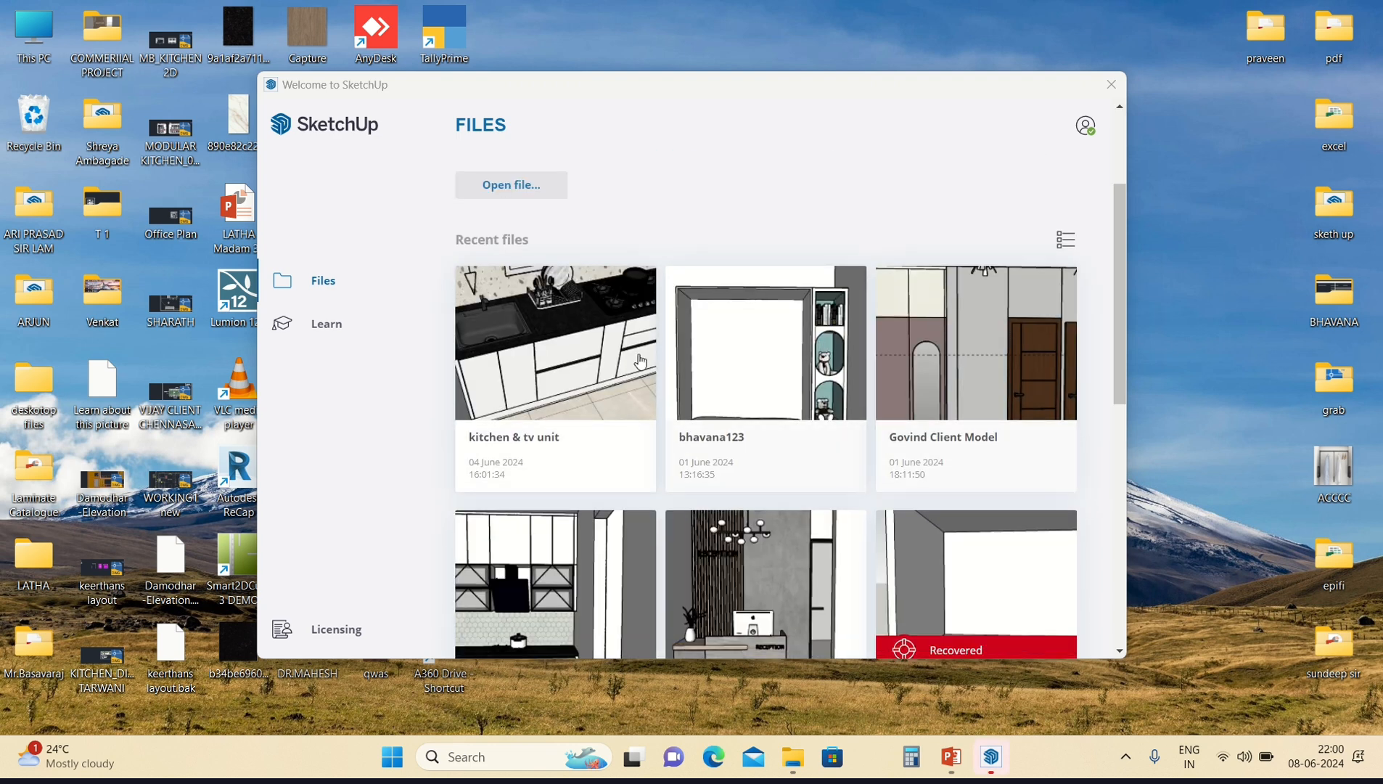
pyautogui.scroll(2, 708, 385)
pyautogui.scroll(2, 663, 473)
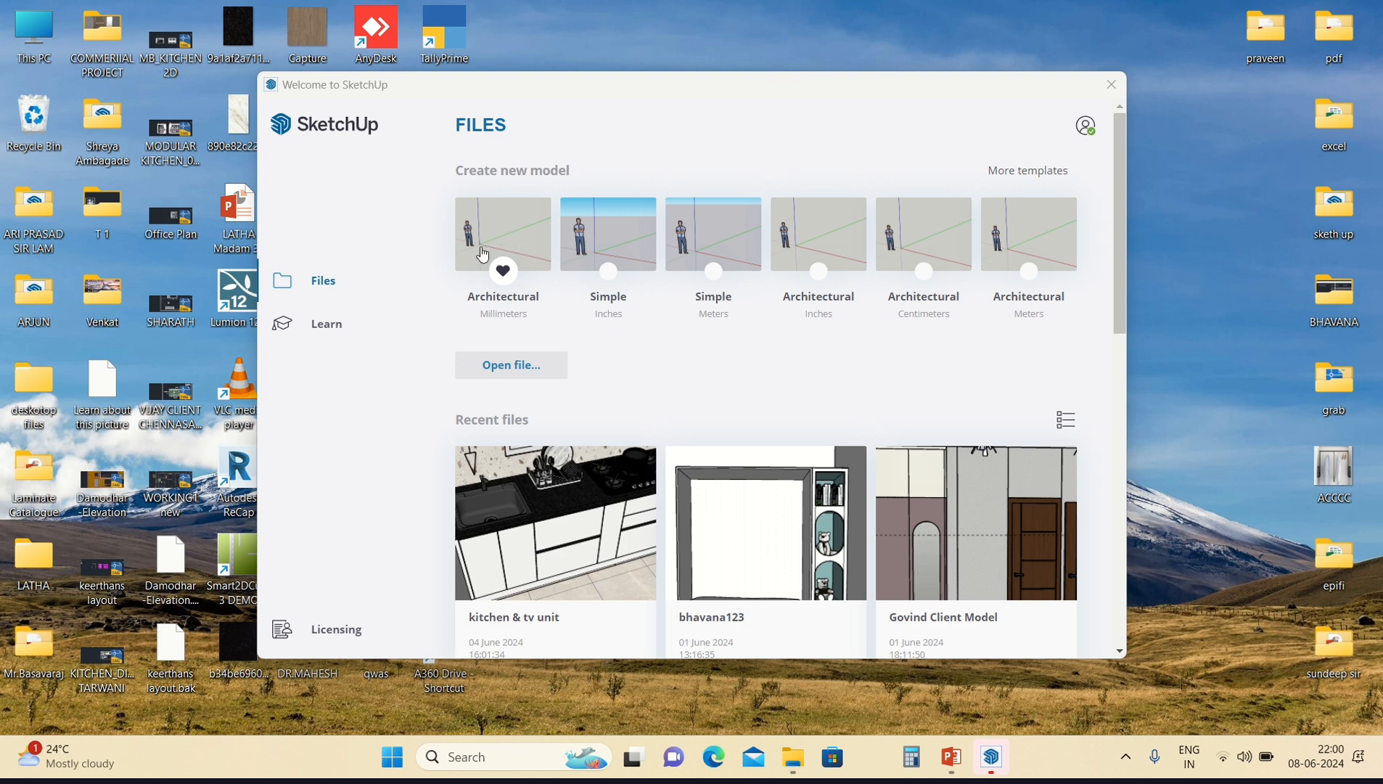
pyautogui.click(508, 236)
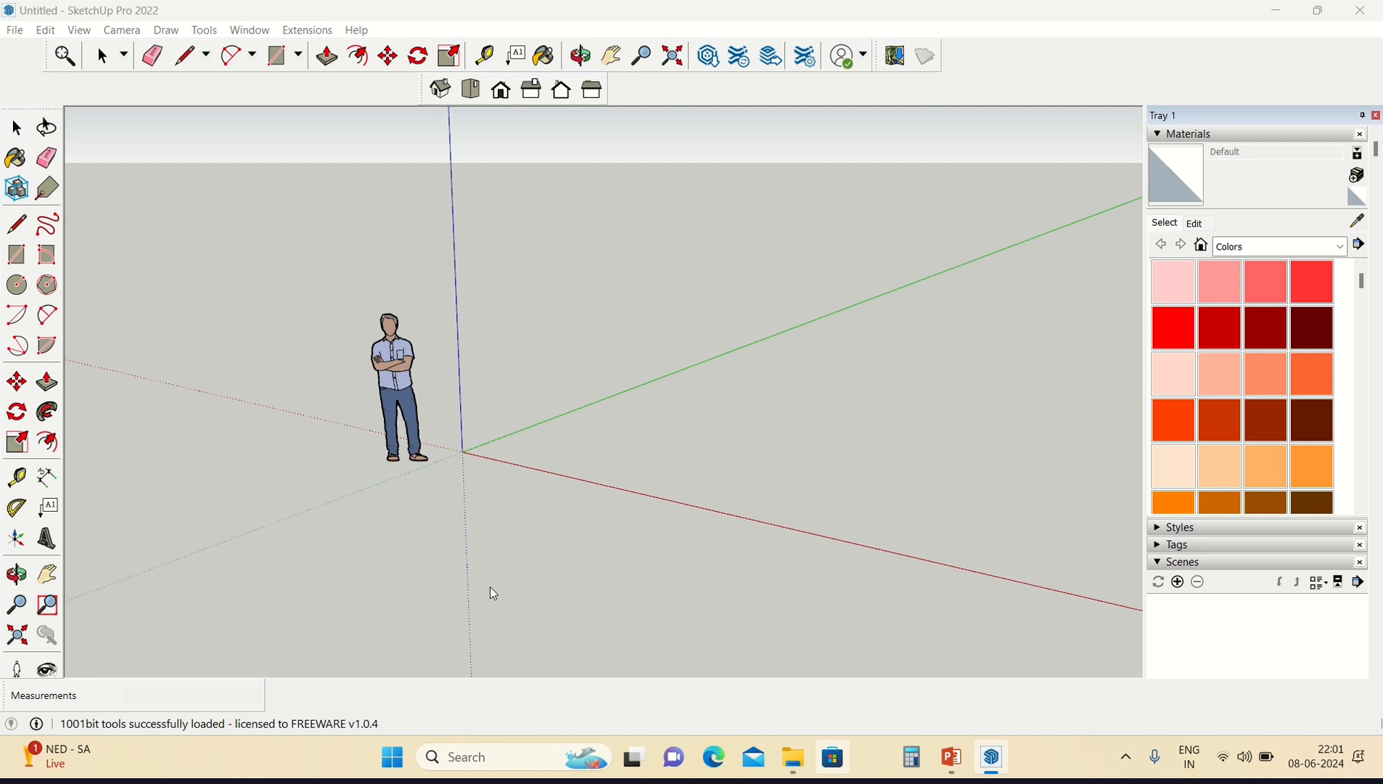
# Step: Ignore the notification about extension updates in the new model
pyautogui.moveTo(411, 492); pyautogui.dragTo(398, 398, button='middle')
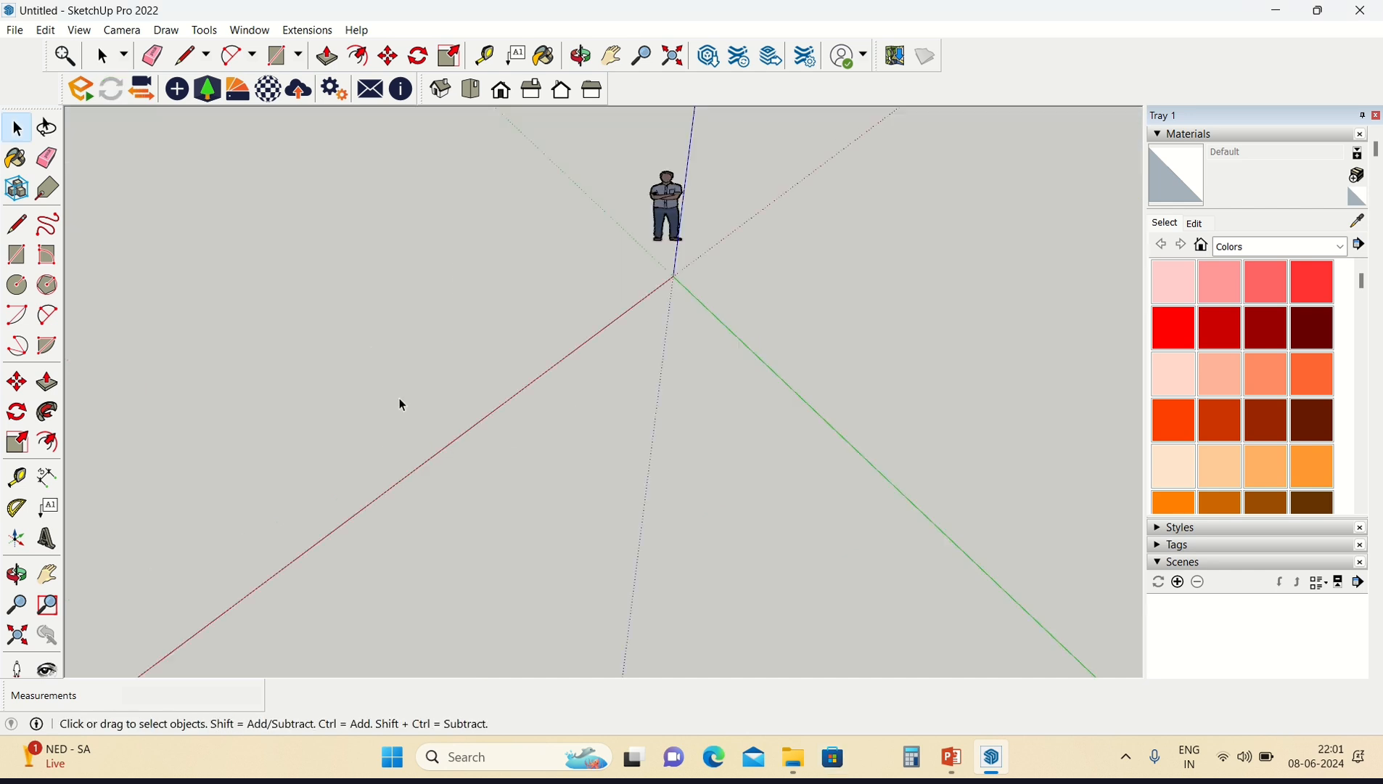
pyautogui.moveTo(521, 349); pyautogui.dragTo(1090, 571, button='middle')
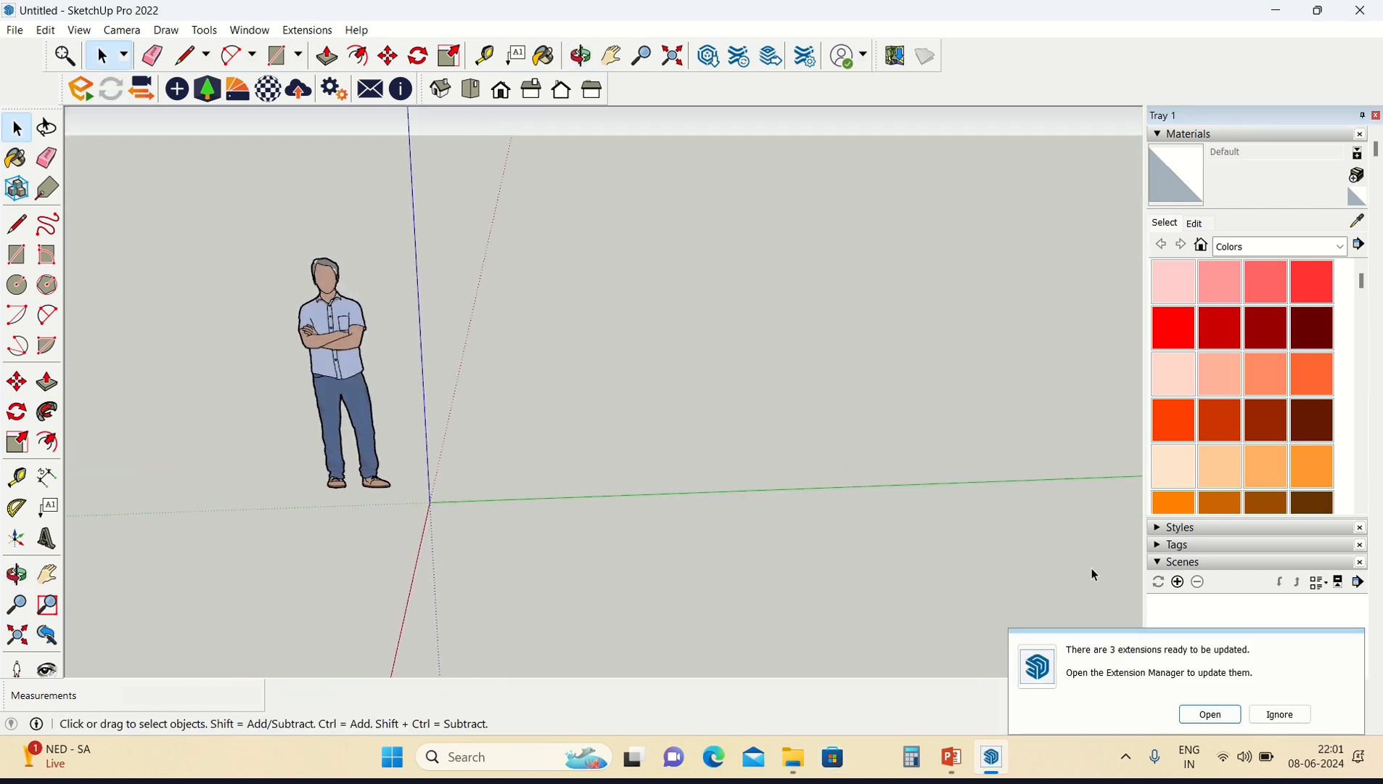
pyautogui.click(1281, 714)
# Step: Orbit and zoom around the scale figure and axes to examine the empty modelling space from several angles
pyautogui.moveTo(777, 392); pyautogui.dragTo(703, 257, button='middle')
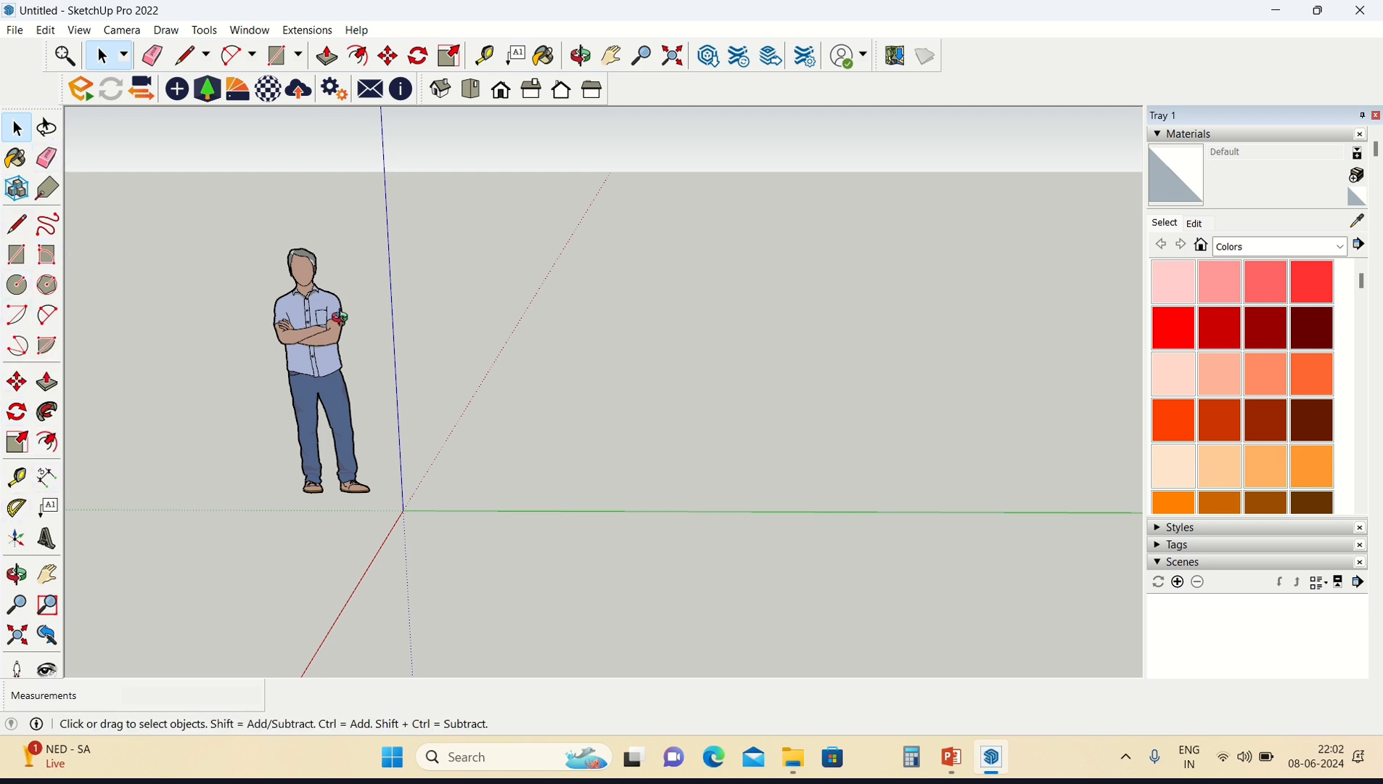
pyautogui.press('o')
pyautogui.moveTo(345, 310); pyautogui.dragTo(510, 375)
pyautogui.moveTo(511, 375); pyautogui.dragTo(281, 400, button='middle')
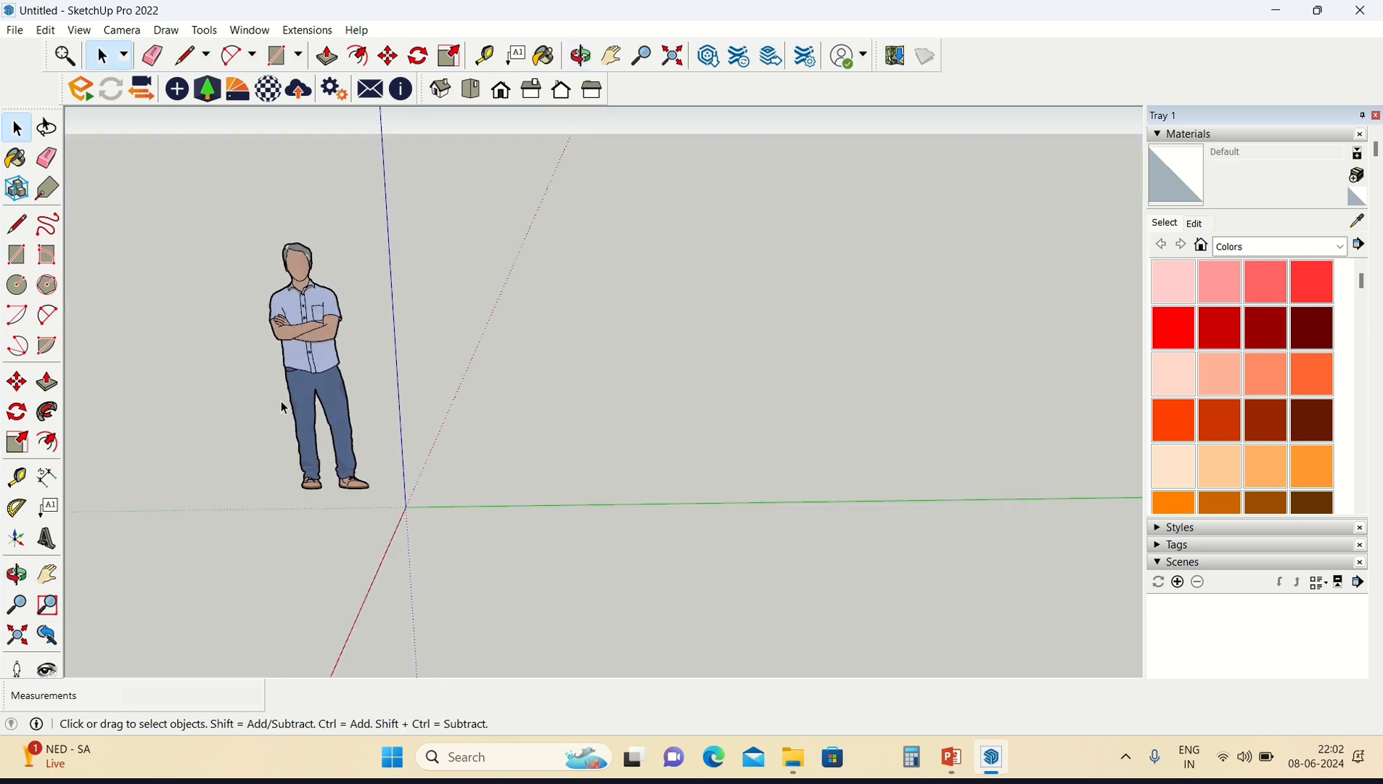
pyautogui.scroll(-2, 281, 401)
pyautogui.moveTo(509, 372); pyautogui.dragTo(676, 305, button='middle')
pyautogui.moveTo(676, 306)
pyautogui.mouseDown()
pyautogui.moveTo(669, 361)
pyautogui.moveTo(593, 272)
pyautogui.moveTo(583, 318)
pyautogui.moveTo(676, 294)
pyautogui.mouseUp()
pyautogui.moveTo(677, 294); pyautogui.dragTo(616, 404, button='middle')
pyautogui.moveTo(586, 358); pyautogui.dragTo(552, 298, button='middle')
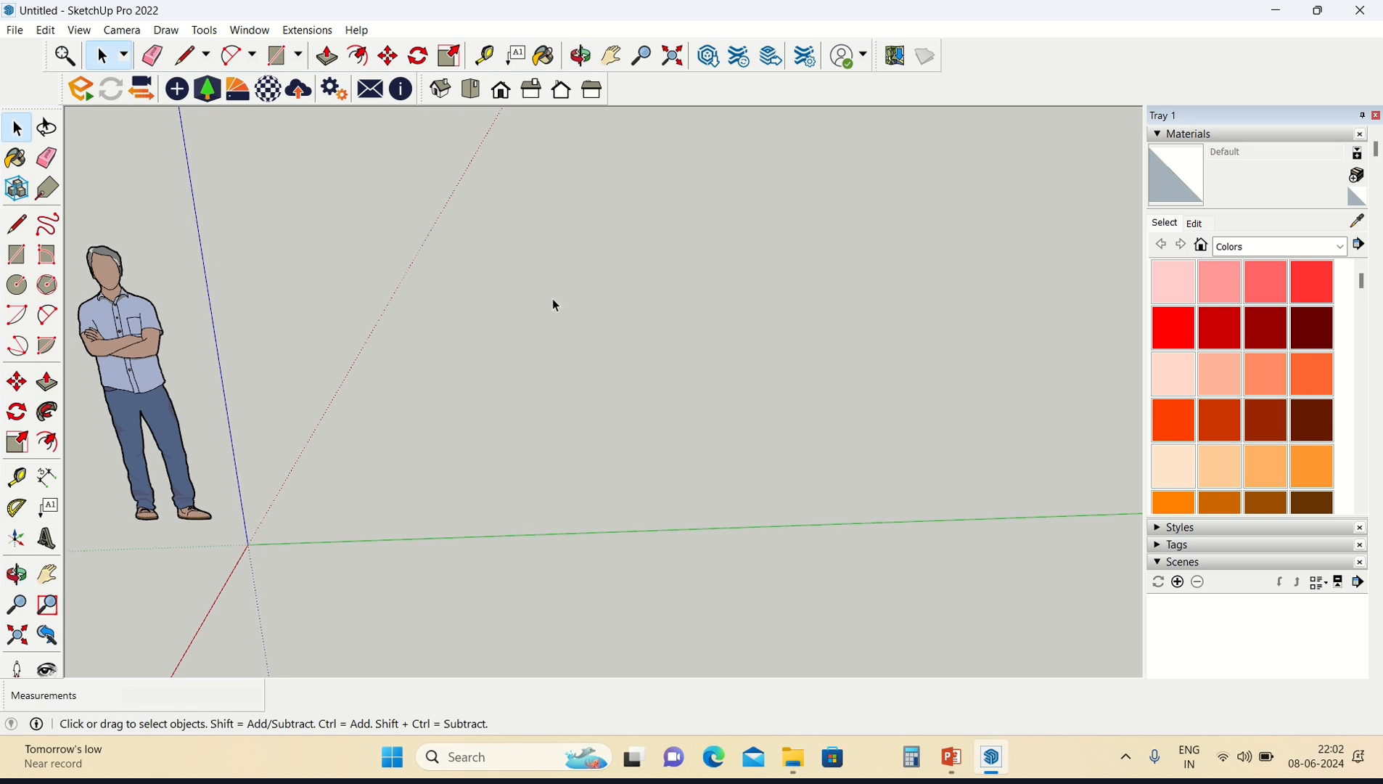
# Step: Draw a 3000 by 3600 mm rectangle on the ground plane, away from the origin
pyautogui.click(25, 257)
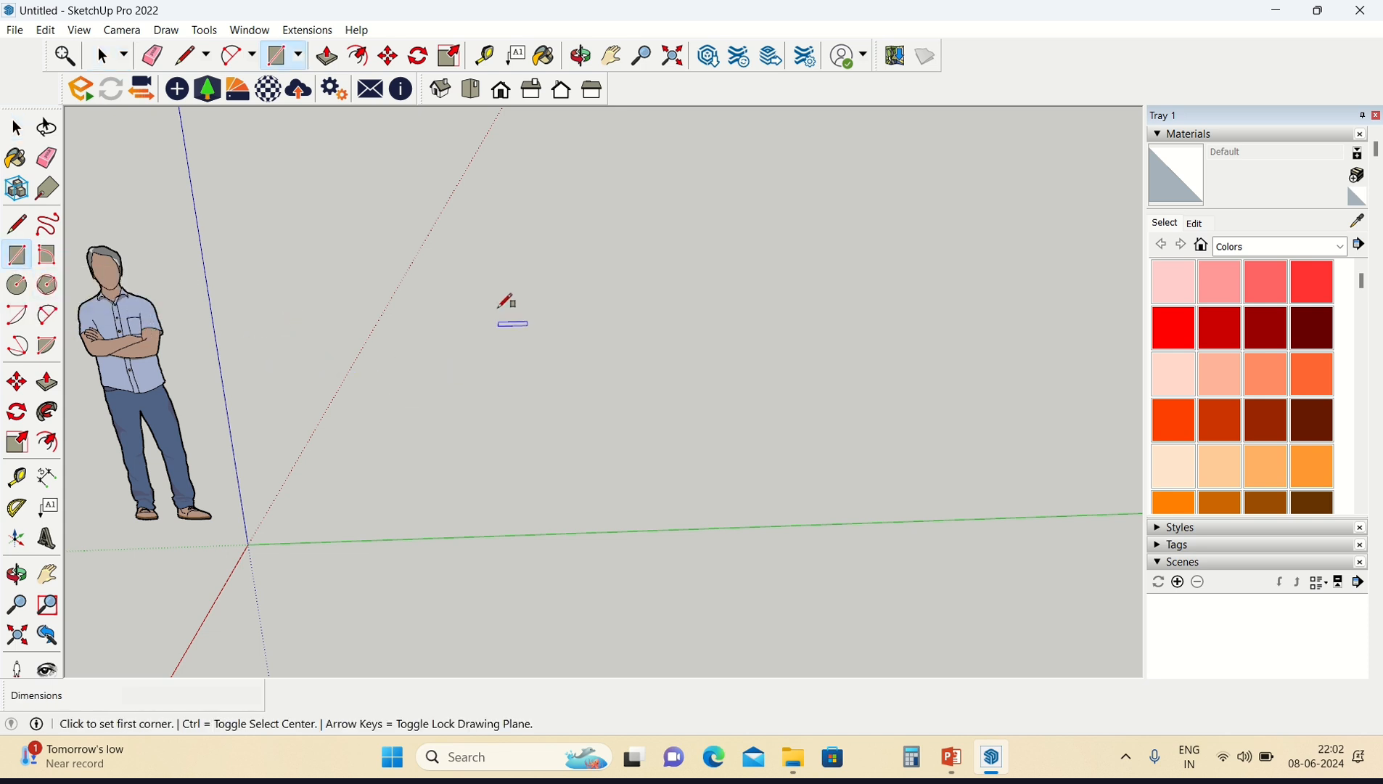
pyautogui.click(536, 242)
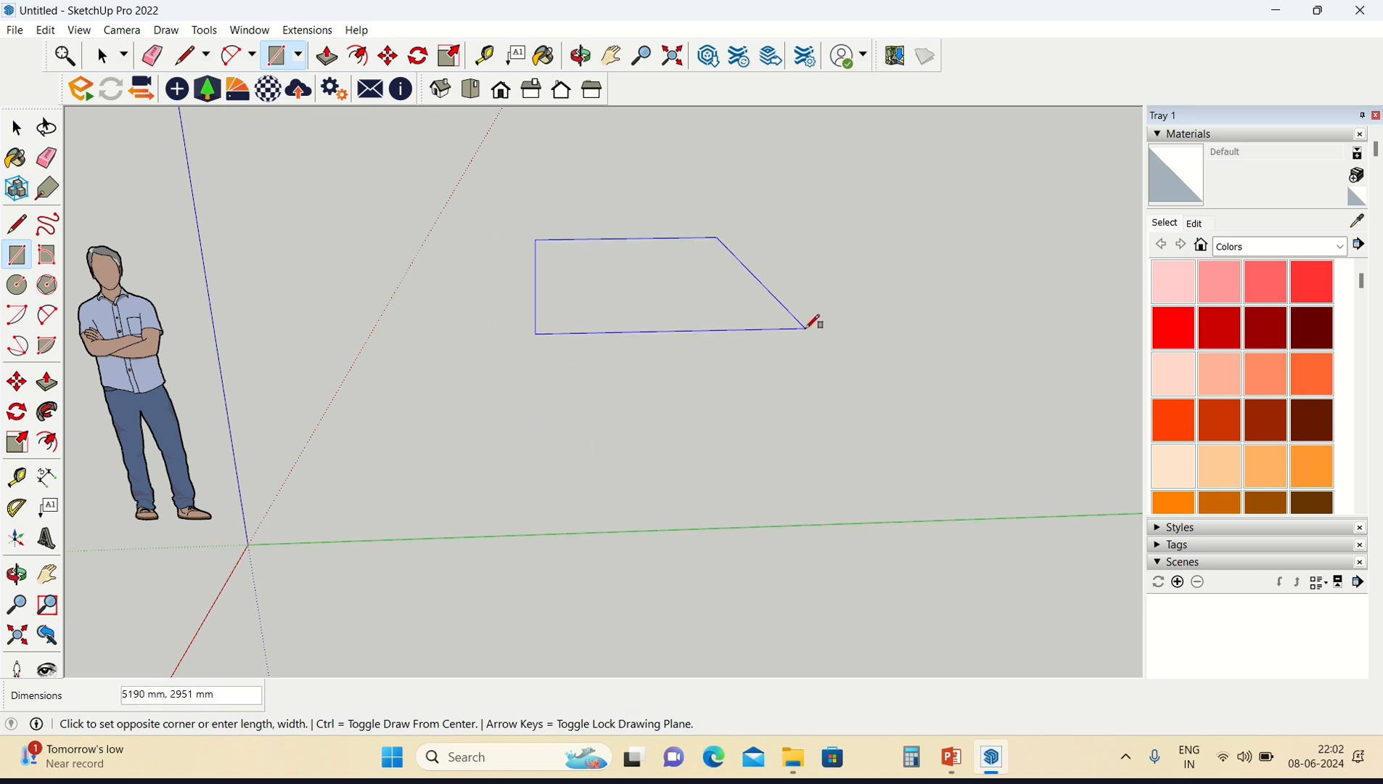
pyautogui.moveTo(814, 322)
pyautogui.mouseDown(button='middle')
pyautogui.moveTo(800, 377)
pyautogui.moveTo(828, 349)
pyautogui.mouseUp(button='middle')
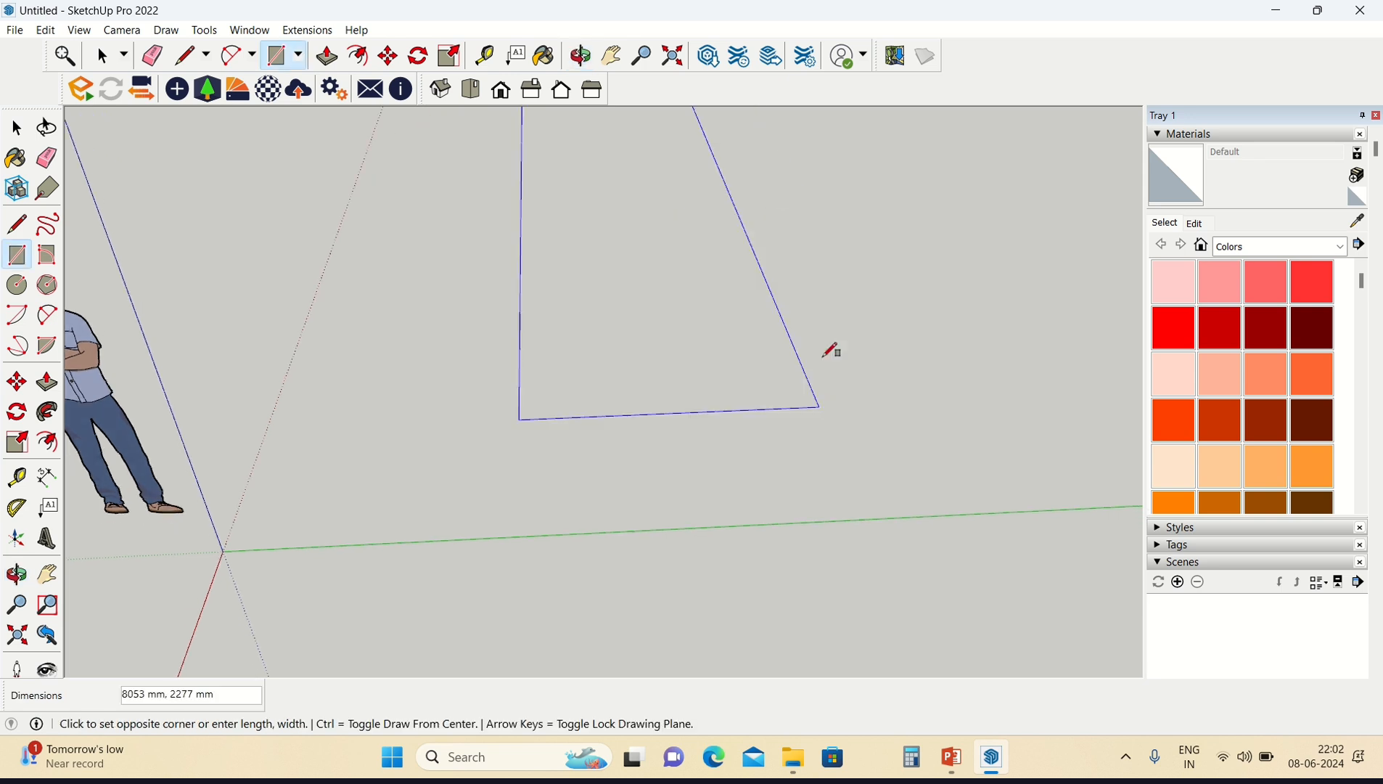
pyautogui.moveTo(870, 298); pyautogui.dragTo(789, 383, button='middle')
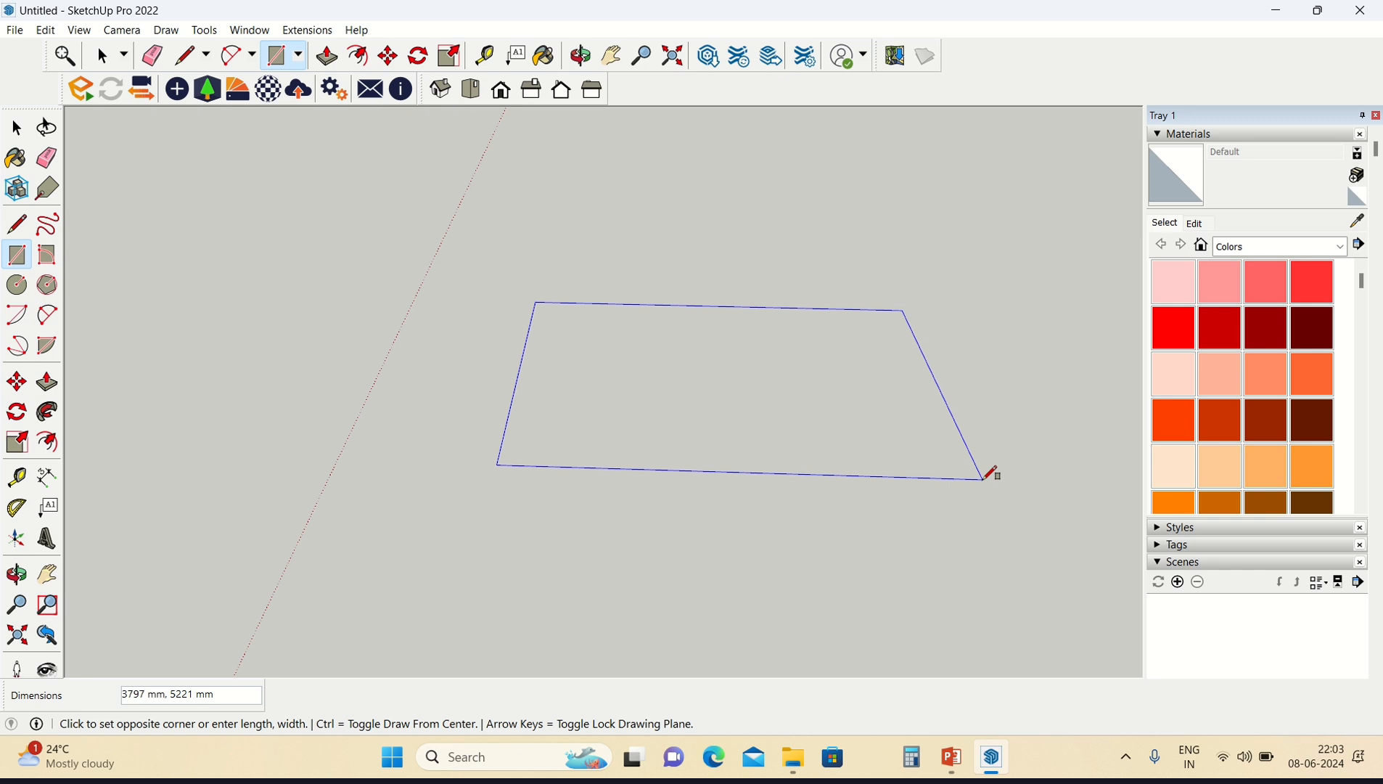
pyautogui.write('3000,360')
pyautogui.press('Return')
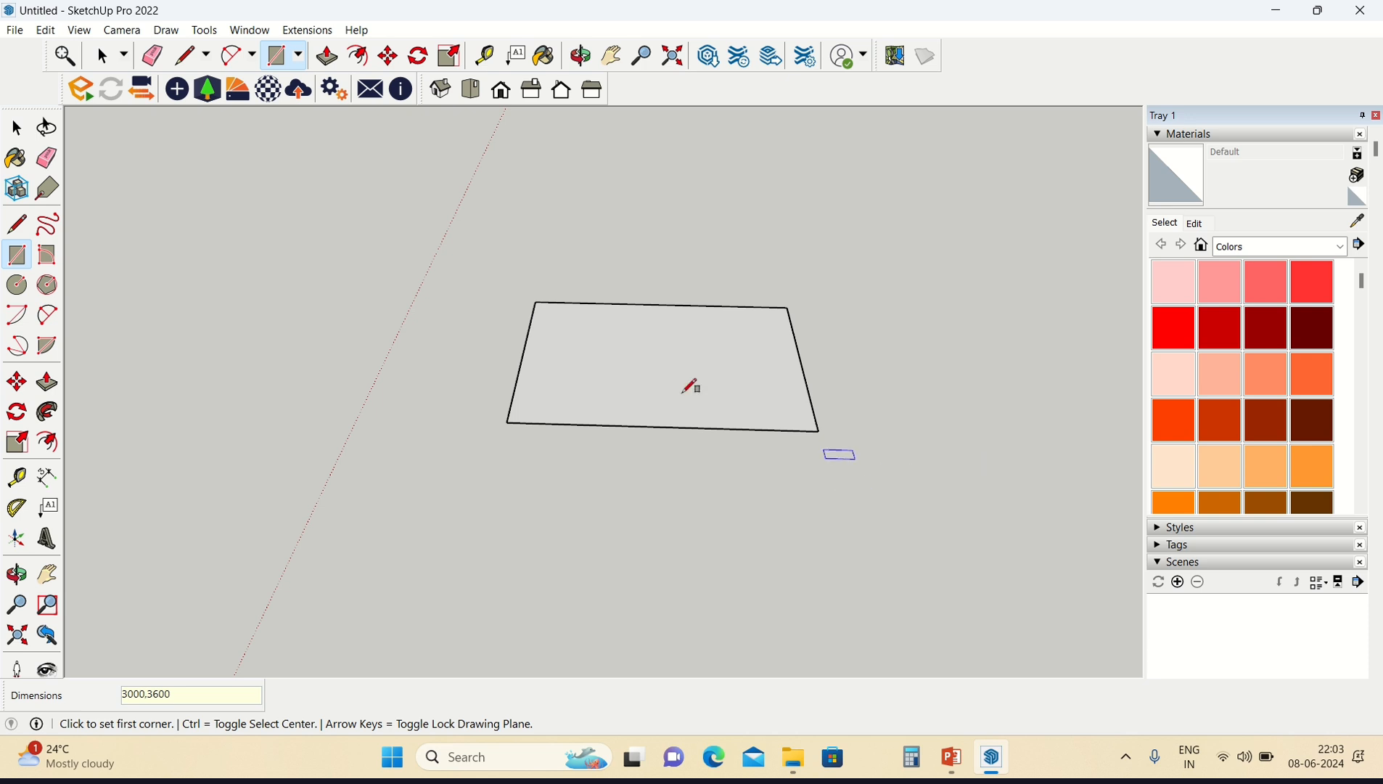
pyautogui.moveTo(691, 385)
pyautogui.mouseDown(button='middle')
pyautogui.moveTo(648, 364)
pyautogui.moveTo(650, 251)
pyautogui.moveTo(564, 414)
pyautogui.moveTo(664, 438)
pyautogui.moveTo(683, 389)
pyautogui.mouseUp(button='middle')
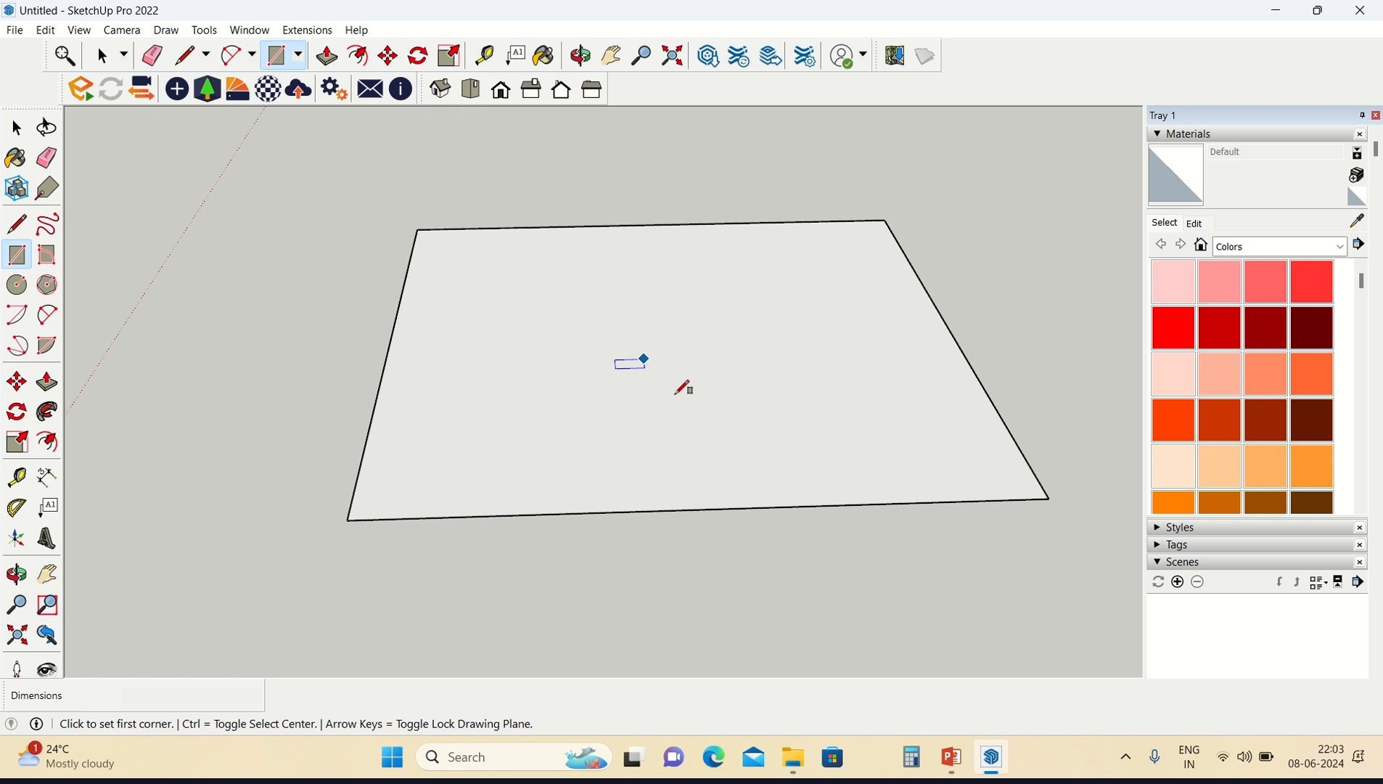
pyautogui.press('space')
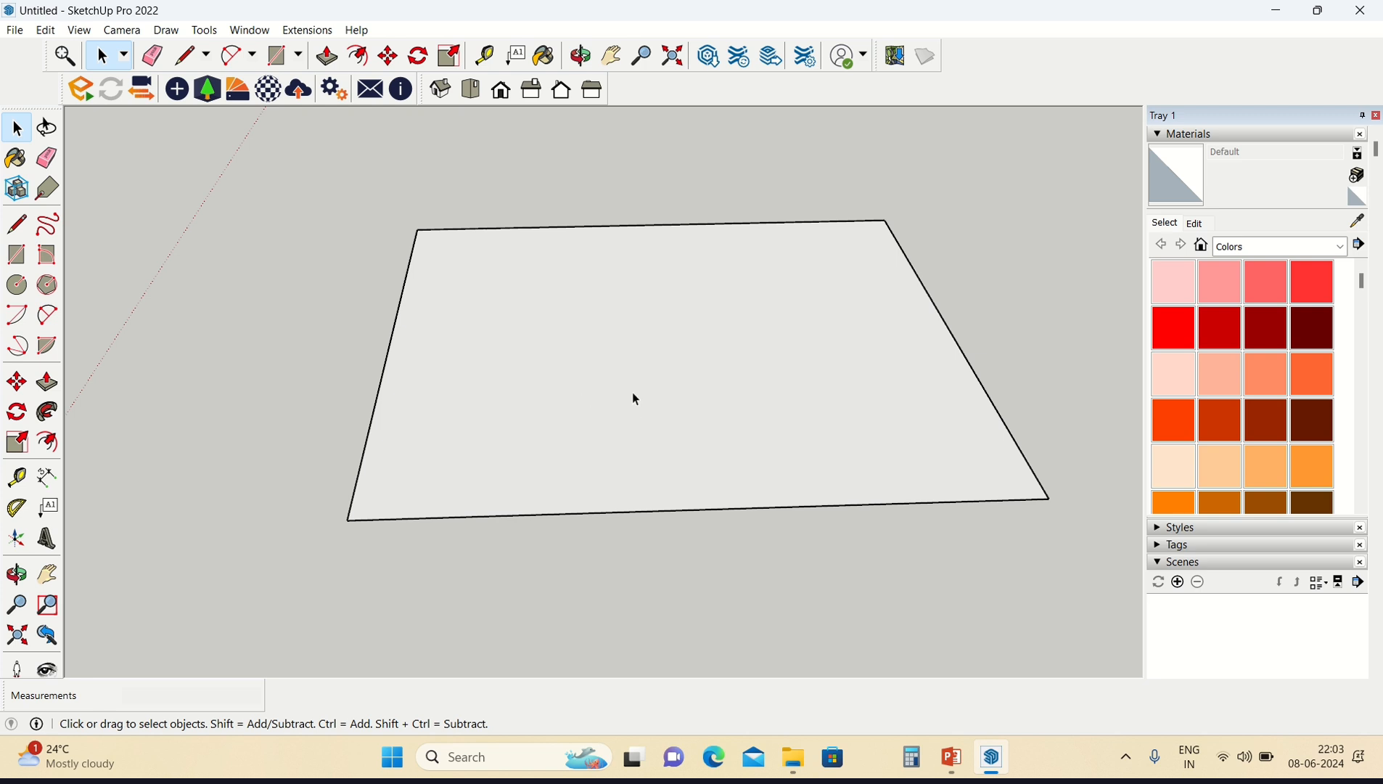
# Step: Push/Pull the rectangle's face up by 100 mm to form a slab
pyautogui.moveTo(556, 432)
pyautogui.mouseDown(button='middle')
pyautogui.moveTo(540, 410)
pyautogui.moveTo(540, 330)
pyautogui.moveTo(541, 383)
pyautogui.mouseUp(button='middle')
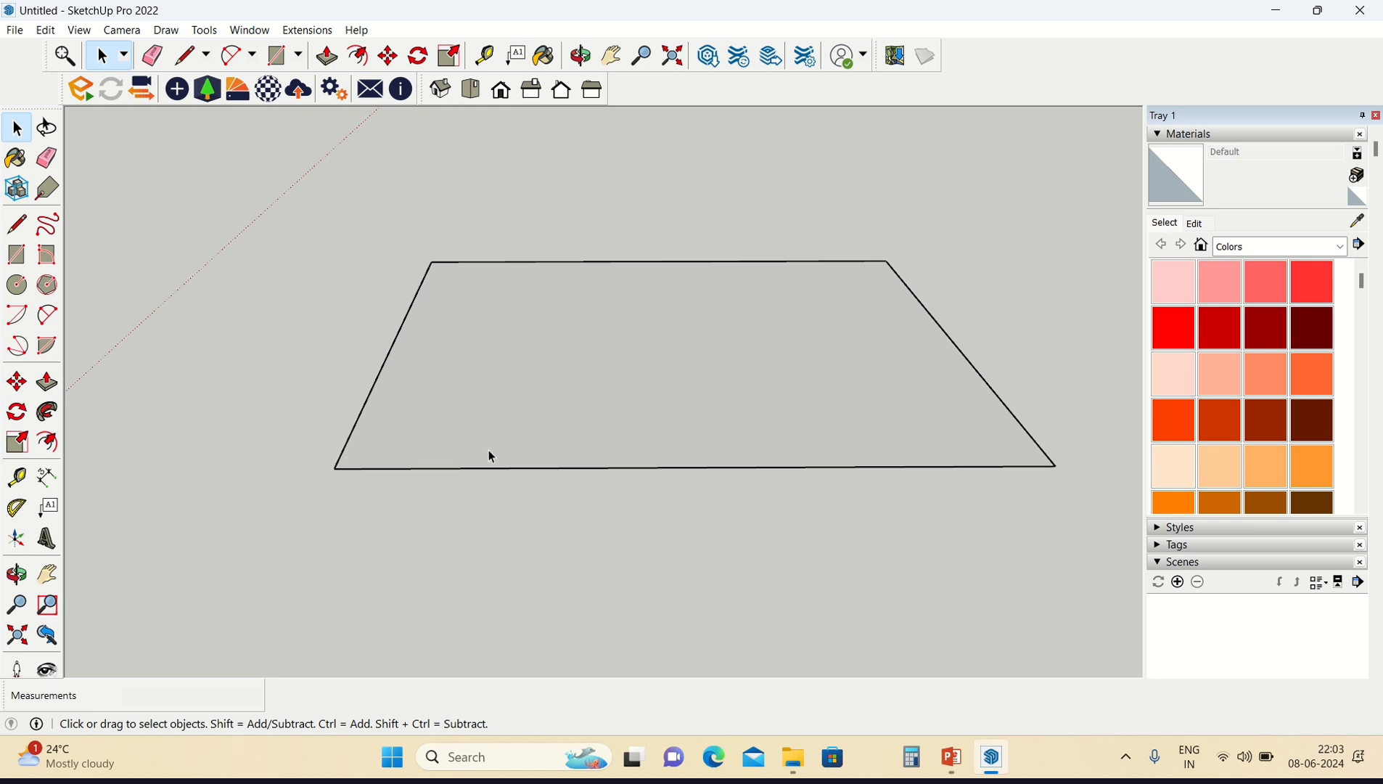
pyautogui.moveTo(404, 514); pyautogui.dragTo(533, 525, button='middle')
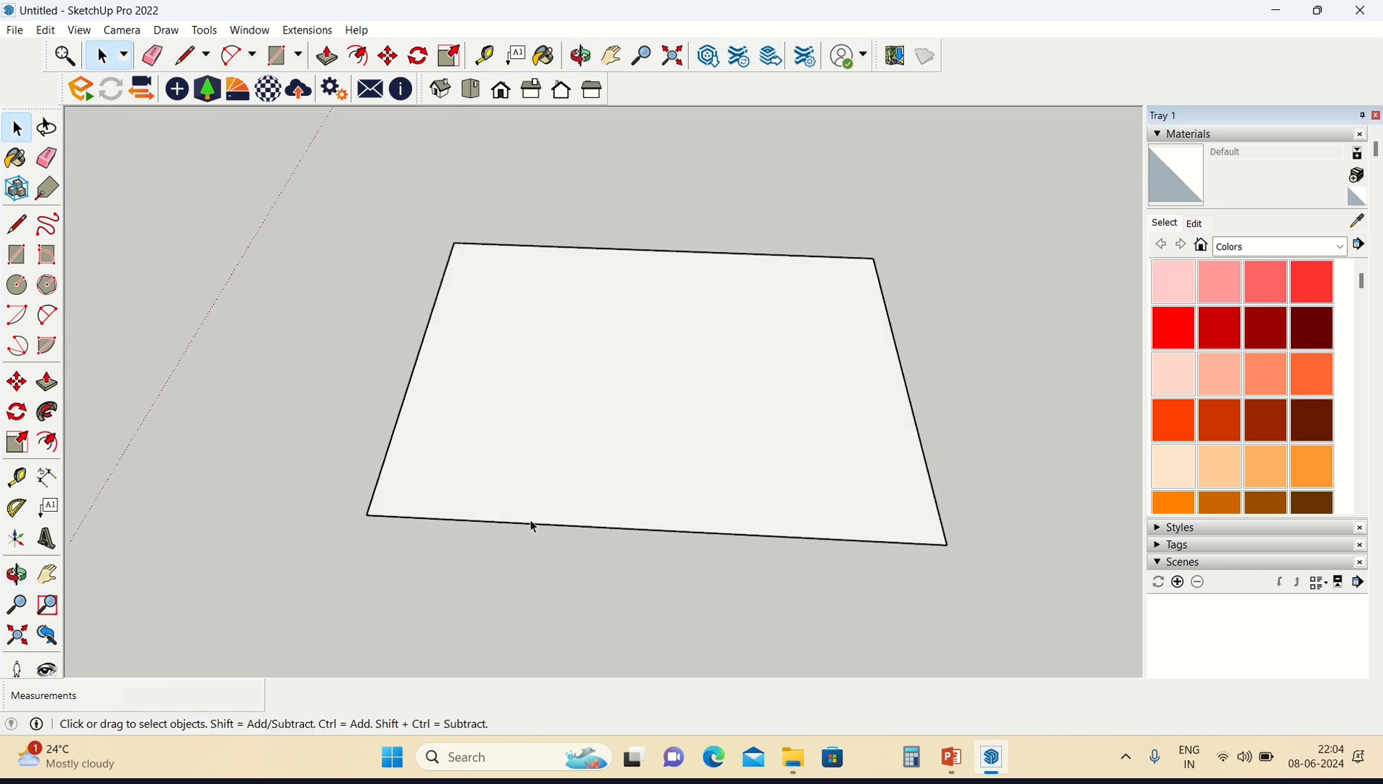
pyautogui.moveTo(533, 525); pyautogui.dragTo(553, 484, button='middle')
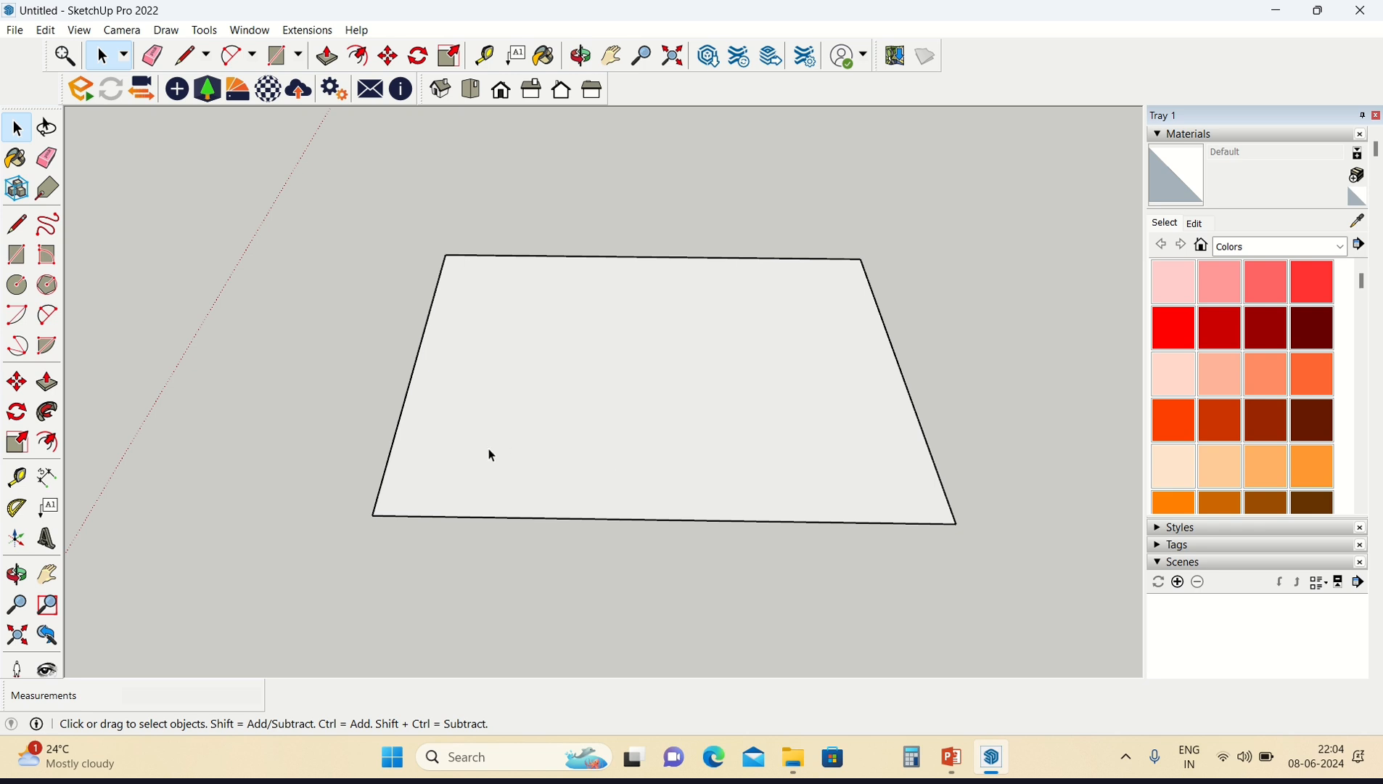
pyautogui.moveTo(487, 454); pyautogui.dragTo(568, 415, button='middle')
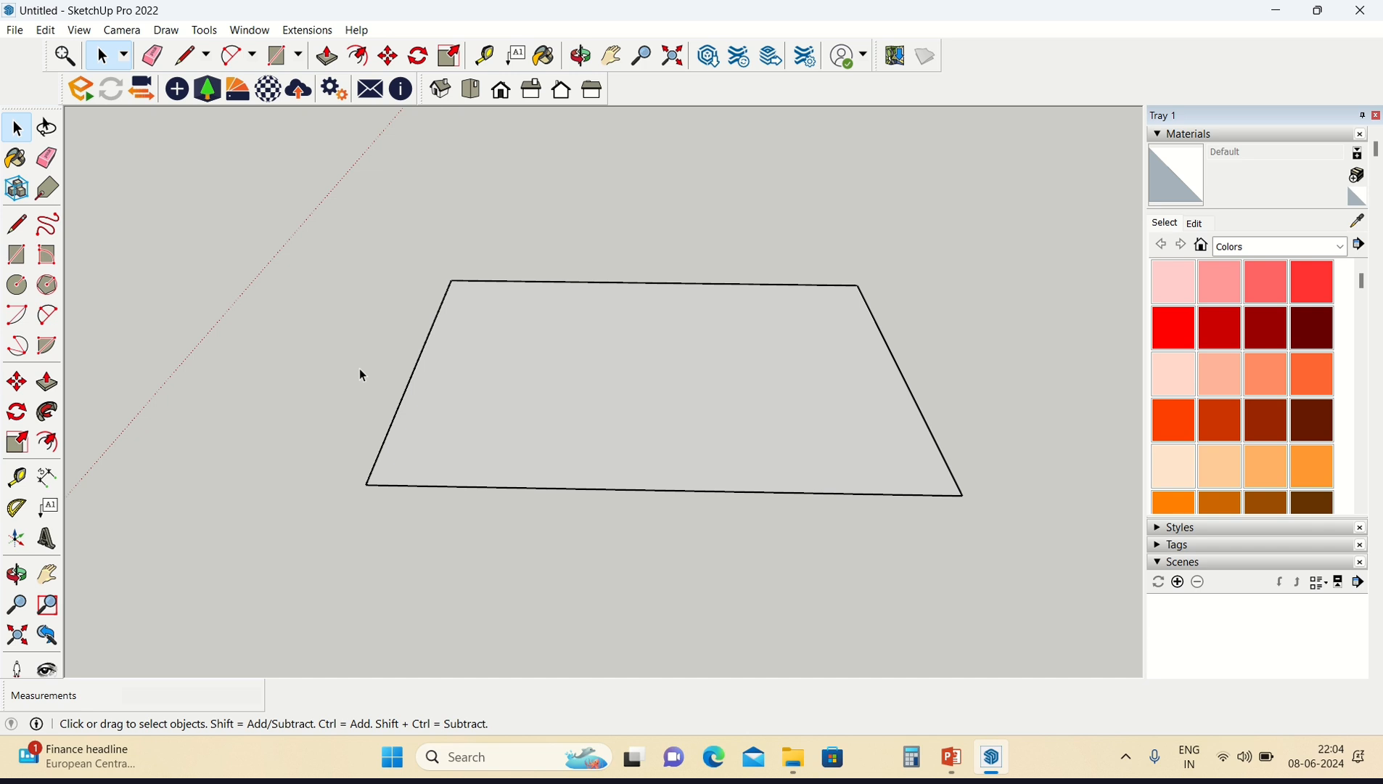
pyautogui.click(490, 380)
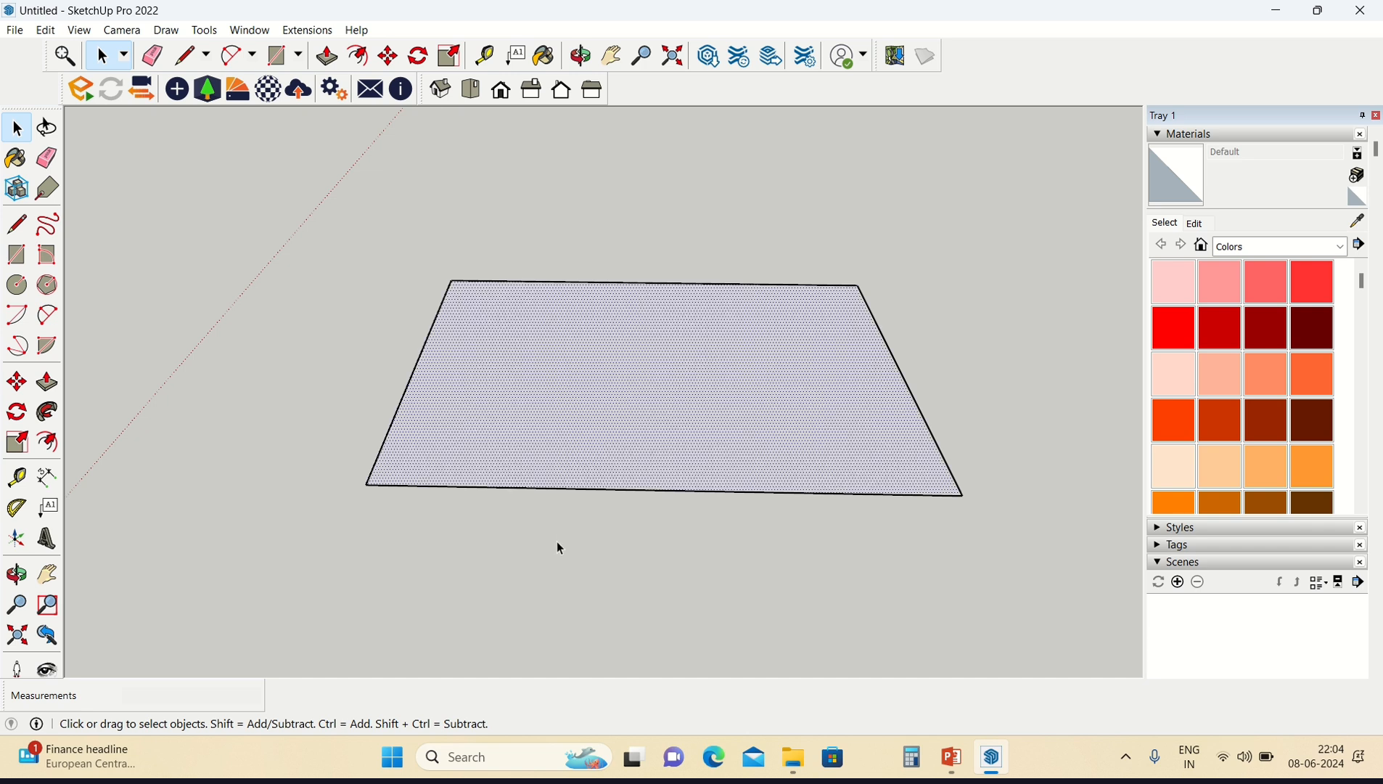
pyautogui.moveTo(556, 546); pyautogui.dragTo(570, 506, button='middle')
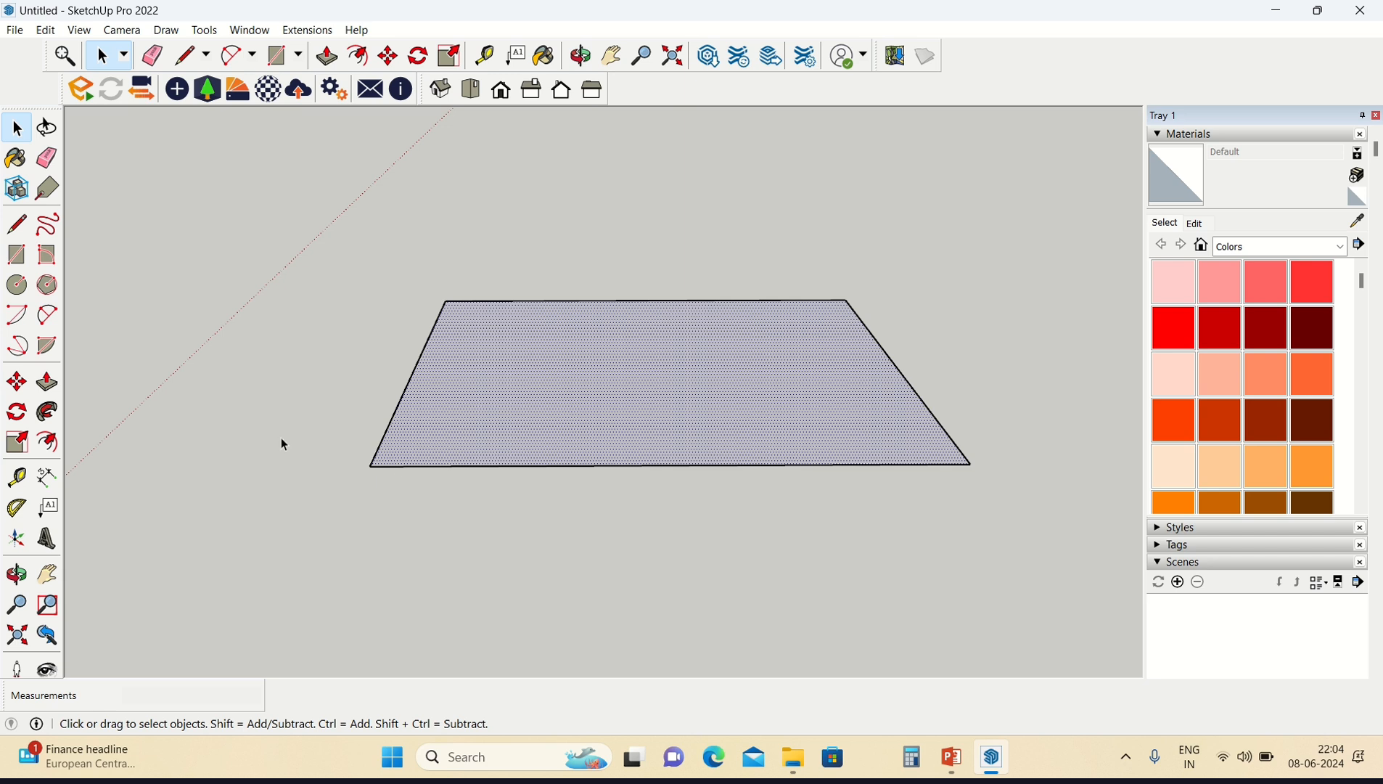
pyautogui.click(46, 381)
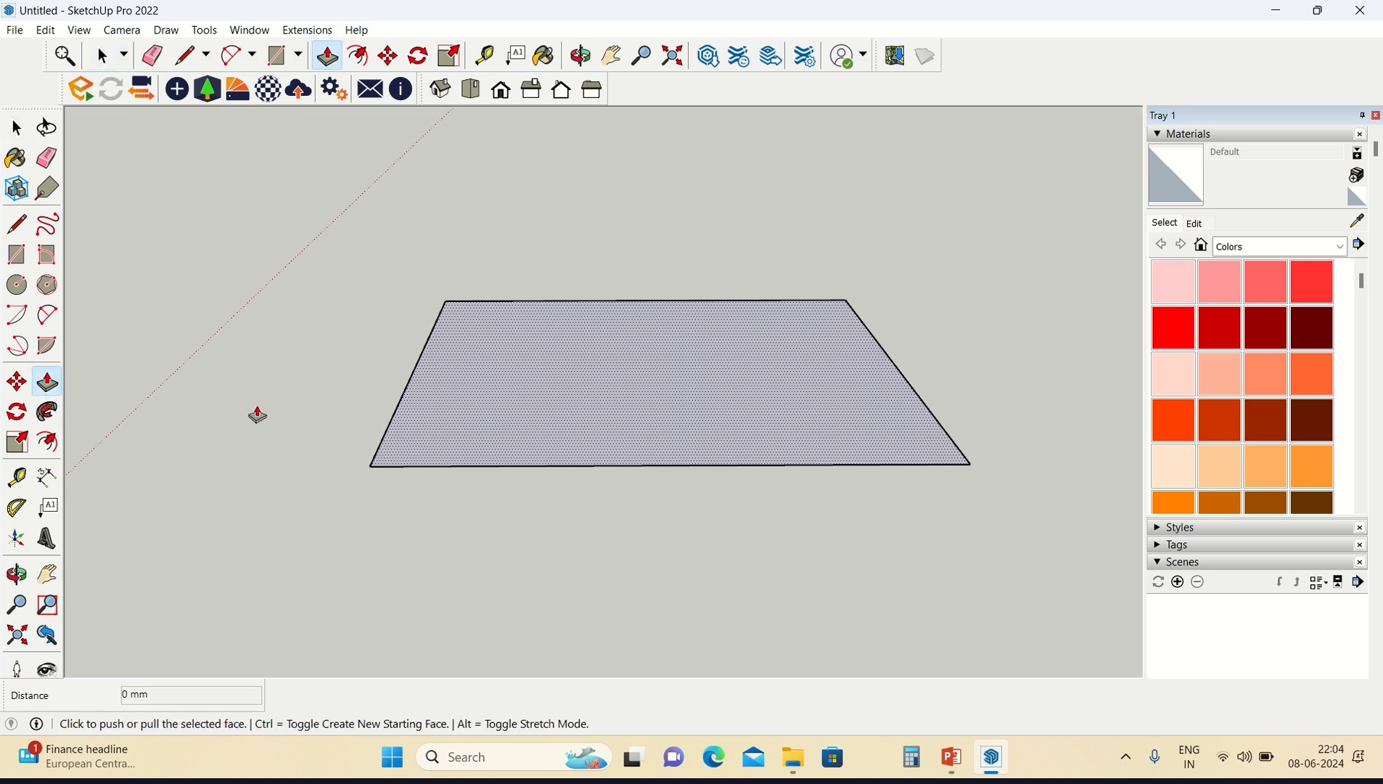
pyautogui.click(468, 414)
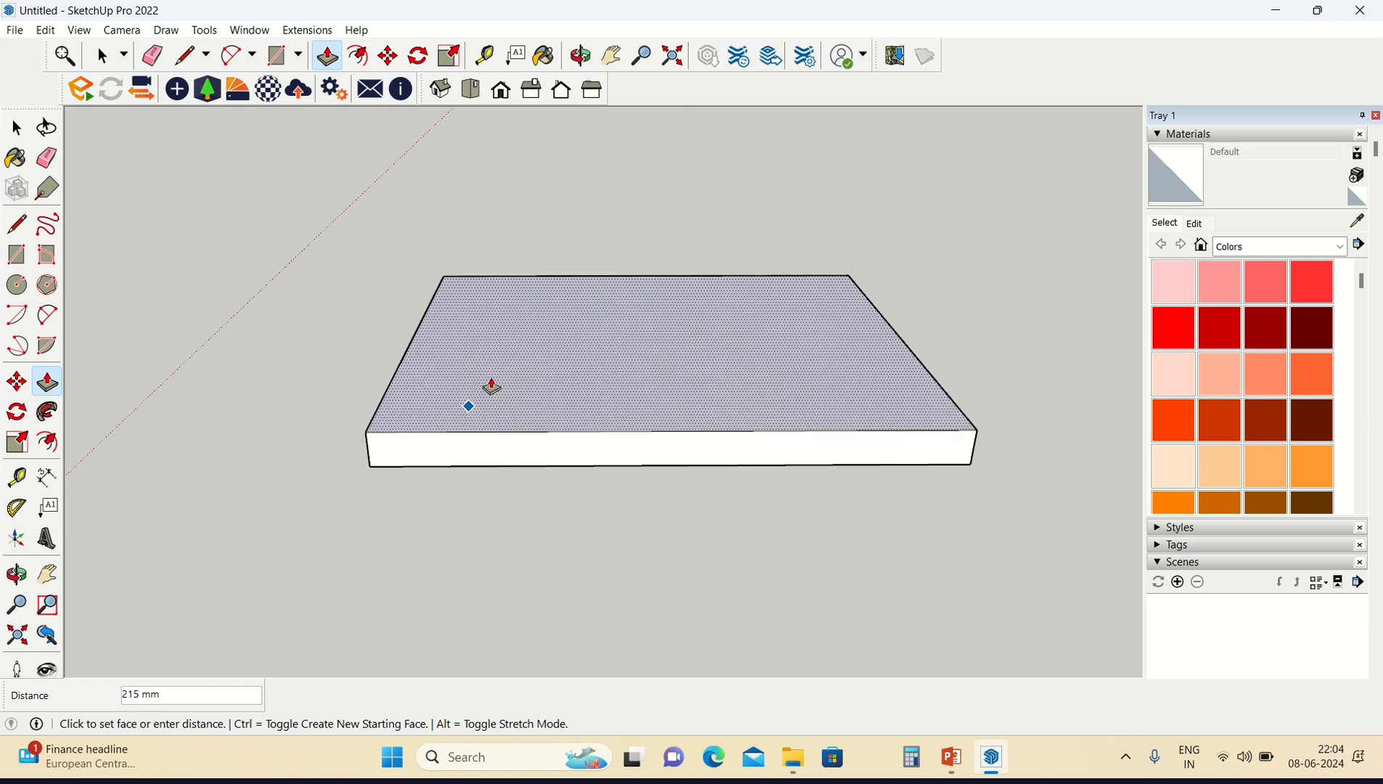
pyautogui.write('10')
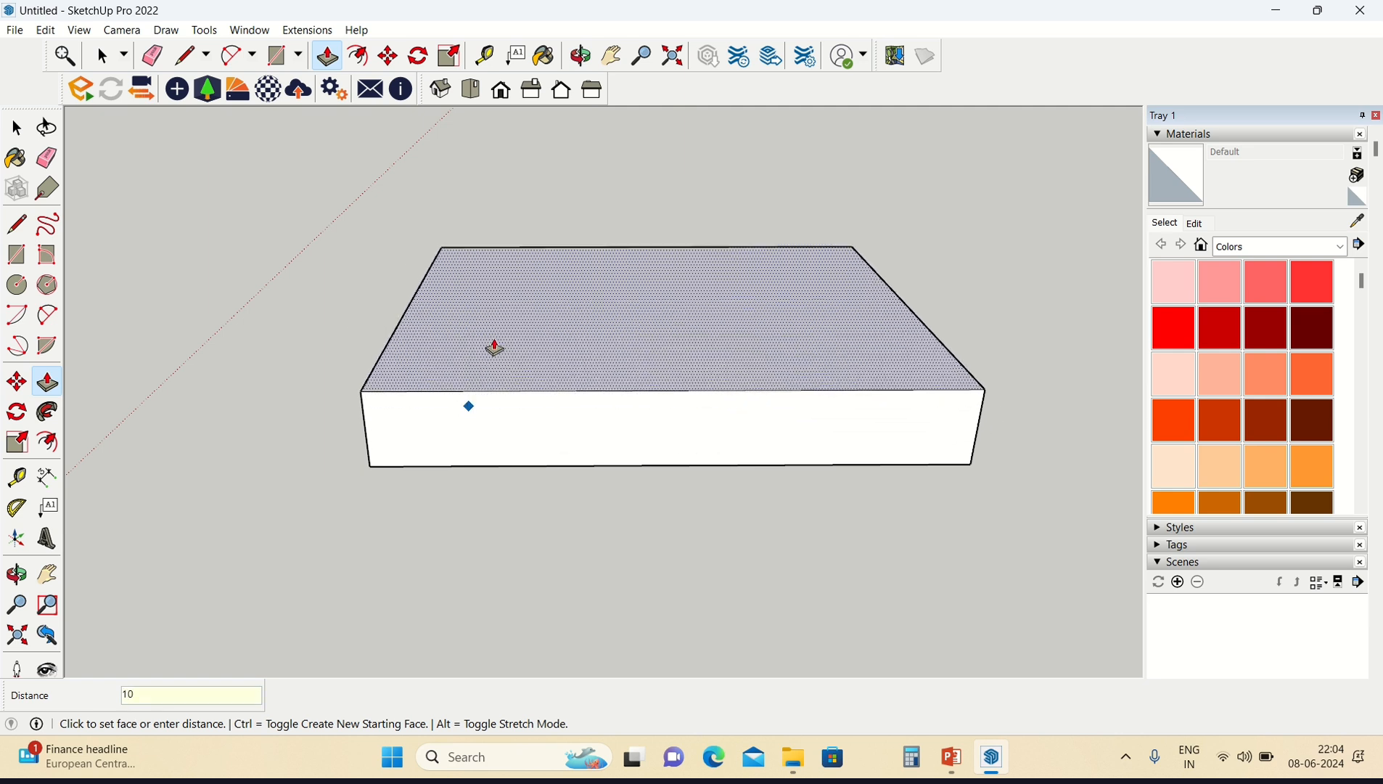
pyautogui.write('0')
pyautogui.press('Return')
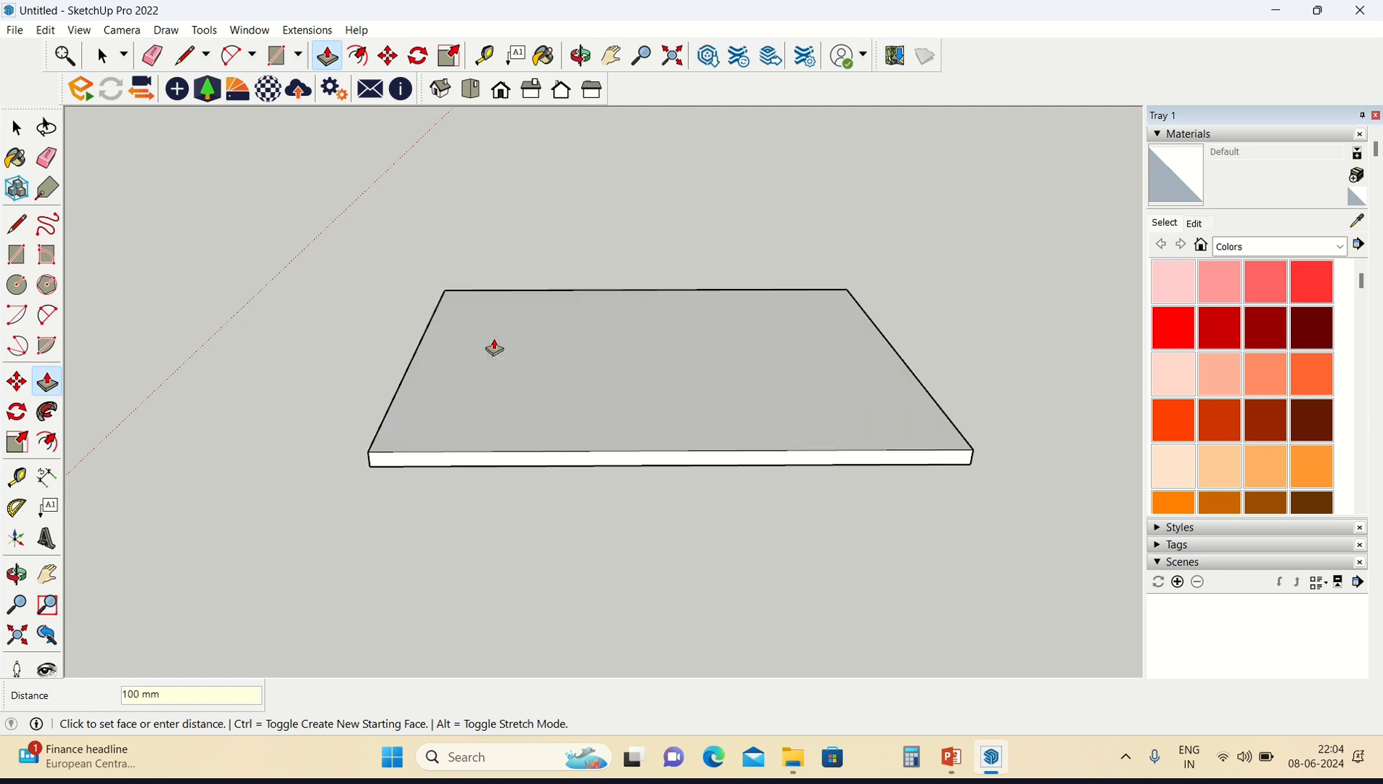
# Step: Try moving the slab's top face, cancel the move and undo the extrusion
pyautogui.click(17, 129)
pyautogui.click(519, 386)
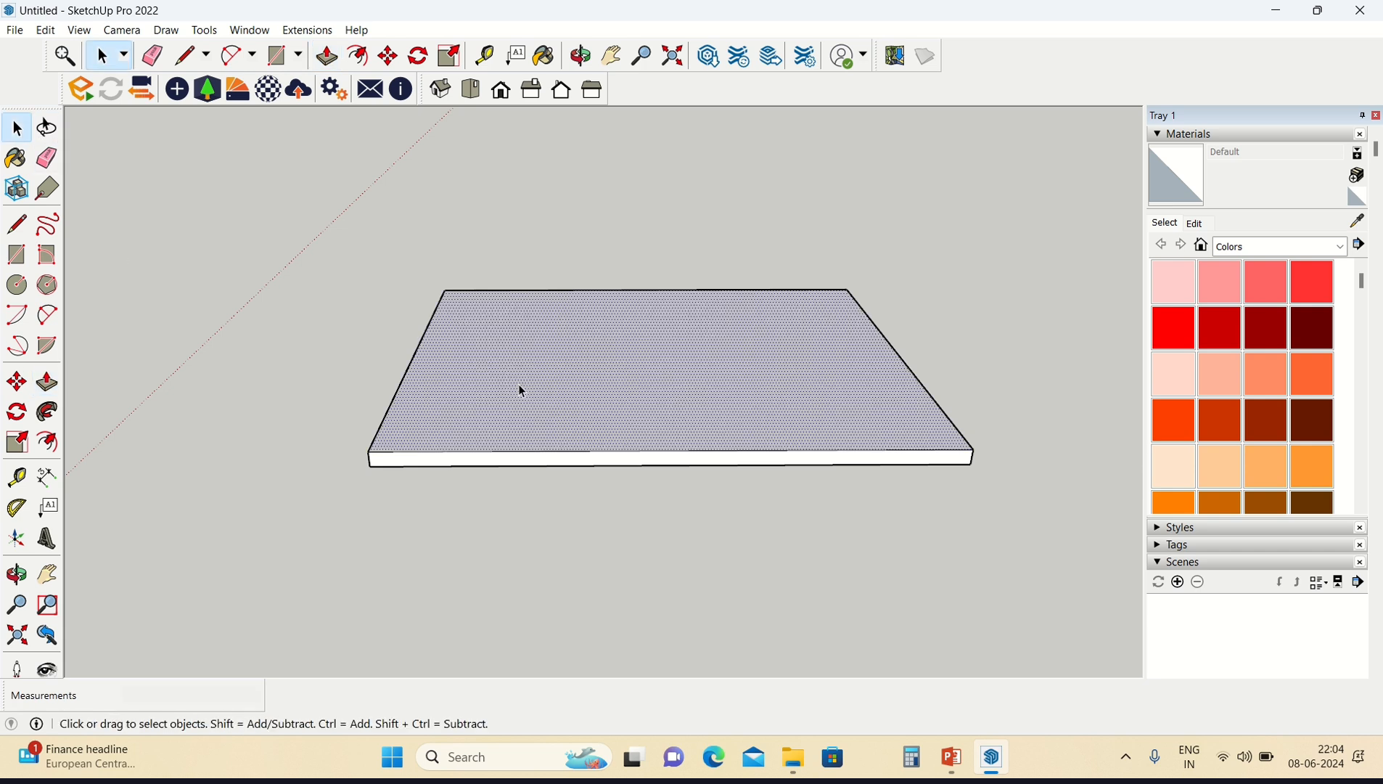
pyautogui.click(17, 383)
pyautogui.click(940, 448)
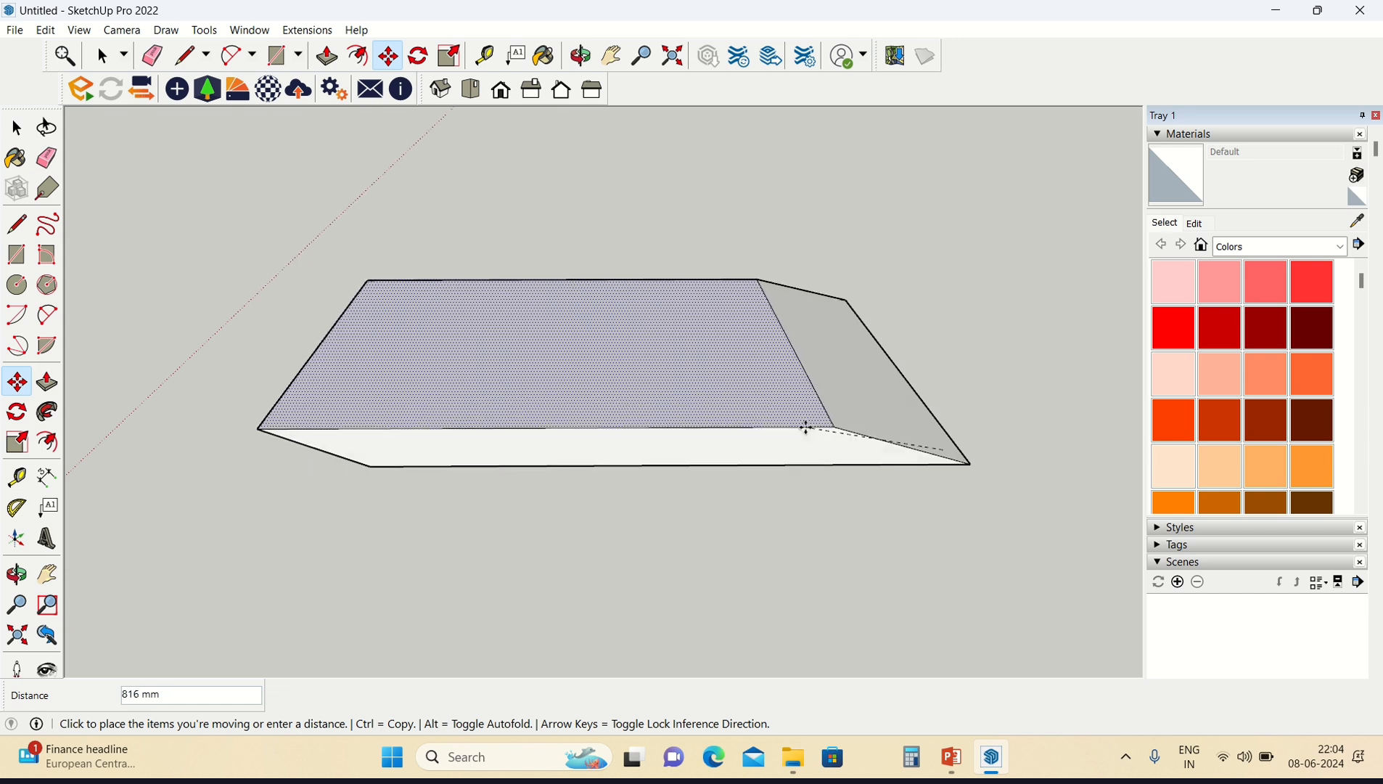
pyautogui.press('Escape')
pyautogui.hotkey('ctrl', 'z')
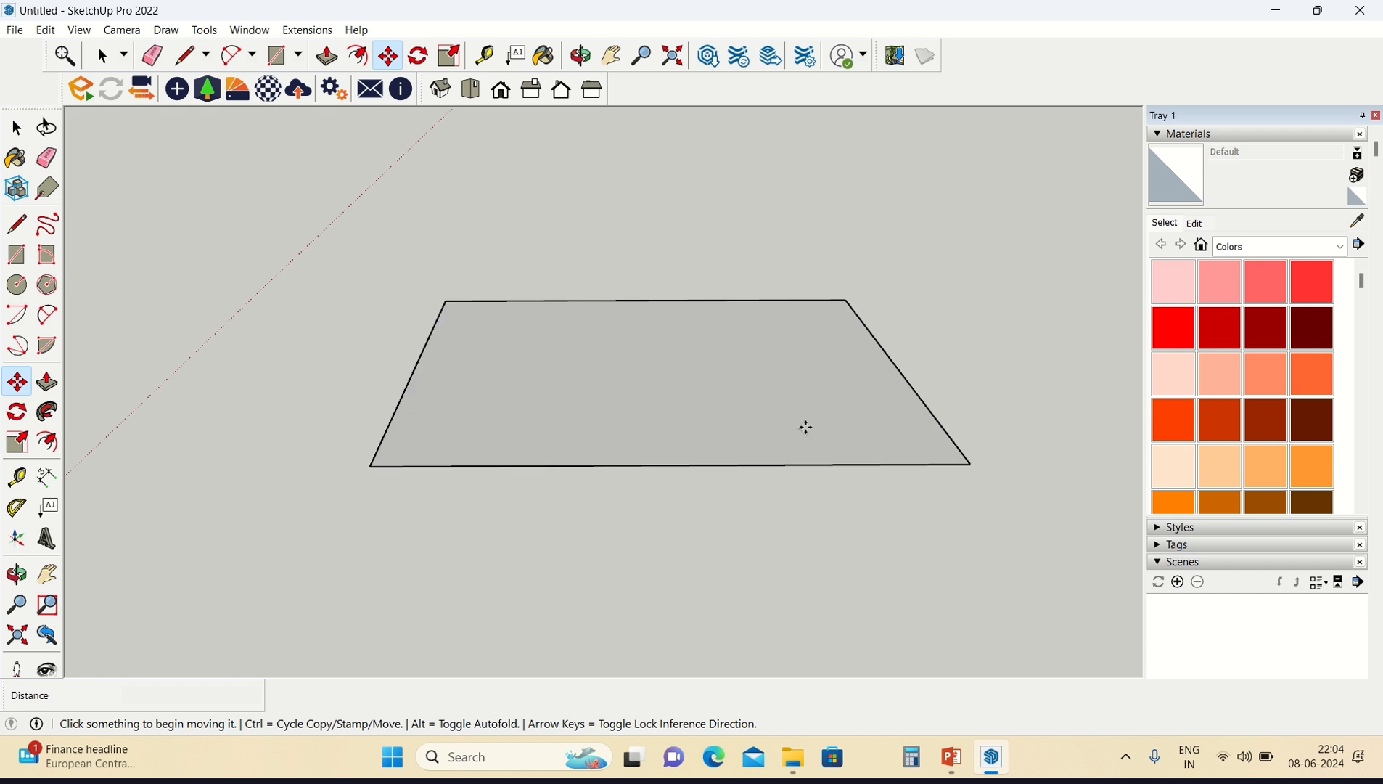
pyautogui.press('space')
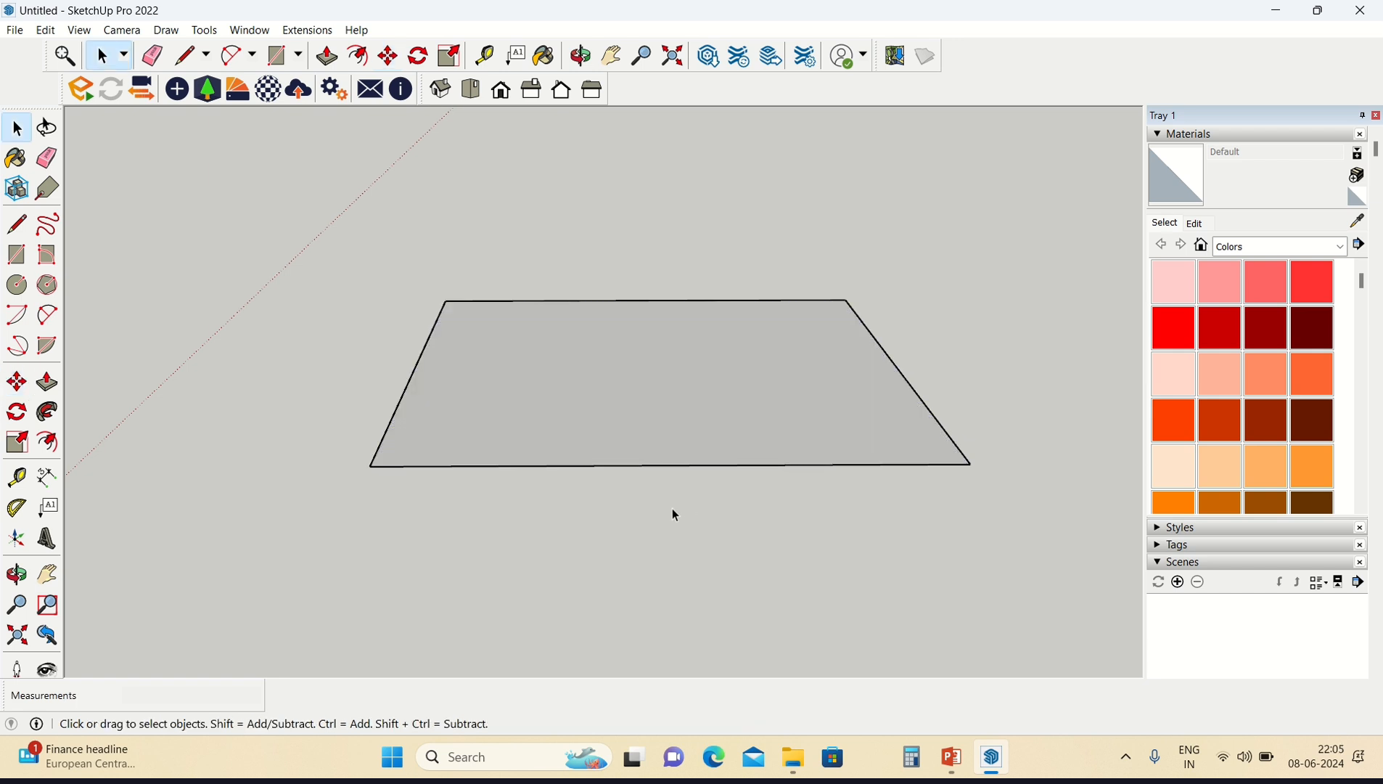
# Step: Make the rectangle's face and its bounding edges into a group
pyautogui.click(684, 433)
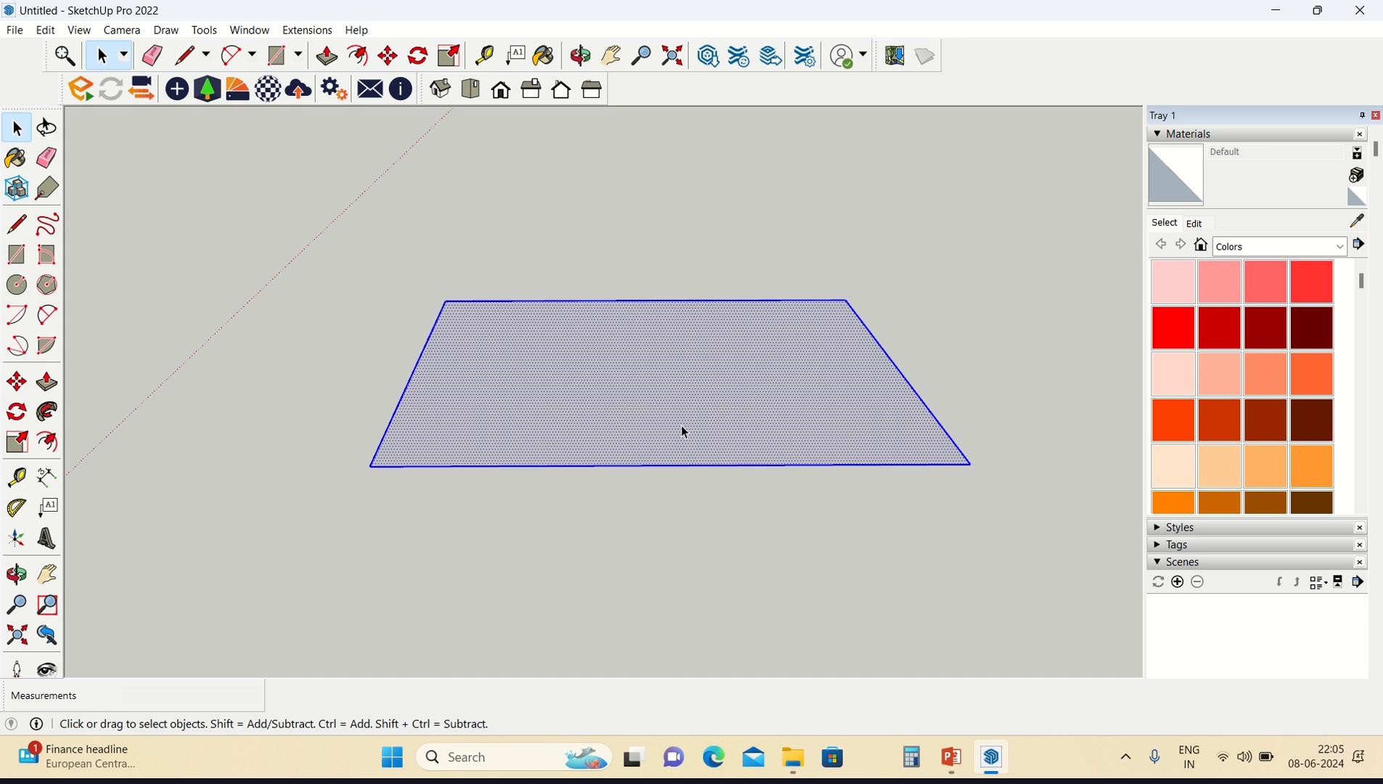
pyautogui.rightClick(685, 432)
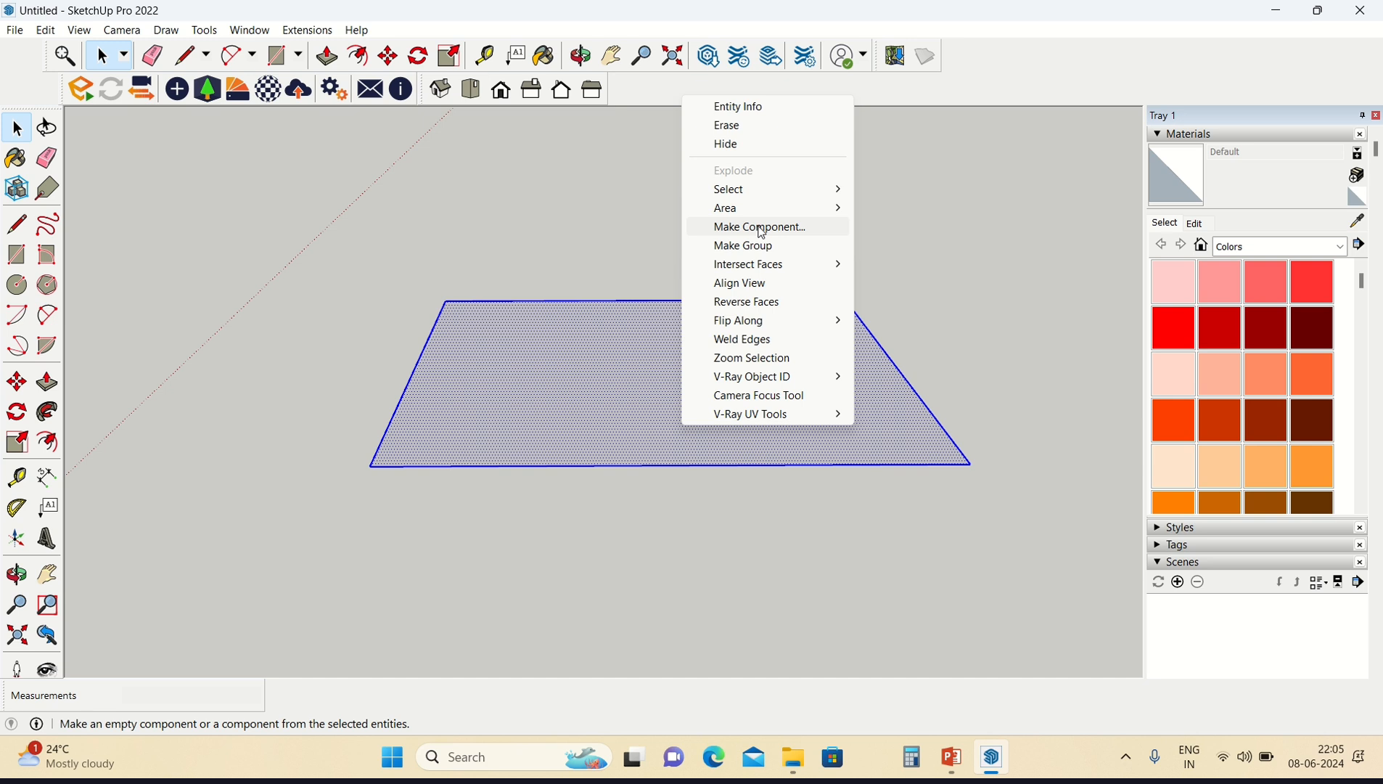
pyautogui.click(793, 245)
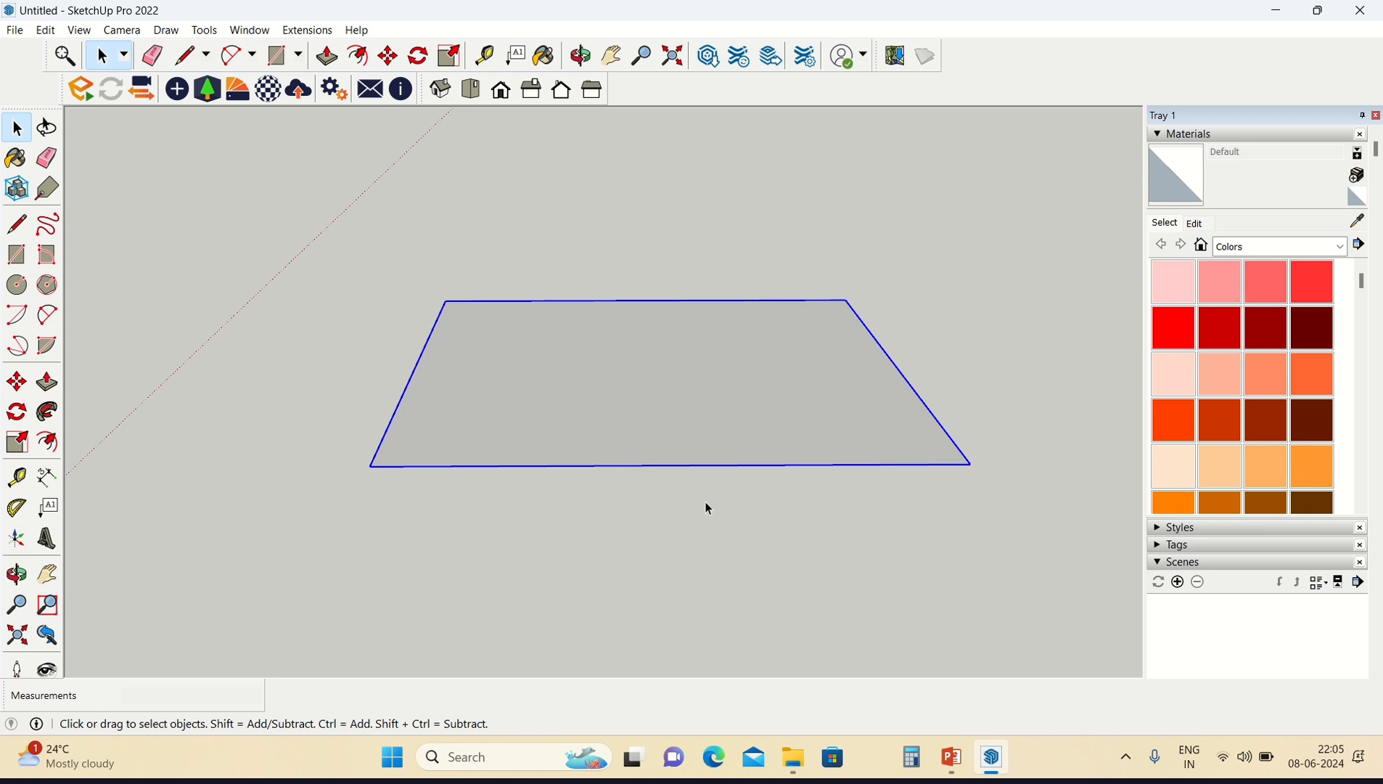
pyautogui.click(506, 504)
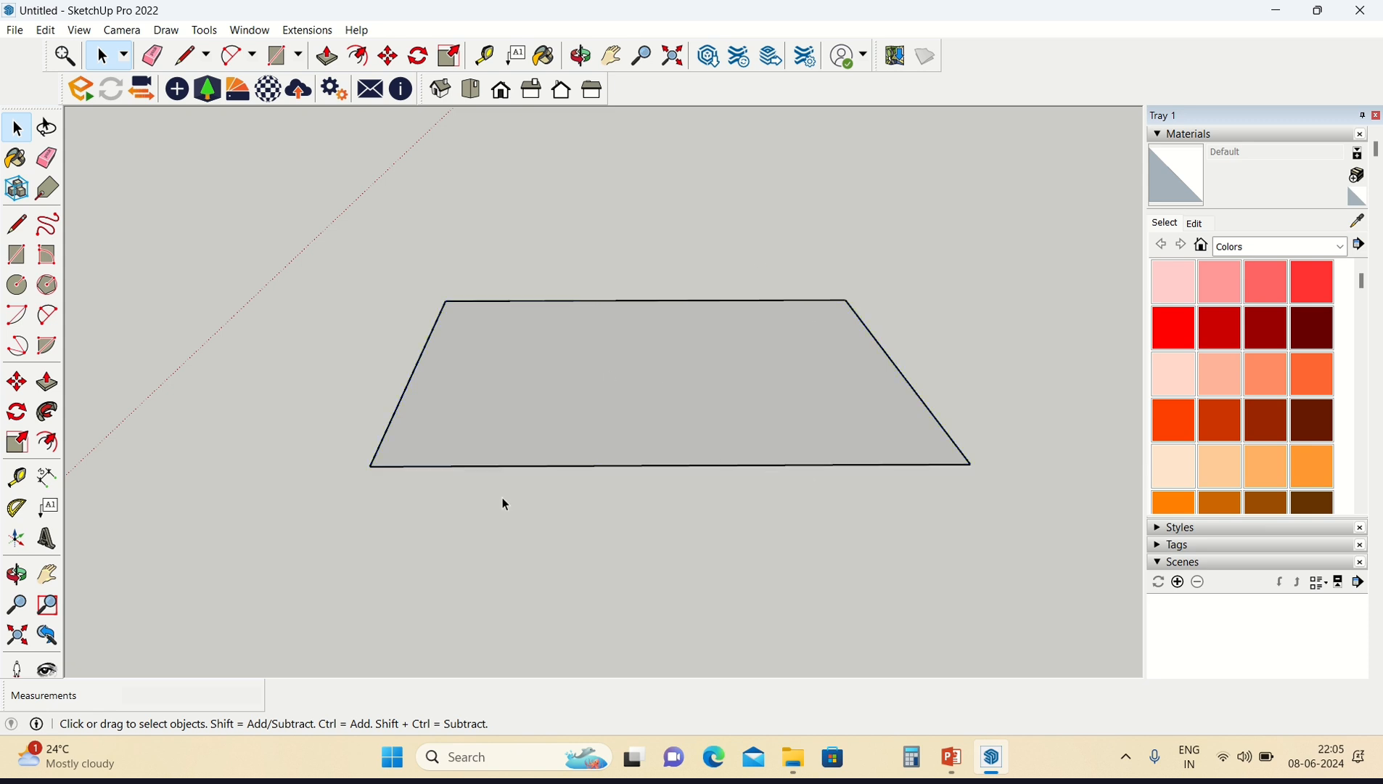
# Step: Select, deselect and reselect the grouped rectangle and view it from other angles to check that it acts as one object
pyautogui.click(51, 381)
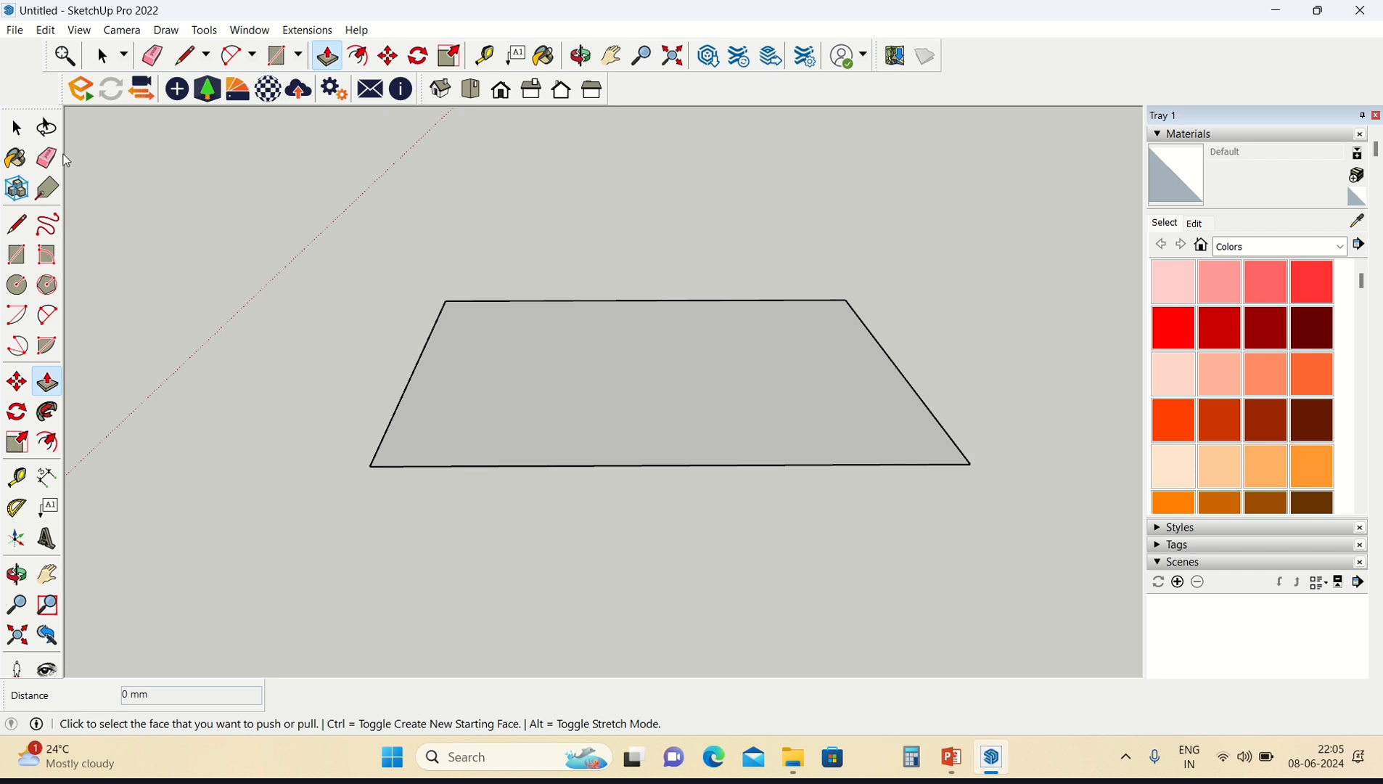
pyautogui.click(17, 129)
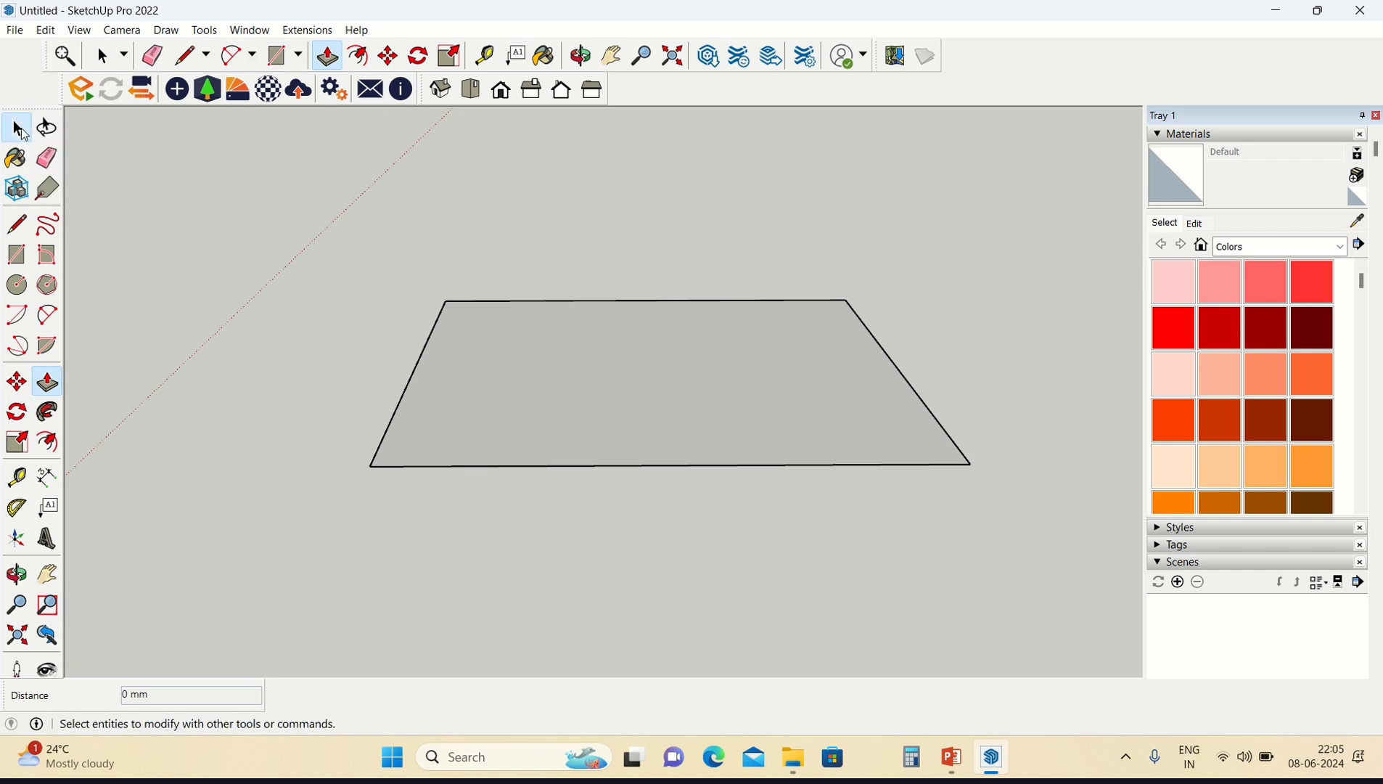
pyautogui.doubleClick(459, 373)
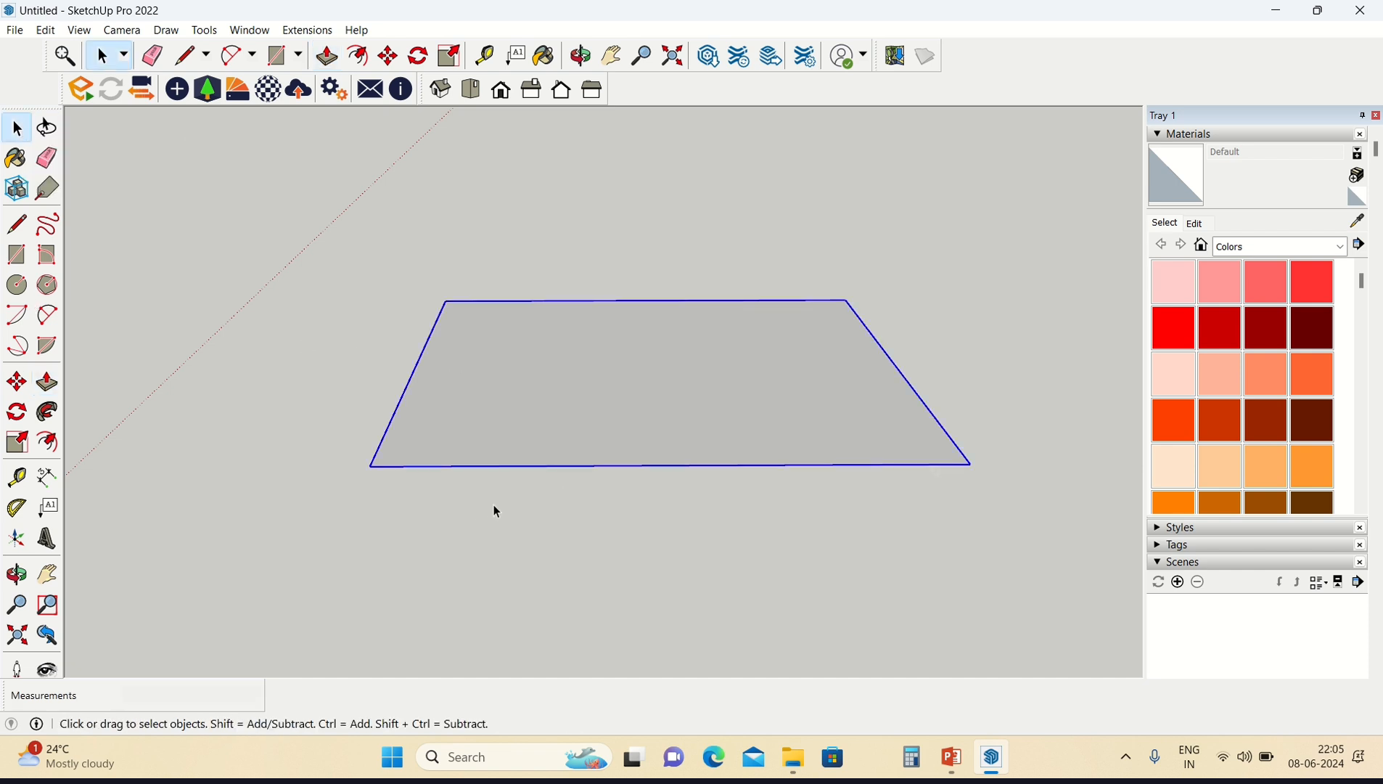
pyautogui.click(336, 324)
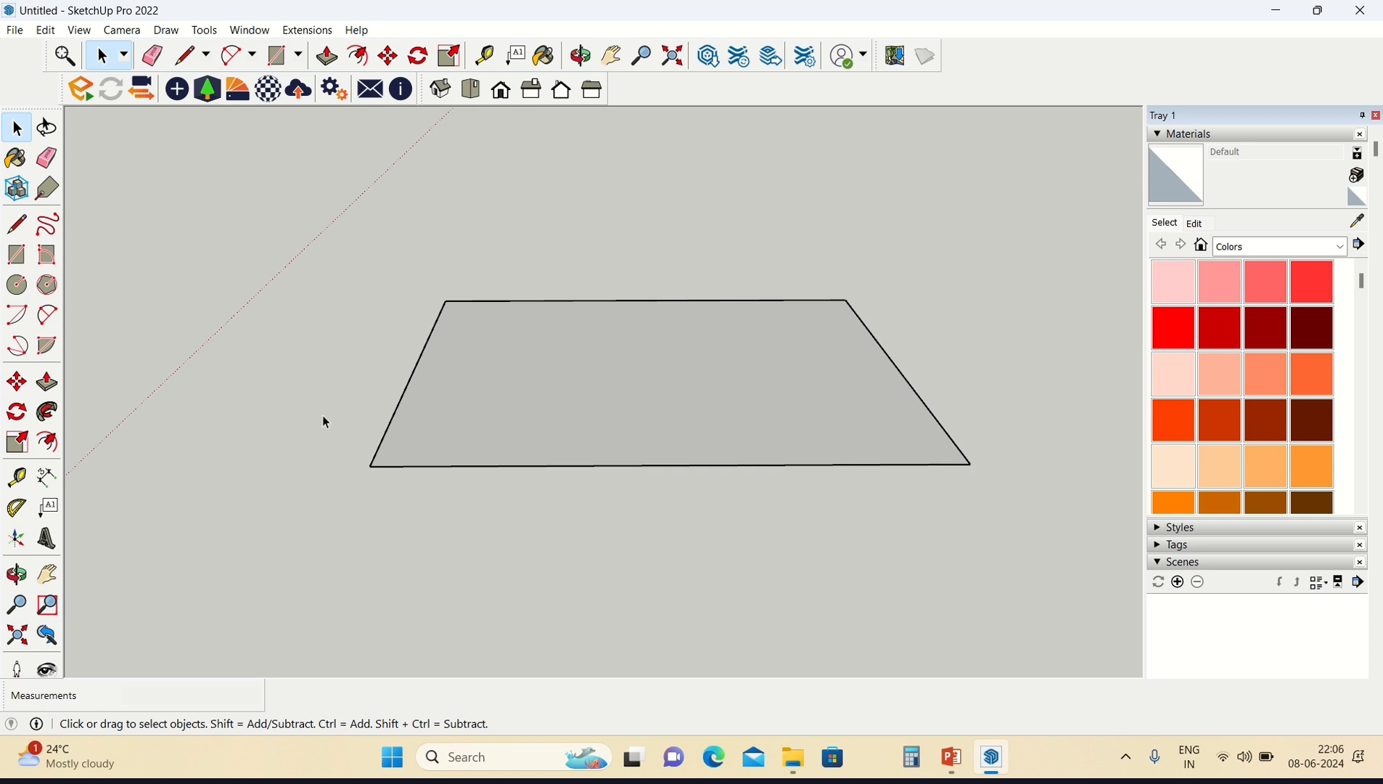
pyautogui.doubleClick(505, 393)
pyautogui.press('o')
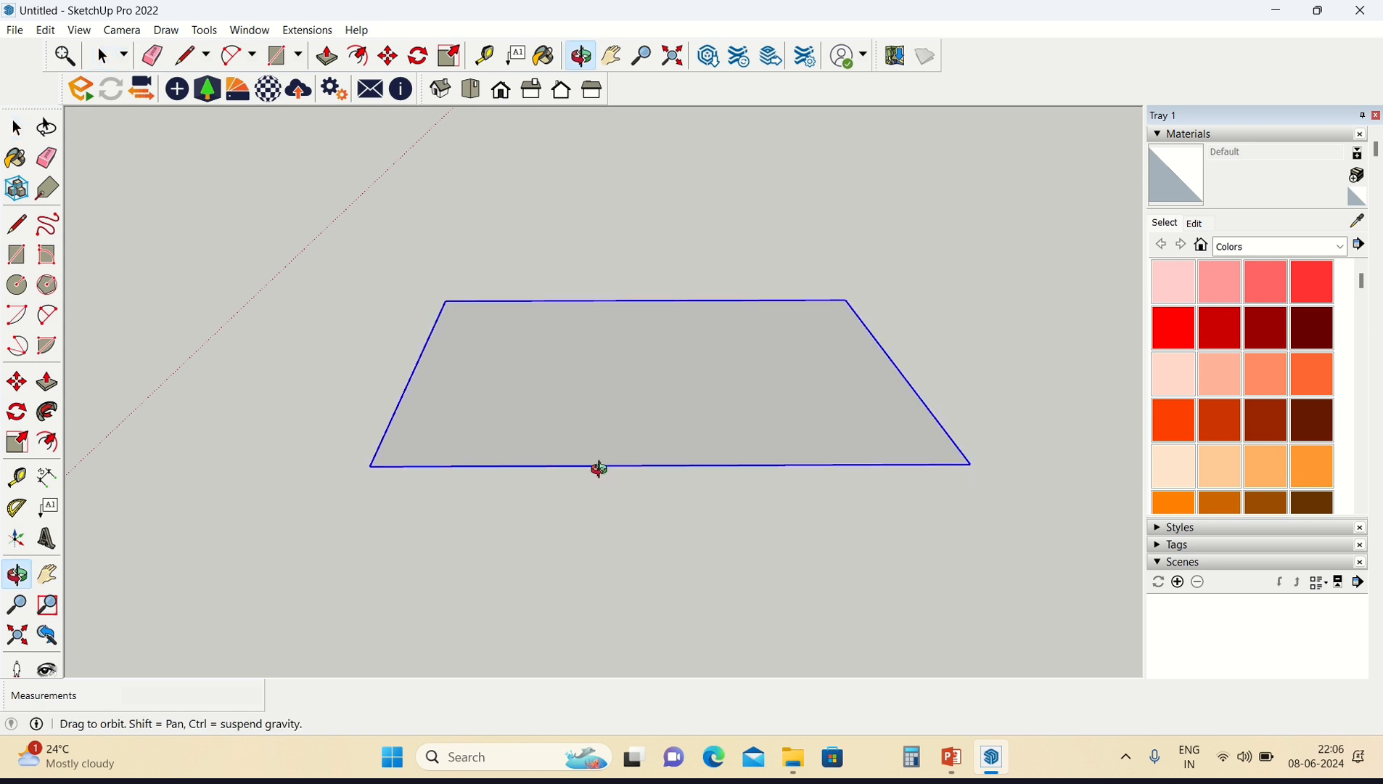
pyautogui.moveTo(598, 466); pyautogui.dragTo(334, 400)
pyautogui.press('space')
pyautogui.moveTo(334, 400); pyautogui.dragTo(557, 439, button='middle')
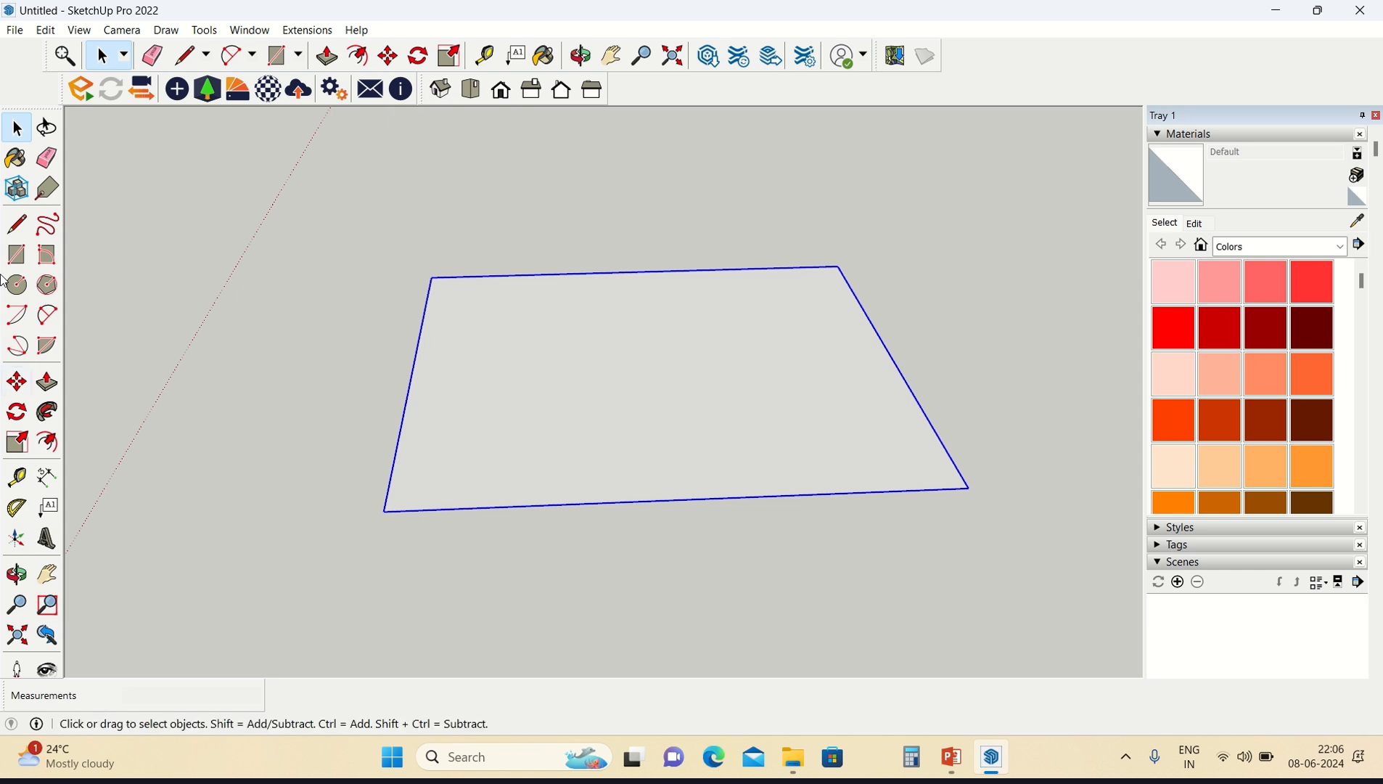
# Step: Open the rectangle's group for editing, Push/Pull its face up by 100 mm and leave the group
pyautogui.doubleClick(568, 415)
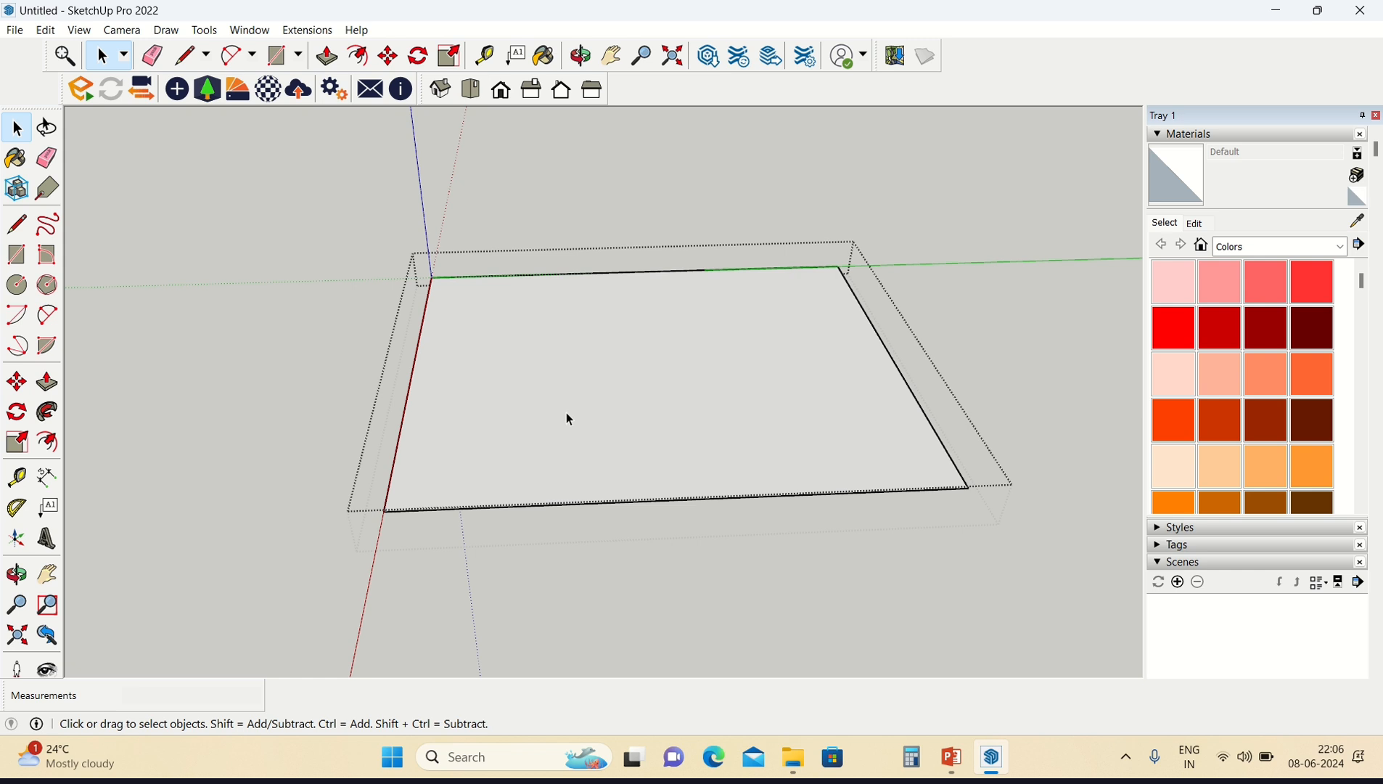
pyautogui.moveTo(589, 413); pyautogui.dragTo(641, 296, button='middle')
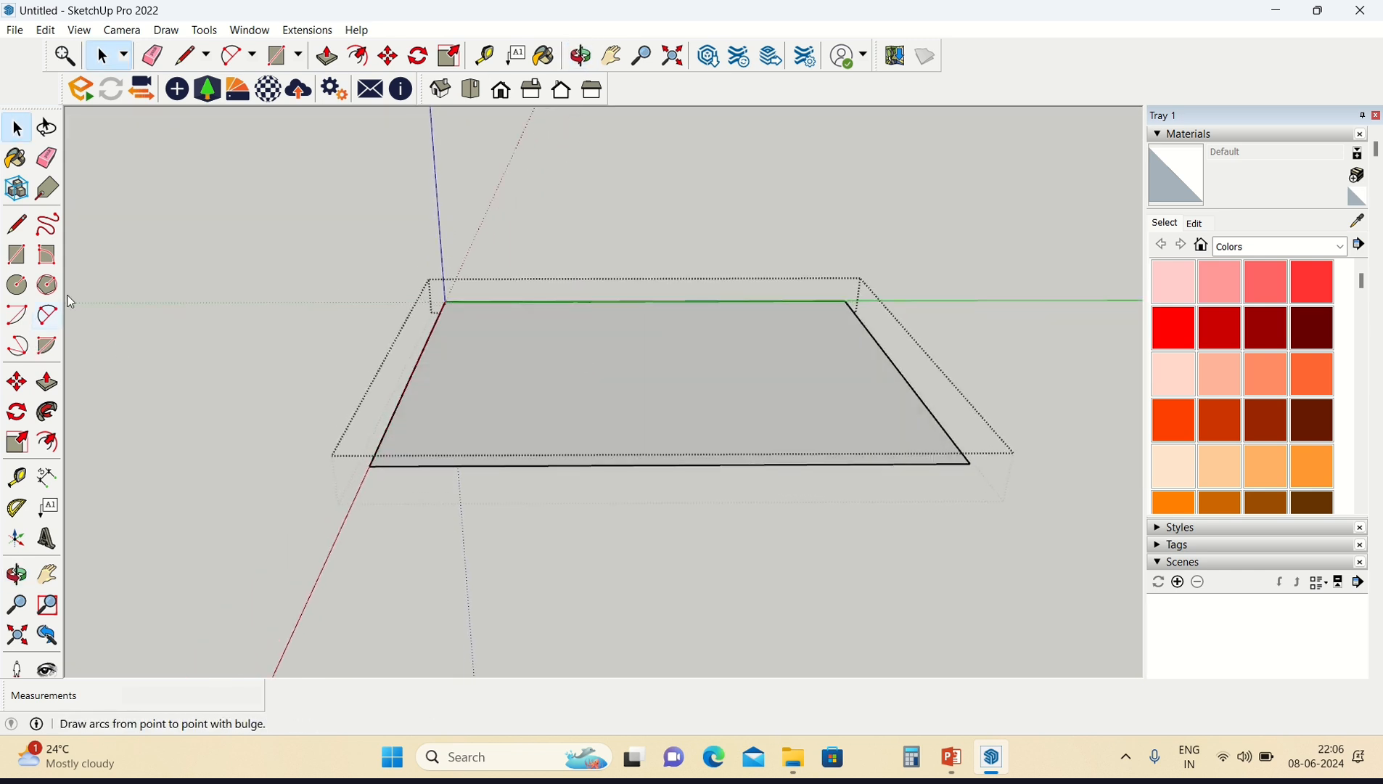
pyautogui.click(48, 383)
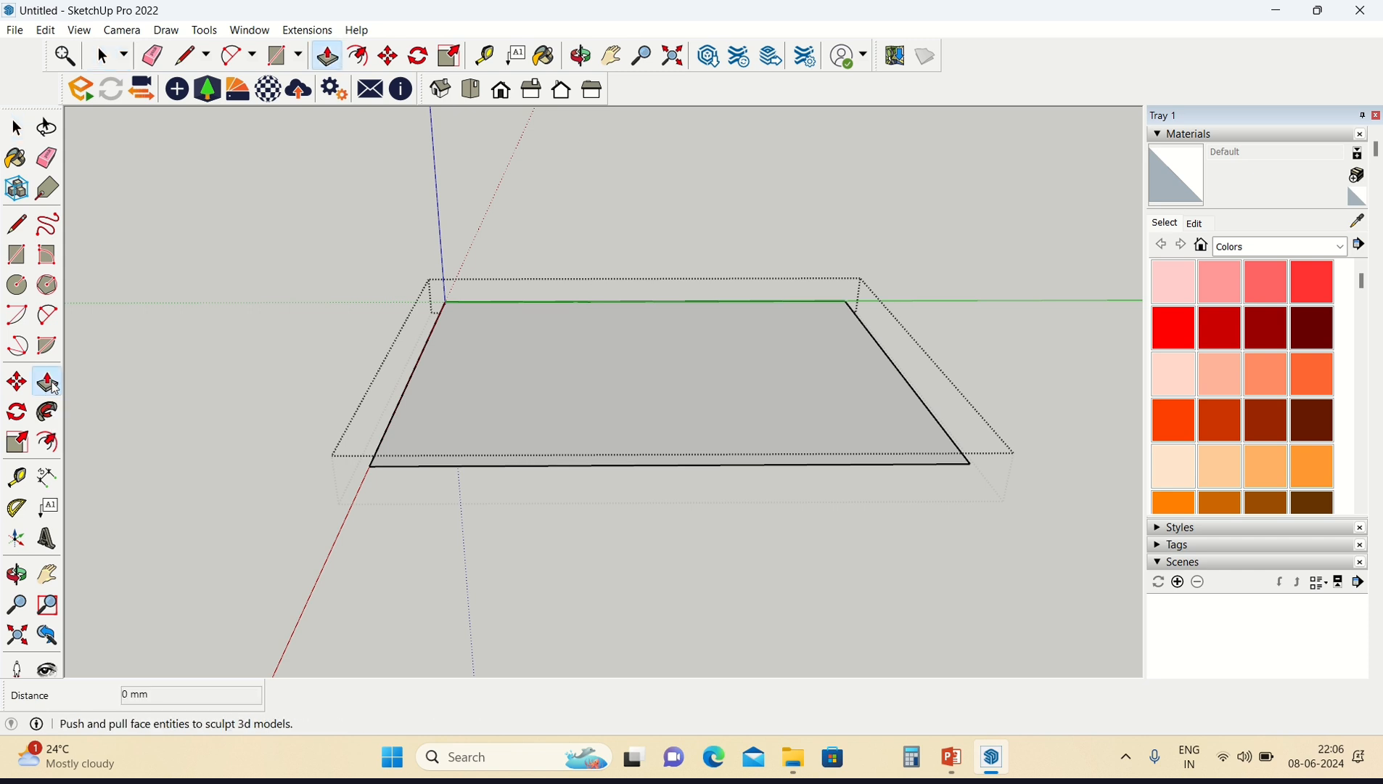
pyautogui.click(568, 396)
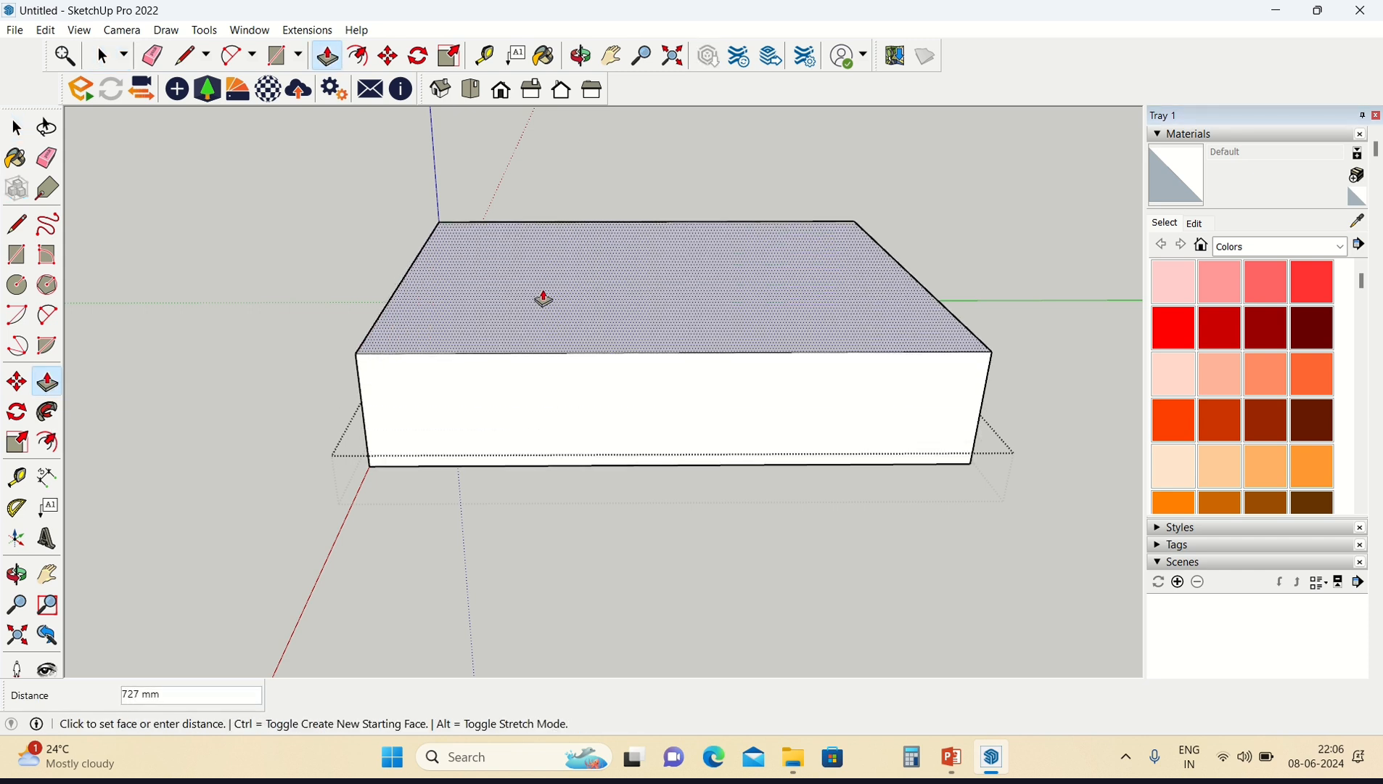
pyautogui.write('100')
pyautogui.press('Return')
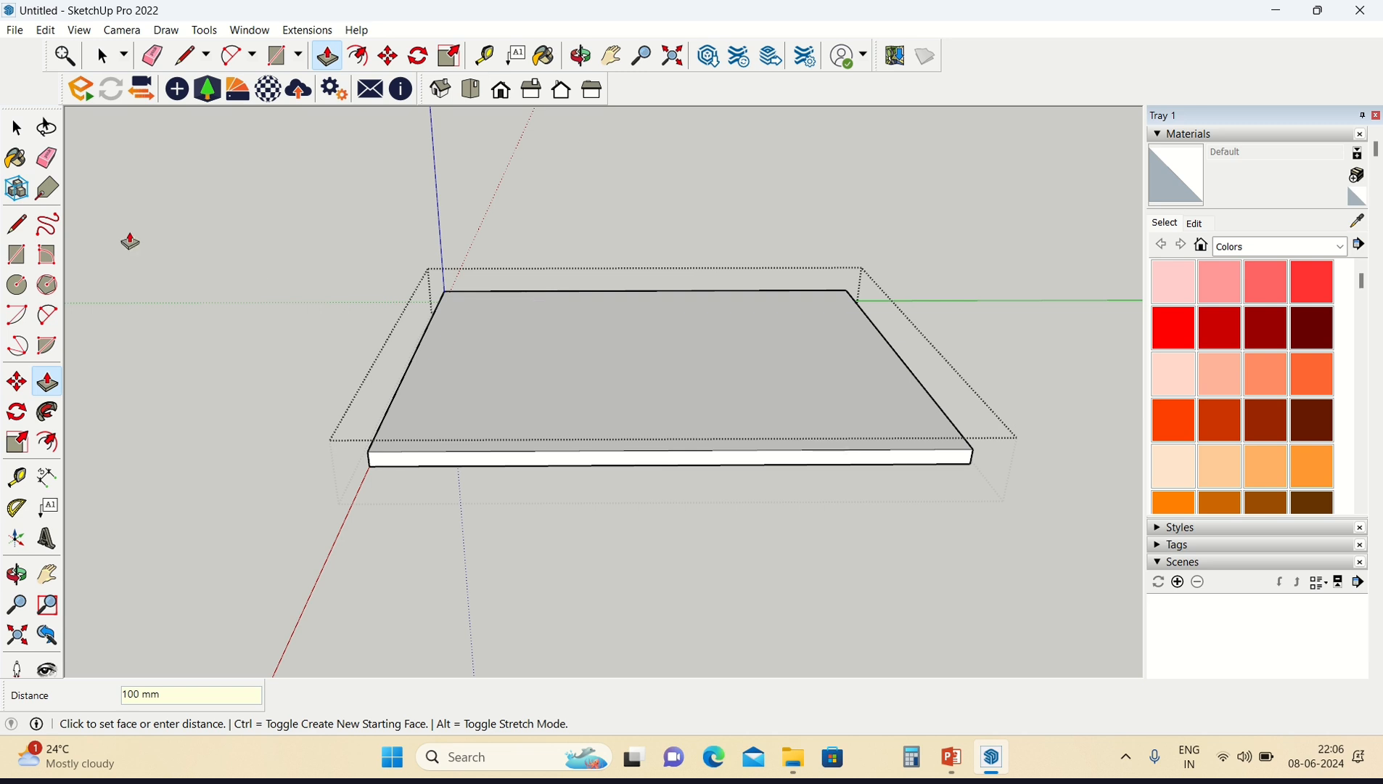
pyautogui.click(16, 138)
# Step: Select the whole slab group and move it freely a short distance, gripping it by a front corner
pyautogui.moveTo(552, 421); pyautogui.dragTo(422, 457, button='middle')
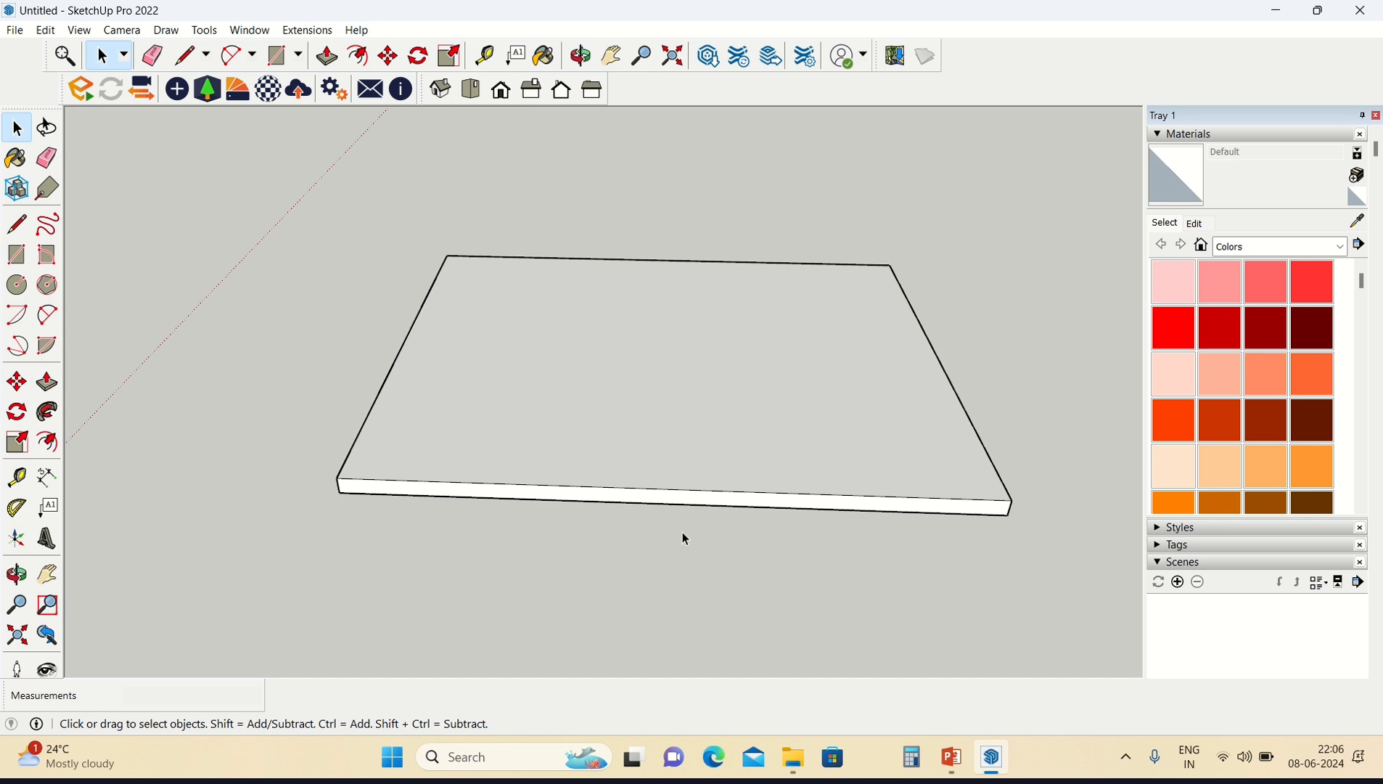
pyautogui.tripleClick(593, 441)
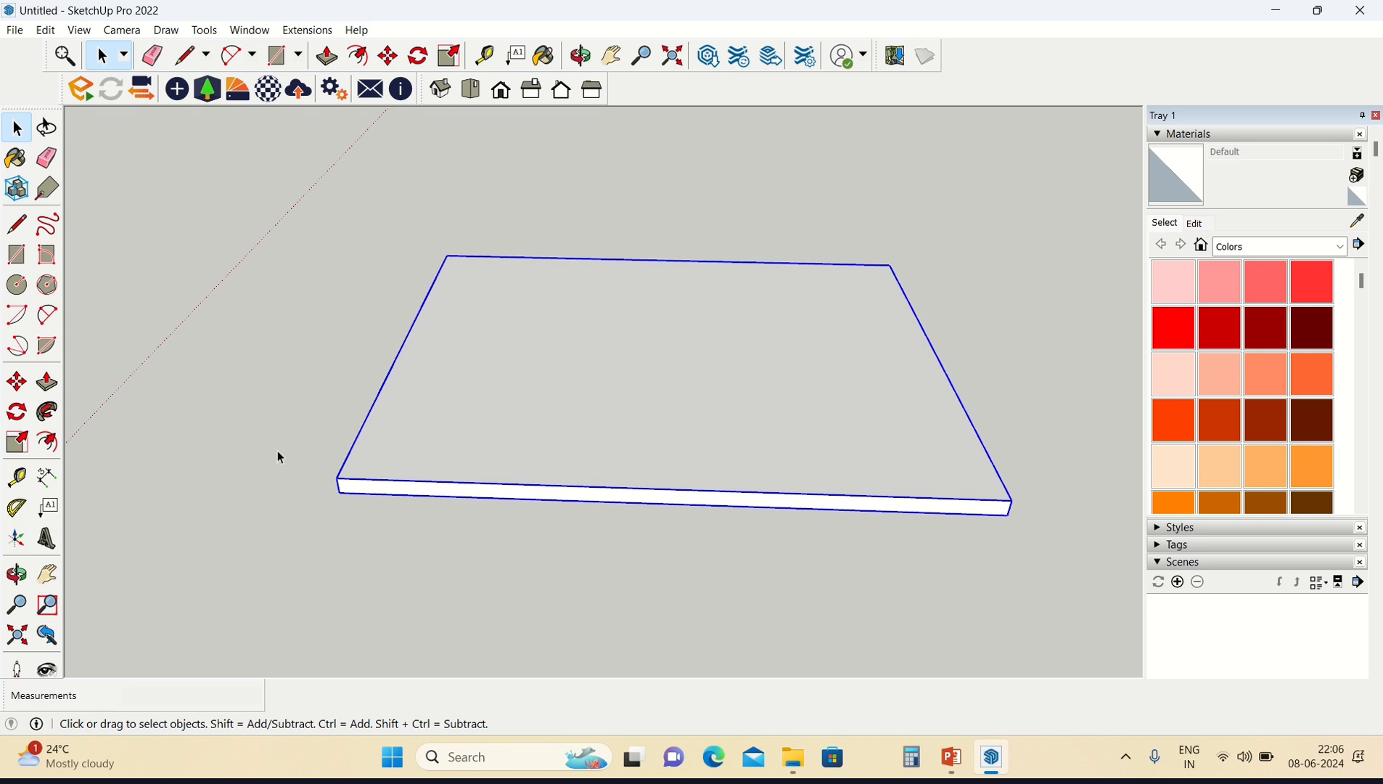
pyautogui.click(17, 382)
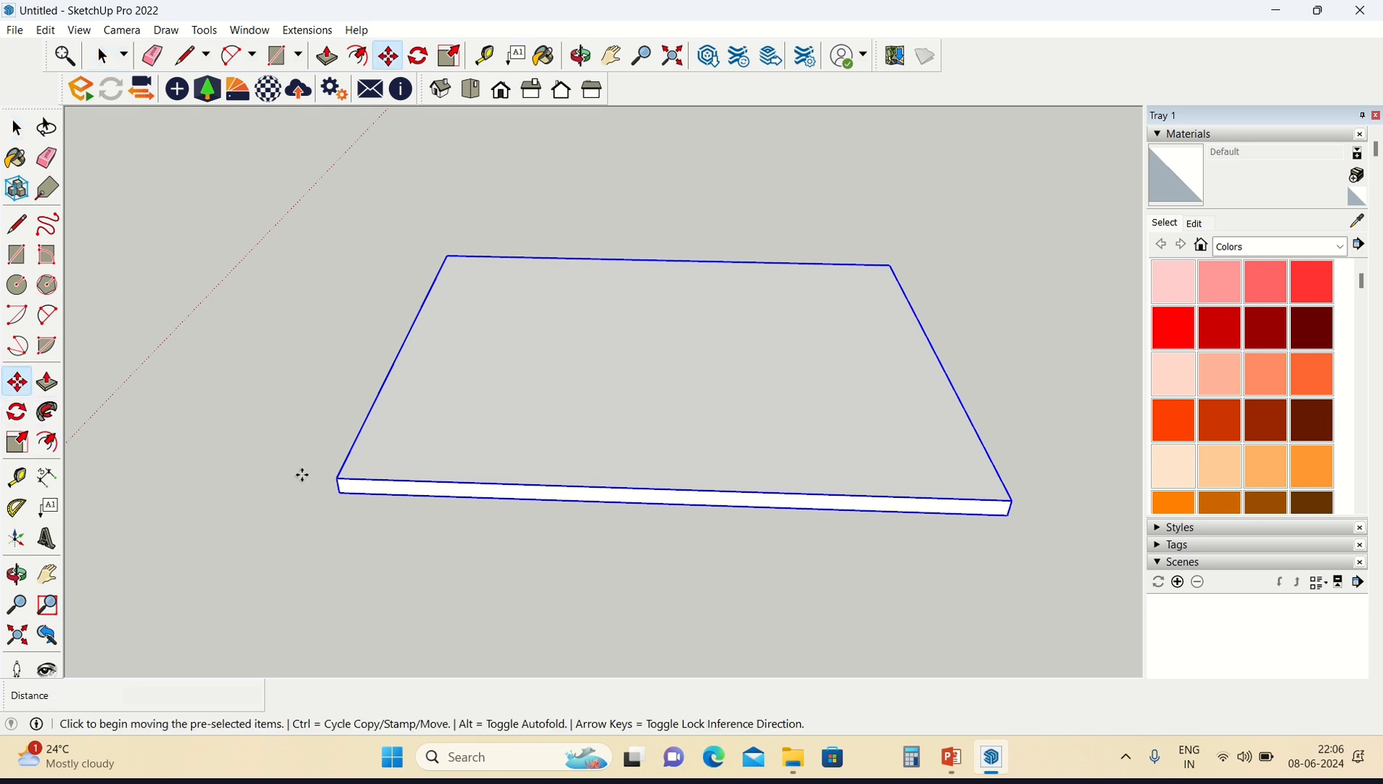
pyautogui.click(331, 476)
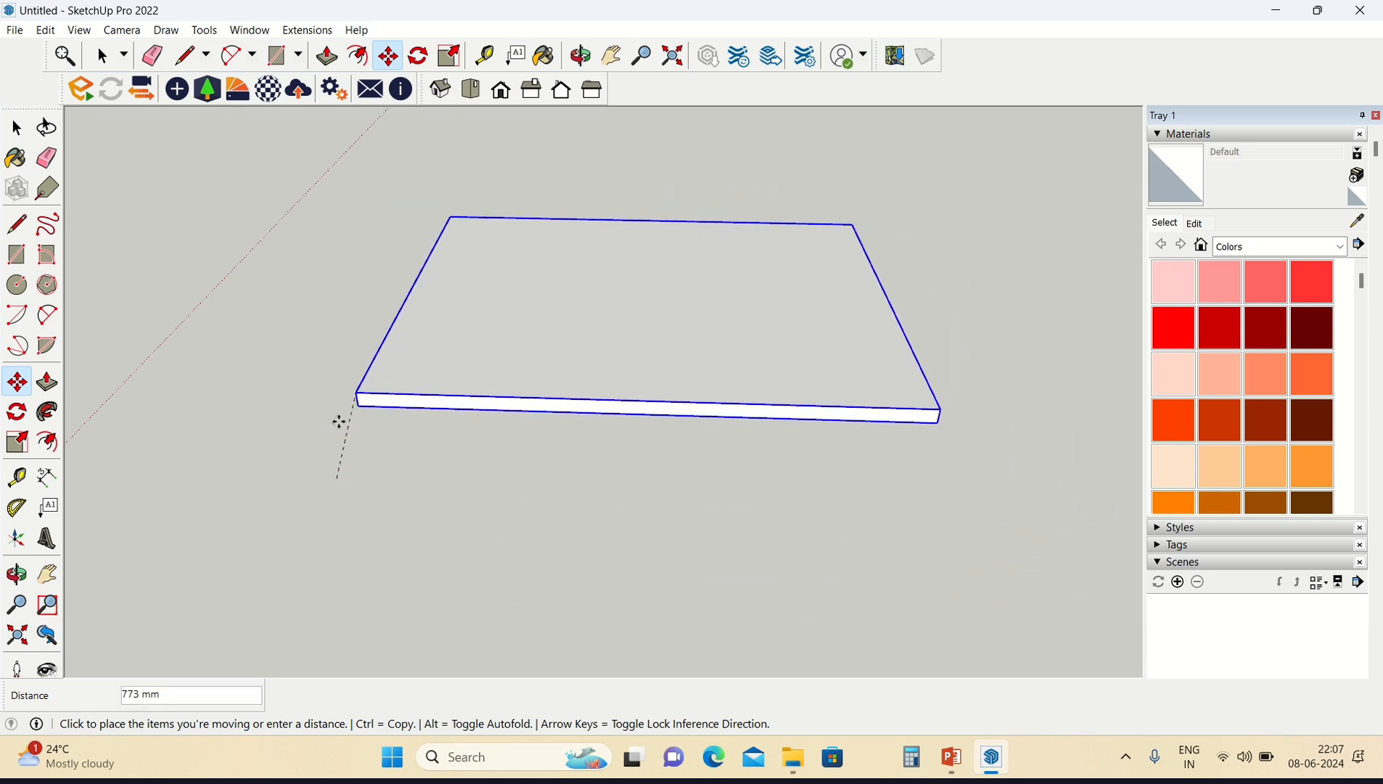
pyautogui.click(383, 461)
# Step: Examine the slab group from several angles, deselecting and reselecting it as one object
pyautogui.press('o')
pyautogui.moveTo(553, 465); pyautogui.dragTo(531, 448)
pyautogui.press('m')
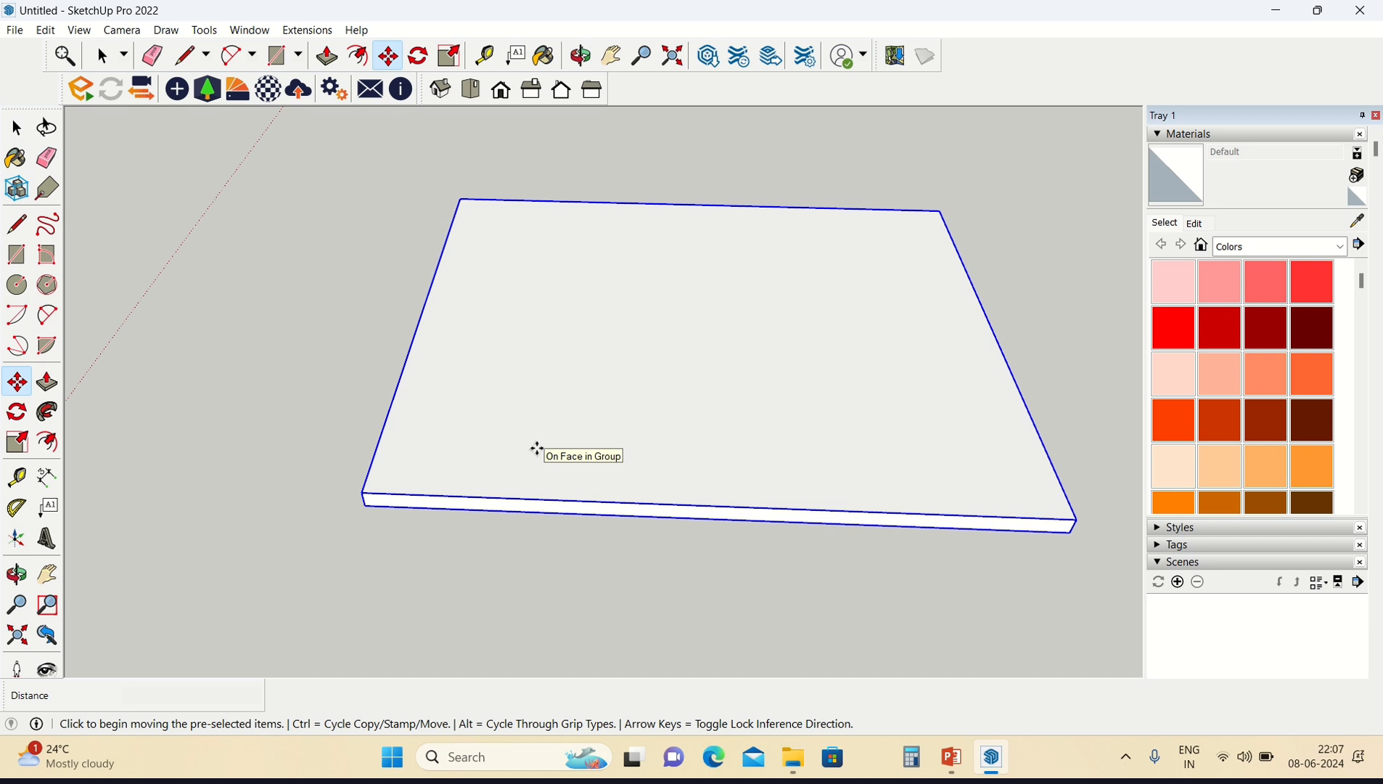
pyautogui.press('o')
pyautogui.moveTo(534, 436); pyautogui.dragTo(658, 470)
pyautogui.moveTo(659, 470); pyautogui.dragTo(600, 453, button='middle')
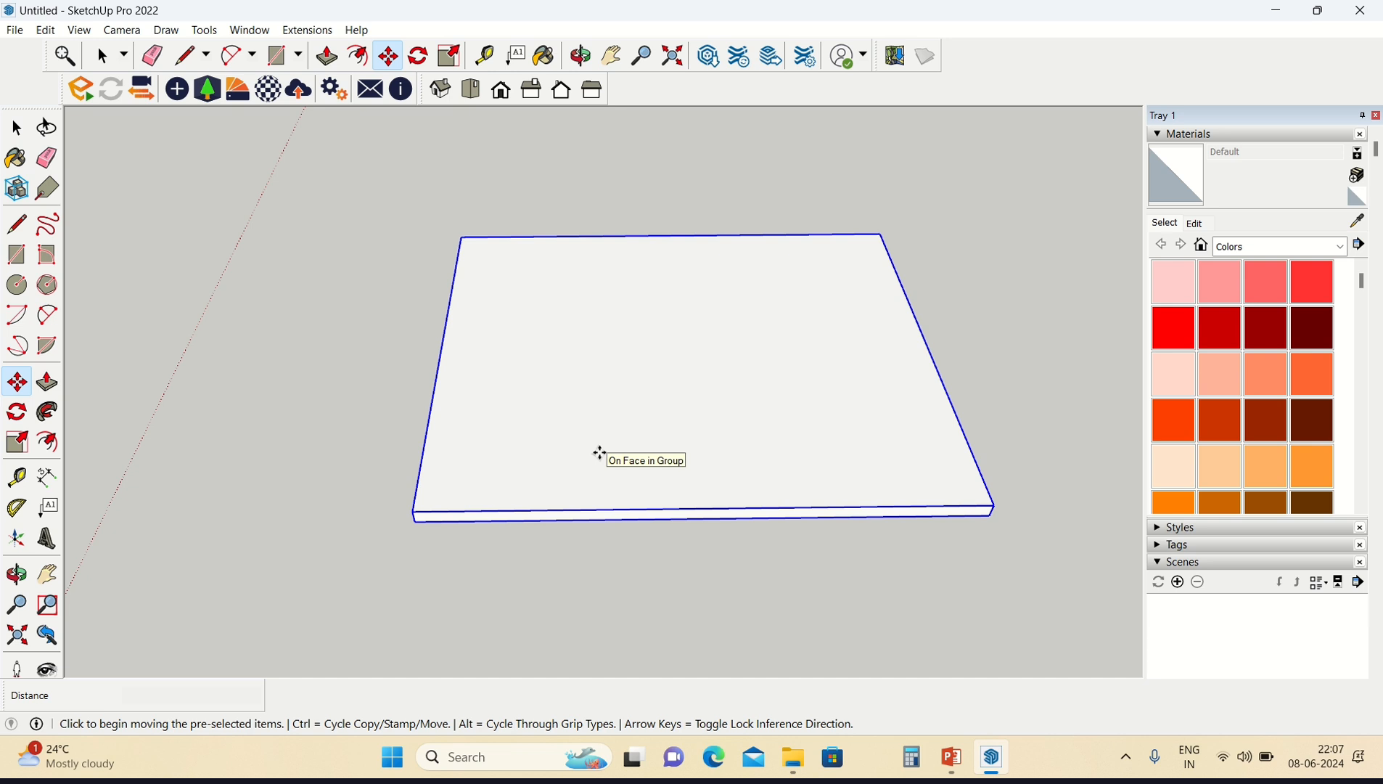
pyautogui.press('o')
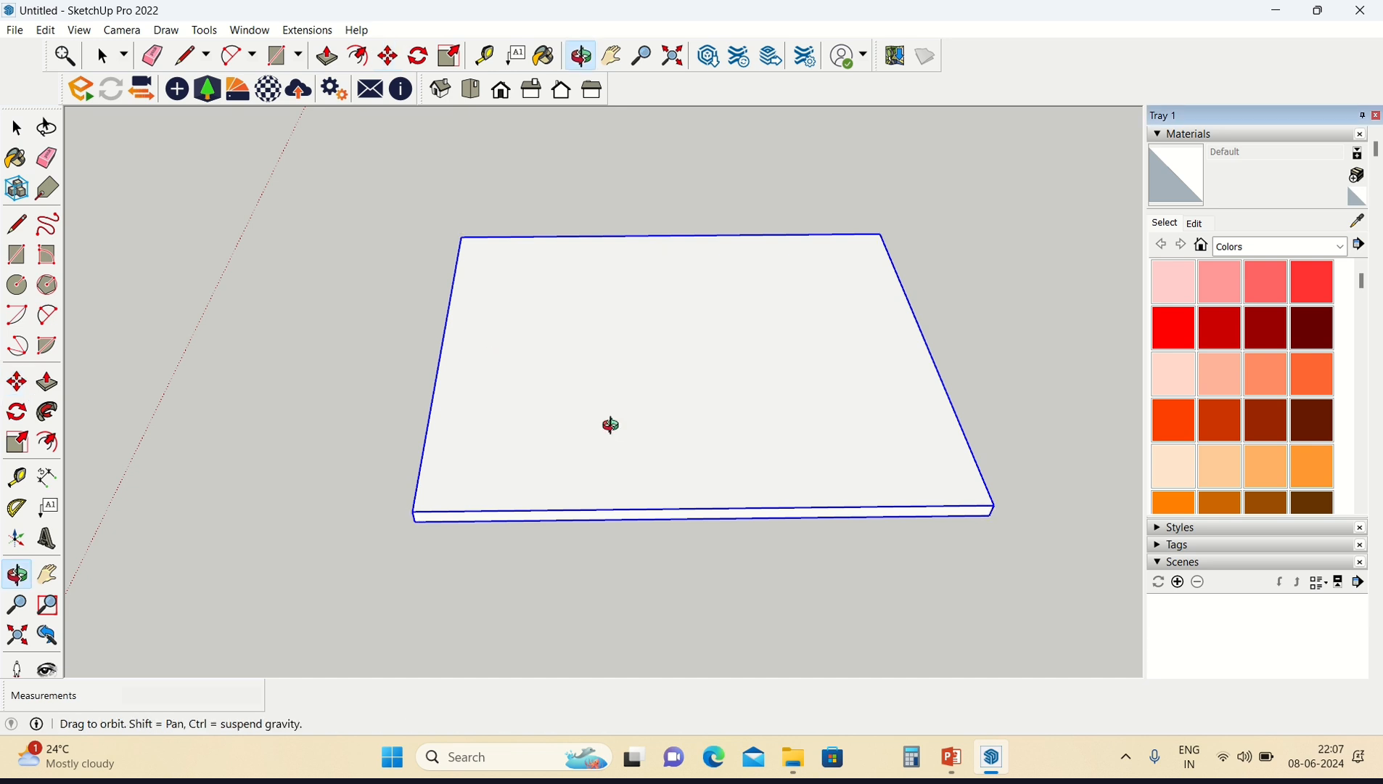
pyautogui.moveTo(611, 423)
pyautogui.mouseDown()
pyautogui.moveTo(655, 278)
pyautogui.moveTo(818, 284)
pyautogui.moveTo(573, 482)
pyautogui.moveTo(617, 299)
pyautogui.moveTo(640, 343)
pyautogui.moveTo(598, 426)
pyautogui.mouseUp()
pyautogui.press('m')
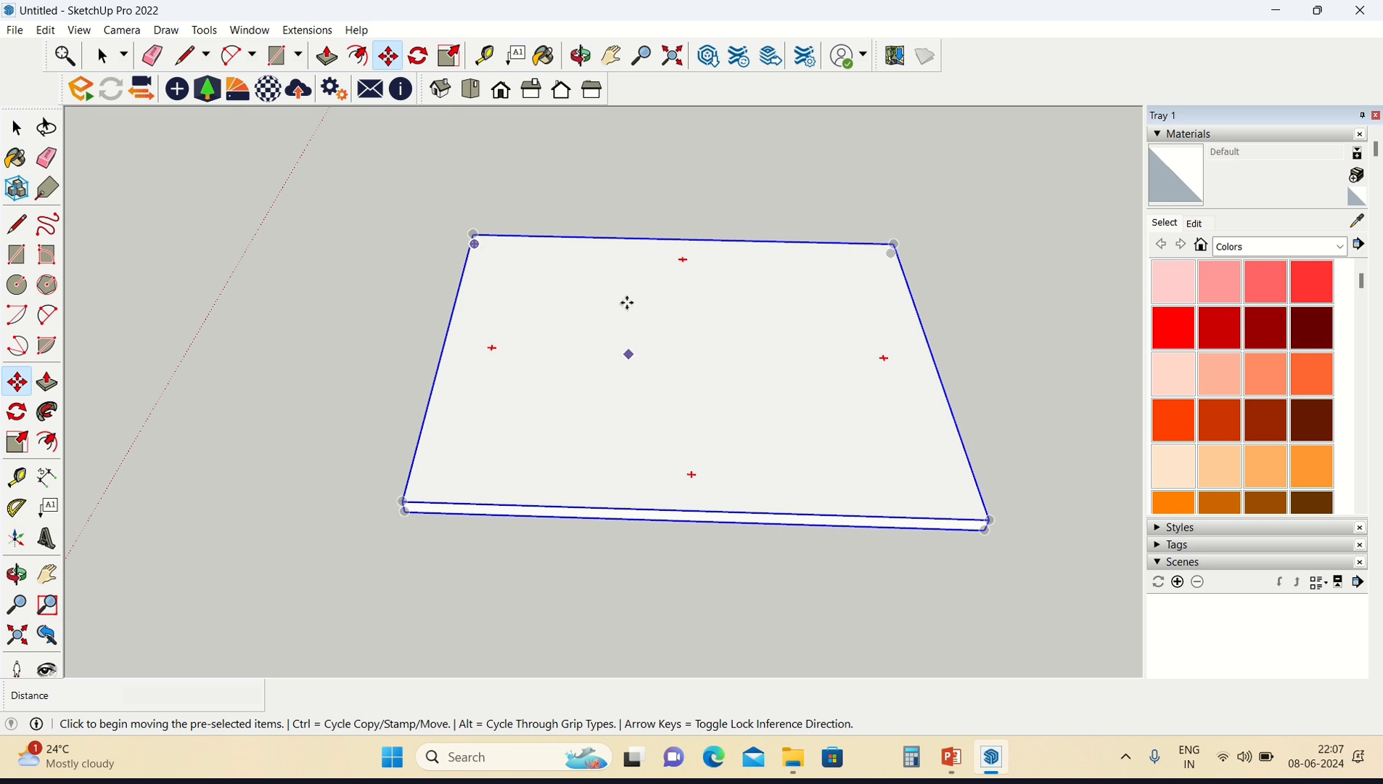
pyautogui.press('o')
pyautogui.moveTo(626, 298); pyautogui.dragTo(654, 586)
pyautogui.press('m')
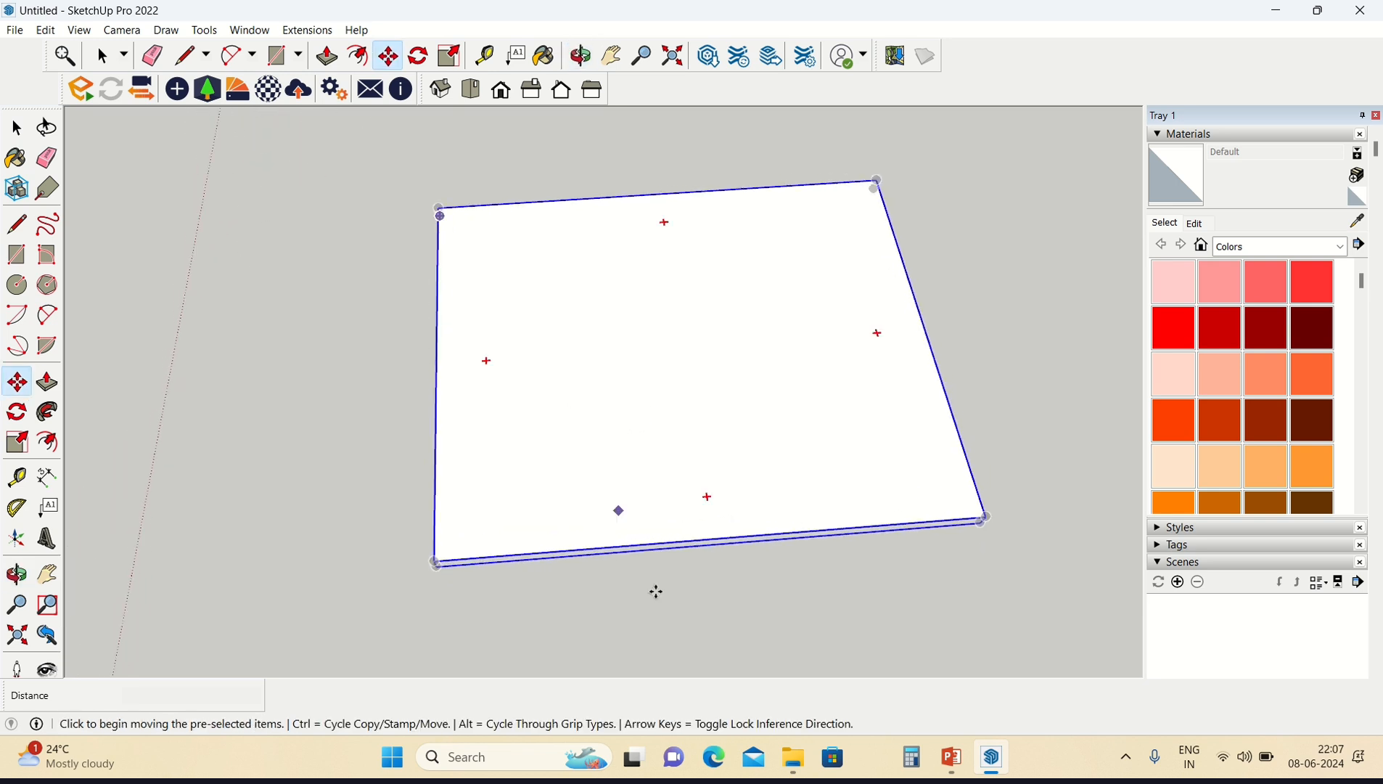
pyautogui.click(13, 127)
pyautogui.click(327, 370)
pyautogui.moveTo(551, 395); pyautogui.dragTo(609, 424, button='middle')
pyautogui.click(610, 424)
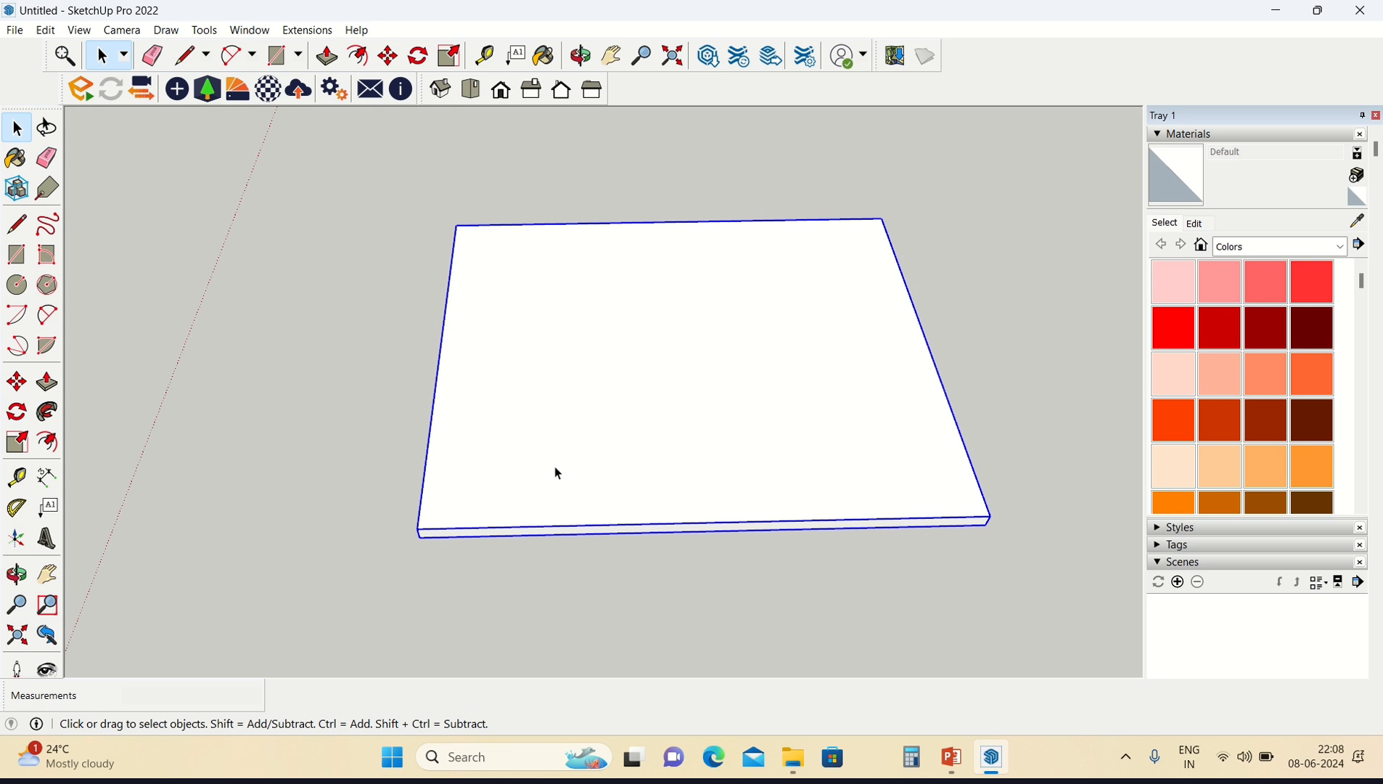
pyautogui.moveTo(555, 467); pyautogui.dragTo(637, 329, button='middle')
pyautogui.moveTo(561, 361); pyautogui.dragTo(553, 472, button='middle')
pyautogui.press('space')
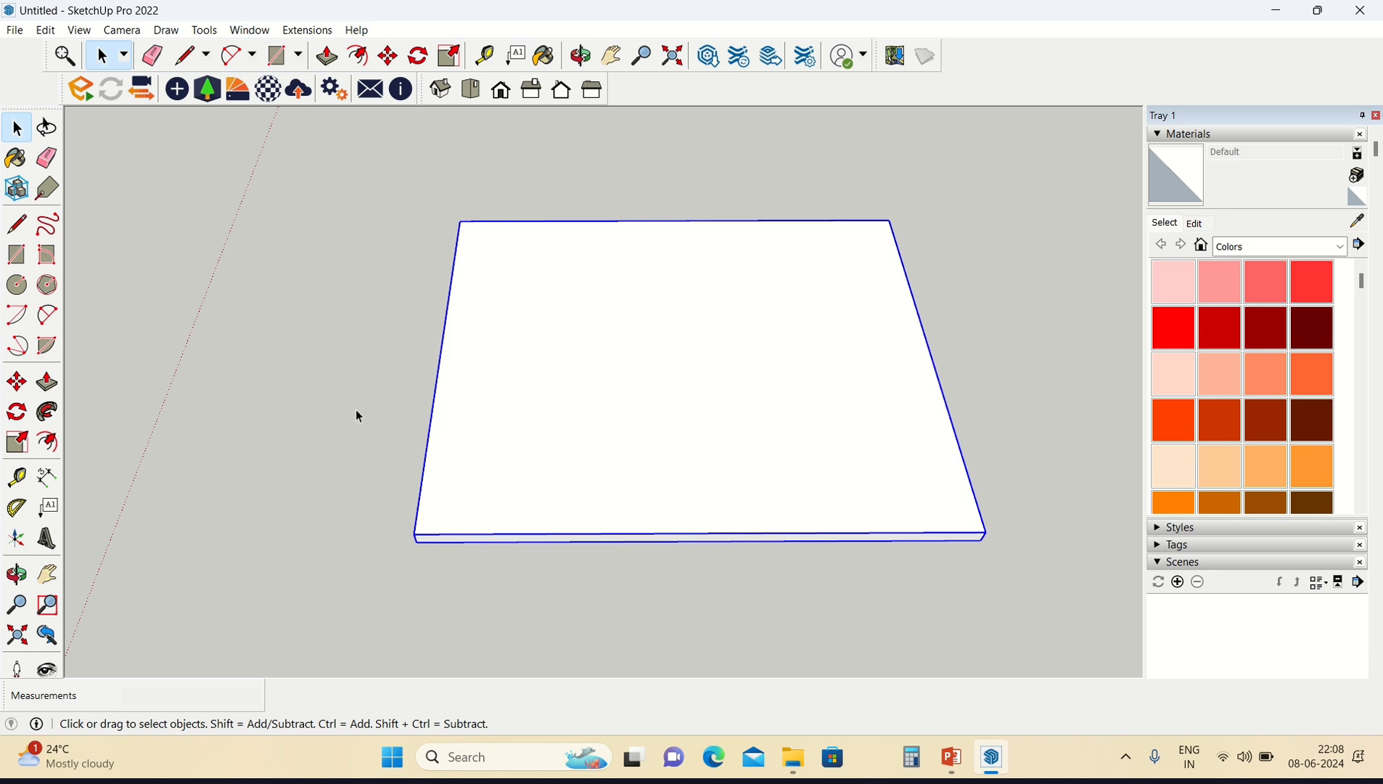
# Step: Place a guide line 150 mm inward from one 3000 mm side edge of the slab's top face
pyautogui.click(17, 479)
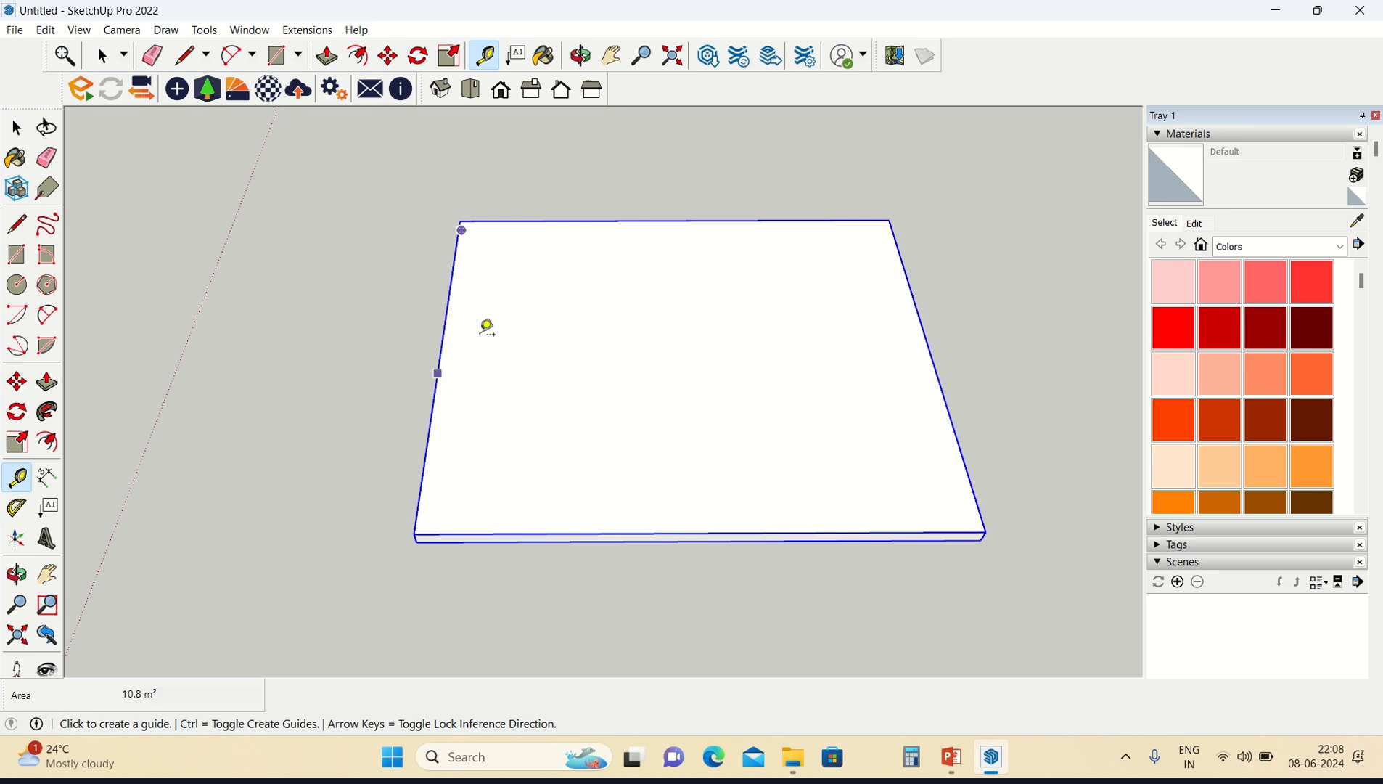
pyautogui.click(440, 355)
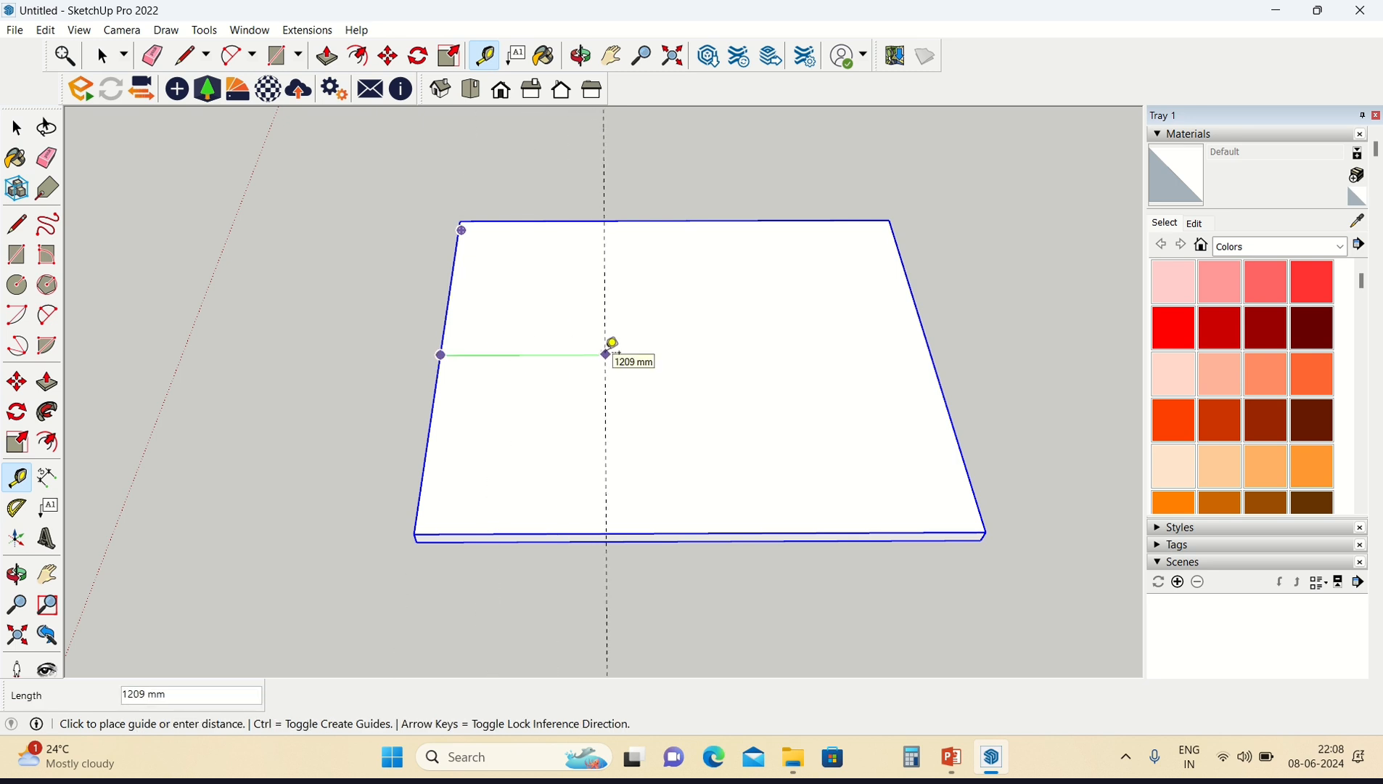
pyautogui.write('150')
pyautogui.press('Return')
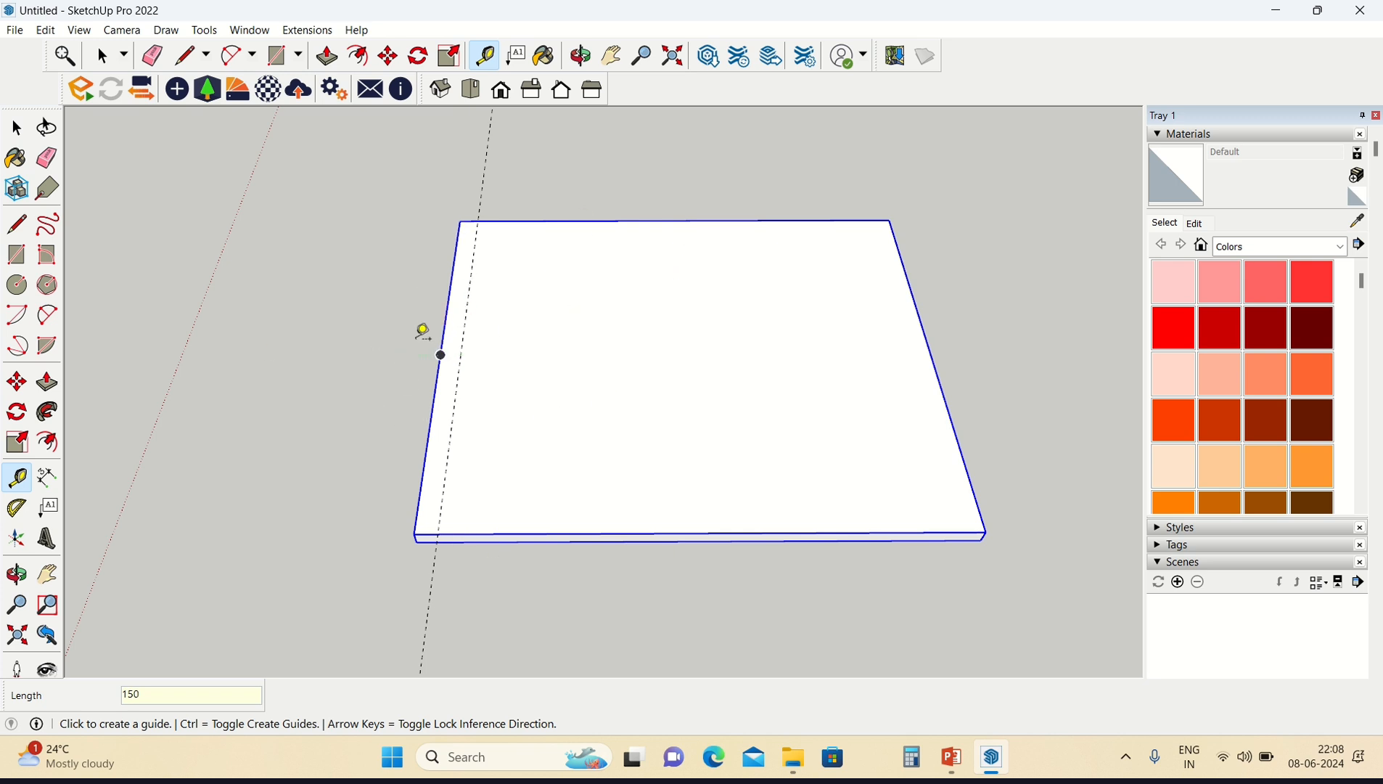
# Step: Draw a 150 by 3000 mm rectangle on the slab's top between the guide line and the side edge
pyautogui.click(16, 255)
pyautogui.scroll(1, 476, 287)
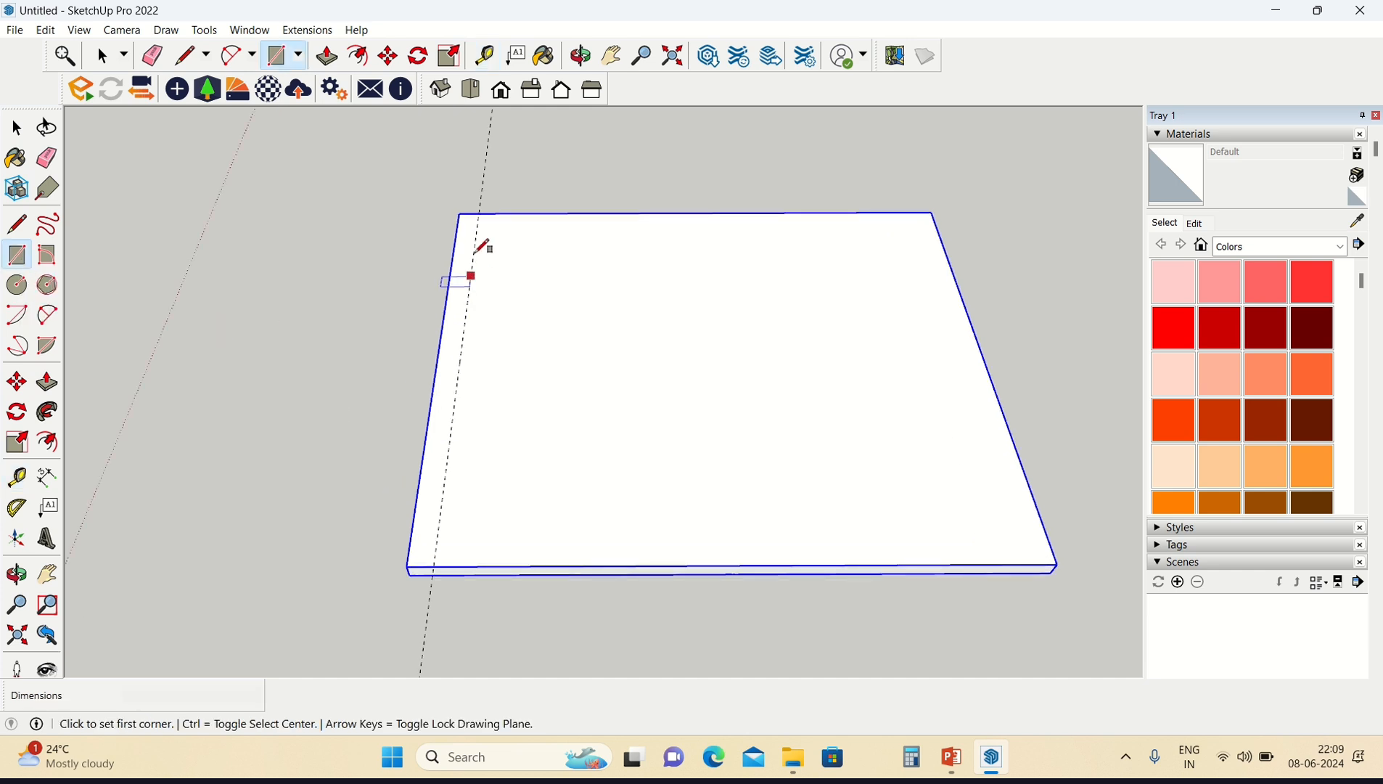
pyautogui.click(479, 213)
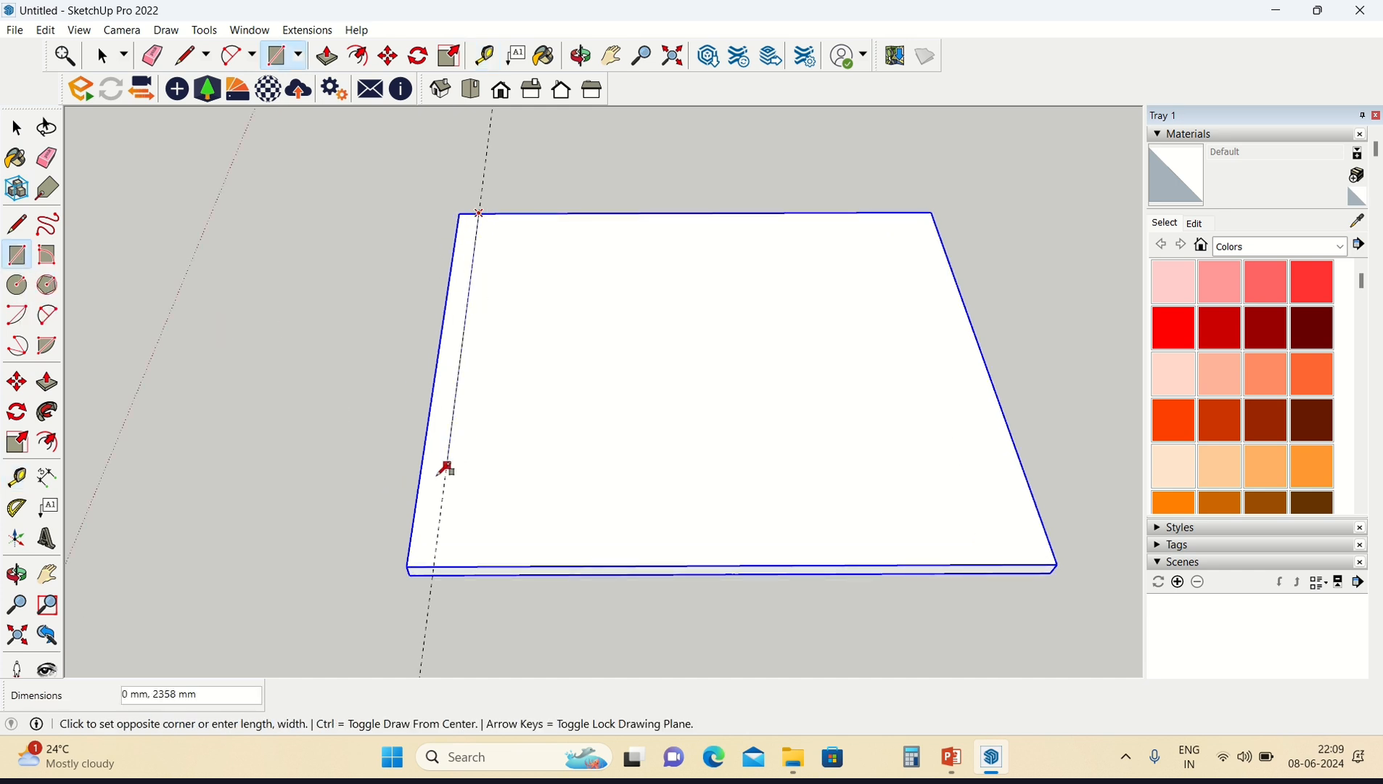
pyautogui.click(408, 565)
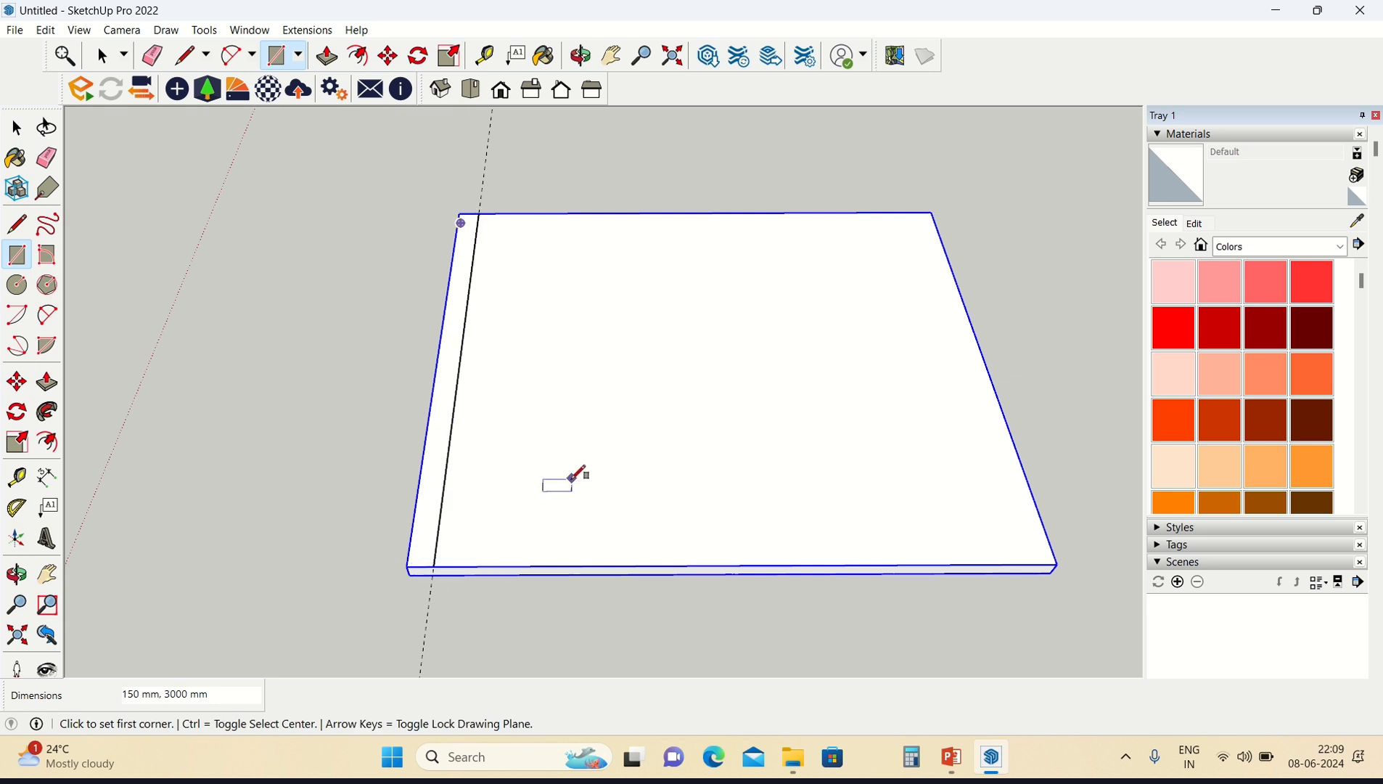
# Step: Push/Pull the narrow strip along the slab's edge up about 1818 mm to form a wall
pyautogui.moveTo(571, 472); pyautogui.dragTo(593, 438, button='middle')
pyautogui.press('space')
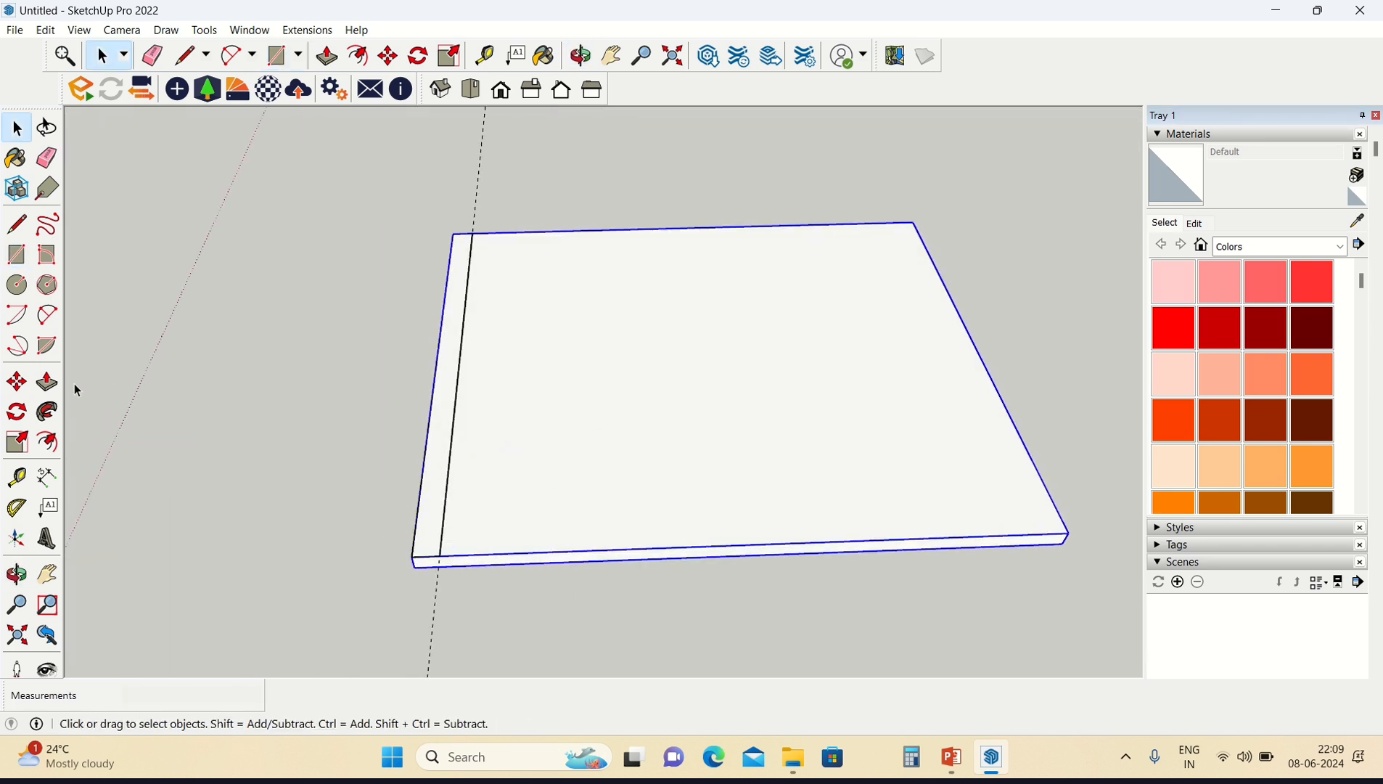
pyautogui.click(47, 384)
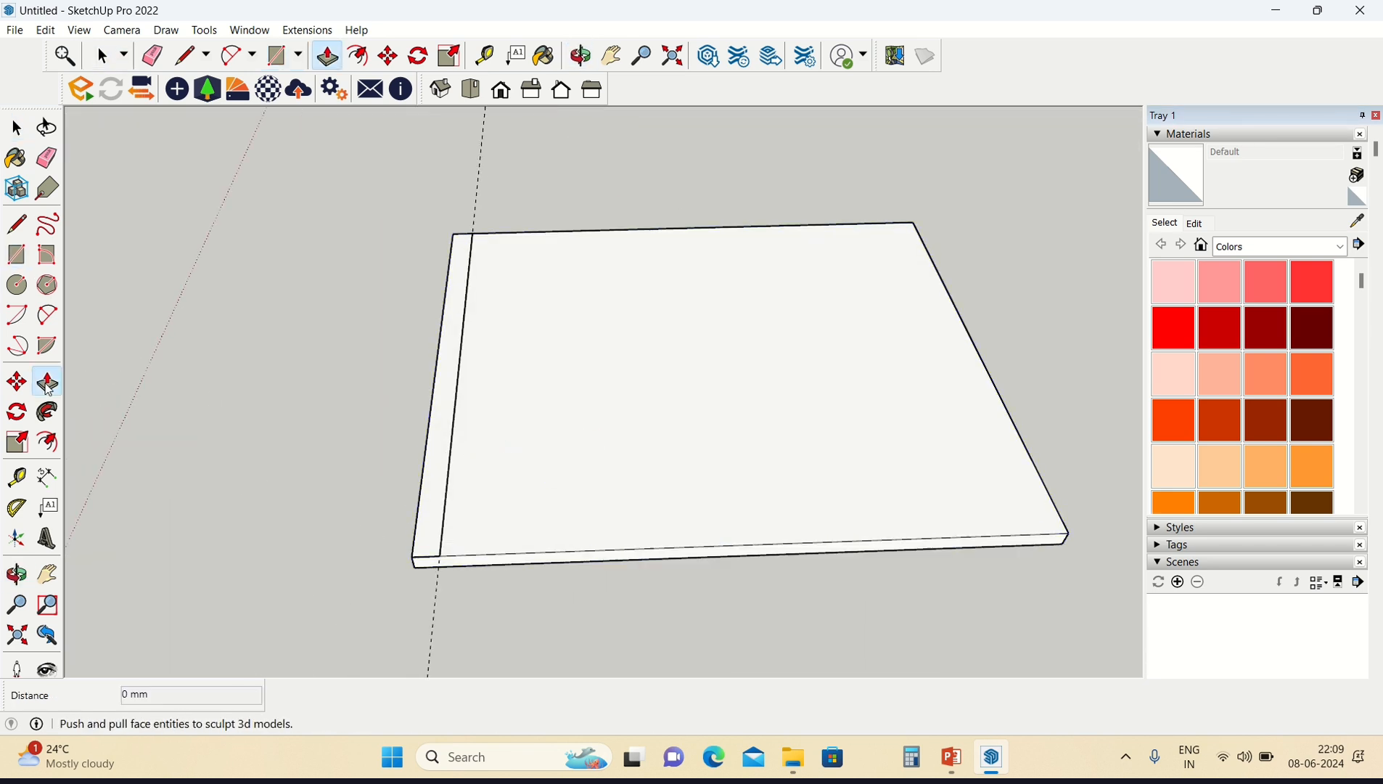
pyautogui.click(441, 425)
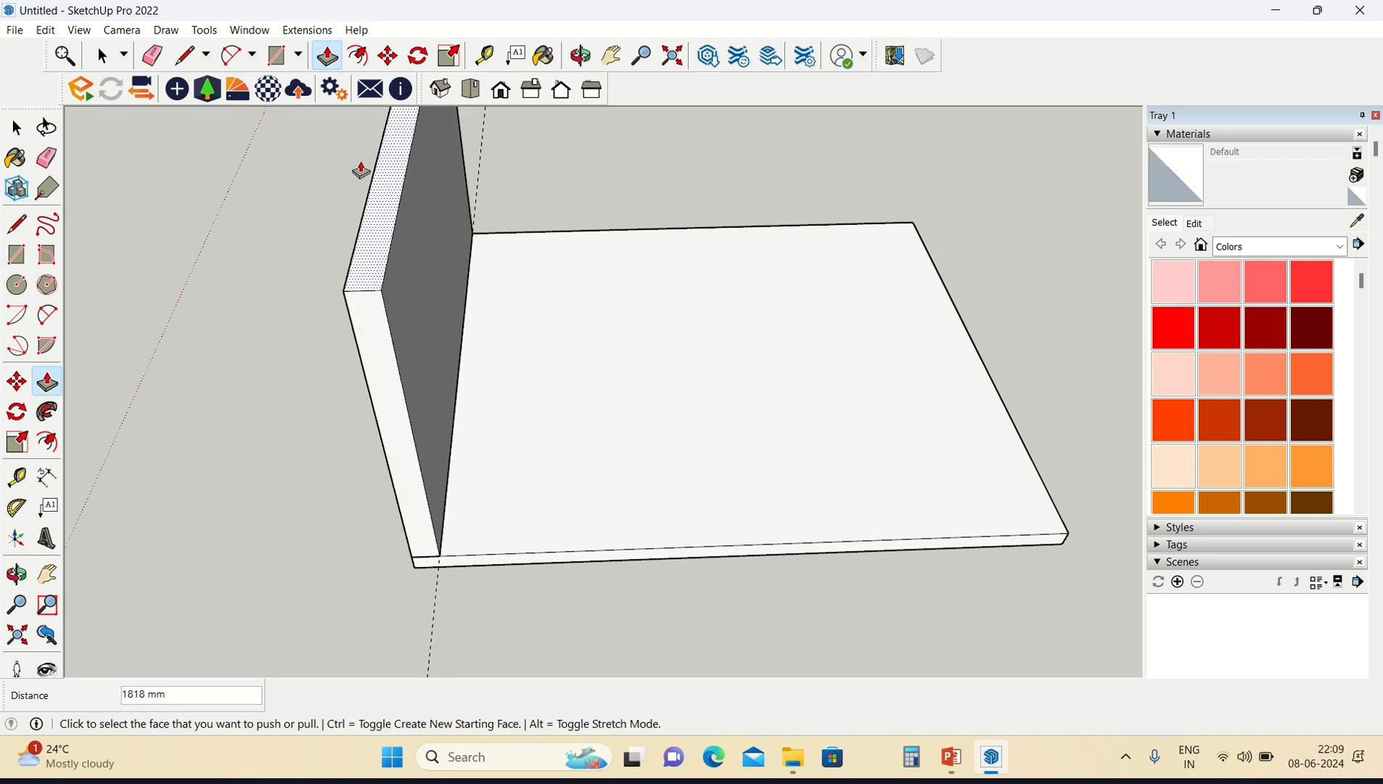
# Step: Try moving the wall's upper corner point, cancel the move and undo the wall extrusion
pyautogui.click(16, 382)
pyautogui.click(378, 290)
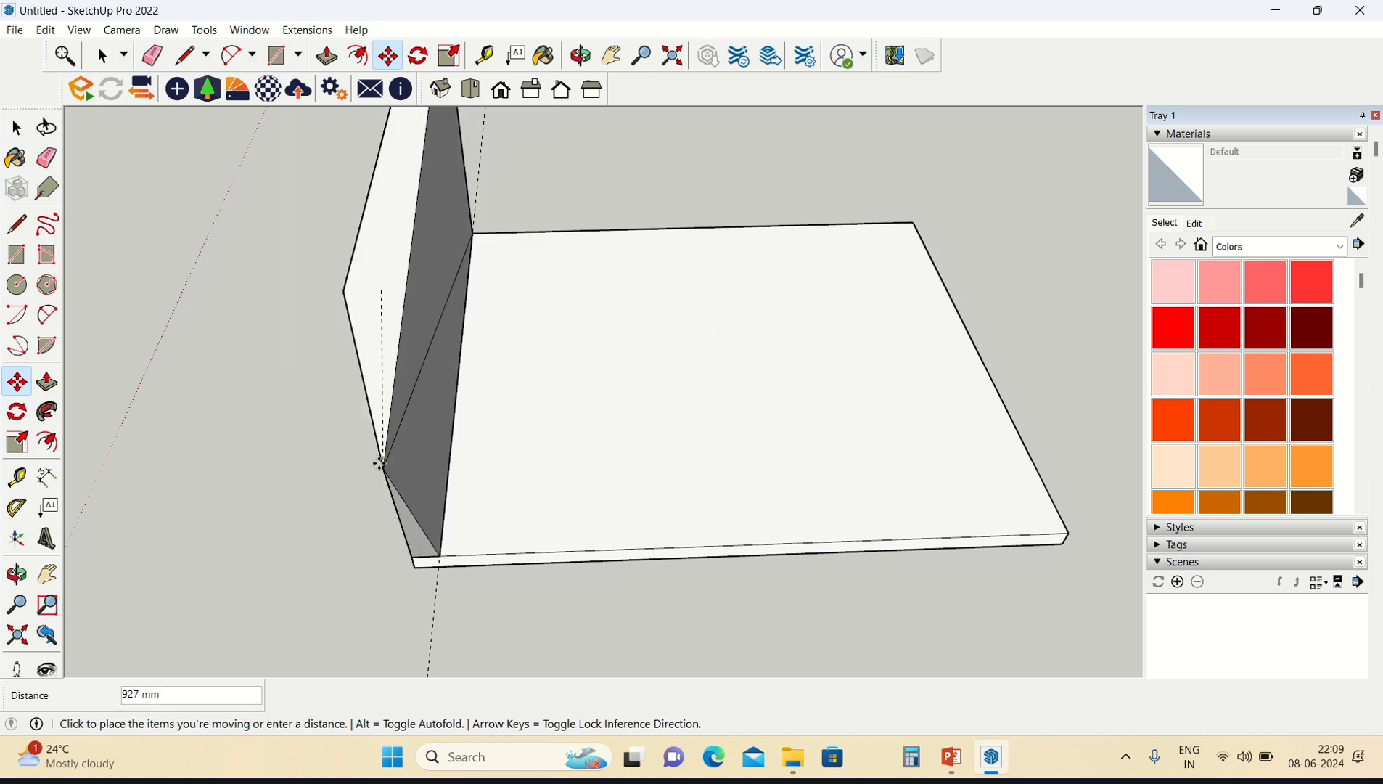
pyautogui.press('Escape')
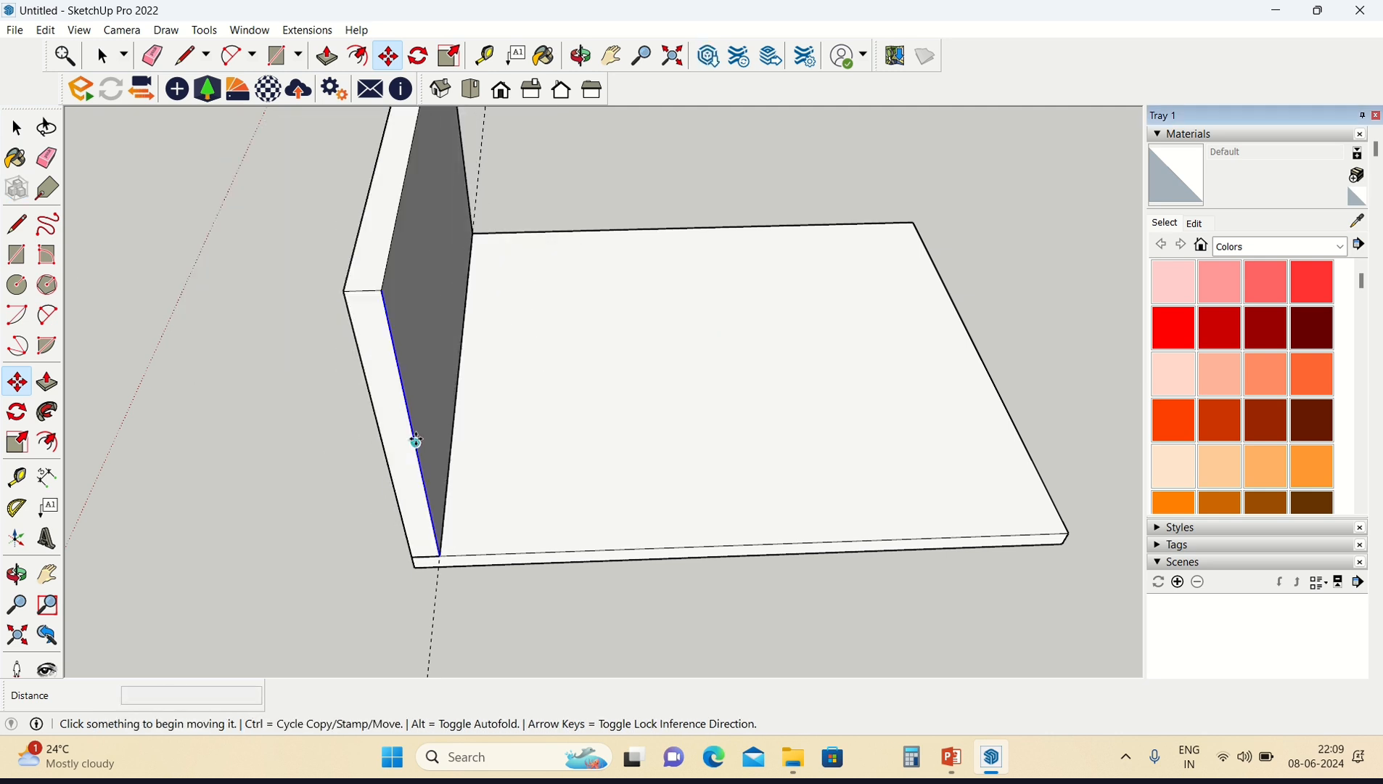
pyautogui.hotkey('ctrl', 'z')
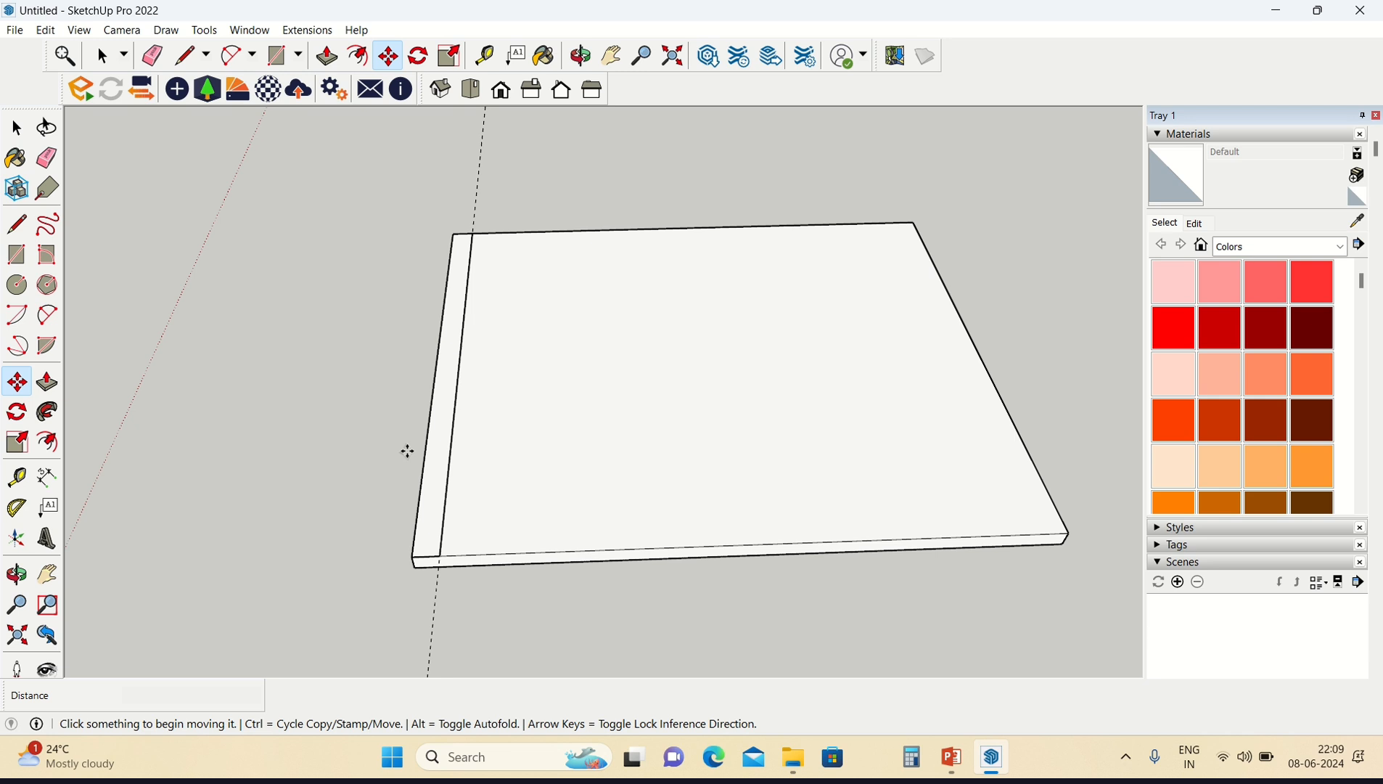
pyautogui.click(16, 127)
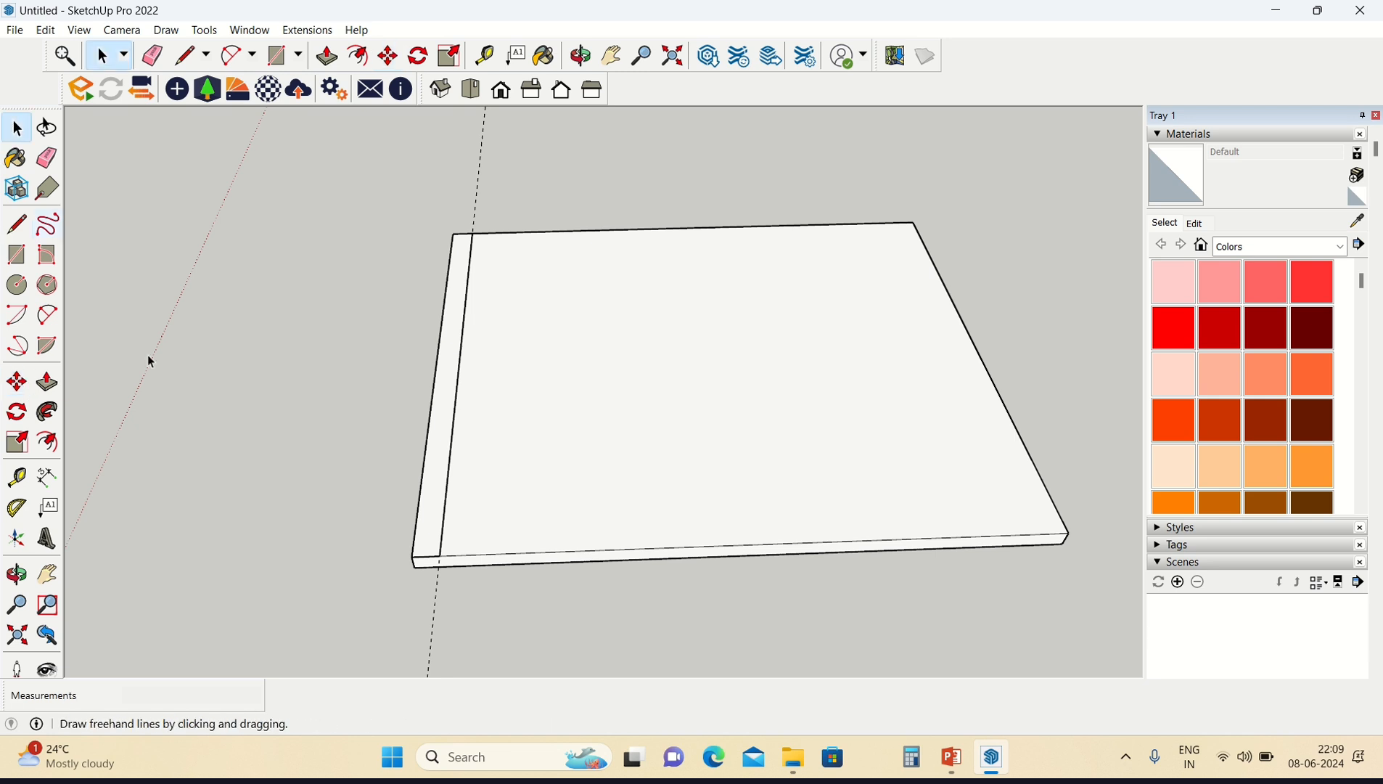
# Step: Group the 150 mm wide strip face together with its edges, separate from the floor slab
pyautogui.doubleClick(448, 373)
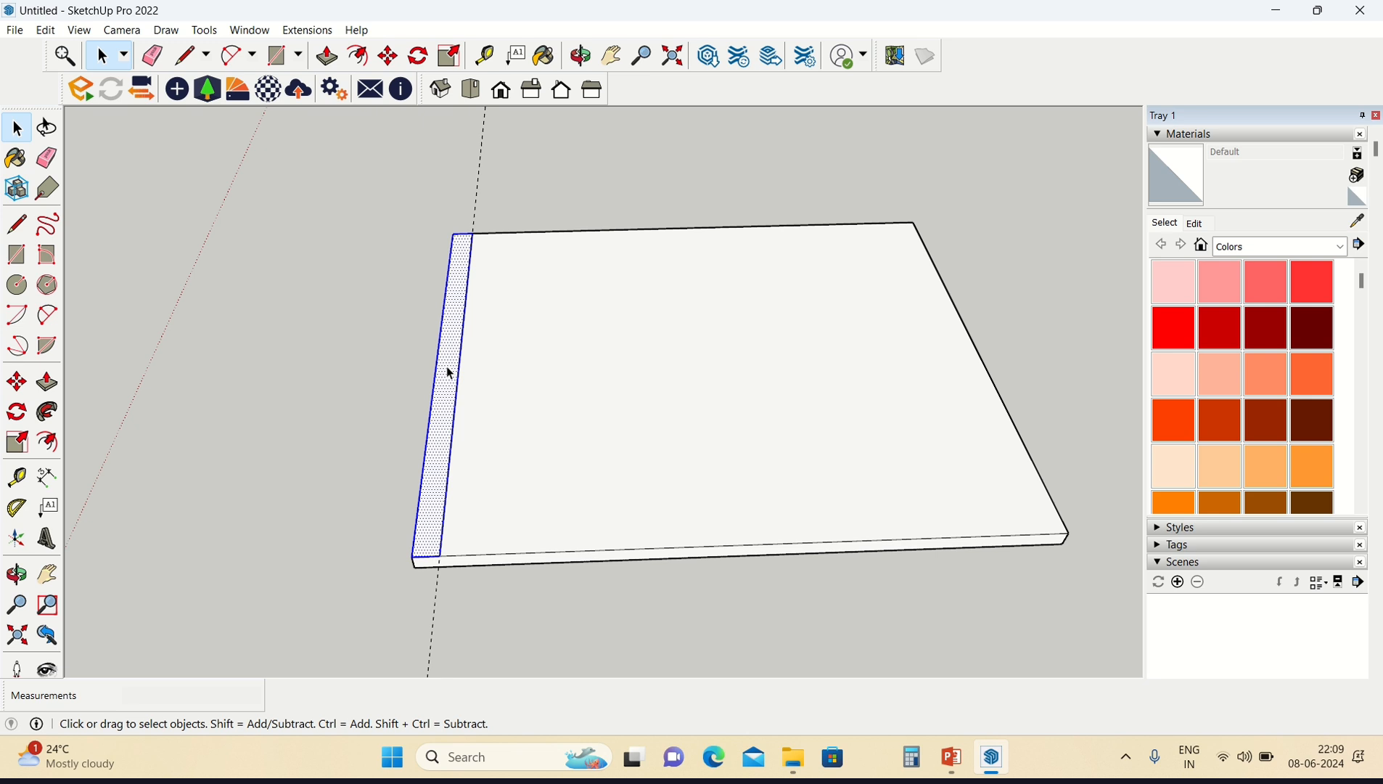
pyautogui.rightClick(449, 373)
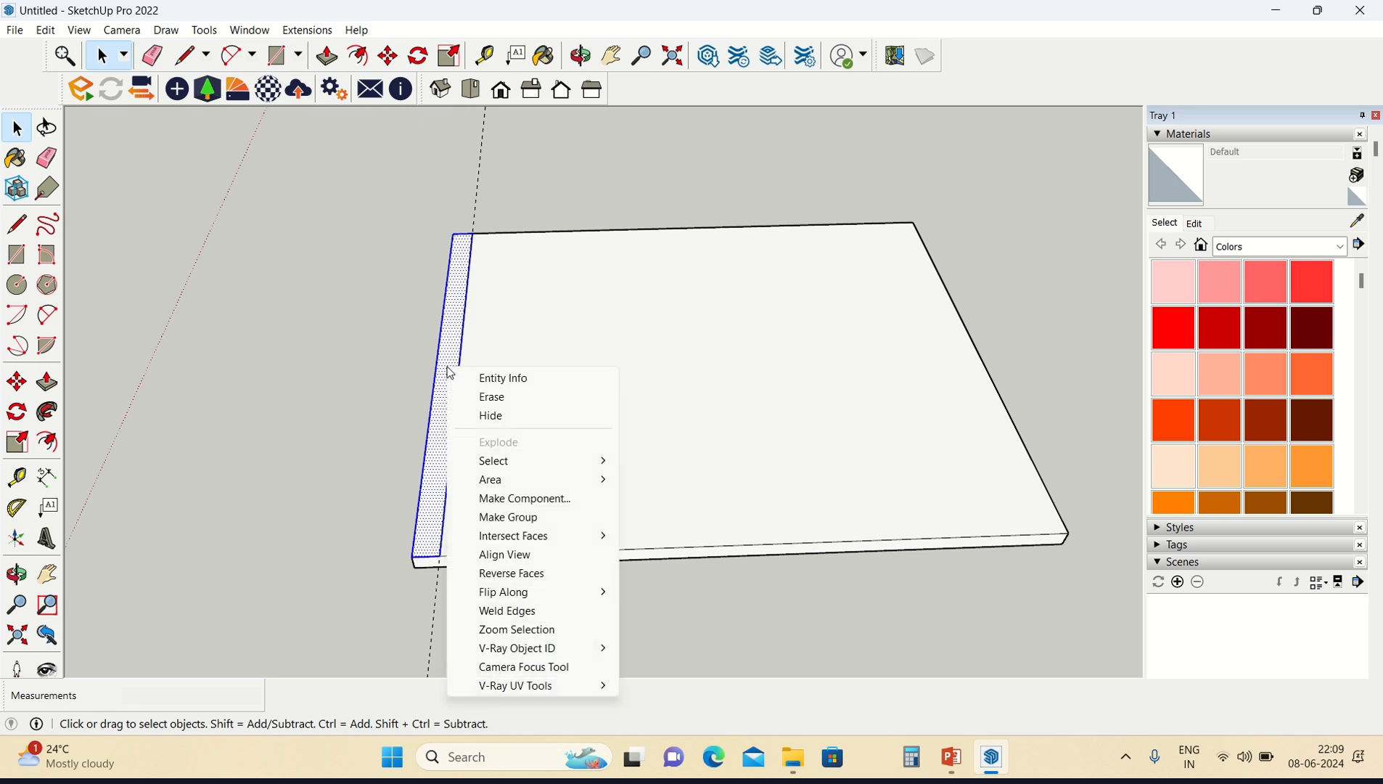
pyautogui.click(510, 517)
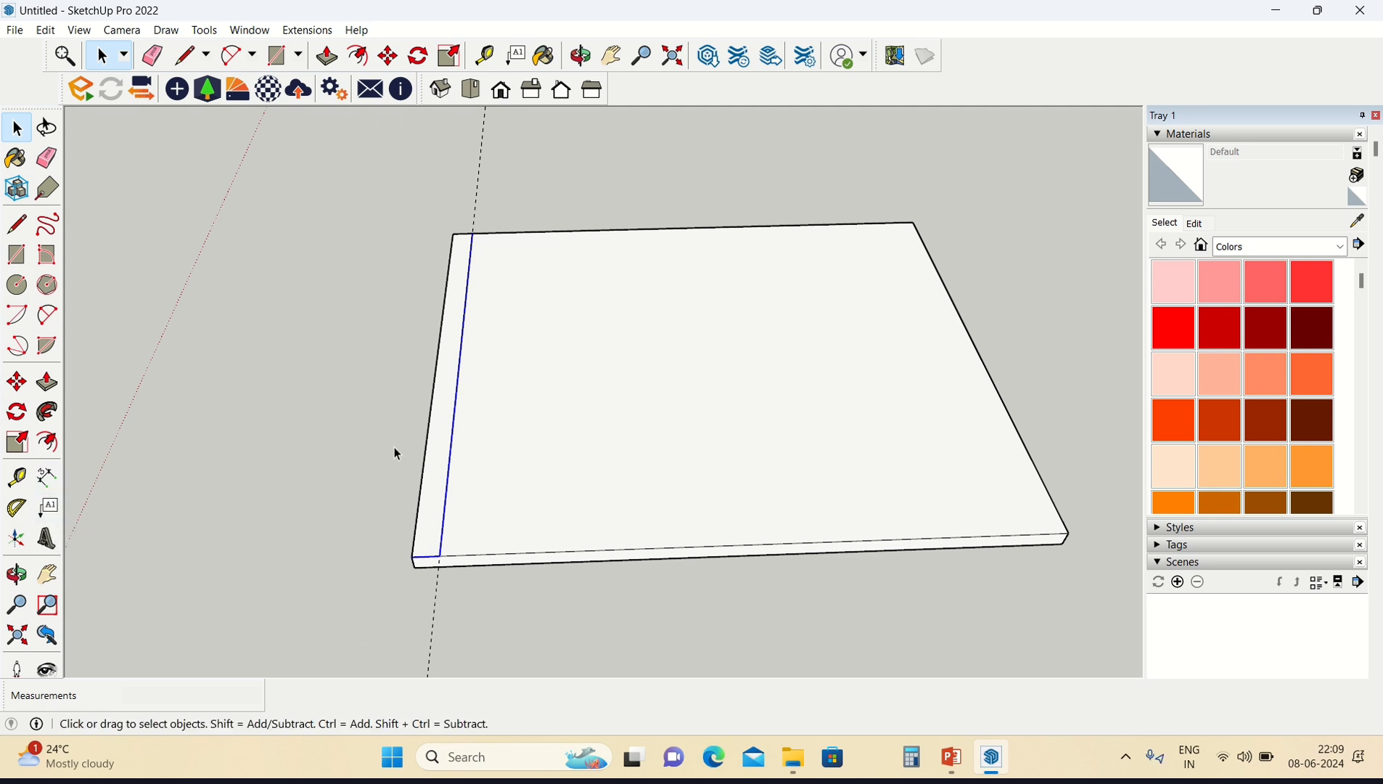
pyautogui.click(488, 500)
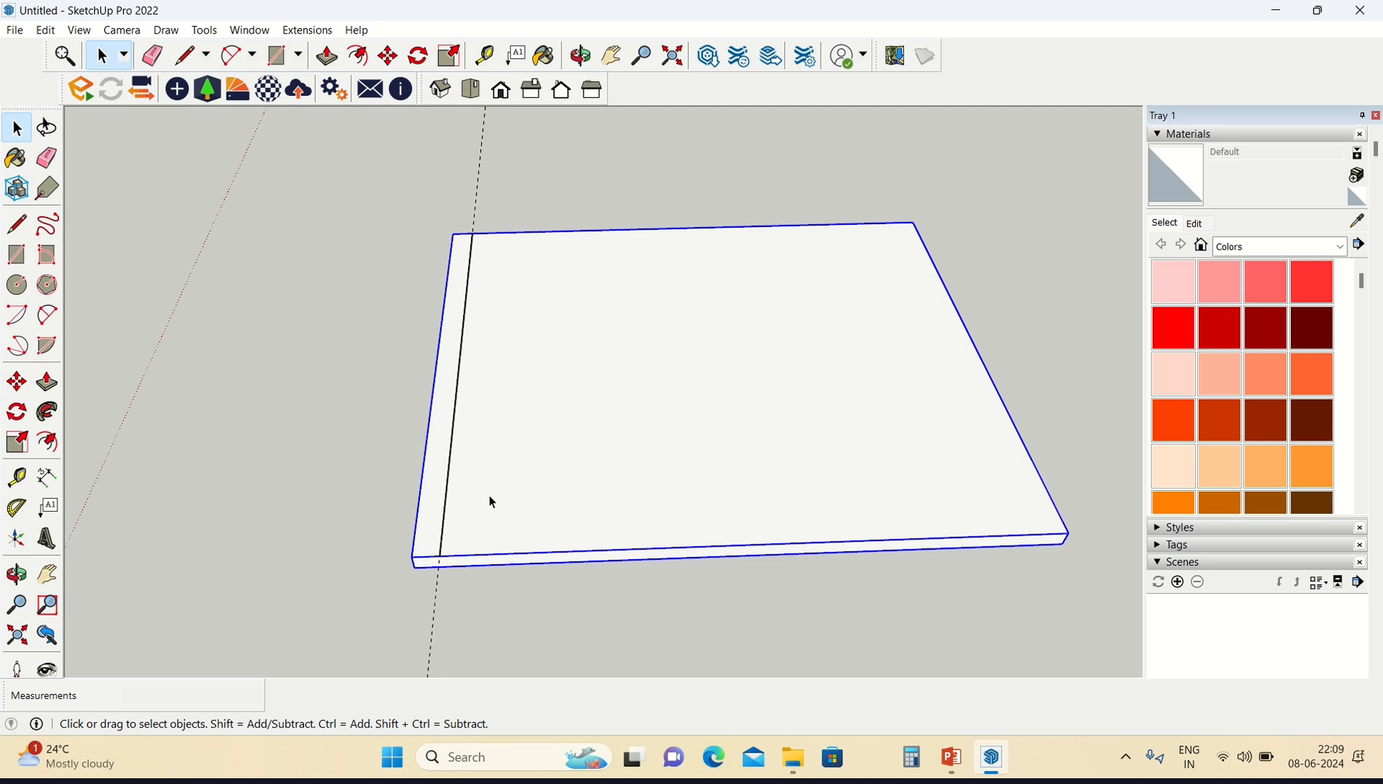
pyautogui.click(444, 473)
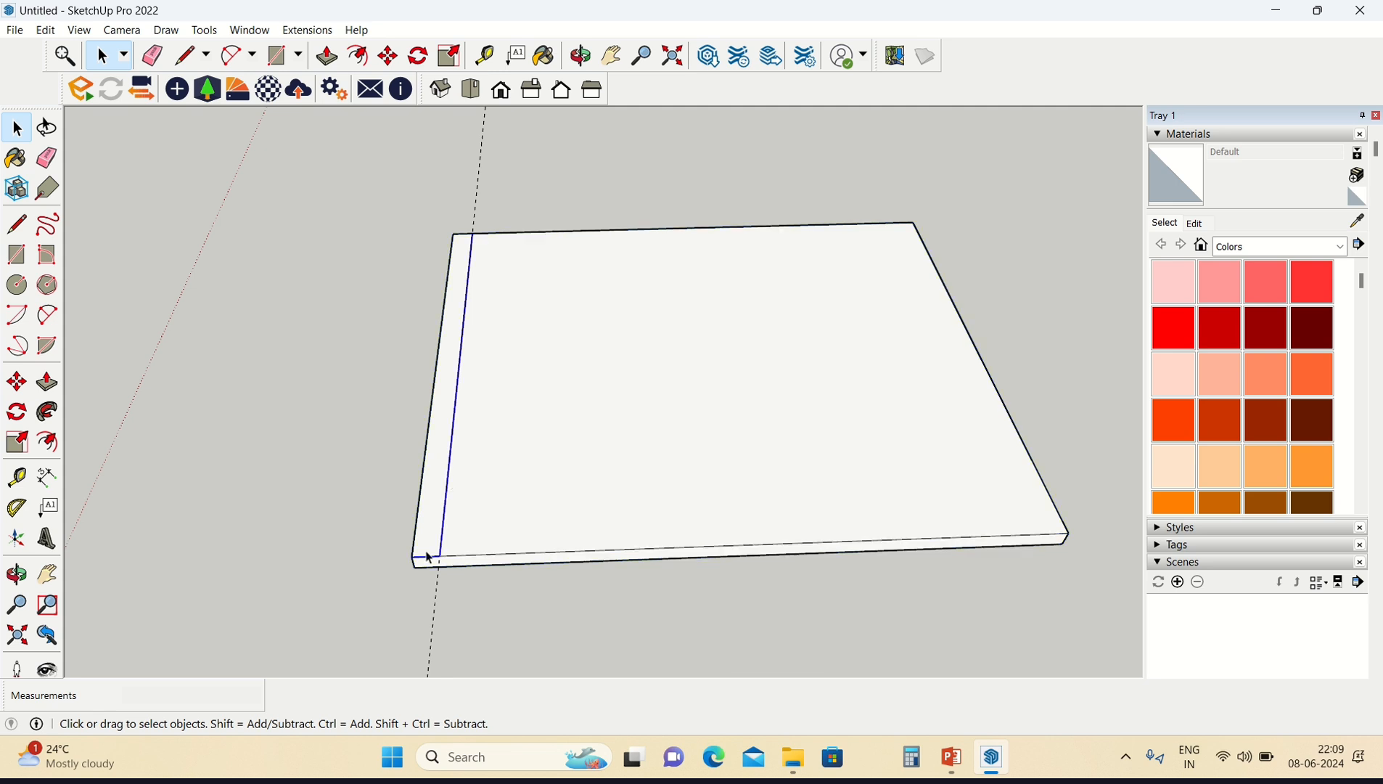
# Step: Open the strip group for editing, Push/Pull its face up 2700 mm to form a wall, and exit the group
pyautogui.doubleClick(446, 453)
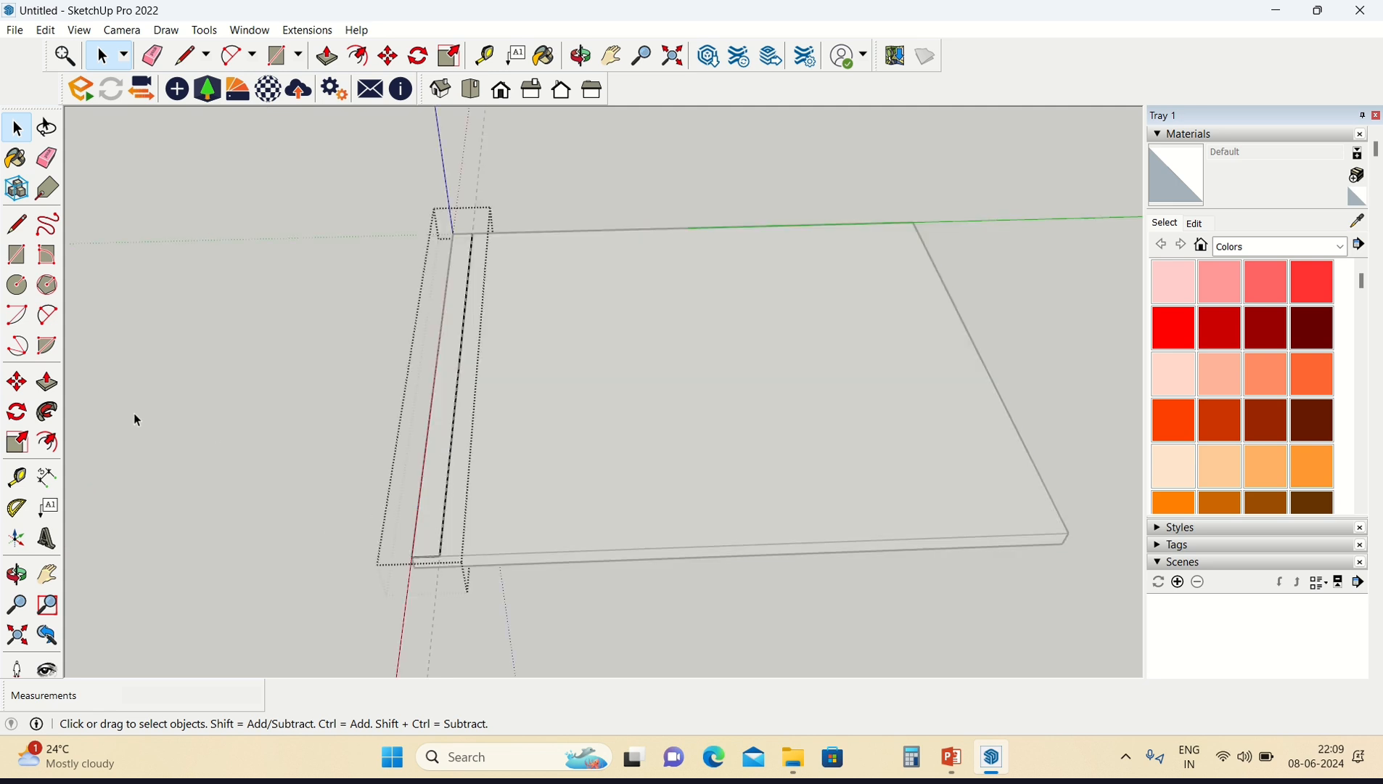
pyautogui.click(48, 386)
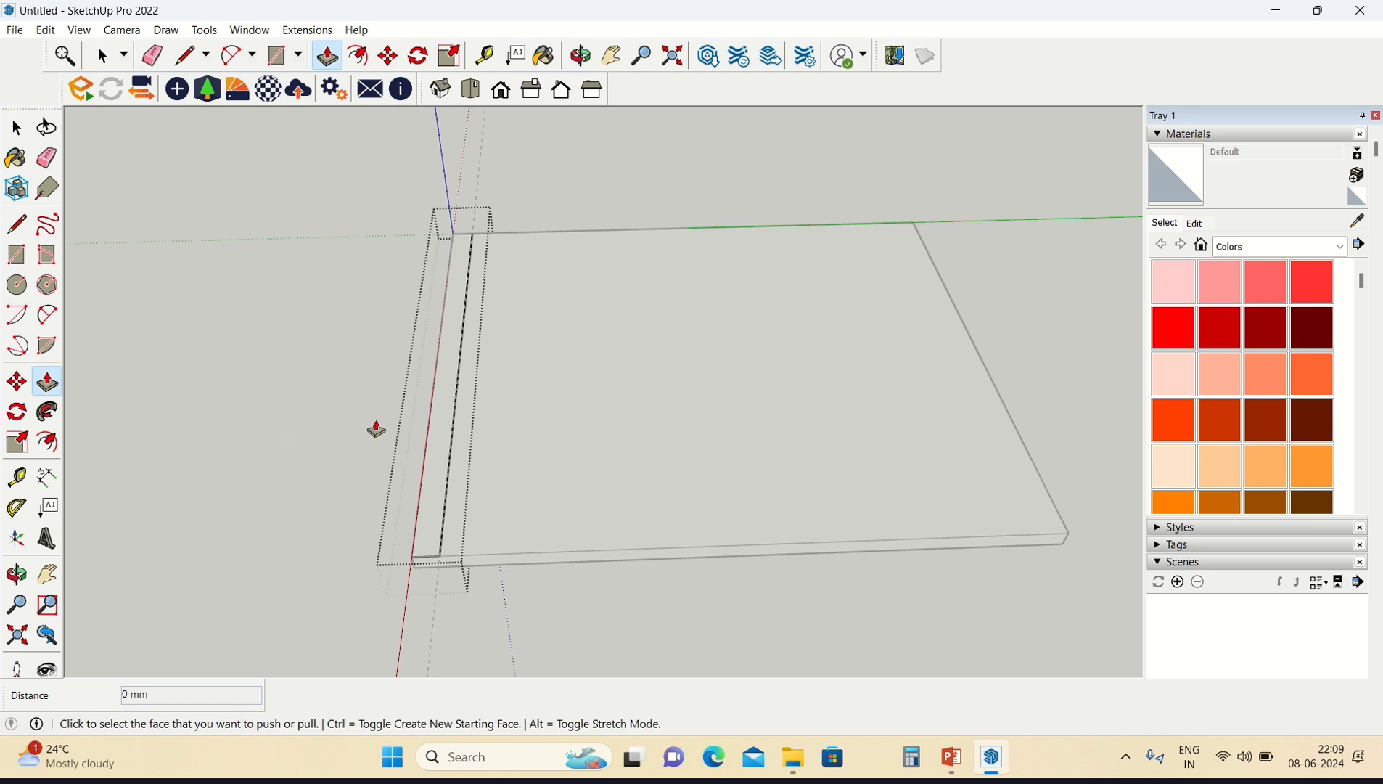
pyautogui.click(447, 428)
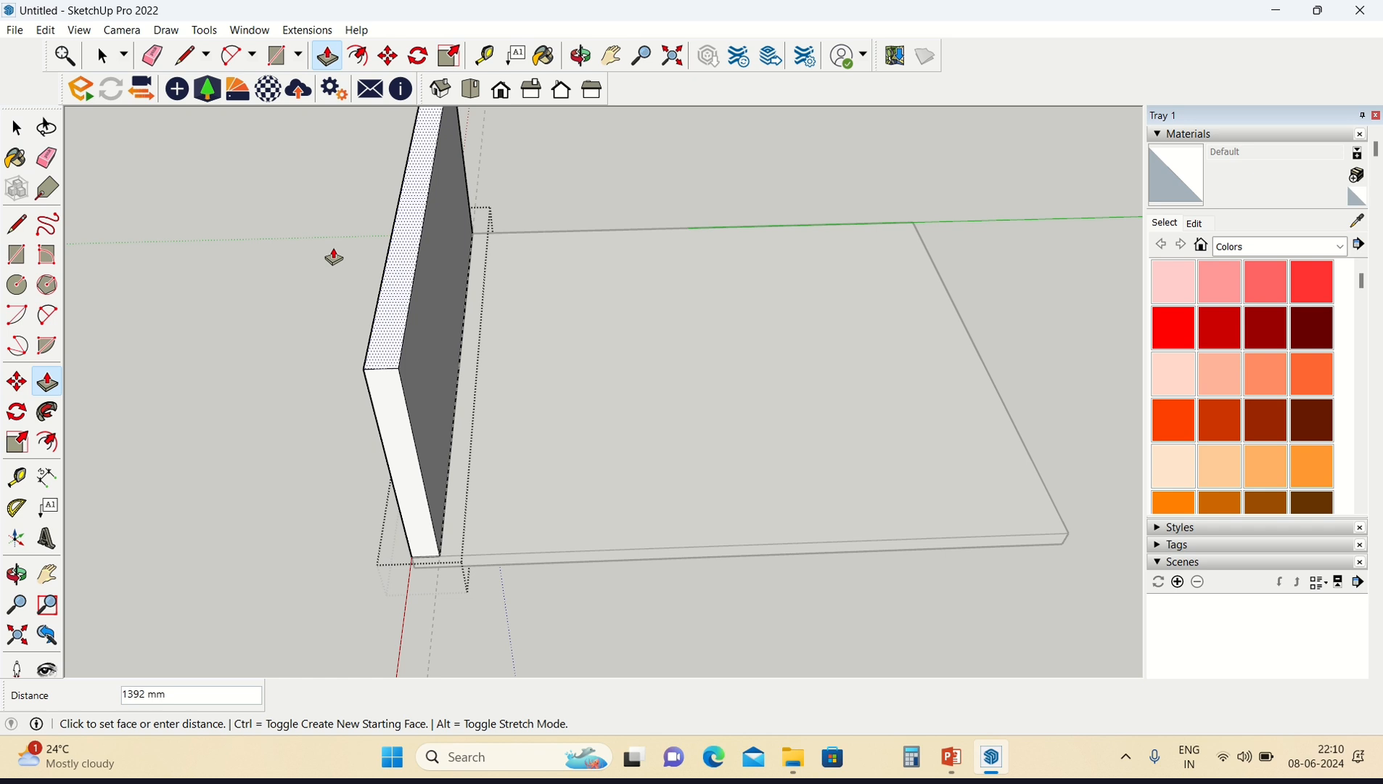
pyautogui.write('2700')
pyautogui.press('Return')
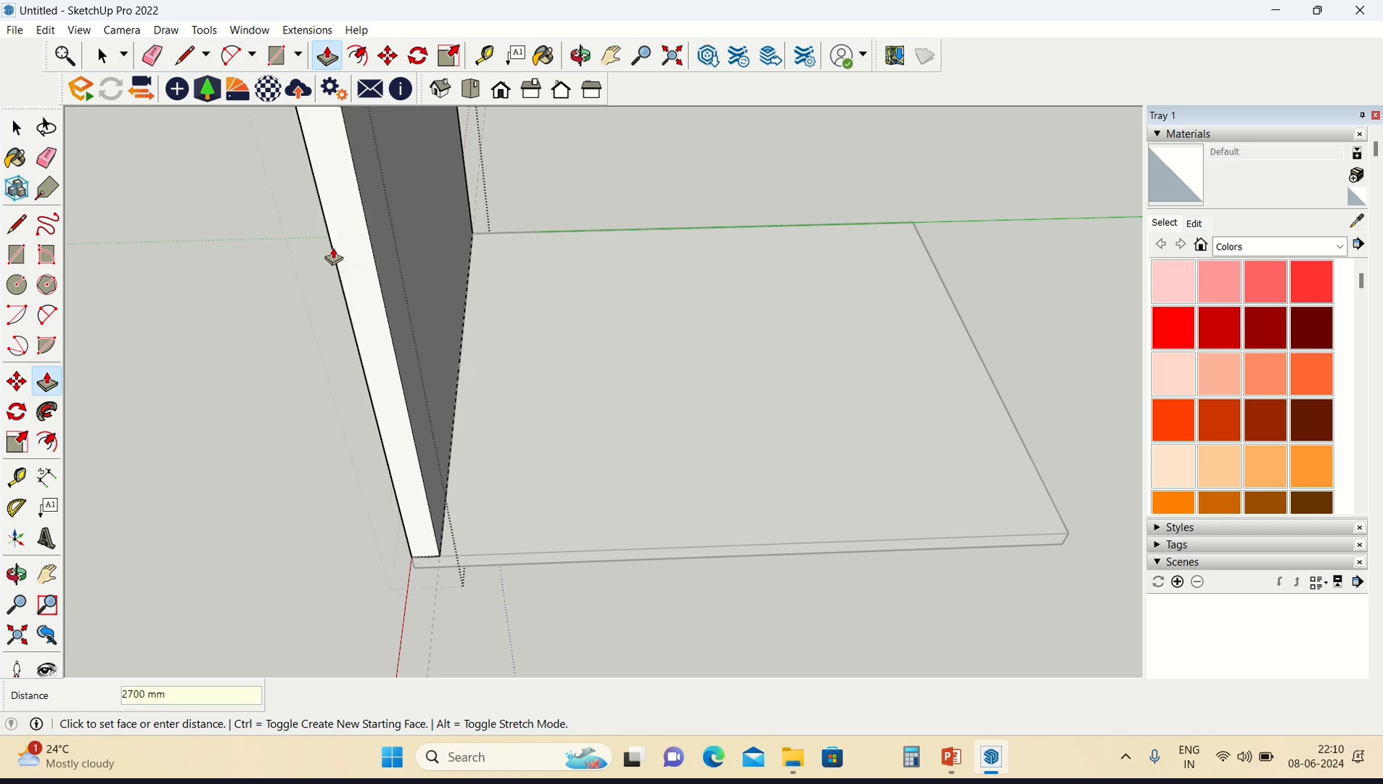
pyautogui.scroll(-5, 392, 287)
pyautogui.moveTo(559, 416)
pyautogui.mouseDown(button='middle')
pyautogui.moveTo(553, 246)
pyautogui.moveTo(556, 308)
pyautogui.moveTo(494, 263)
pyautogui.moveTo(528, 194)
pyautogui.moveTo(507, 187)
pyautogui.moveTo(410, 229)
pyautogui.moveTo(494, 117)
pyautogui.moveTo(475, 457)
pyautogui.moveTo(461, 316)
pyautogui.moveTo(519, 160)
pyautogui.moveTo(494, 210)
pyautogui.moveTo(300, 130)
pyautogui.moveTo(400, 79)
pyautogui.moveTo(355, 195)
pyautogui.mouseUp(button='middle')
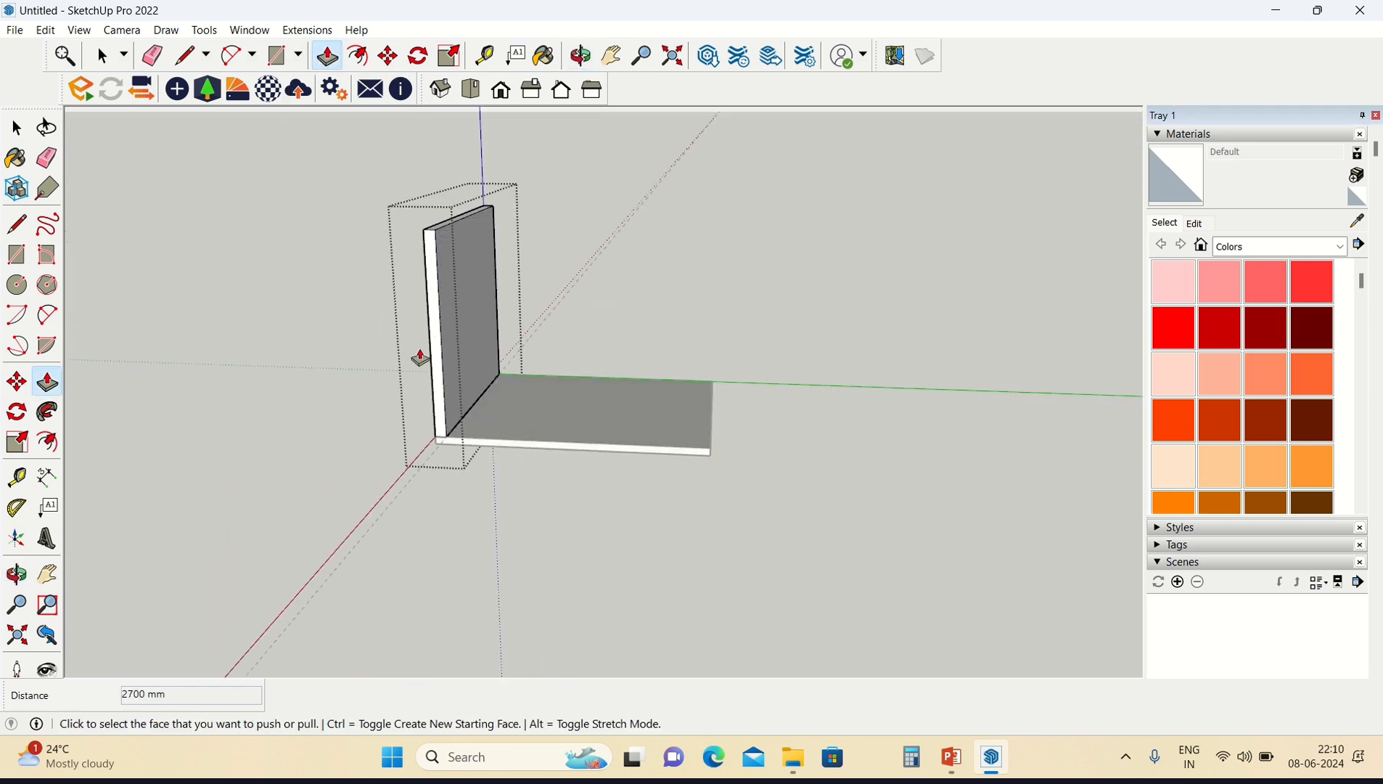
pyautogui.click(17, 128)
pyautogui.click(370, 333)
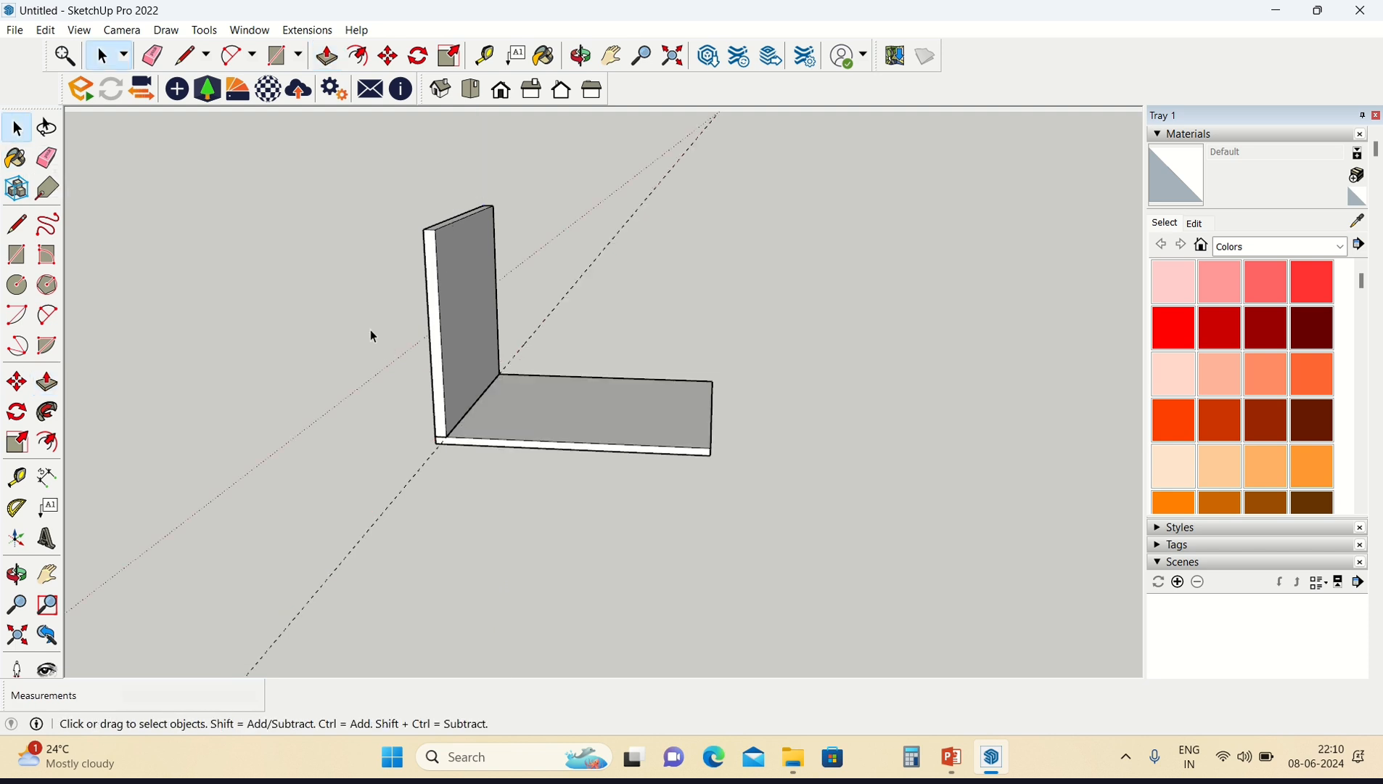
# Step: Try moving the wall group independently of the floor slab, and cancel the move
pyautogui.moveTo(370, 333); pyautogui.dragTo(473, 406, button='middle')
pyautogui.click(571, 415)
pyautogui.click(472, 407)
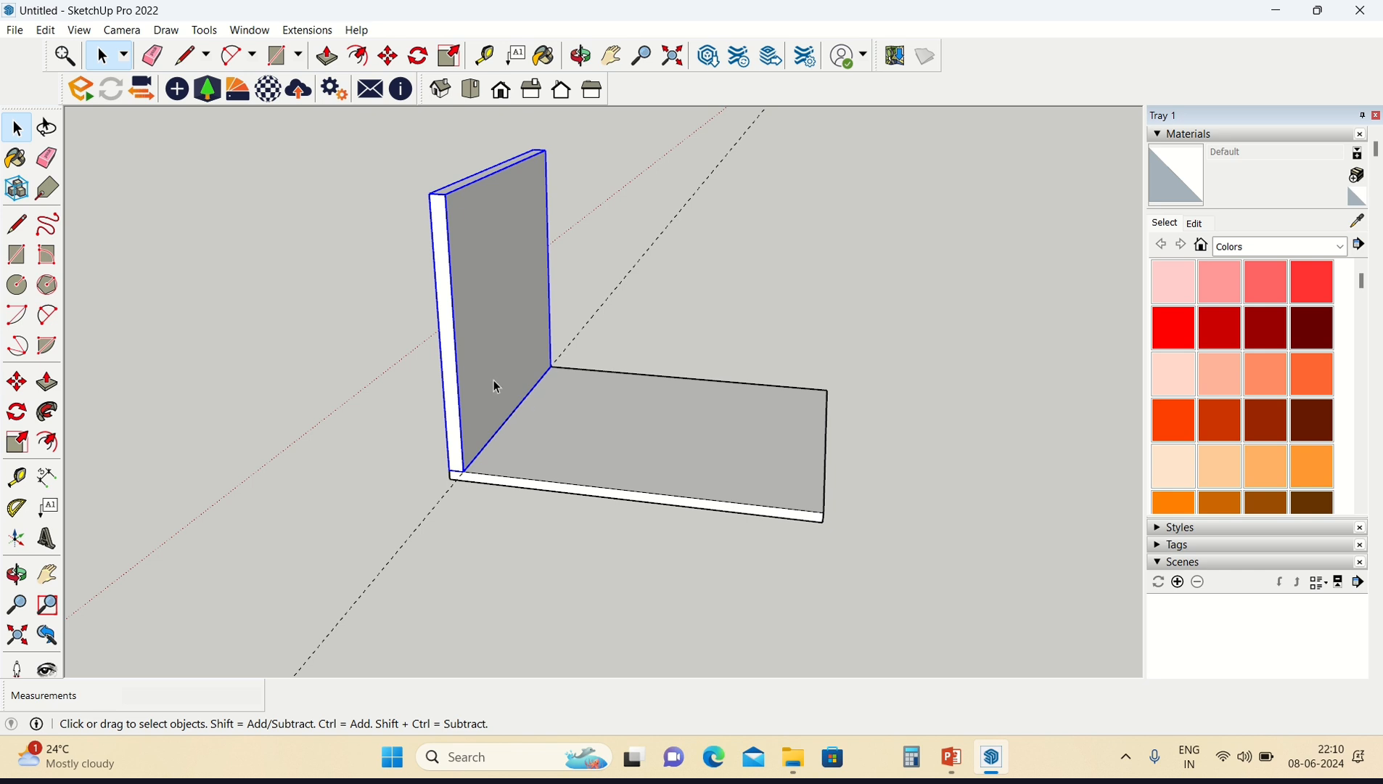
pyautogui.click(16, 382)
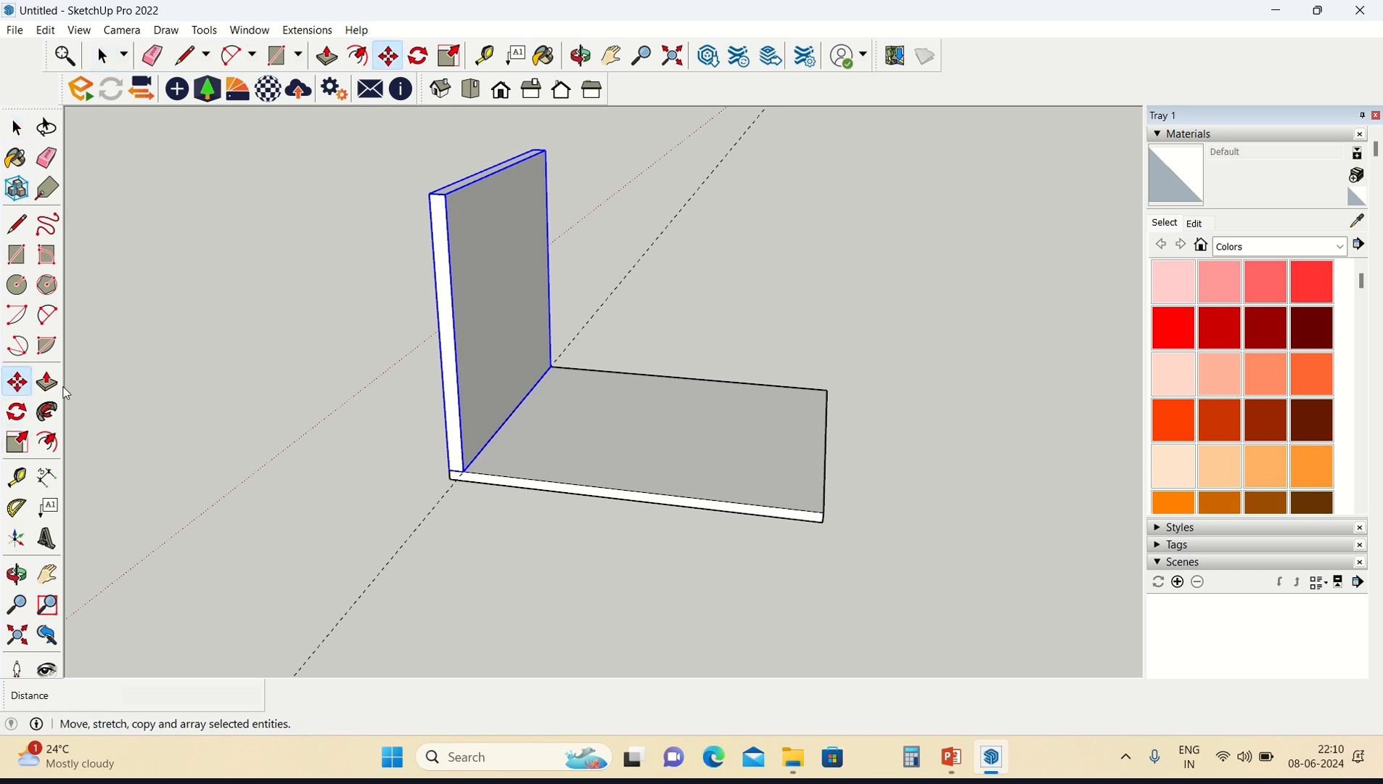
pyautogui.click(550, 366)
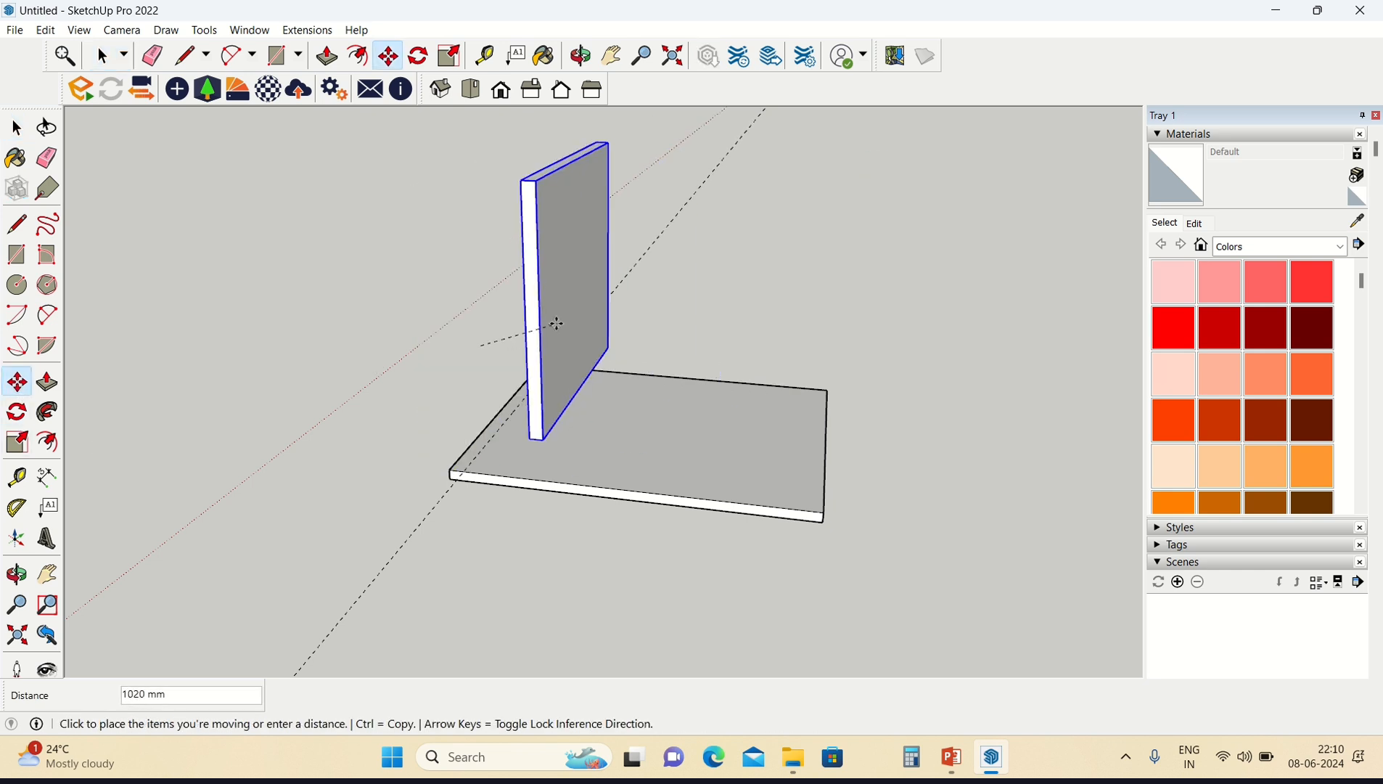
pyautogui.click(556, 322)
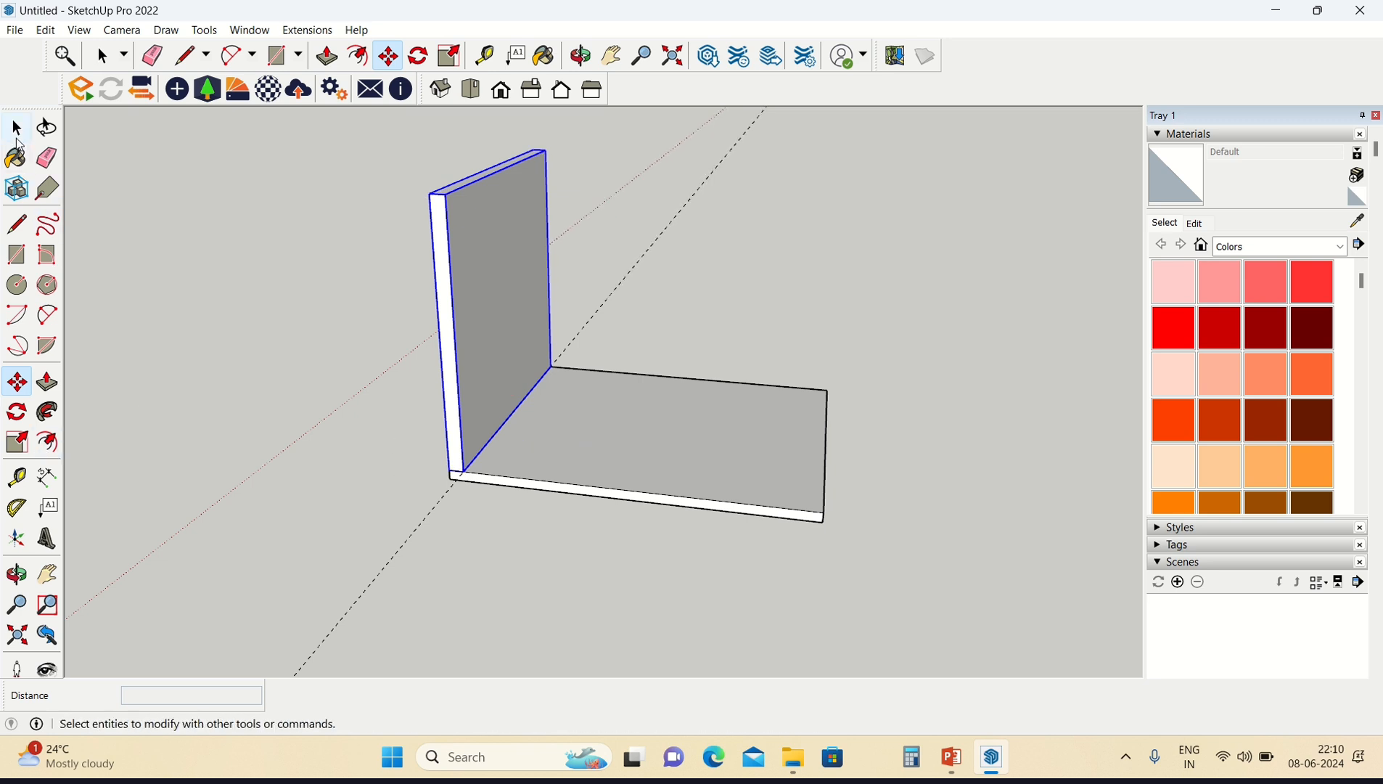
# Step: Try moving the floor slab group away from the wall, cancel the move and clear the selection
pyautogui.click(102, 55)
pyautogui.click(610, 458)
pyautogui.press('m')
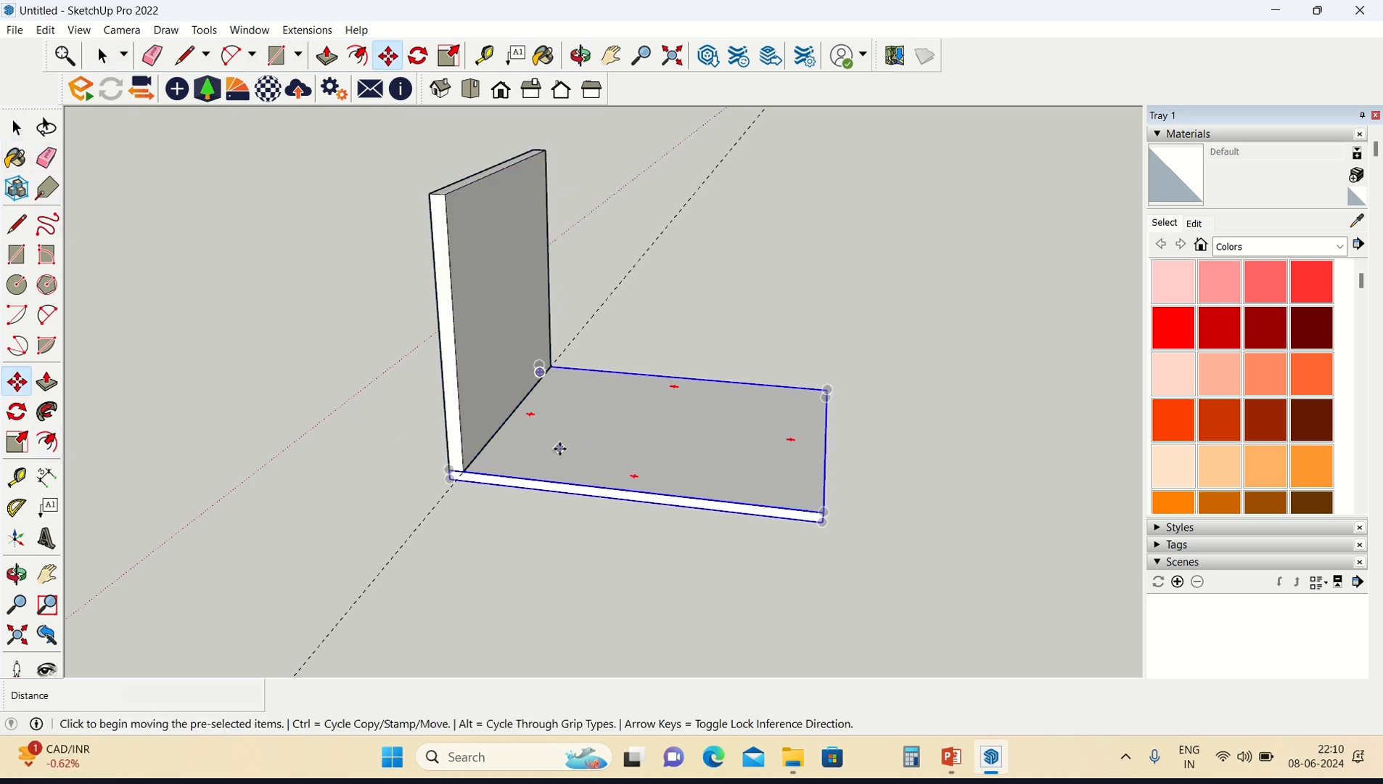
pyautogui.click(559, 447)
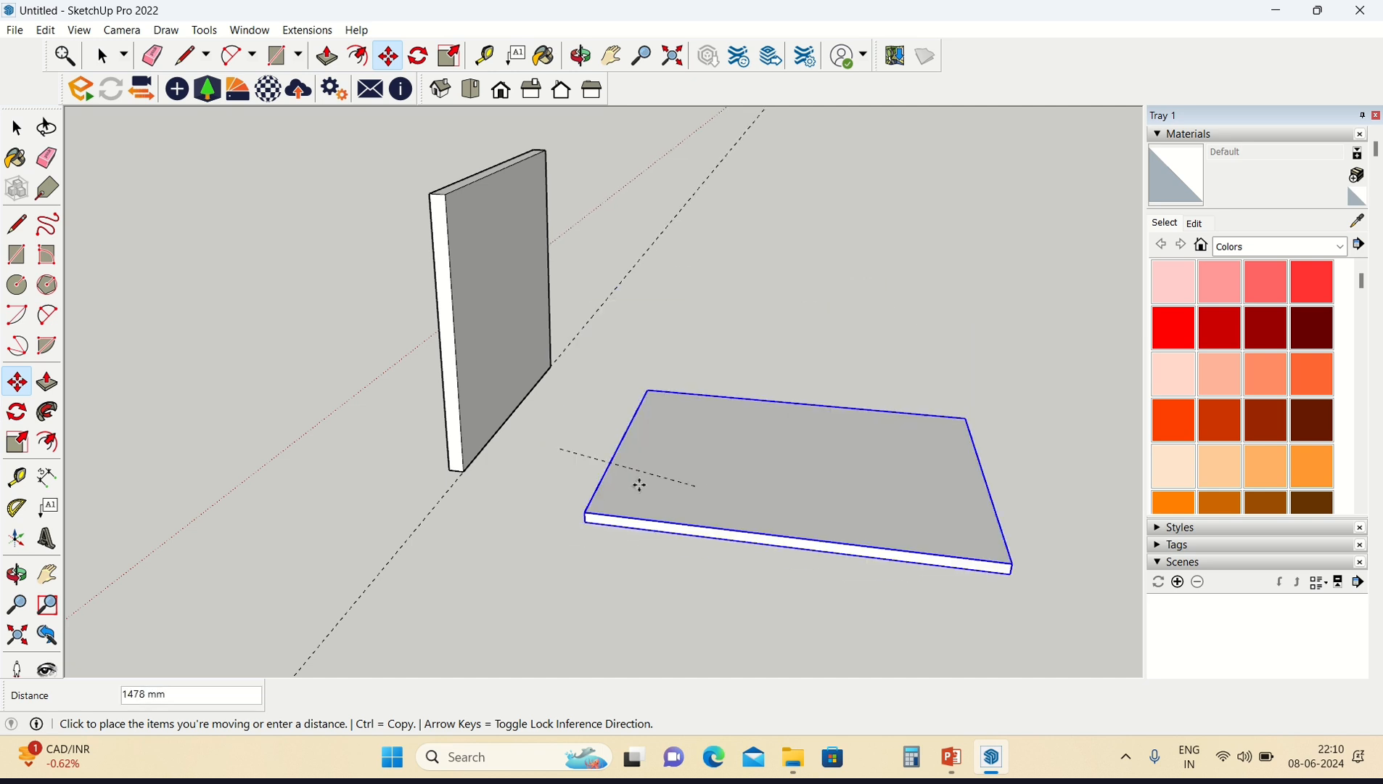
pyautogui.click(610, 484)
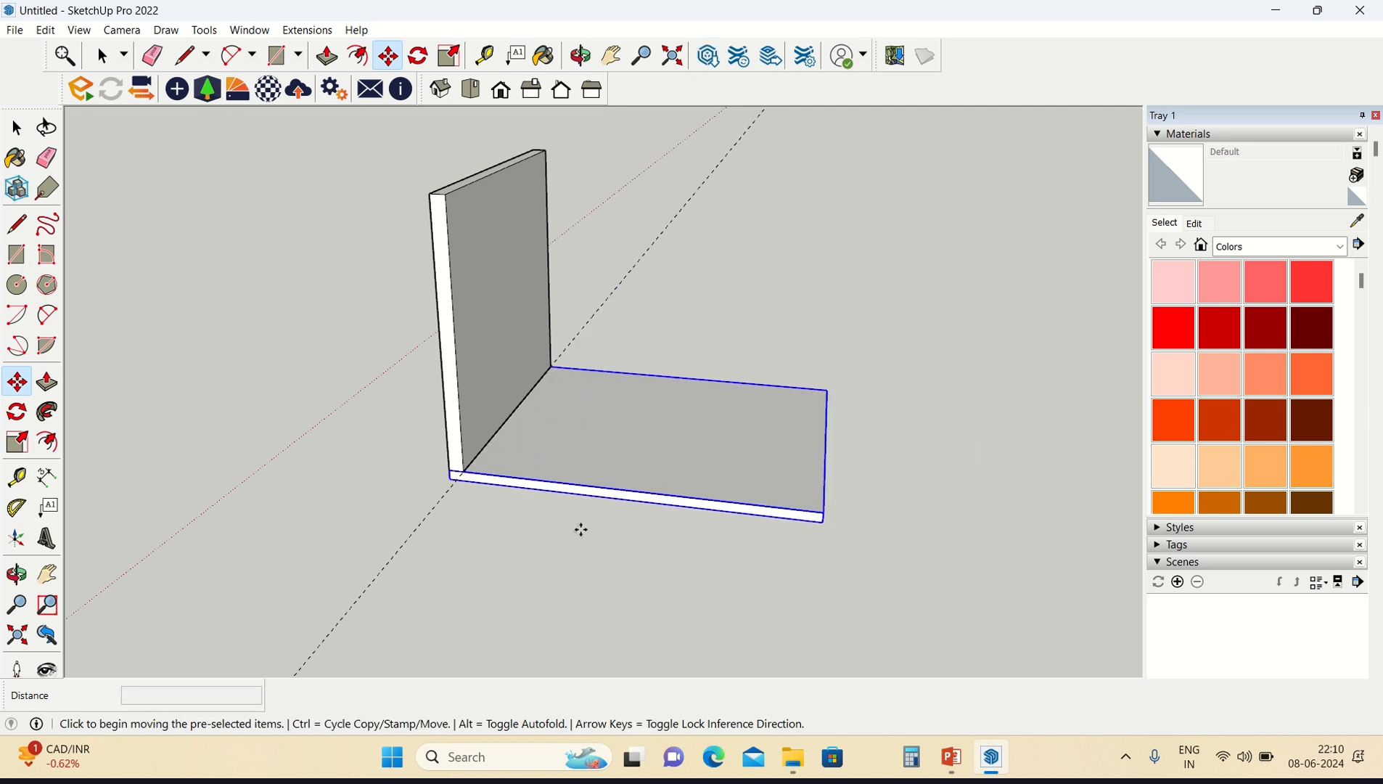
pyautogui.press('space')
pyautogui.moveTo(577, 534); pyautogui.dragTo(602, 479, button='middle')
pyautogui.scroll(2, 784, 477)
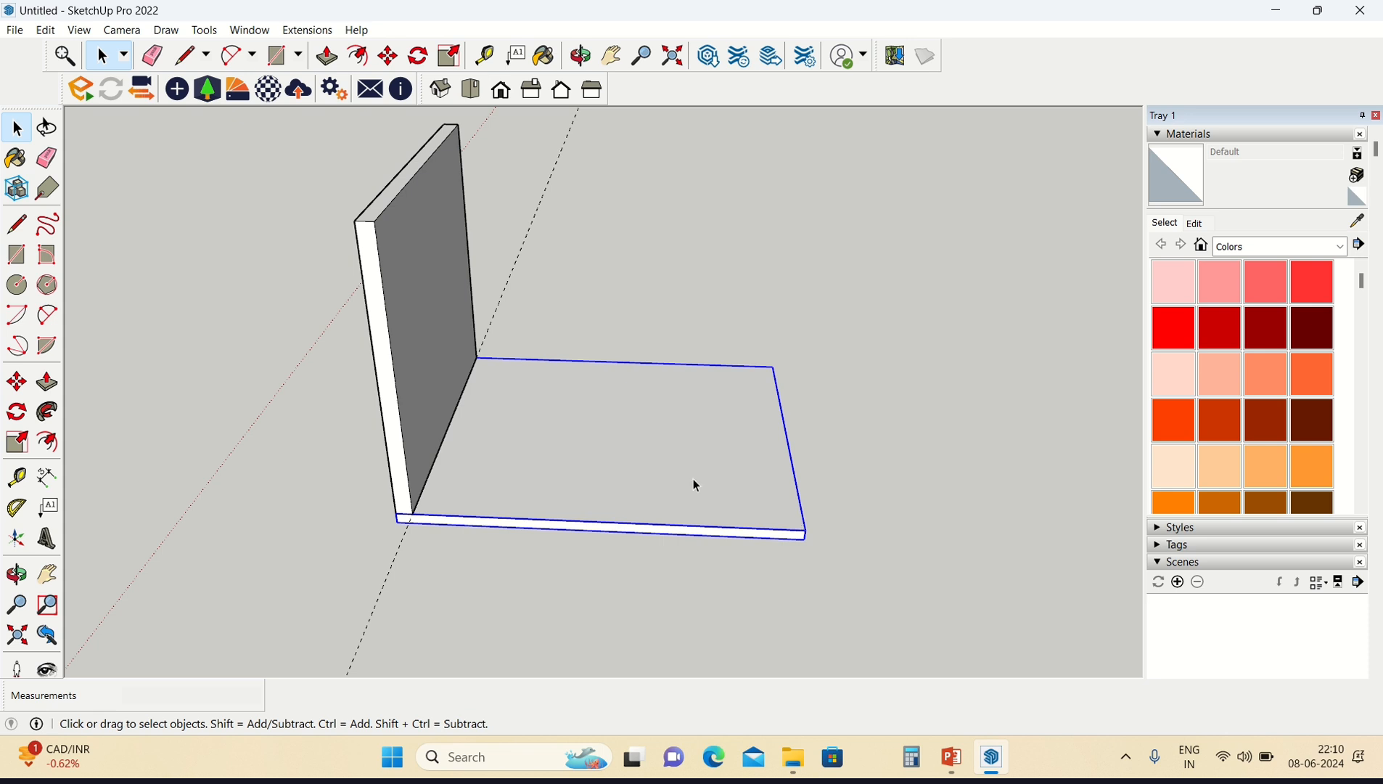
pyautogui.click(16, 382)
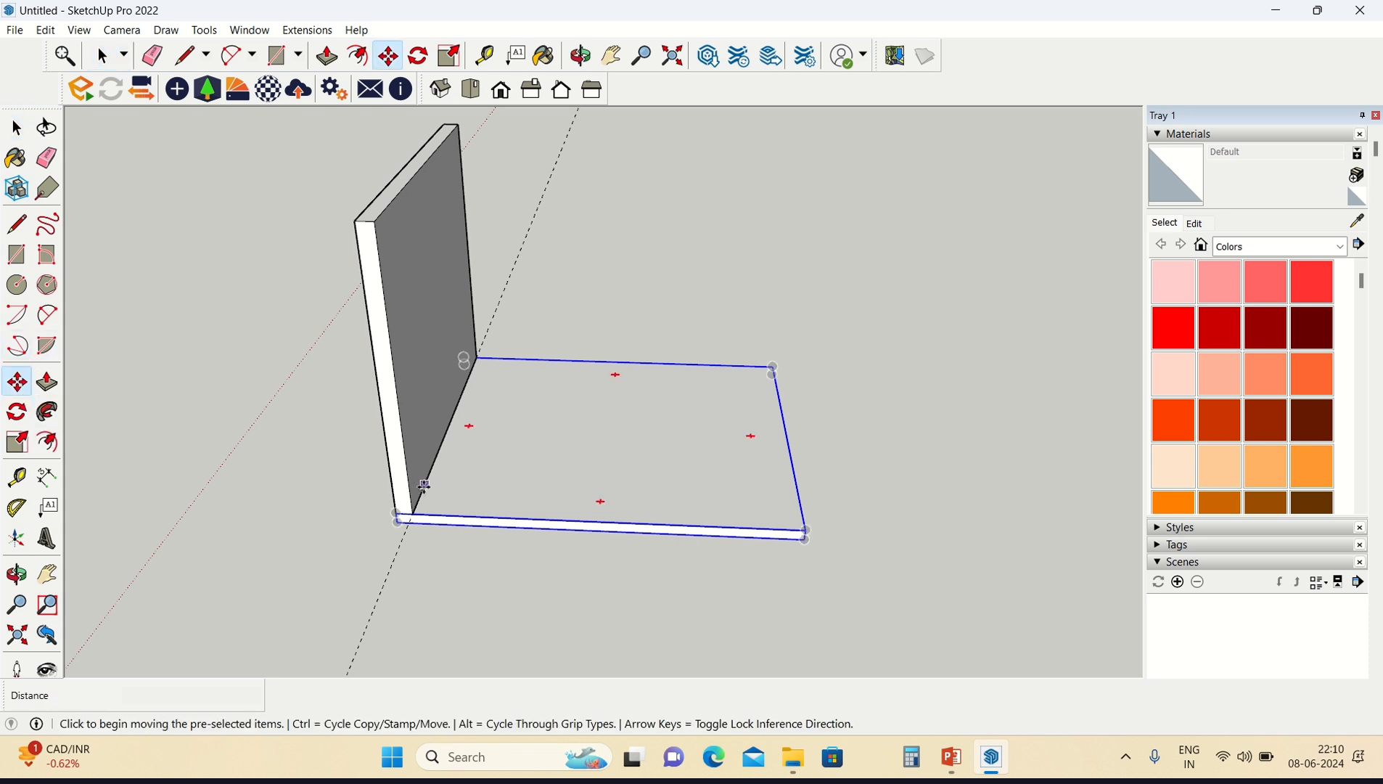
pyautogui.press('space')
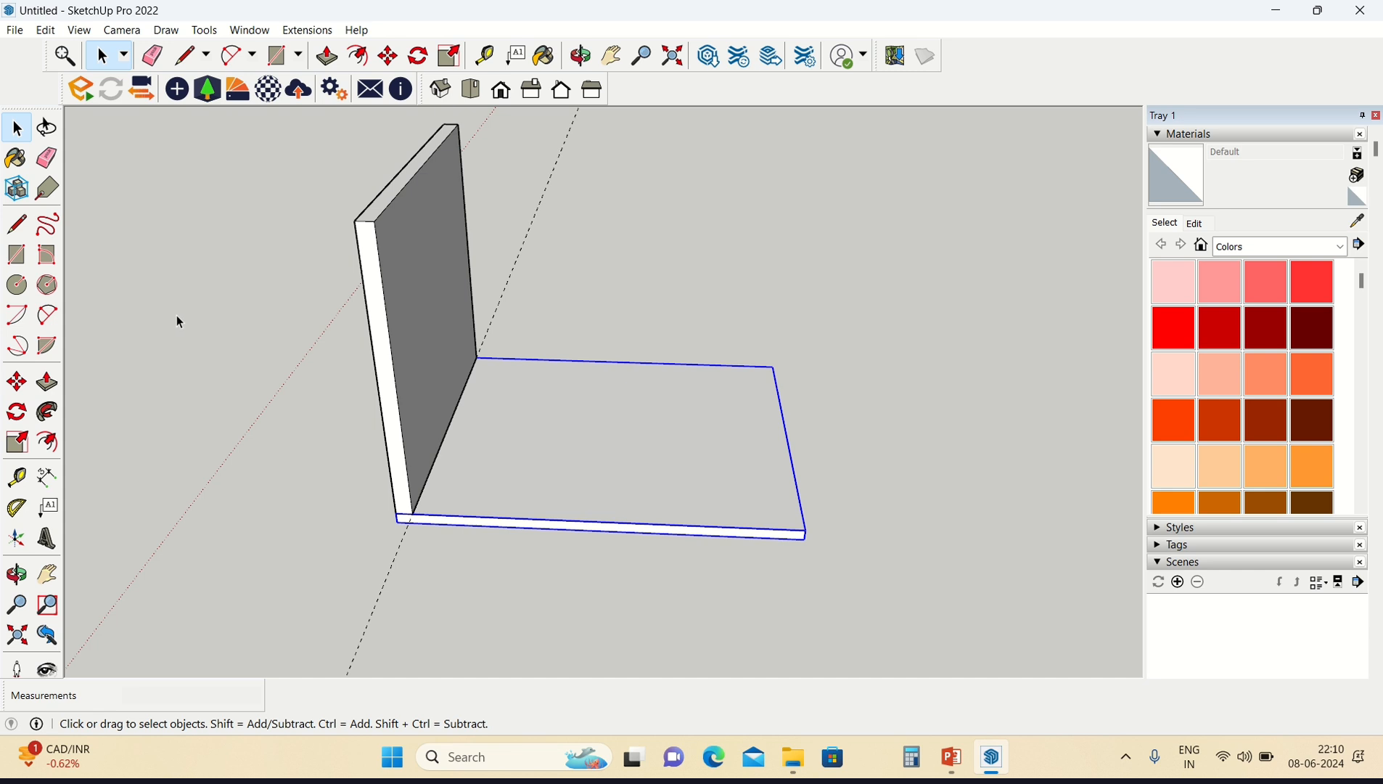
pyautogui.click(177, 317)
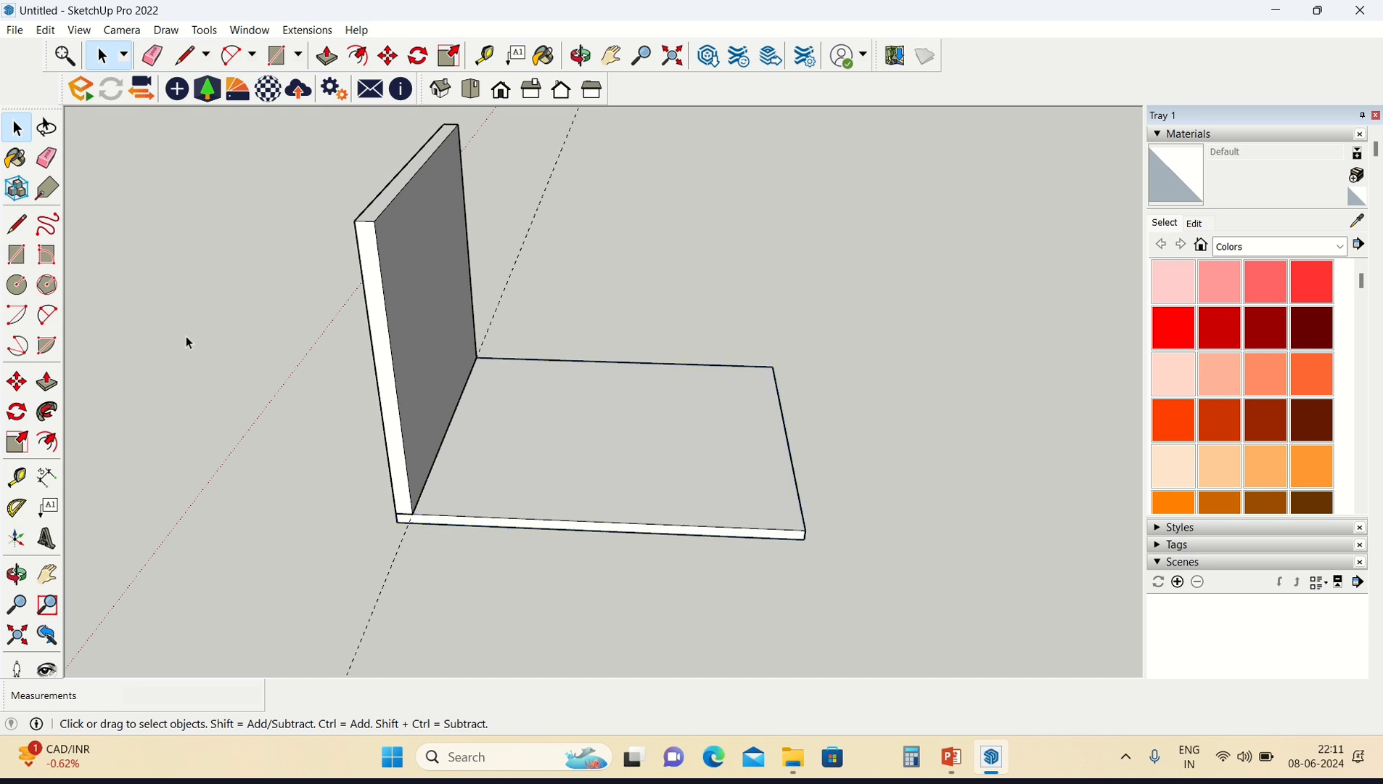
# Step: Copy the wall group from its inner bottom corner to the slab's opposite front corner
pyautogui.click(445, 347)
pyautogui.click(635, 309)
pyautogui.click(406, 292)
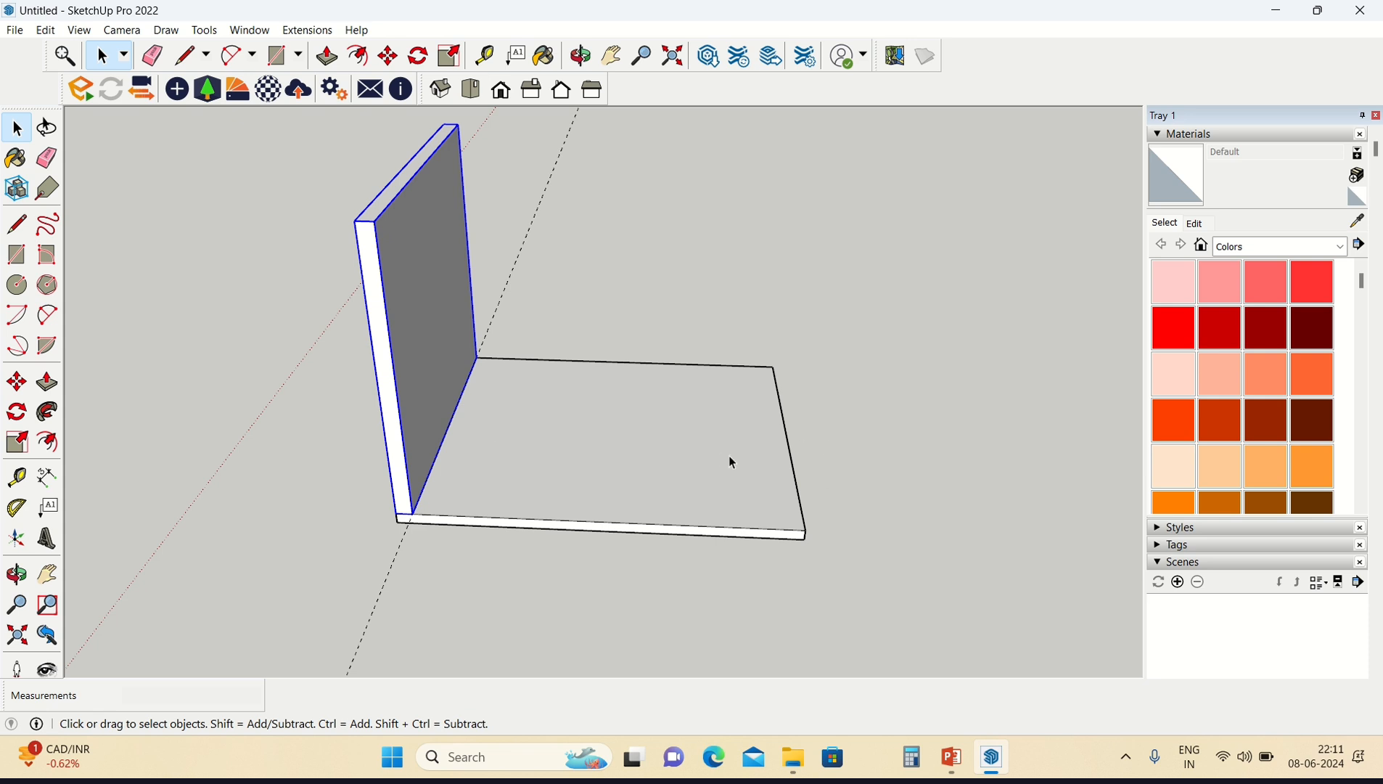
pyautogui.click(17, 382)
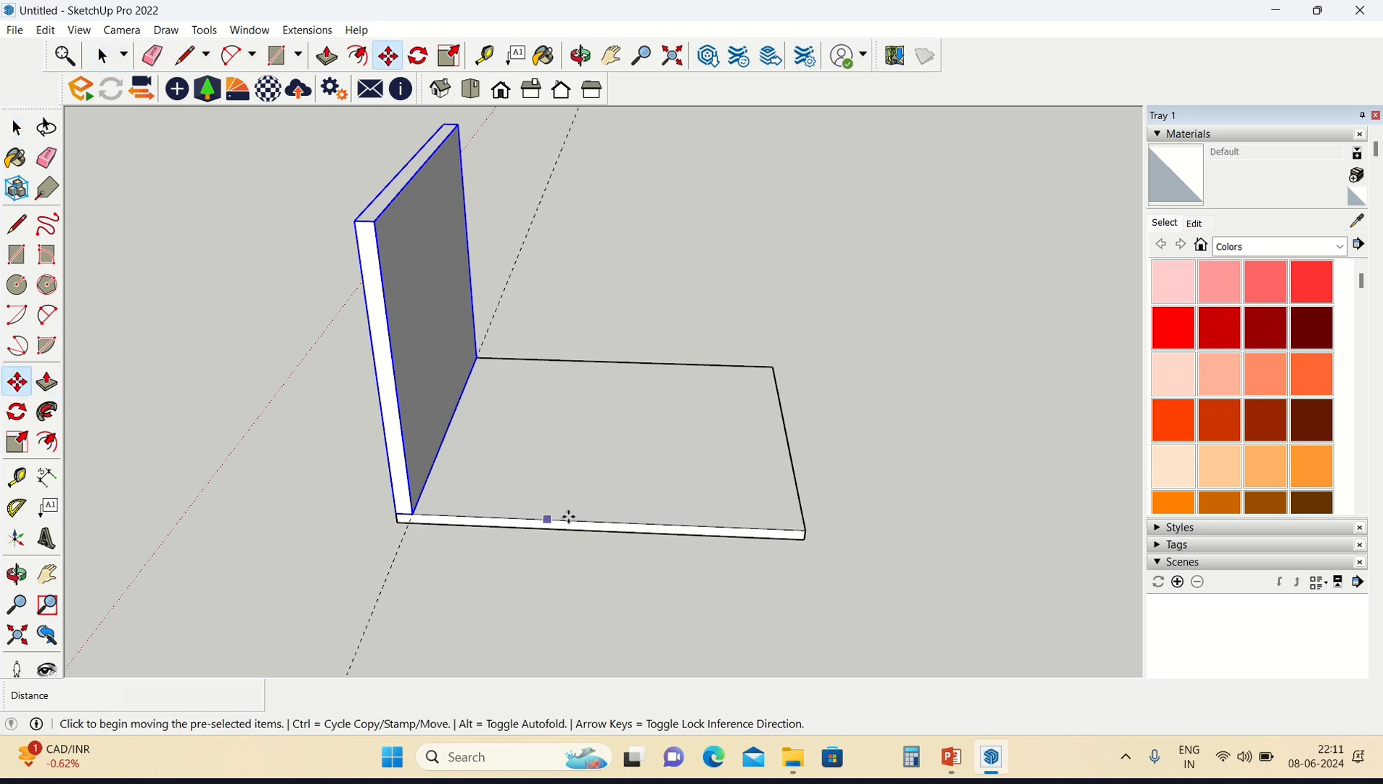
pyautogui.scroll(3, 430, 531)
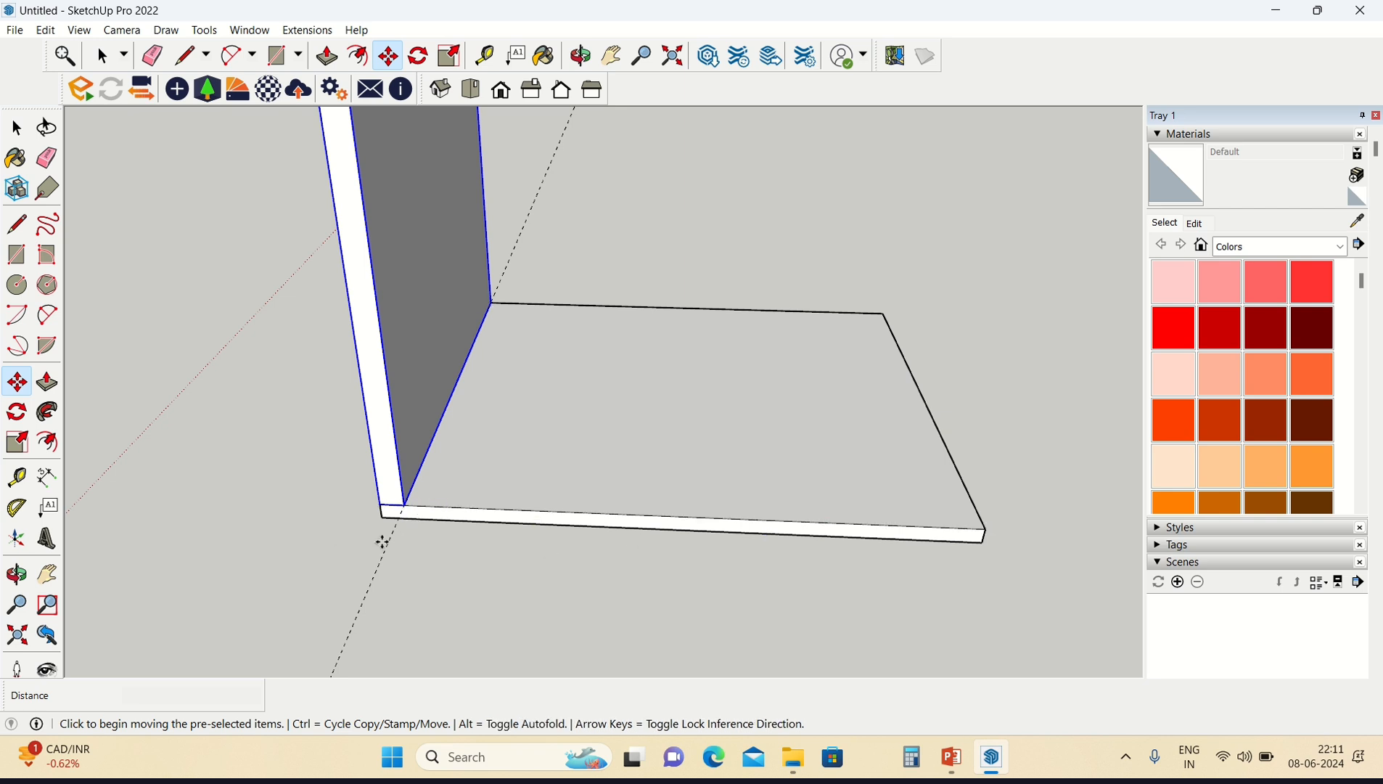
pyautogui.scroll(1, 406, 504)
pyautogui.click(407, 503)
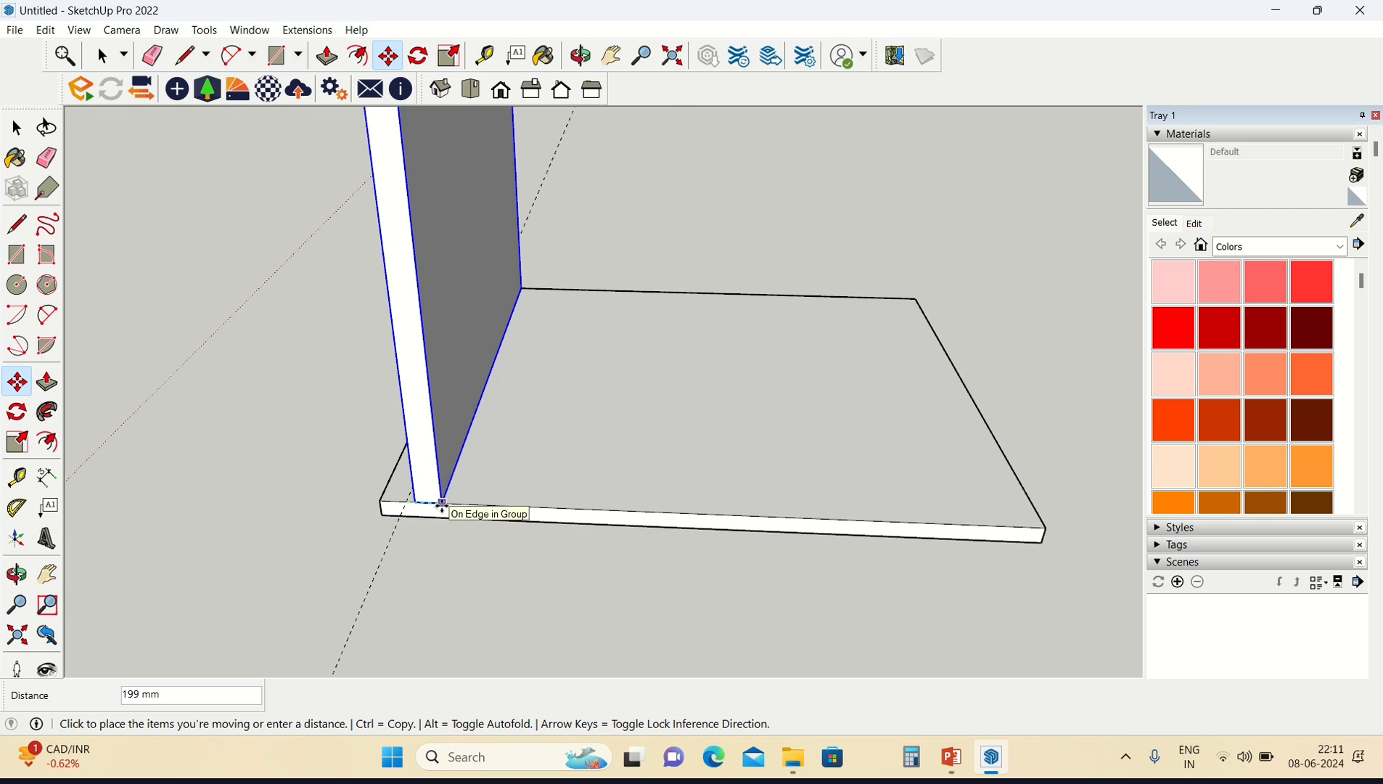
pyautogui.press('ctrl')
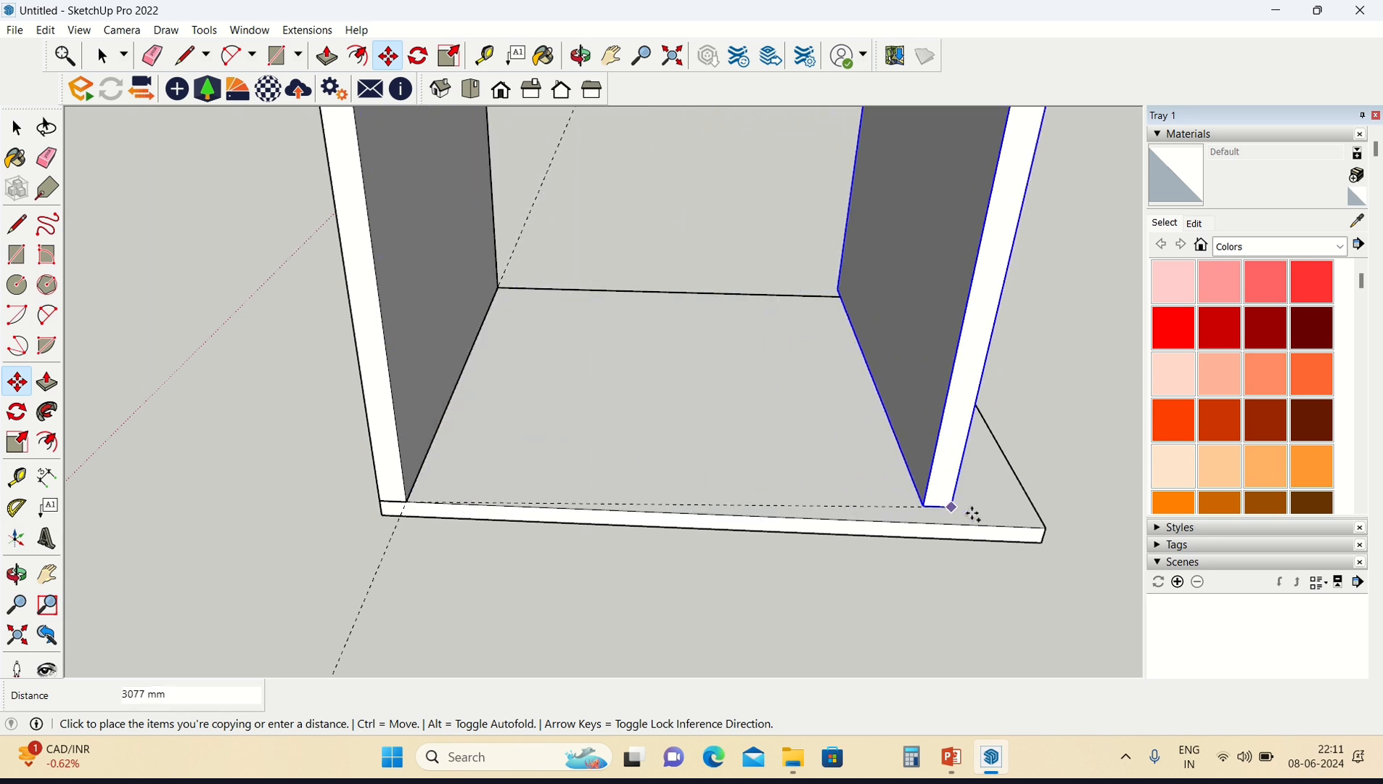
pyautogui.click(1039, 523)
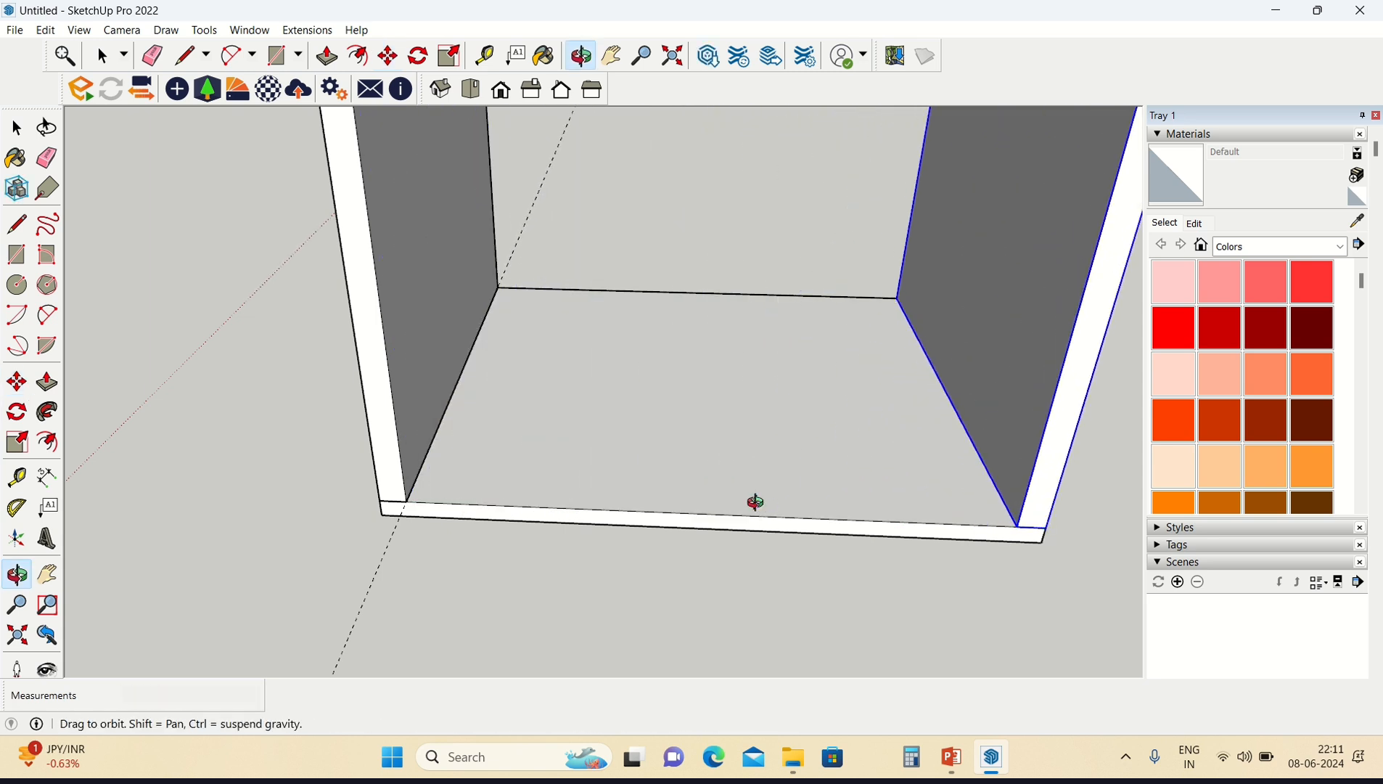
# Step: Delete the copied wall on the slab's far side edge
pyautogui.moveTo(754, 503); pyautogui.dragTo(463, 509, button='middle')
pyautogui.press('Delete')
pyautogui.press('space')
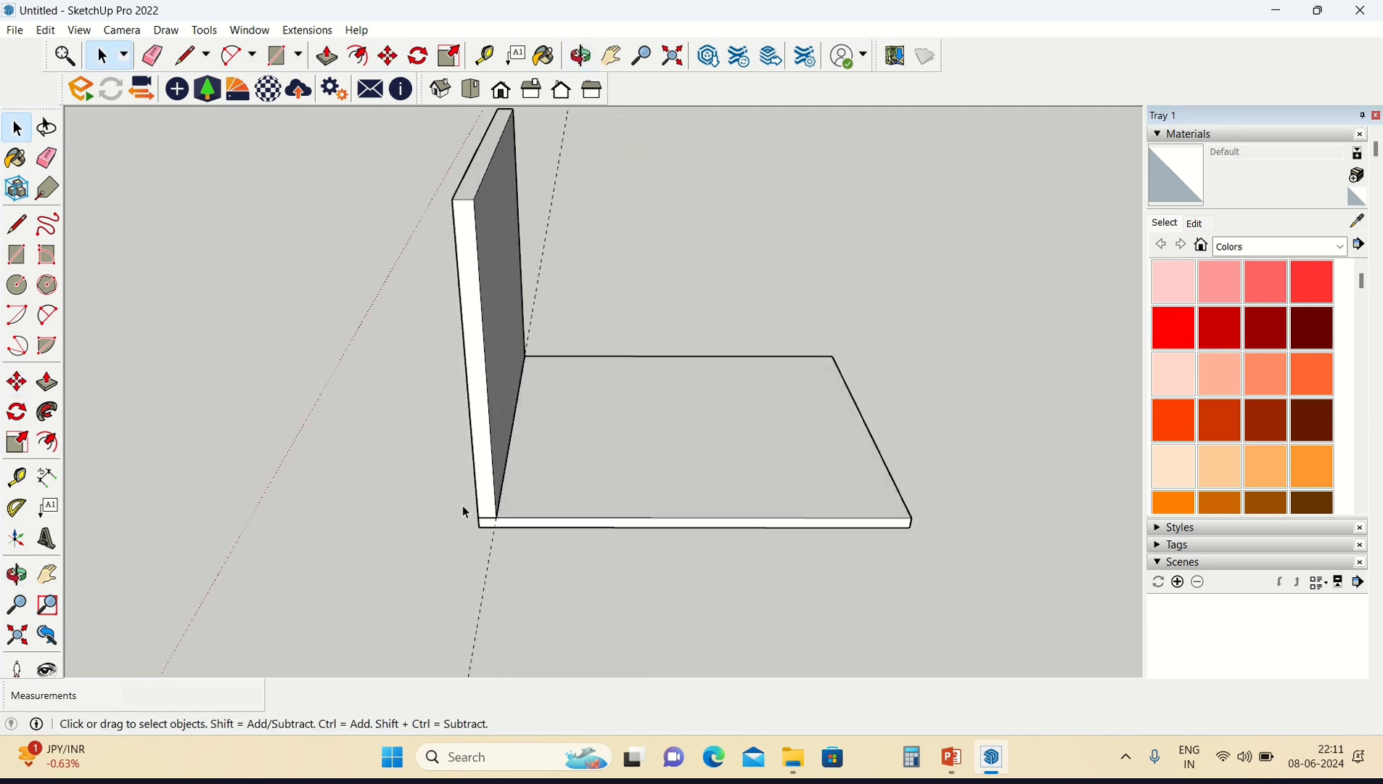
# Step: Copy the wall group 3450 mm across the slab so the copy sits flush with the opposite side edge
pyautogui.click(488, 367)
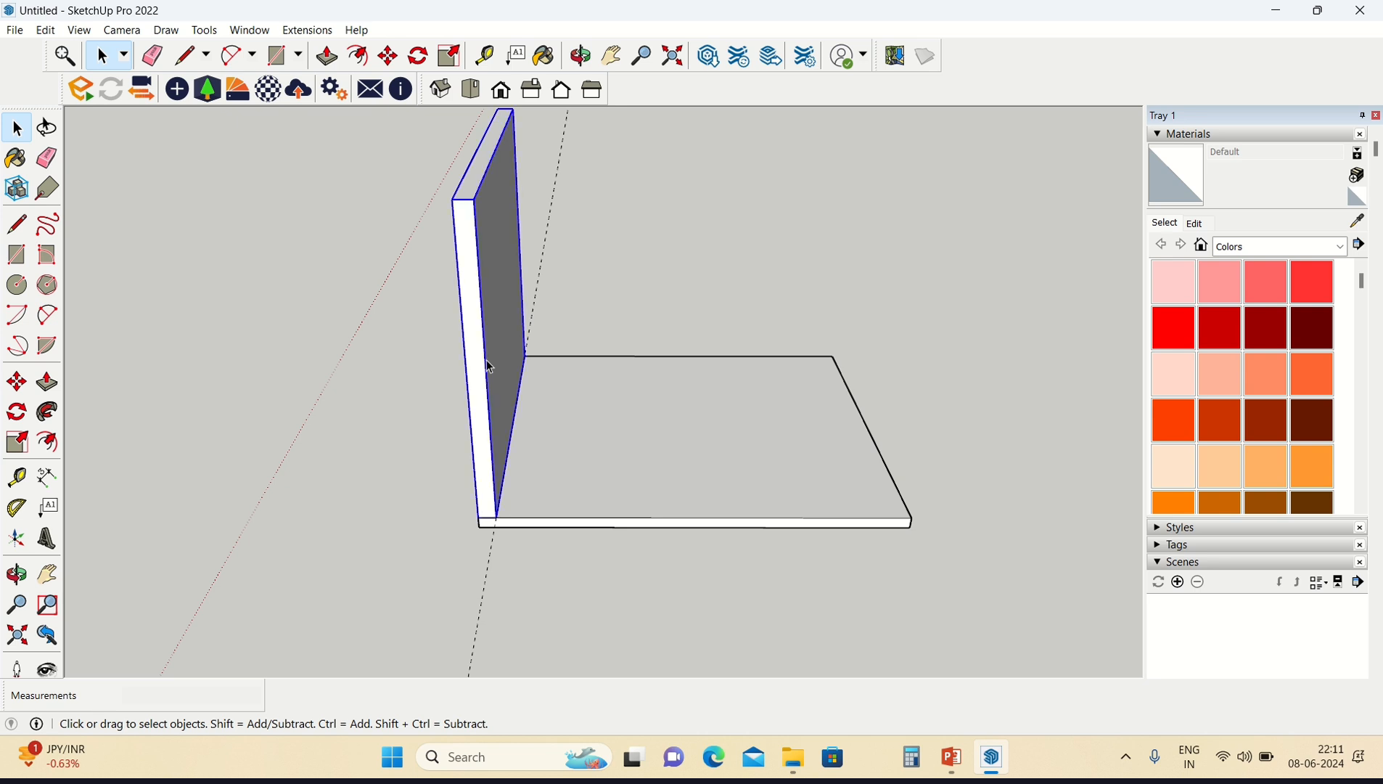
pyautogui.click(16, 381)
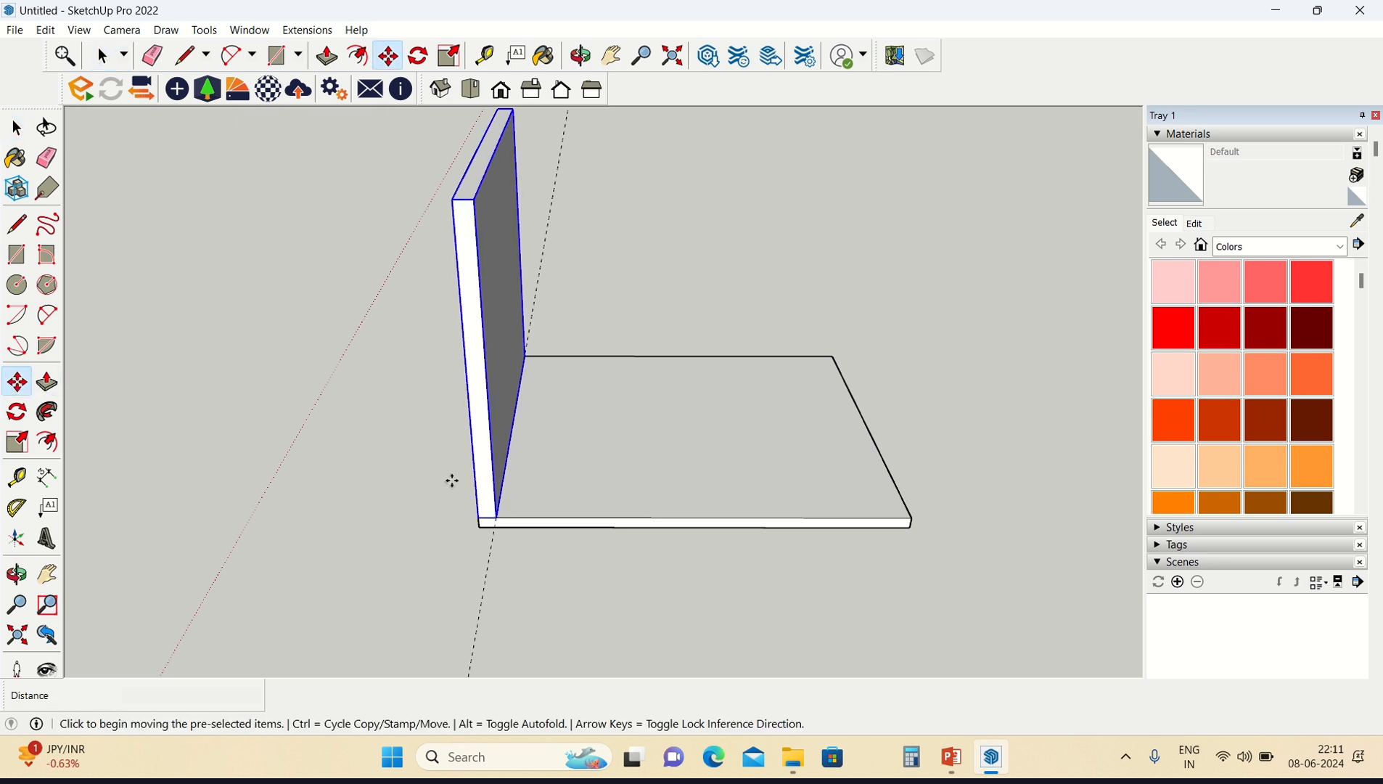
pyautogui.scroll(3, 479, 521)
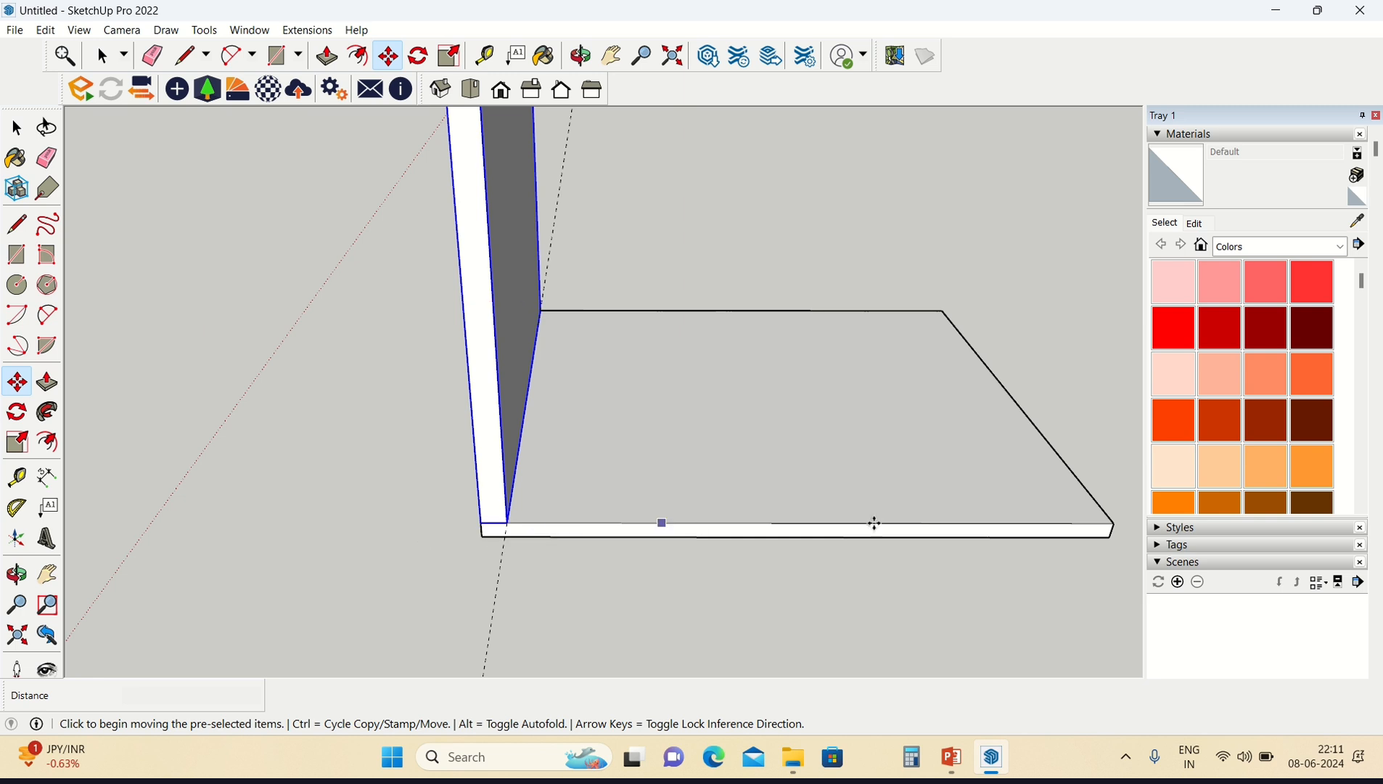
pyautogui.click(506, 522)
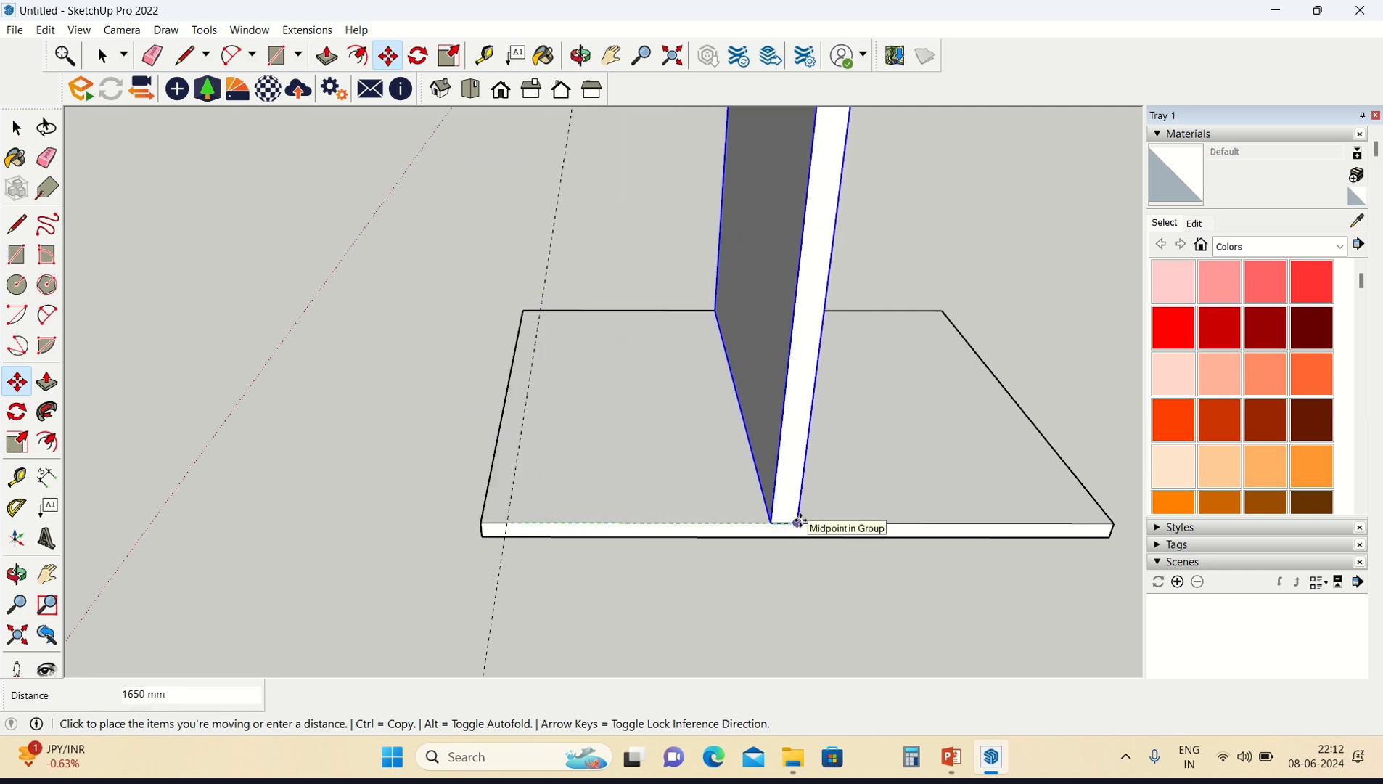
pyautogui.press('ctrl')
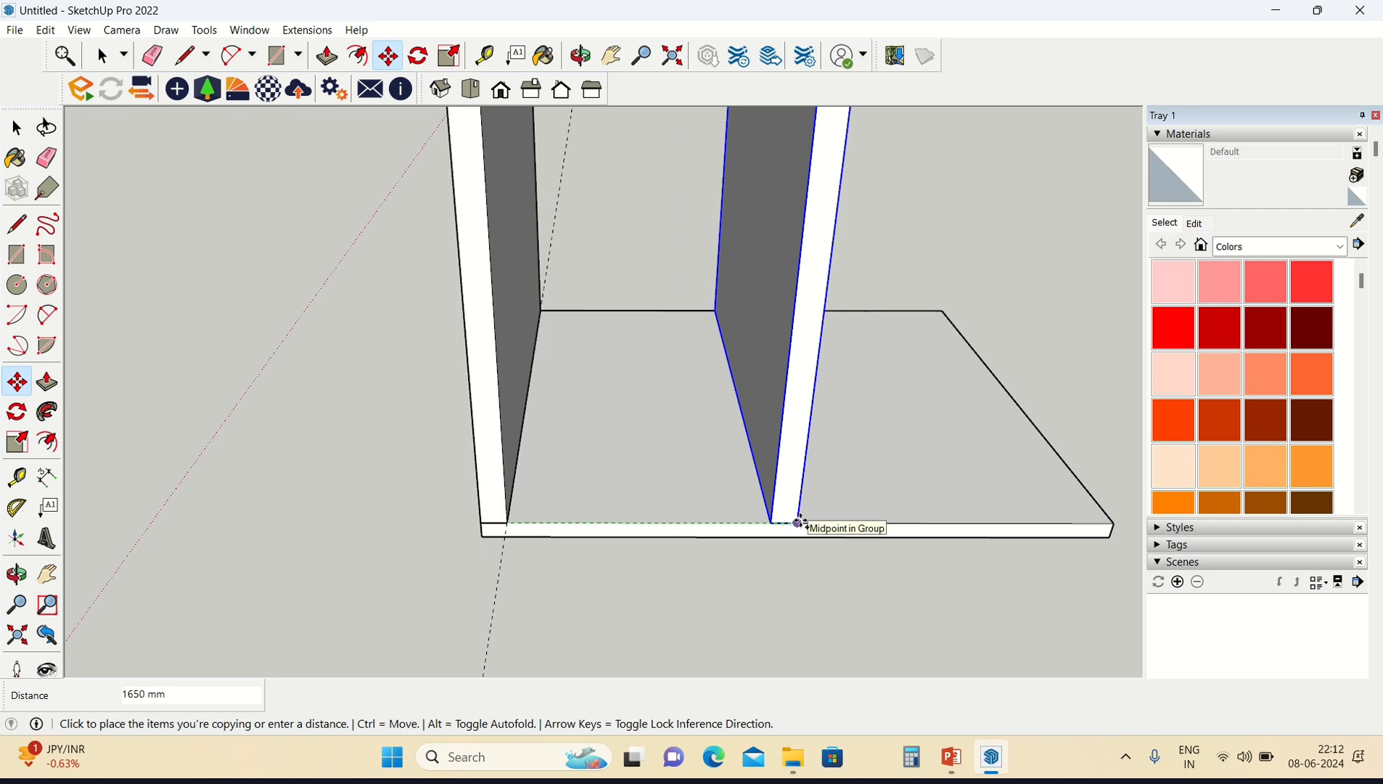
pyautogui.click(1105, 517)
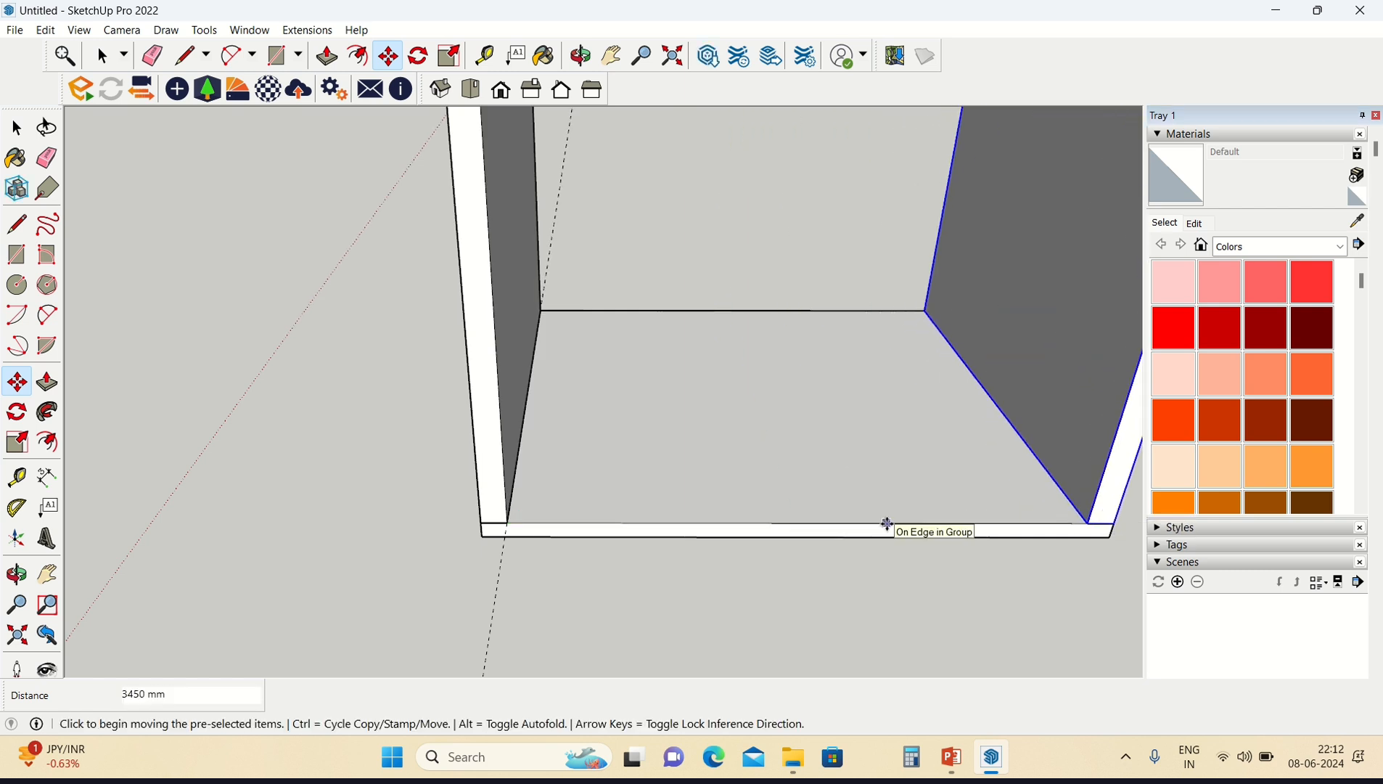
# Step: Leave the Move command and clear the selection of the copied side wall
pyautogui.scroll(-1, 887, 522)
pyautogui.scroll(-2, 864, 529)
pyautogui.moveTo(839, 534); pyautogui.dragTo(750, 505, button='middle')
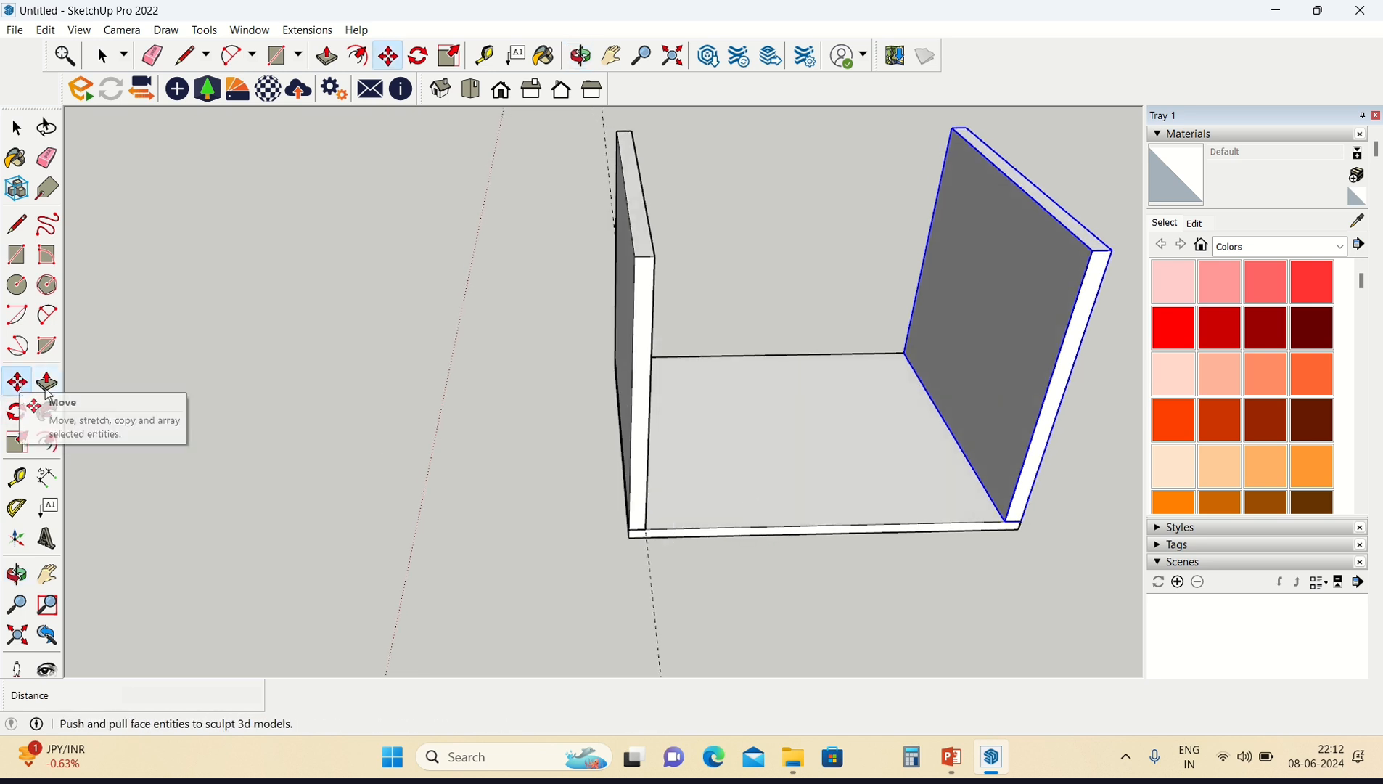
pyautogui.press('space')
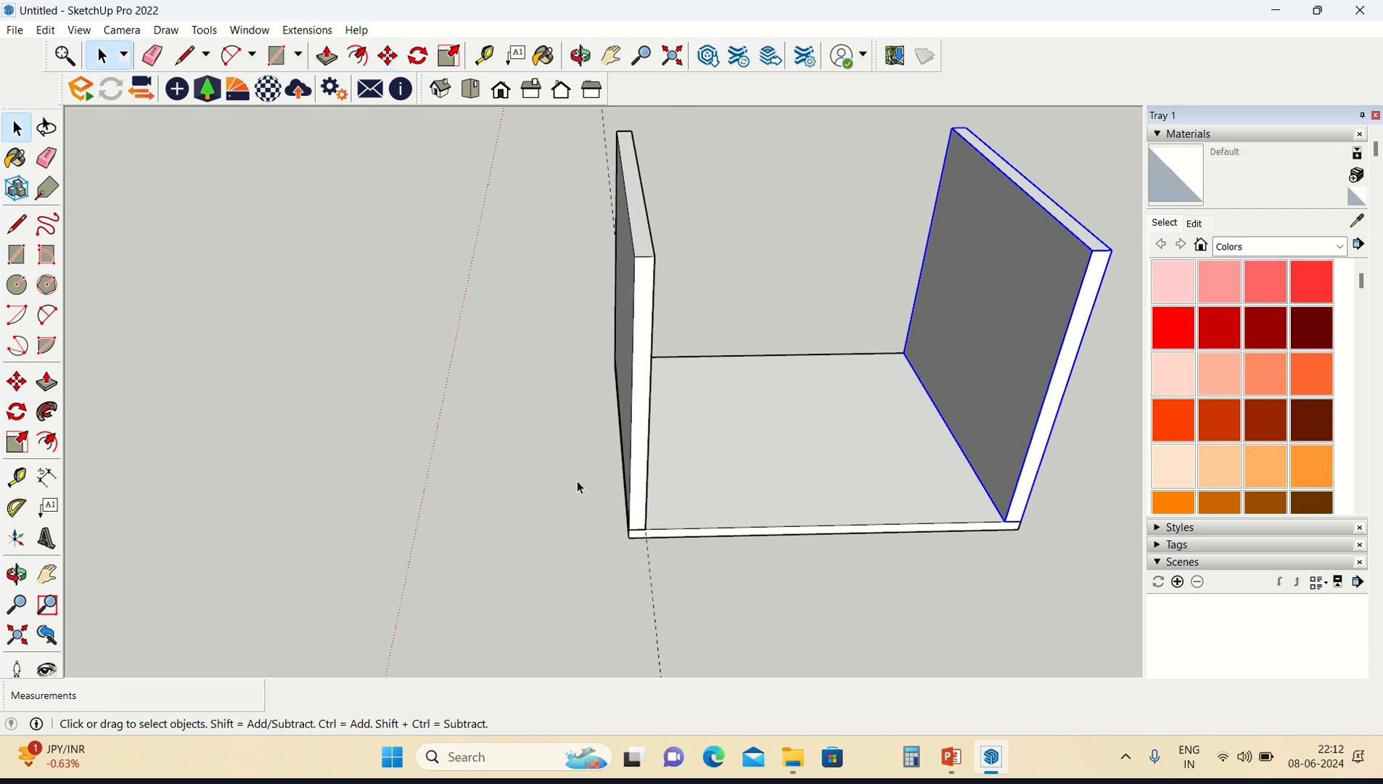
pyautogui.click(636, 477)
pyautogui.click(615, 517)
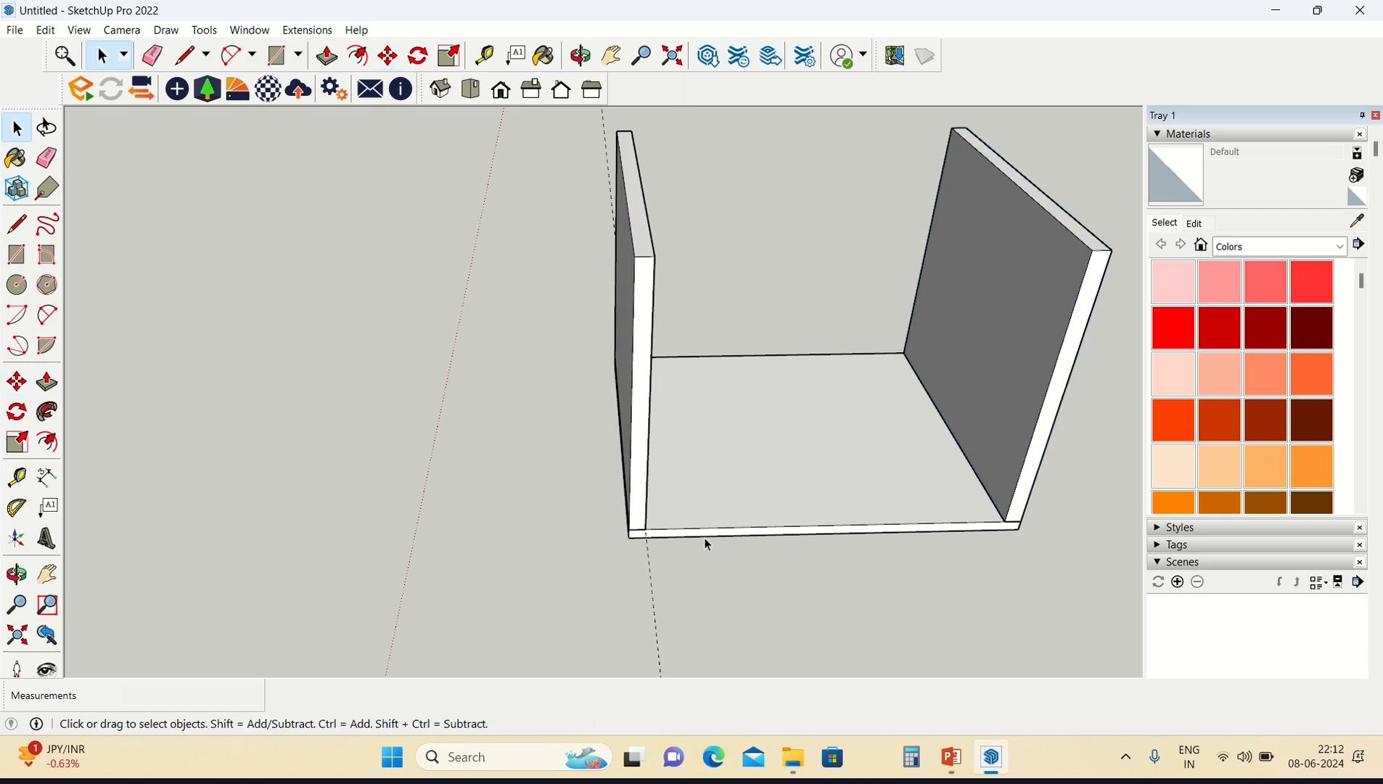
pyautogui.moveTo(706, 538); pyautogui.dragTo(747, 555, button='middle')
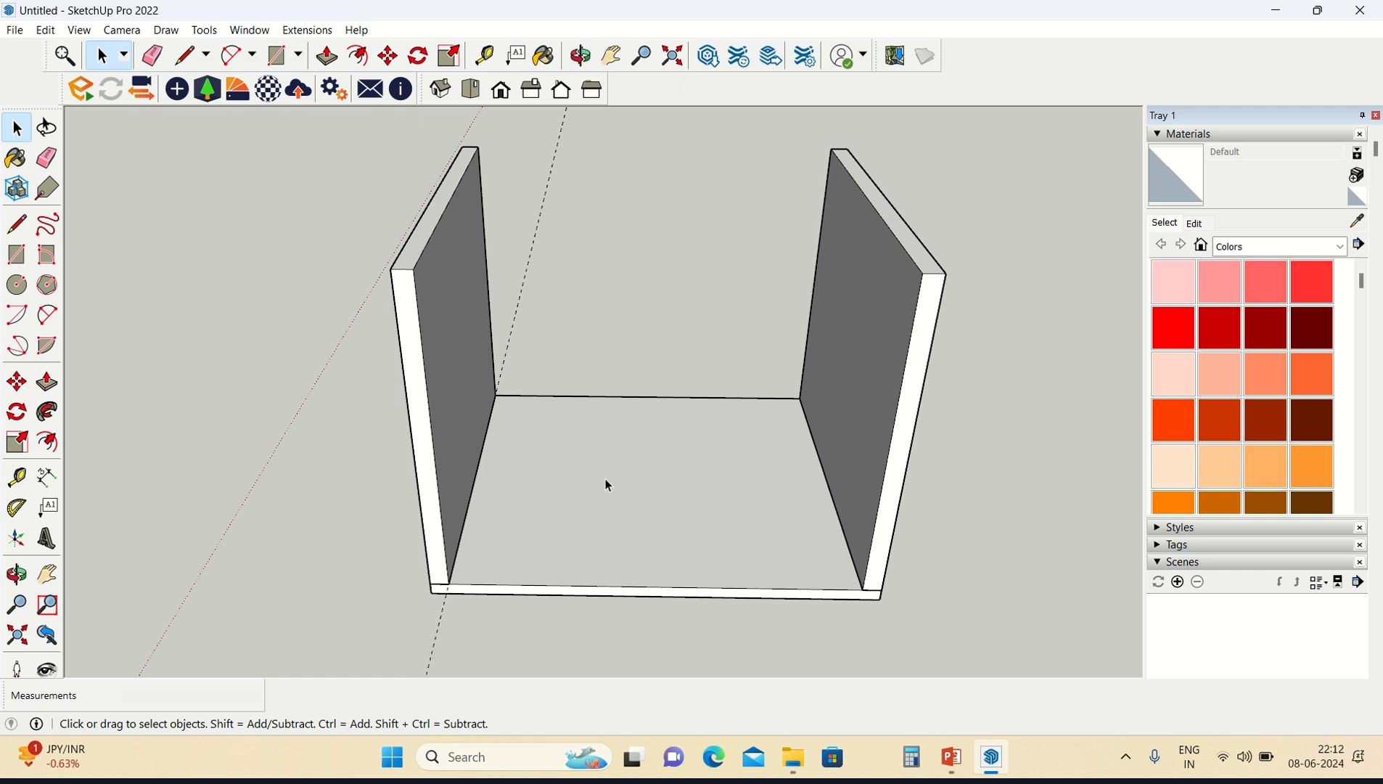
# Step: Copy the side wall farther from the guide line about 1650 mm inward along the slab edge, placing the copy near the slab's middle
pyautogui.click(843, 461)
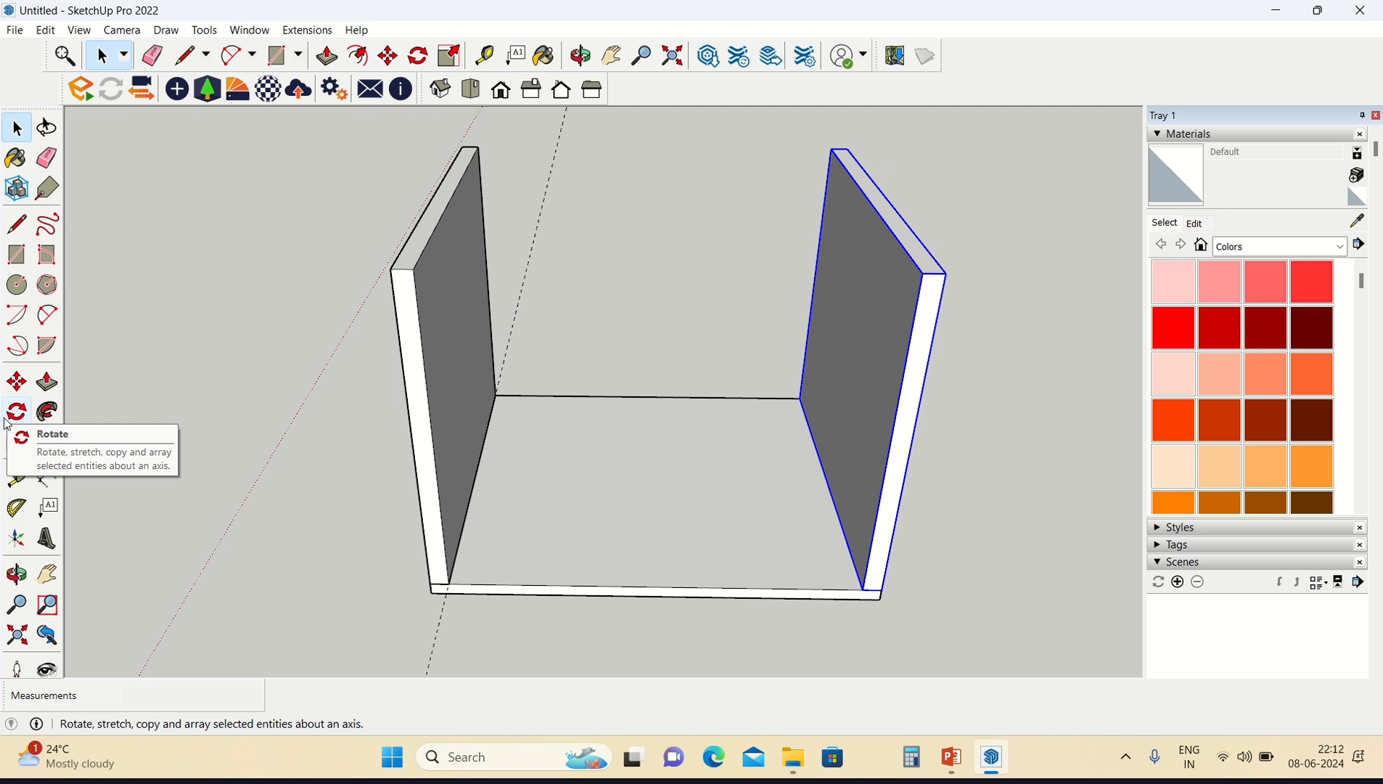
pyautogui.click(666, 391)
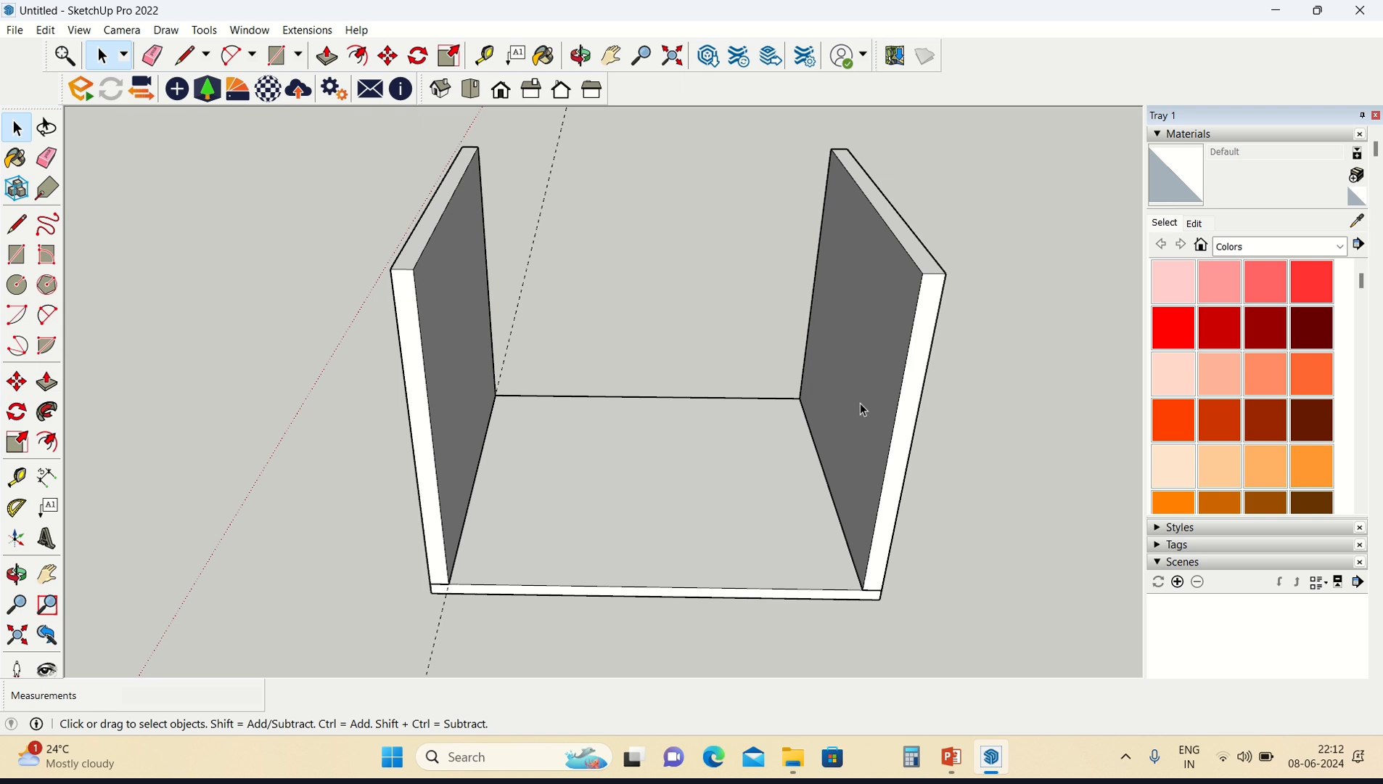
pyautogui.click(834, 426)
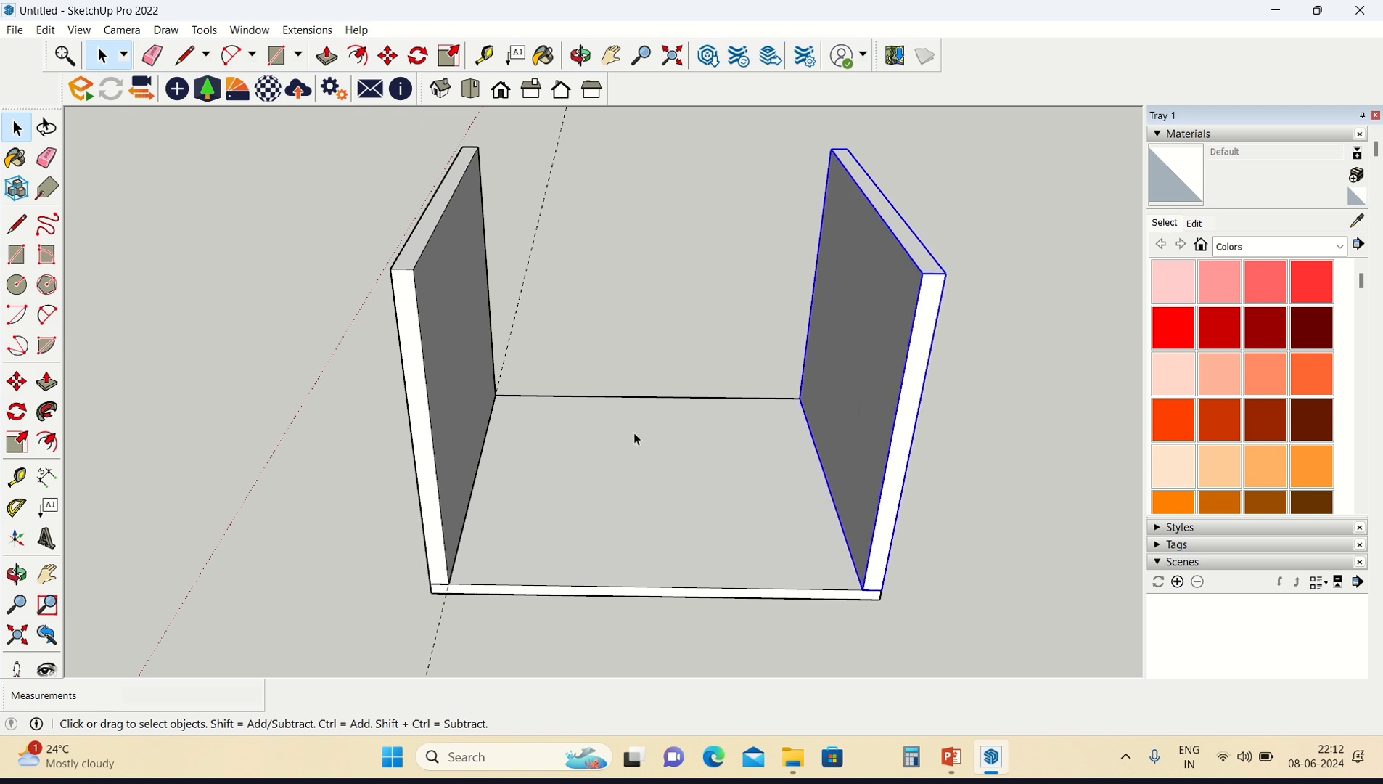
pyautogui.click(18, 392)
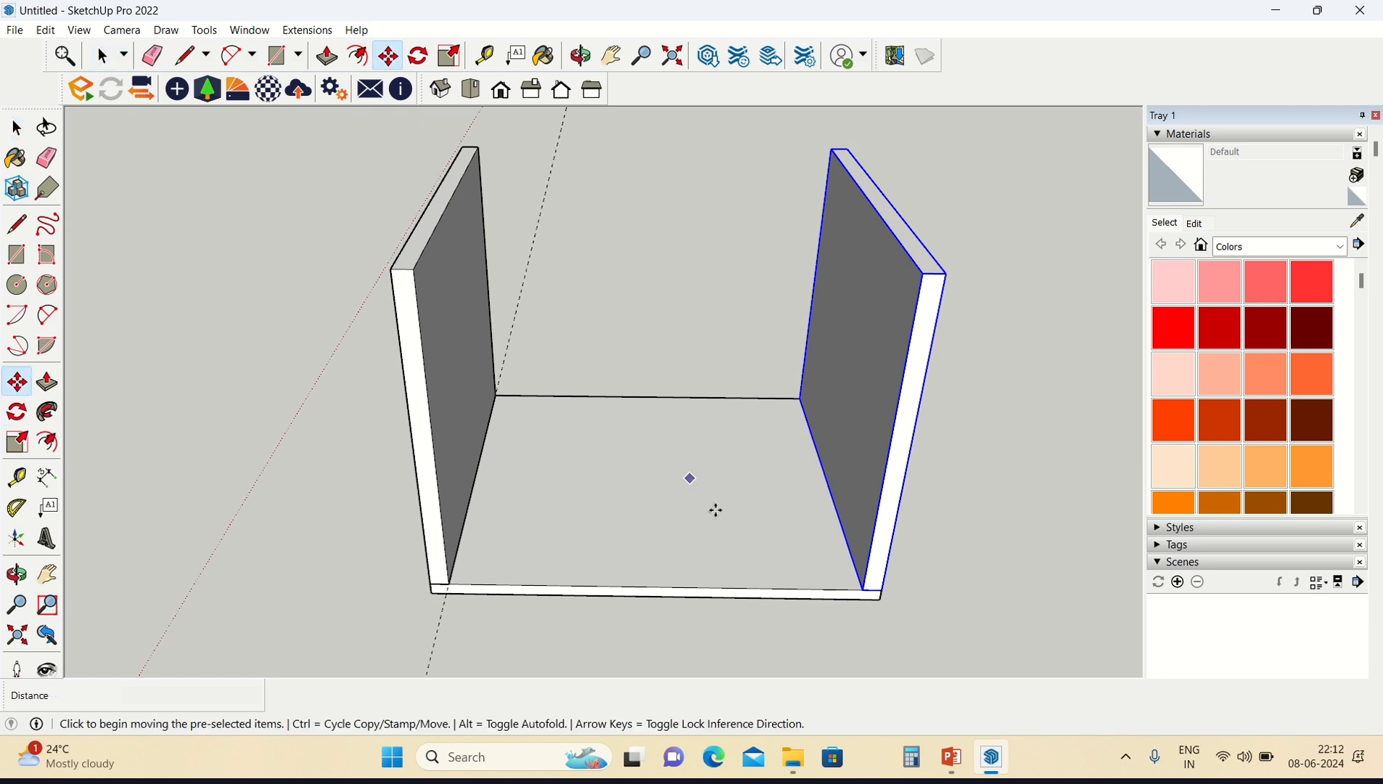
pyautogui.click(871, 600)
pyautogui.press('ctrl')
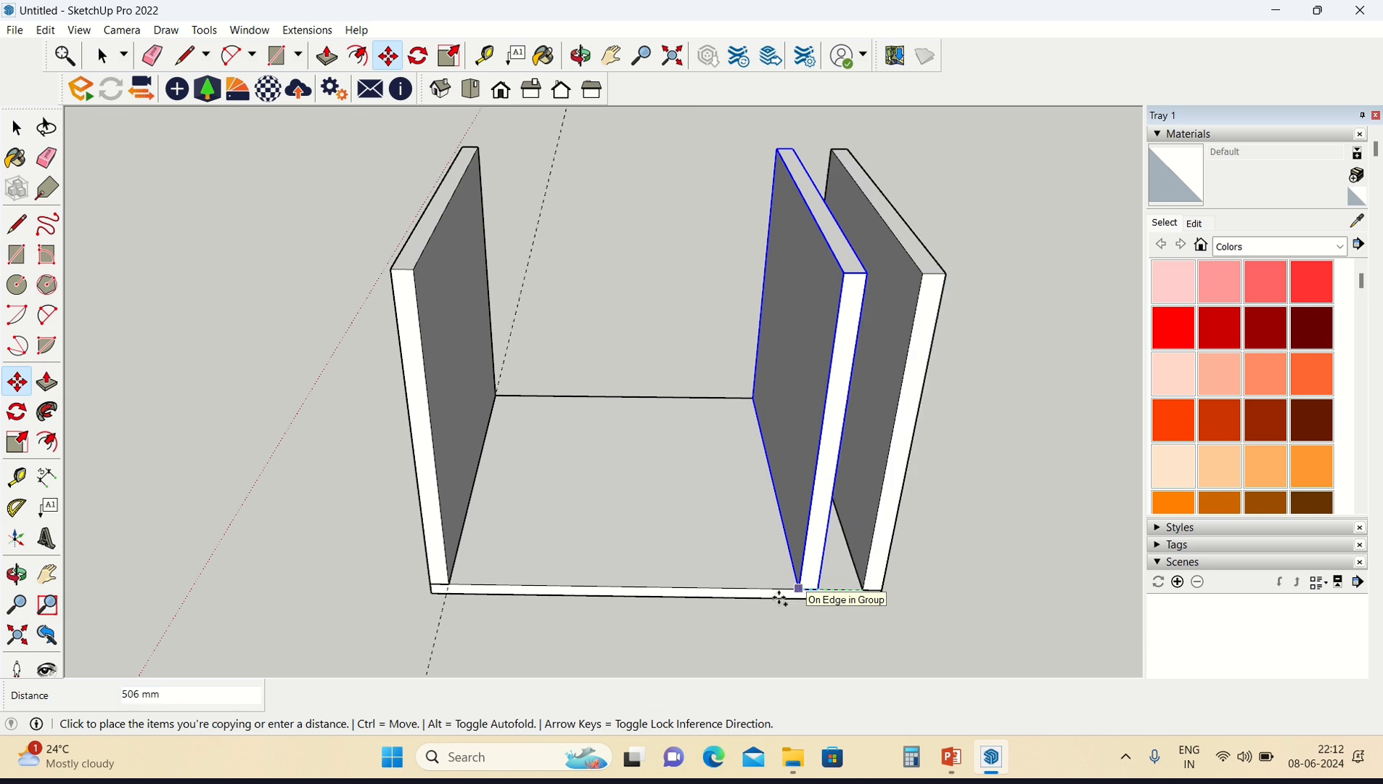
pyautogui.click(660, 587)
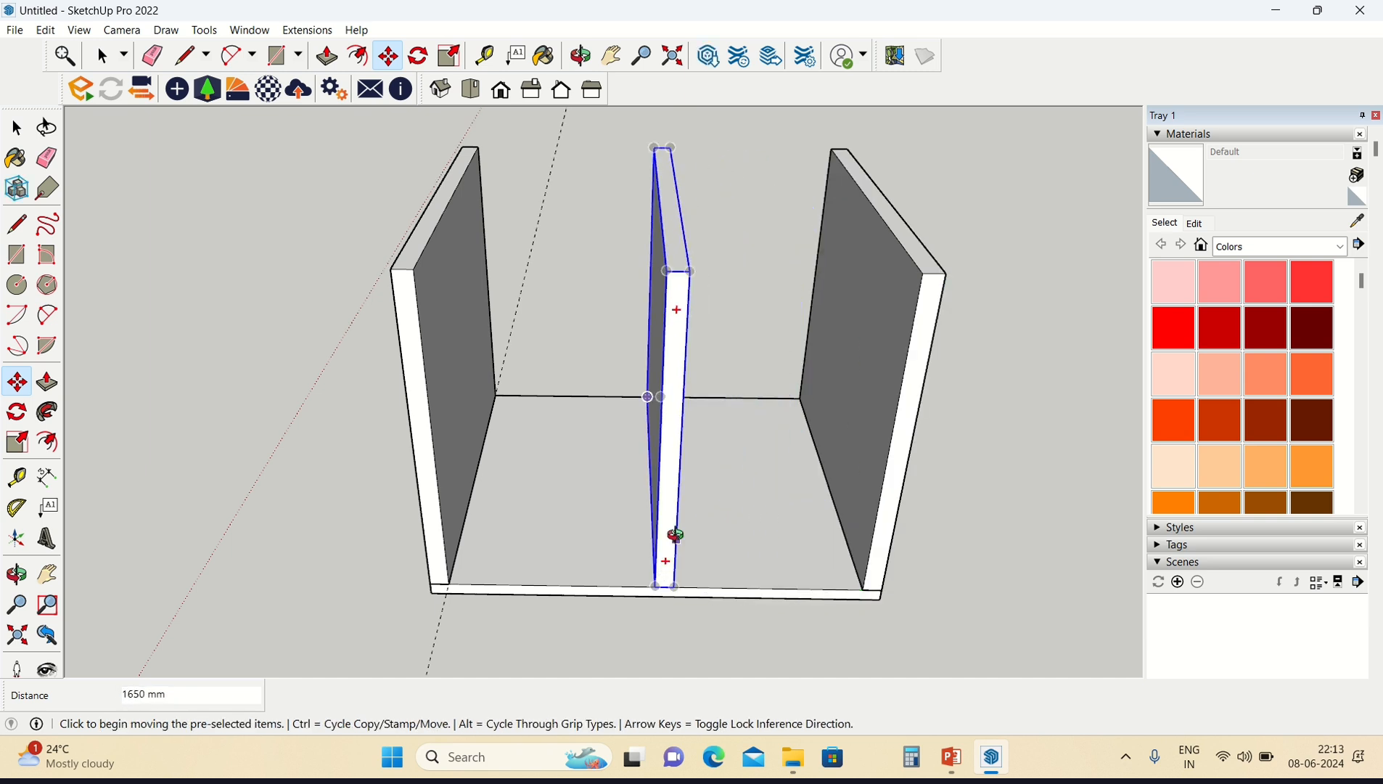
pyautogui.moveTo(676, 537); pyautogui.dragTo(657, 608, button='middle')
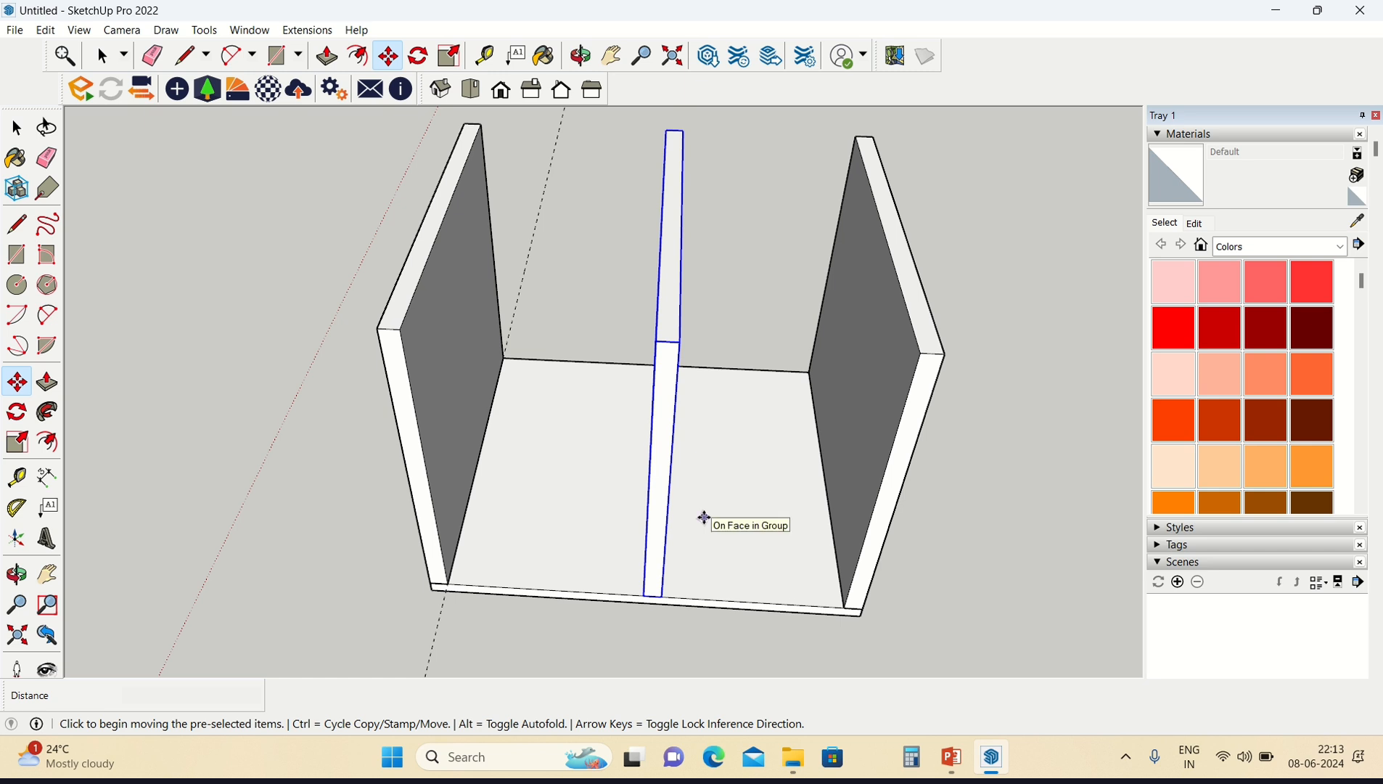
pyautogui.click(16, 129)
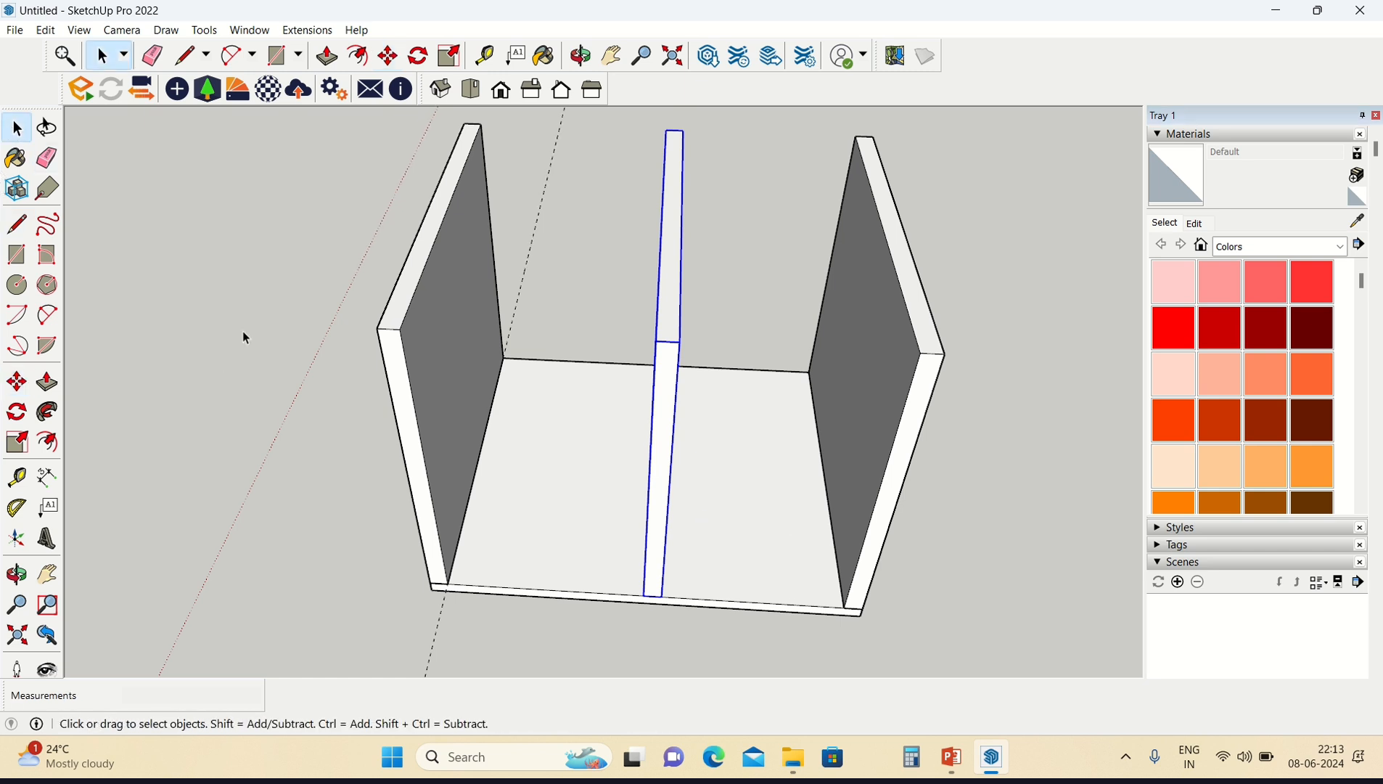
pyautogui.click(245, 338)
pyautogui.click(677, 314)
pyautogui.click(22, 412)
pyautogui.moveTo(735, 503); pyautogui.dragTo(568, 562, button='middle')
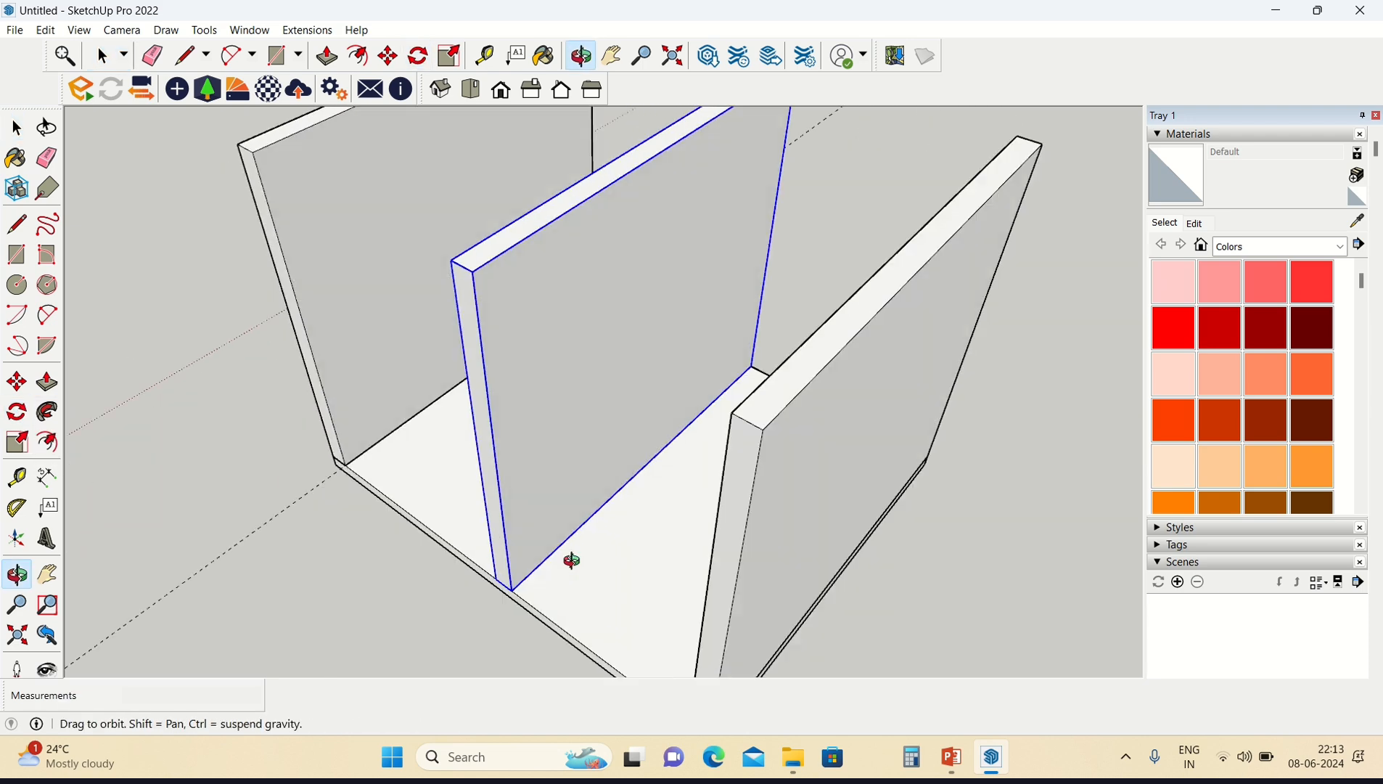
pyautogui.scroll(5, 559, 590)
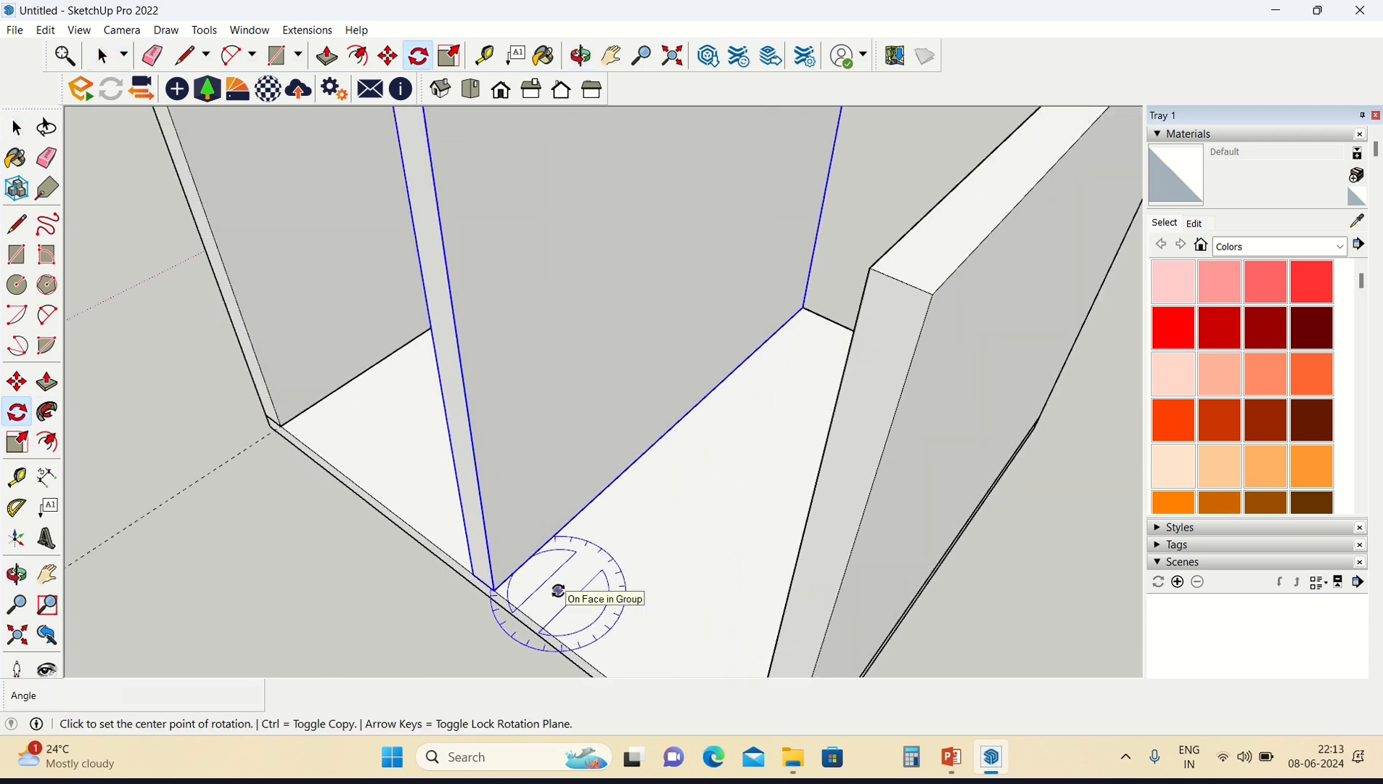
pyautogui.click(495, 591)
pyautogui.click(539, 625)
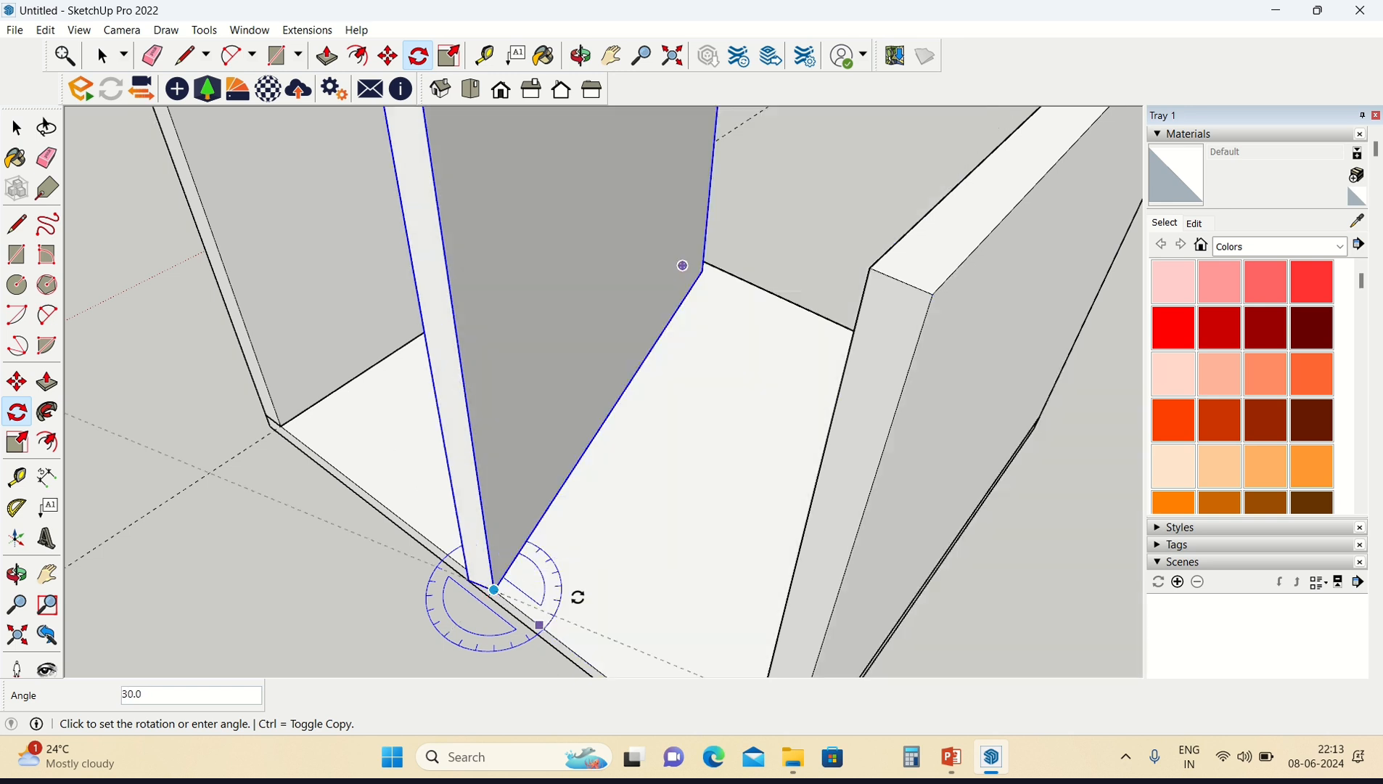
pyautogui.click(592, 537)
pyautogui.press('space')
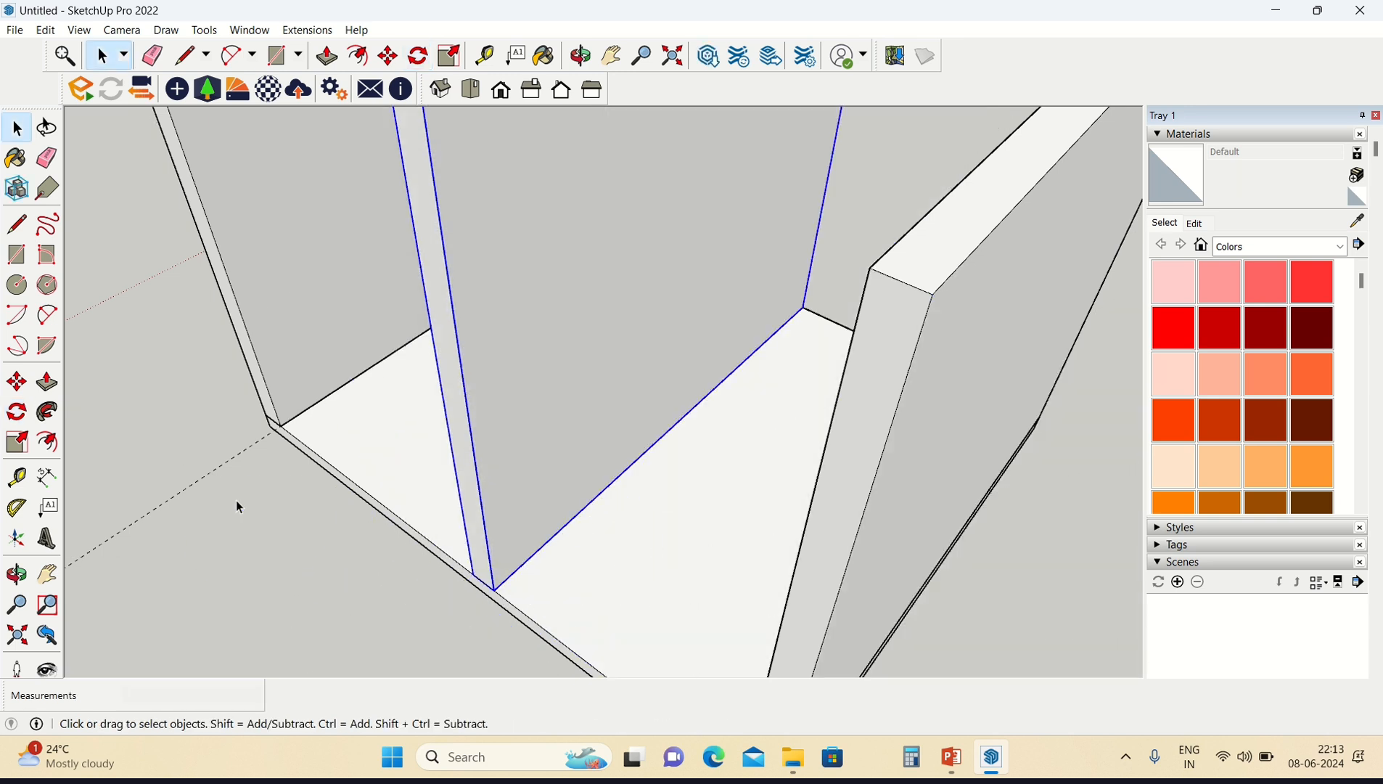
pyautogui.click(236, 499)
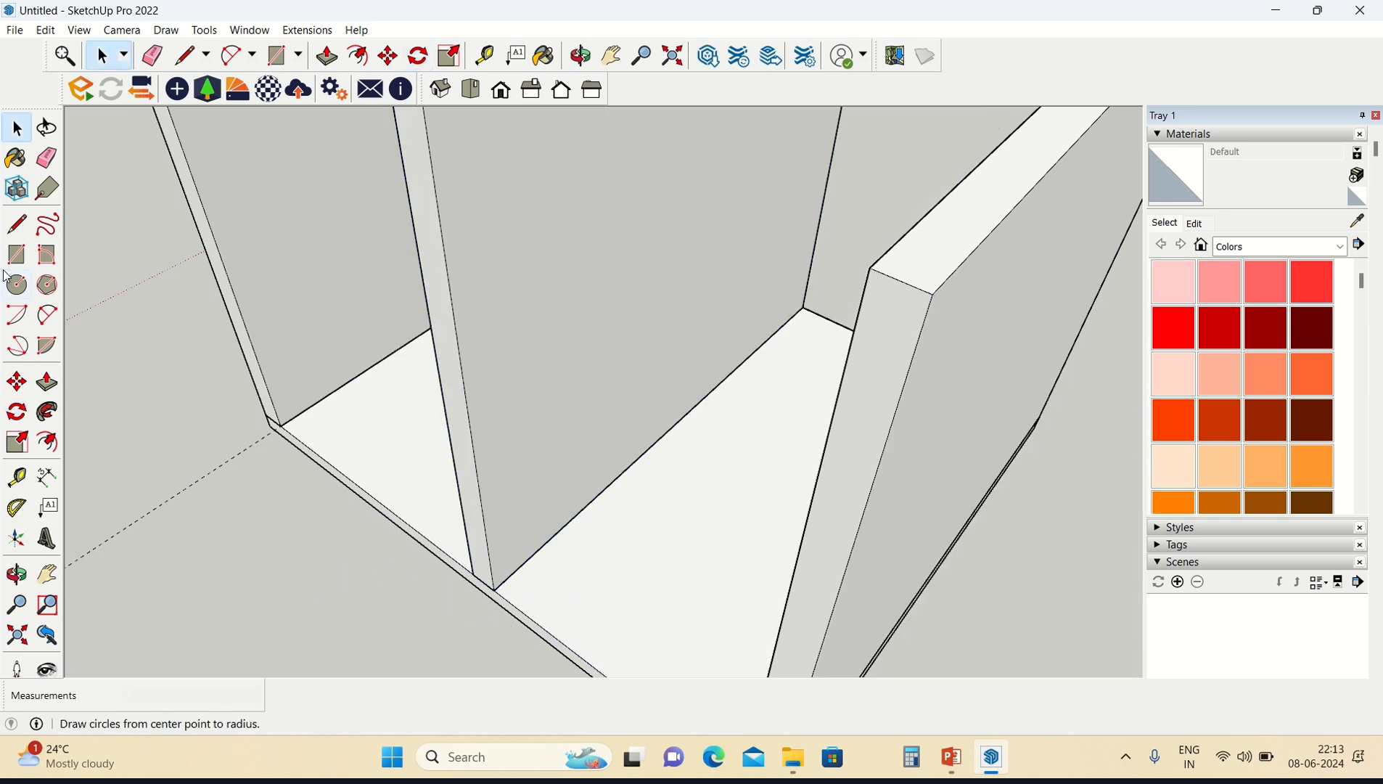
# Step: Rotate the middle wall 90 degrees in the floor plane about a point on the slab beside its bottom edge
pyautogui.doubleClick(545, 277)
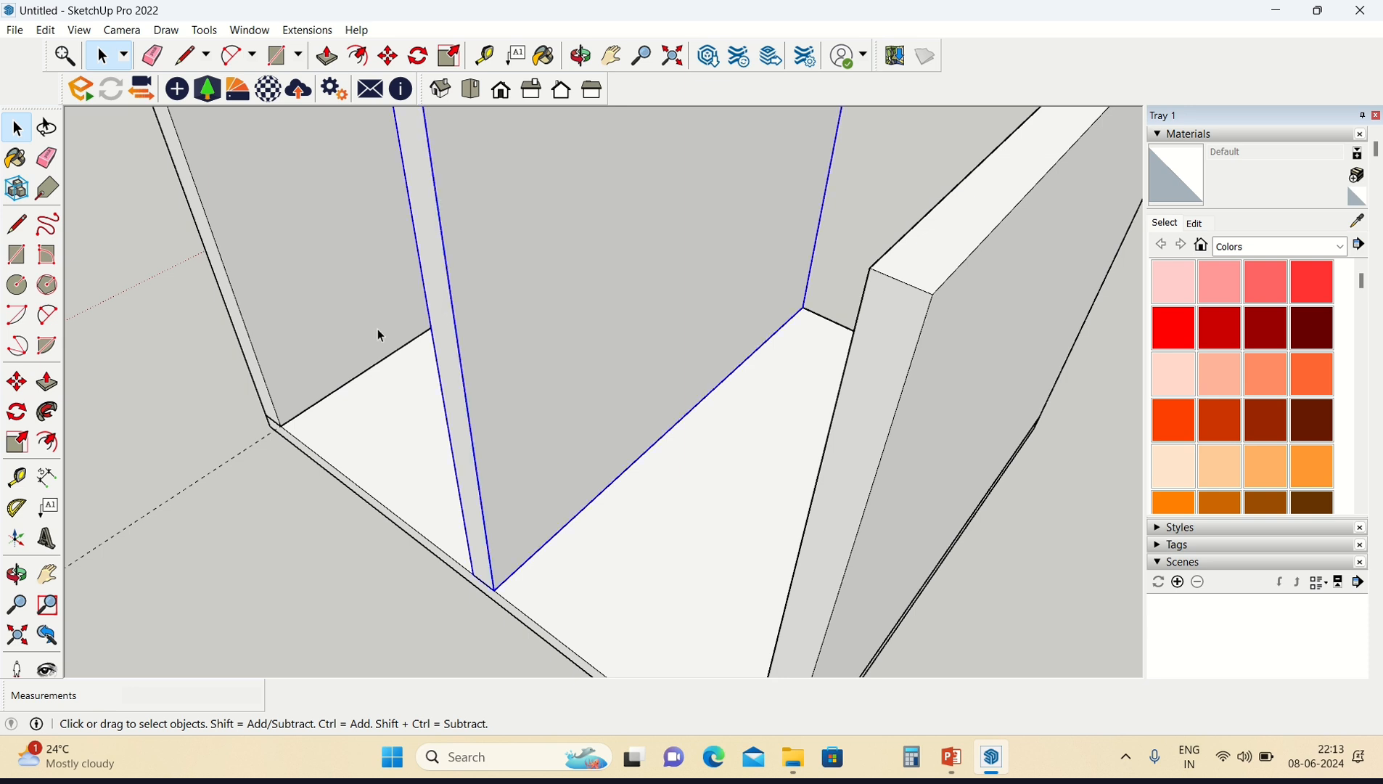
pyautogui.click(16, 413)
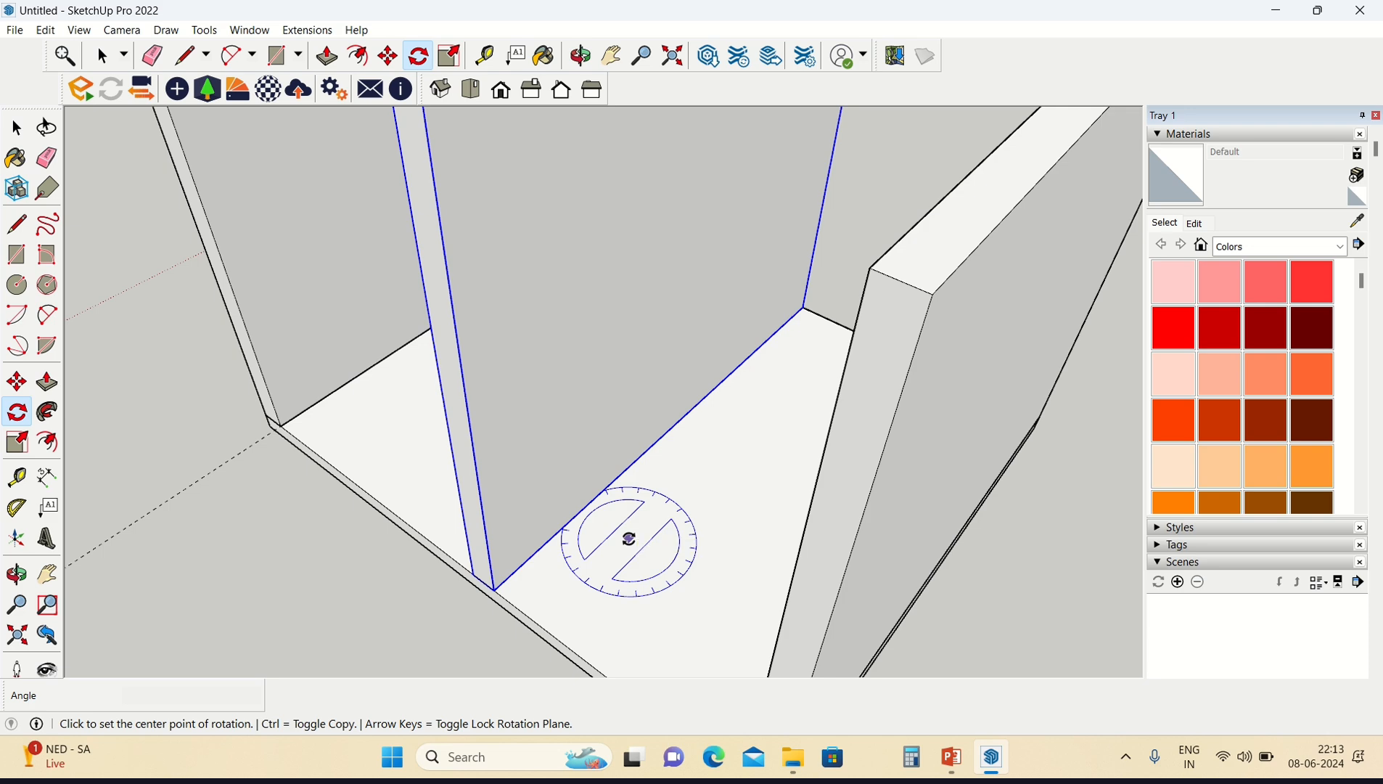
pyautogui.click(629, 538)
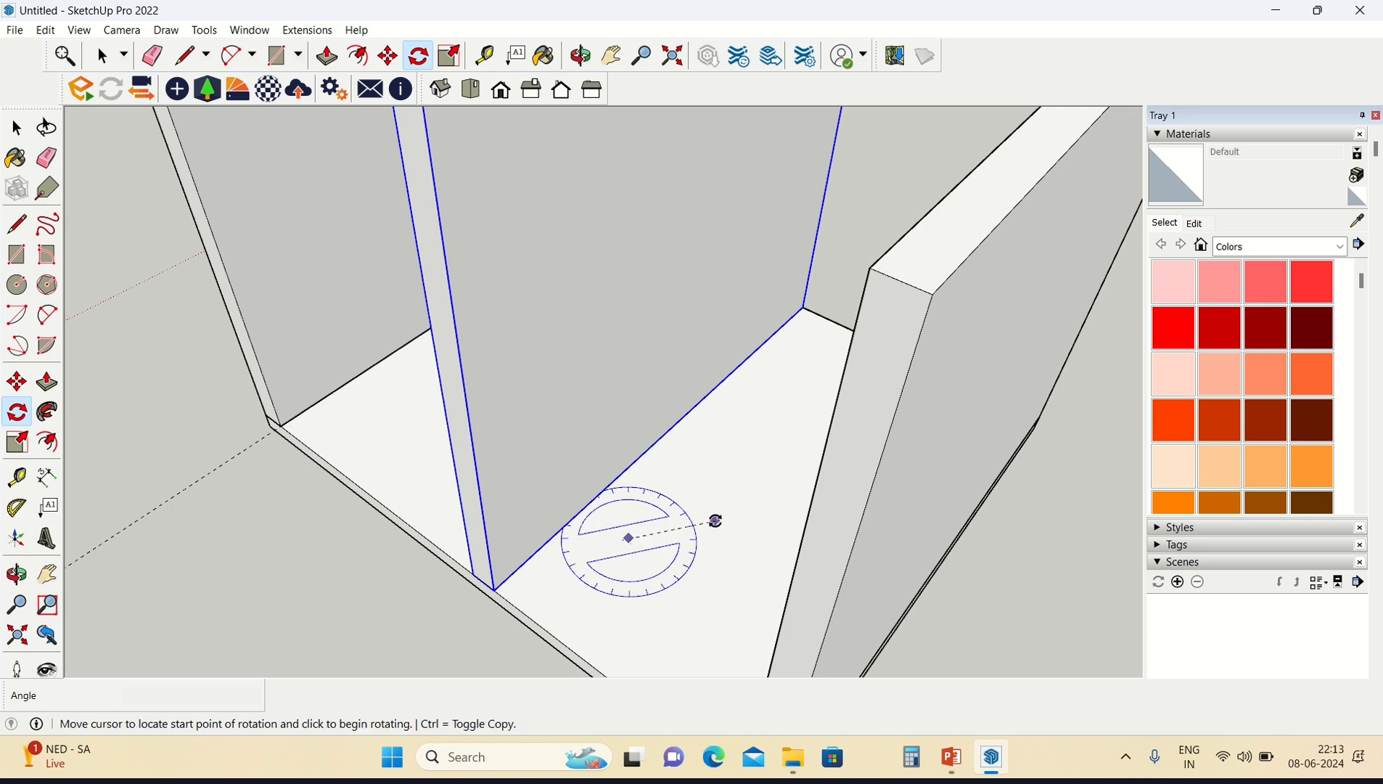
pyautogui.click(716, 520)
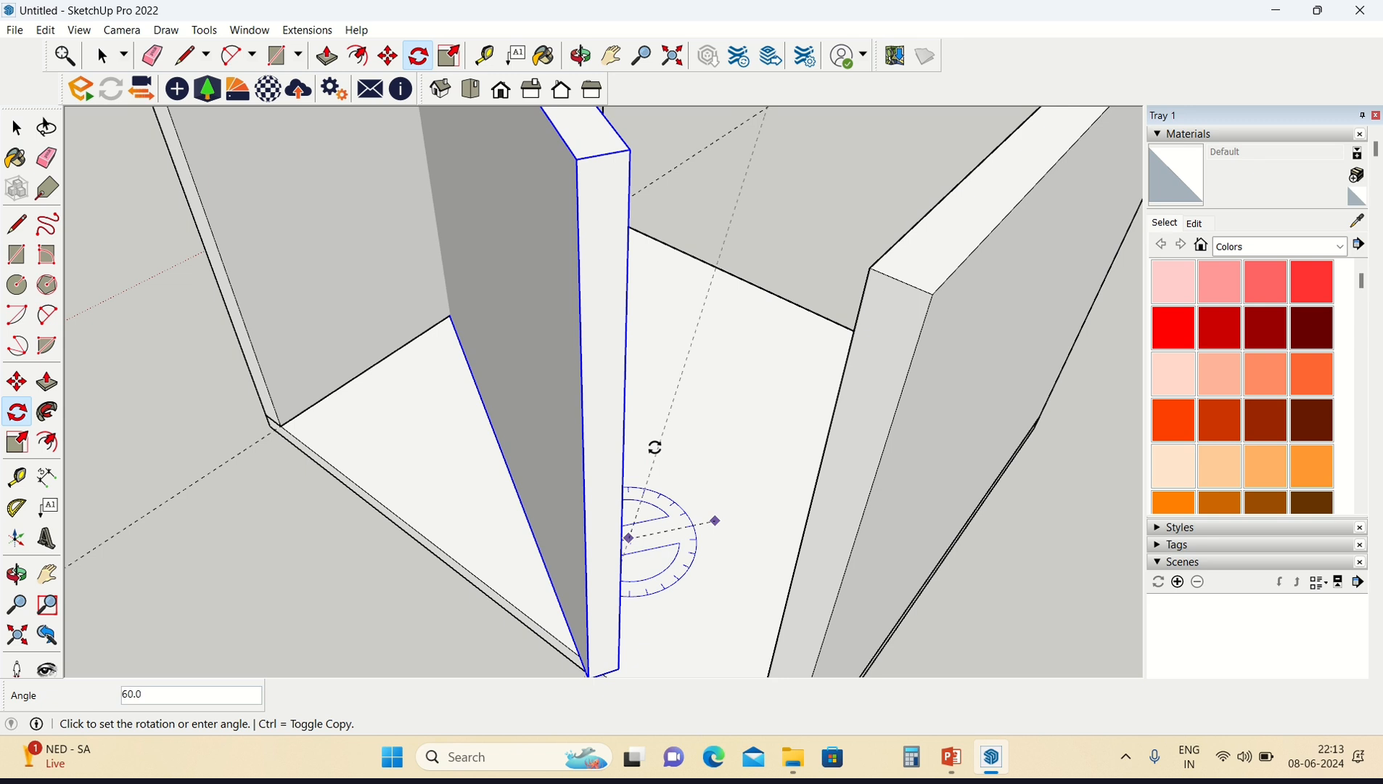
pyautogui.write('9')
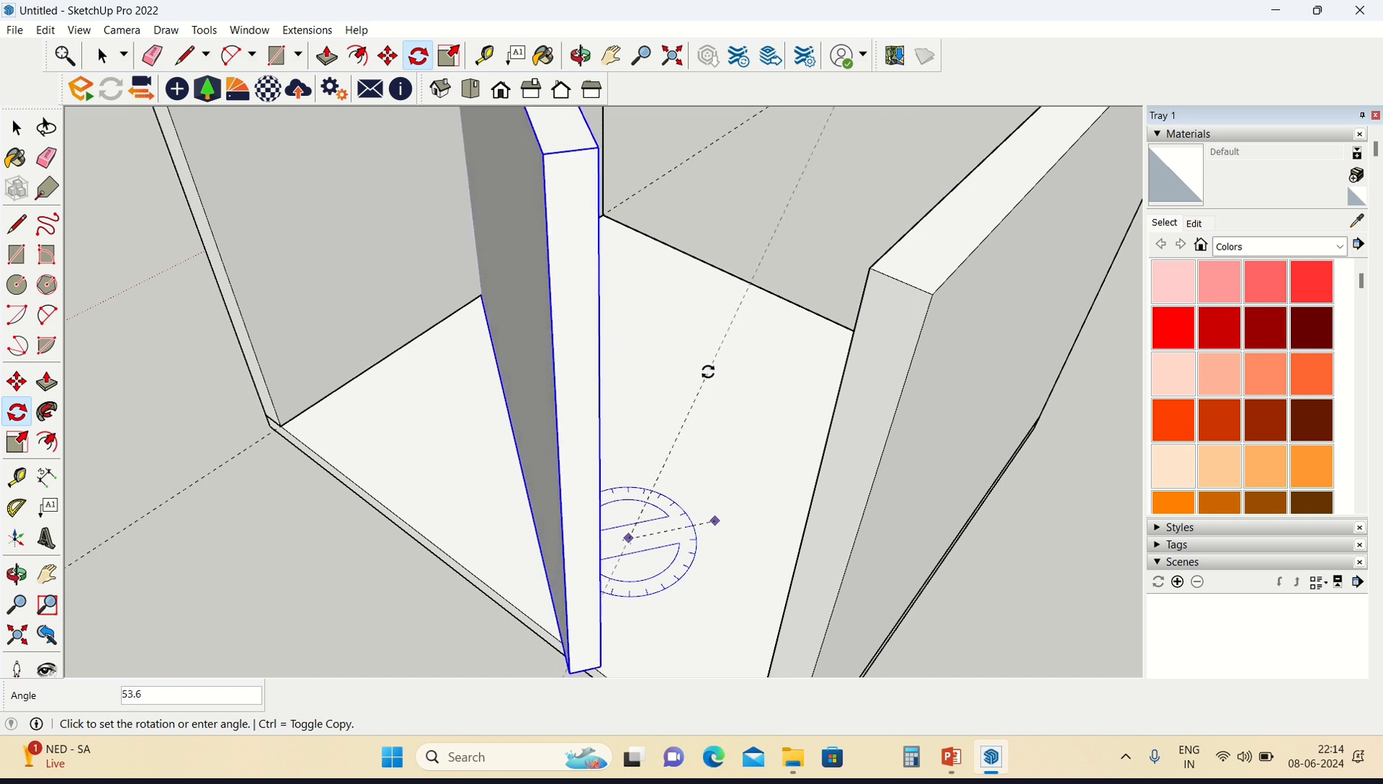
pyautogui.write('90')
pyautogui.press('Return')
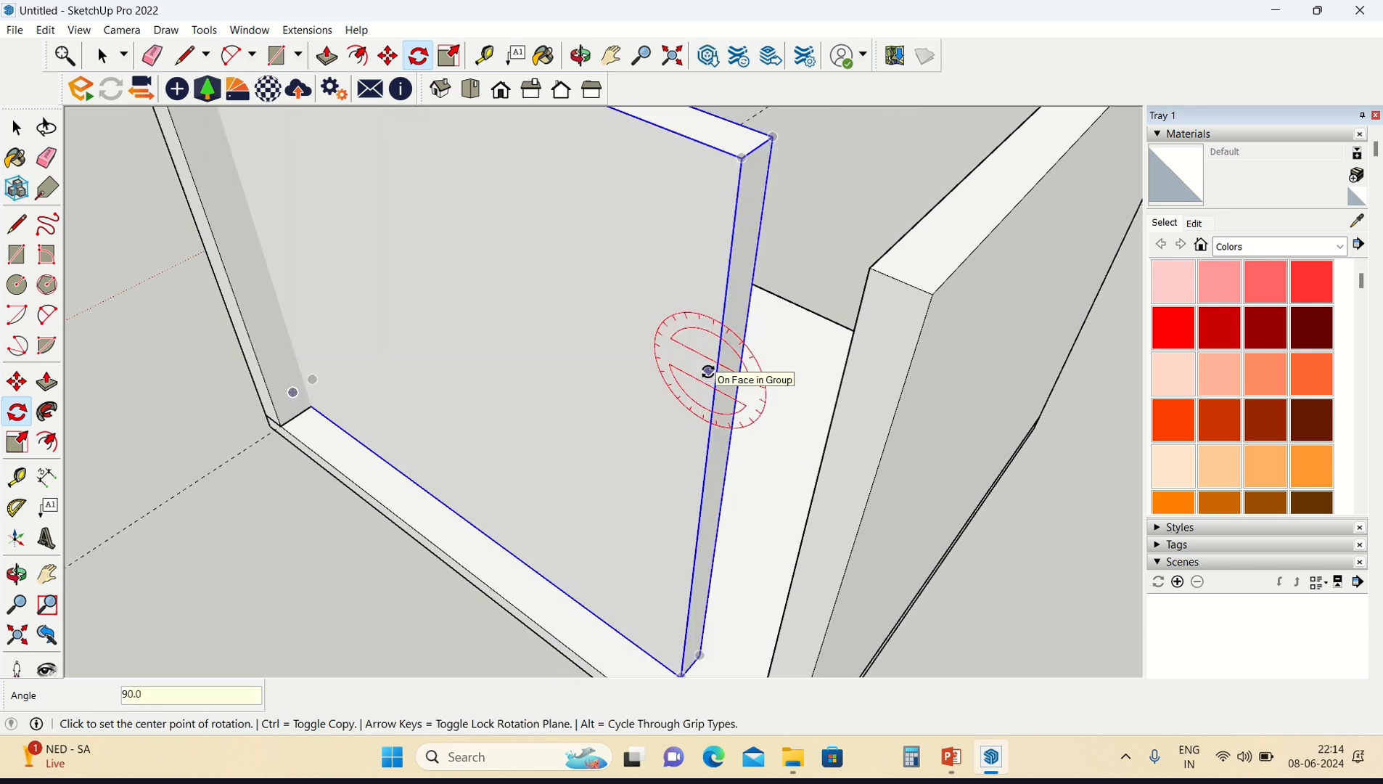
# Step: Move the rotated wall by its bottom corner to the inner bottom end corner of the side wall opposite the guide line, then deselect it
pyautogui.moveTo(586, 278); pyautogui.dragTo(463, 366, button='middle')
pyautogui.scroll(-3, 463, 366)
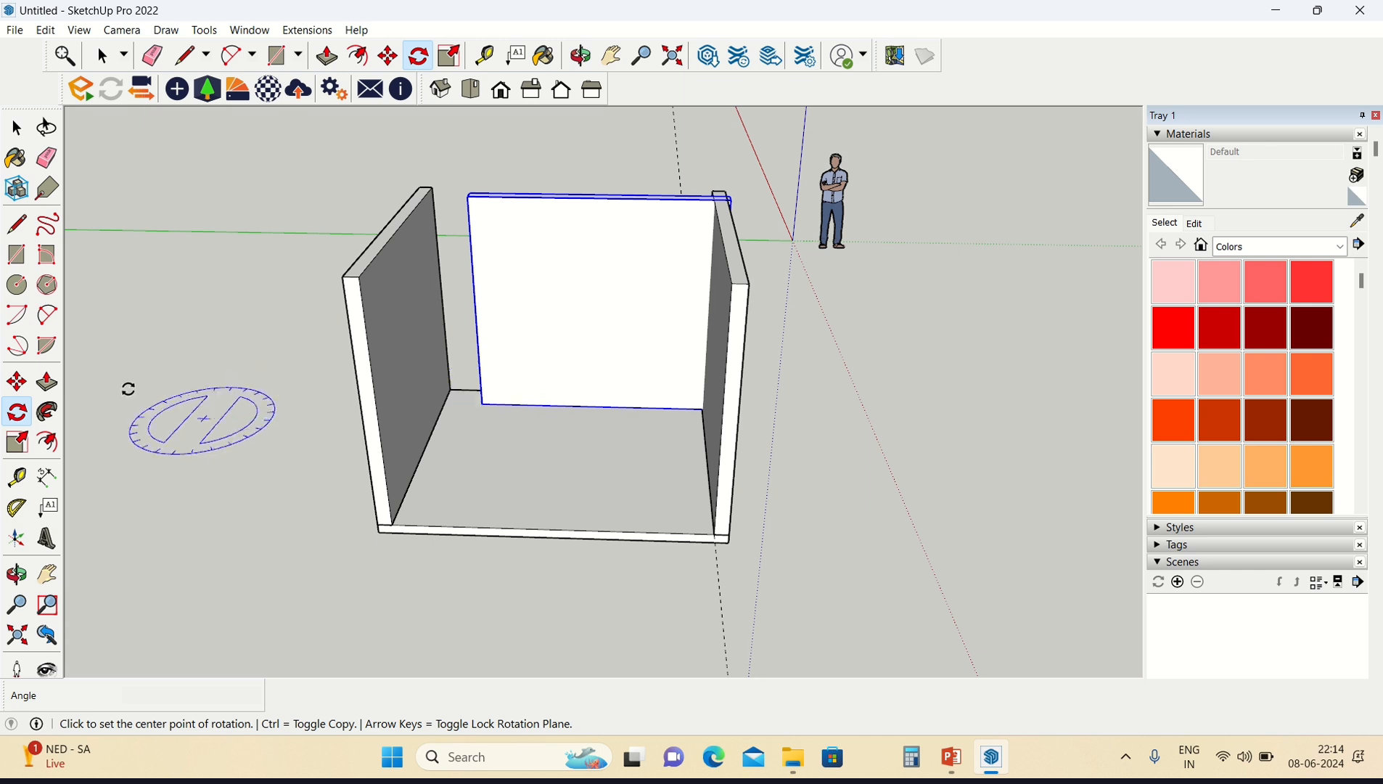
pyautogui.click(16, 382)
pyautogui.scroll(2, 388, 406)
pyautogui.scroll(2, 464, 428)
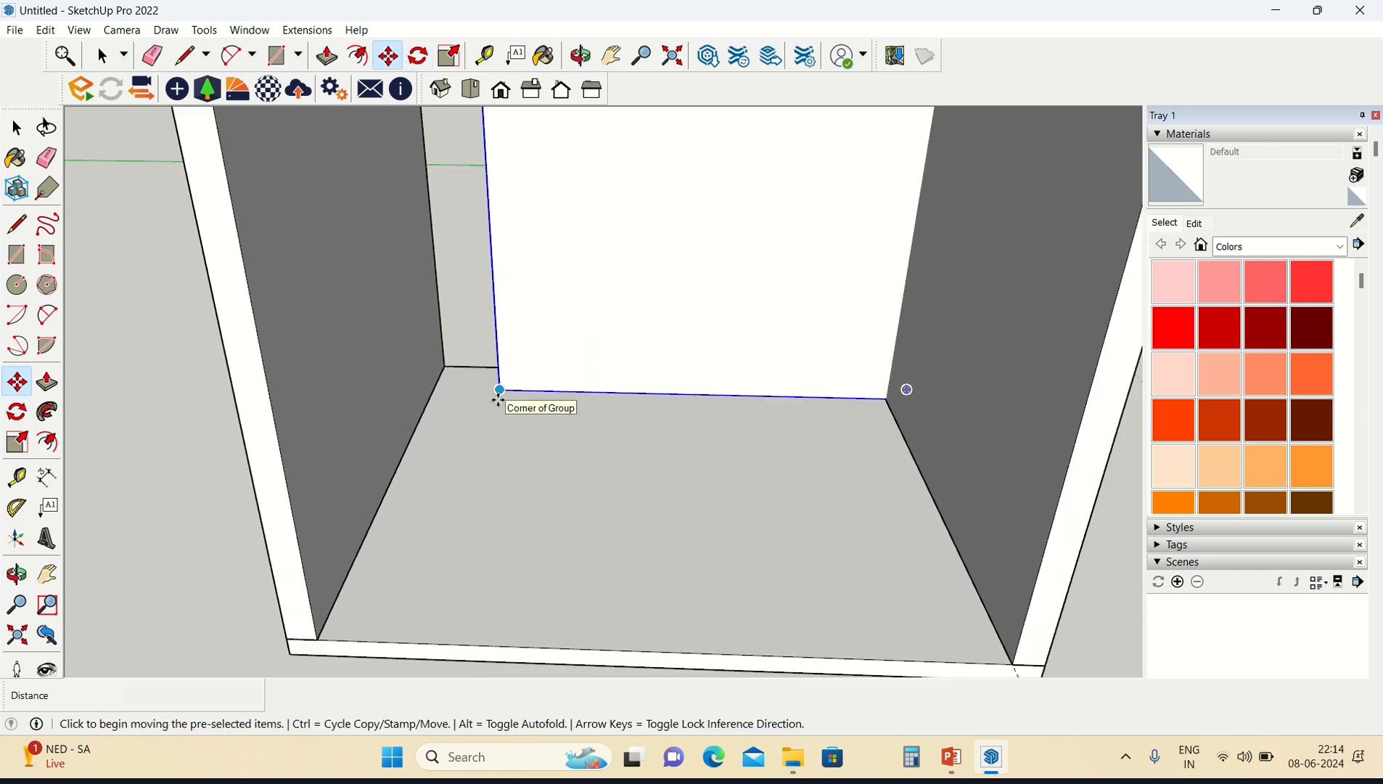
pyautogui.click(499, 390)
pyautogui.scroll(-2, 343, 608)
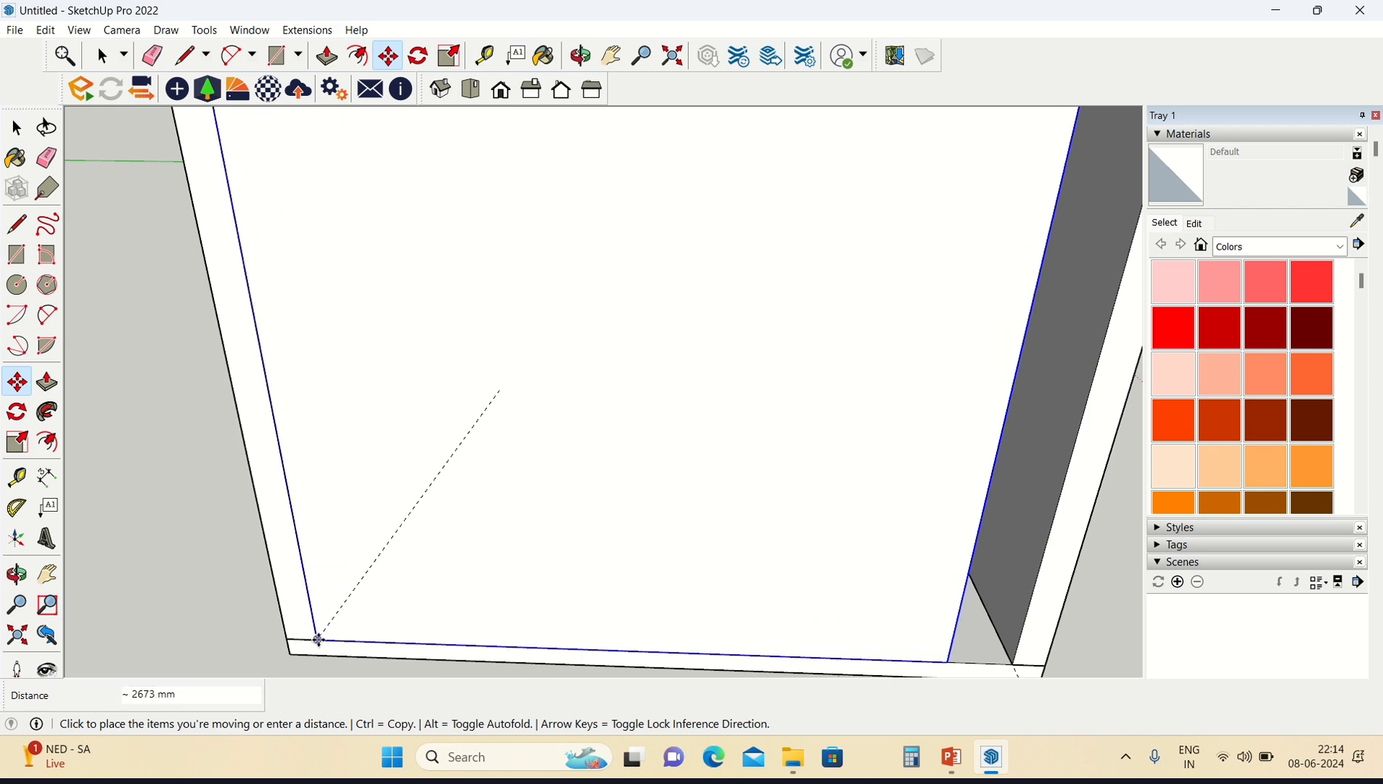
pyautogui.click(317, 637)
pyautogui.scroll(-3, 455, 497)
pyautogui.moveTo(456, 496); pyautogui.dragTo(448, 546, button='middle')
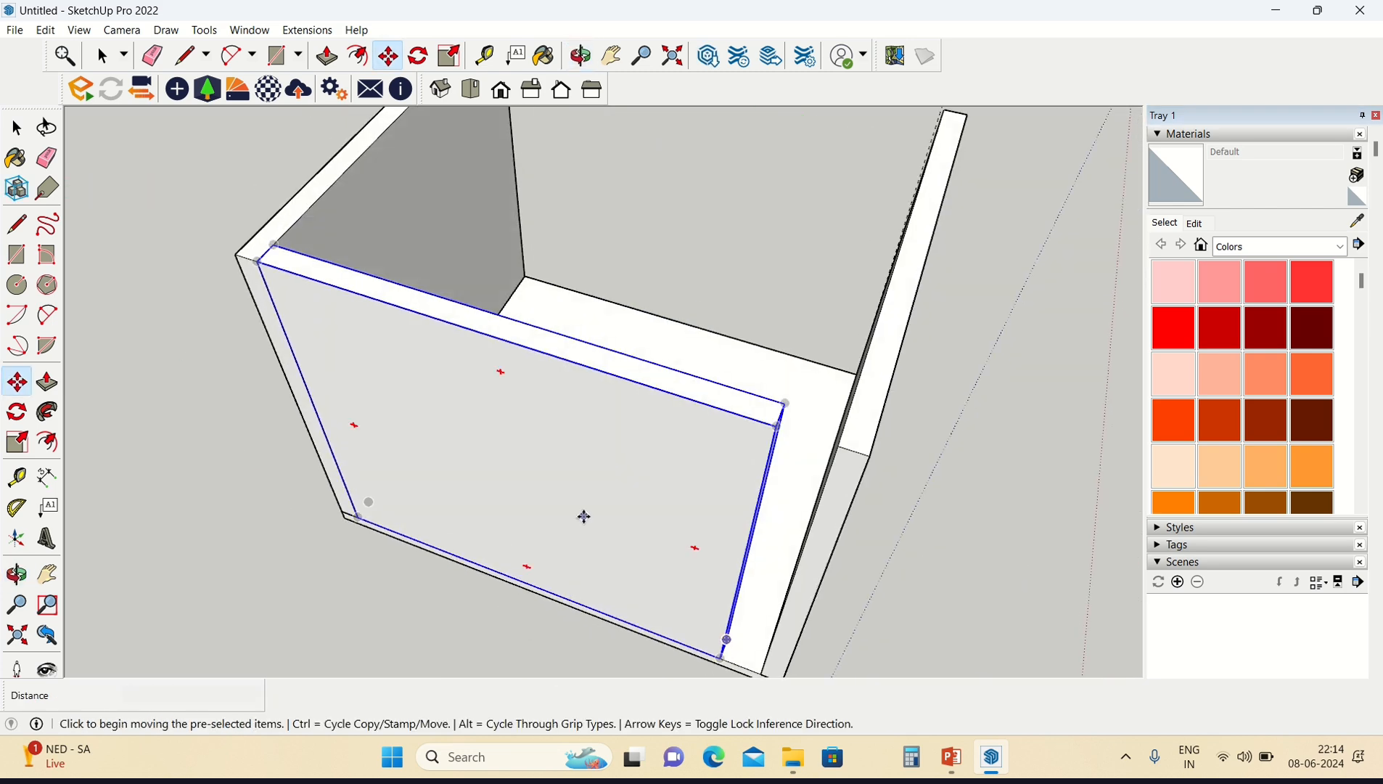
pyautogui.click(15, 128)
pyautogui.click(555, 167)
# Step: Measure the clear floor width between the inner faces of the two side walls
pyautogui.moveTo(482, 326); pyautogui.dragTo(551, 320, button='middle')
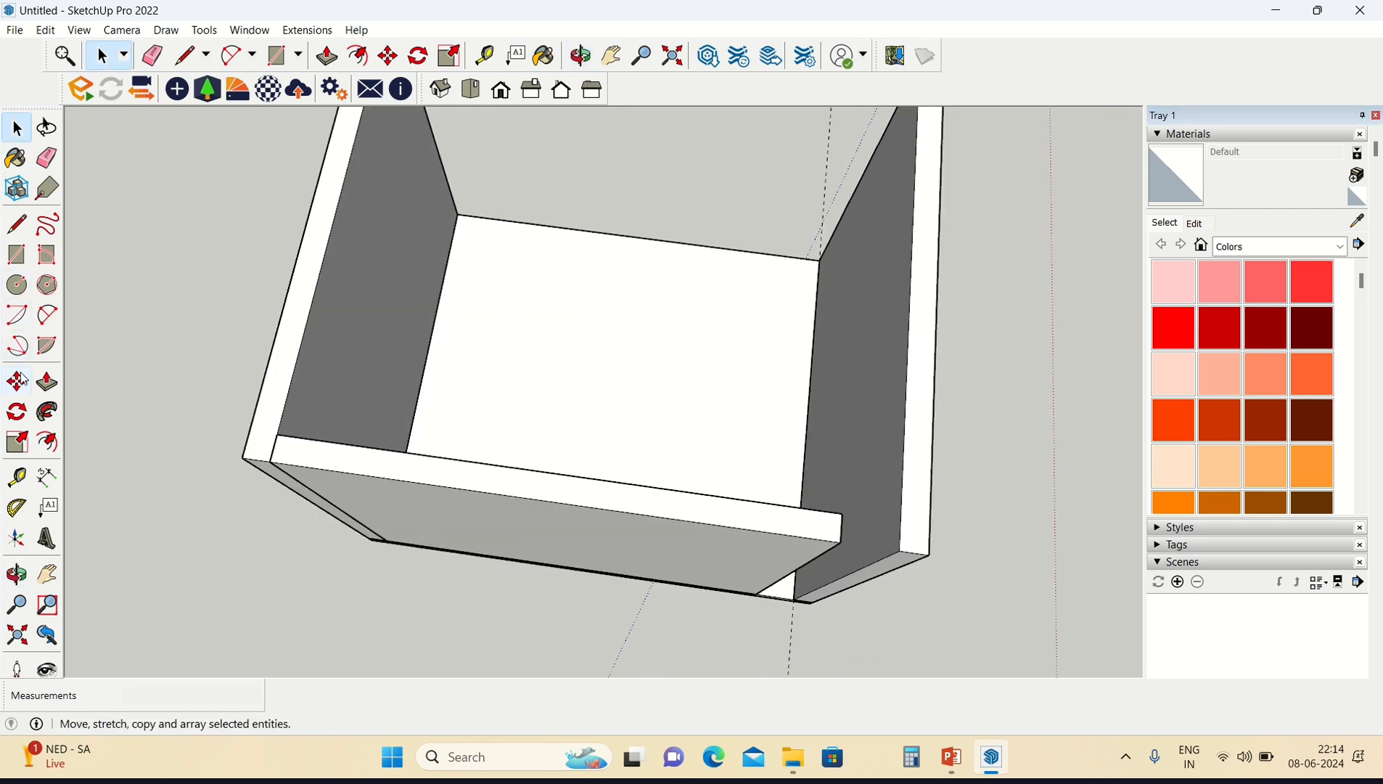
pyautogui.click(16, 477)
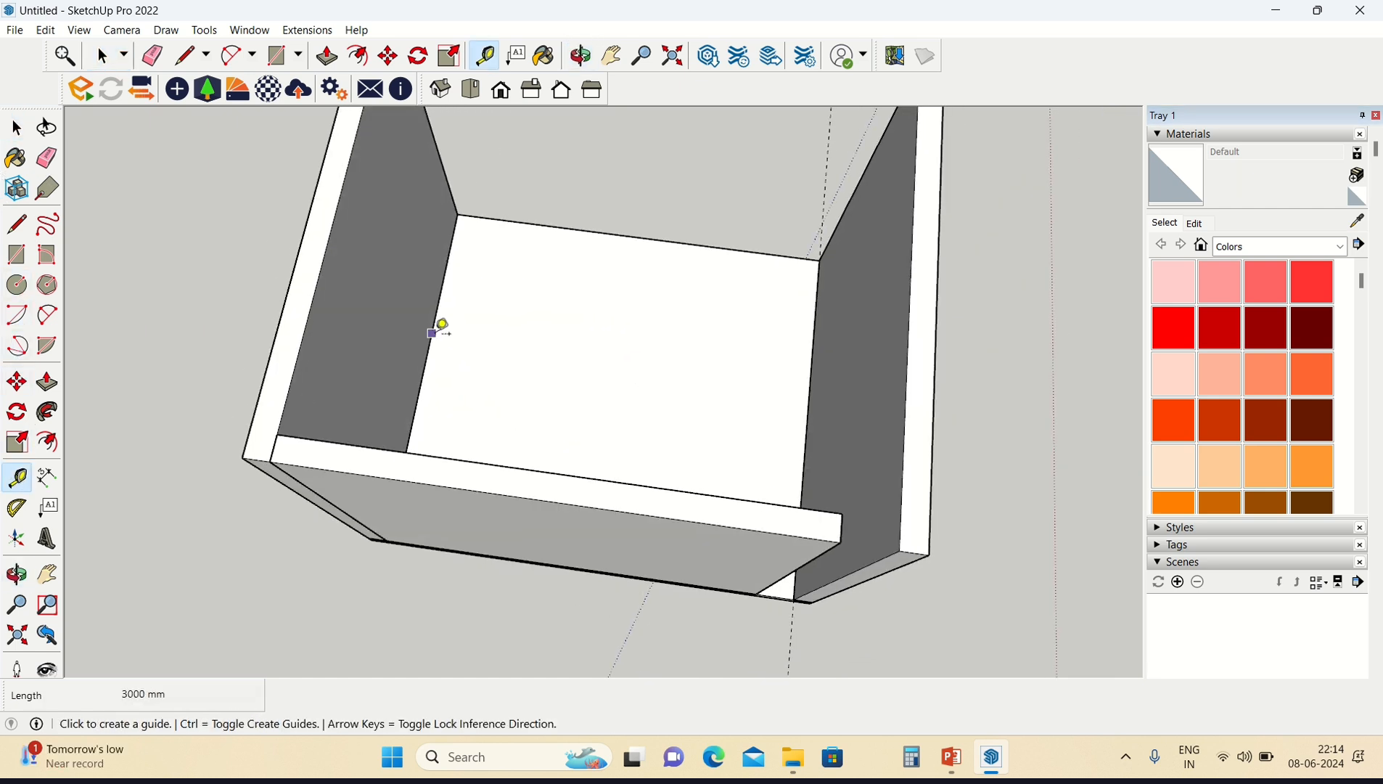
pyautogui.click(432, 333)
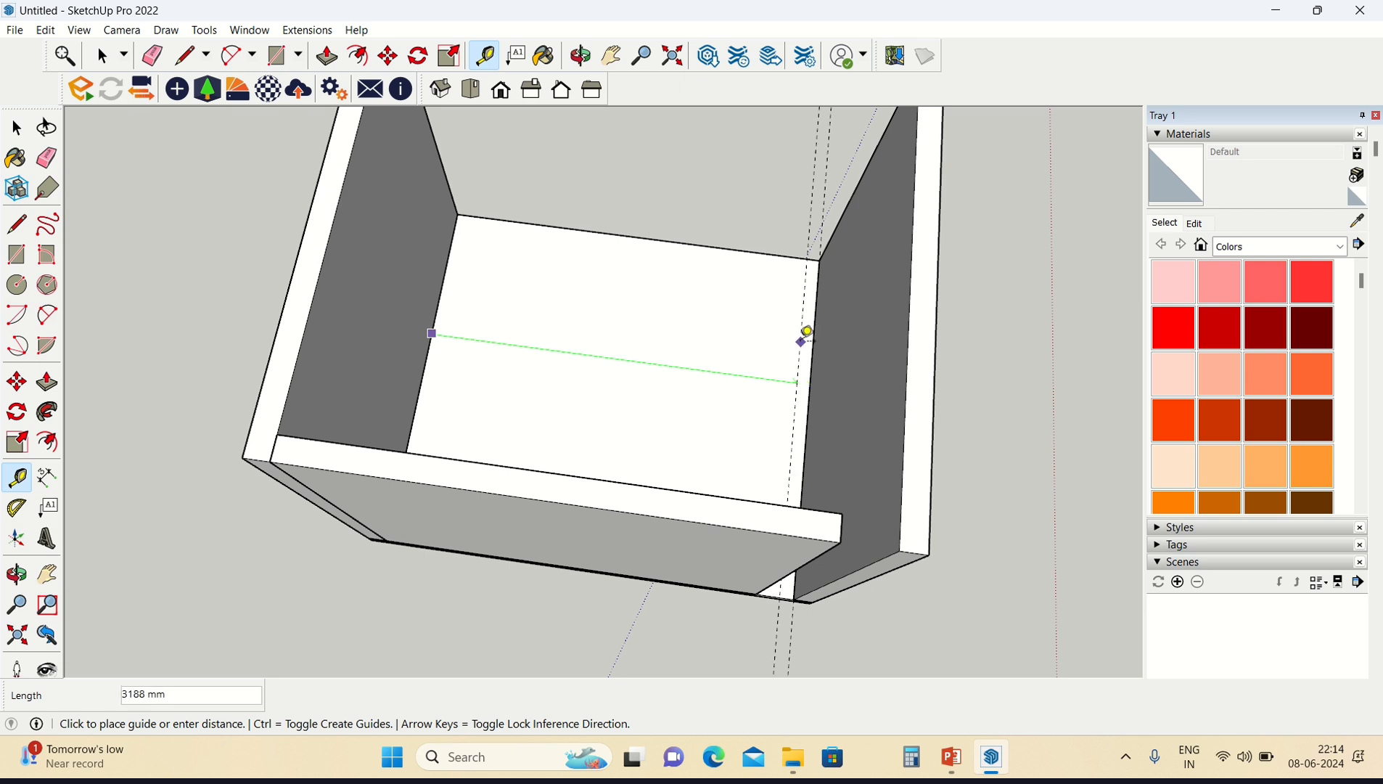
pyautogui.press('space')
# Step: Measure the length of the cross wall between its two vertical end edges
pyautogui.click(606, 523)
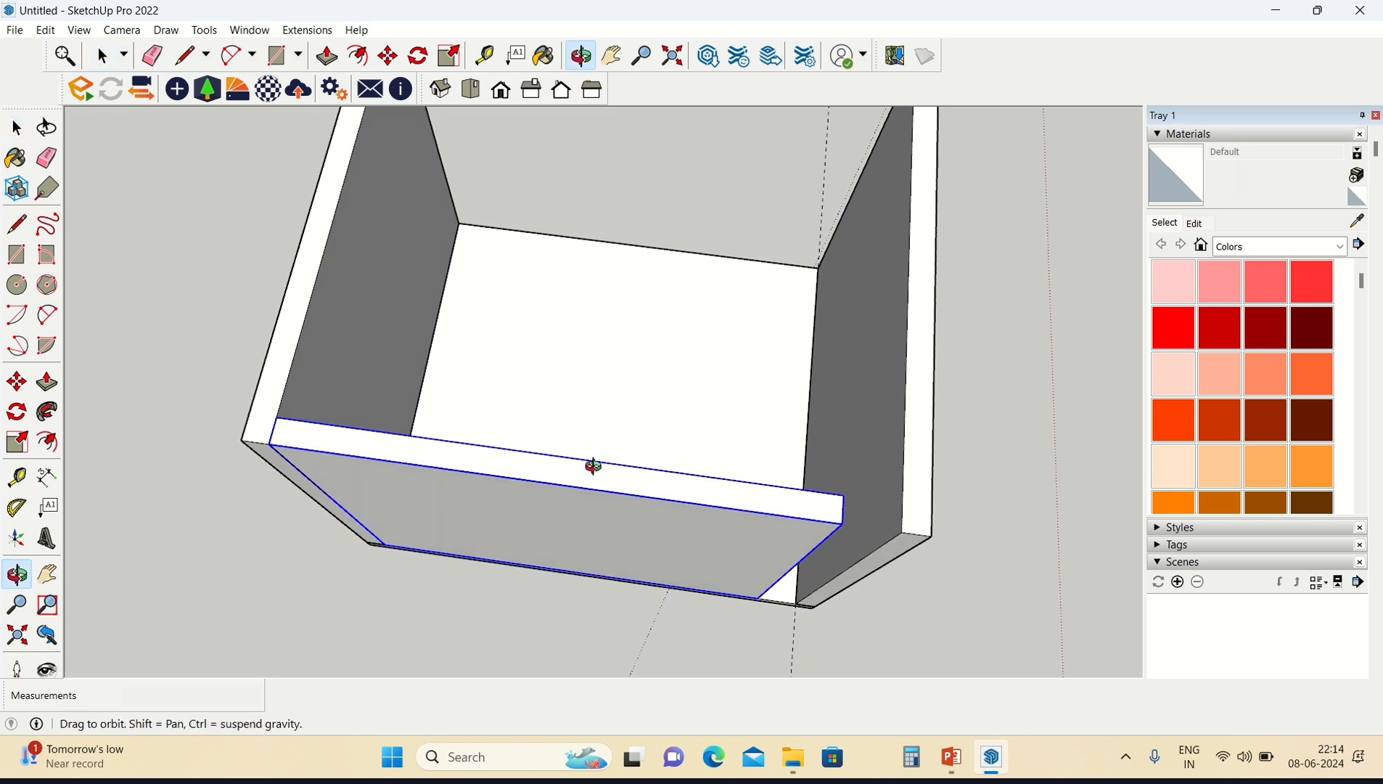
pyautogui.moveTo(592, 463); pyautogui.dragTo(423, 232, button='middle')
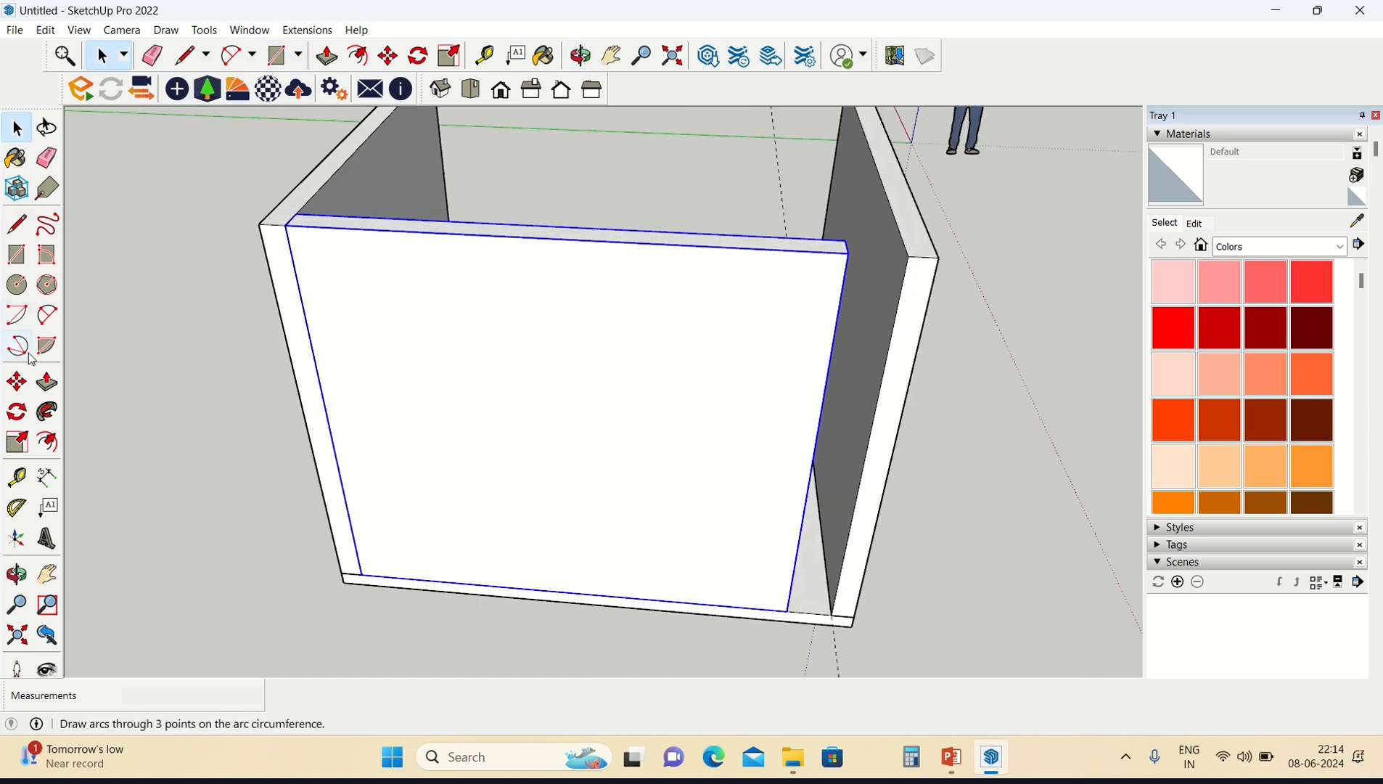
pyautogui.click(17, 477)
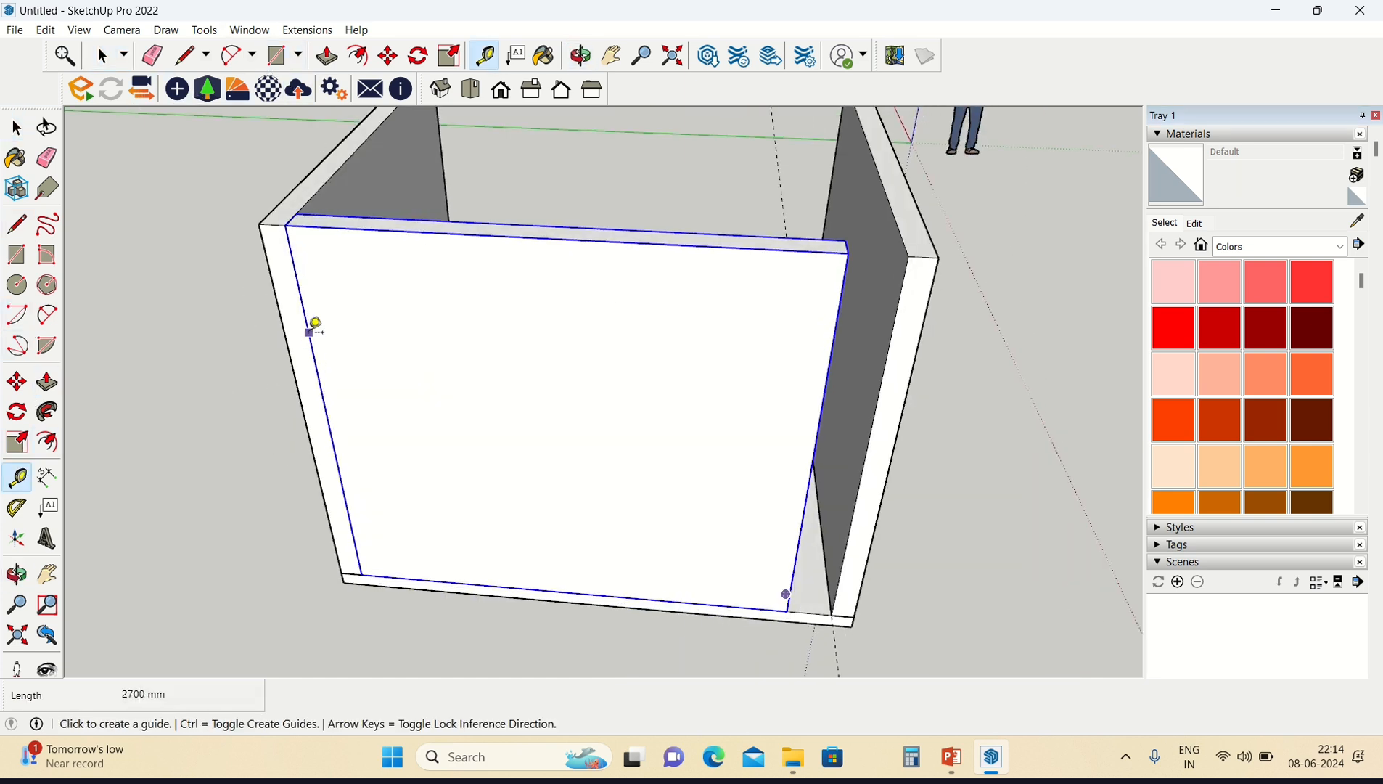
pyautogui.click(308, 331)
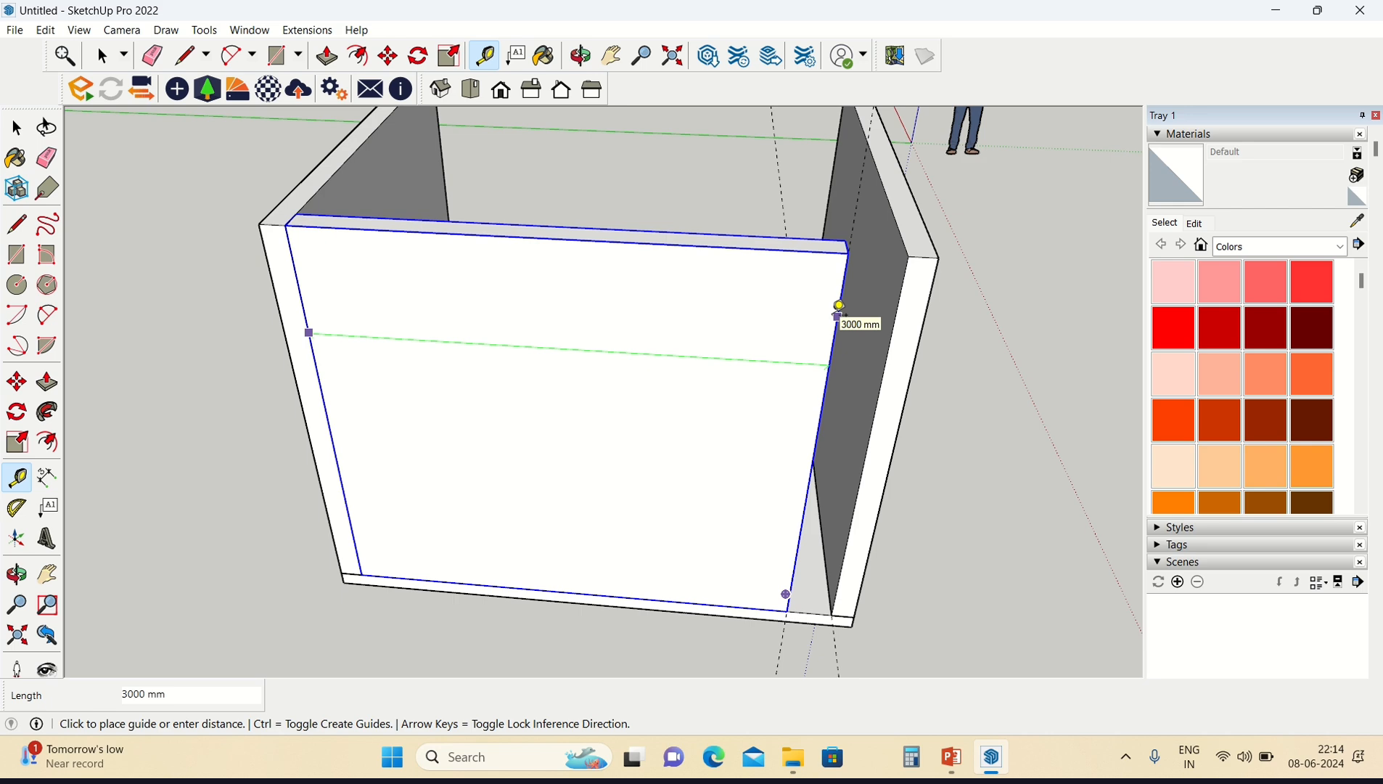
pyautogui.press('space')
# Step: Open the cross wall group and extend its free end face 300 mm to meet the opposite side wall's inner face
pyautogui.click(985, 373)
pyautogui.moveTo(984, 373); pyautogui.dragTo(611, 416, button='middle')
pyautogui.click(613, 418)
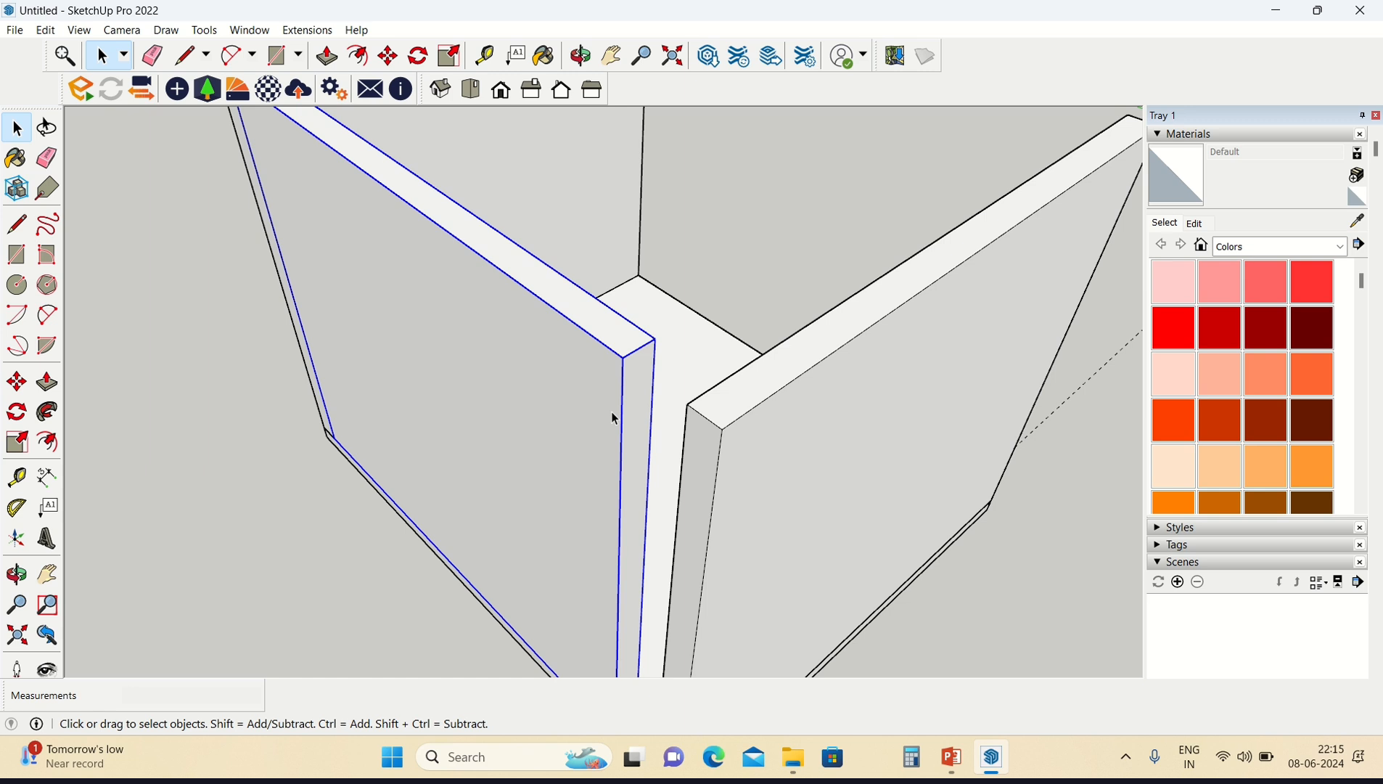
pyautogui.doubleClick(576, 351)
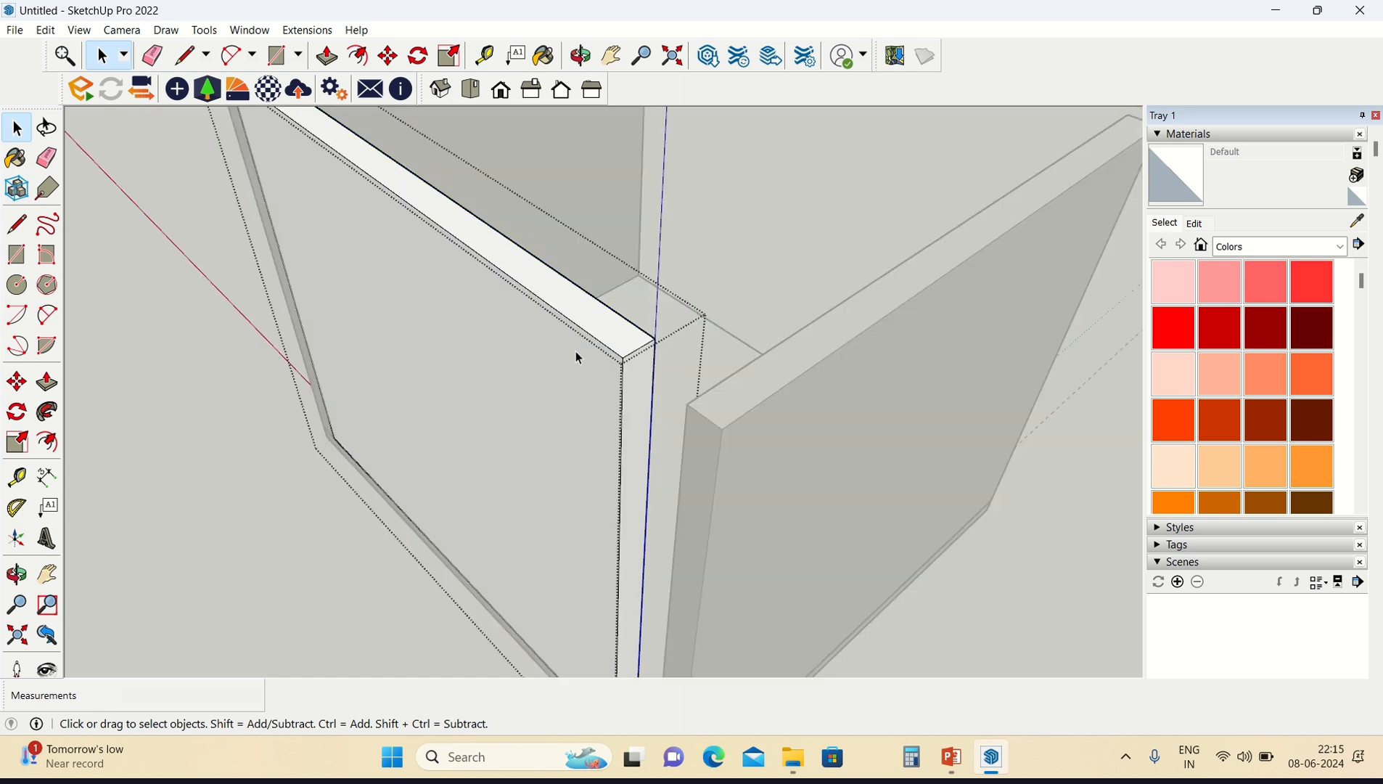
pyautogui.moveTo(577, 351); pyautogui.dragTo(639, 348, button='middle')
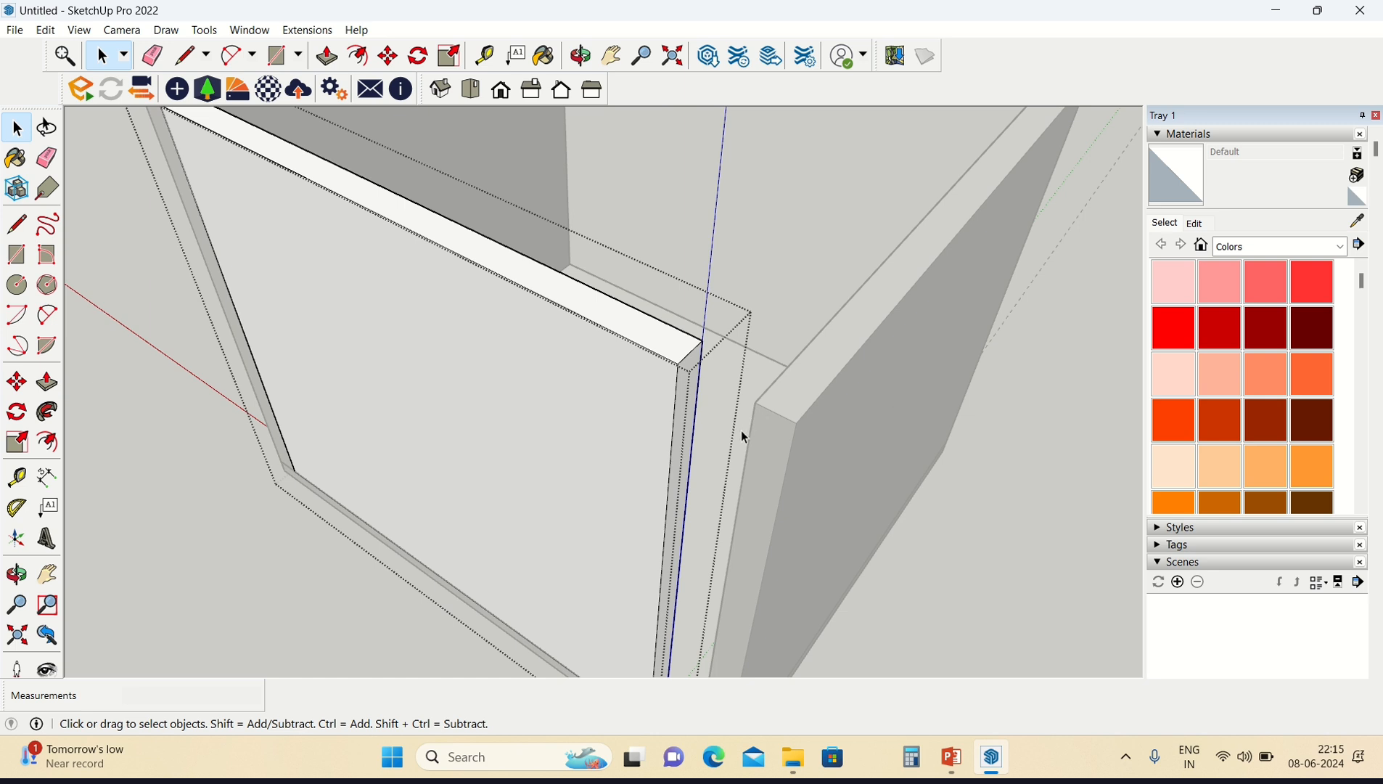
pyautogui.click(45, 383)
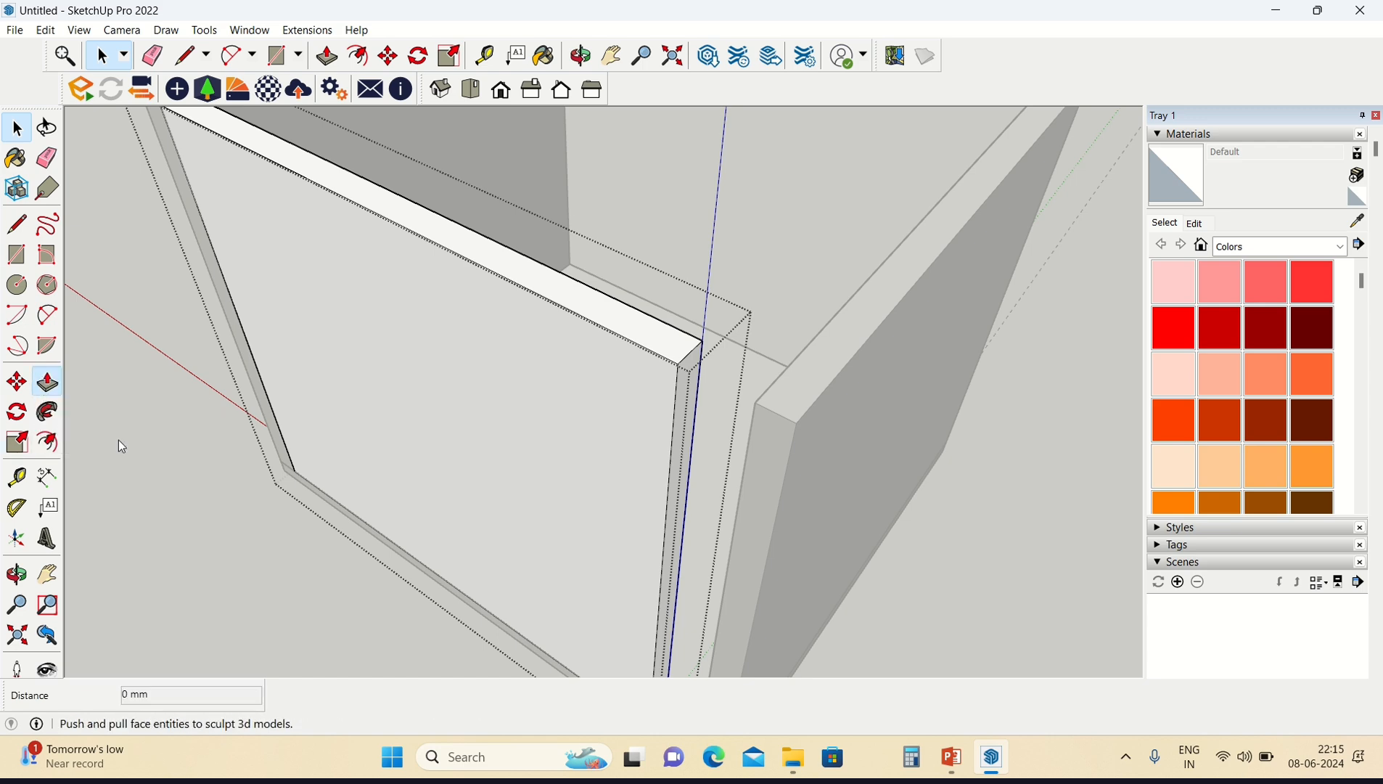
pyautogui.click(686, 398)
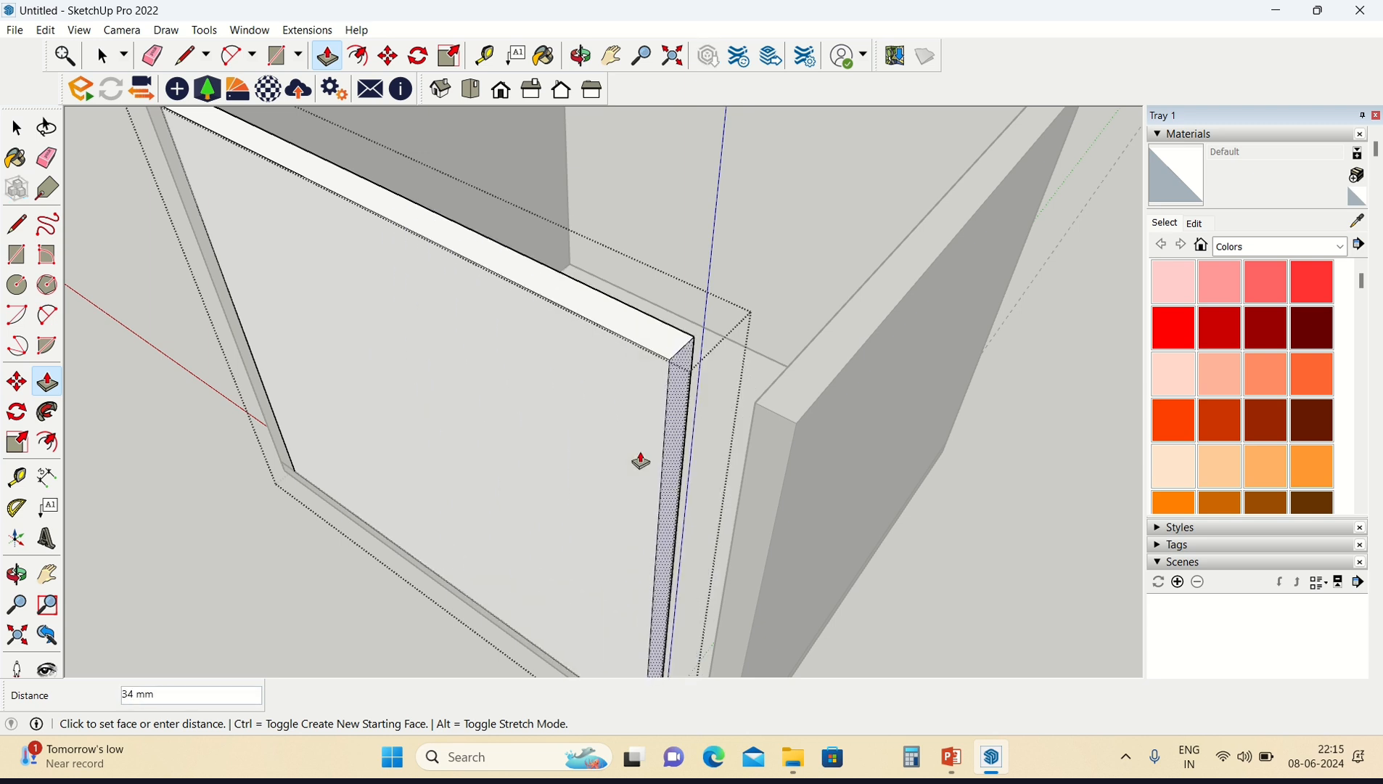
pyautogui.moveTo(423, 392); pyautogui.dragTo(800, 269, button='middle')
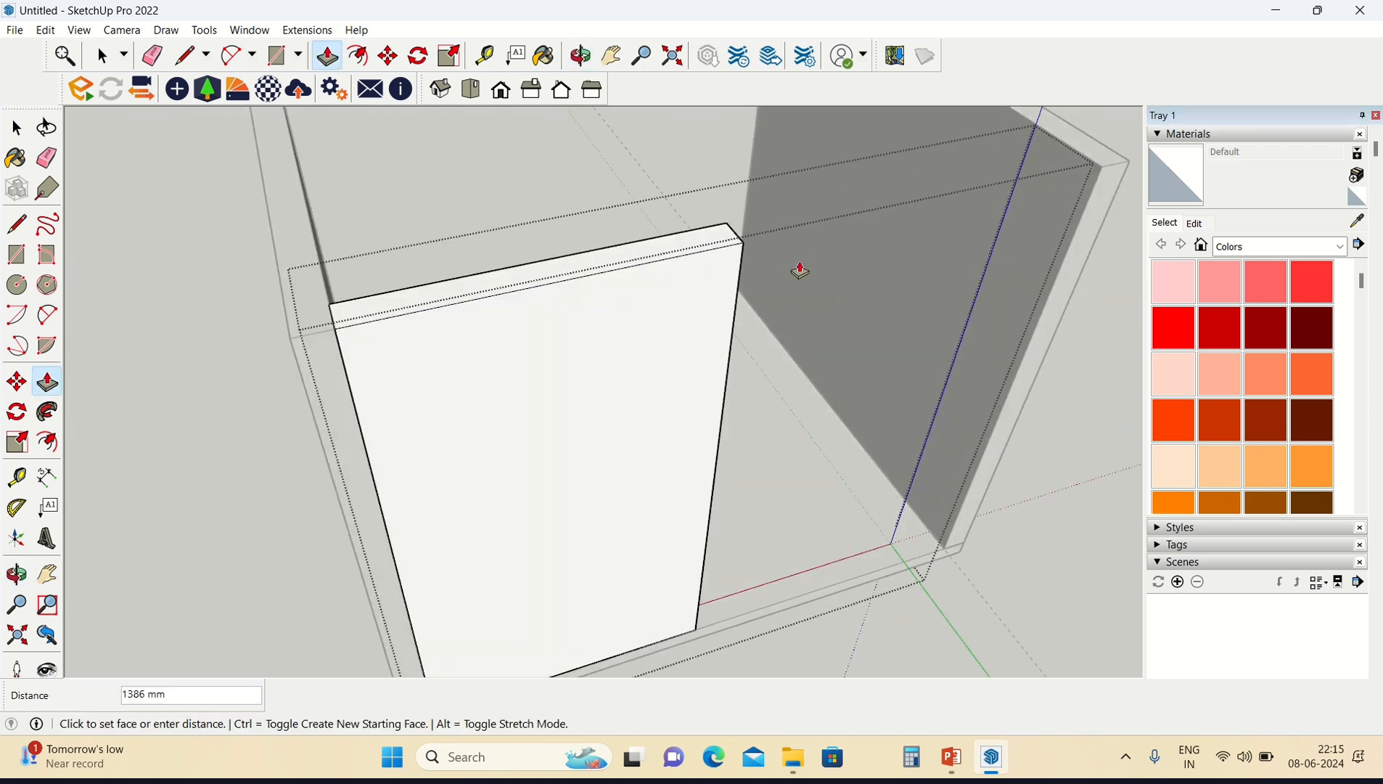
pyautogui.click(1048, 142)
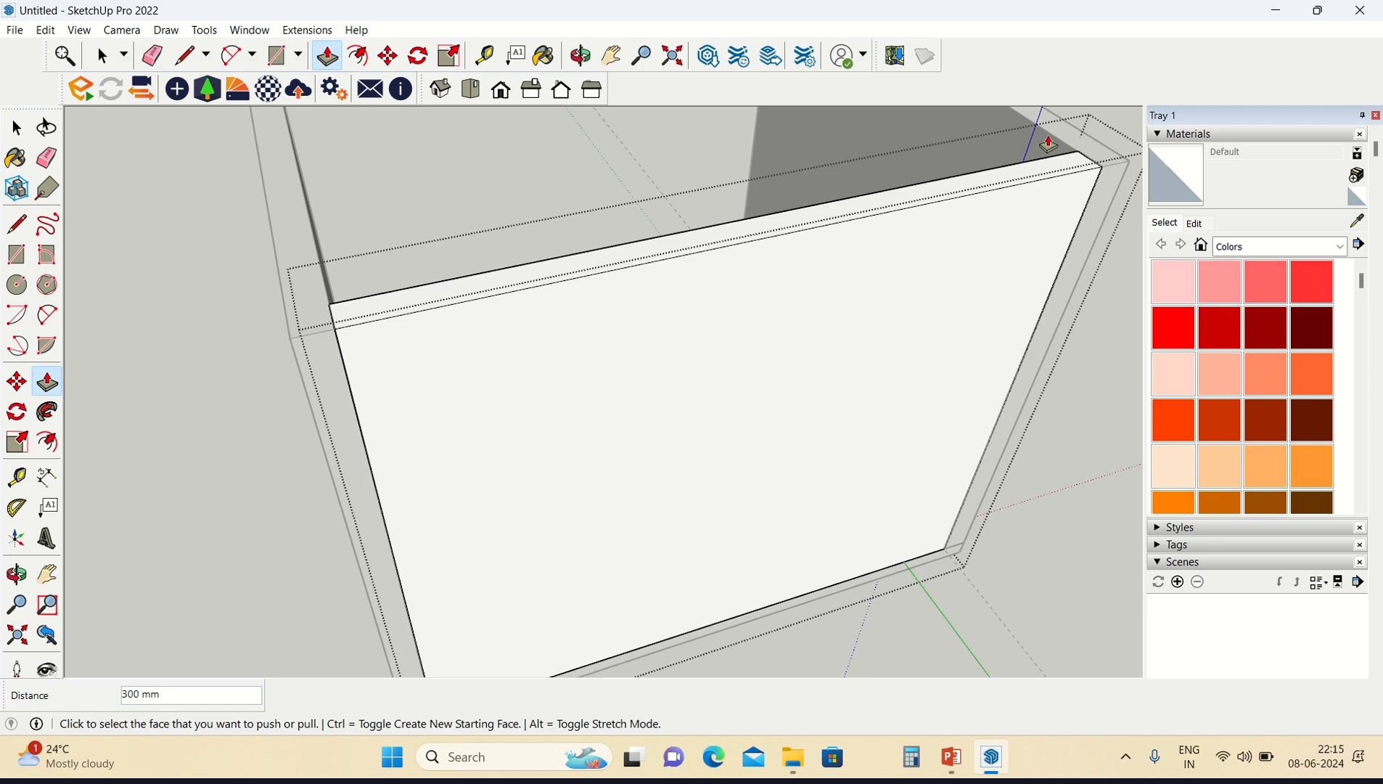
pyautogui.scroll(-5, 1048, 142)
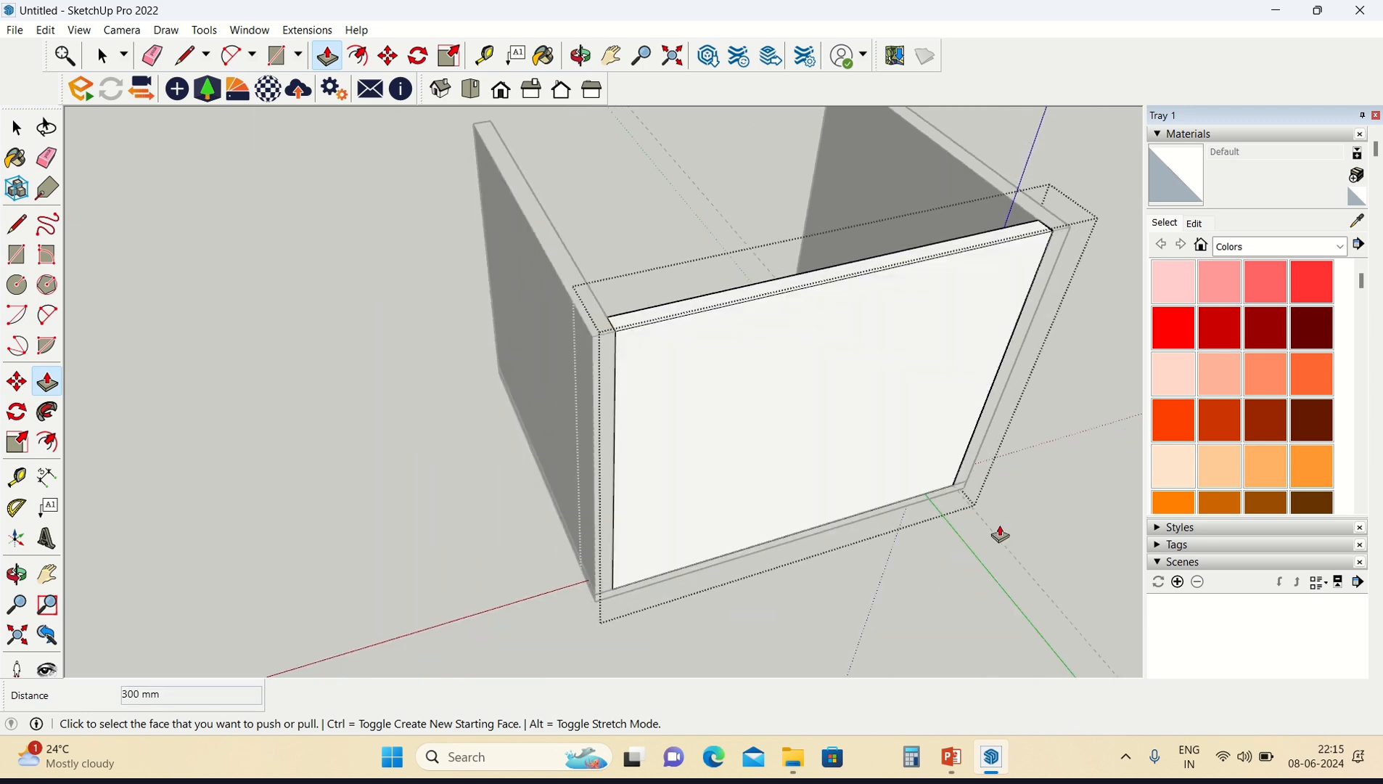
pyautogui.click(16, 128)
pyautogui.click(422, 349)
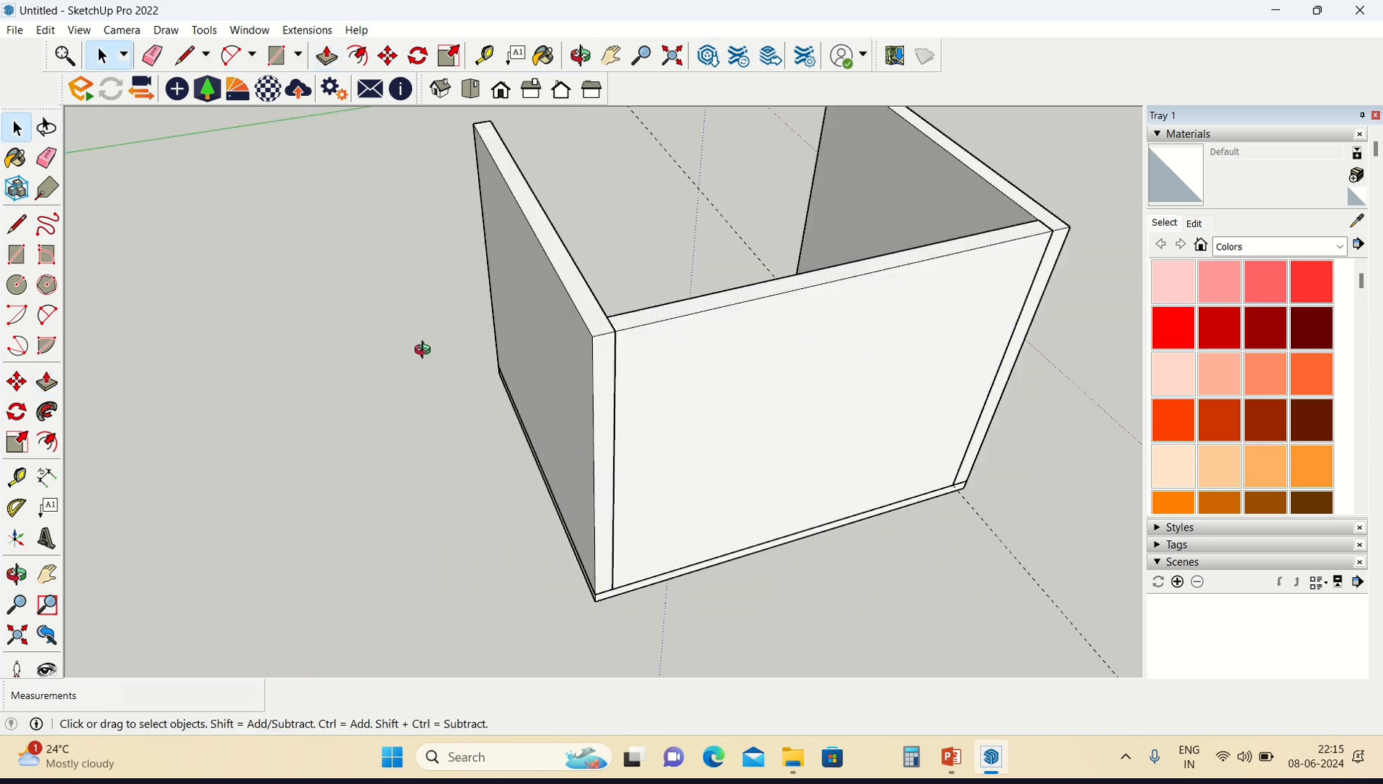
# Step: Measure the cross wall's height from its bottom inner edge to its top edge
pyautogui.moveTo(422, 349); pyautogui.dragTo(453, 392, button='middle')
pyautogui.scroll(5, 472, 441)
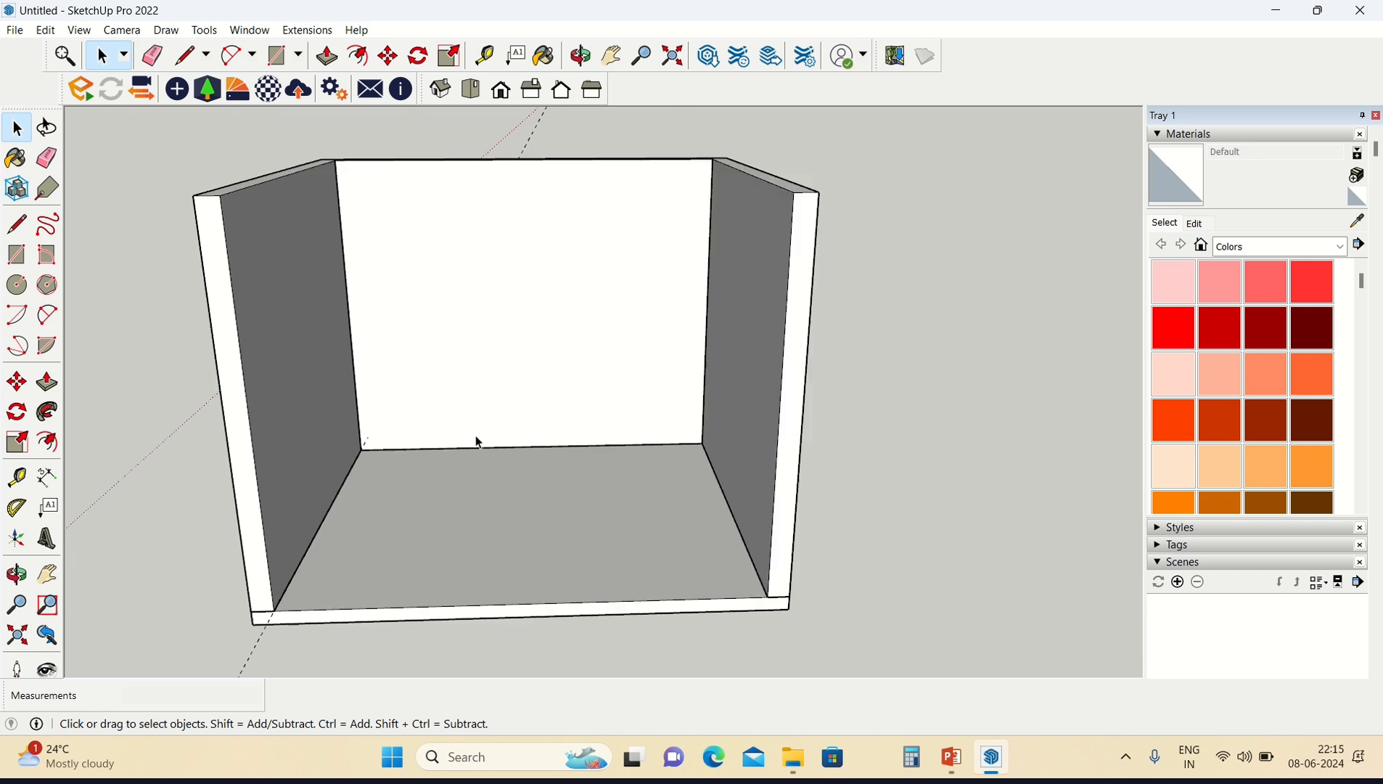
pyautogui.scroll(2, 478, 441)
pyautogui.moveTo(528, 373); pyautogui.dragTo(513, 536, button='middle')
pyautogui.scroll(2, 485, 302)
pyautogui.scroll(1, 486, 304)
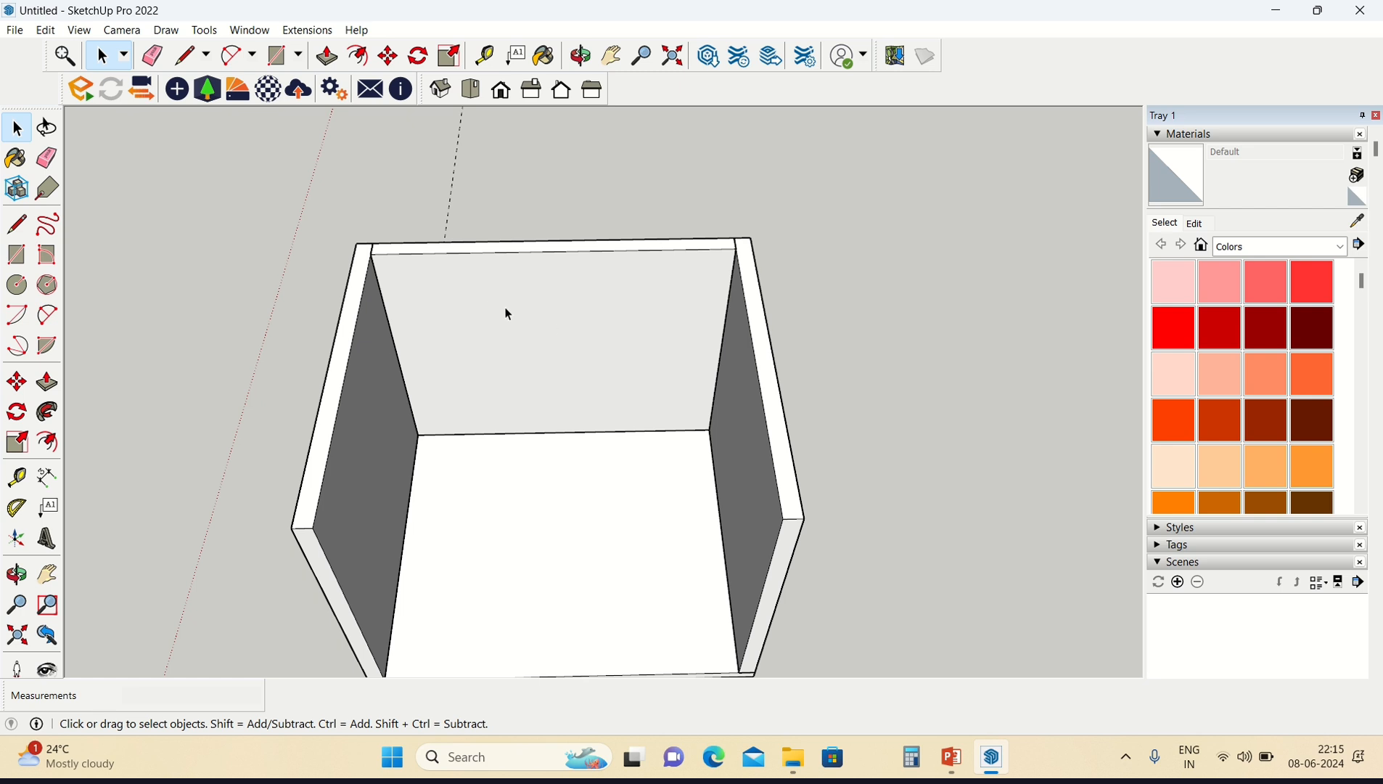
pyautogui.doubleClick(515, 304)
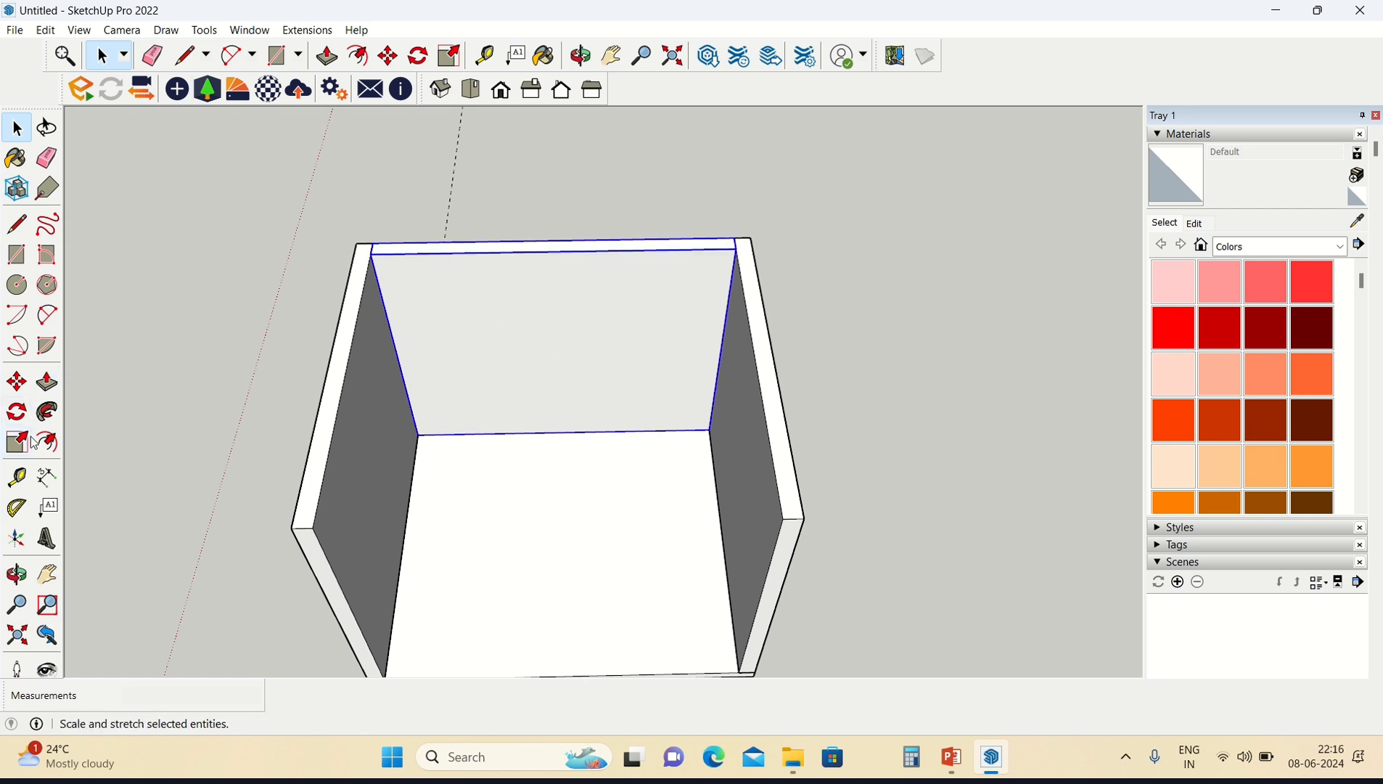
pyautogui.click(16, 476)
pyautogui.click(507, 433)
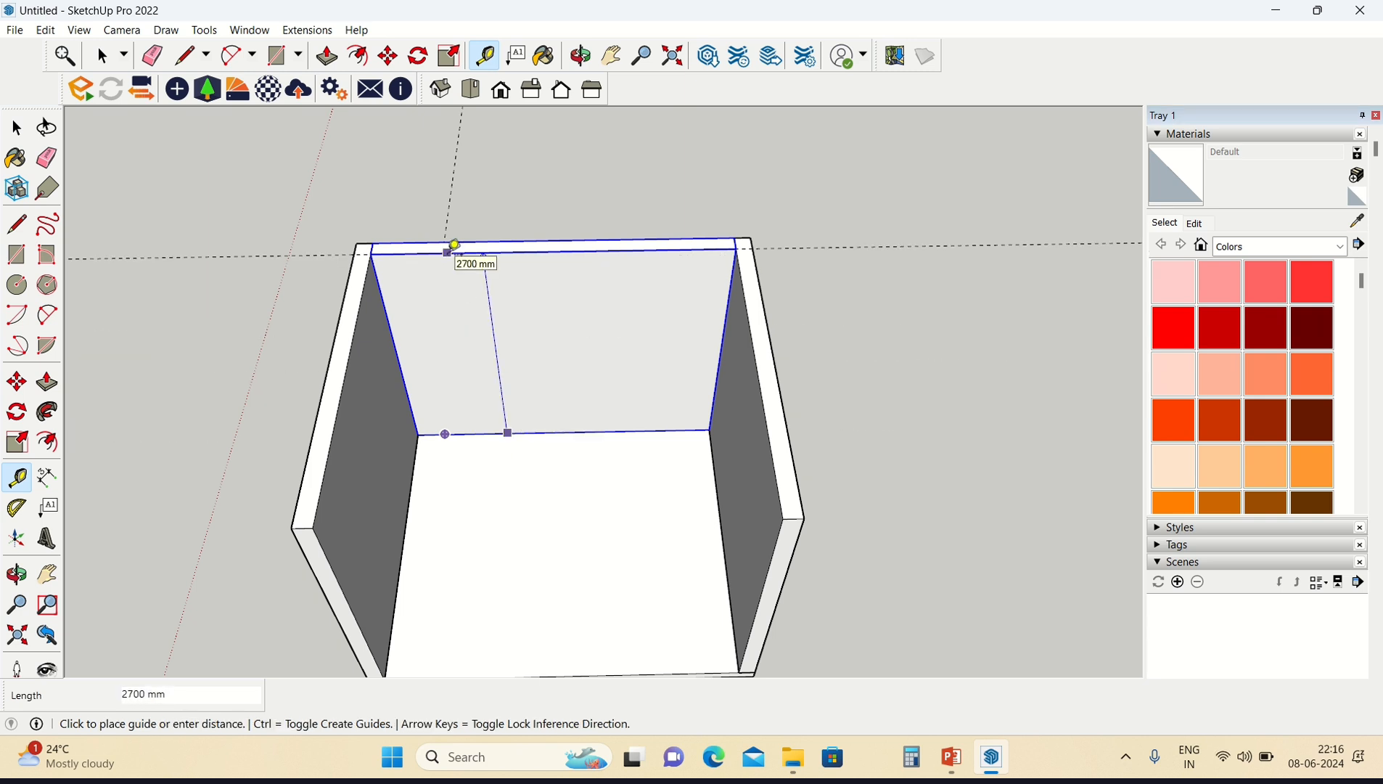
pyautogui.click(16, 128)
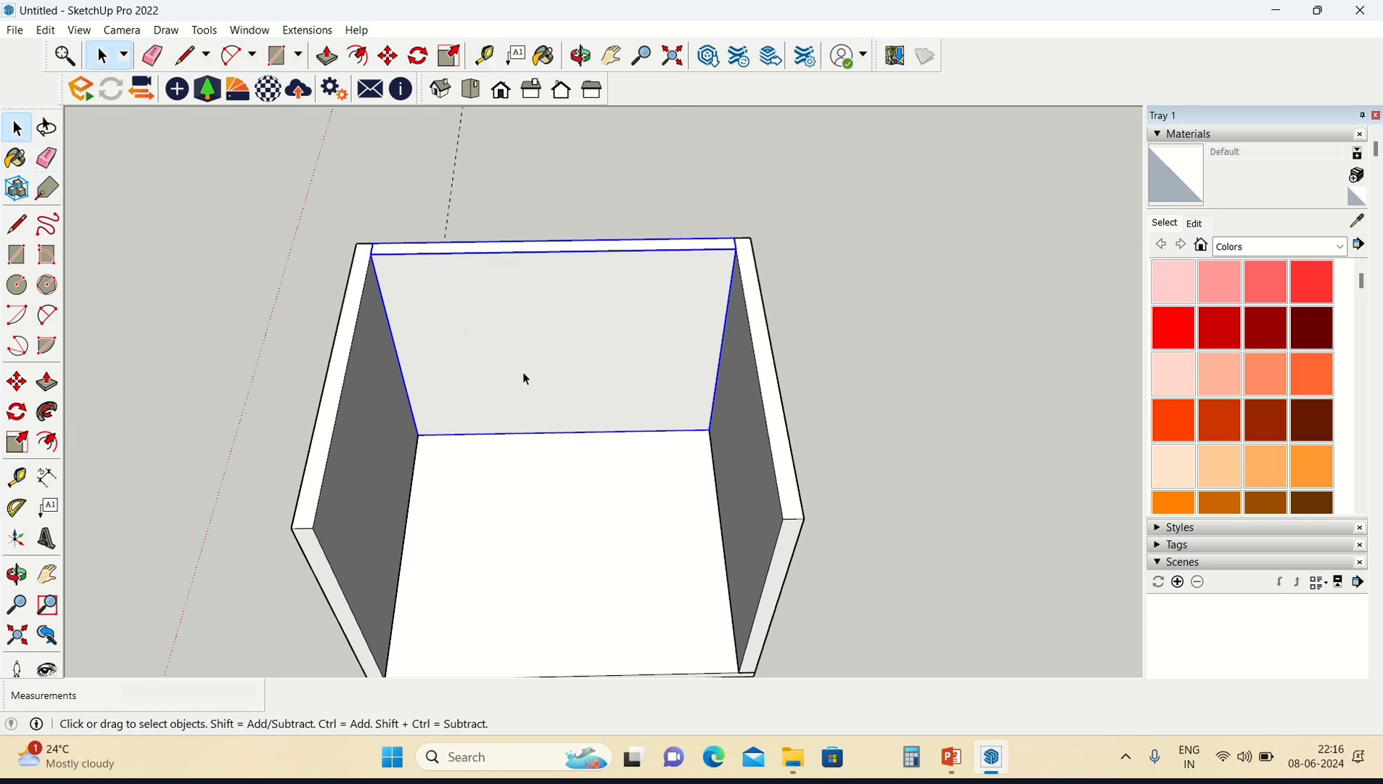
# Step: Open the side wall group beside the guide line and push/pull its top face up by 900 mm
pyautogui.moveTo(524, 371); pyautogui.dragTo(413, 290, button='middle')
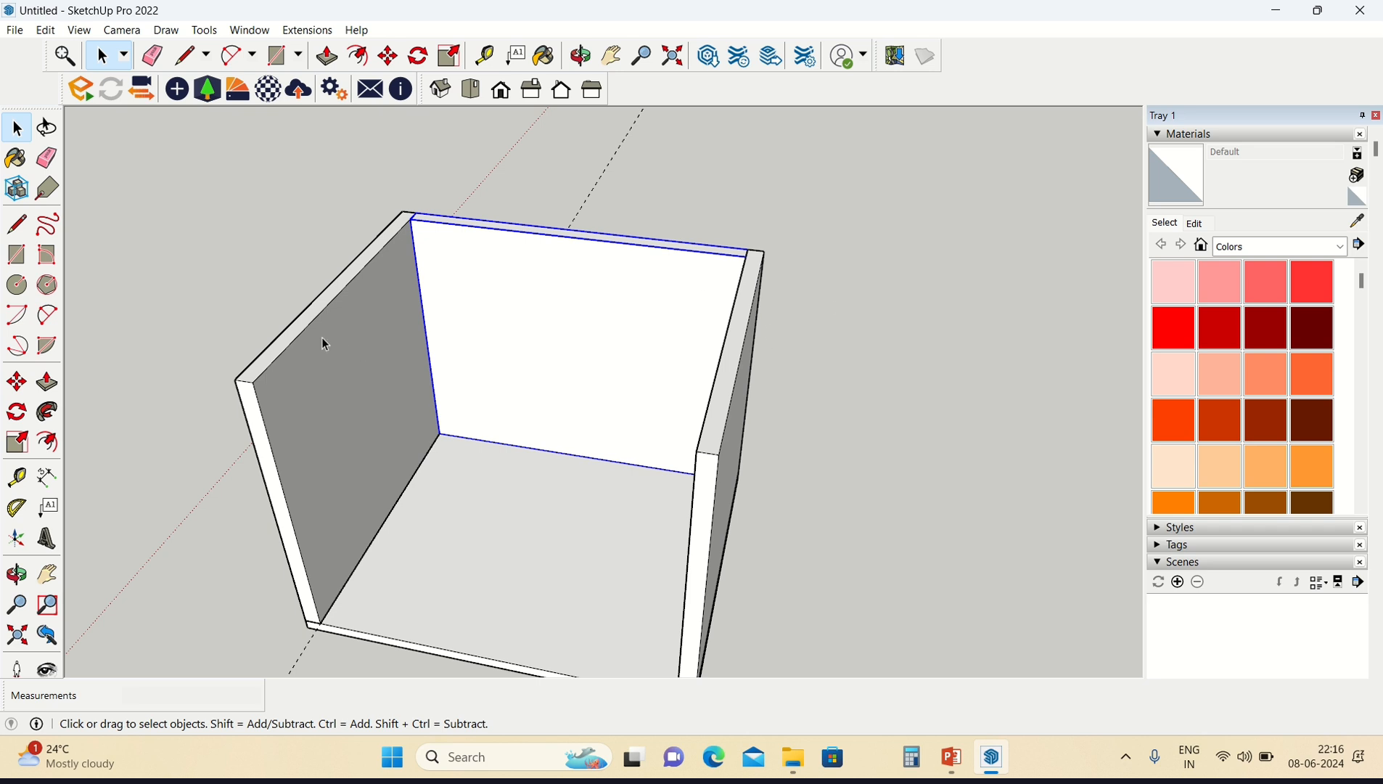
pyautogui.click(302, 361)
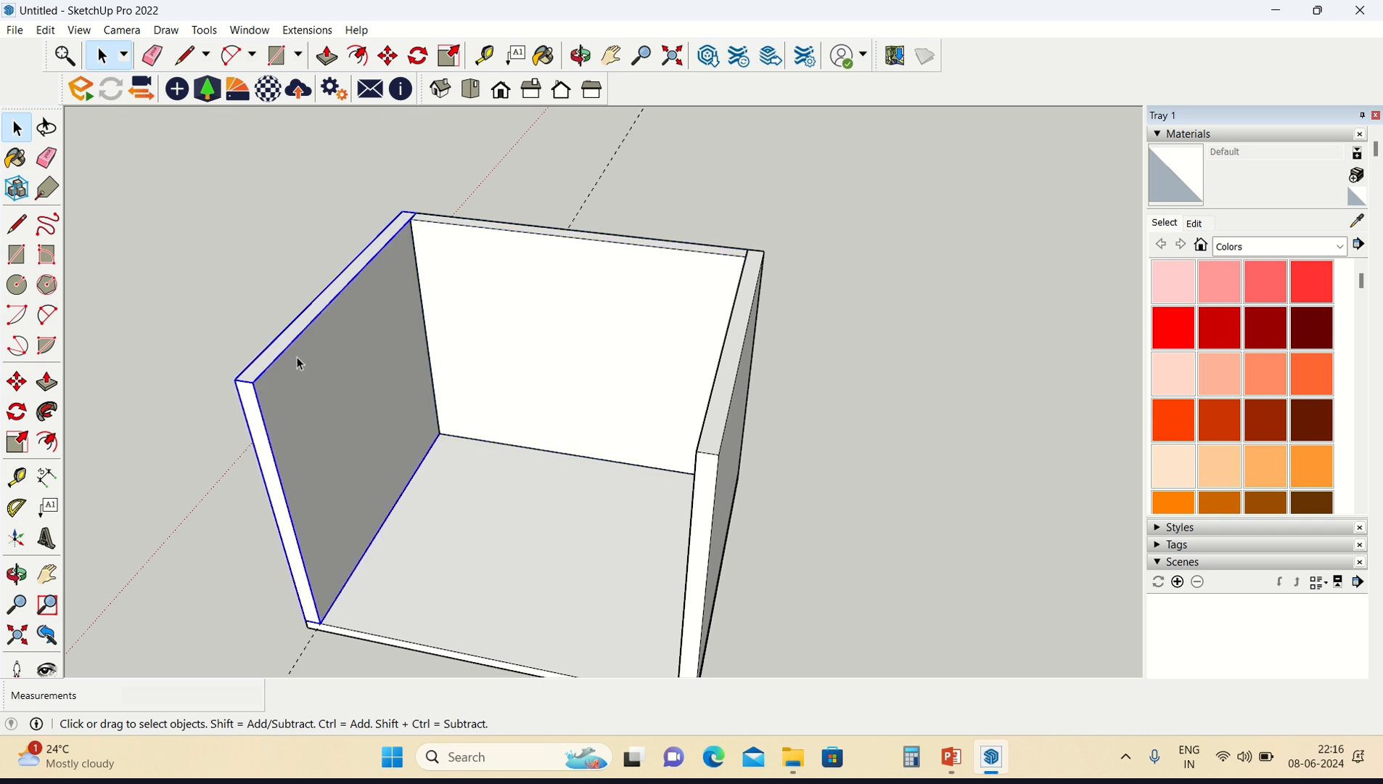
pyautogui.doubleClick(352, 347)
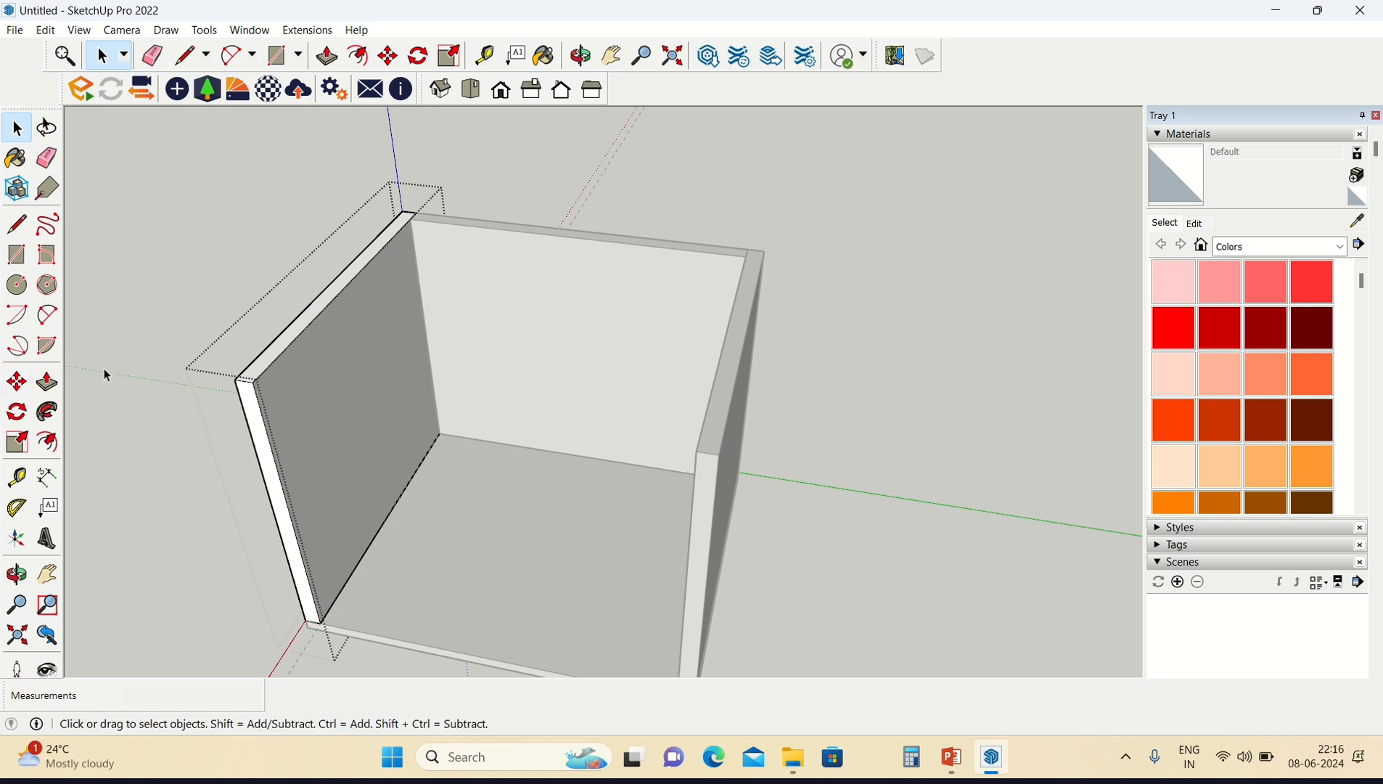
pyautogui.click(47, 386)
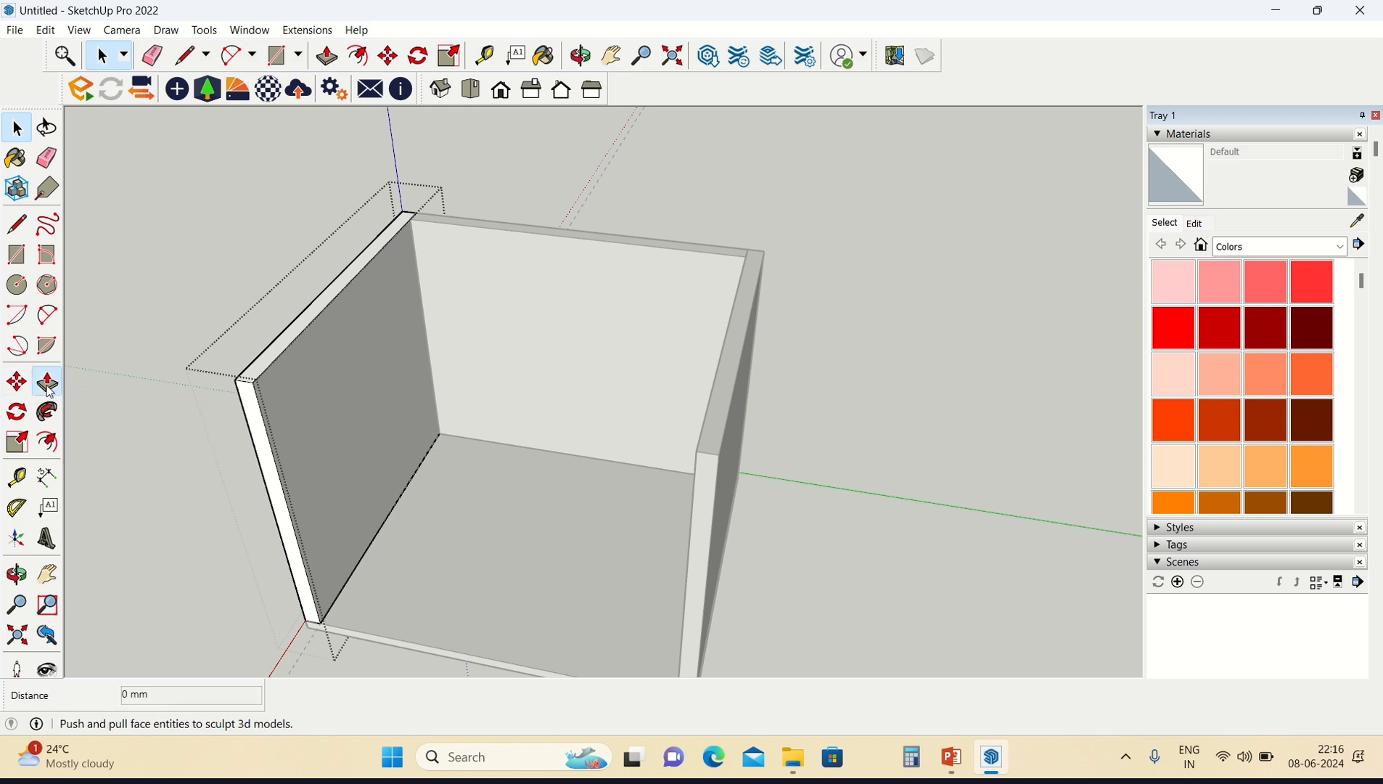
pyautogui.click(278, 360)
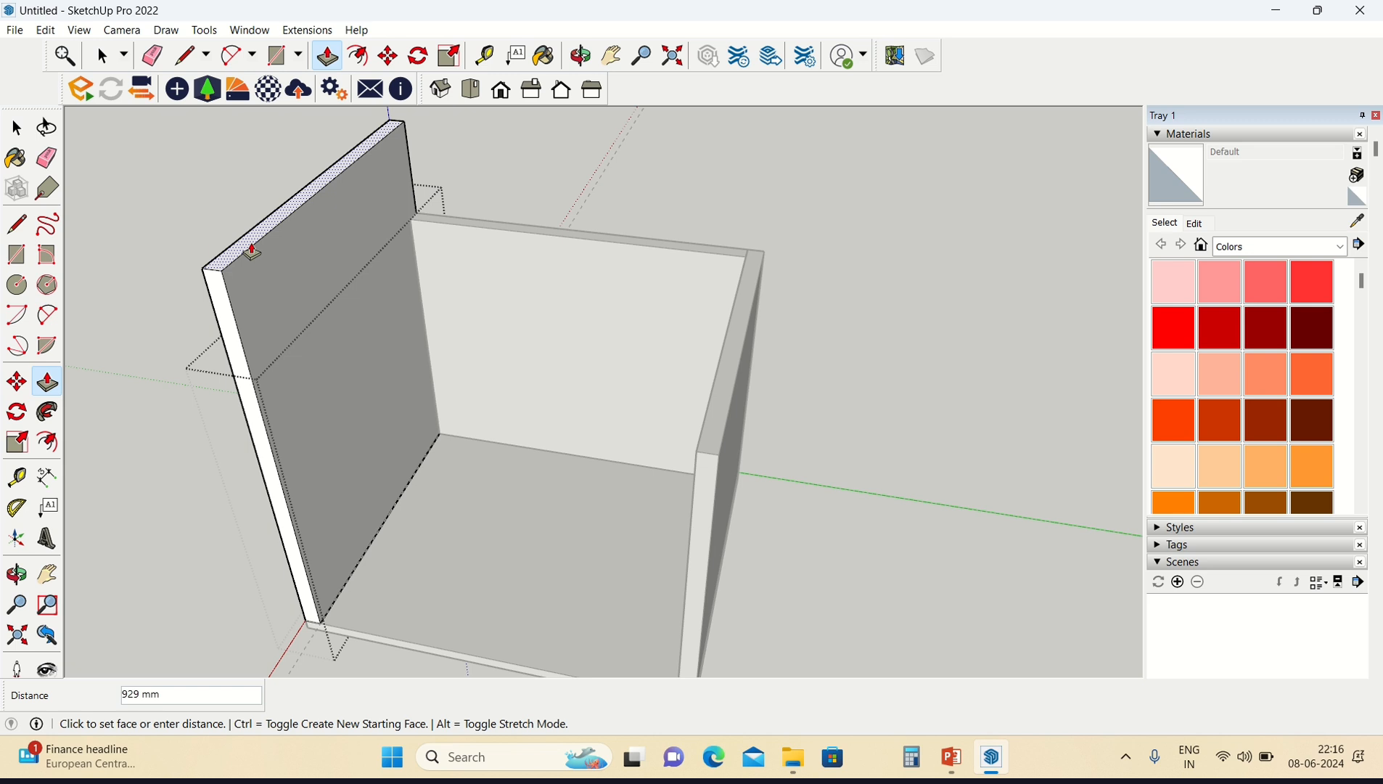
pyautogui.write('900')
pyautogui.press('Return')
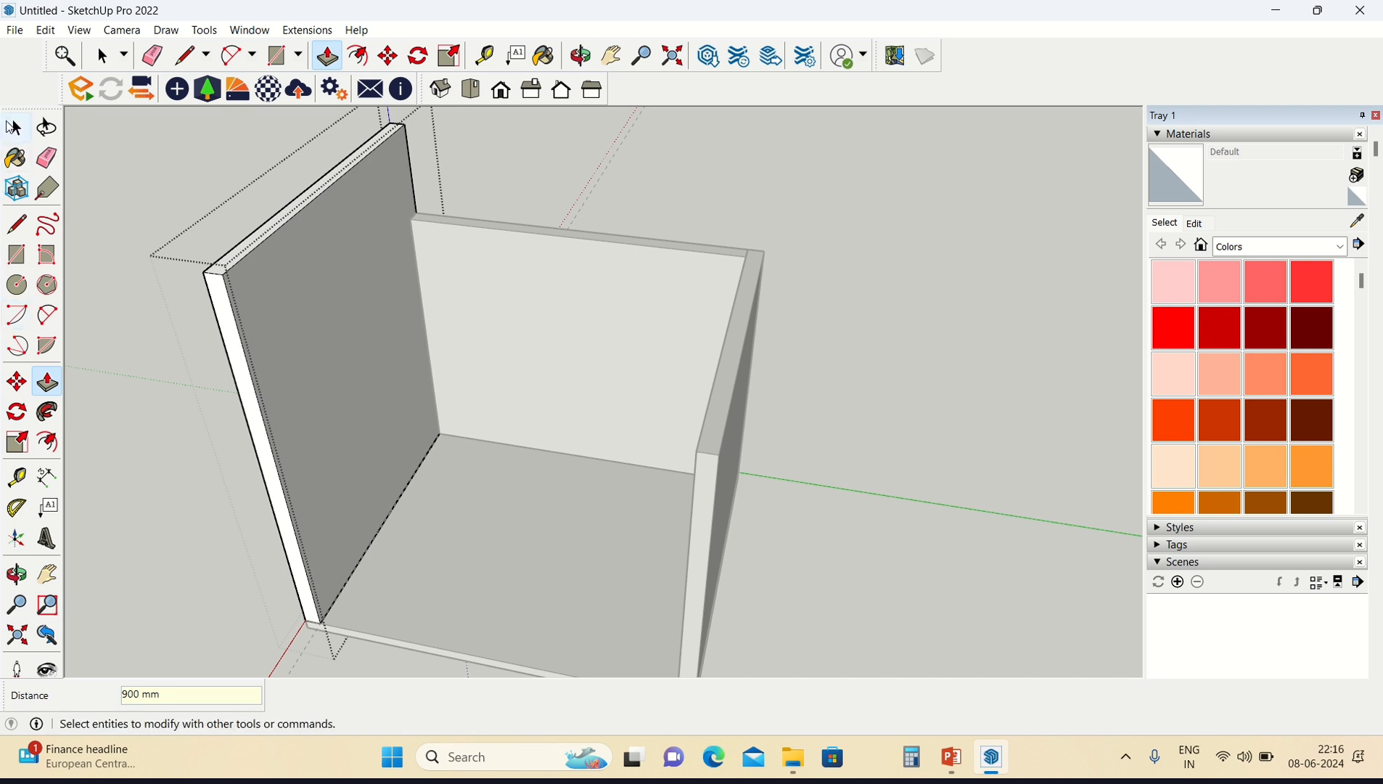
pyautogui.press('space')
# Step: Raise the cross wall's top face by the same 900 mm inside its group, then close the group
pyautogui.moveTo(592, 179); pyautogui.dragTo(468, 274, button='middle')
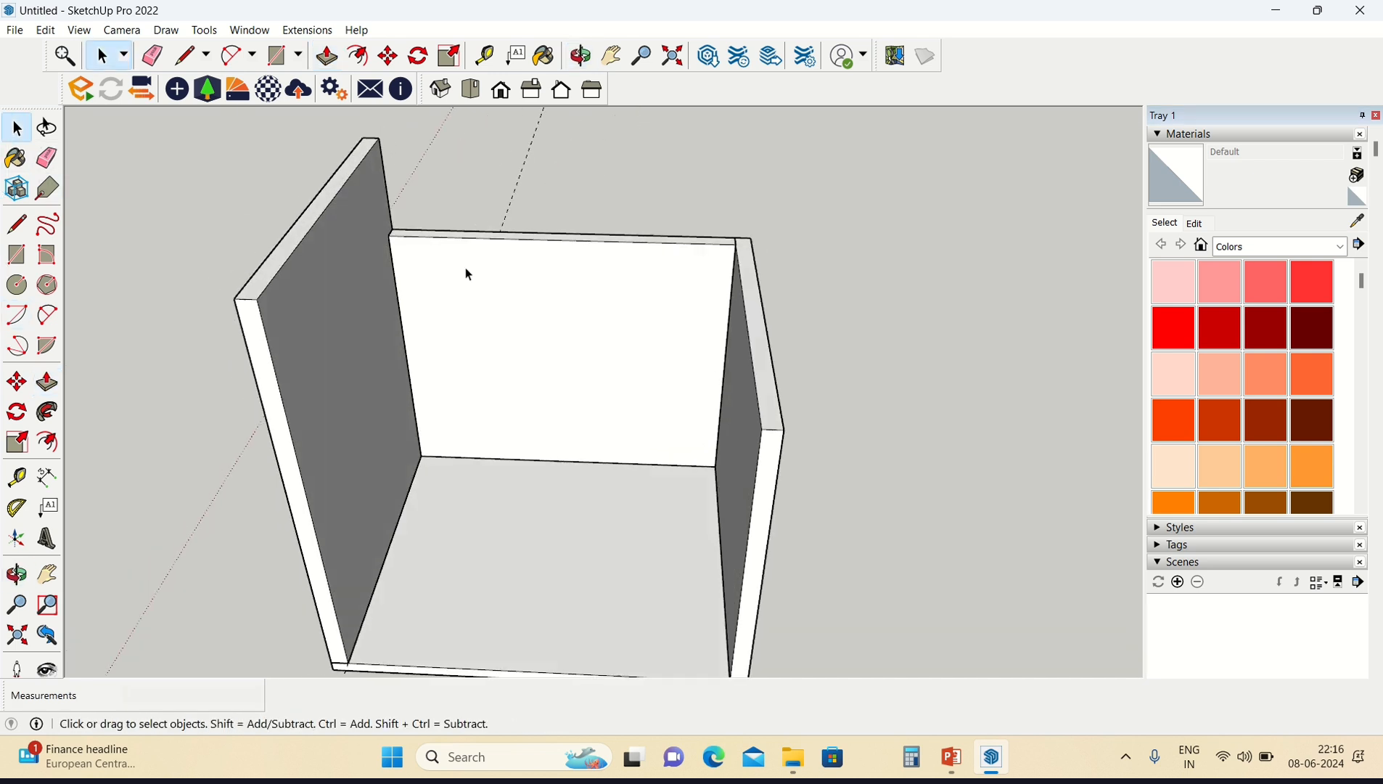
pyautogui.doubleClick(464, 279)
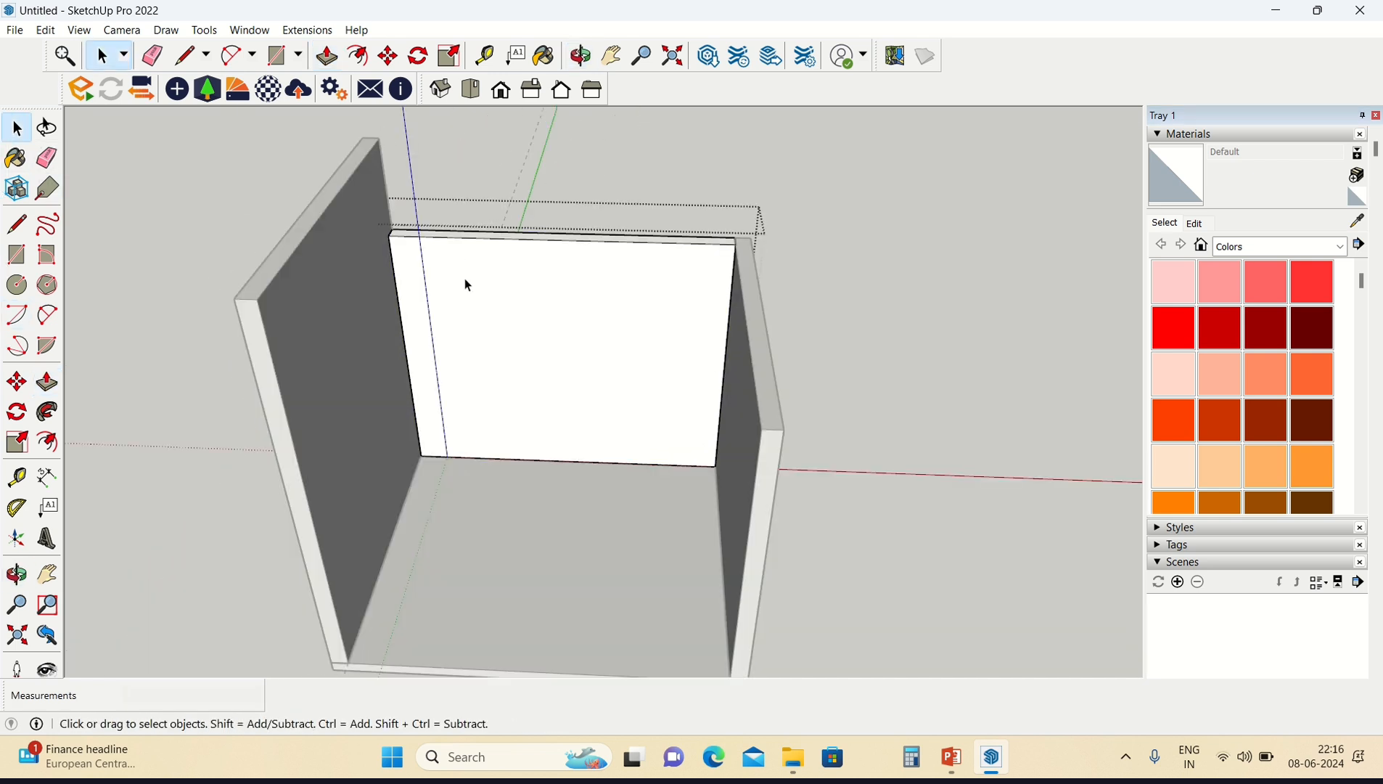
pyautogui.scroll(2, 465, 278)
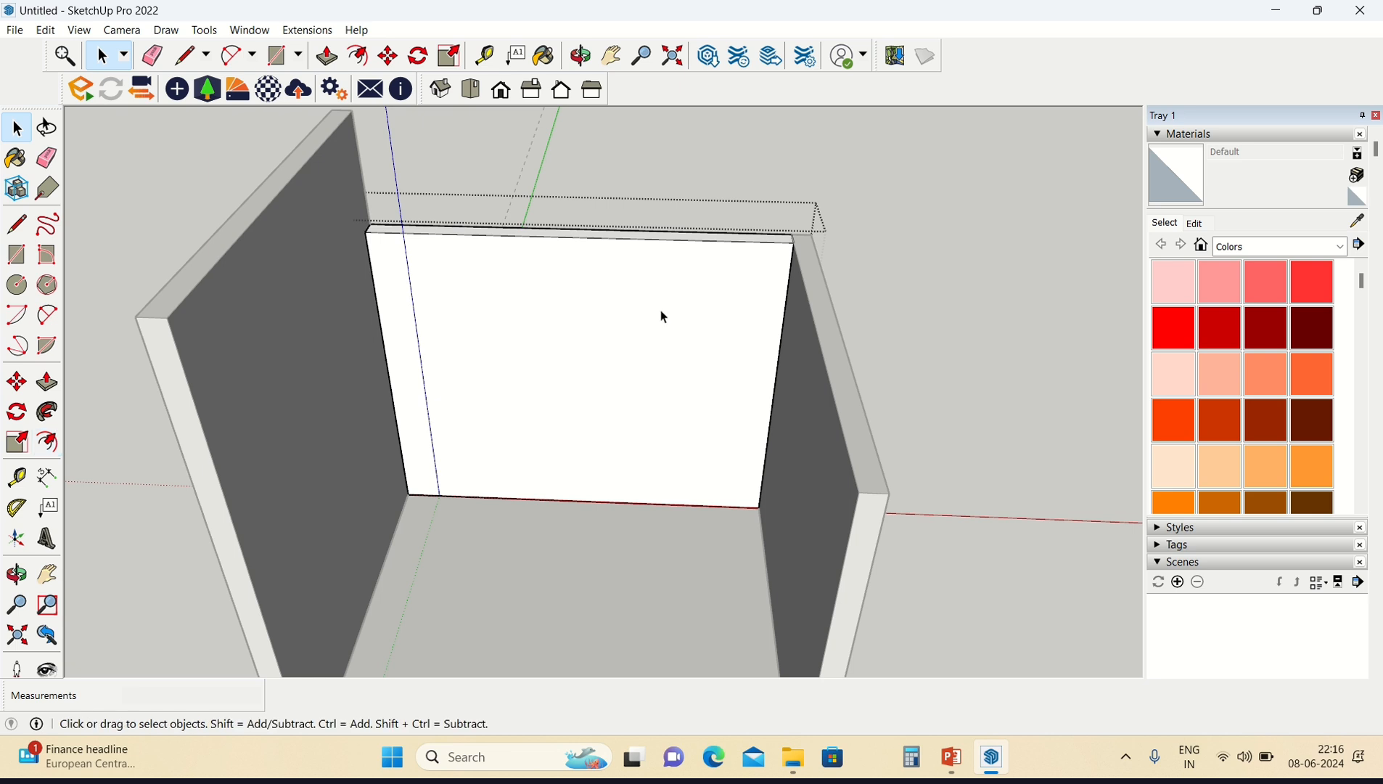
pyautogui.click(48, 383)
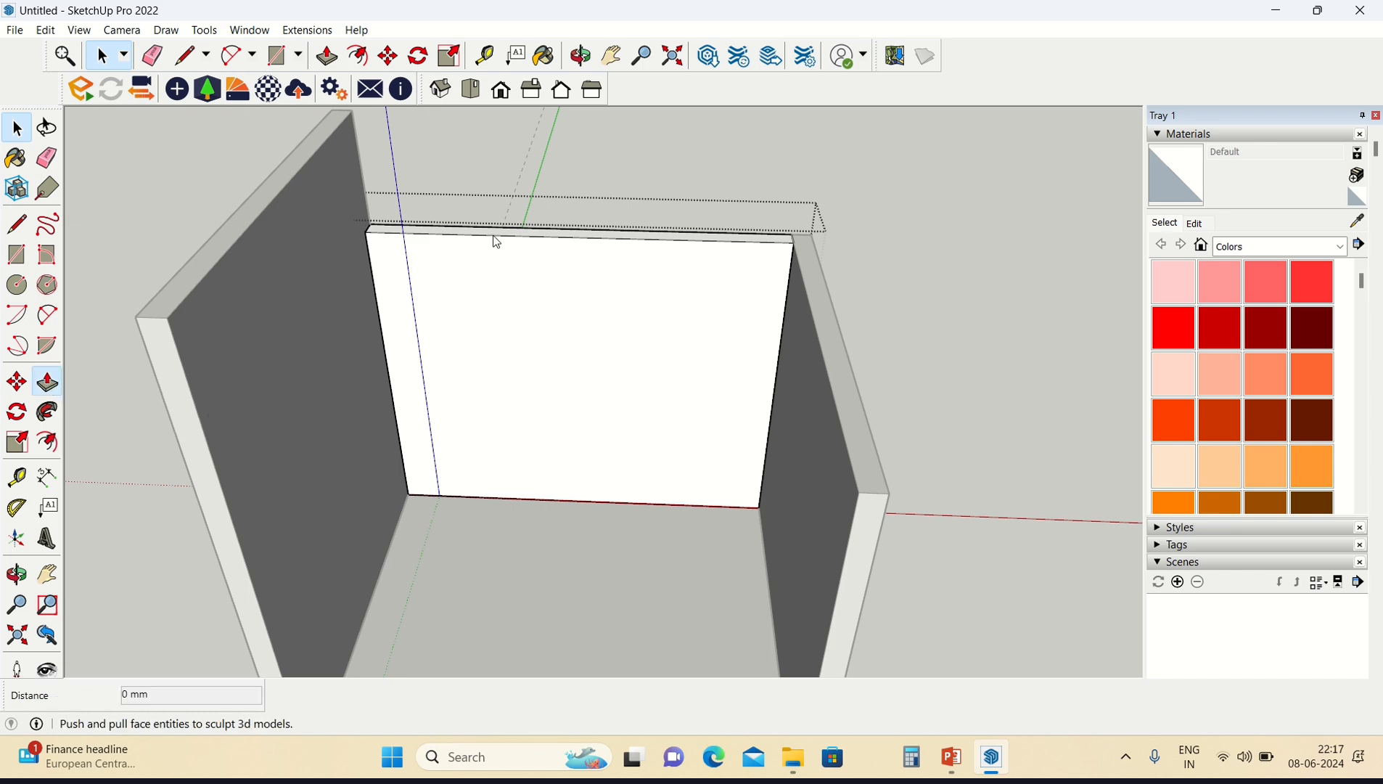
pyautogui.moveTo(490, 320); pyautogui.dragTo(445, 454, button='middle')
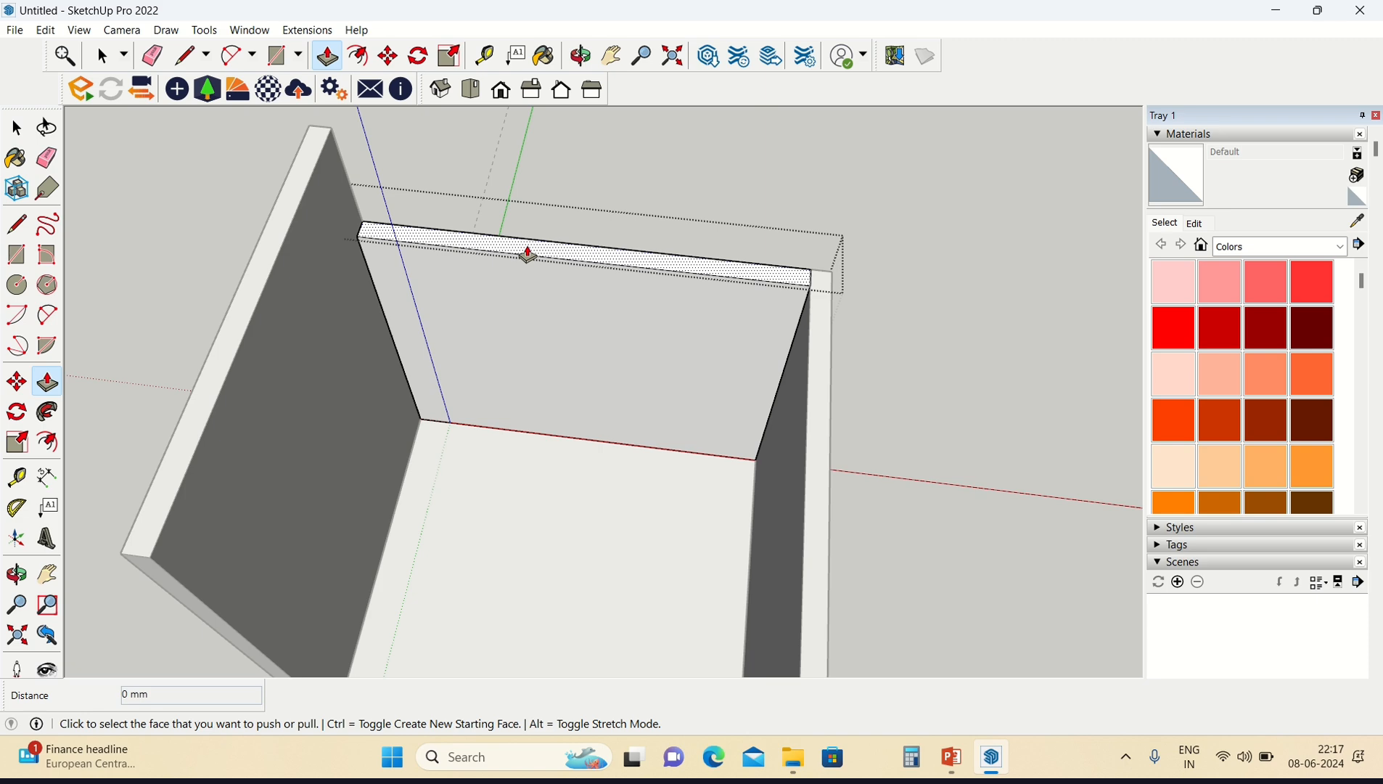
pyautogui.doubleClick(527, 254)
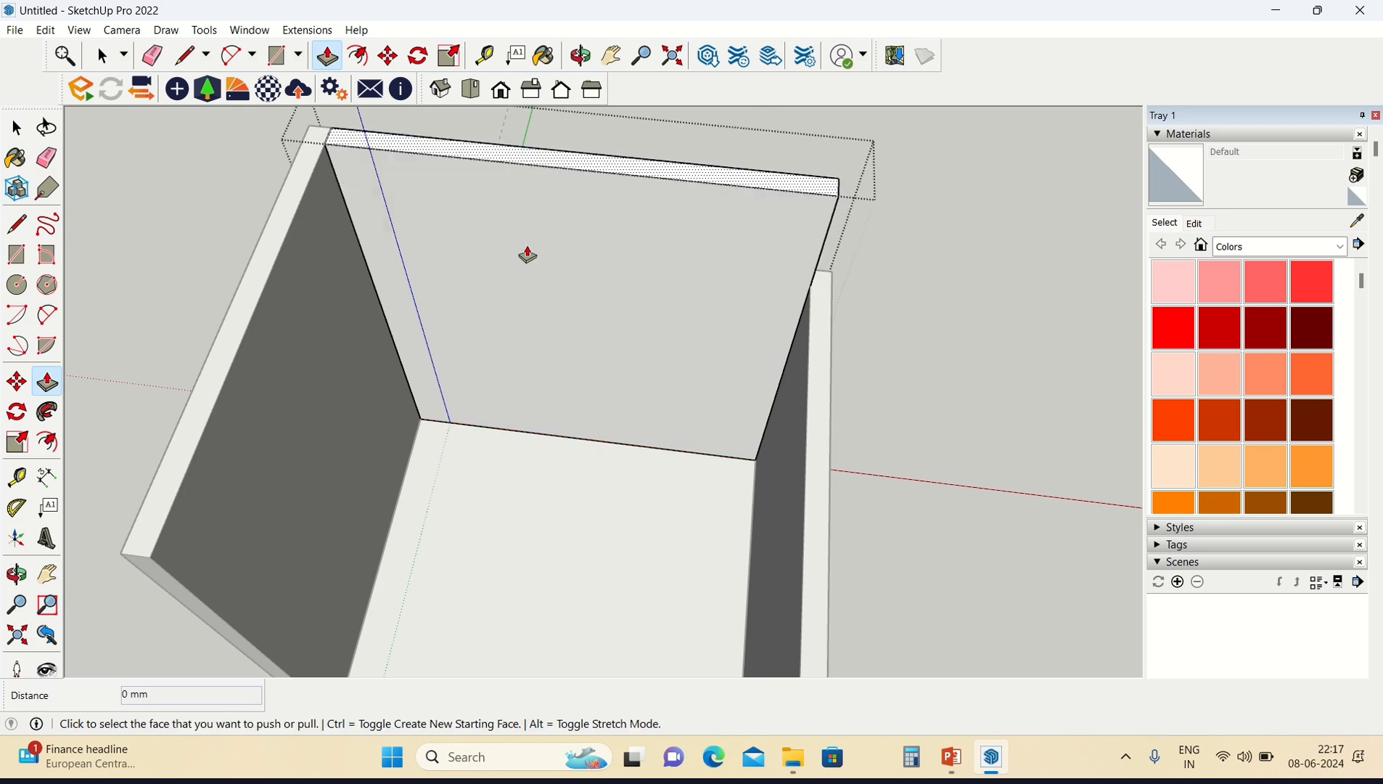
pyautogui.press('space')
pyautogui.click(621, 257)
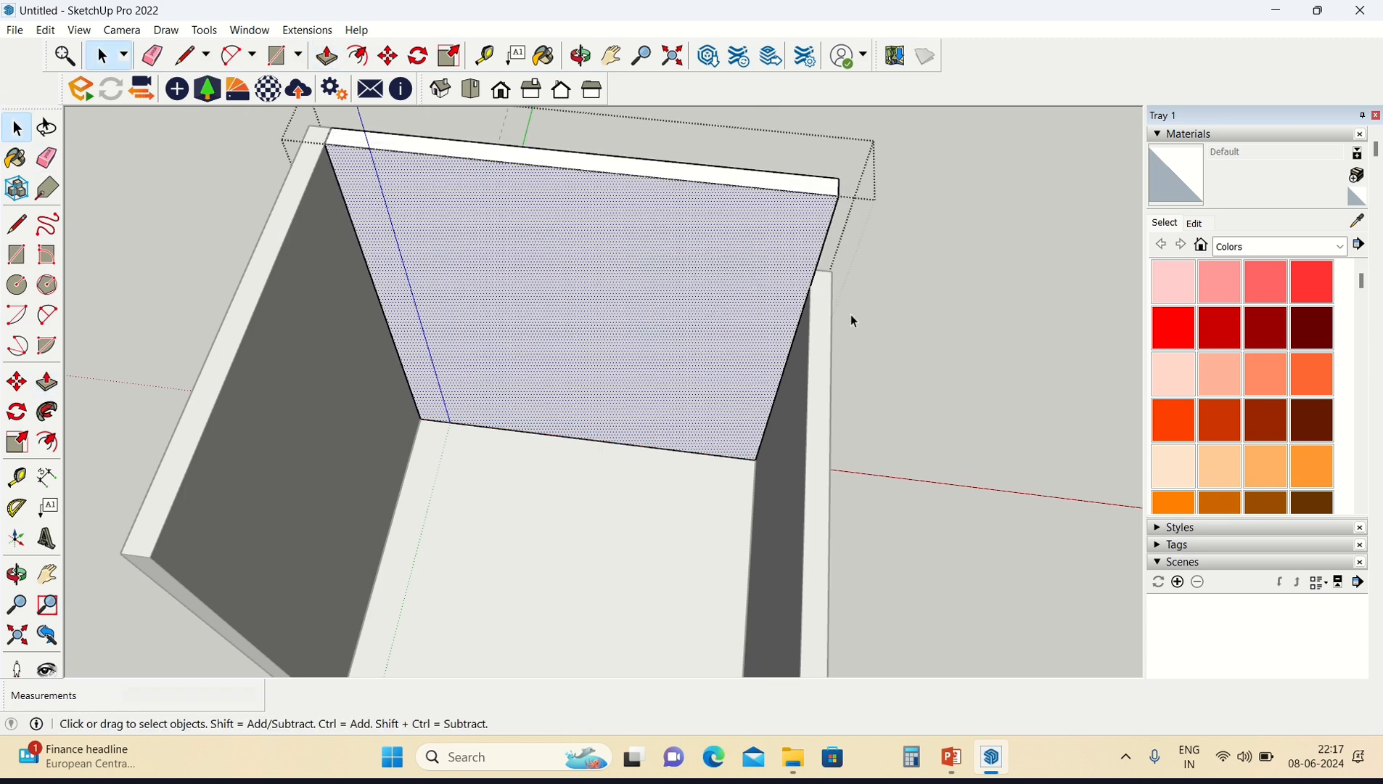
pyautogui.click(843, 324)
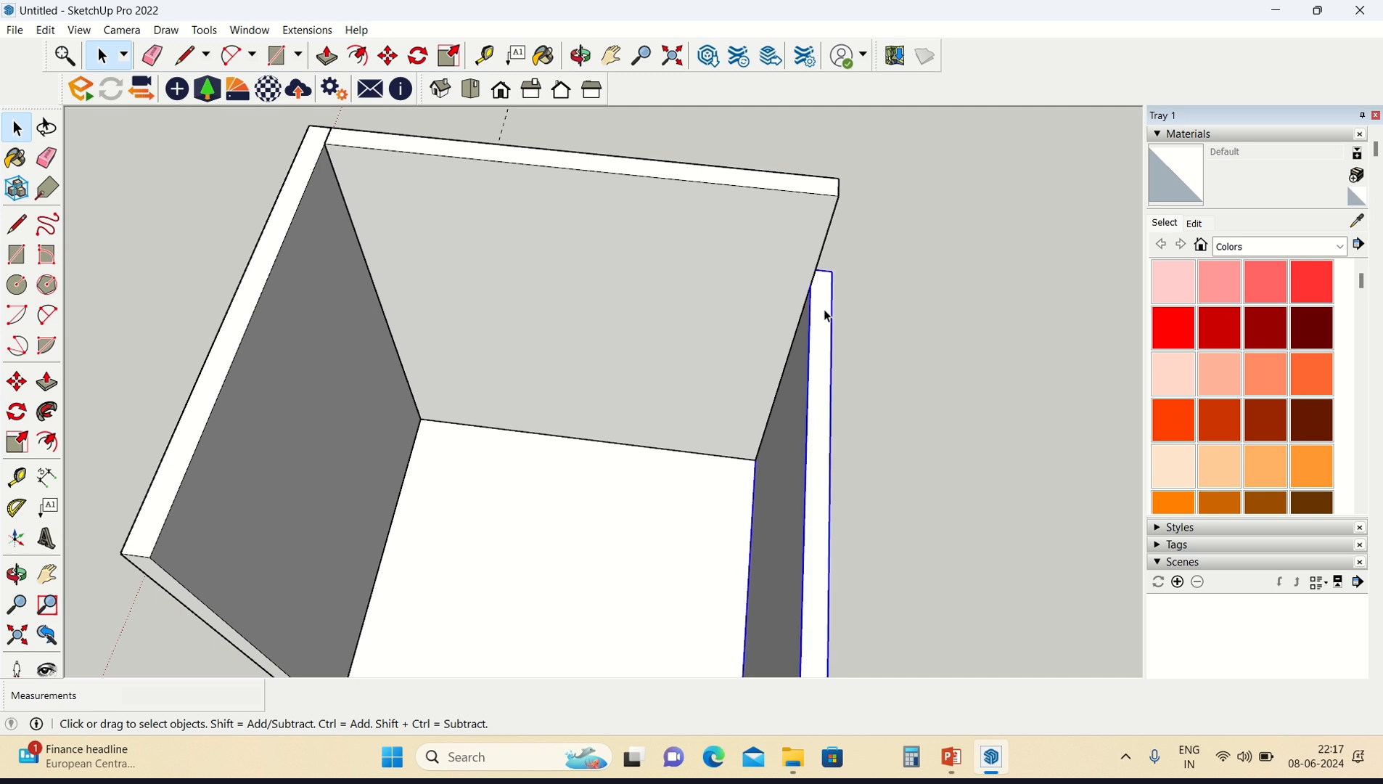
# Step: Open the remaining lower side wall group and raise its top face by the same 900 mm
pyautogui.doubleClick(828, 317)
pyautogui.moveTo(827, 317); pyautogui.dragTo(970, 317, button='middle')
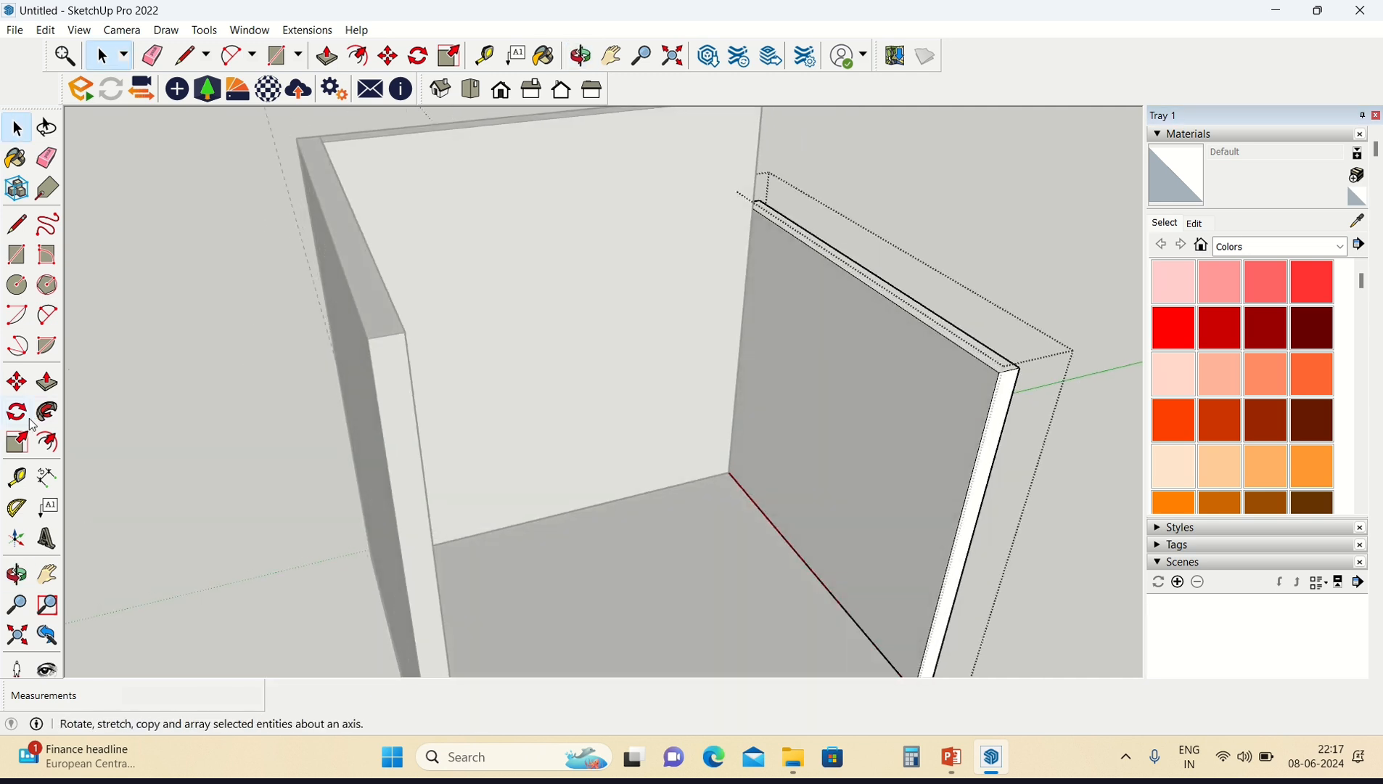
pyautogui.click(48, 382)
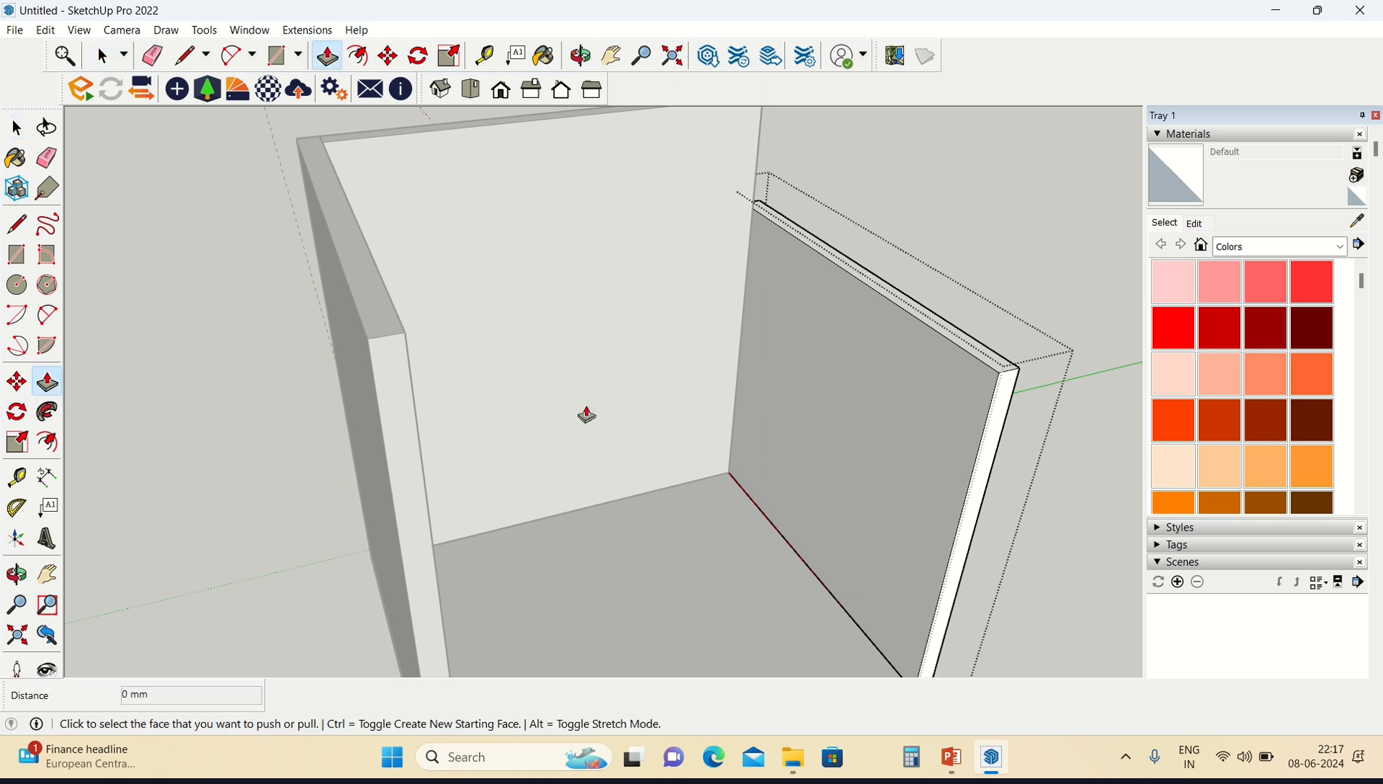
pyautogui.click(966, 350)
pyautogui.press('Escape')
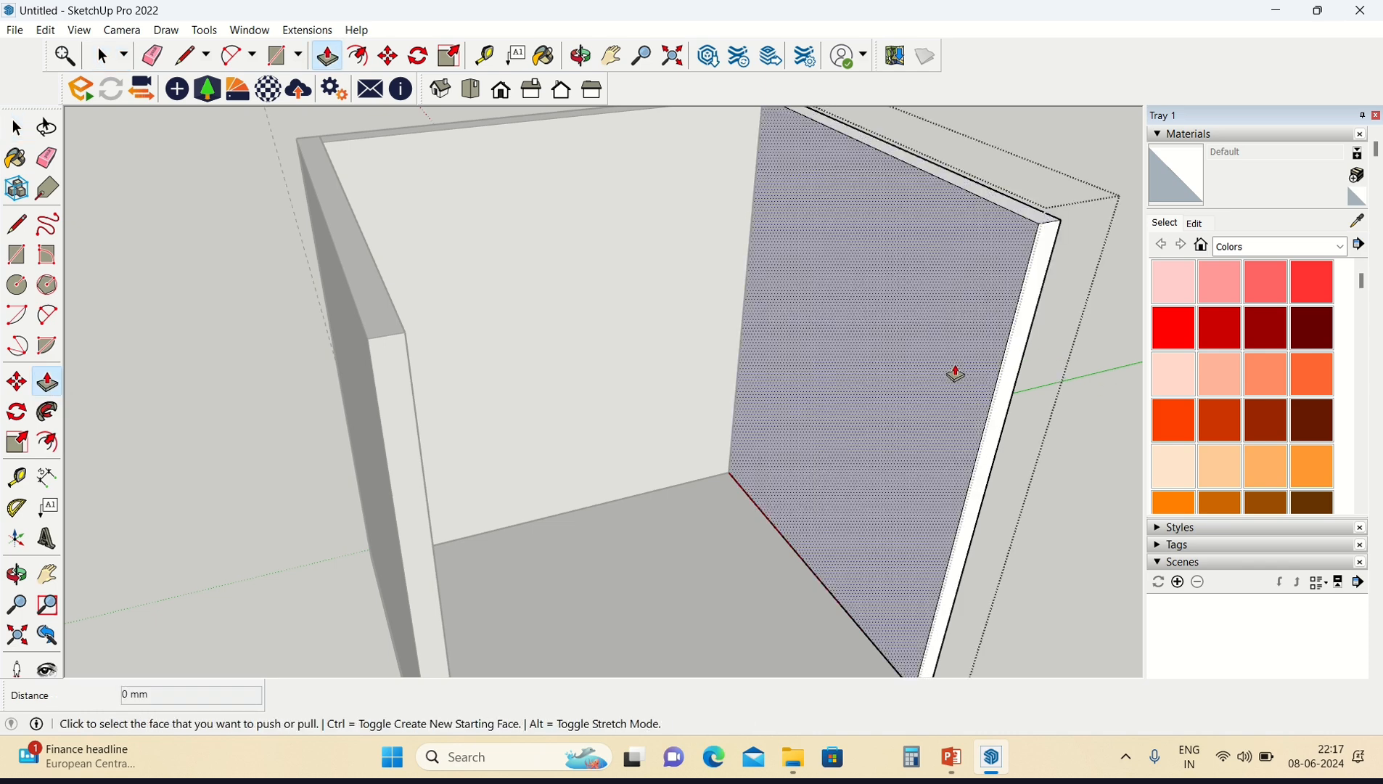
pyautogui.moveTo(954, 374); pyautogui.dragTo(719, 377, button='middle')
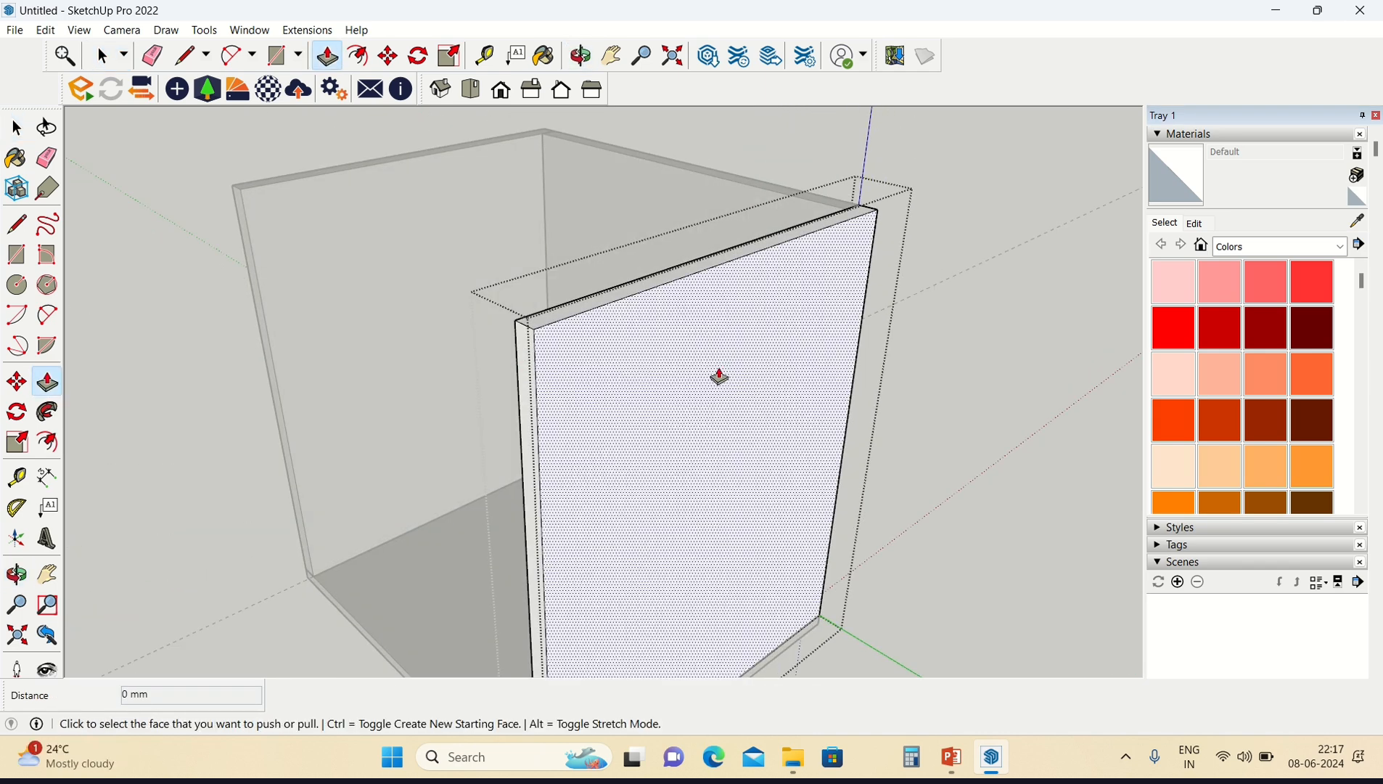
pyautogui.moveTo(942, 482); pyautogui.dragTo(843, 404, button='middle')
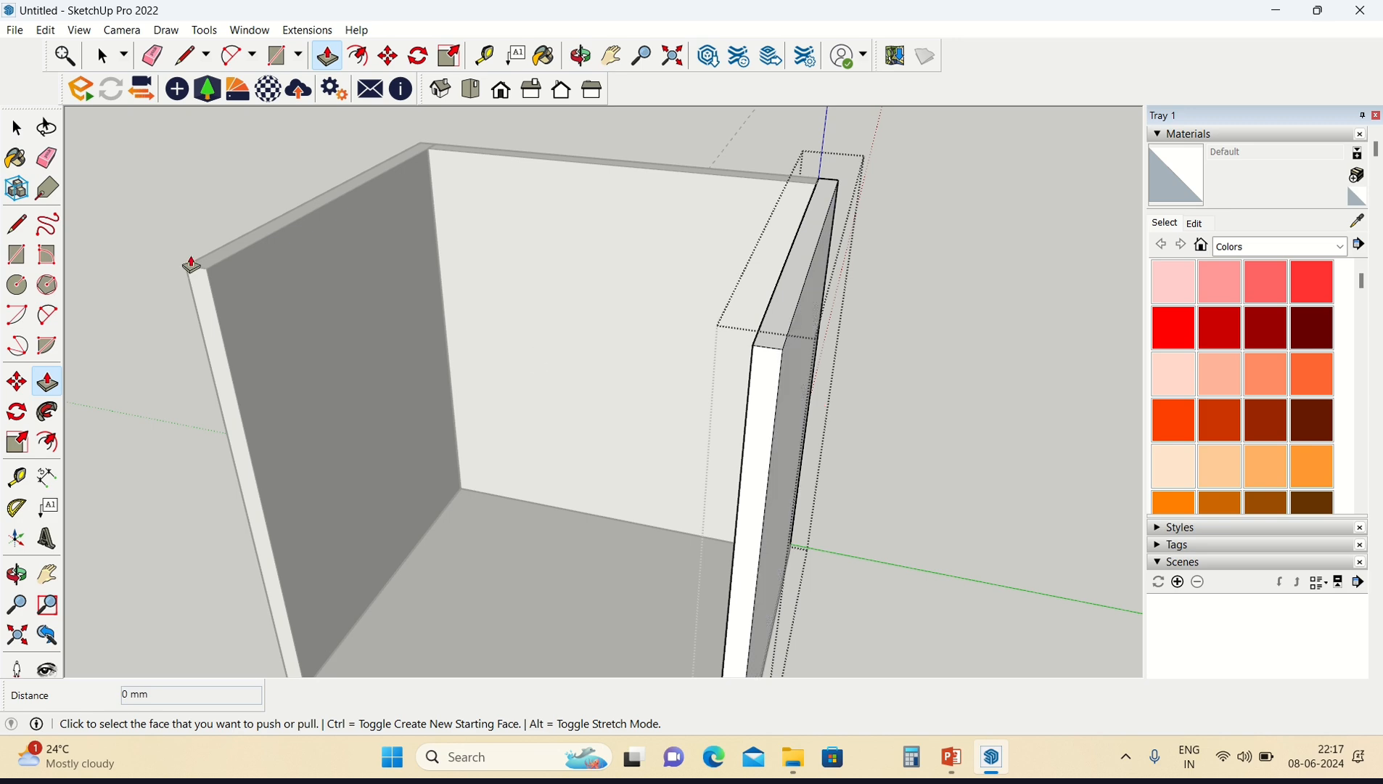
pyautogui.click(16, 129)
pyautogui.scroll(-3, 166, 187)
pyautogui.moveTo(166, 187); pyautogui.dragTo(430, 325, button='middle')
pyautogui.scroll(2, 386, 352)
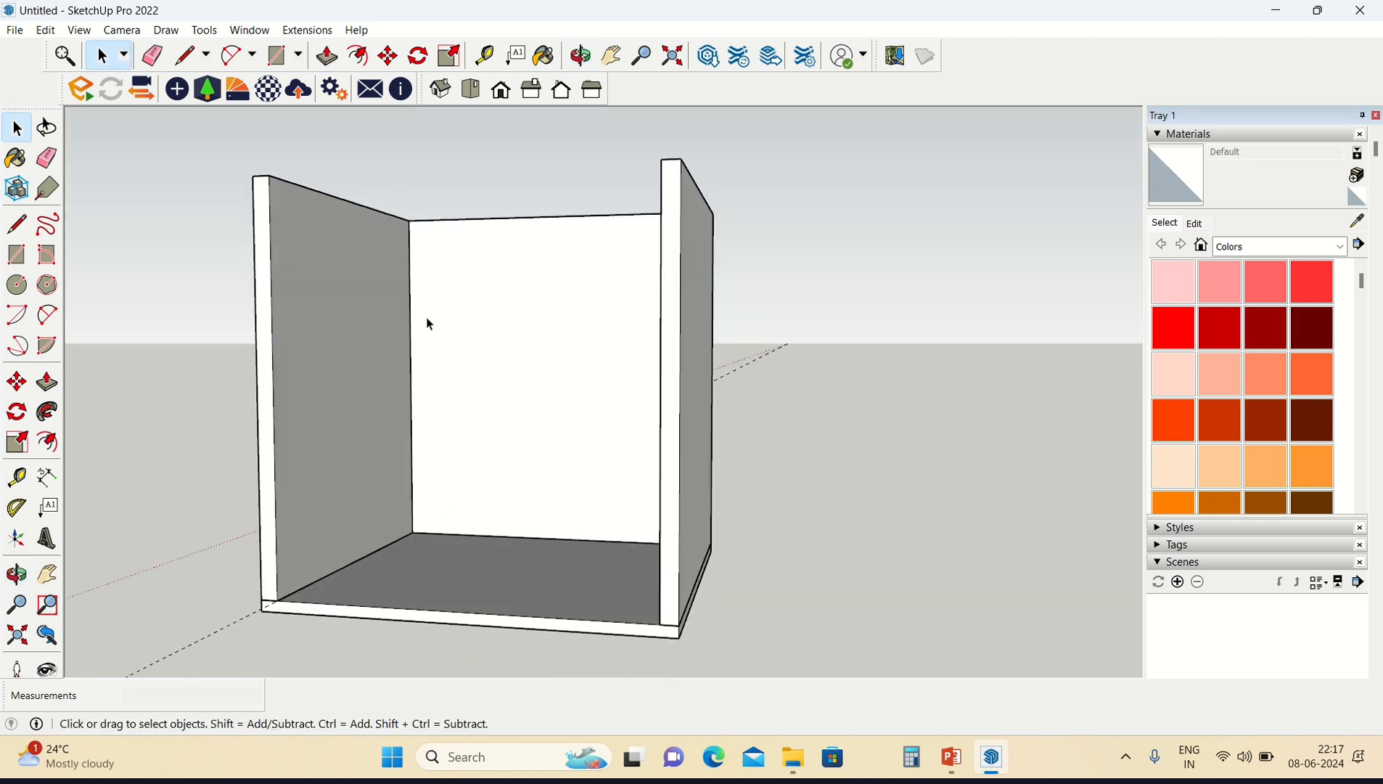
pyautogui.moveTo(455, 617); pyautogui.dragTo(498, 597, button='middle')
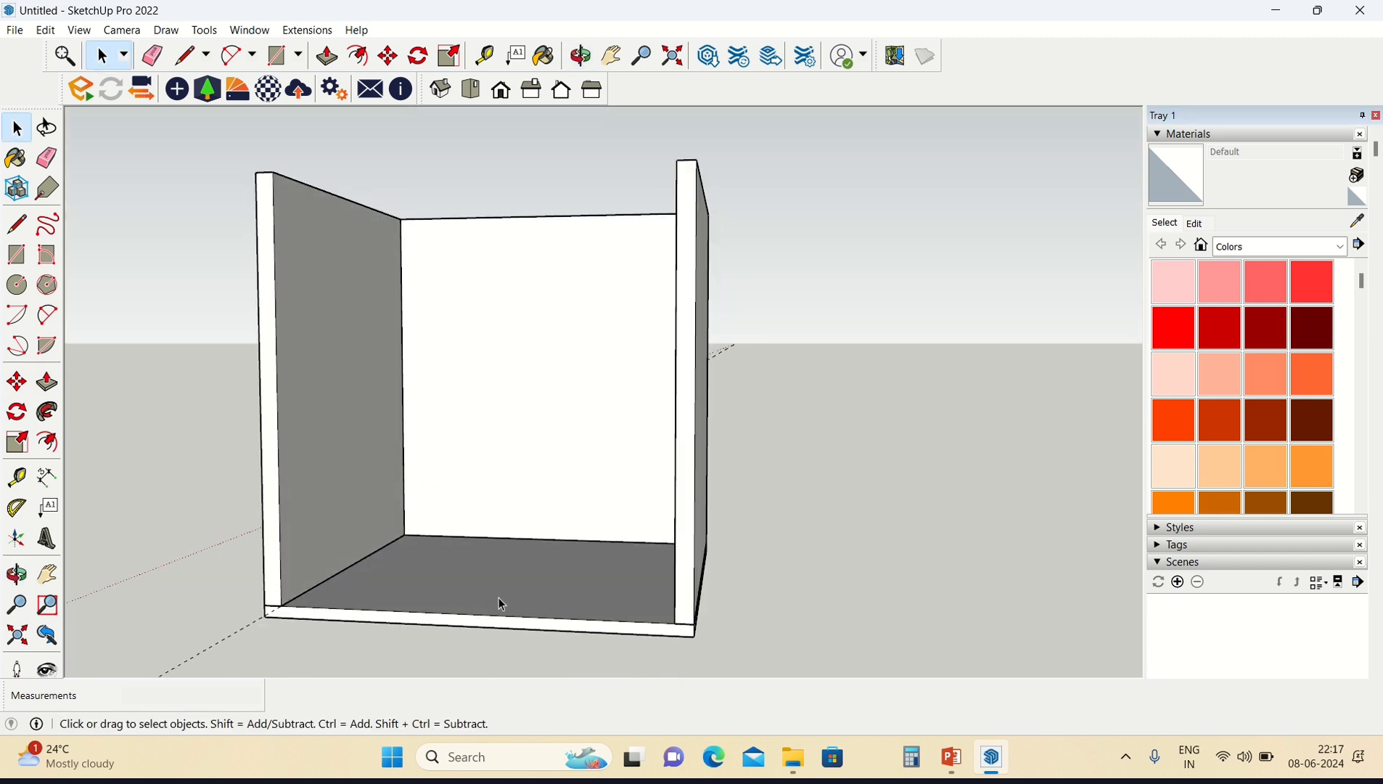
# Step: Copy the floor slab group 3700 mm straight up onto the wall tops to form the ceiling
pyautogui.click(497, 597)
pyautogui.moveTo(501, 441); pyautogui.dragTo(565, 632, button='middle')
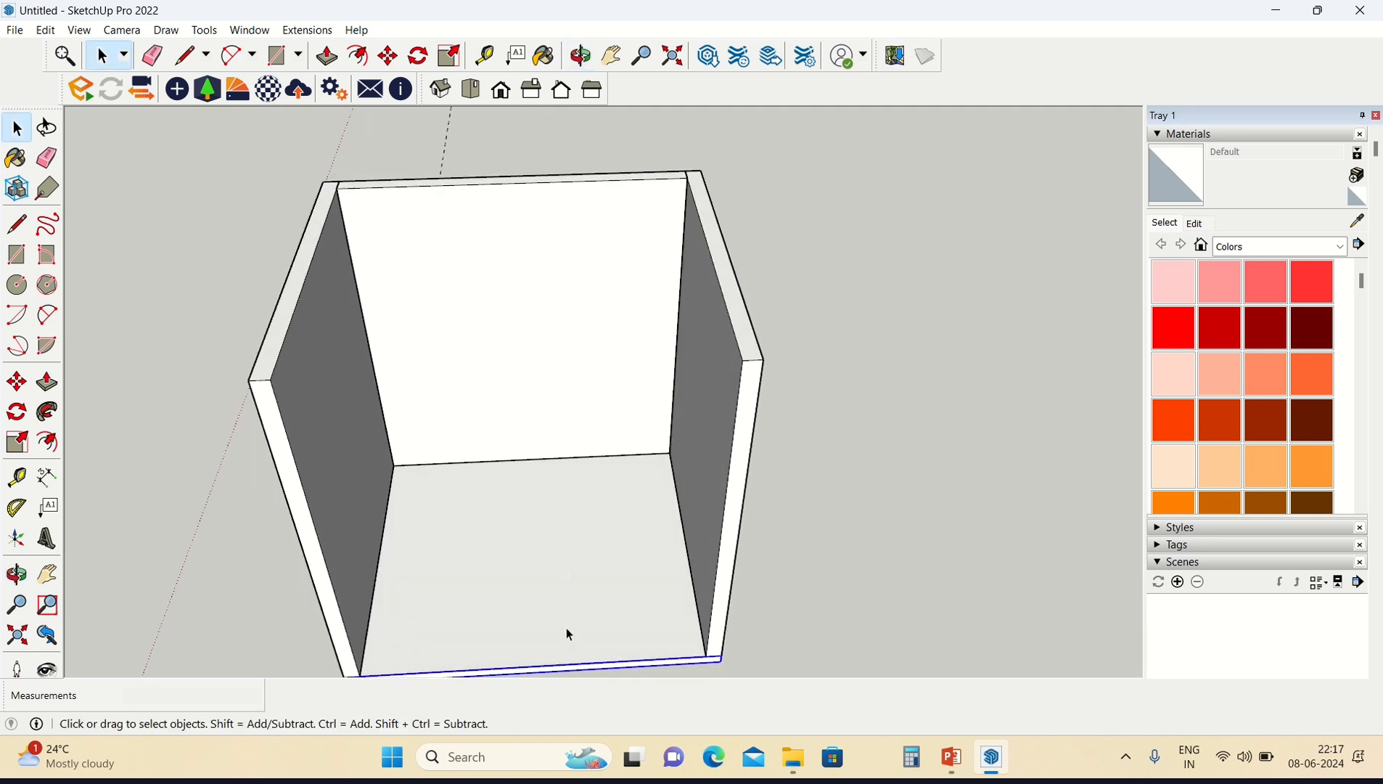
pyautogui.moveTo(543, 537); pyautogui.dragTo(613, 571, button='middle')
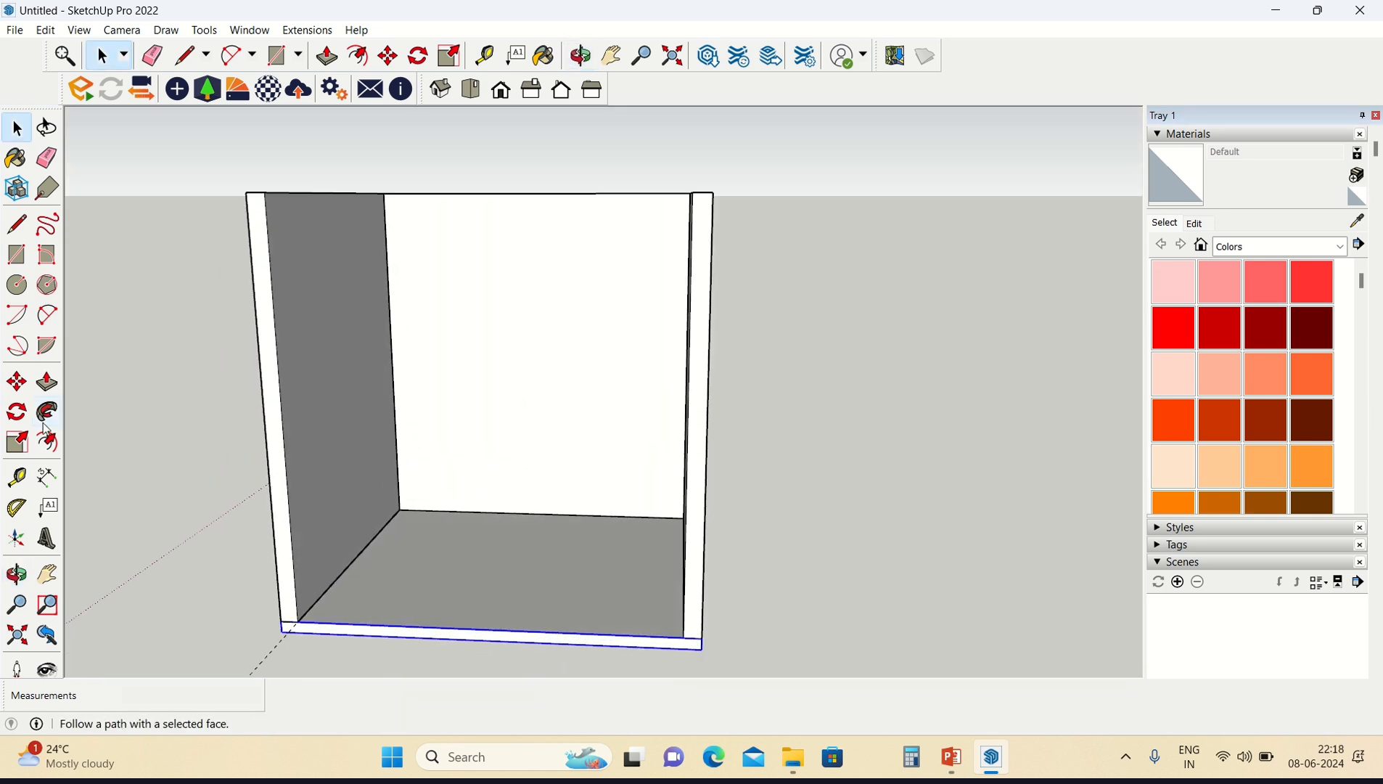
pyautogui.click(18, 383)
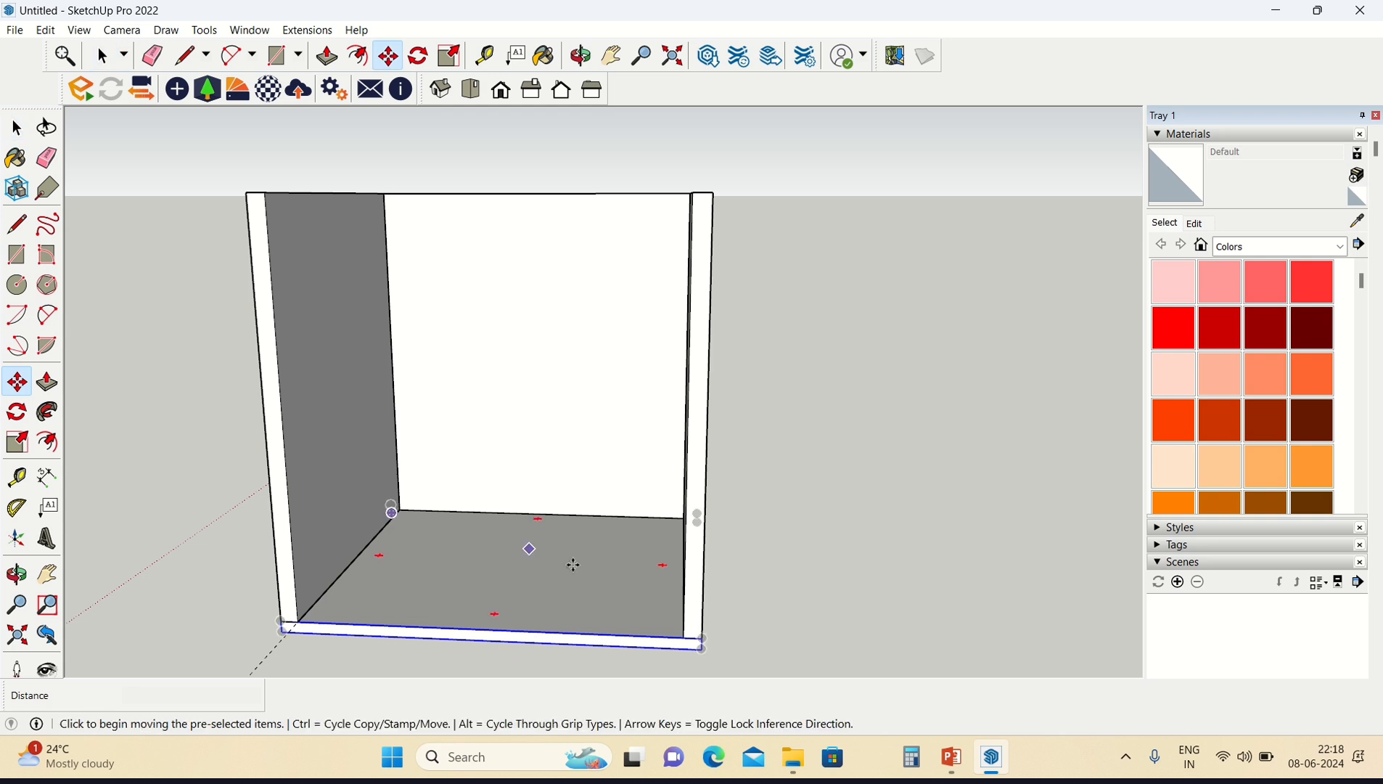
pyautogui.click(702, 649)
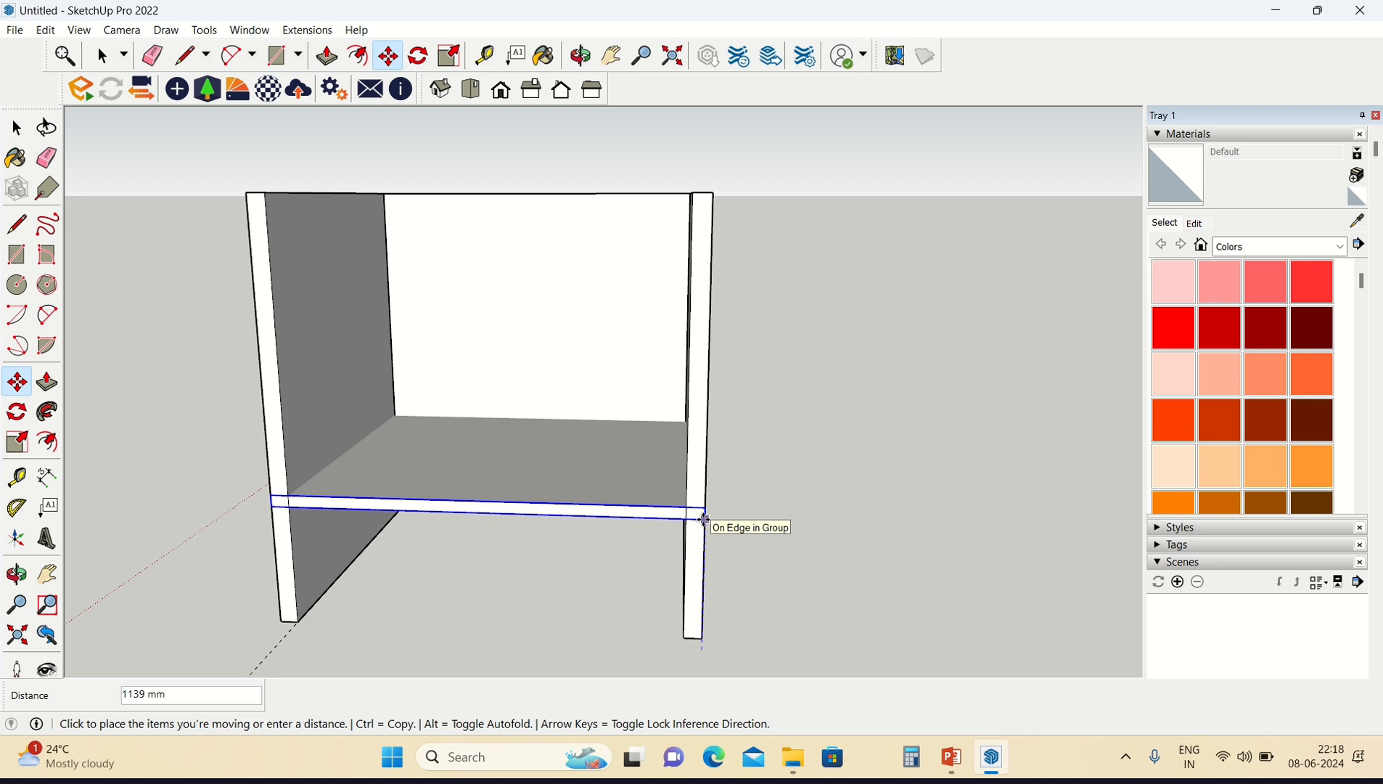
pyautogui.moveTo(704, 520); pyautogui.dragTo(711, 404, button='middle')
pyautogui.press('ctrl')
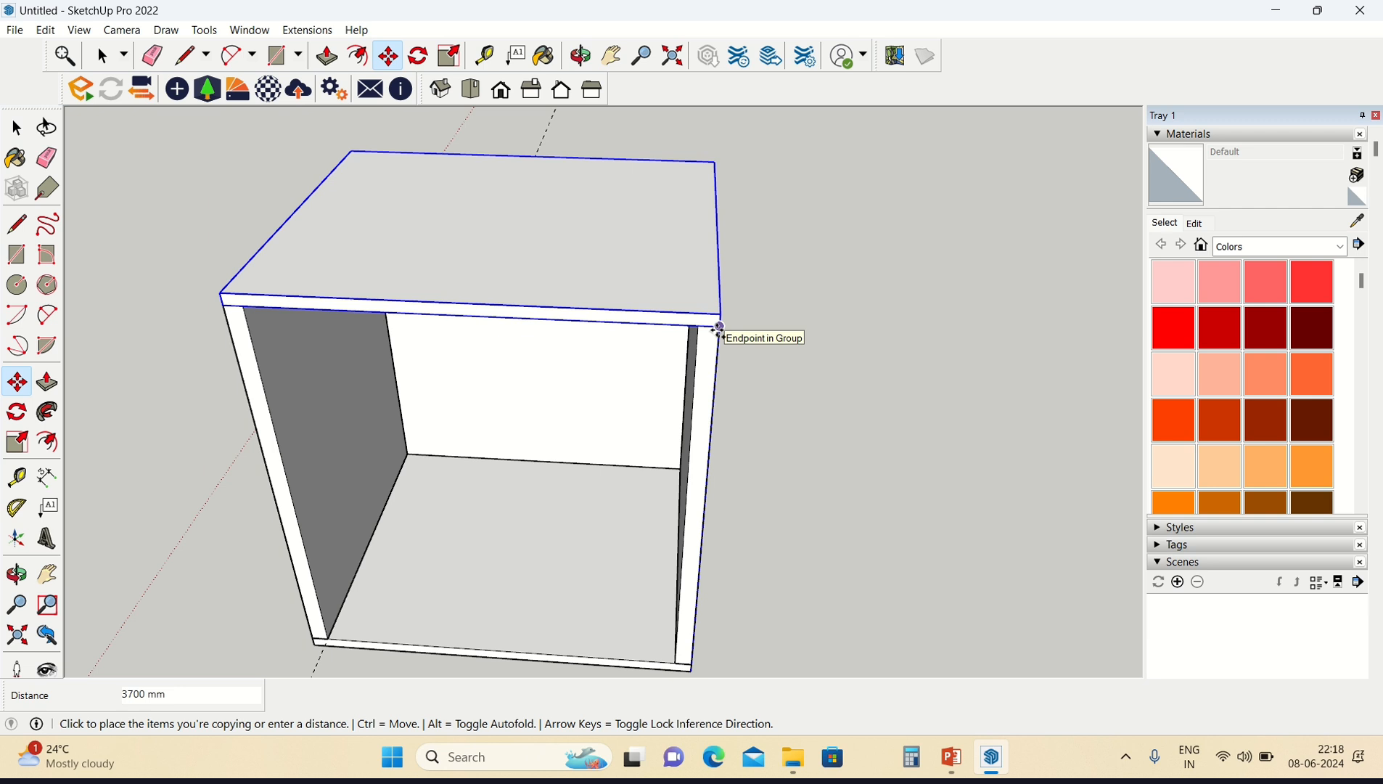
pyautogui.click(718, 328)
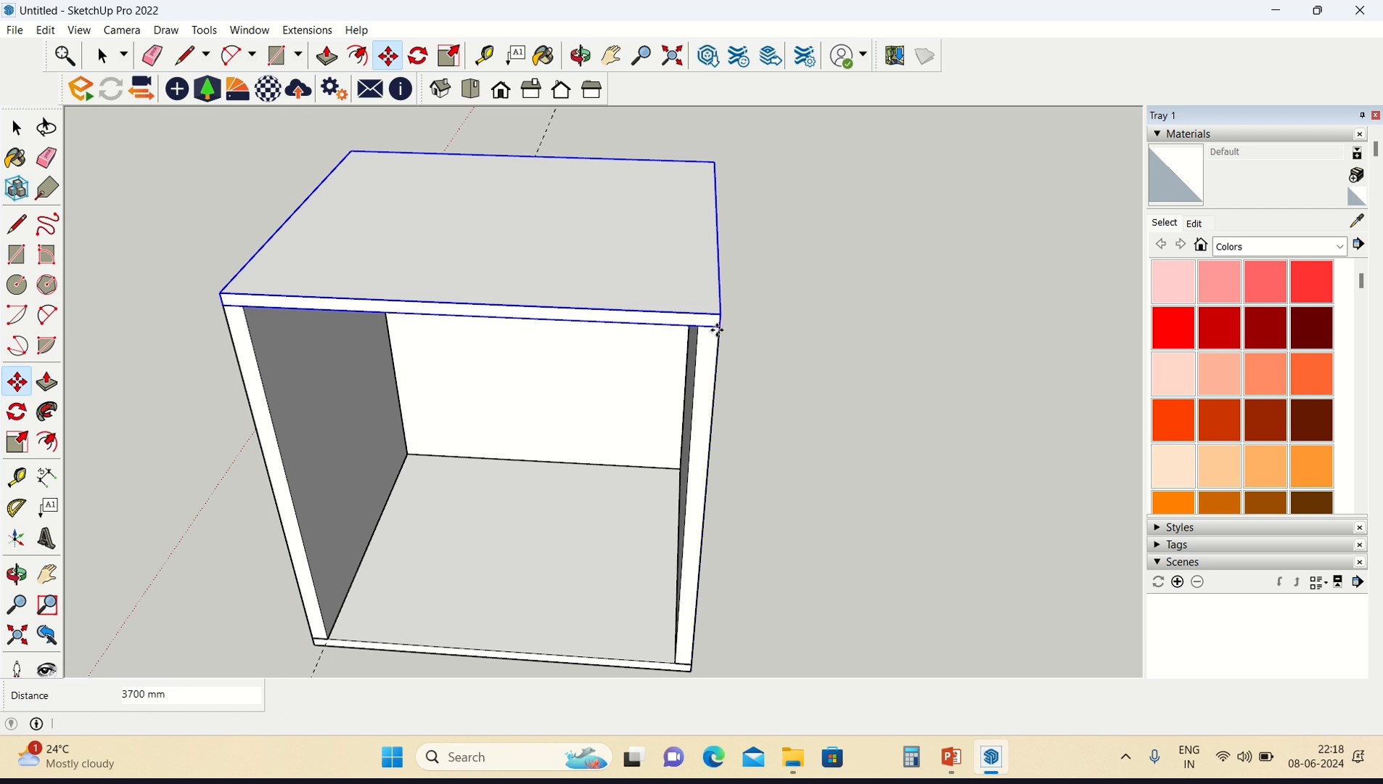
pyautogui.click(17, 128)
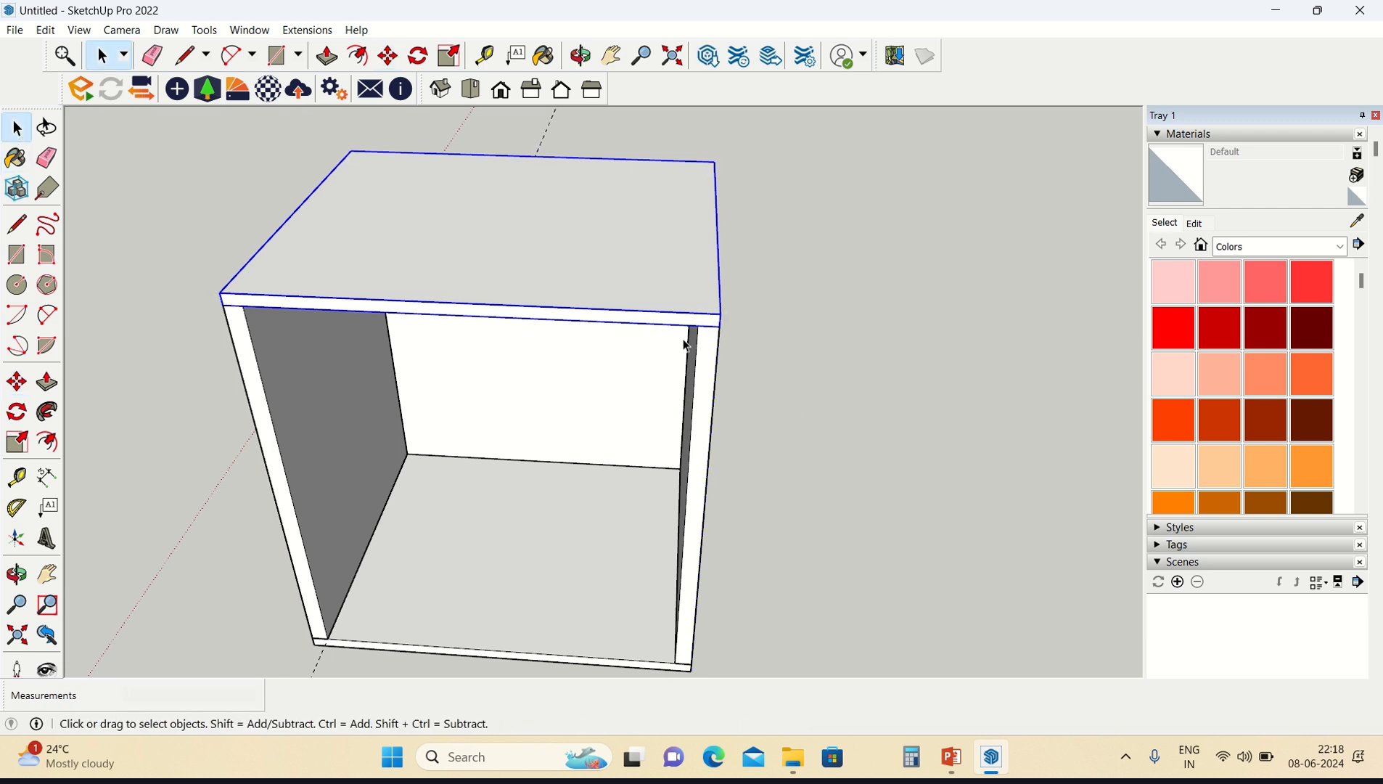
# Step: Paint the right-hand side wall with Color M01 from the Colors library
pyautogui.moveTo(715, 418); pyautogui.dragTo(668, 324, button='middle')
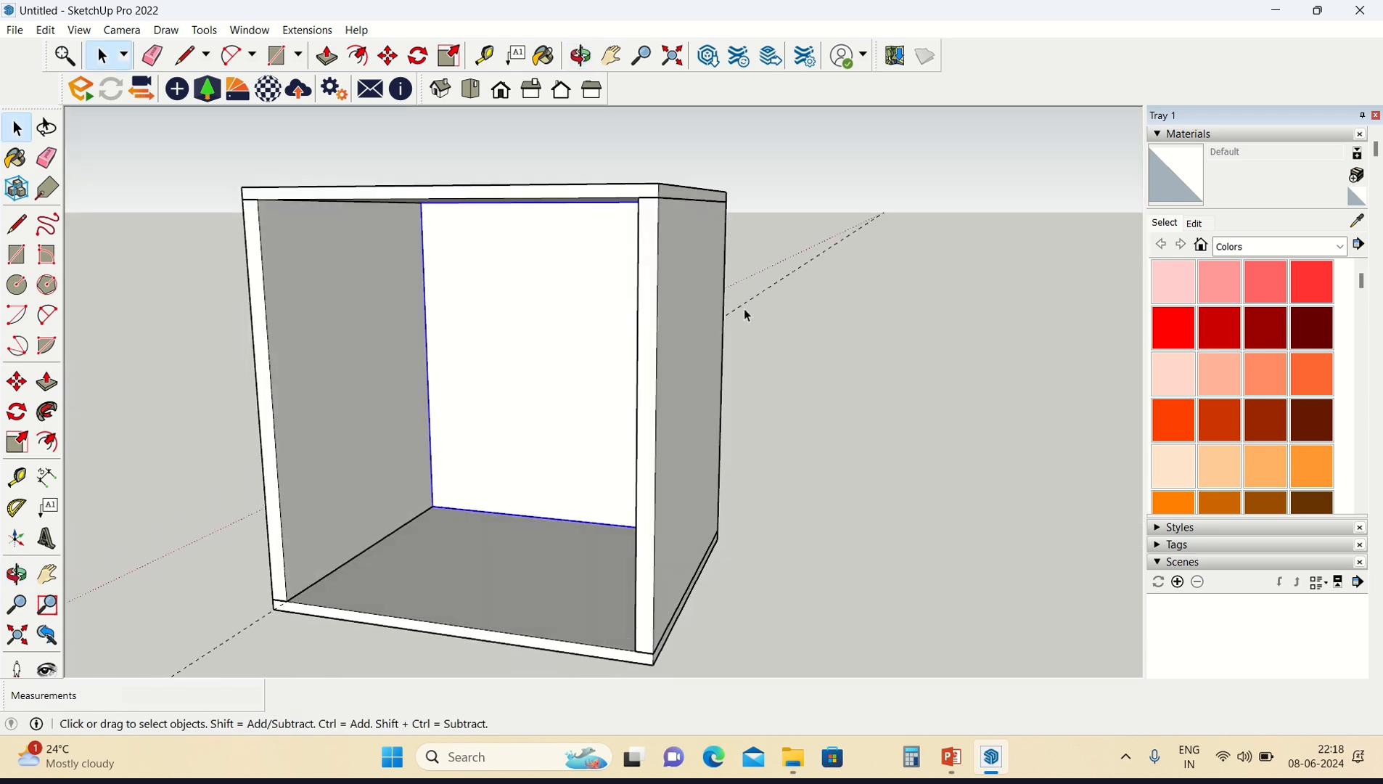
pyautogui.moveTo(679, 399); pyautogui.dragTo(758, 508, button='middle')
pyautogui.scroll(-10, 1211, 342)
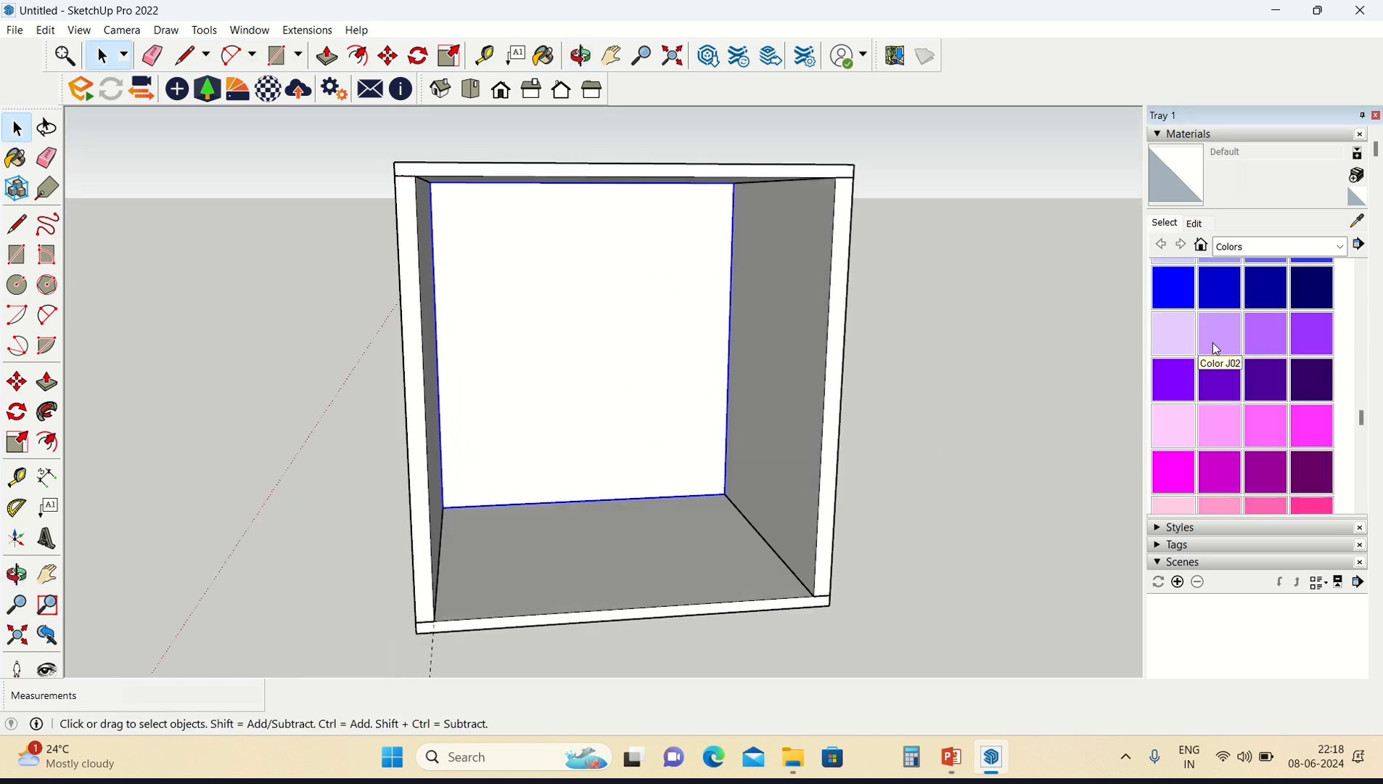
pyautogui.scroll(-5, 1219, 351)
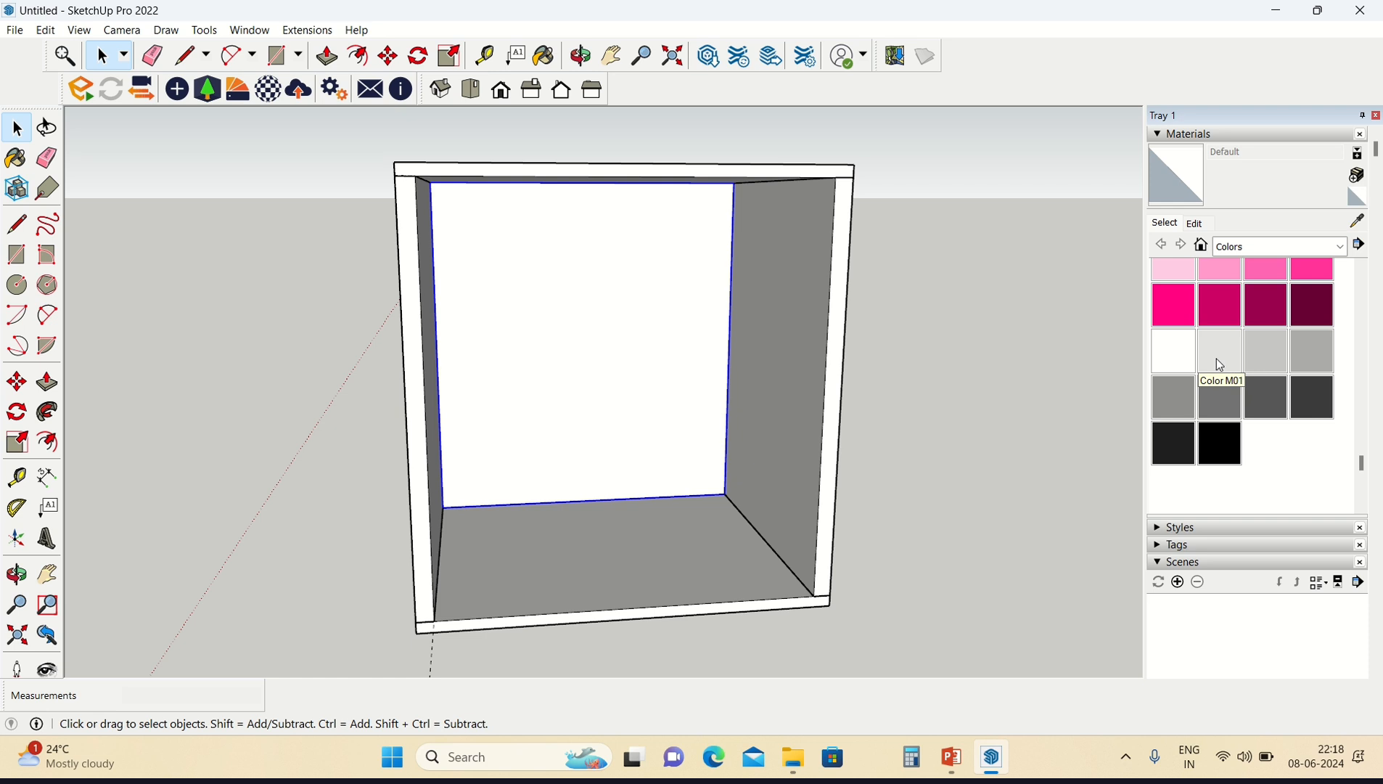
pyautogui.click(1219, 361)
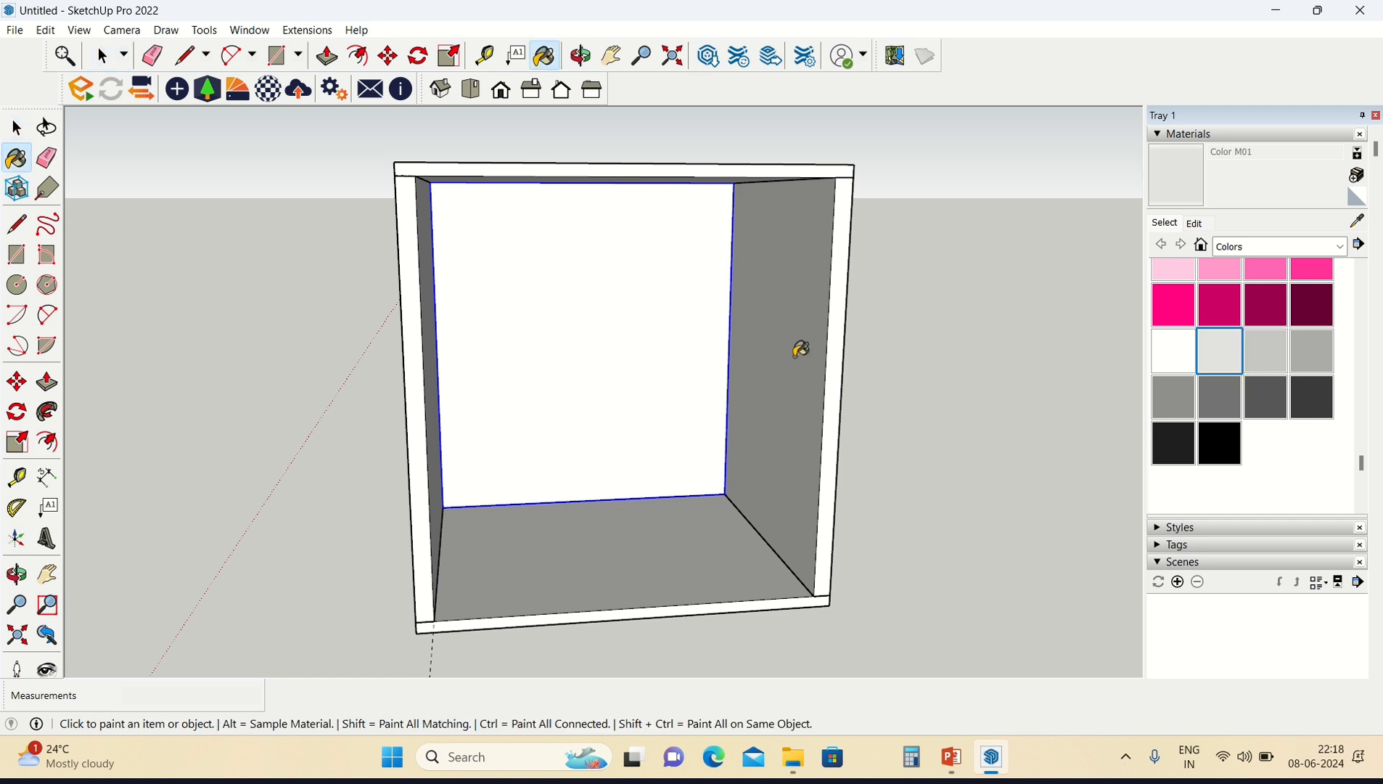
pyautogui.moveTo(800, 349); pyautogui.dragTo(888, 407, button='middle')
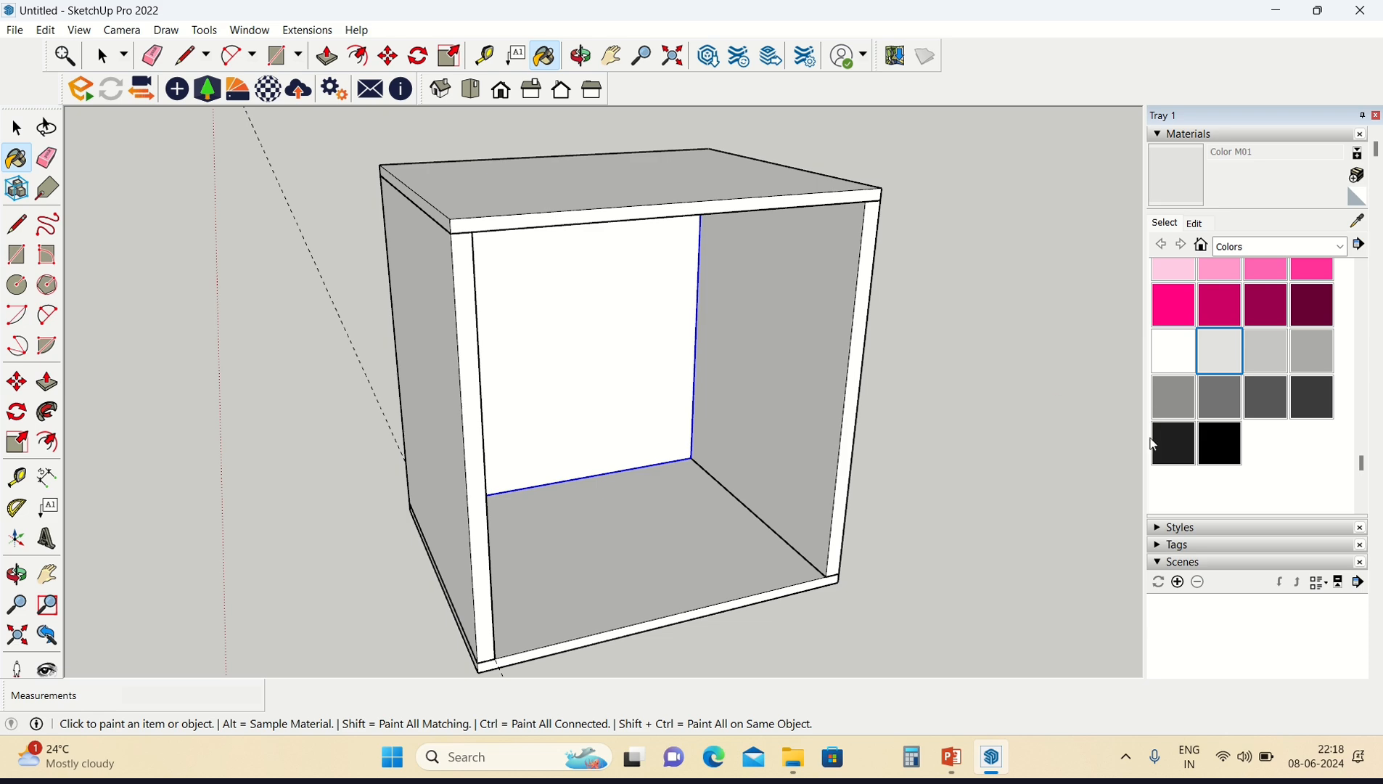
pyautogui.click(833, 338)
pyautogui.moveTo(895, 345); pyautogui.dragTo(834, 317, button='middle')
pyautogui.press('space')
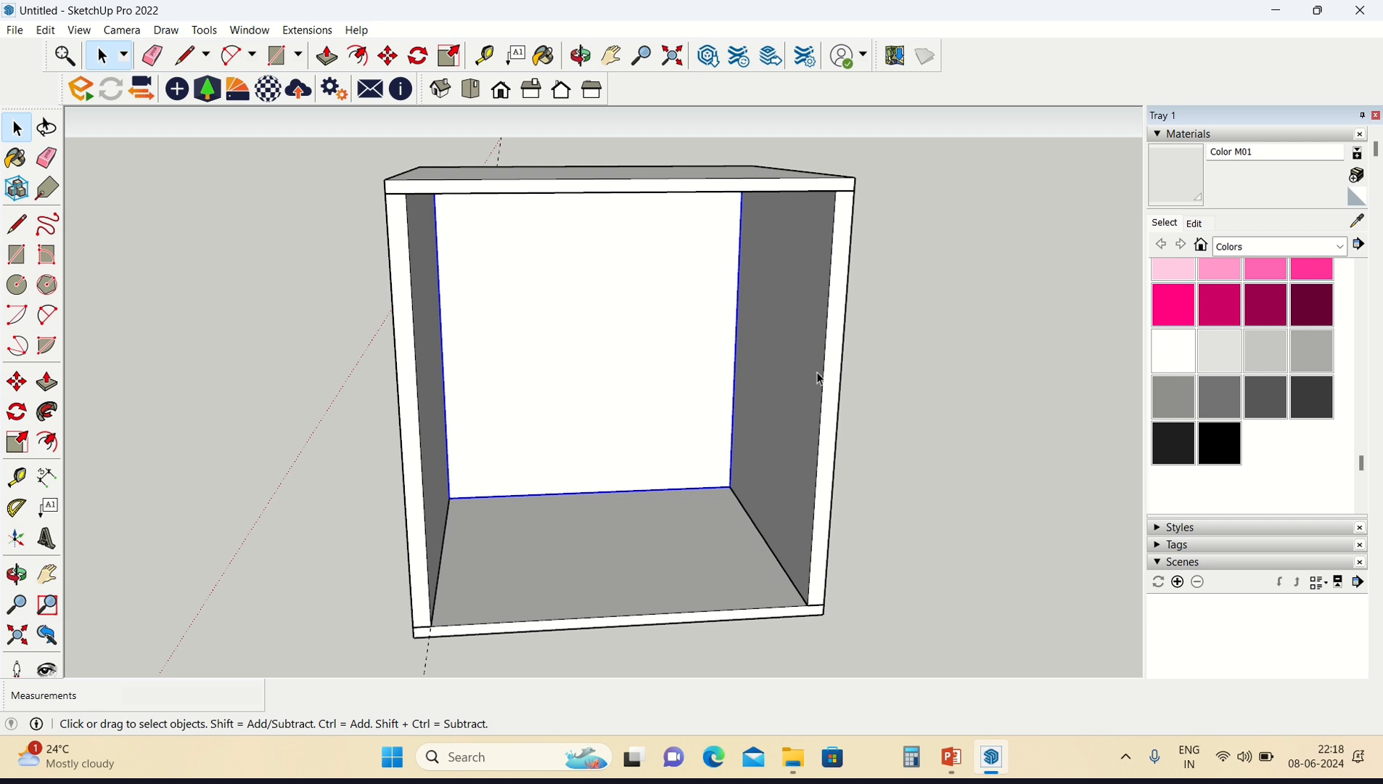
# Step: Paint both side walls, the ceiling, the back wall and the floor with Color L03
pyautogui.scroll(2, 1269, 380)
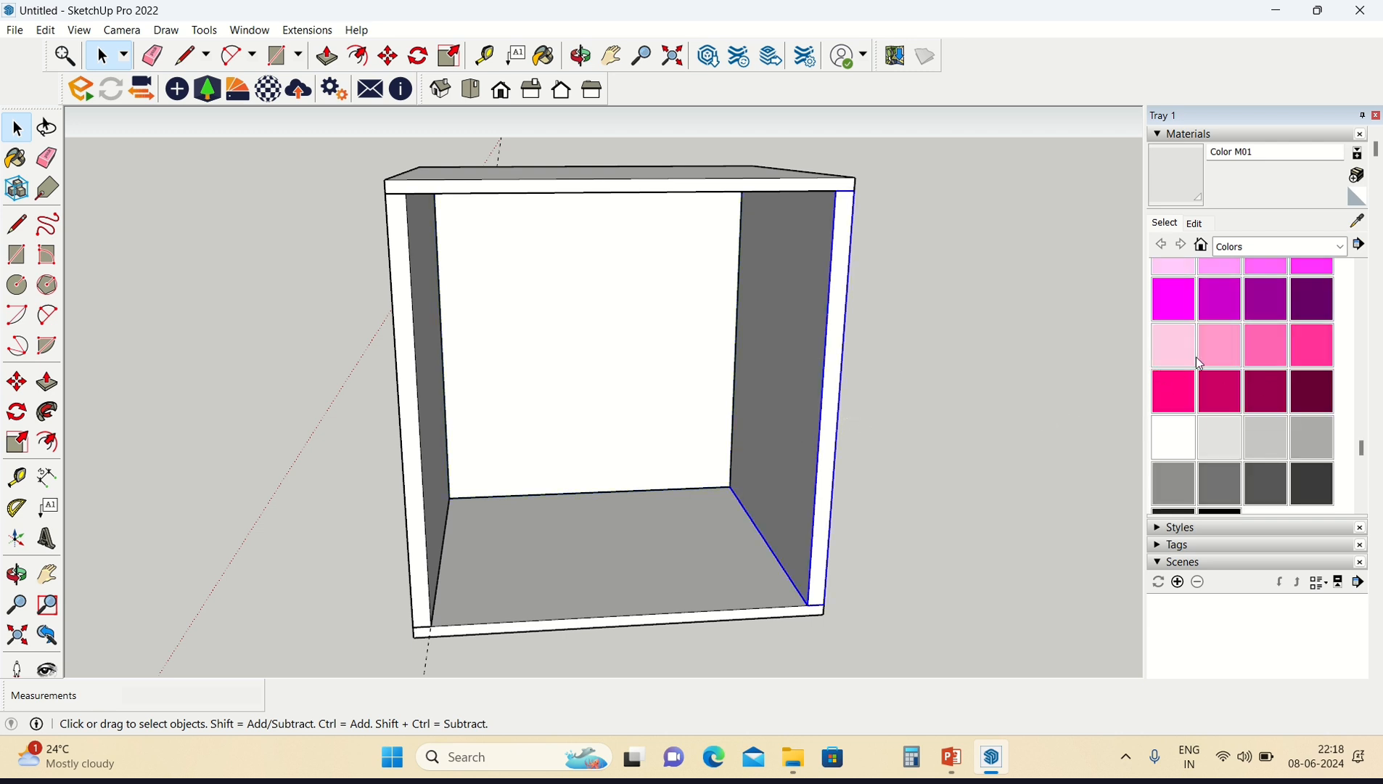
pyautogui.click(1280, 354)
pyautogui.click(846, 363)
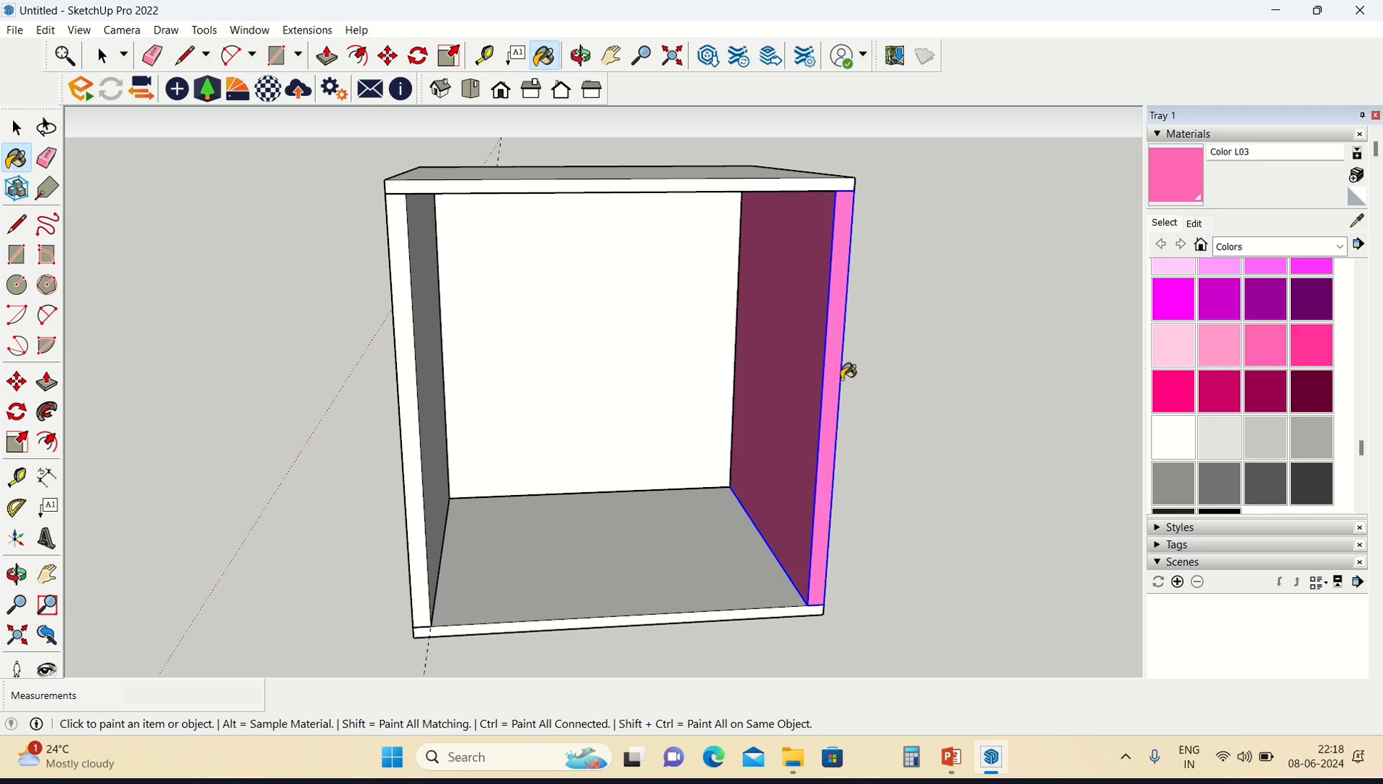
pyautogui.moveTo(846, 367)
pyautogui.mouseDown(button='middle')
pyautogui.moveTo(466, 405)
pyautogui.moveTo(293, 220)
pyautogui.moveTo(522, 170)
pyautogui.moveTo(815, 232)
pyautogui.moveTo(904, 316)
pyautogui.moveTo(874, 488)
pyautogui.mouseUp(button='middle')
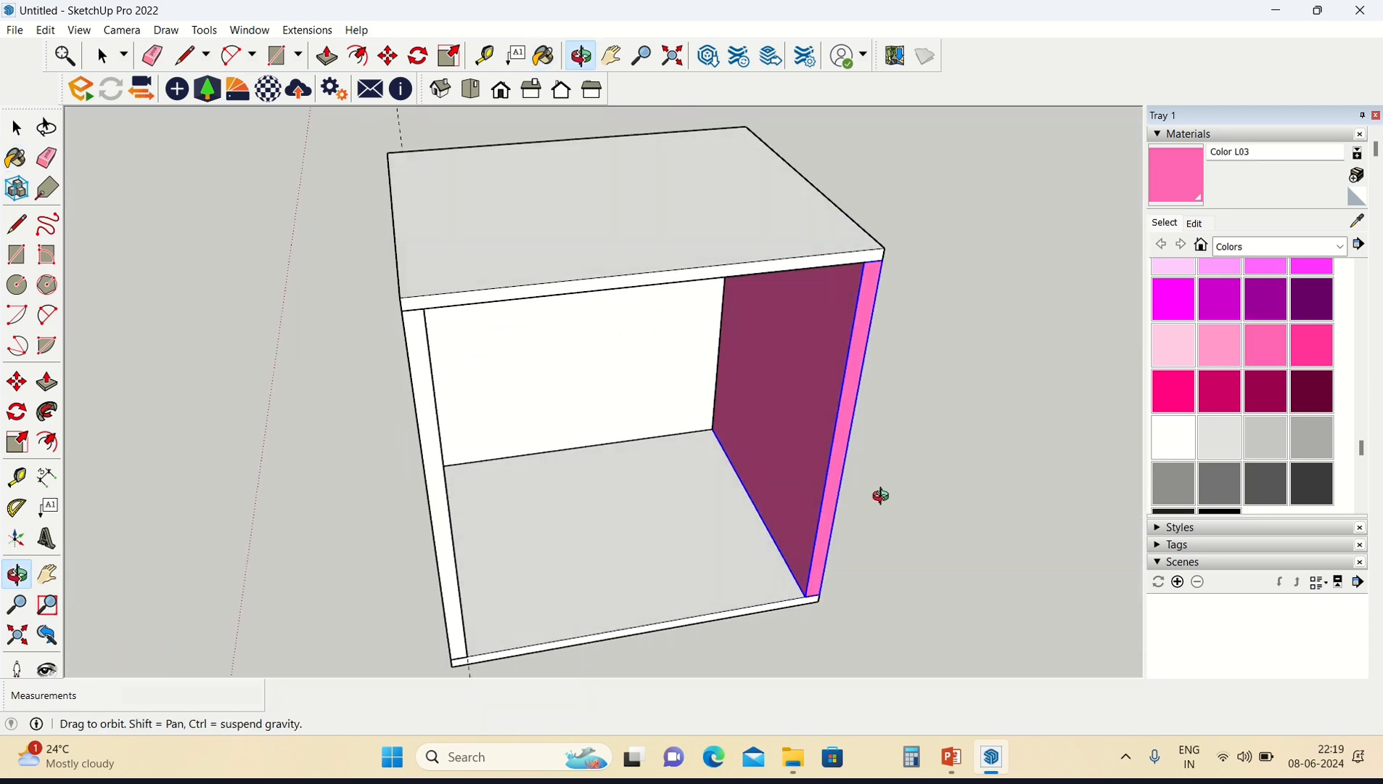
pyautogui.click(612, 213)
pyautogui.click(652, 319)
pyautogui.click(701, 483)
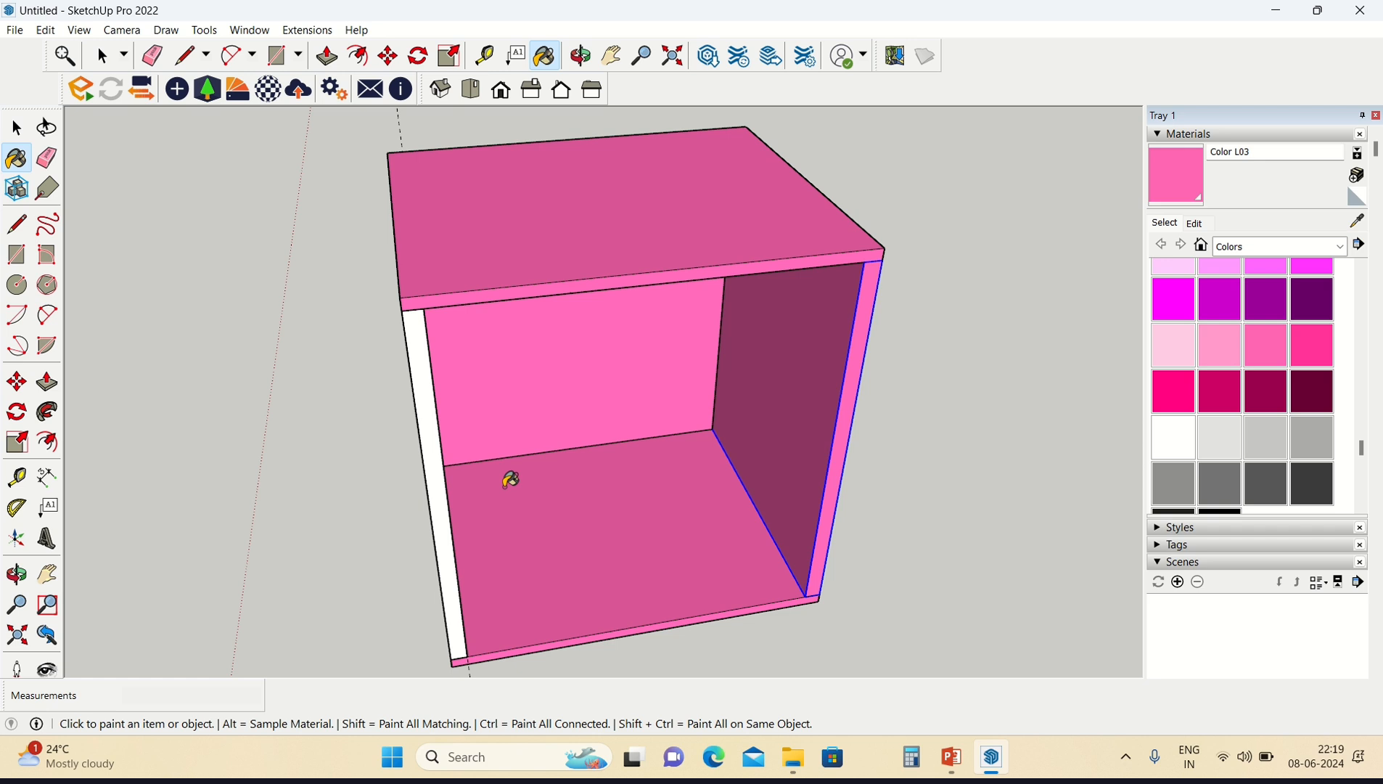
pyautogui.click(439, 444)
# Step: Undo the five Color L03 fills on the room's walls, ceiling and floor
pyautogui.hotkey('ctrl', 'z')
pyautogui.hotkey('ctrl', 'z')
pyautogui.hotkey('ctrl', 'z')
pyautogui.hotkey('ctrl', 'z')
pyautogui.hotkey('ctrl', 'z')
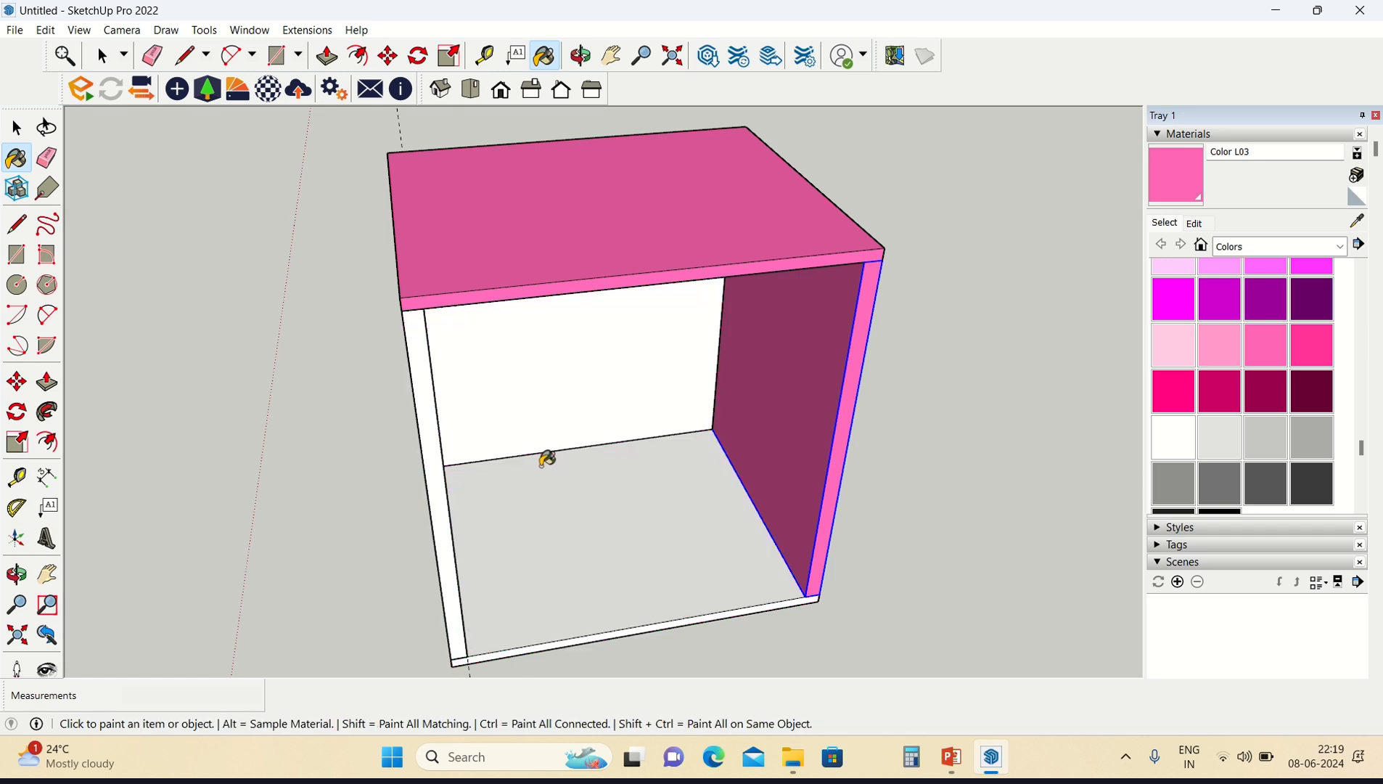
pyautogui.press('space')
# Step: Draw a rectangle about 2431 by 3160 mm on the ground beside the room and select its face
pyautogui.moveTo(591, 486); pyautogui.dragTo(624, 484, button='middle')
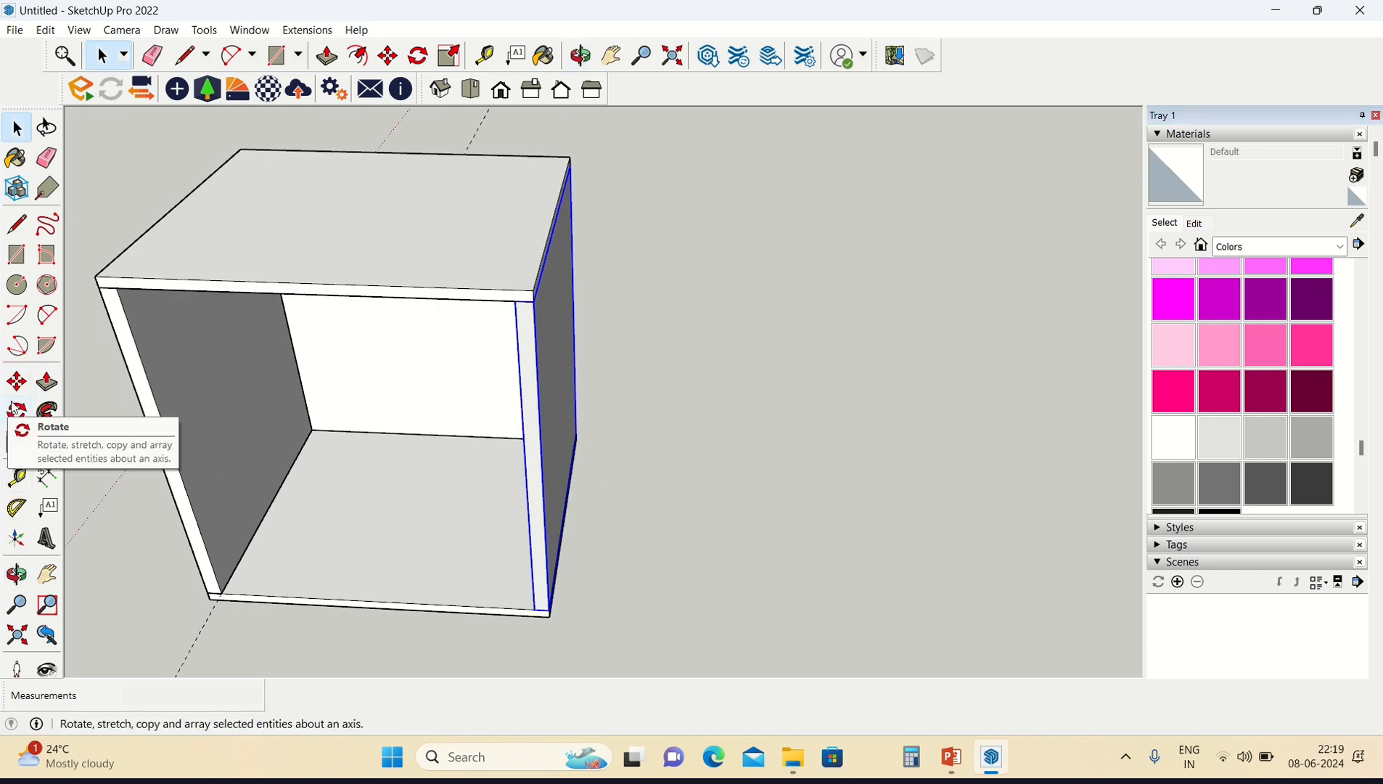
pyautogui.click(17, 254)
pyautogui.moveTo(704, 350); pyautogui.dragTo(958, 462)
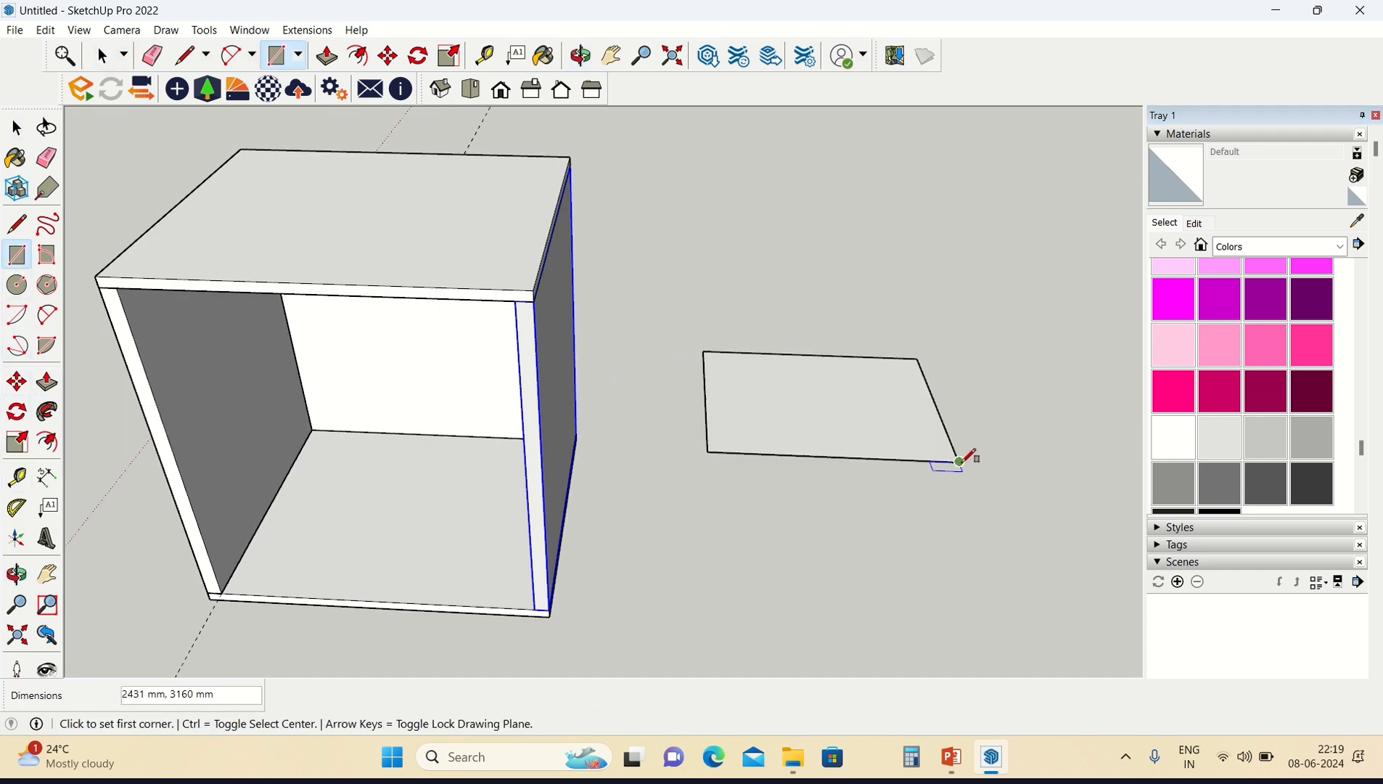
pyautogui.press('space')
pyautogui.click(849, 408)
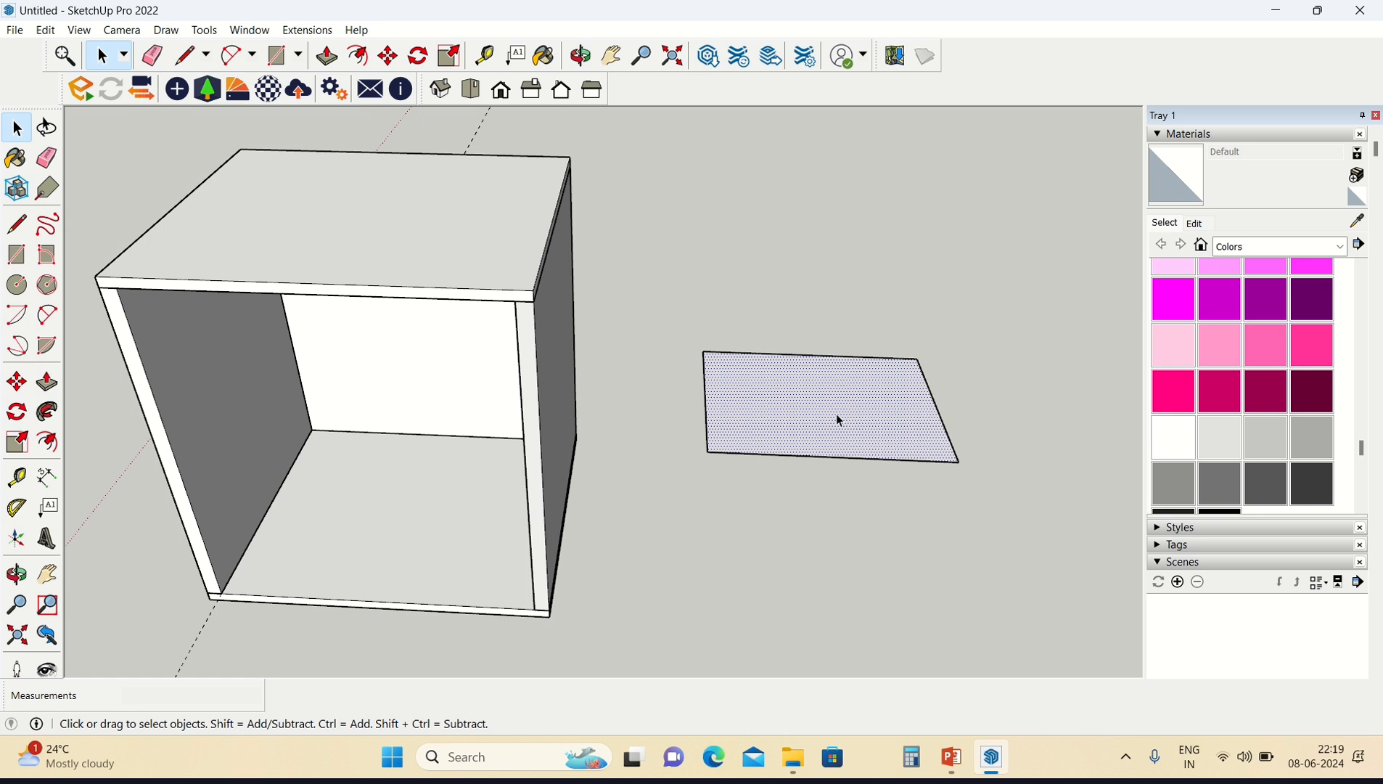
# Step: Push/pull the rectangle beside the room into a slab 100 mm thick
pyautogui.press('p')
pyautogui.moveTo(837, 414)
pyautogui.mouseDown()
pyautogui.moveTo(833, 393)
pyautogui.moveTo(833, 410)
pyautogui.mouseUp()
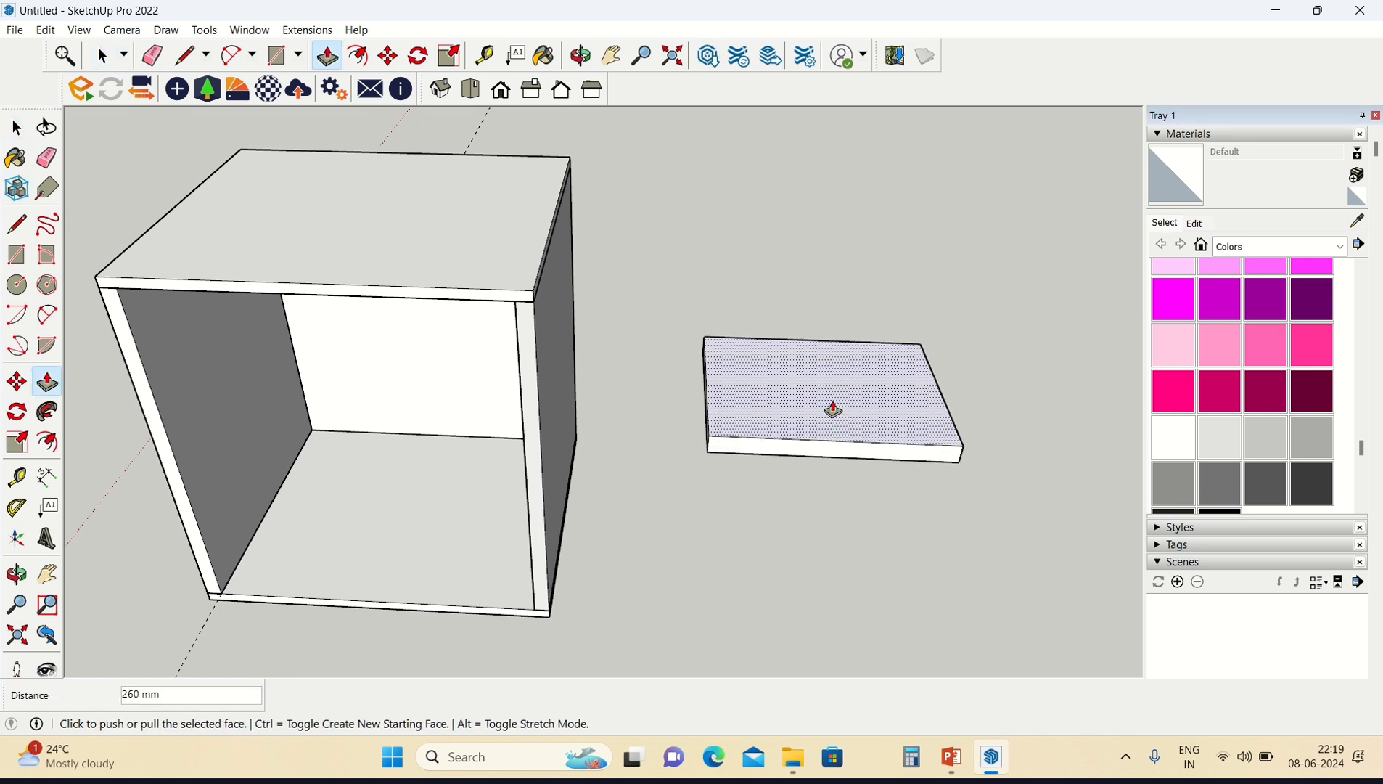
pyautogui.hotkey('ctrl', 'z')
pyautogui.click(839, 423)
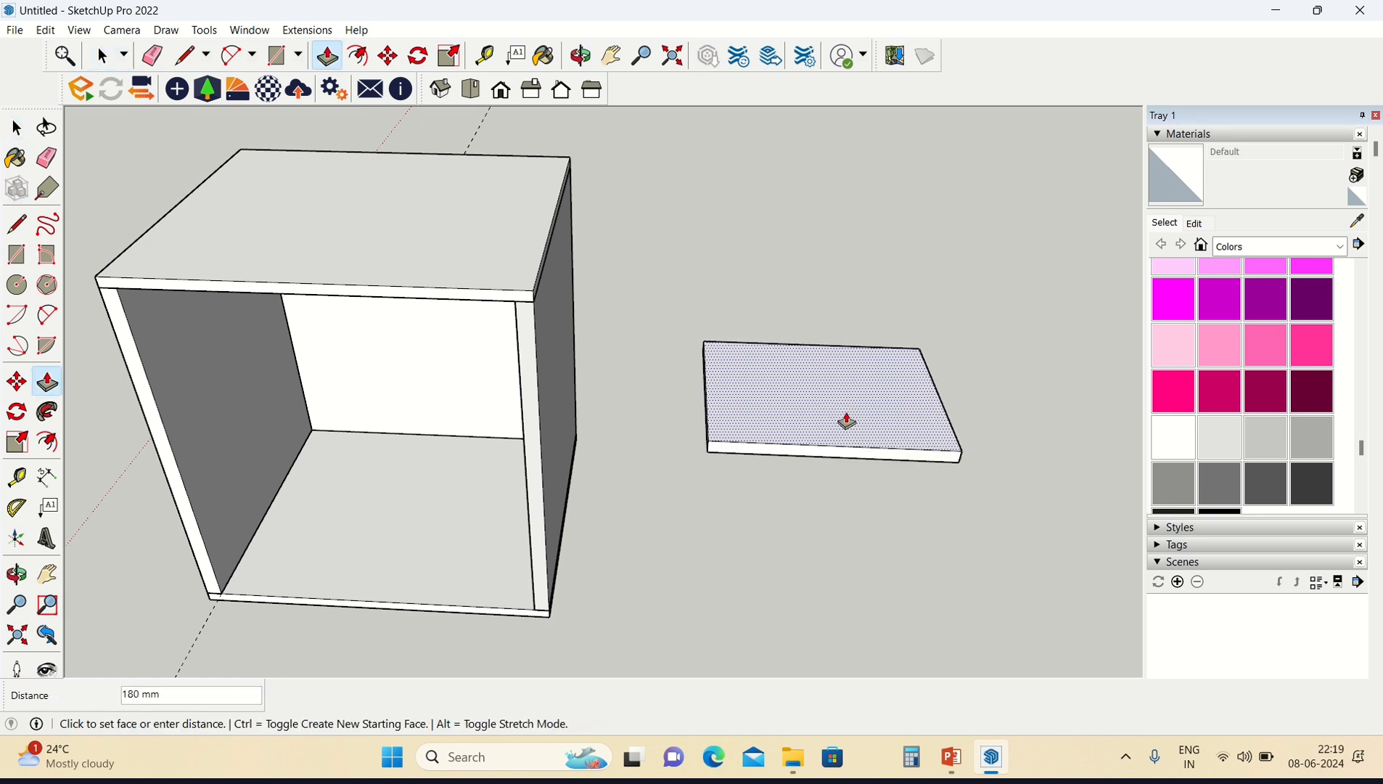
pyautogui.write('100')
pyautogui.press('Return')
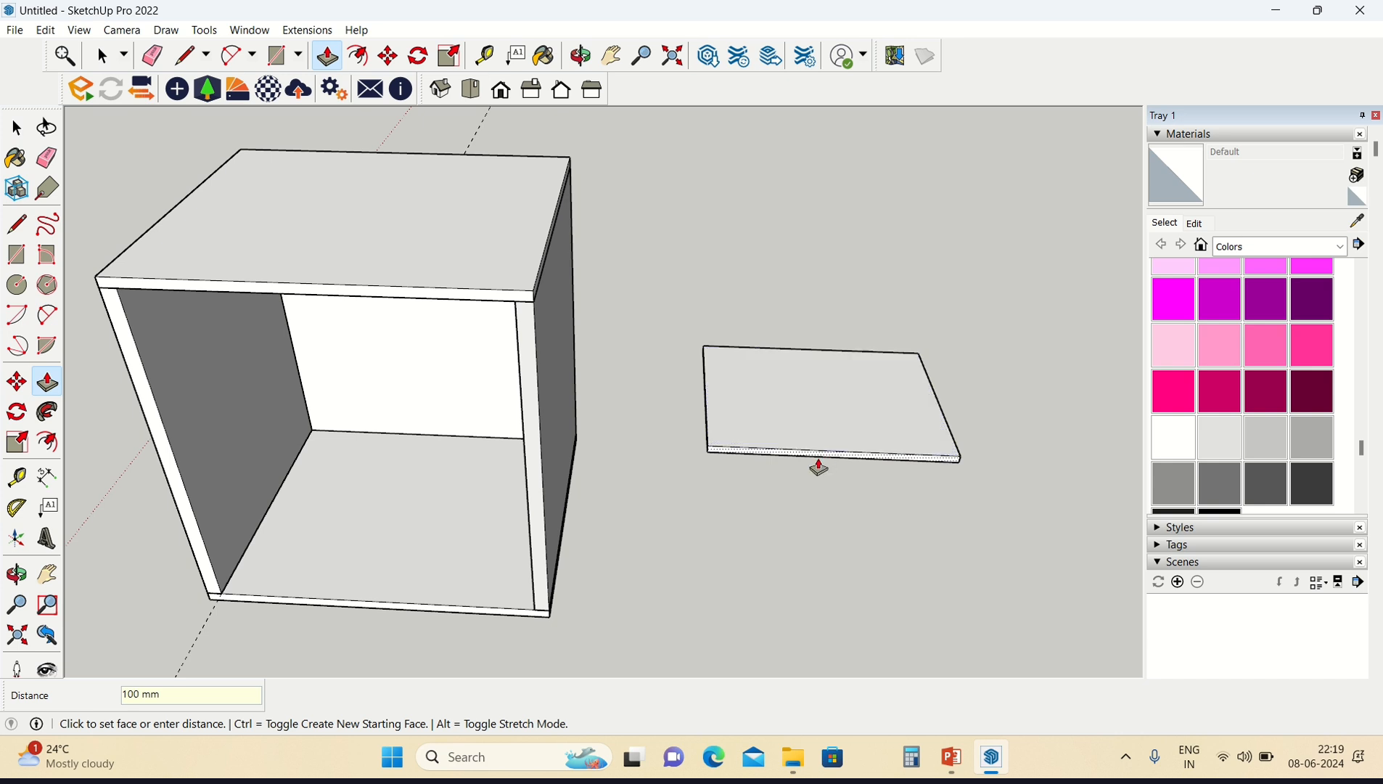
# Step: Paint the top face and front edge of the ungrouped slab beside the room with Color L11
pyautogui.press('o')
pyautogui.moveTo(796, 478); pyautogui.dragTo(1206, 360)
pyautogui.press('space')
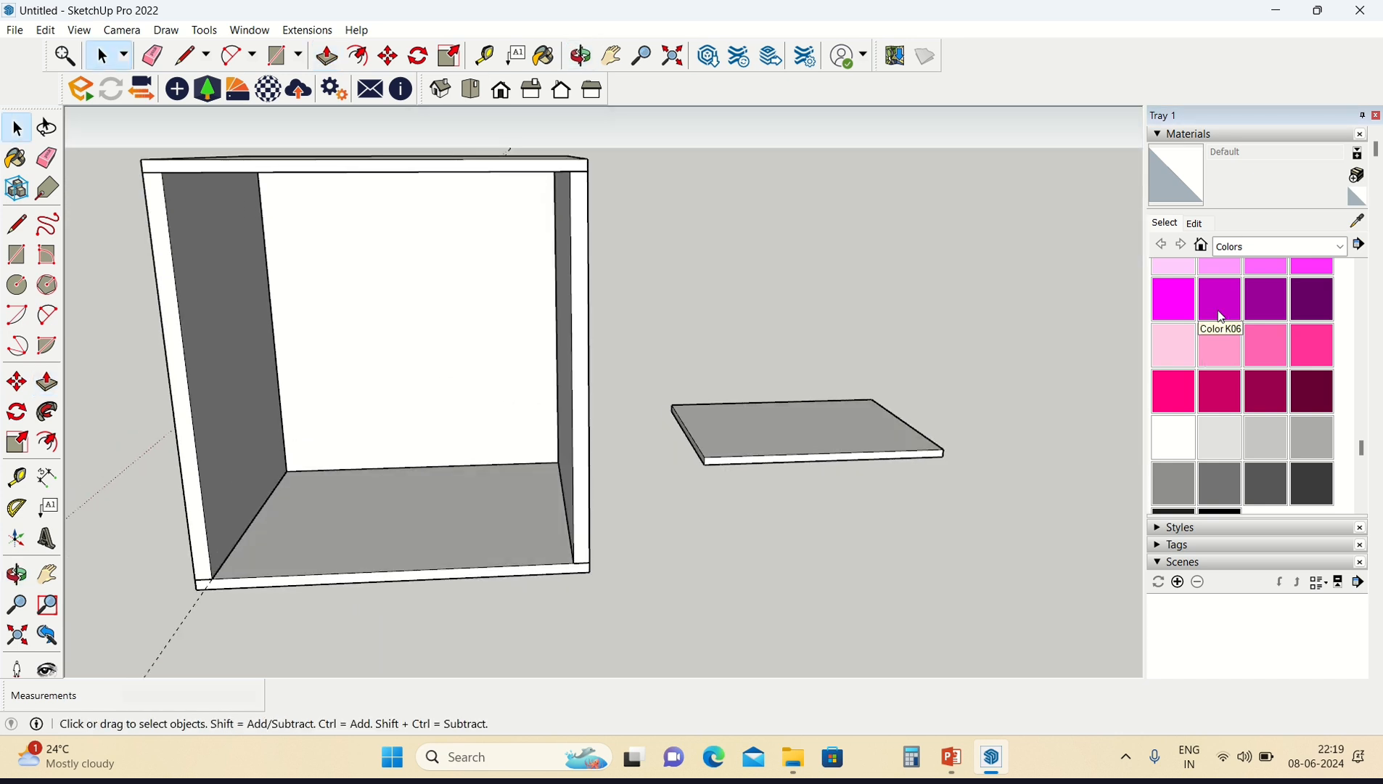
pyautogui.click(1266, 392)
pyautogui.click(778, 423)
pyautogui.press('o')
pyautogui.moveTo(787, 469)
pyautogui.mouseDown()
pyautogui.moveTo(503, 321)
pyautogui.moveTo(790, 158)
pyautogui.moveTo(788, 181)
pyautogui.mouseUp()
pyautogui.press('b')
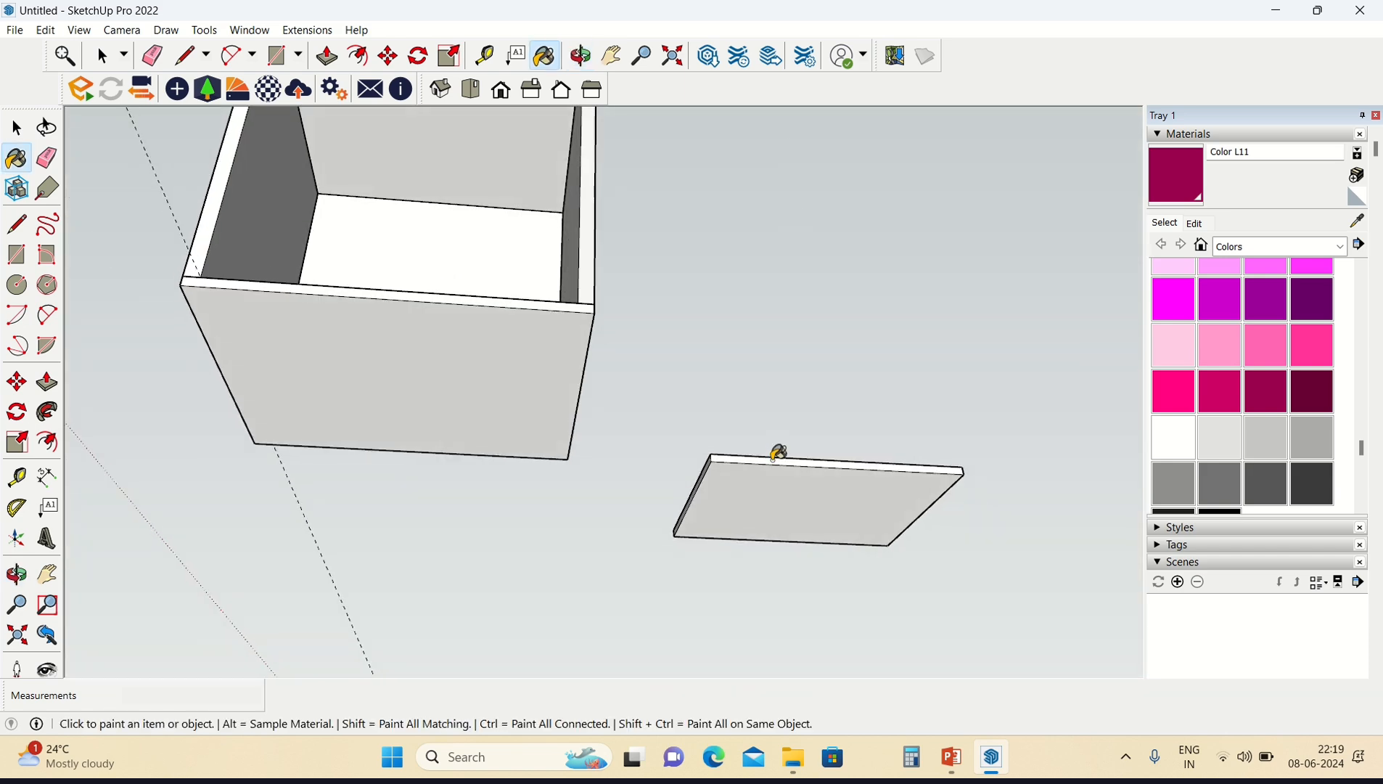
pyautogui.click(778, 453)
pyautogui.moveTo(776, 465)
pyautogui.mouseDown(button='middle')
pyautogui.moveTo(760, 531)
pyautogui.moveTo(439, 759)
pyautogui.moveTo(876, 558)
pyautogui.moveTo(522, 373)
pyautogui.moveTo(765, 468)
pyautogui.moveTo(774, 453)
pyautogui.moveTo(790, 472)
pyautogui.moveTo(855, 408)
pyautogui.moveTo(571, 487)
pyautogui.moveTo(689, 342)
pyautogui.mouseUp(button='middle')
pyautogui.click(795, 471)
# Step: Paint the room's side walls, floor, back wall and ceiling with Color L11
pyautogui.scroll(-5, 761, 431)
pyautogui.click(646, 341)
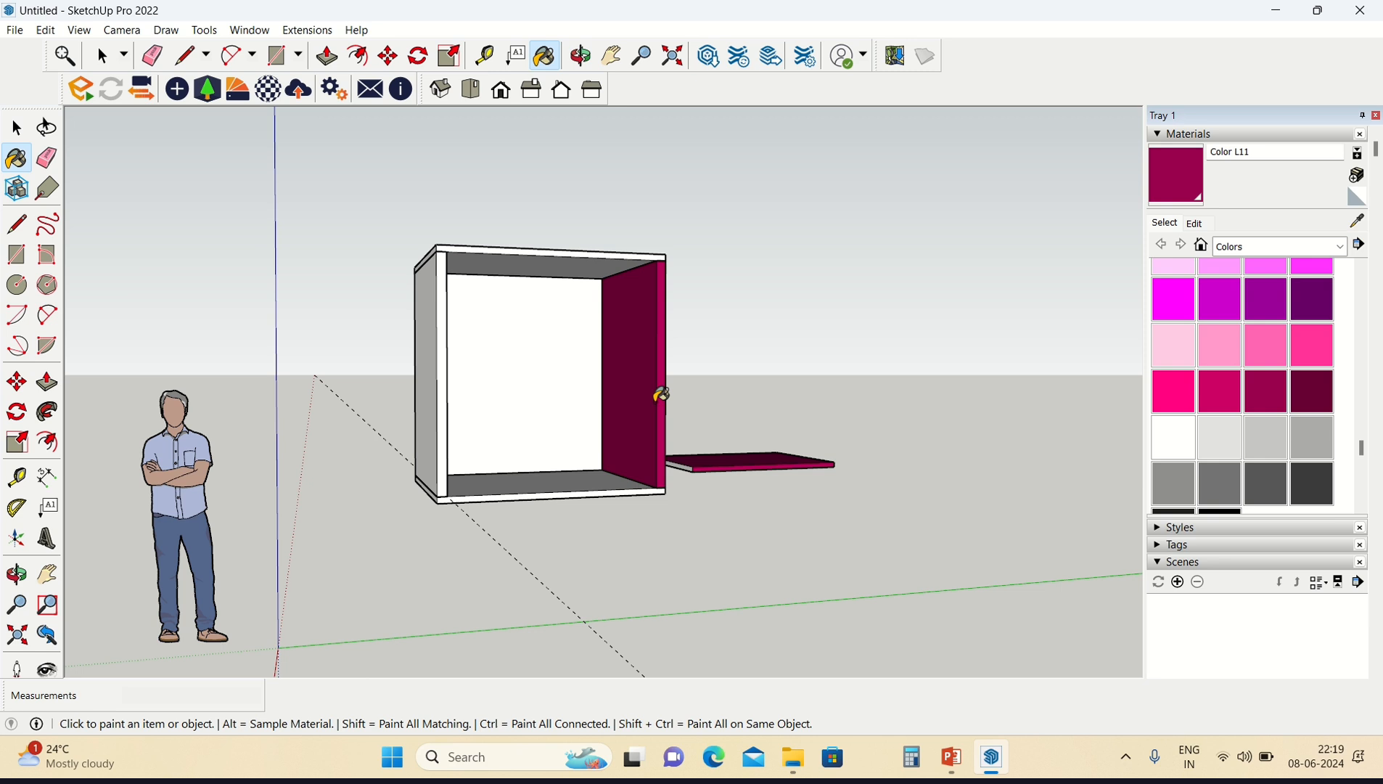
pyautogui.click(569, 464)
pyautogui.click(563, 418)
pyautogui.click(438, 378)
pyautogui.click(509, 253)
pyautogui.moveTo(510, 253)
pyautogui.mouseDown(button='middle')
pyautogui.moveTo(527, 358)
pyautogui.moveTo(492, 436)
pyautogui.mouseUp(button='middle')
# Step: Undo the five Color L11 fills on the room, keeping the loose slab painted
pyautogui.hotkey('ctrl', 'z')
pyautogui.hotkey('ctrl', 'z')
pyautogui.hotkey('ctrl', 'z')
pyautogui.hotkey('ctrl', 'z')
pyautogui.hotkey('ctrl', 'z')
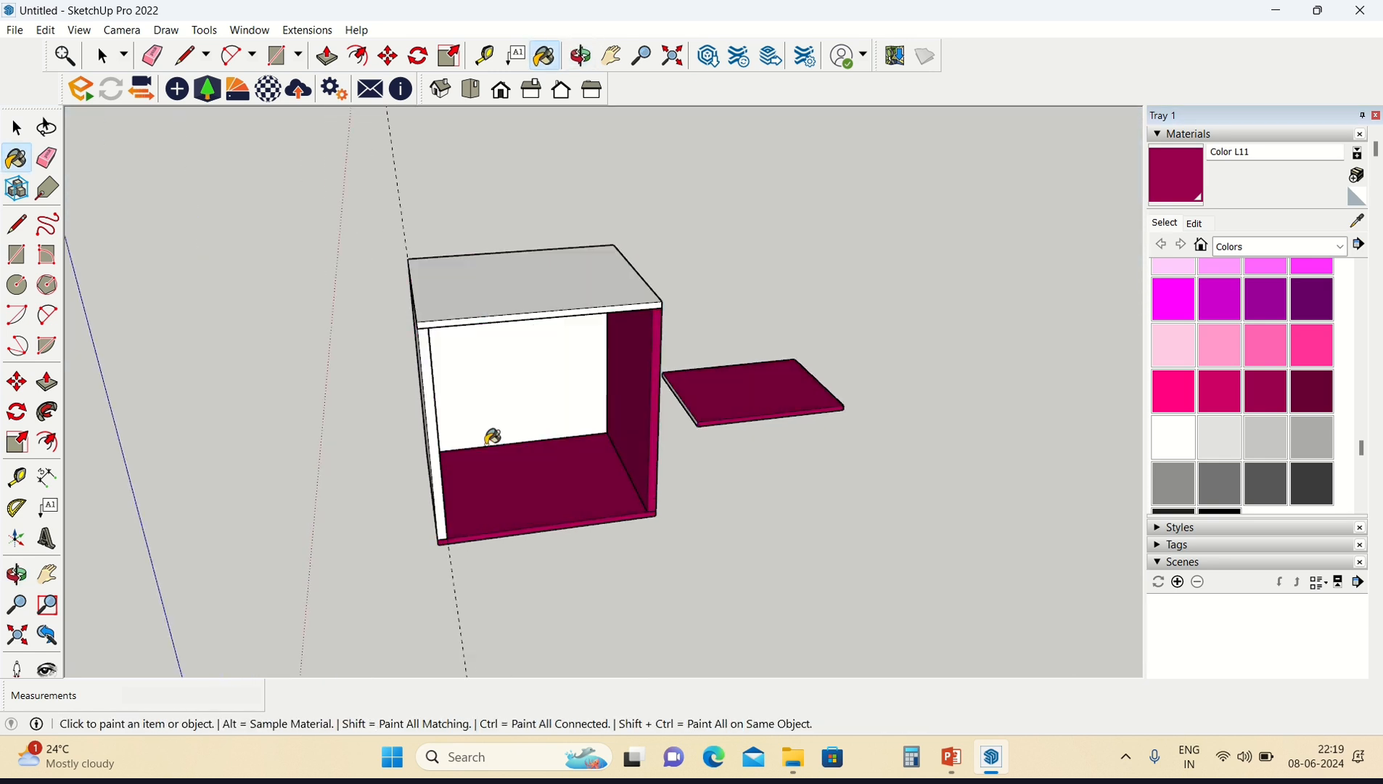
pyautogui.press('space')
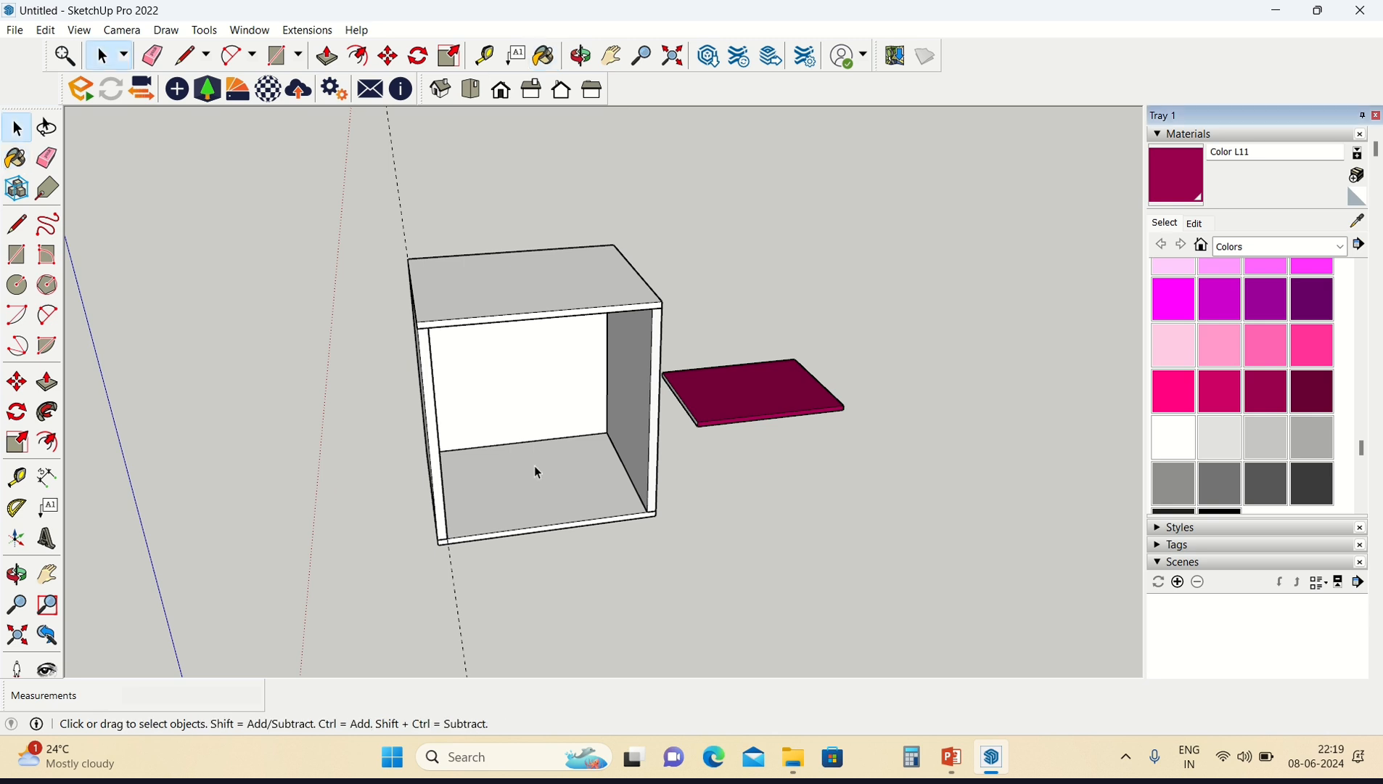
pyautogui.moveTo(536, 468)
pyautogui.mouseDown(button='middle')
pyautogui.moveTo(617, 502)
pyautogui.moveTo(582, 408)
pyautogui.mouseUp(button='middle')
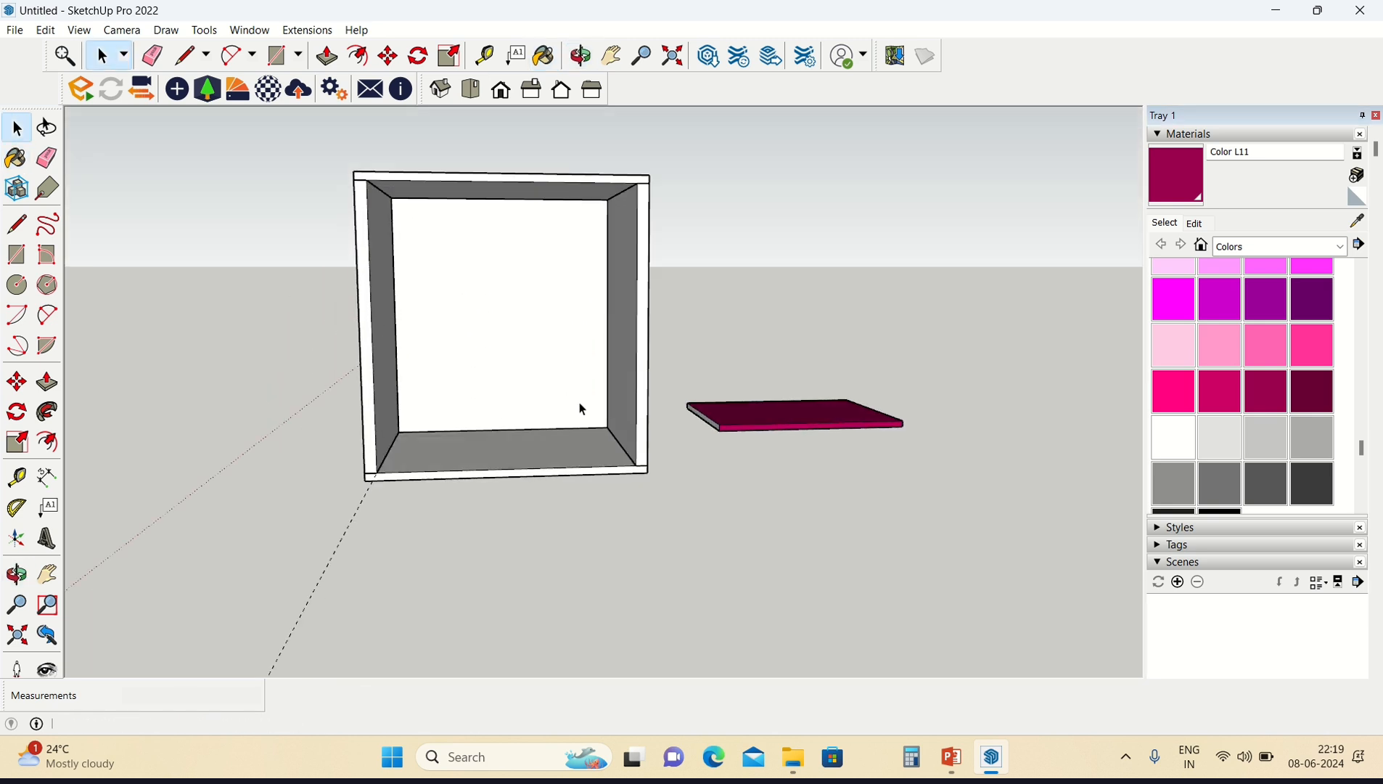
pyautogui.press('m')
pyautogui.click(629, 381)
pyautogui.press('Escape')
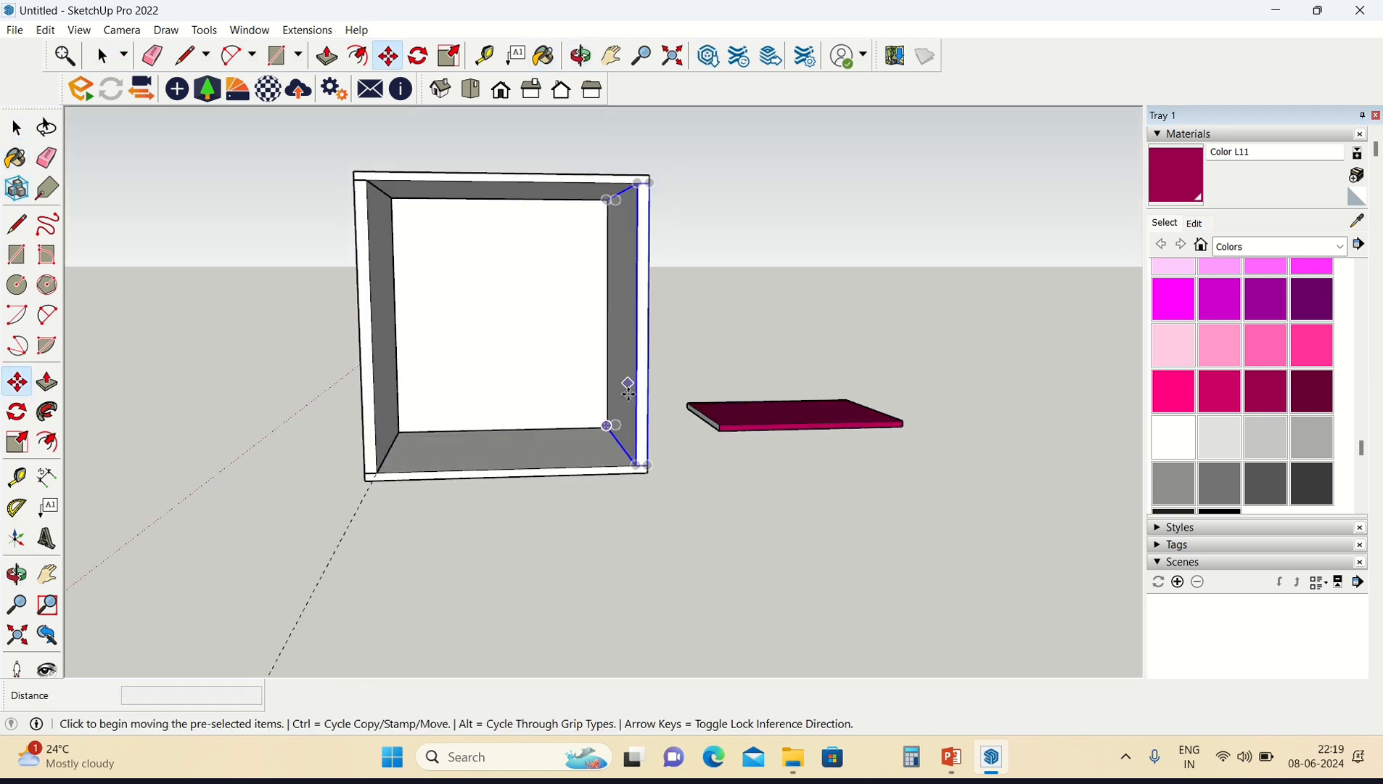
pyautogui.moveTo(628, 389); pyautogui.dragTo(562, 466, button='middle')
pyautogui.press('space')
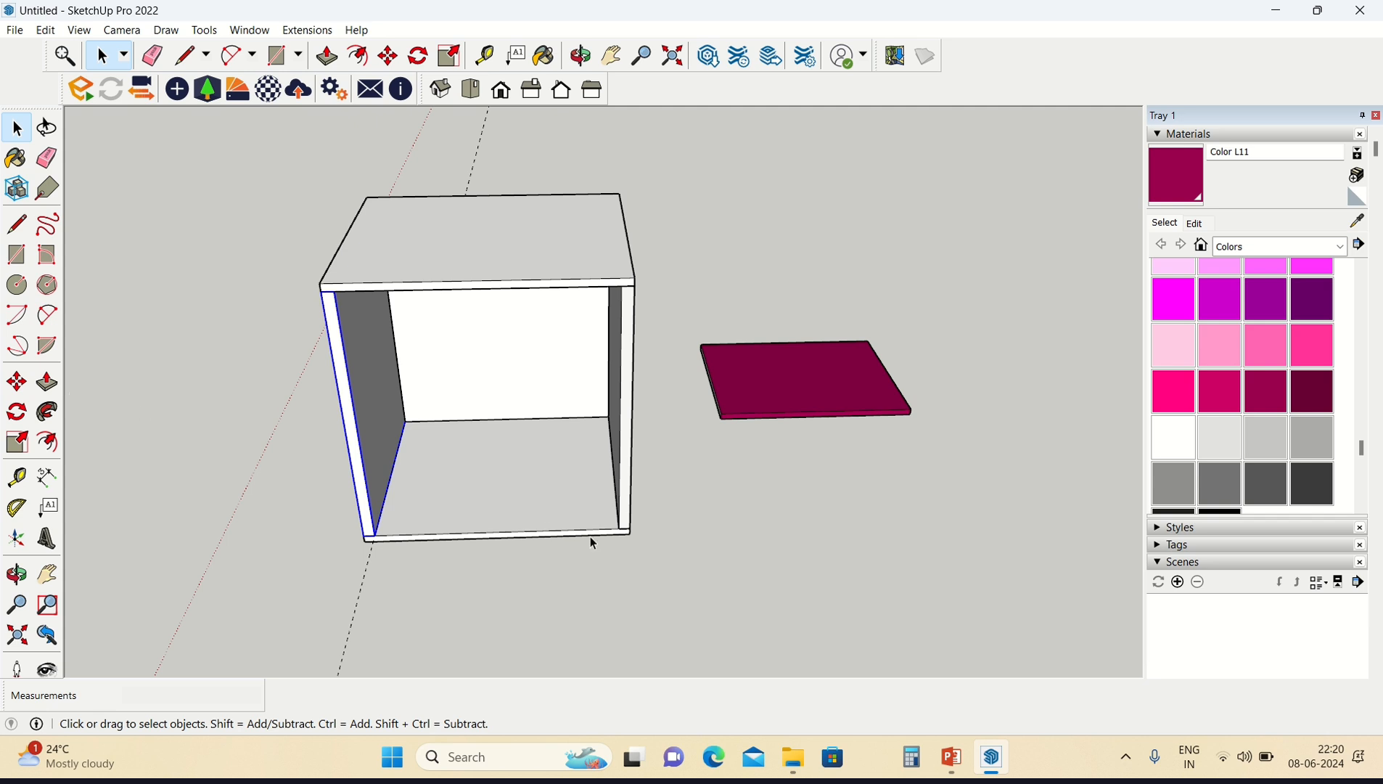
# Step: Delete the entire painted slab beside the room
pyautogui.click(820, 386)
pyautogui.moveTo(680, 297); pyautogui.dragTo(952, 488)
pyautogui.press('Delete')
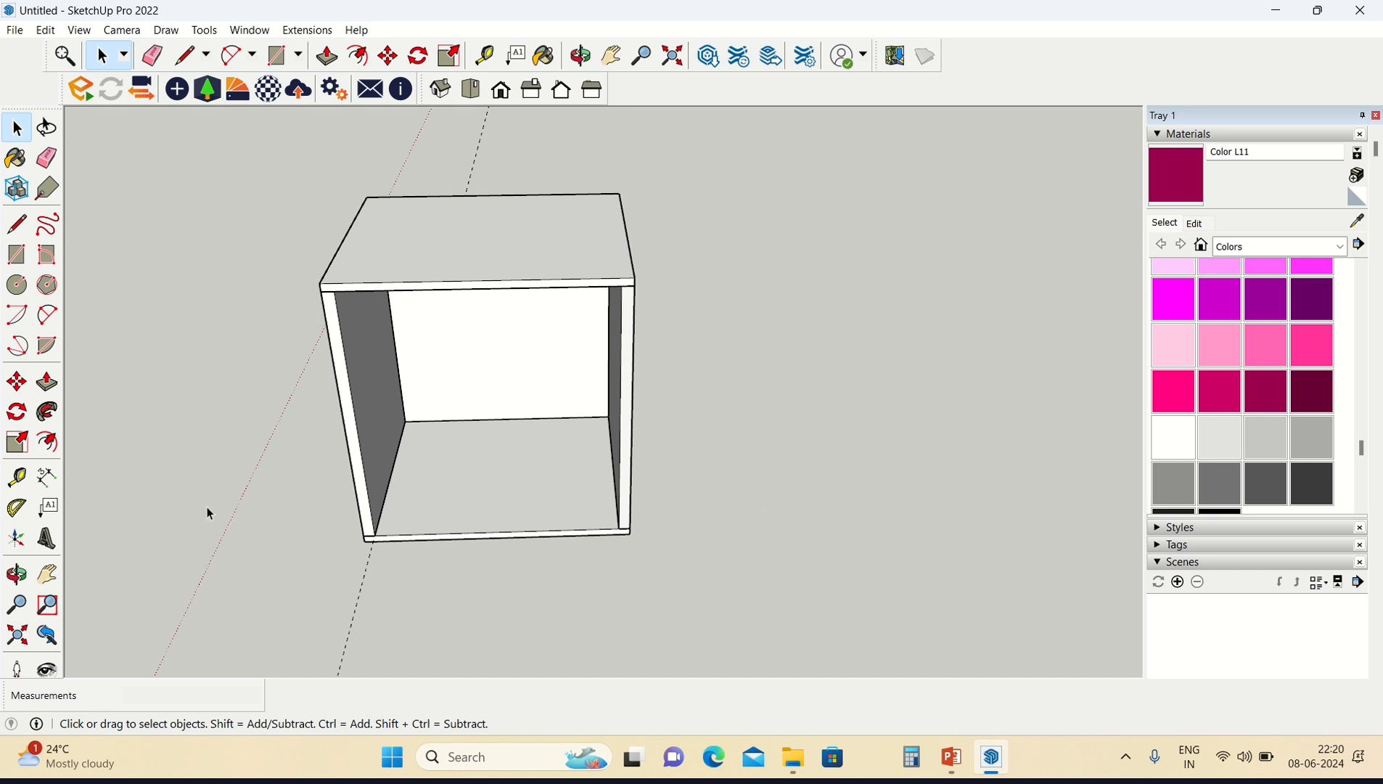
# Step: Paint the room's back wall with the light violet-blue Color I02 from the Colors library
pyautogui.moveTo(174, 498); pyautogui.dragTo(221, 401, button='middle')
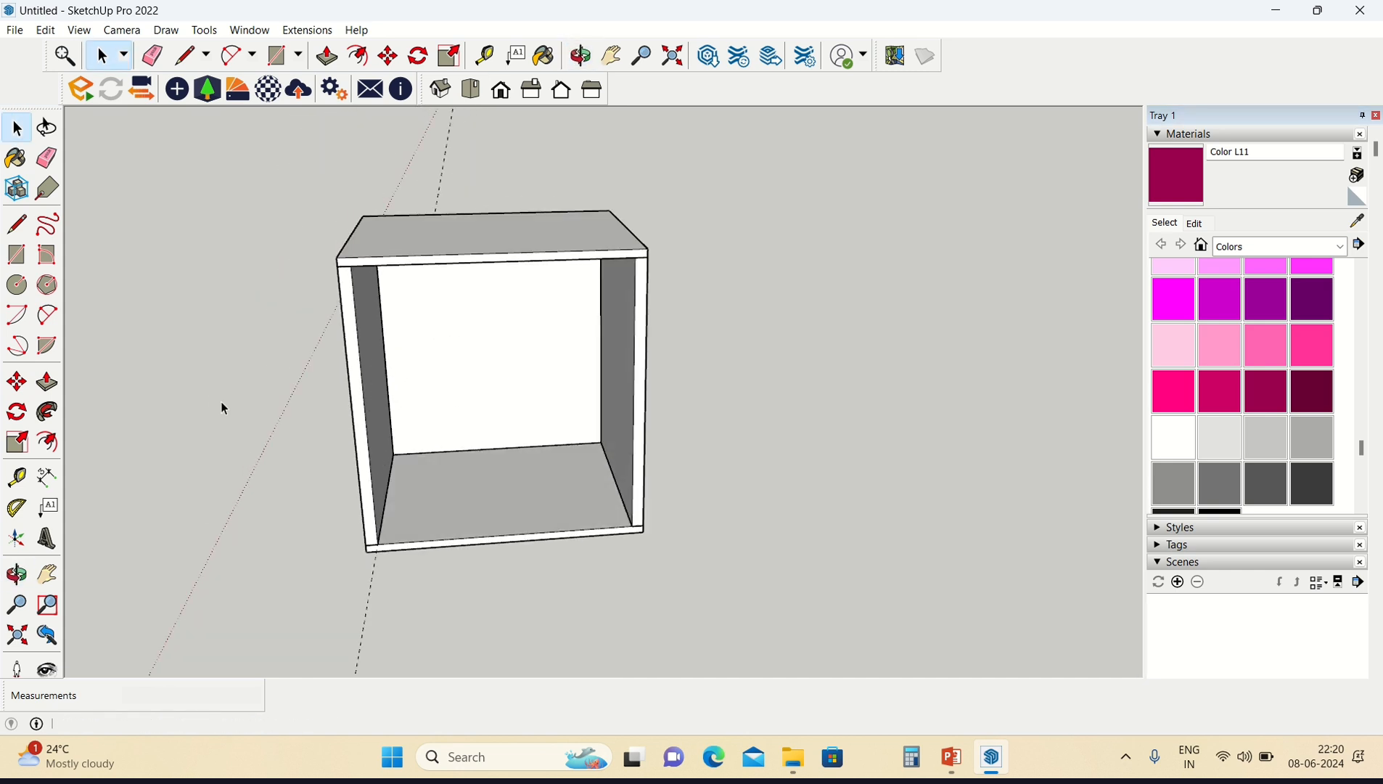
pyautogui.scroll(10, 1263, 324)
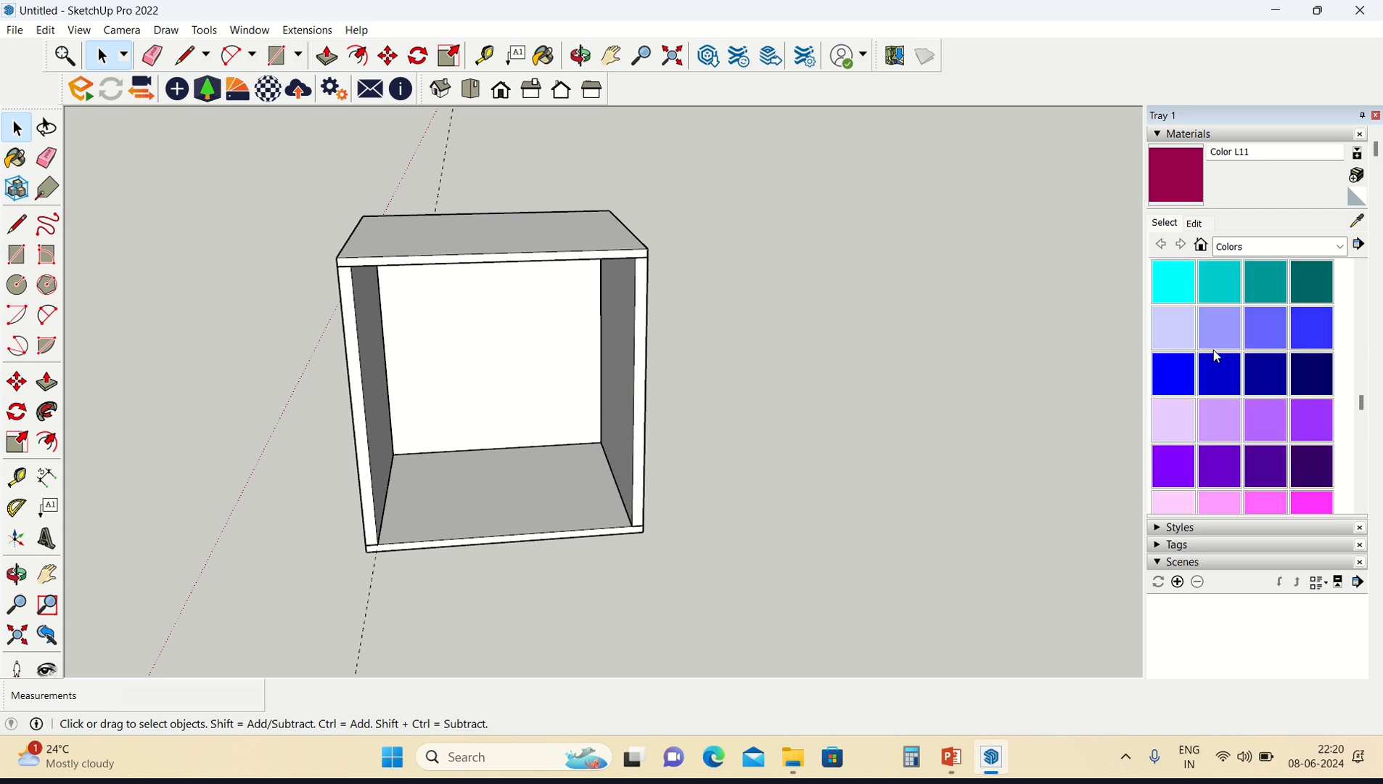
pyautogui.scroll(-9, 1251, 349)
pyautogui.scroll(-3, 1277, 406)
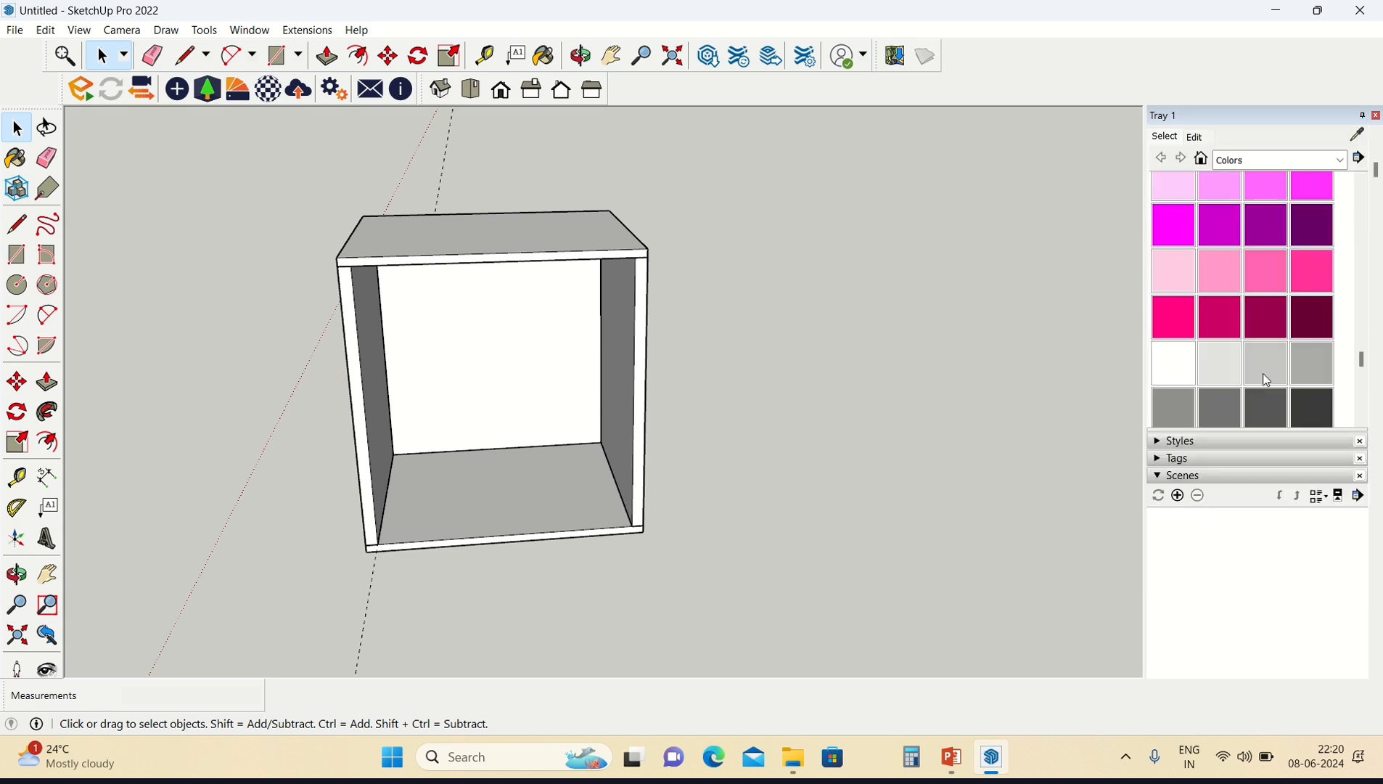
pyautogui.scroll(4, 1264, 381)
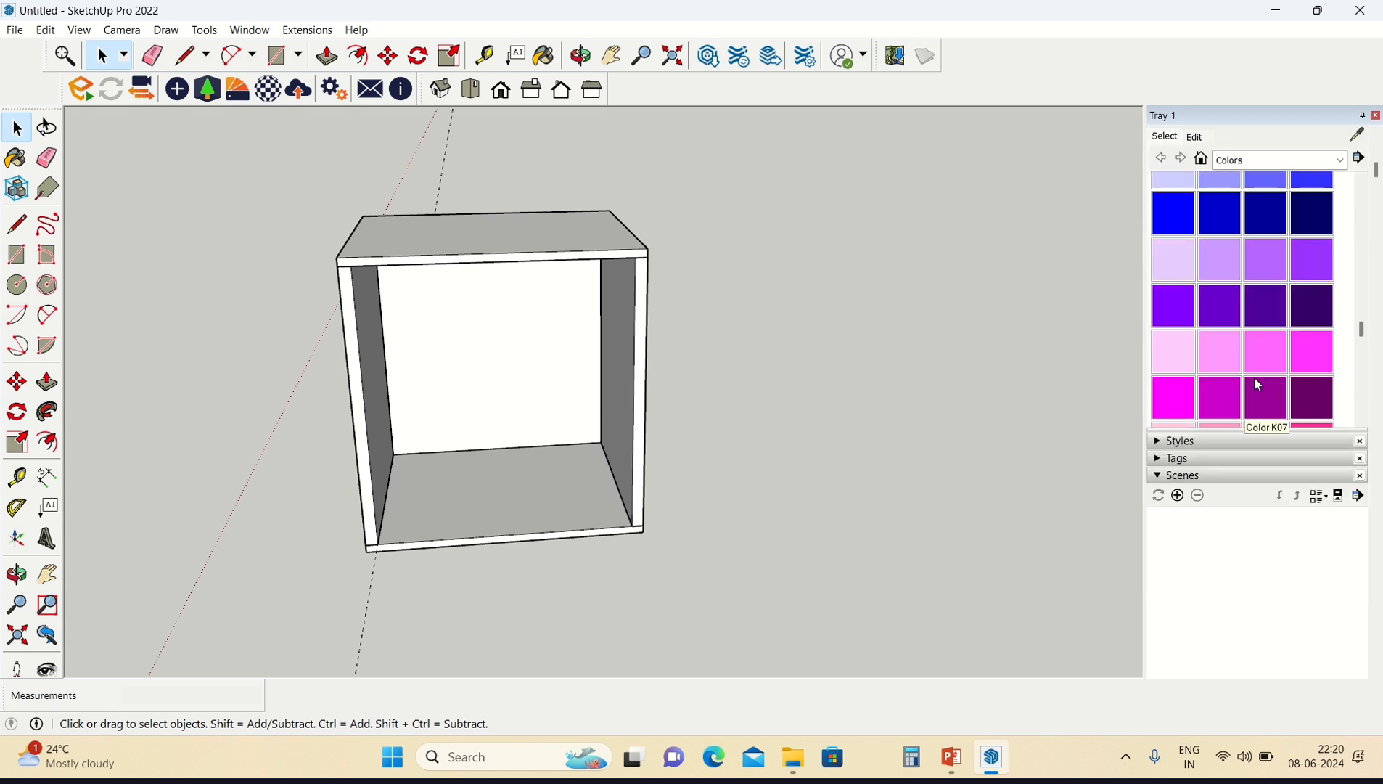
pyautogui.scroll(2, 1214, 338)
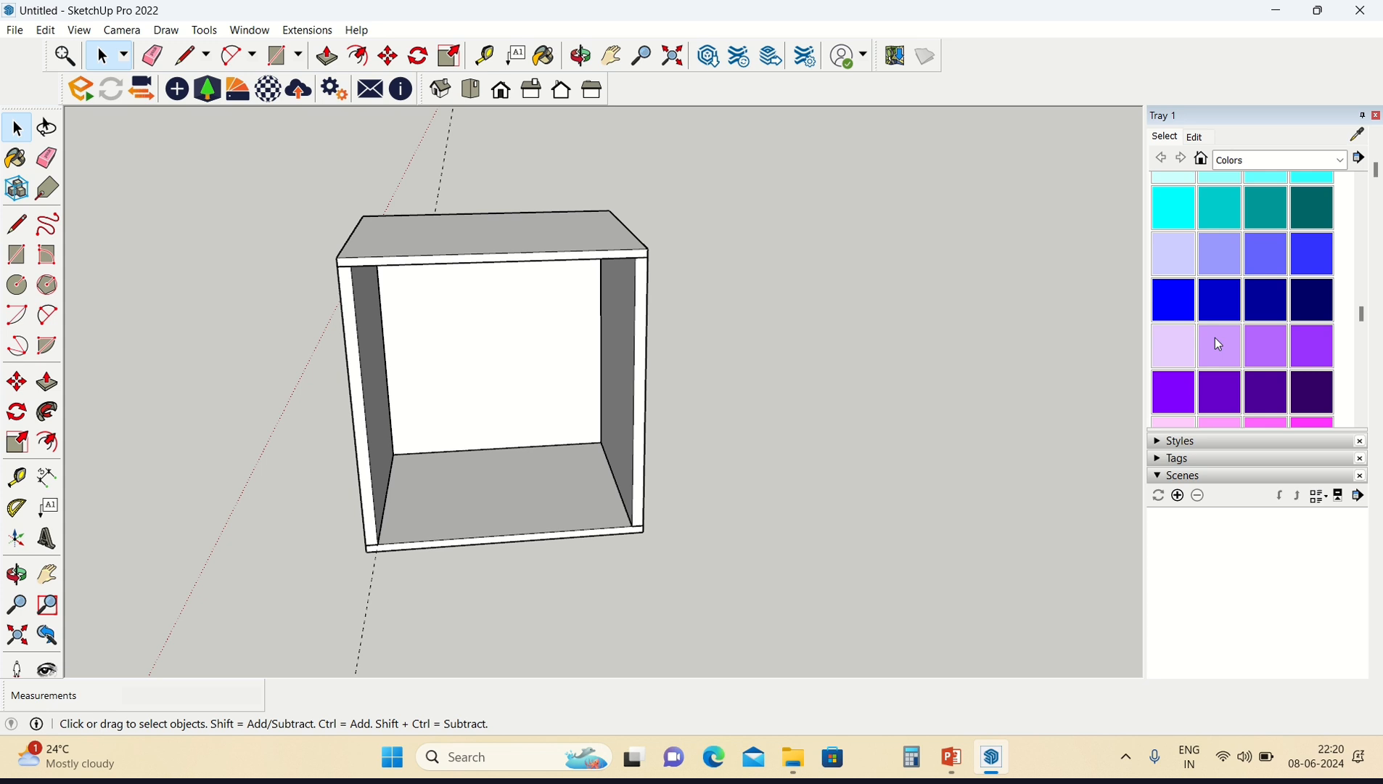
pyautogui.click(1216, 271)
pyautogui.click(574, 320)
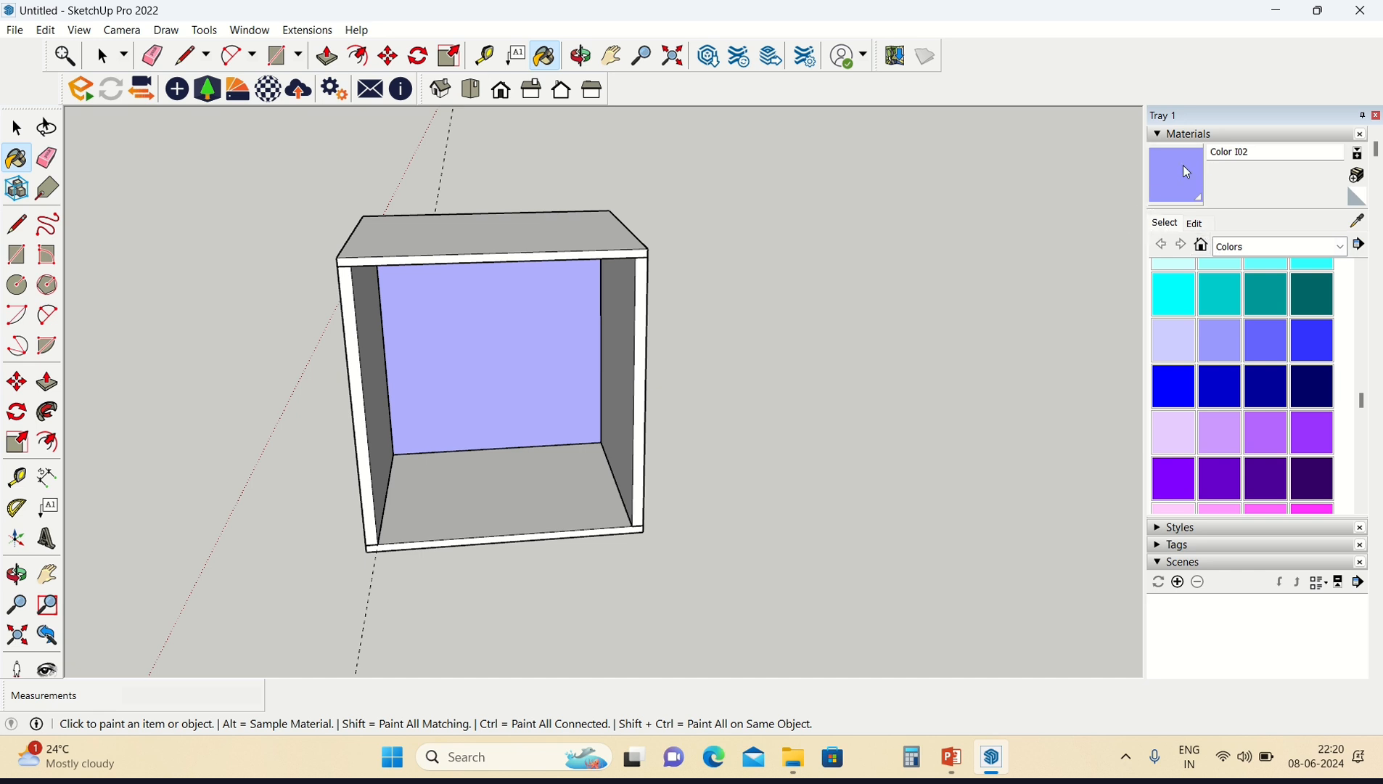
# Step: Give Color I02 on the back wall the texture image 4816-SUD-Bula-Walnut
pyautogui.click(1194, 223)
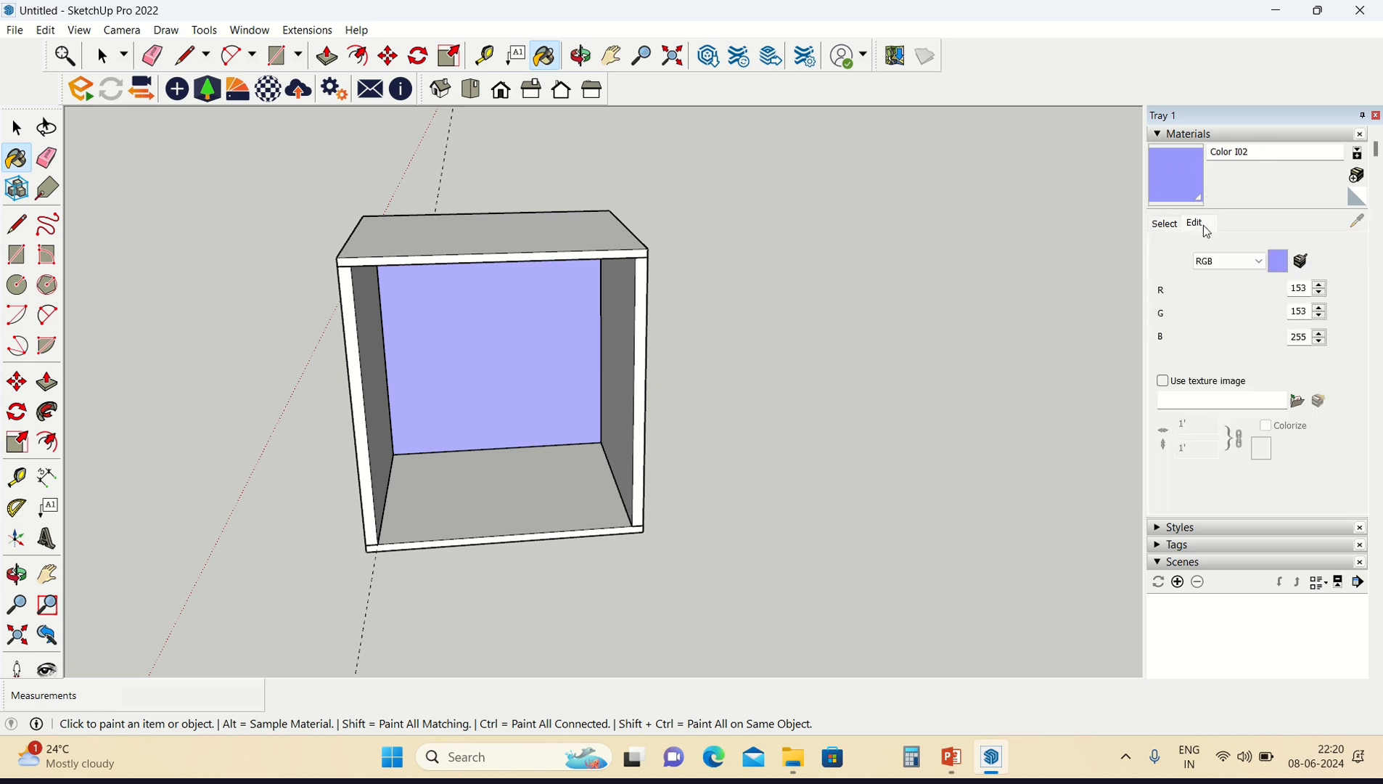
pyautogui.click(1298, 402)
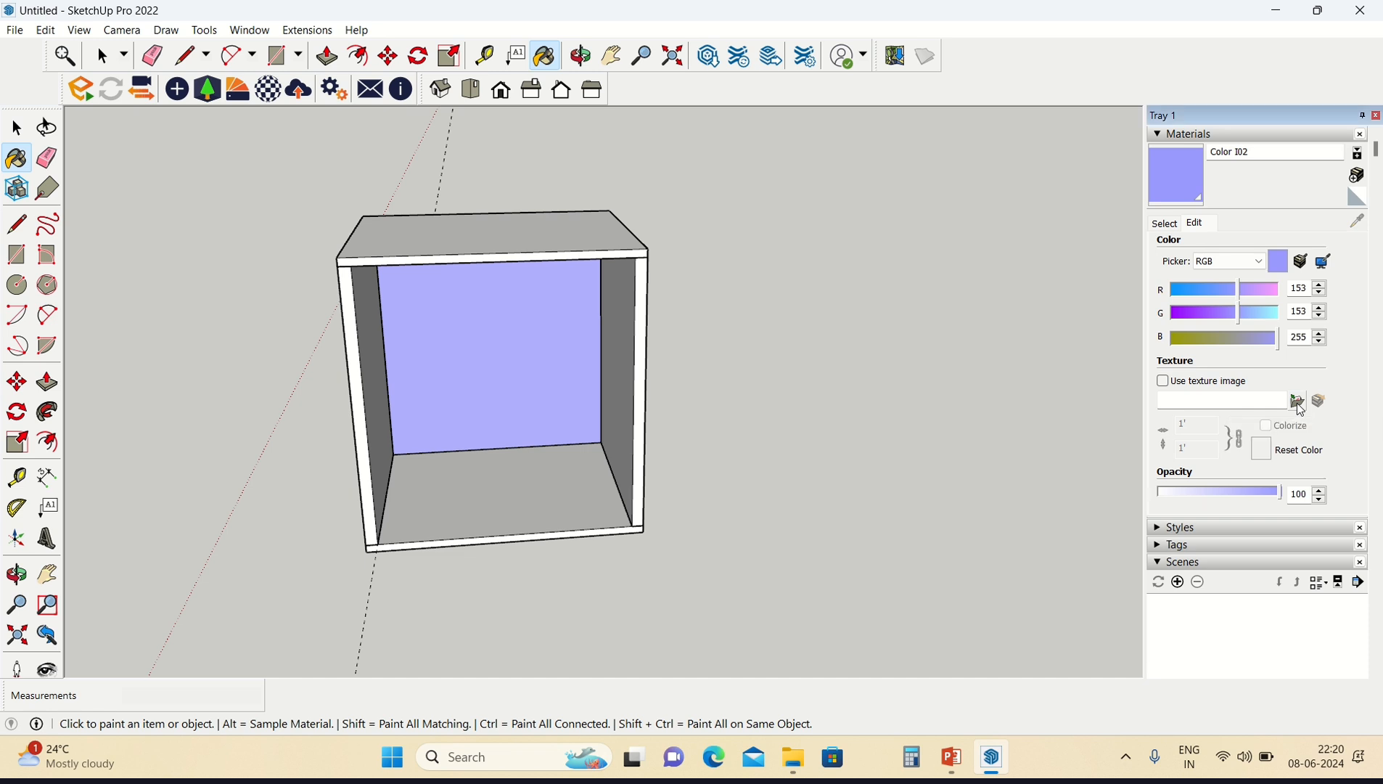
pyautogui.scroll(-1, 797, 381)
pyautogui.scroll(-3, 501, 377)
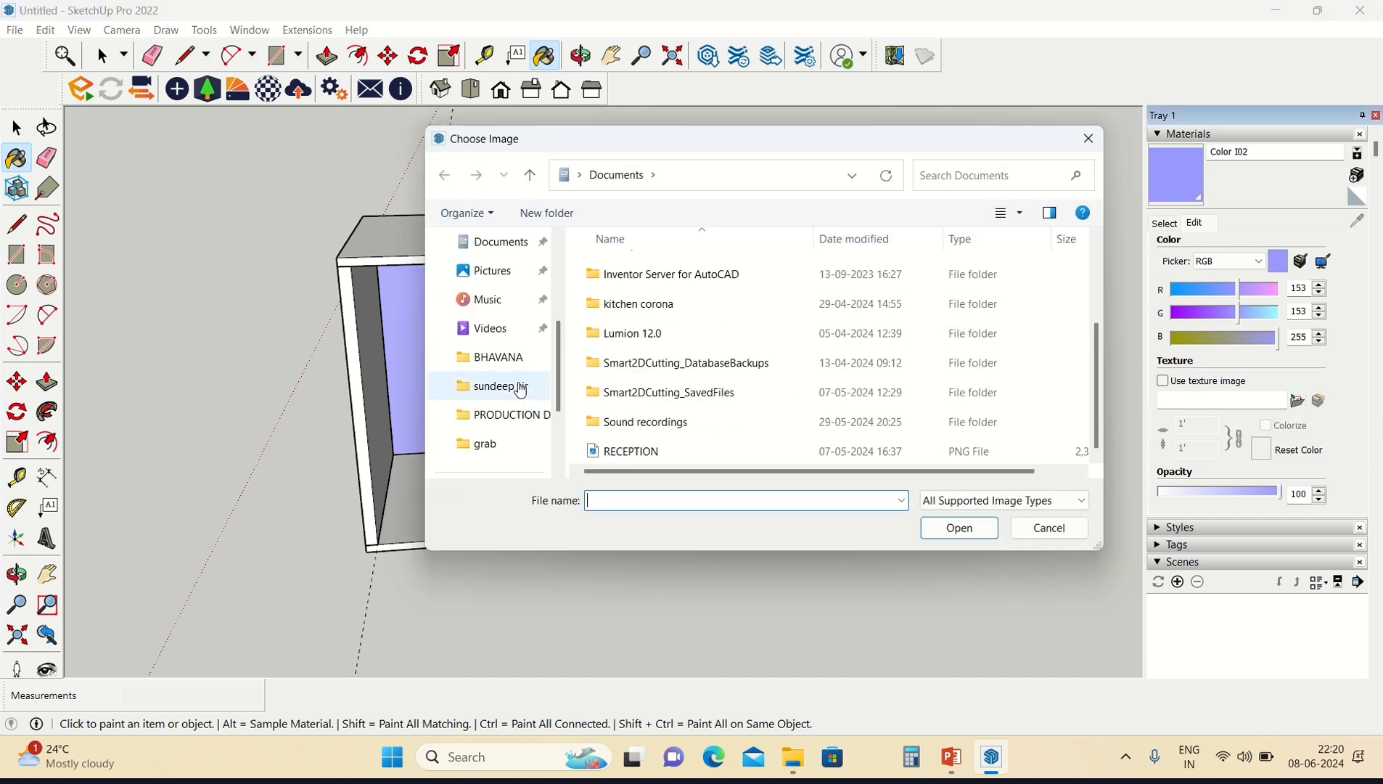
pyautogui.click(508, 361)
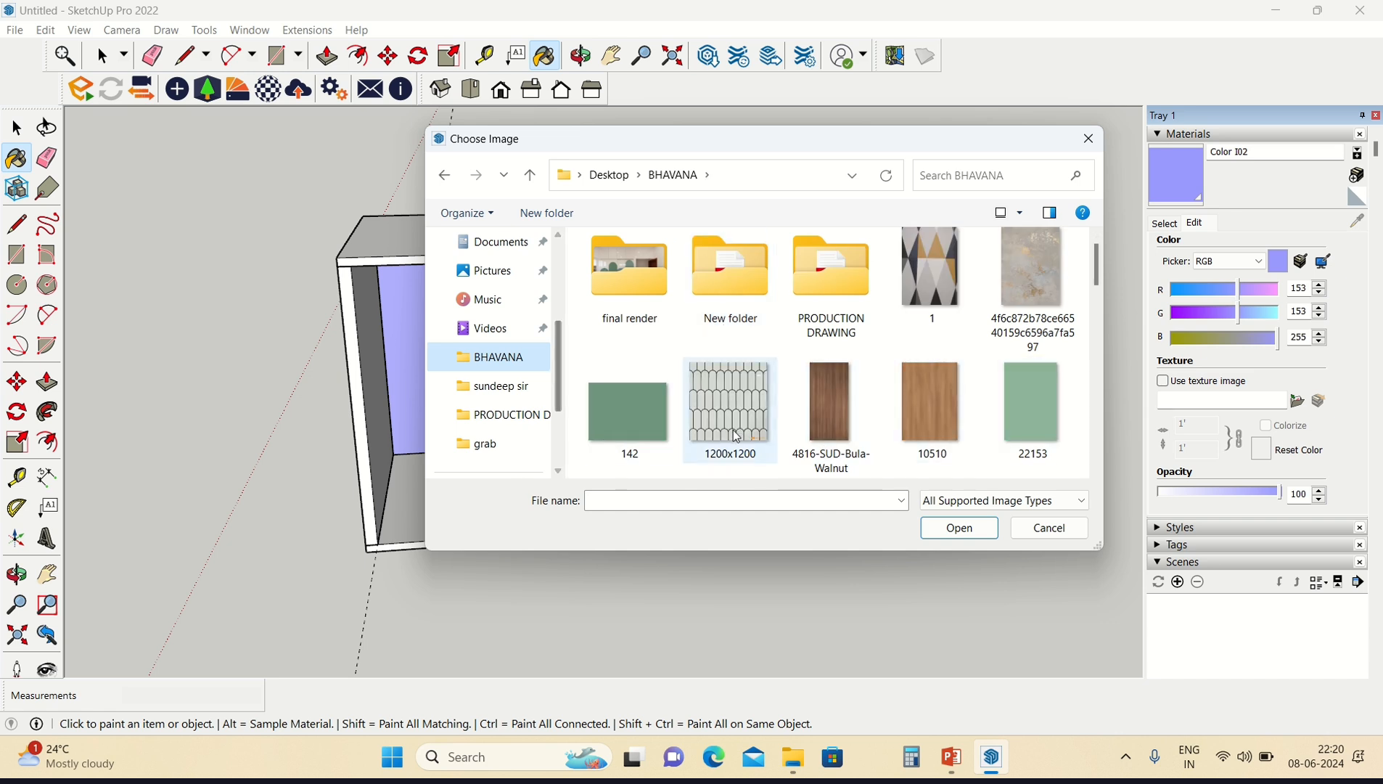
pyautogui.click(825, 412)
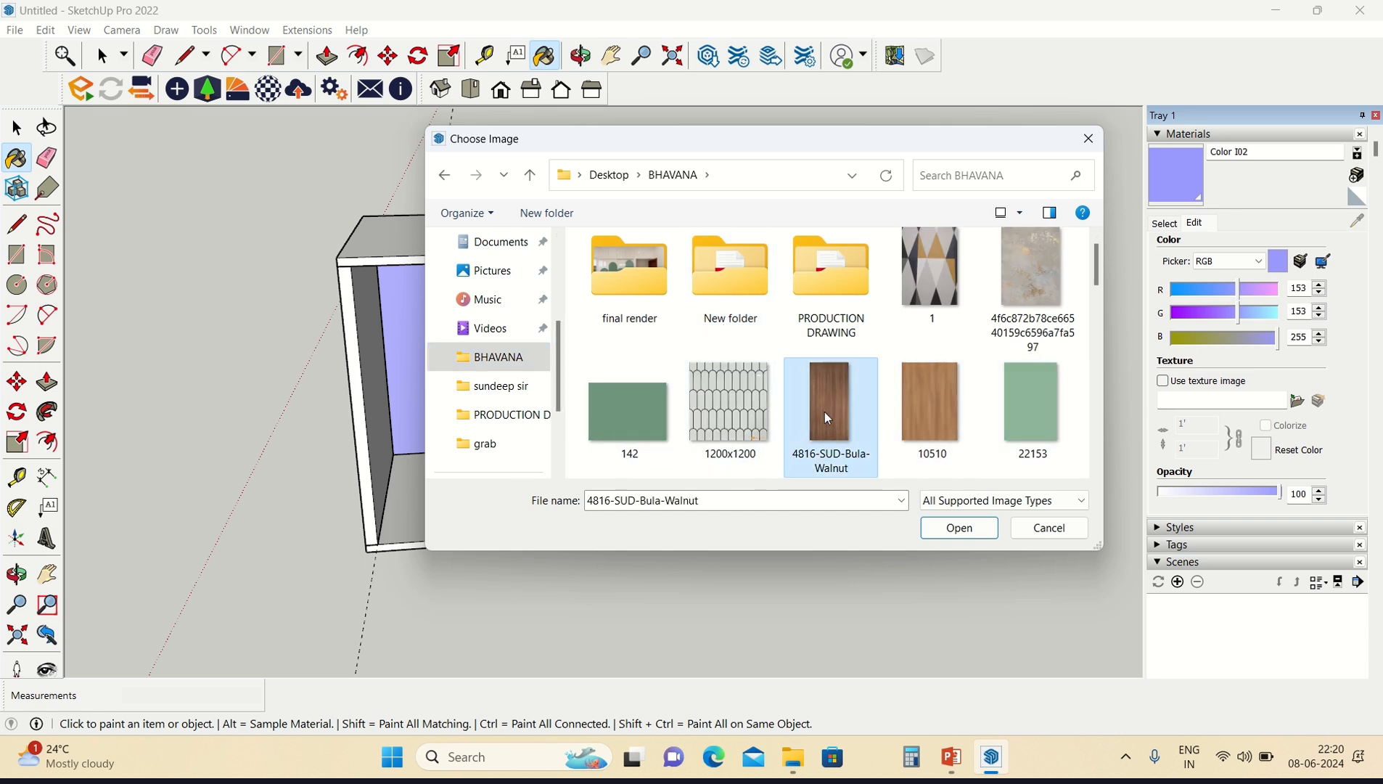
pyautogui.click(958, 528)
pyautogui.click(585, 412)
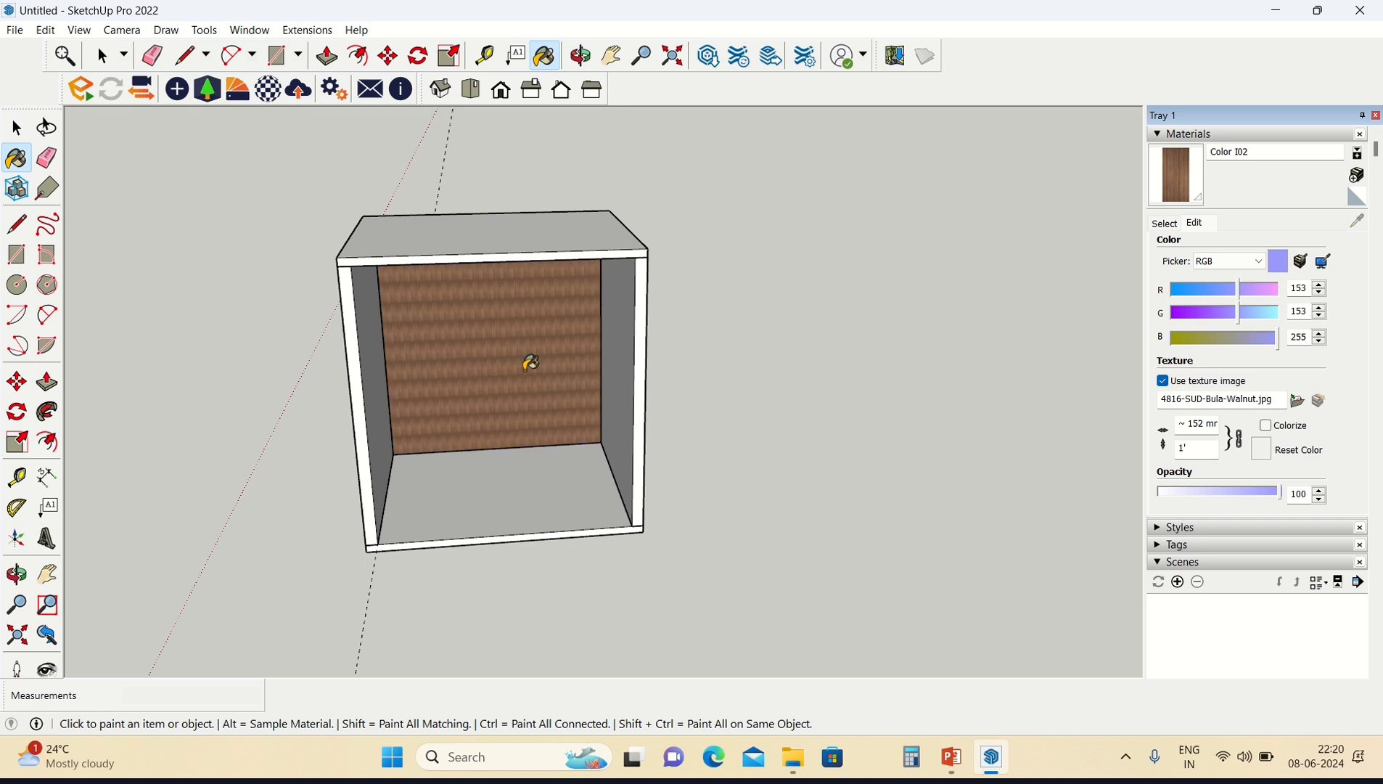
# Step: Undo the walnut texture image on the back wall's material and leave the Paint Bucket tool
pyautogui.moveTo(528, 361)
pyautogui.mouseDown(button='middle')
pyautogui.moveTo(543, 287)
pyautogui.moveTo(448, 253)
pyautogui.moveTo(613, 365)
pyautogui.moveTo(423, 286)
pyautogui.moveTo(439, 322)
pyautogui.mouseUp(button='middle')
pyautogui.hotkey('ctrl', 'z')
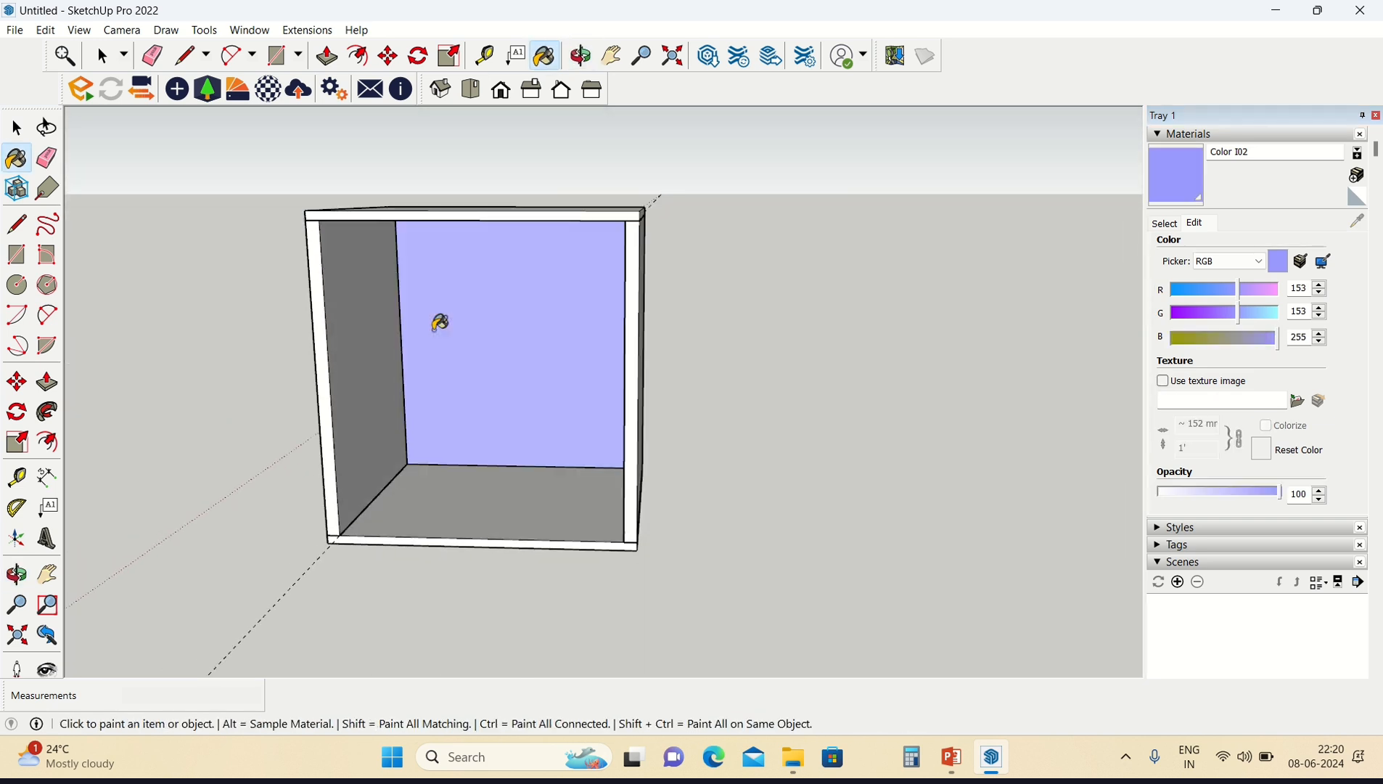
pyautogui.press('space')
# Step: Examine the room's painted back wall, side walls, floor and ceiling slab from several angles
pyautogui.moveTo(676, 350)
pyautogui.mouseDown(button='middle')
pyautogui.moveTo(635, 333)
pyautogui.moveTo(592, 396)
pyautogui.moveTo(445, 453)
pyautogui.mouseUp(button='middle')
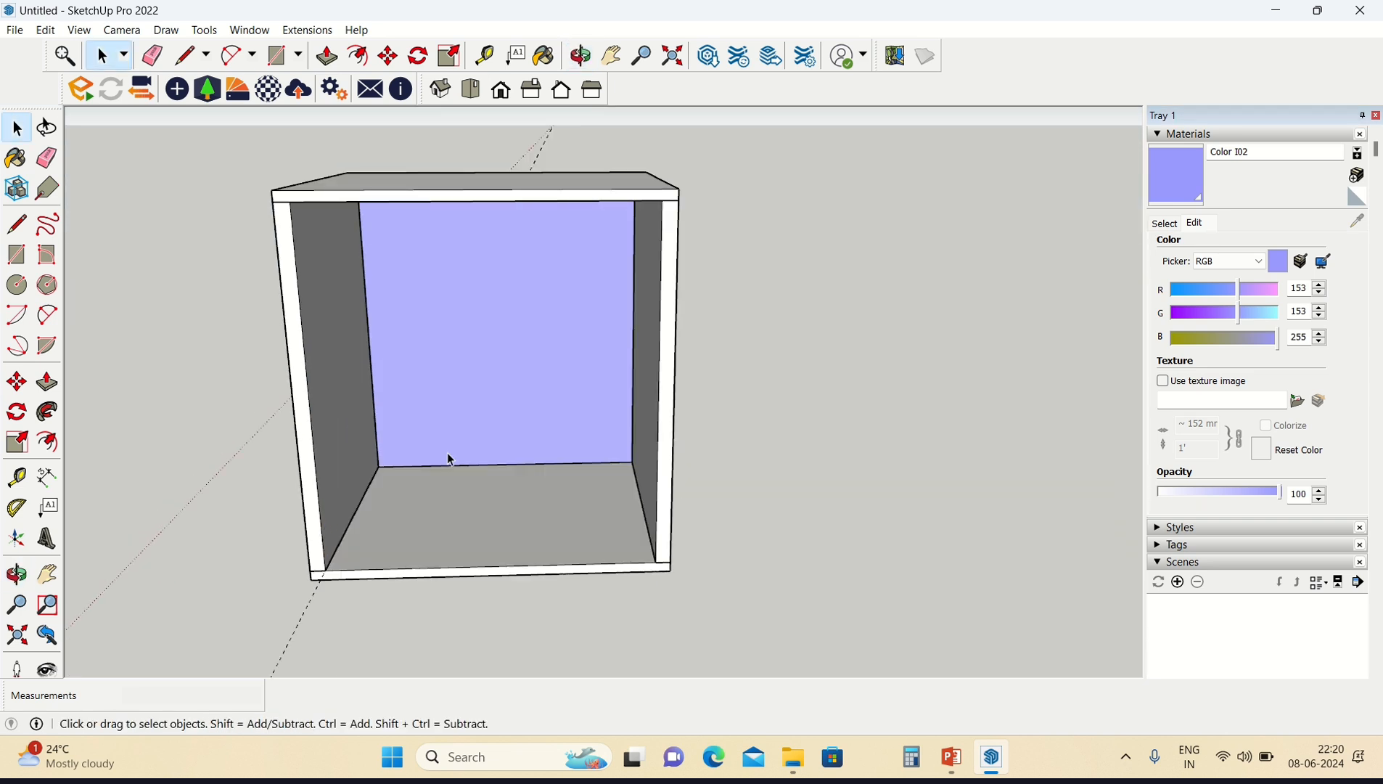
pyautogui.moveTo(521, 487); pyautogui.dragTo(606, 510, button='middle')
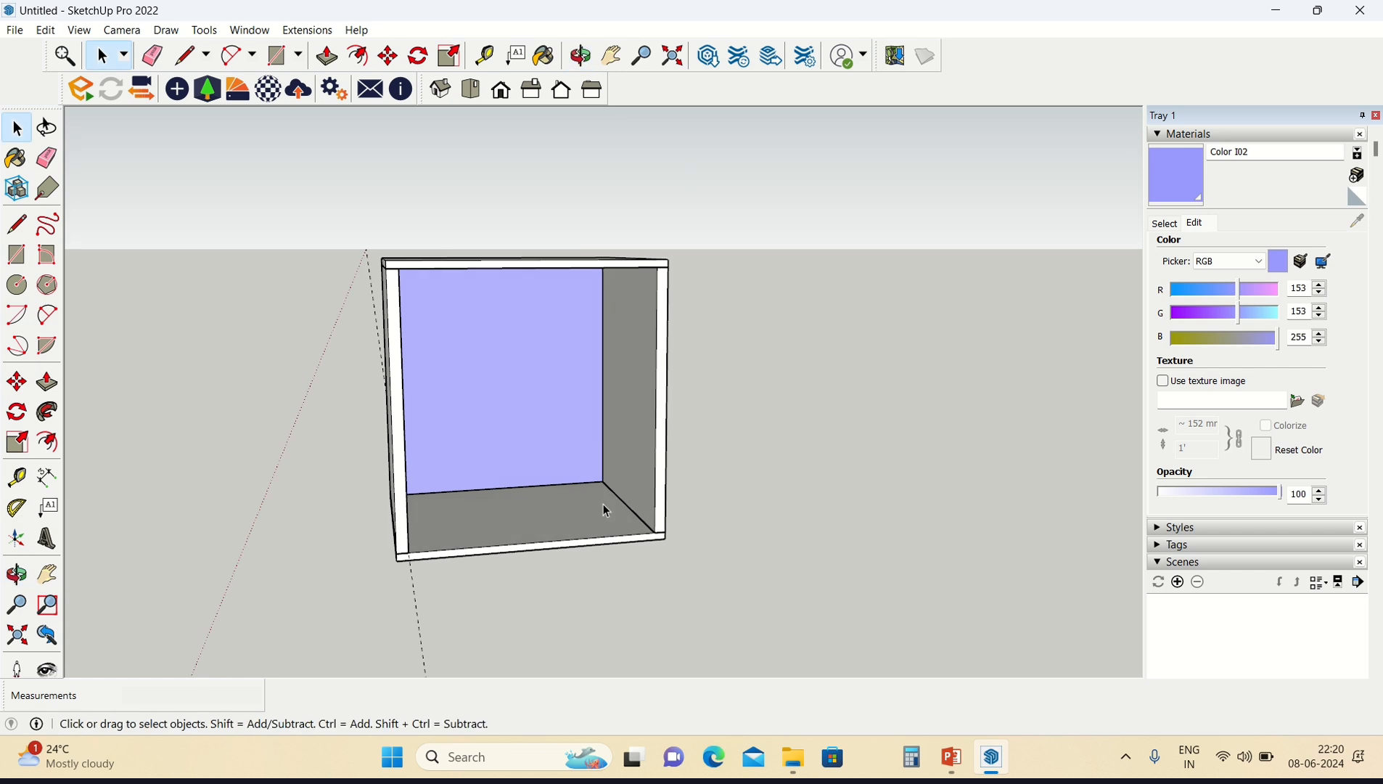
pyautogui.scroll(2, 487, 395)
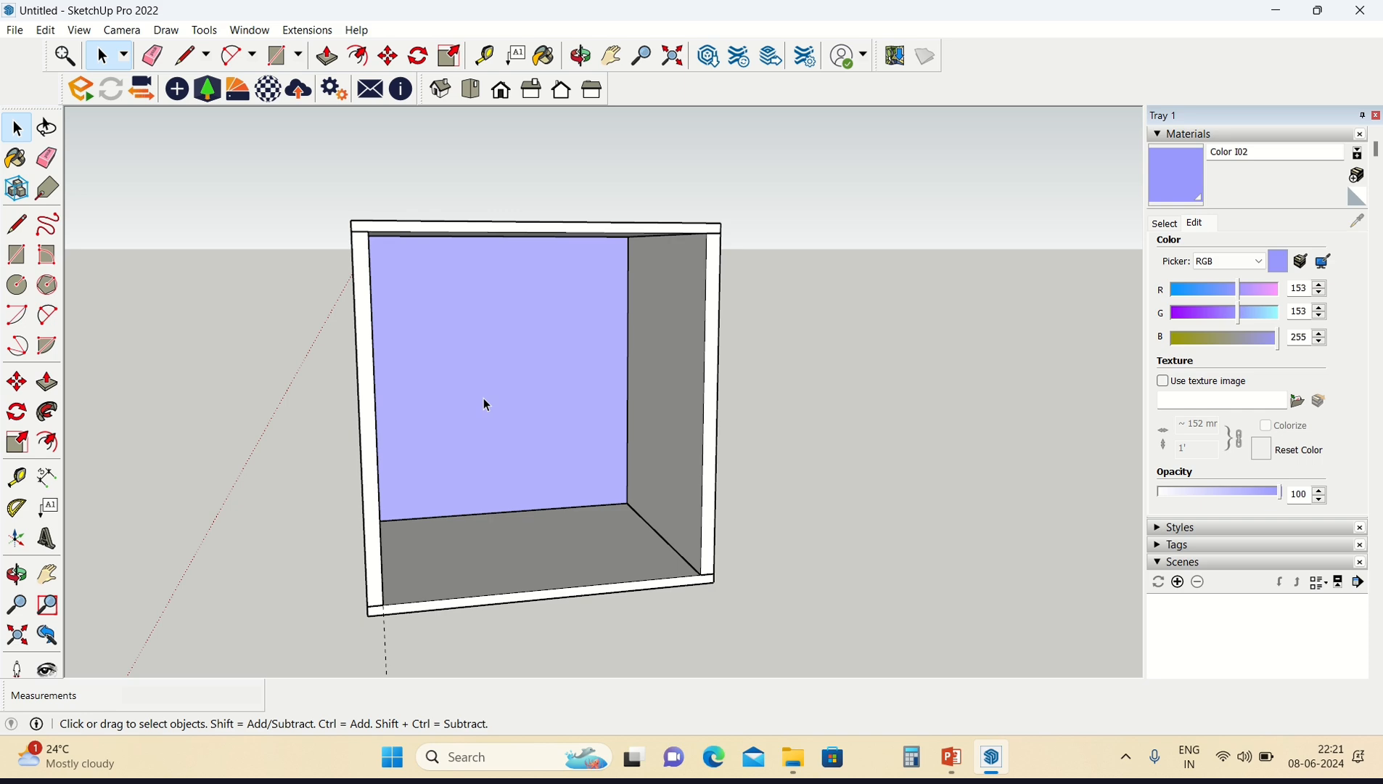
pyautogui.moveTo(760, 400); pyautogui.dragTo(875, 496, button='middle')
pyautogui.scroll(-5, 751, 530)
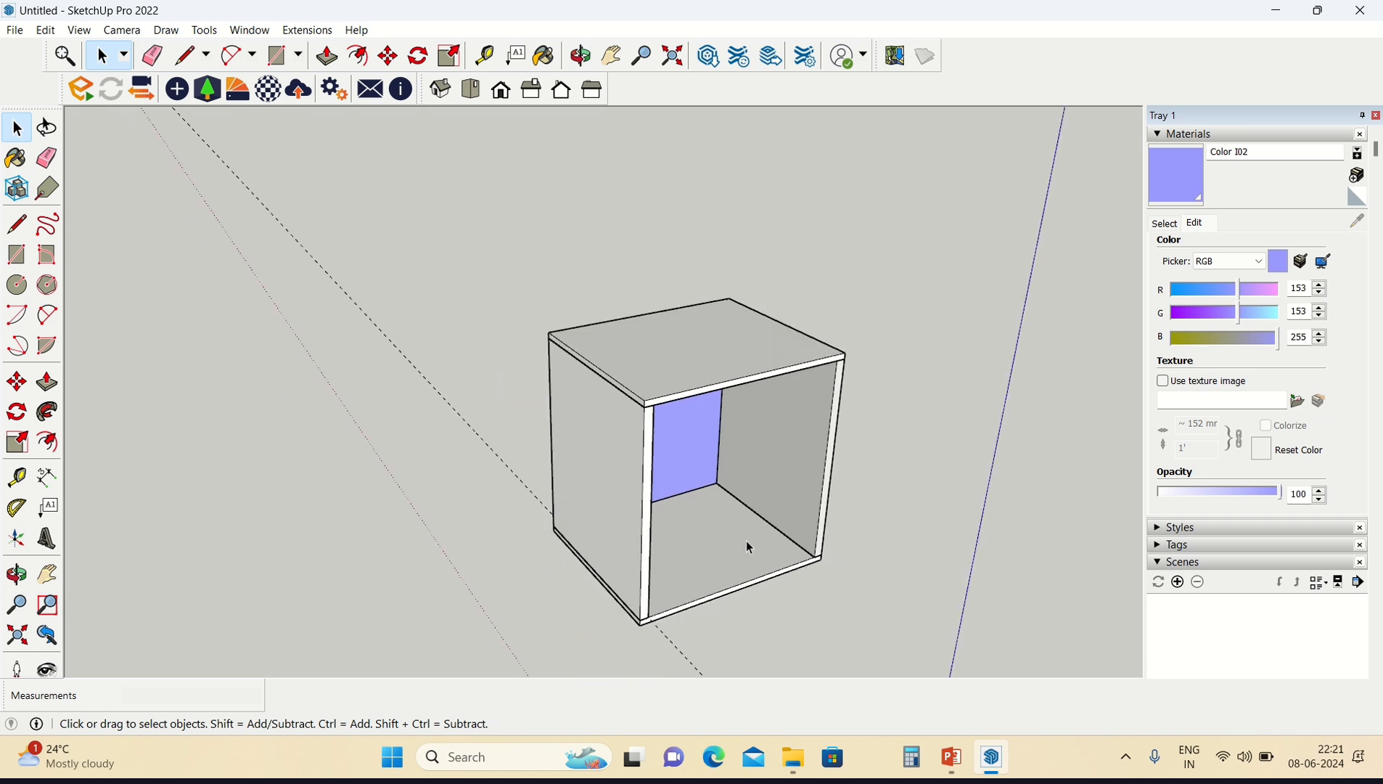
pyautogui.moveTo(743, 543); pyautogui.dragTo(637, 437, button='middle')
pyautogui.scroll(1, 636, 460)
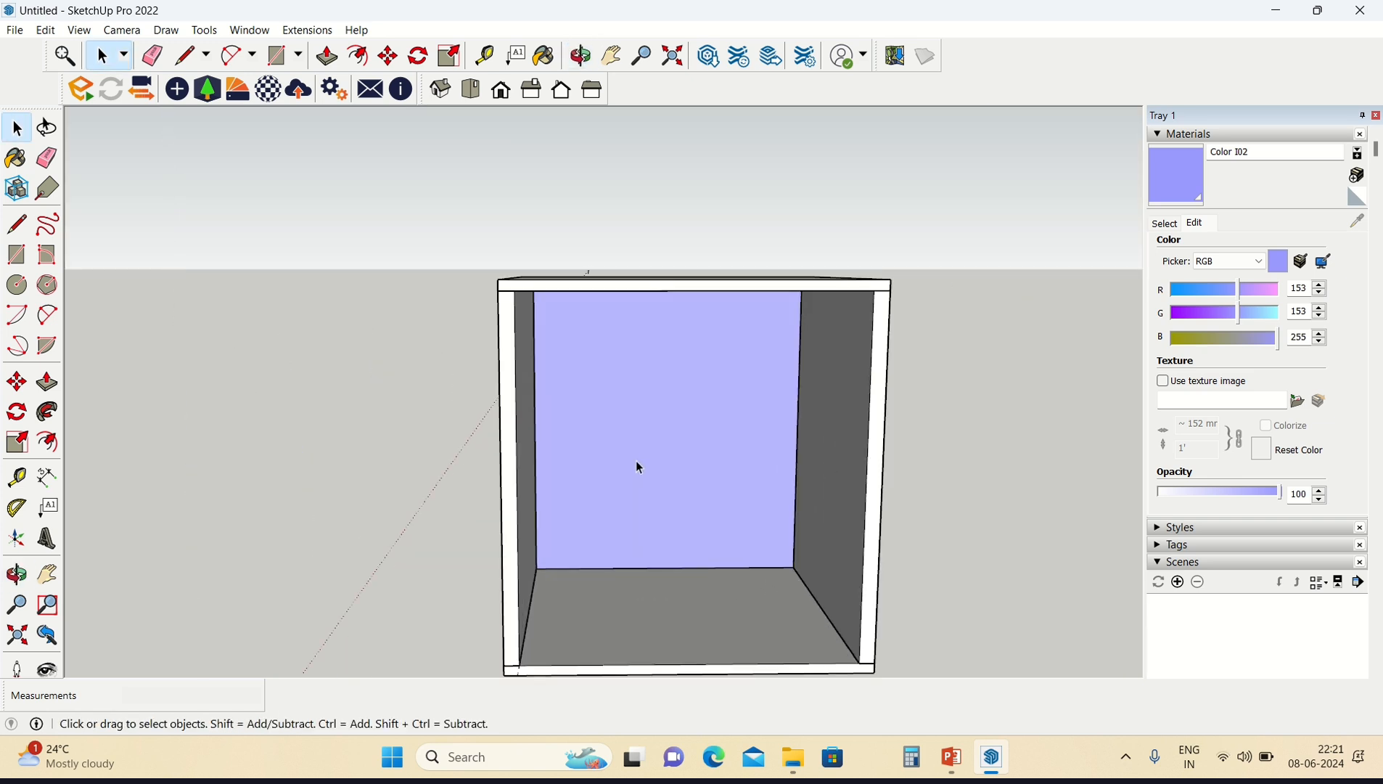
pyautogui.scroll(-2, 636, 460)
pyautogui.scroll(-3, 636, 465)
pyautogui.scroll(1, 642, 462)
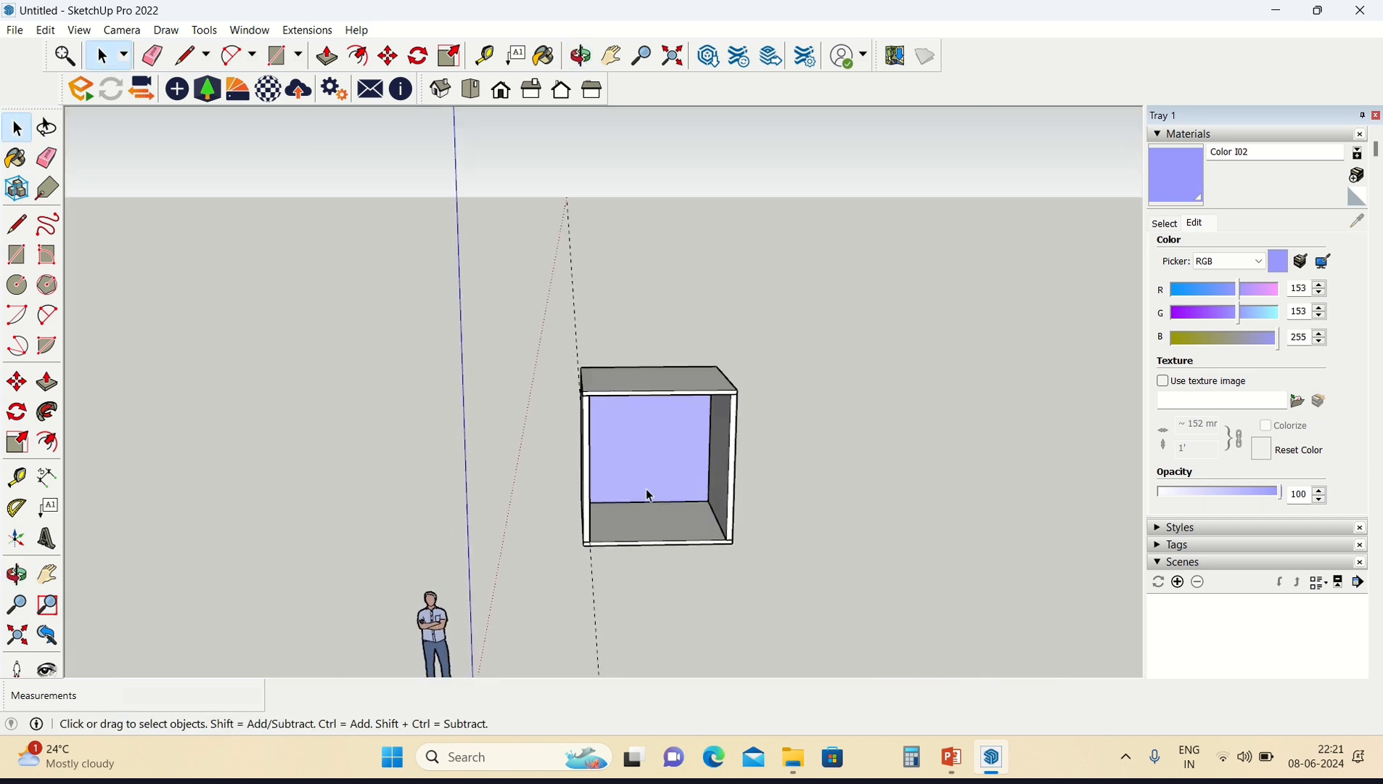
pyautogui.moveTo(648, 494); pyautogui.dragTo(576, 338, button='middle')
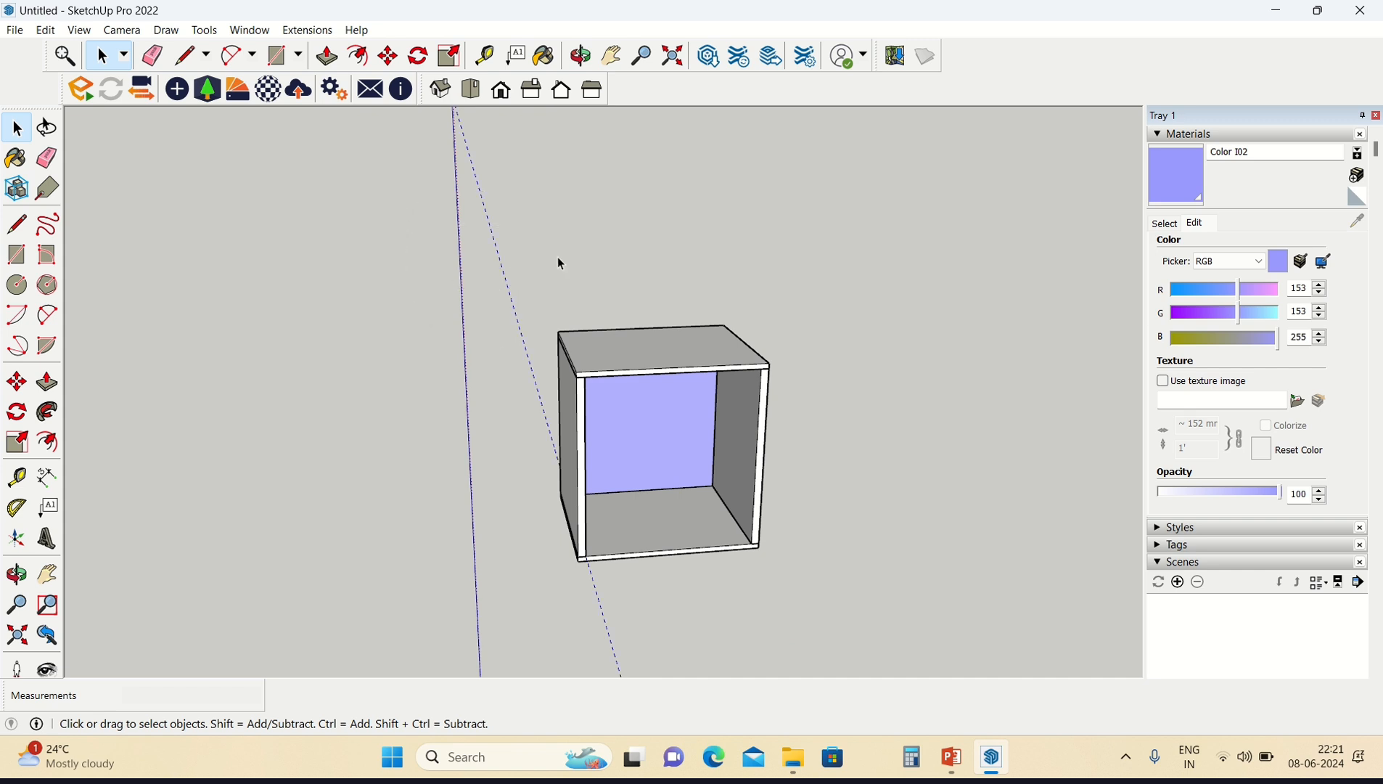
pyautogui.moveTo(557, 257); pyautogui.dragTo(488, 370, button='middle')
pyautogui.scroll(2, 676, 407)
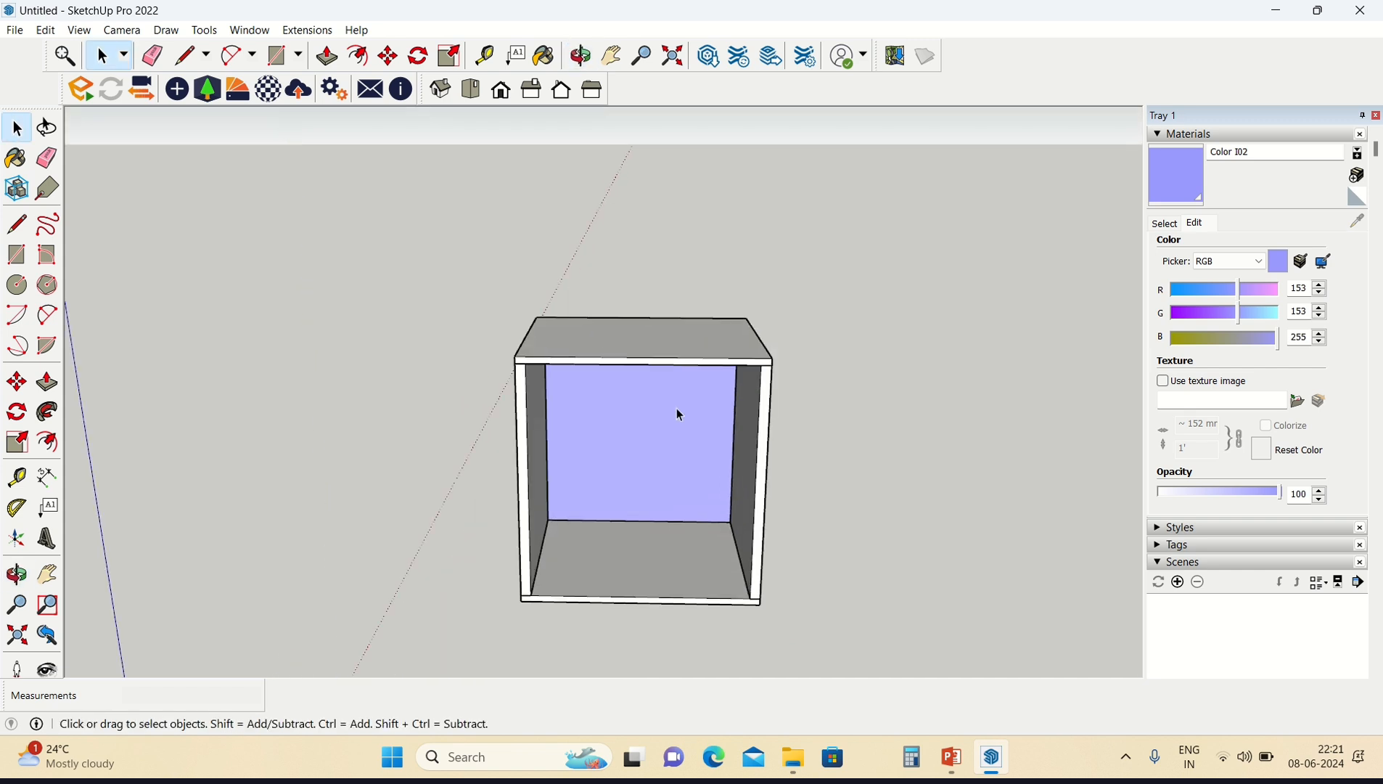
pyautogui.moveTo(600, 397); pyautogui.dragTo(611, 370, button='middle')
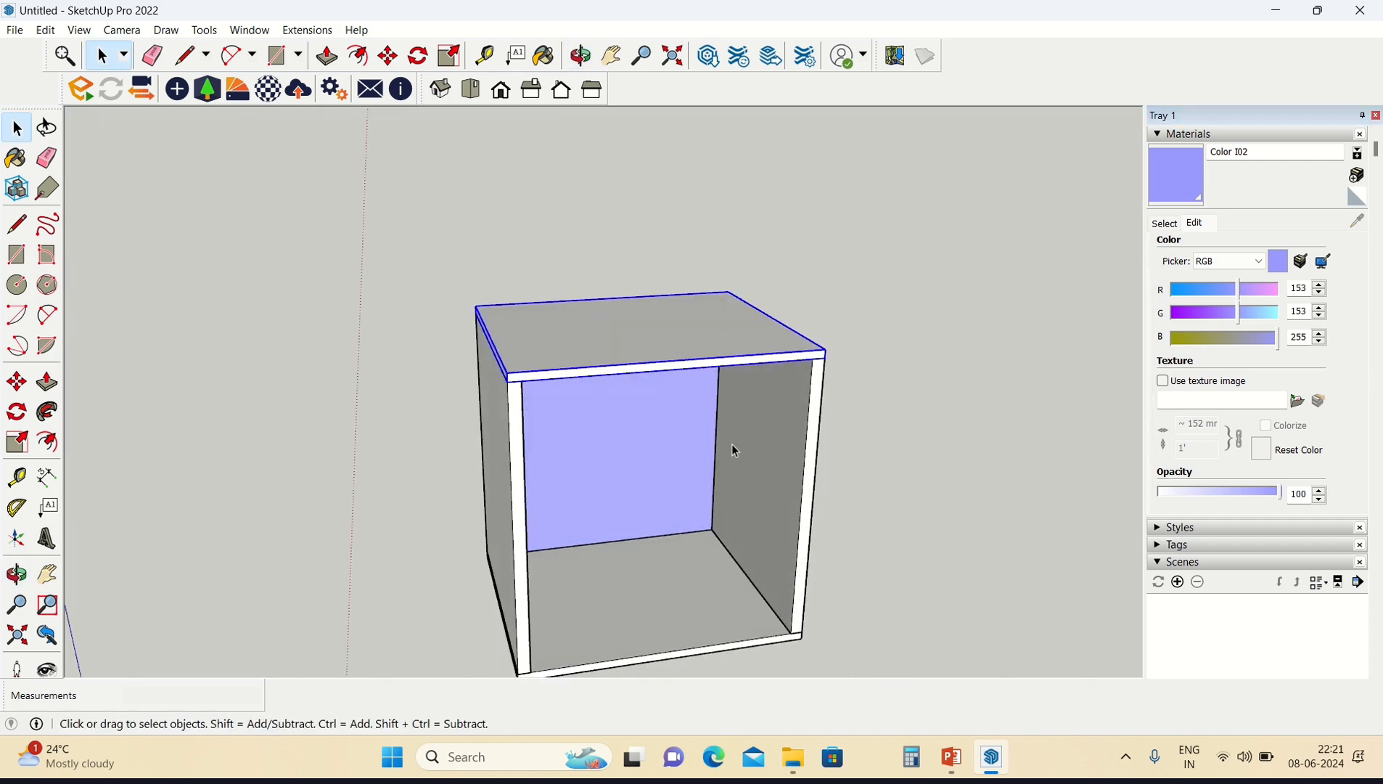
pyautogui.moveTo(731, 450); pyautogui.dragTo(673, 515, button='middle')
pyautogui.scroll(1, 749, 472)
pyautogui.moveTo(748, 472); pyautogui.dragTo(685, 430, button='middle')
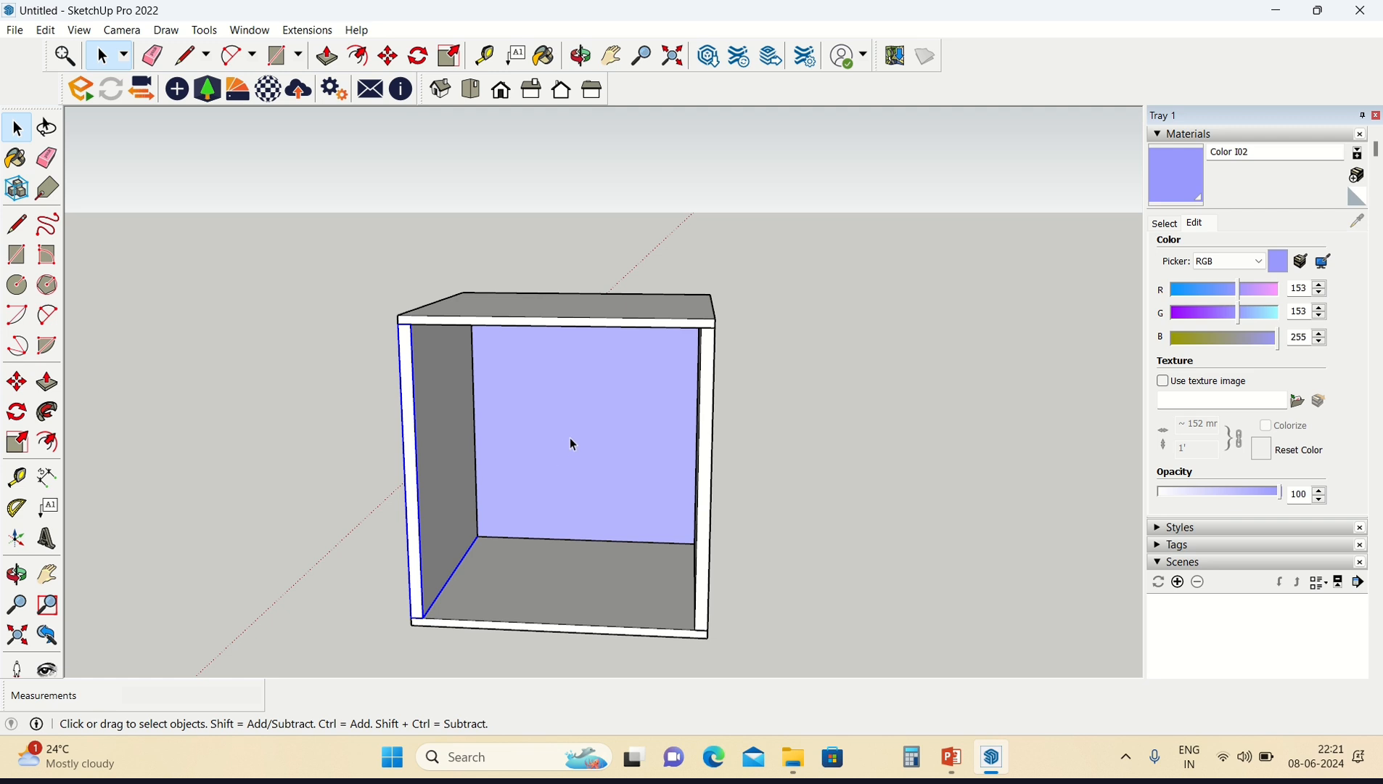
pyautogui.click(504, 299)
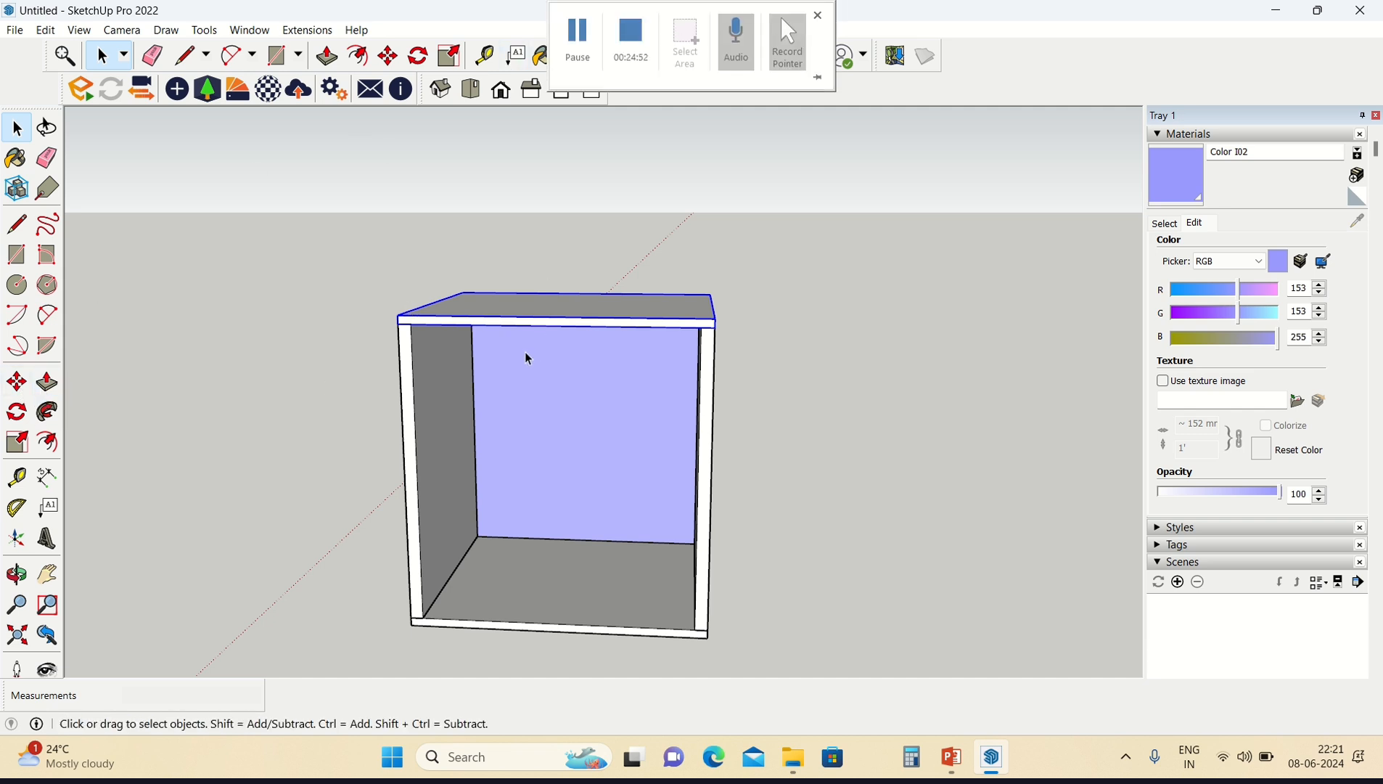
pyautogui.moveTo(630, 7)
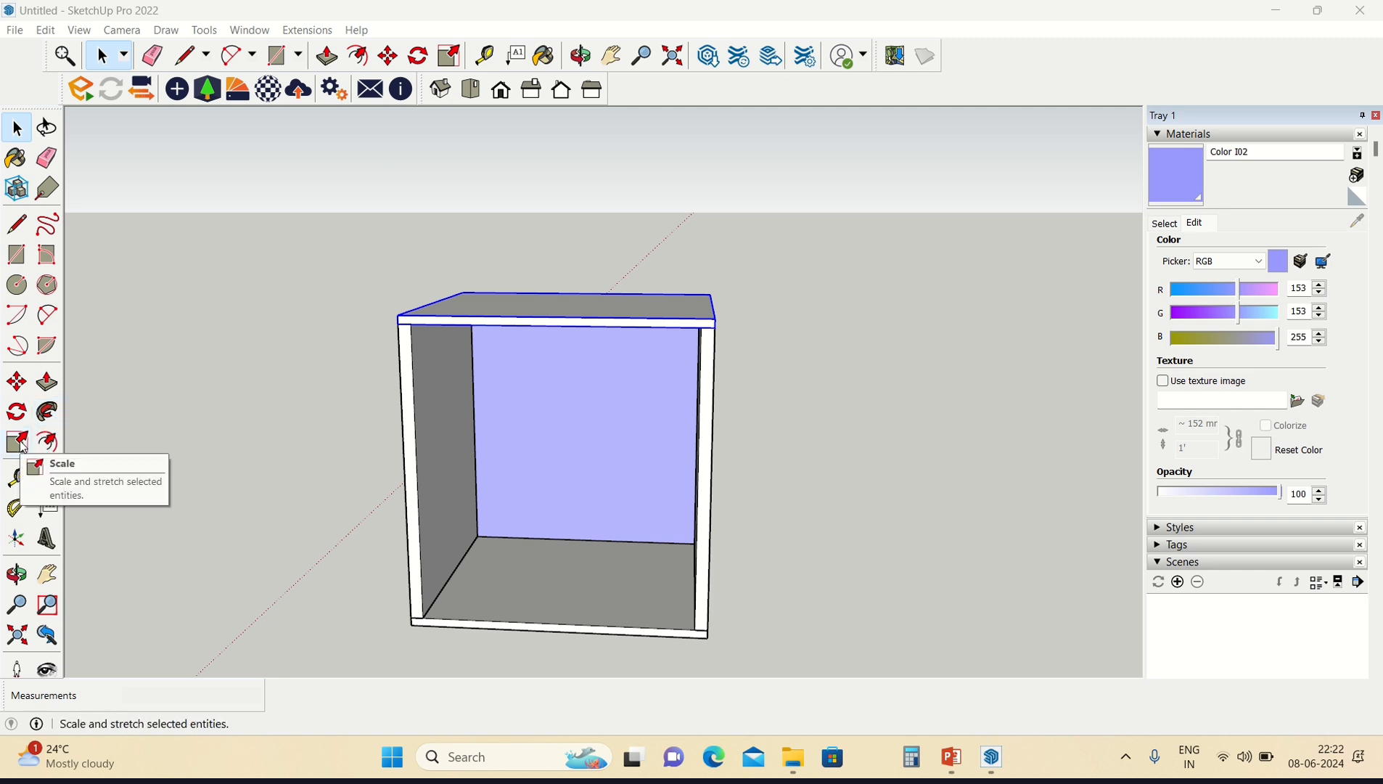
pyautogui.moveTo(521, 433); pyautogui.dragTo(837, 453, button='middle')
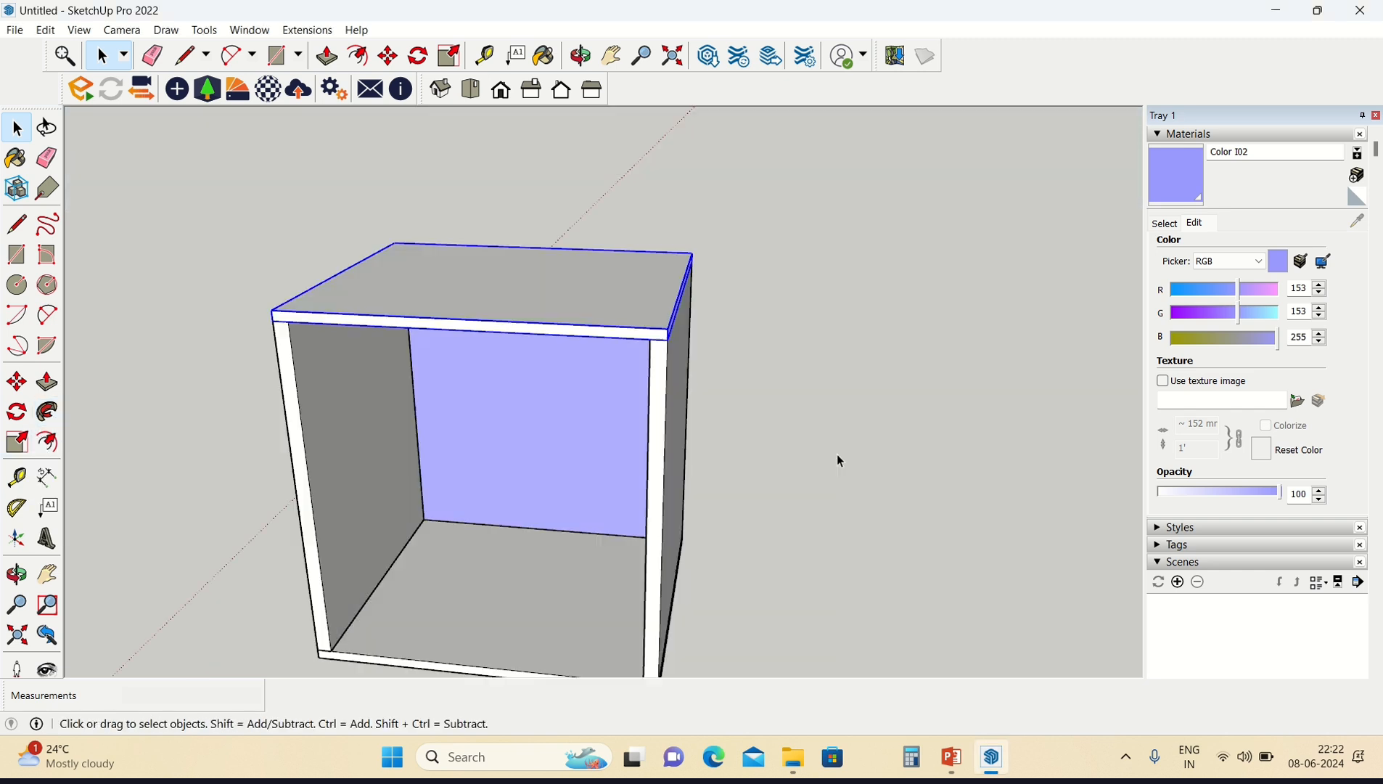
# Step: Open the top panel's group and push its left side face inward about 1620 mm with Push/Pull, then close the group
pyautogui.moveTo(529, 304); pyautogui.dragTo(637, 351, button='middle')
pyautogui.moveTo(389, 342); pyautogui.dragTo(513, 347, button='middle')
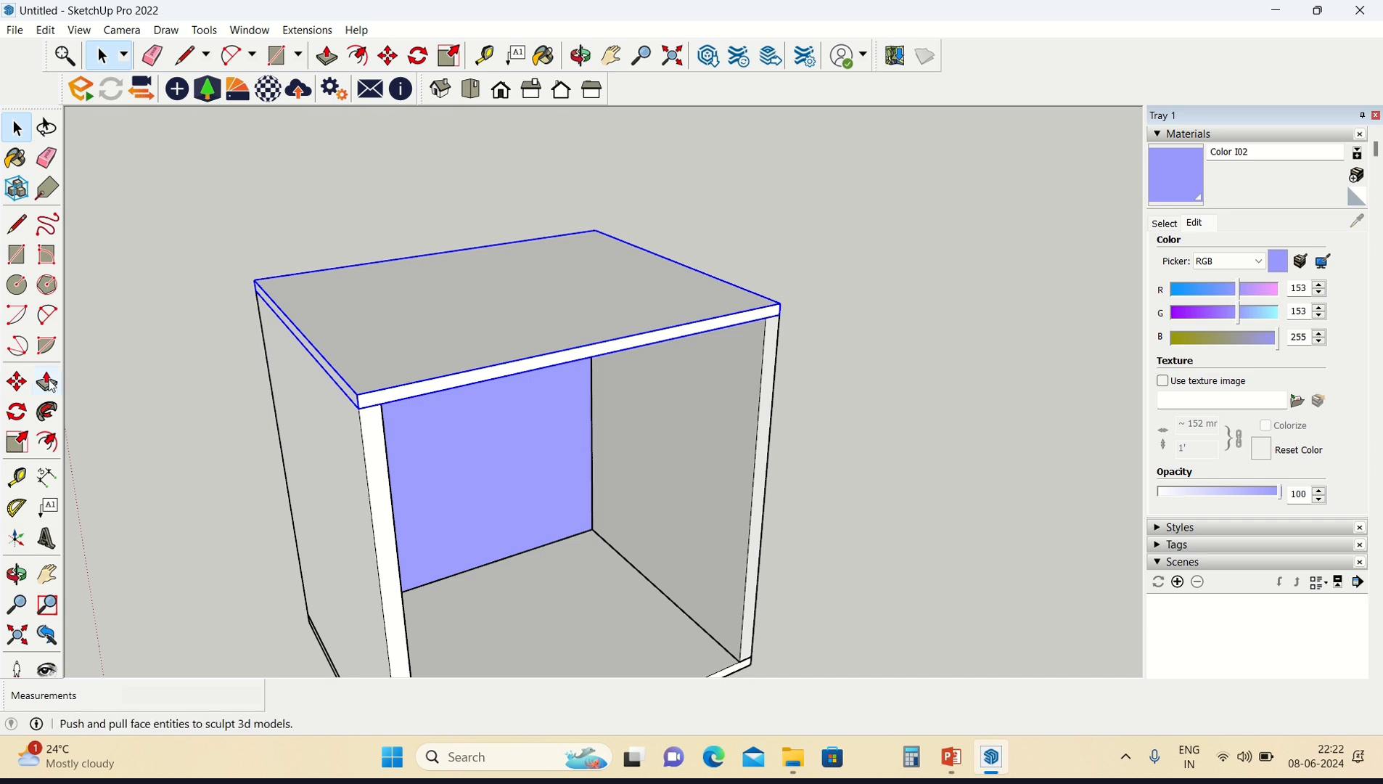
pyautogui.doubleClick(457, 355)
pyautogui.moveTo(370, 377); pyautogui.dragTo(483, 350, button='middle')
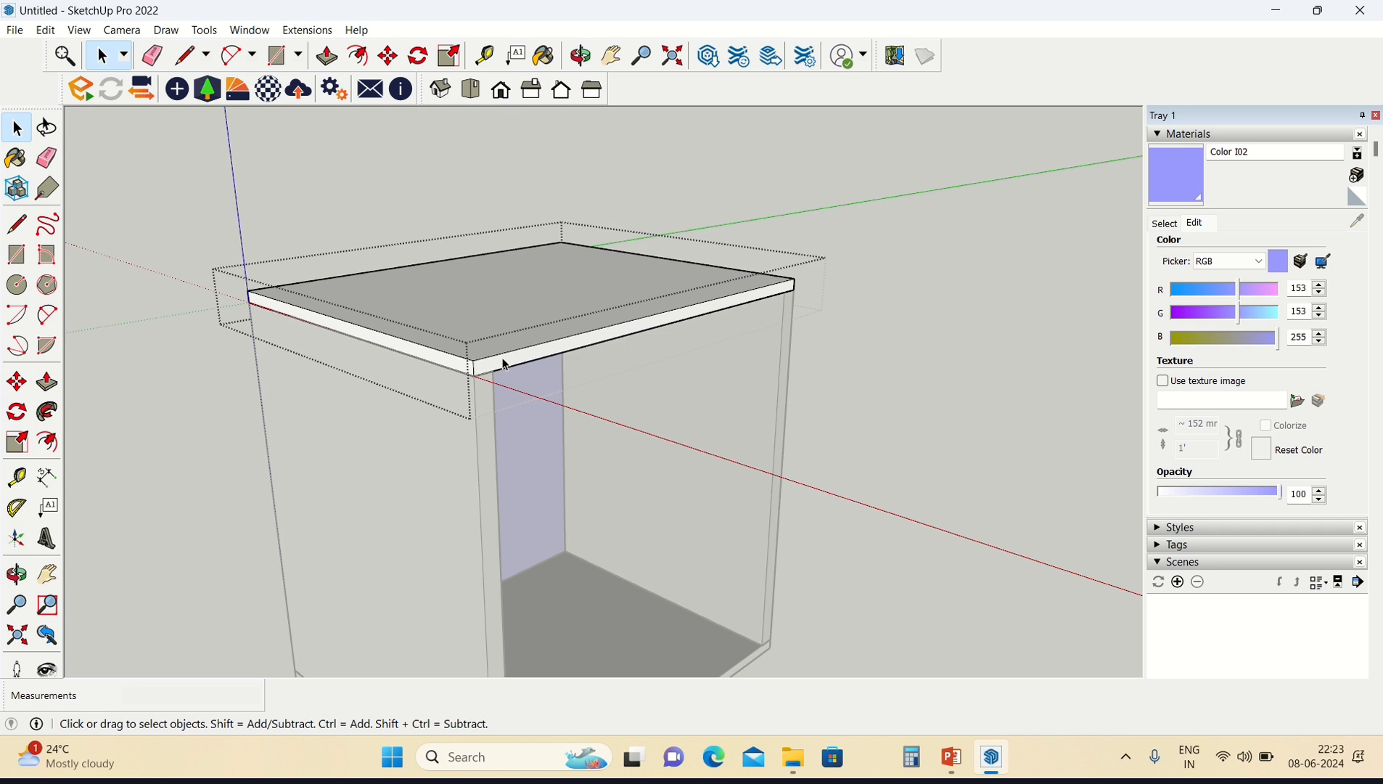
pyautogui.click(47, 382)
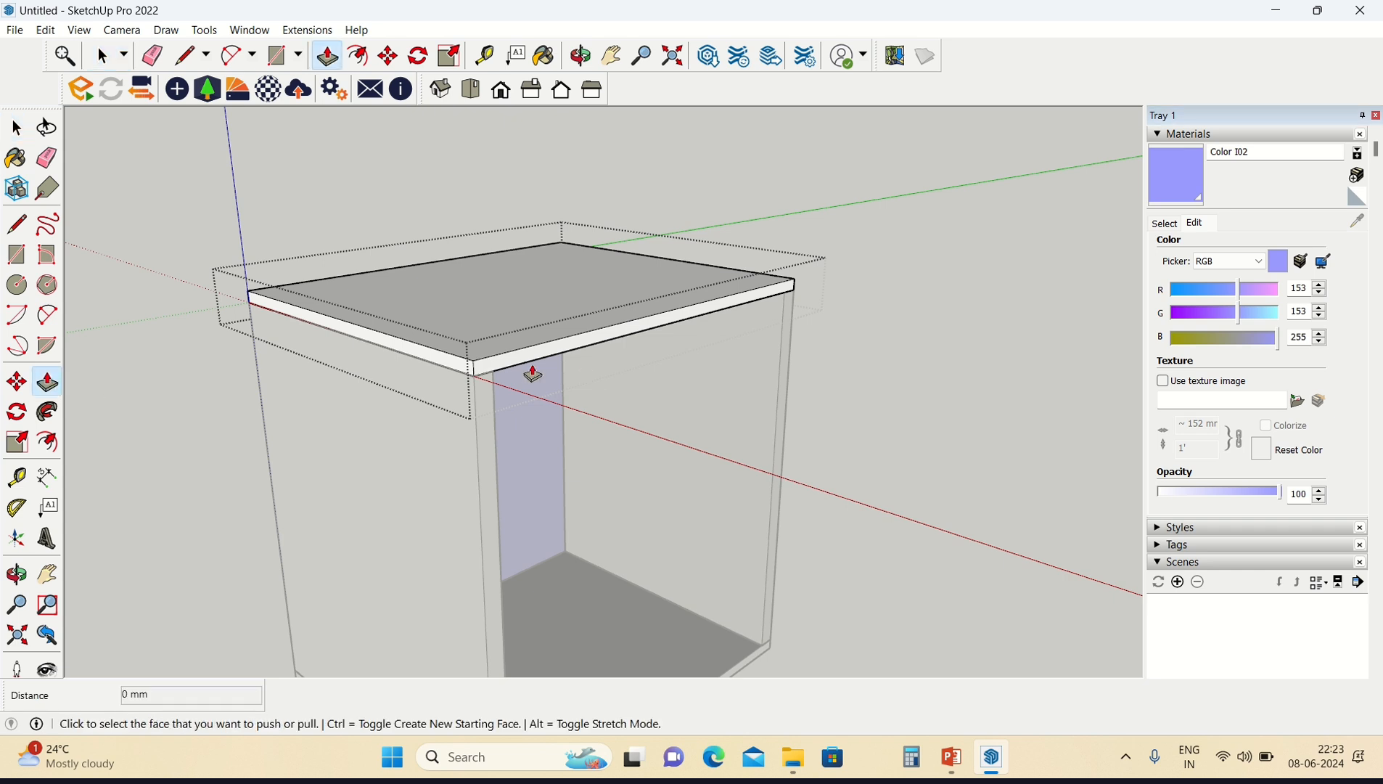
pyautogui.click(468, 377)
pyautogui.click(638, 321)
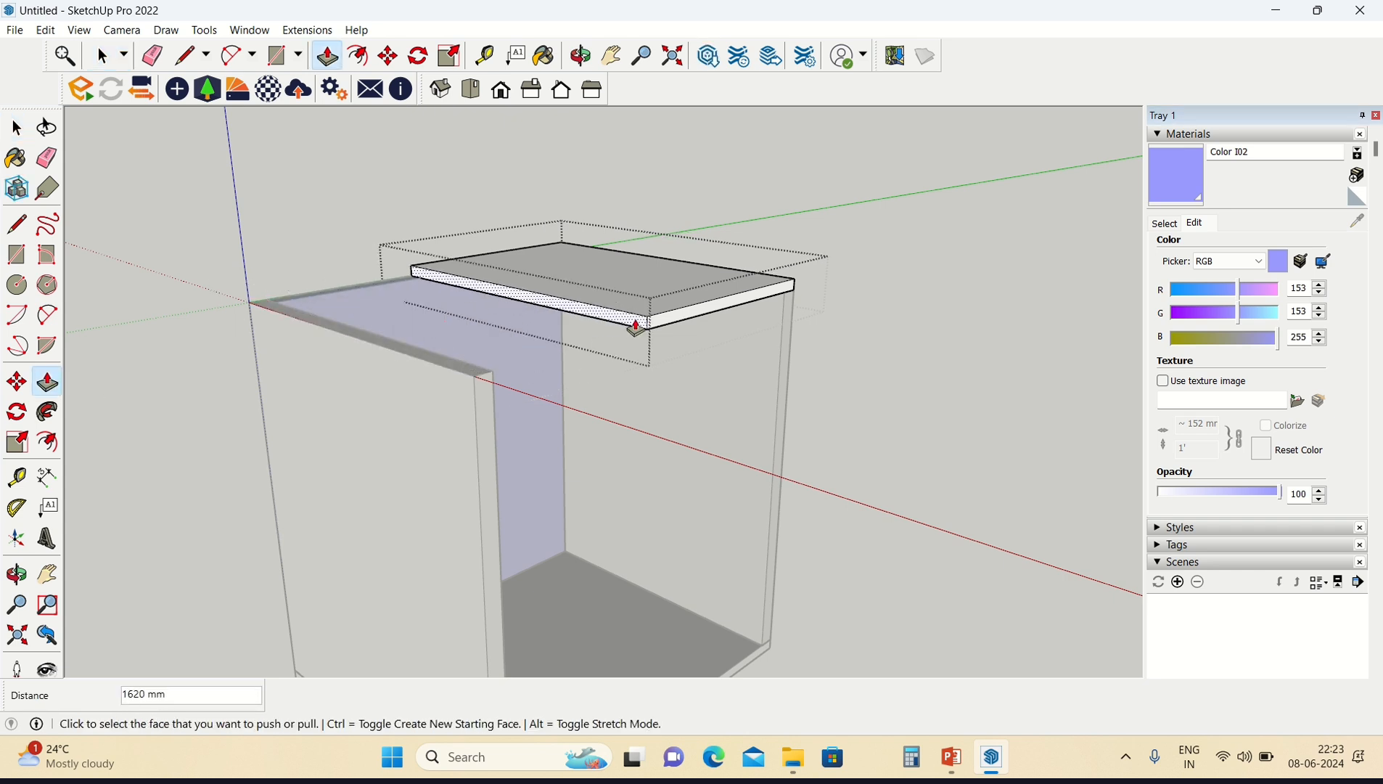
pyautogui.moveTo(638, 321); pyautogui.dragTo(420, 432, button='middle')
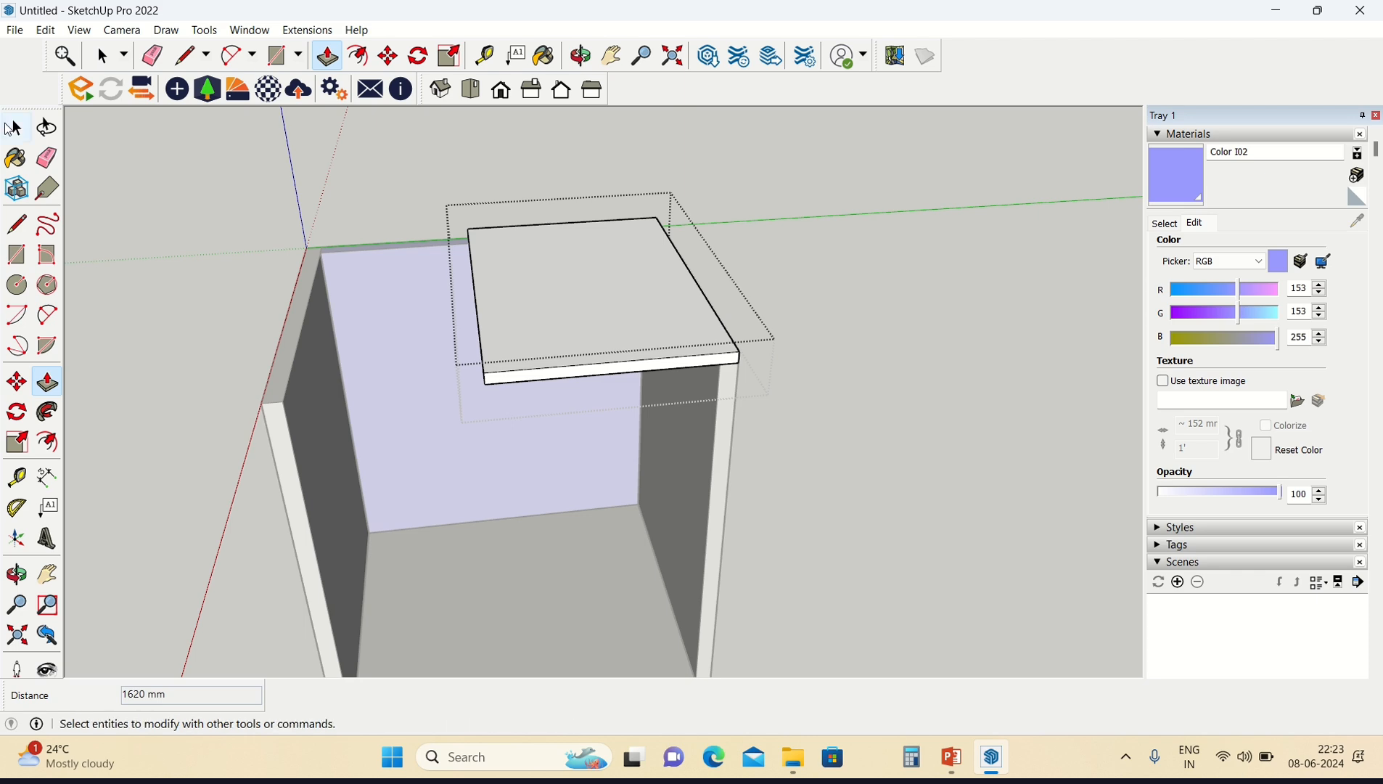
pyautogui.click(16, 127)
pyautogui.click(261, 178)
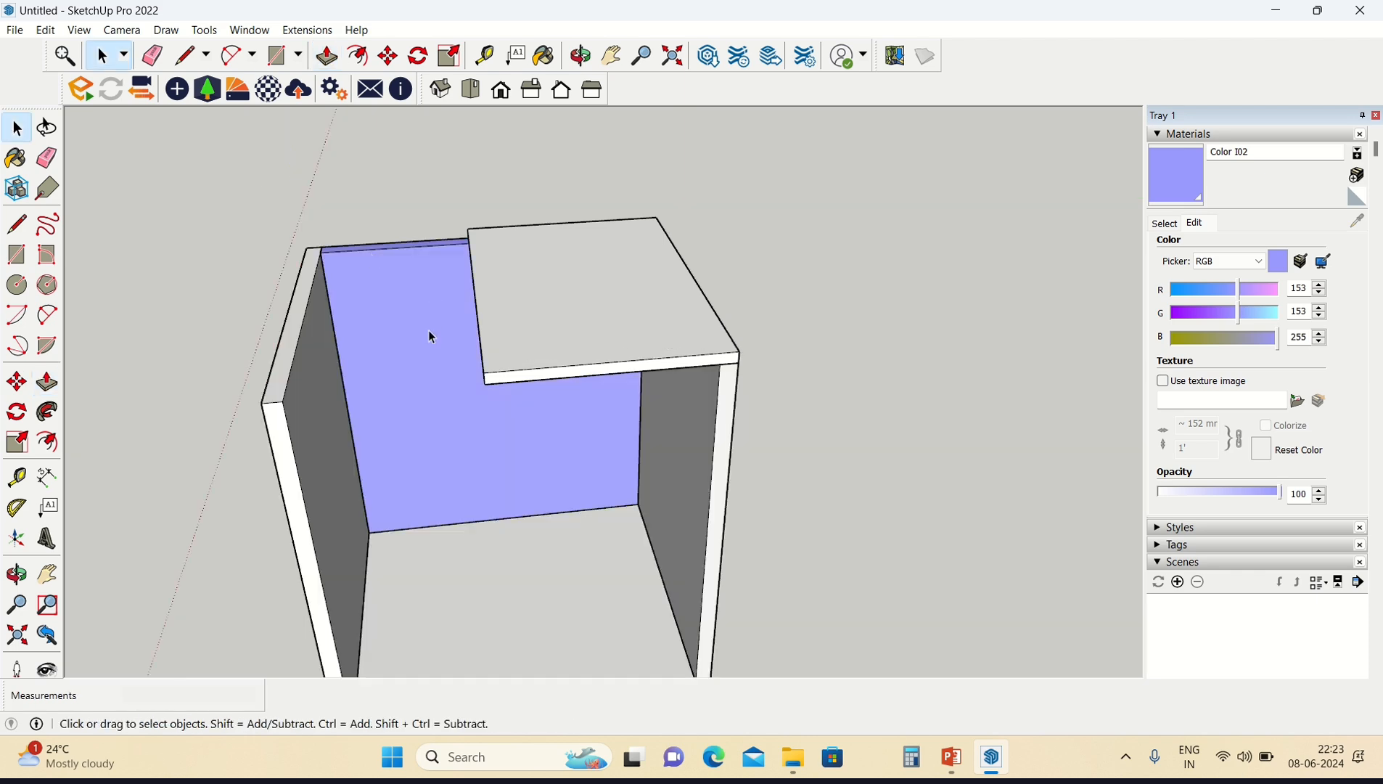
# Step: Select the shortened top panel group and activate the Scale tool on it
pyautogui.moveTo(426, 370); pyautogui.dragTo(633, 305, button='middle')
pyautogui.click(634, 305)
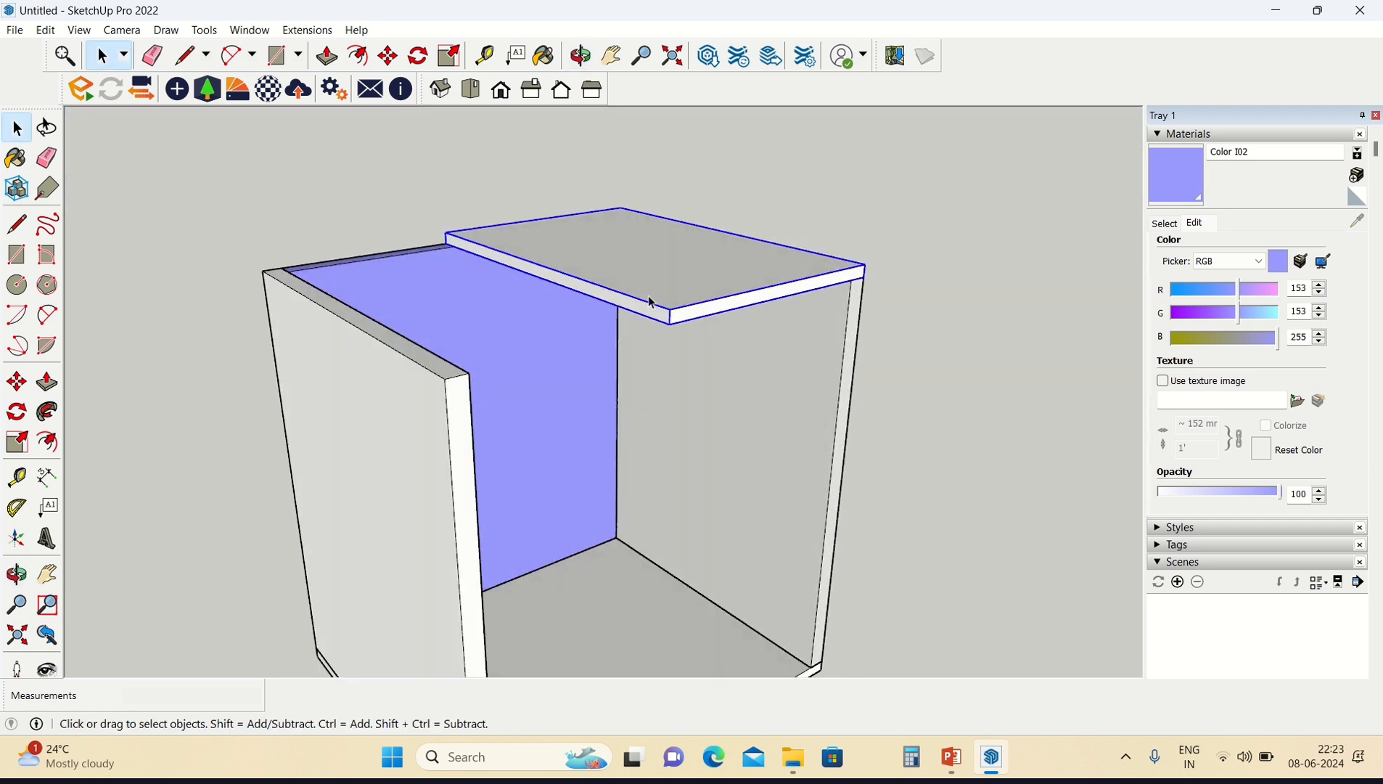
pyautogui.click(16, 441)
pyautogui.moveTo(541, 277); pyautogui.dragTo(578, 336, button='middle')
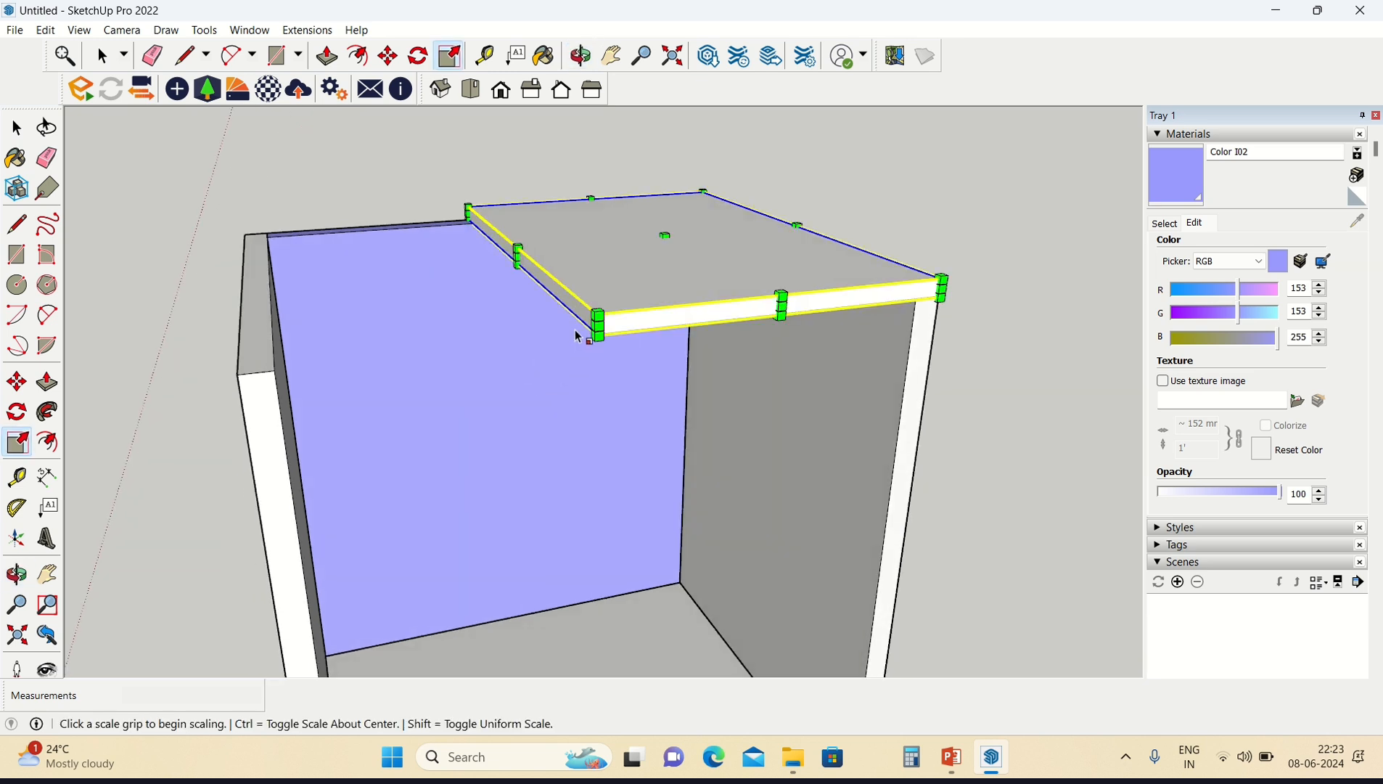
pyautogui.scroll(1, 591, 330)
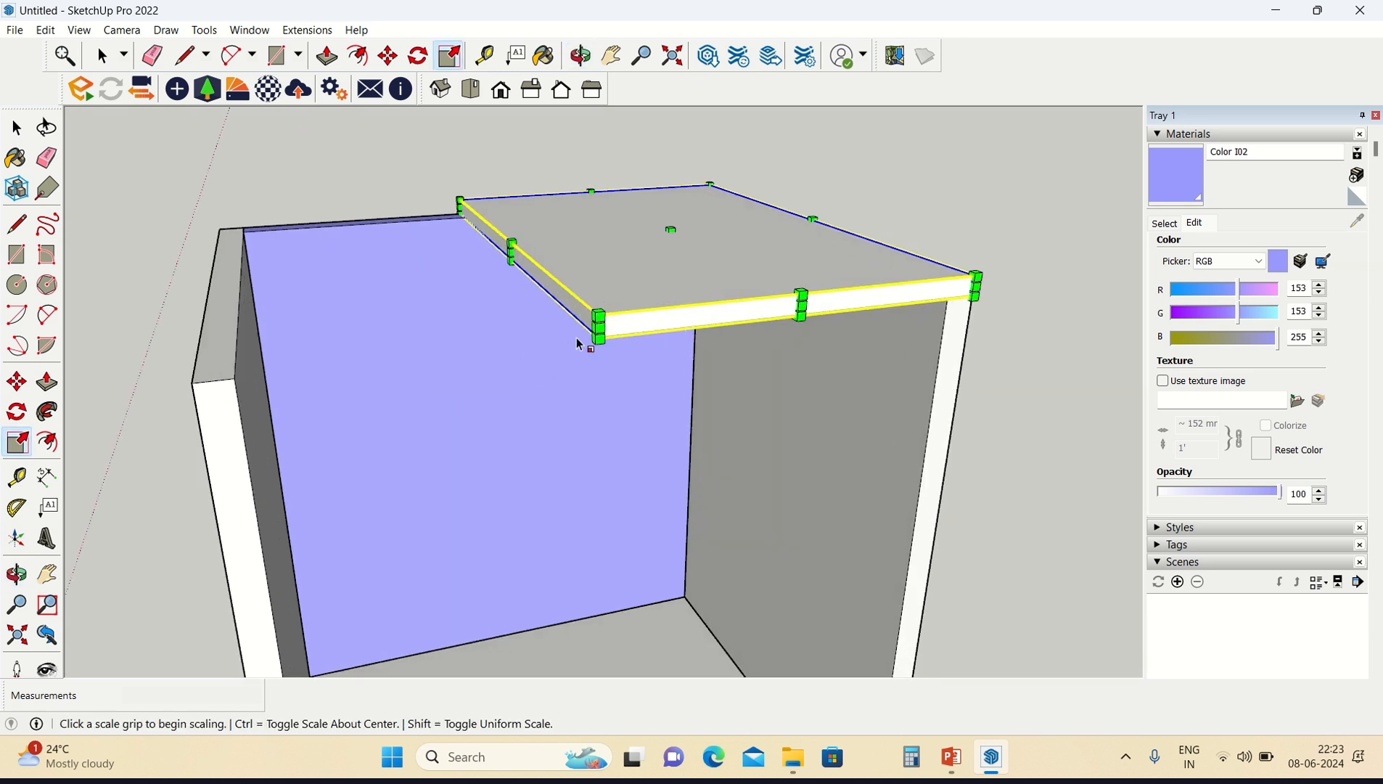
pyautogui.click(512, 254)
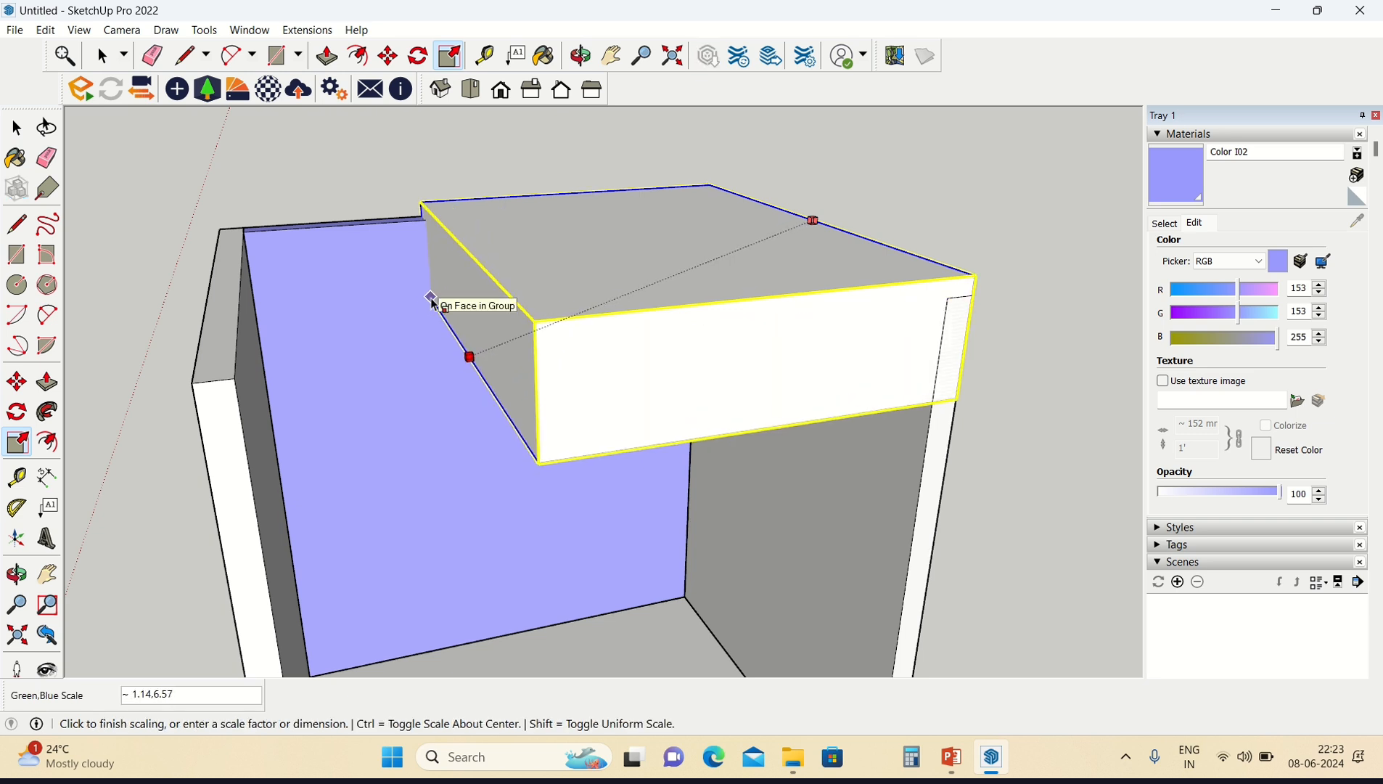
pyautogui.press('Escape')
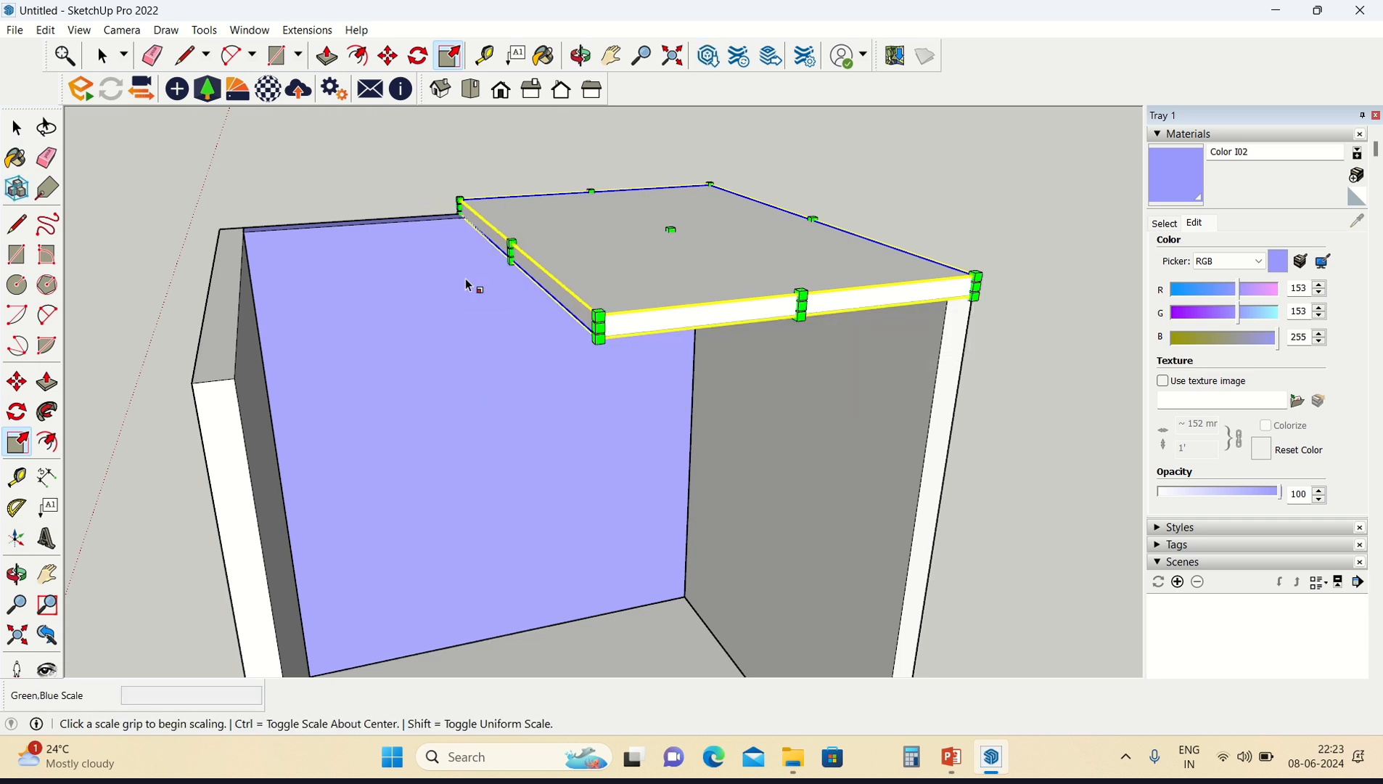
pyautogui.click(510, 251)
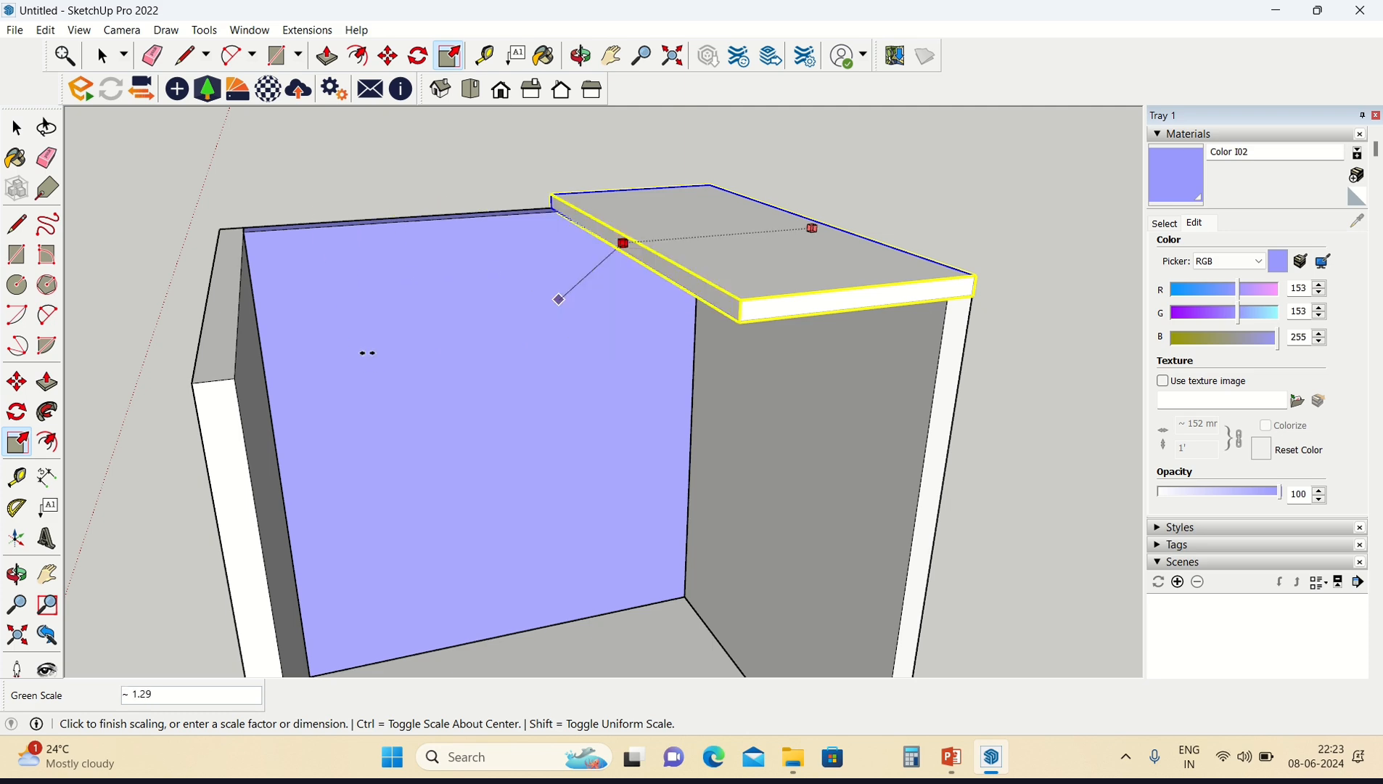
pyautogui.click(465, 316)
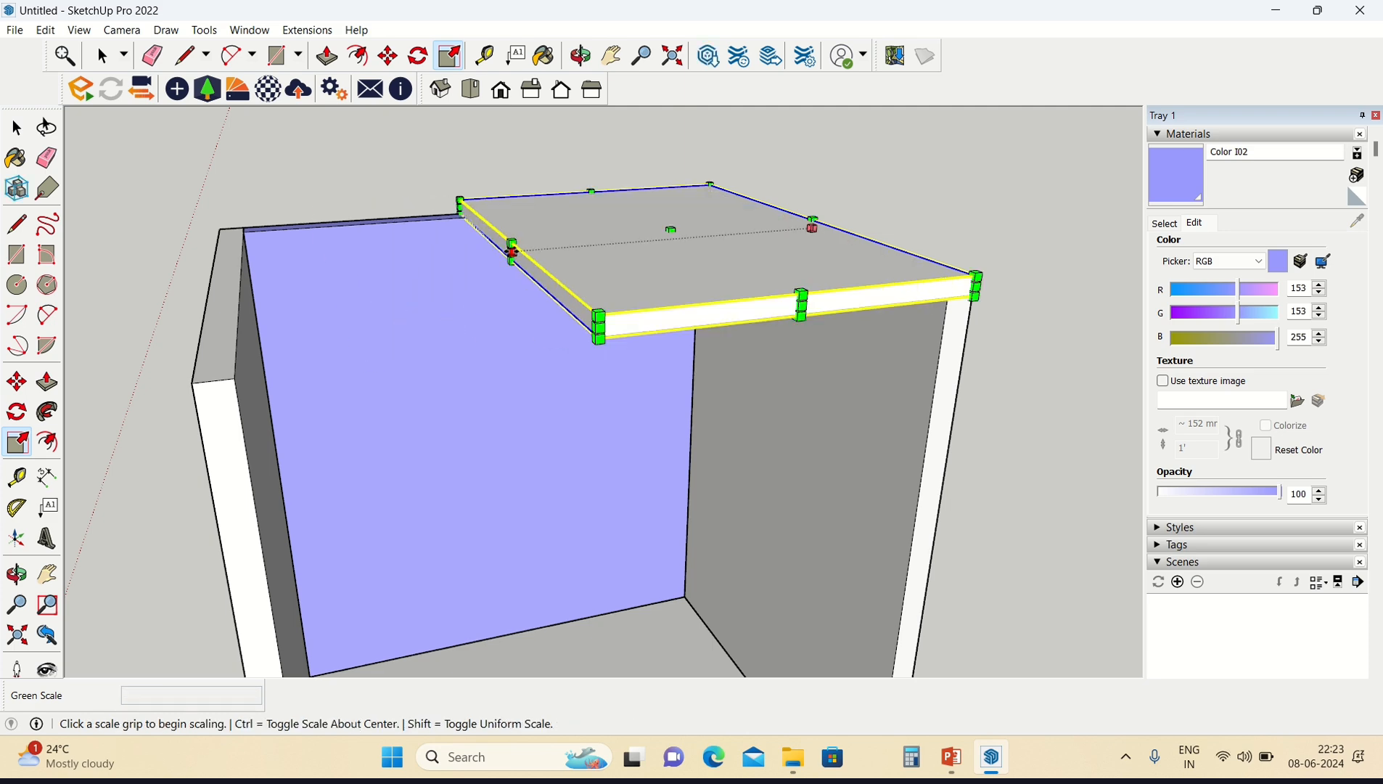
# Step: Scale the top panel along the green axis by 1.23 to meet the left side panel's outer edge, then deselect it
pyautogui.moveTo(516, 256); pyautogui.dragTo(592, 283, button='middle')
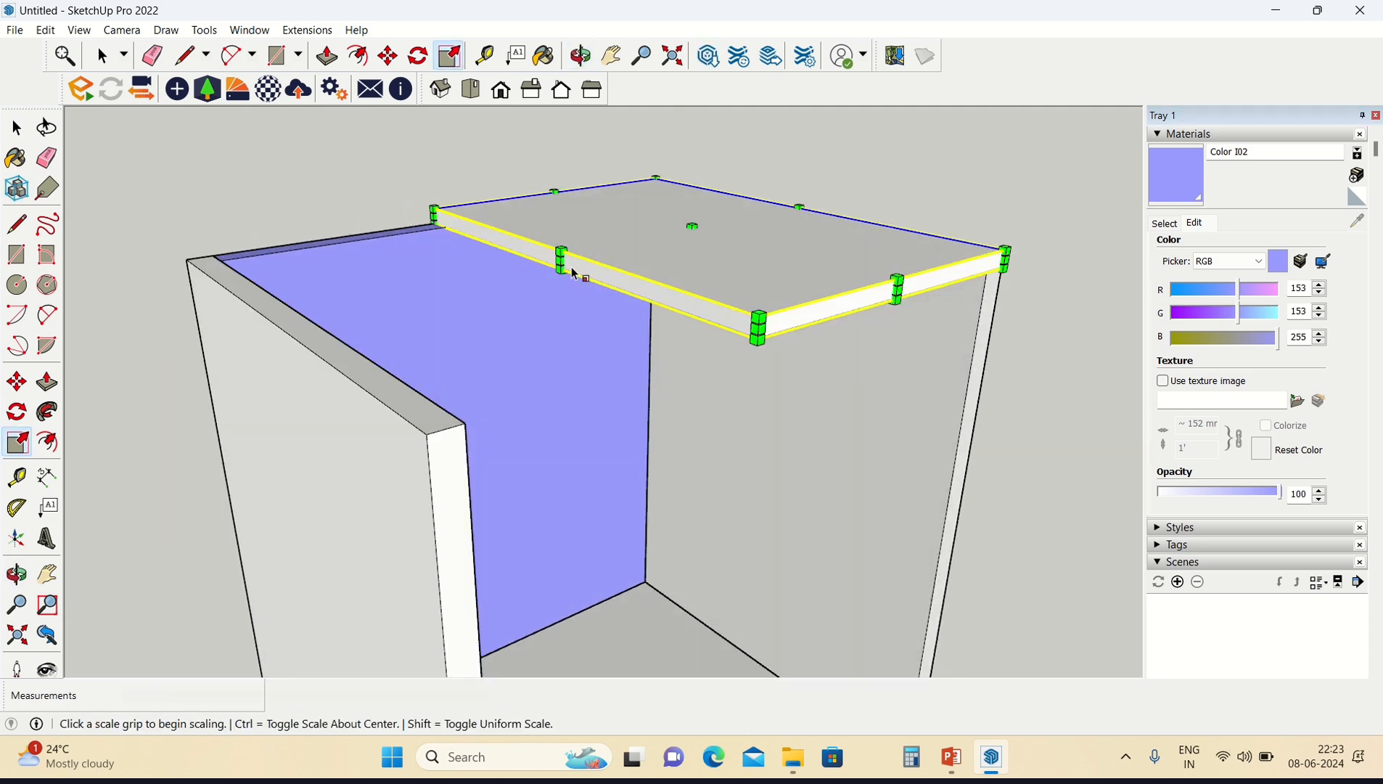
pyautogui.scroll(2, 573, 272)
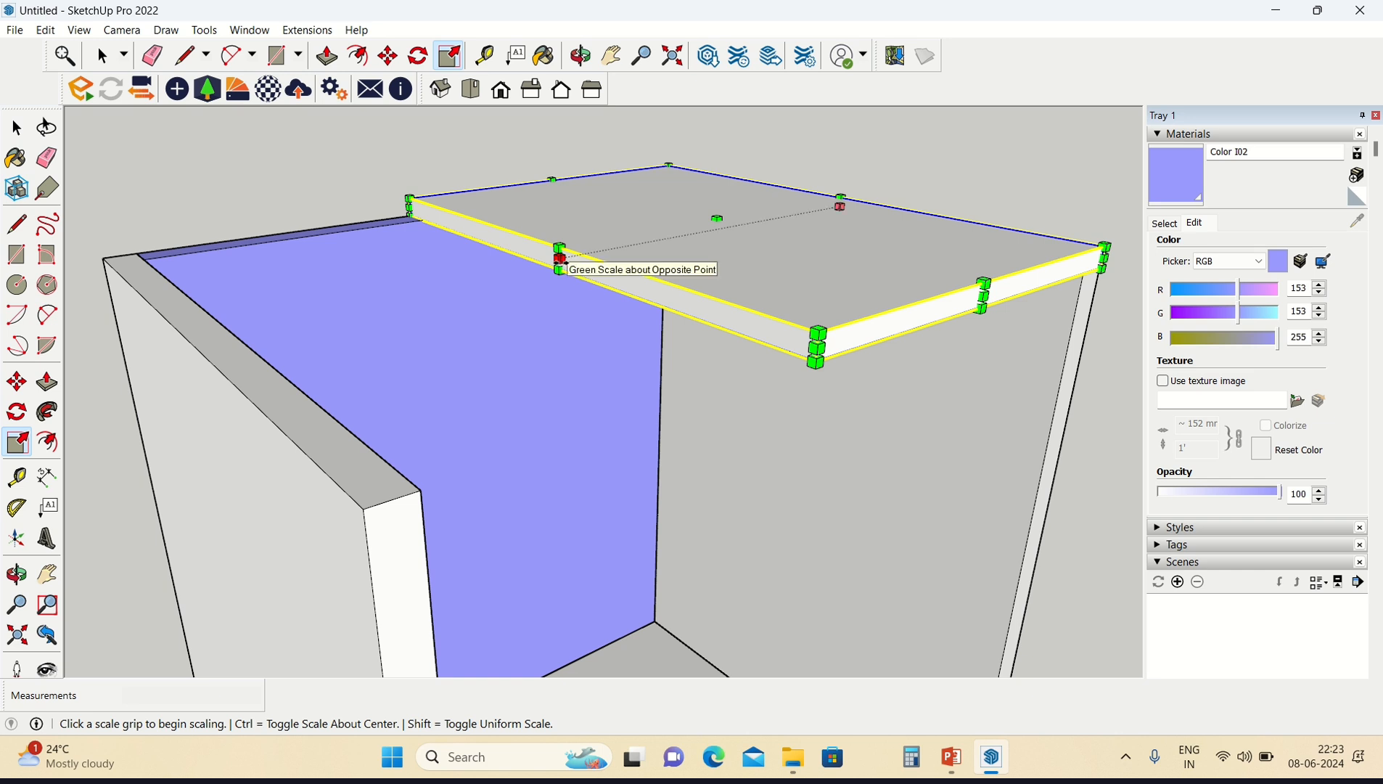
pyautogui.click(560, 258)
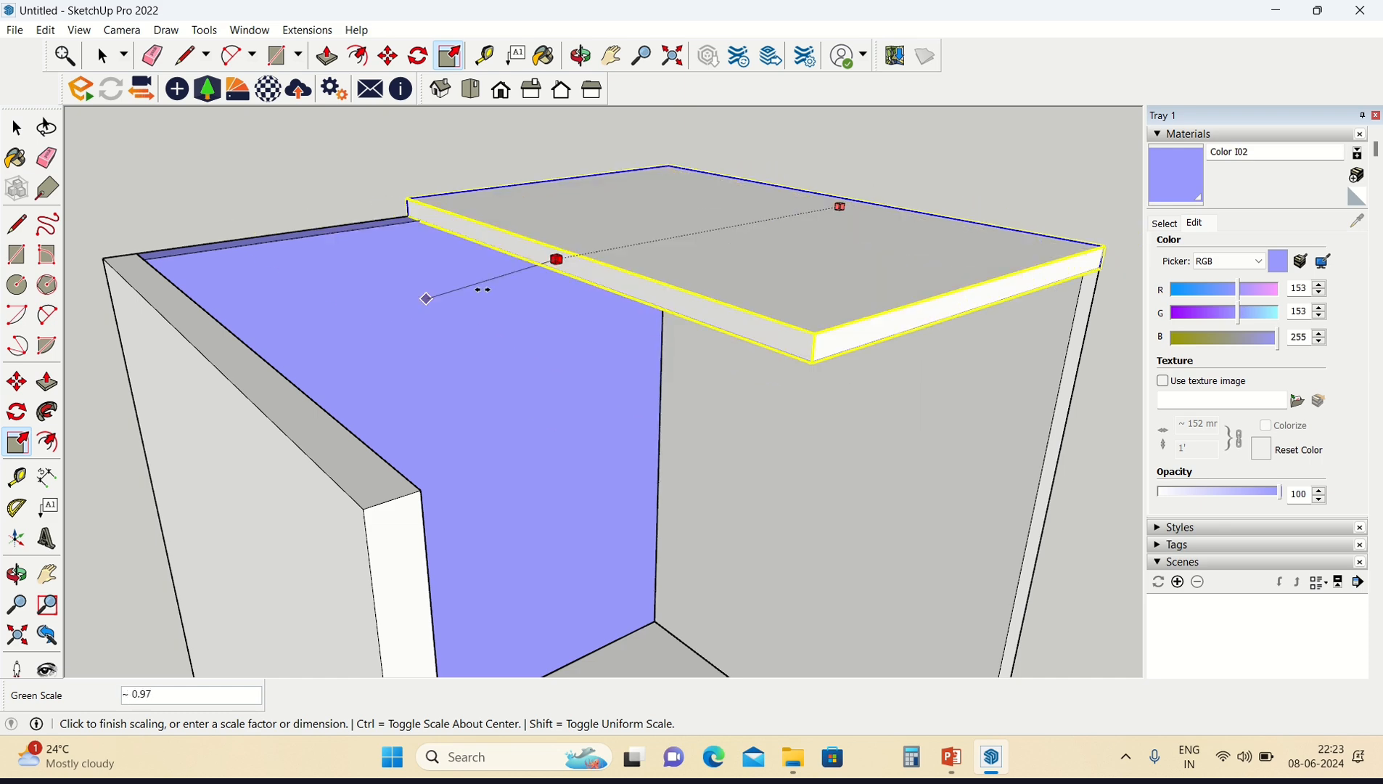
pyautogui.moveTo(479, 288); pyautogui.dragTo(641, 266, button='middle')
pyautogui.scroll(-5, 524, 230)
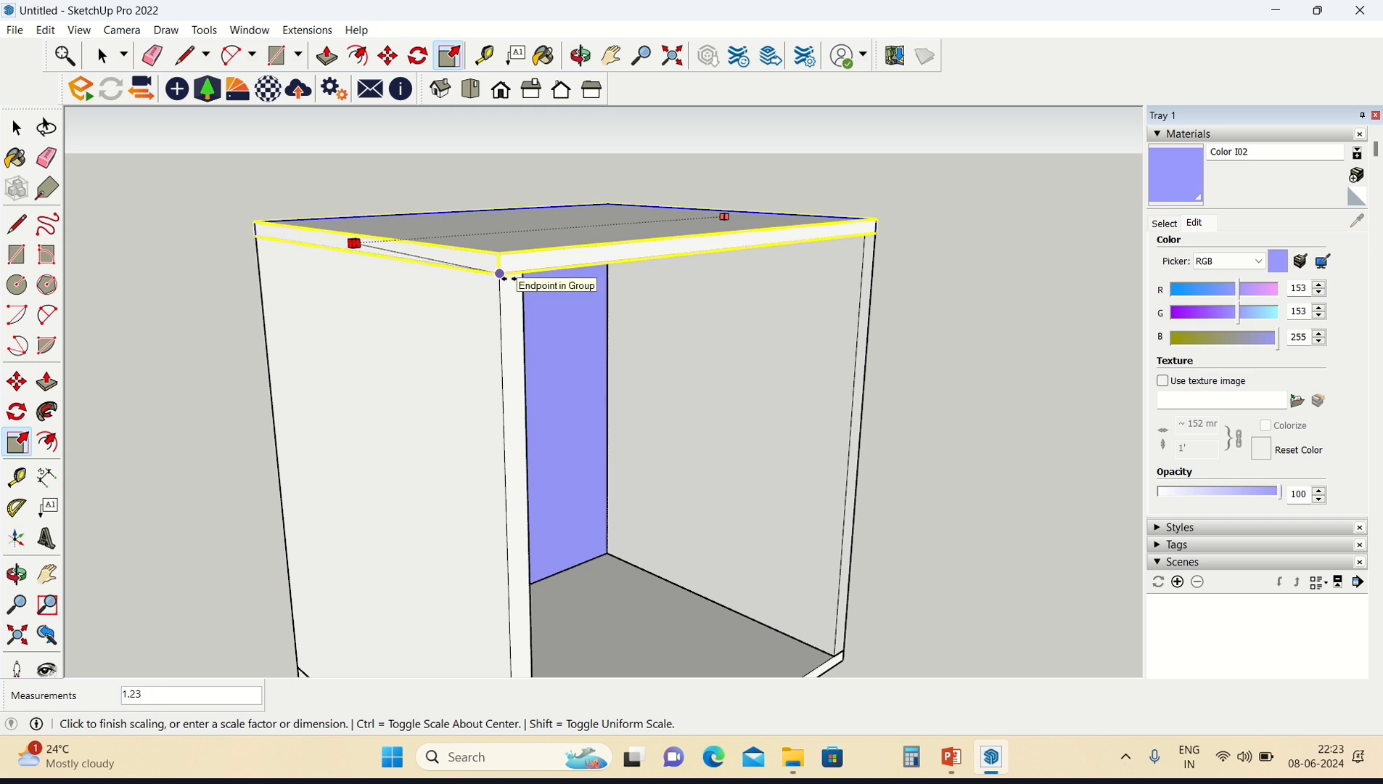
pyautogui.click(500, 325)
pyautogui.moveTo(537, 340); pyautogui.dragTo(379, 321, button='middle')
pyautogui.scroll(-3, 384, 313)
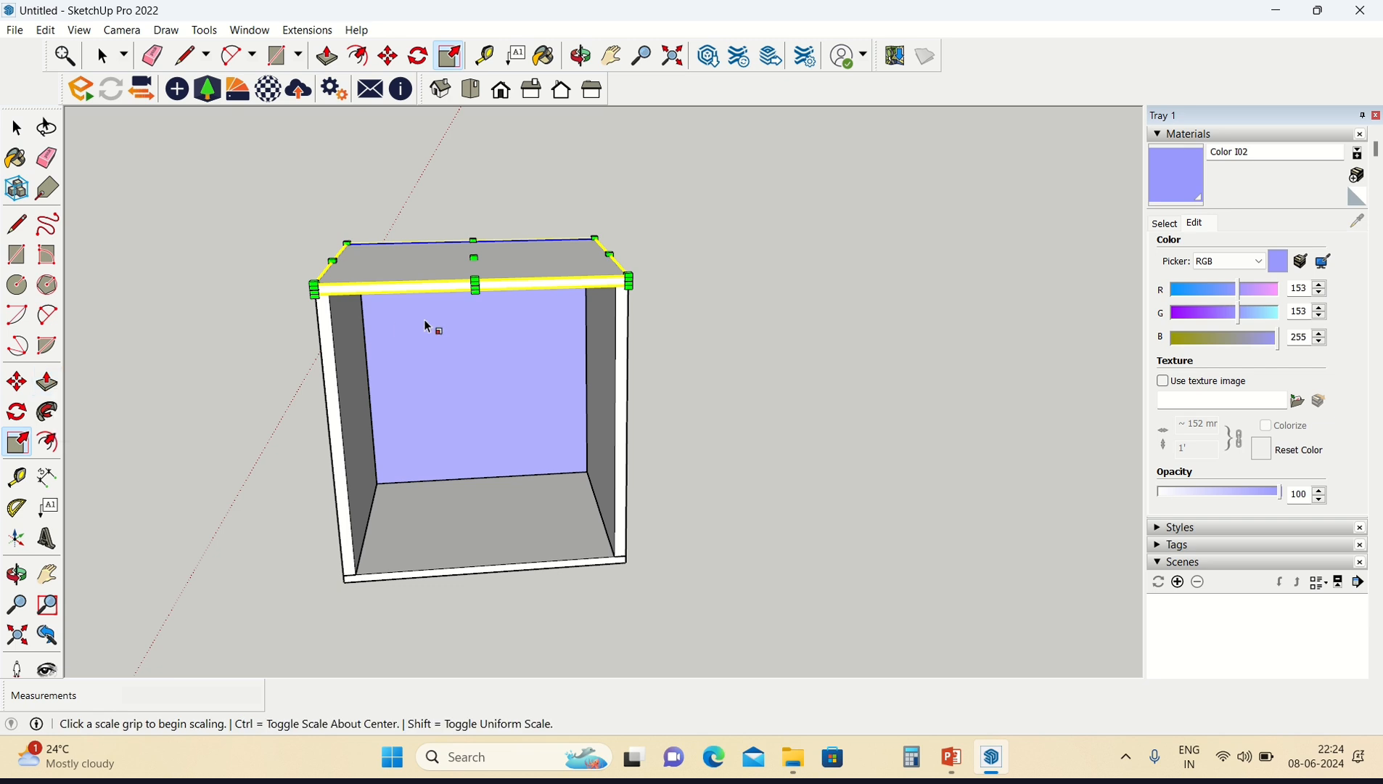
pyautogui.press('s')
pyautogui.scroll(1, 96, 389)
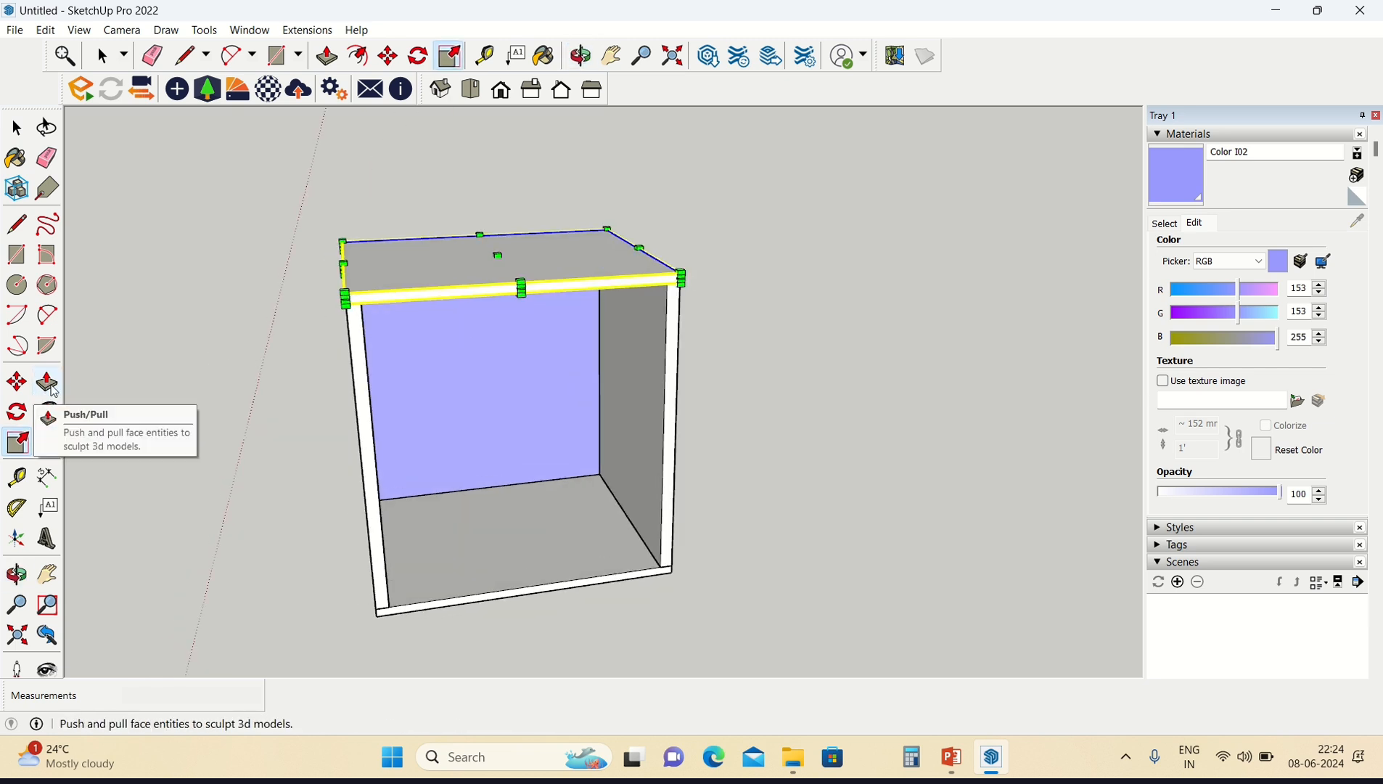
pyautogui.scroll(1, 330, 321)
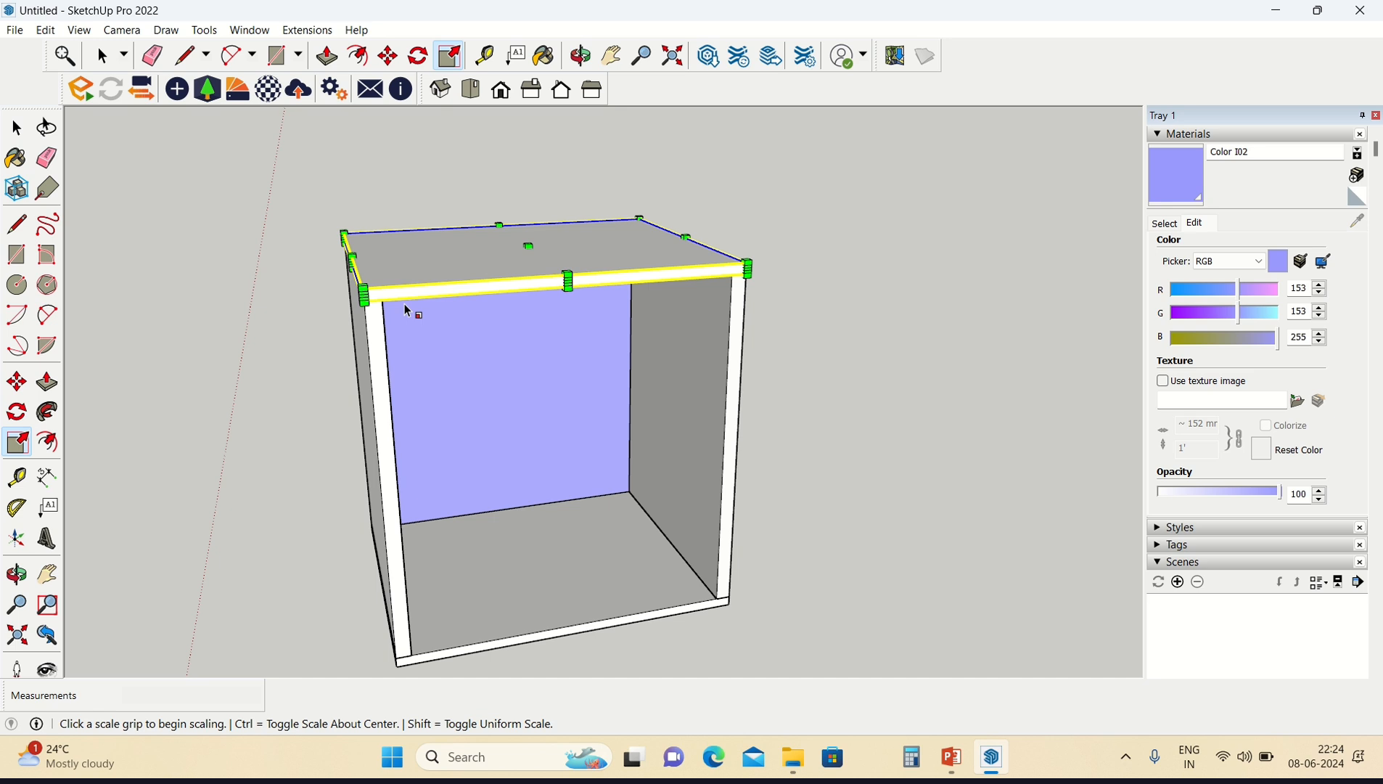
pyautogui.press('space')
pyautogui.click(233, 350)
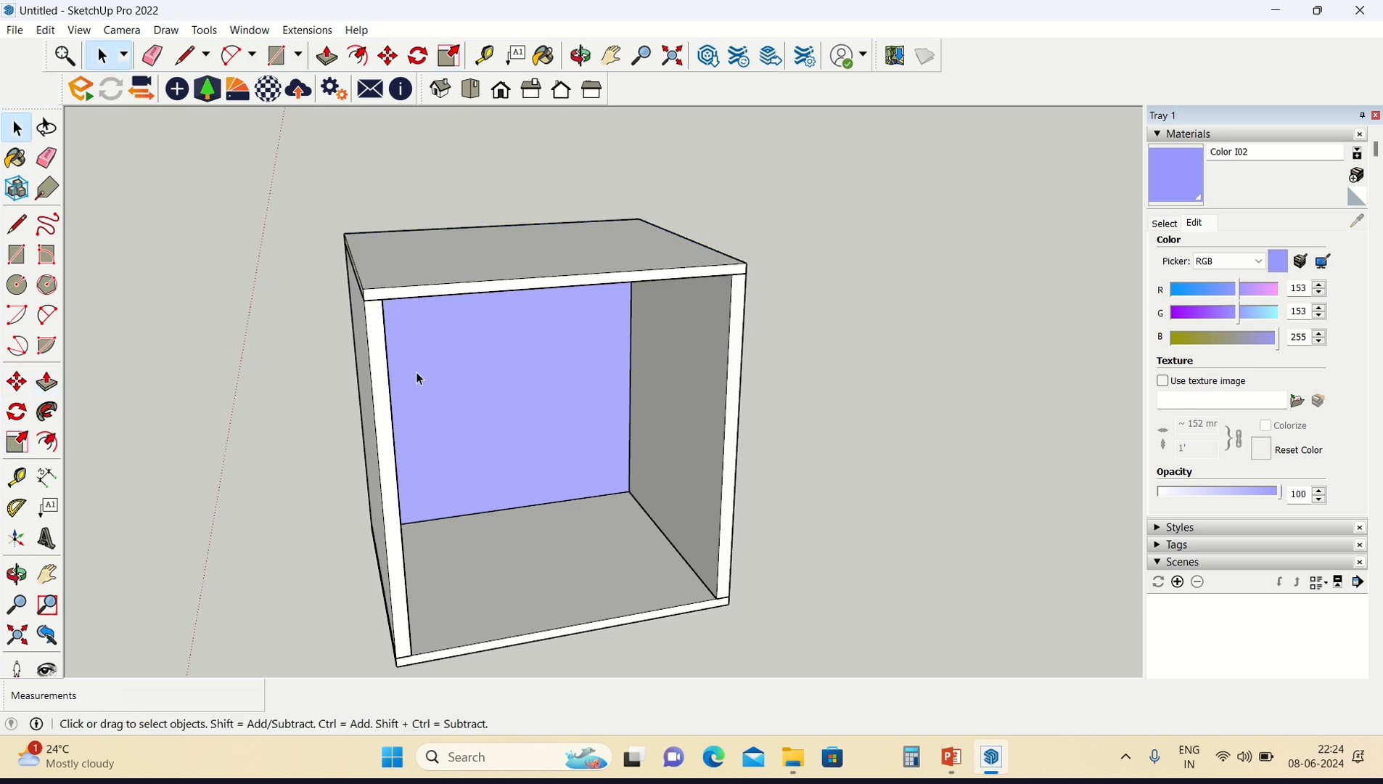
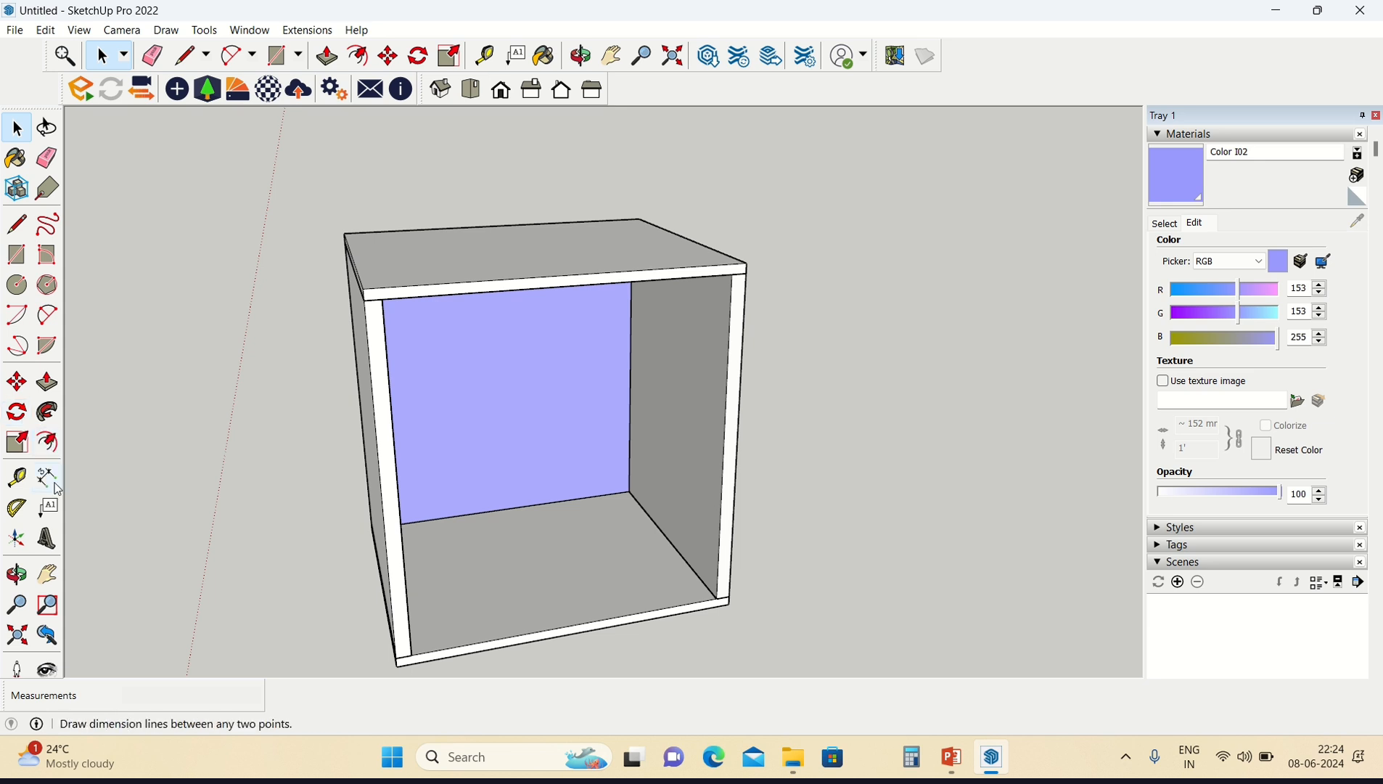
# Step: Draw a closed four-sided face with the Line tool in the empty space beside the box
pyautogui.click(16, 224)
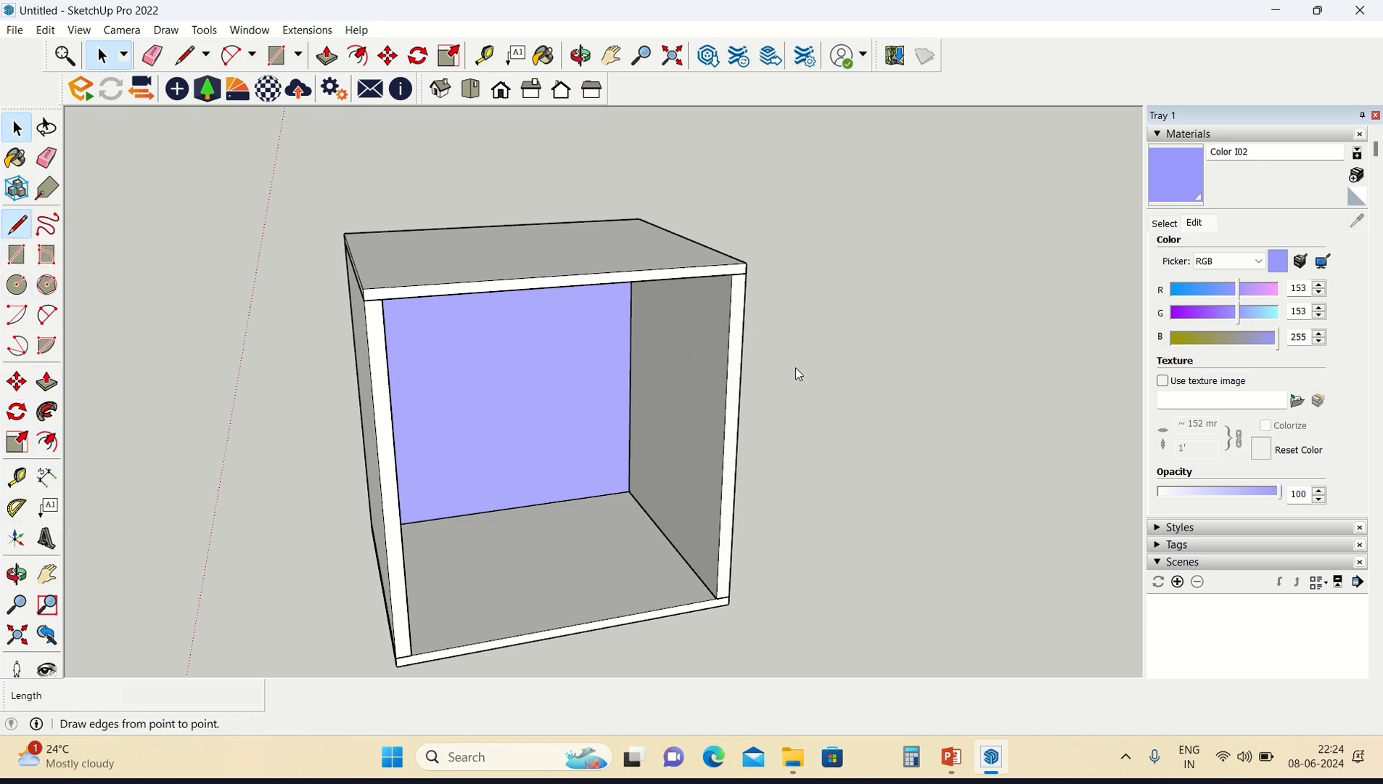
pyautogui.click(852, 355)
pyautogui.click(873, 465)
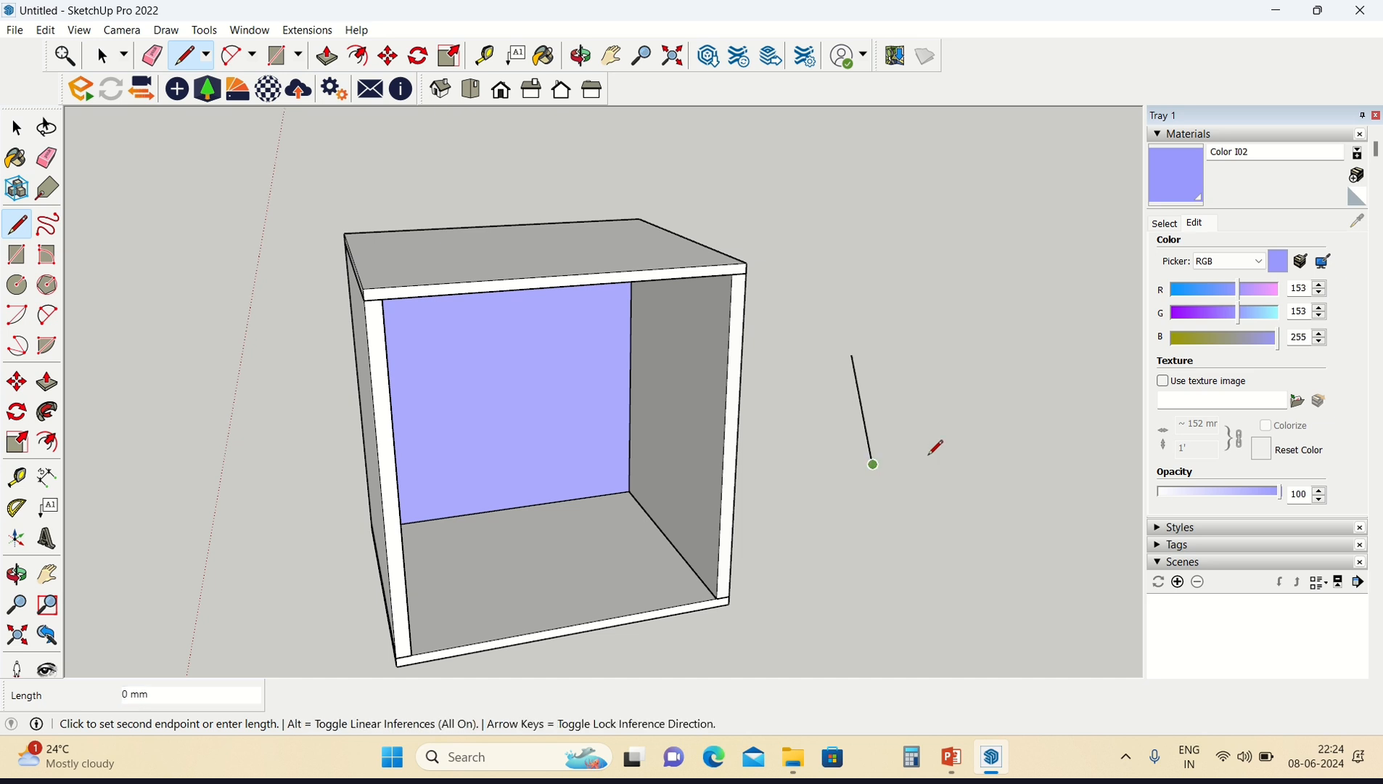
pyautogui.click(1012, 444)
pyautogui.click(980, 341)
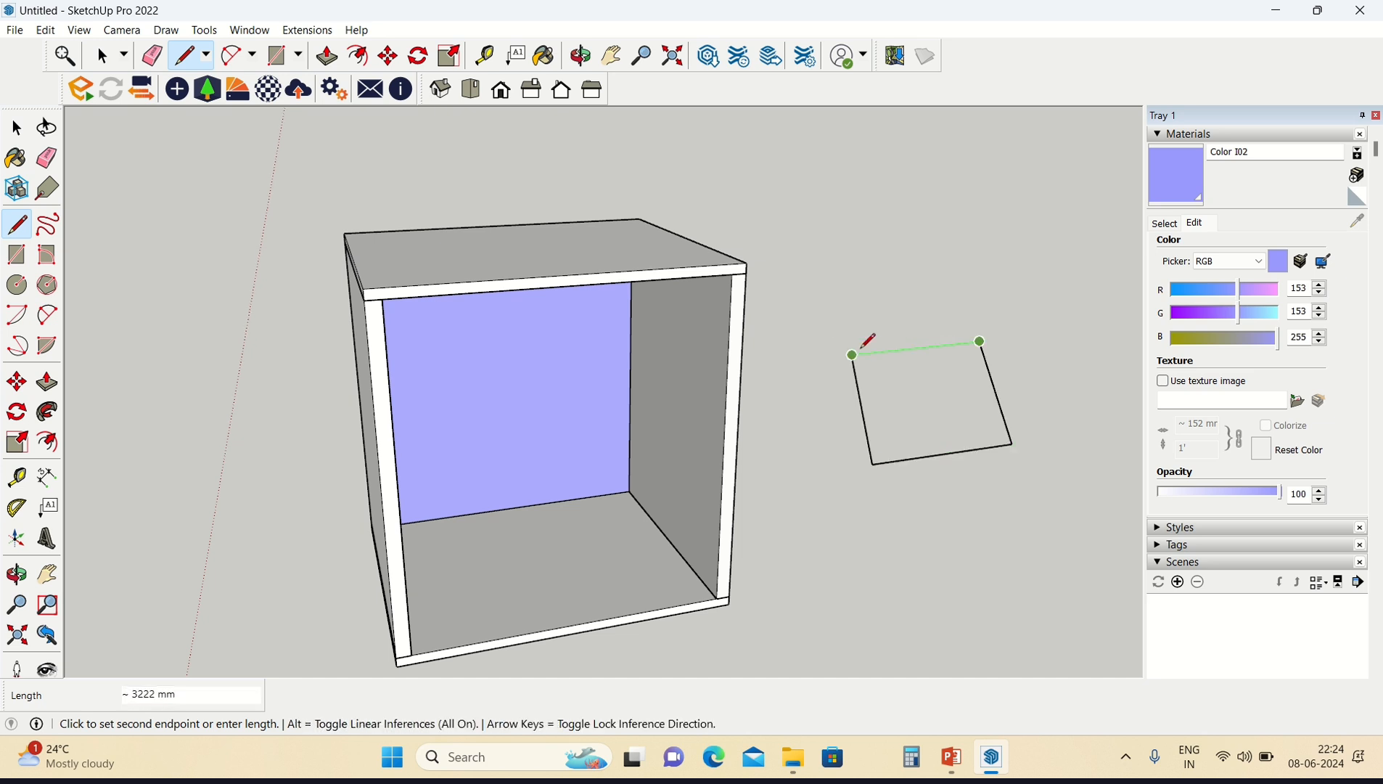
pyautogui.click(852, 356)
pyautogui.moveTo(919, 359); pyautogui.dragTo(880, 451, button='middle')
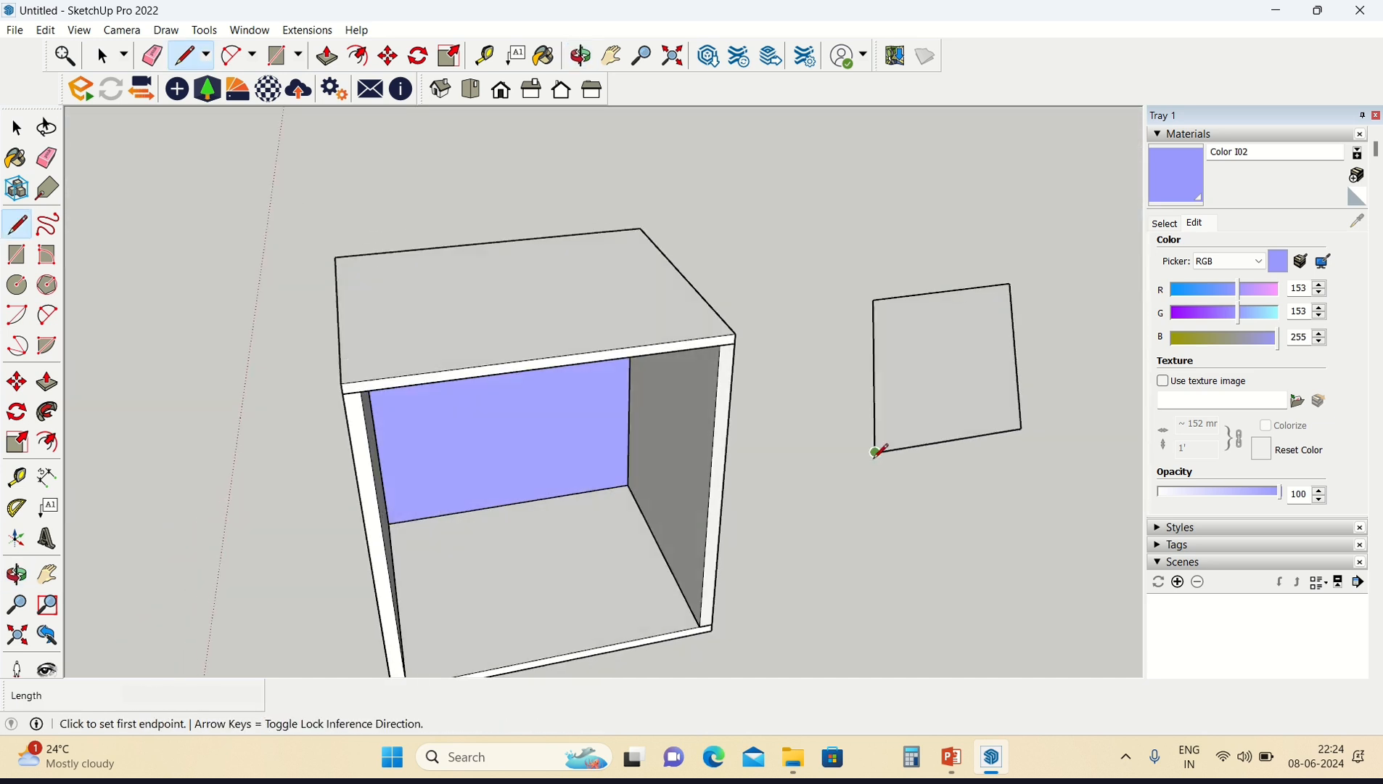
# Step: Delete the four-sided face and its edges beside the box
pyautogui.press('space')
pyautogui.click(986, 386)
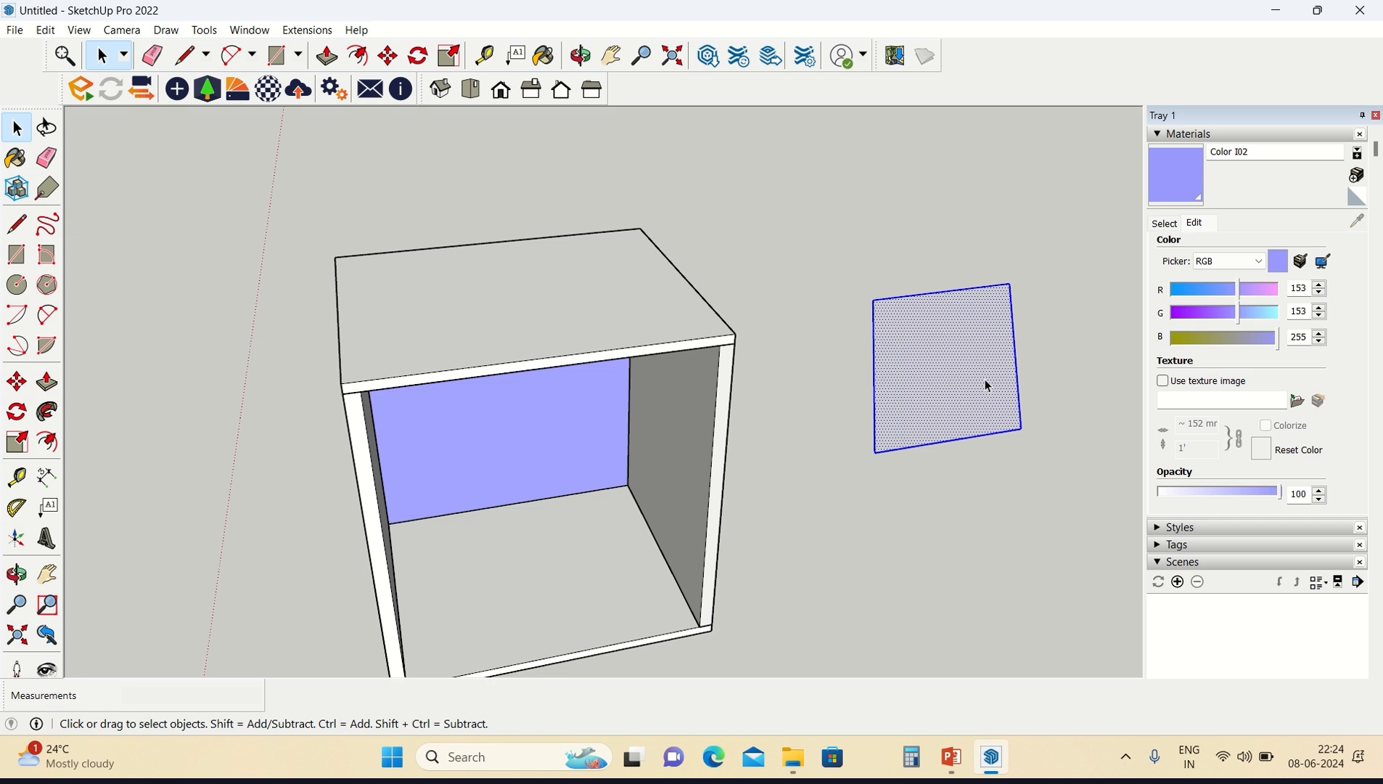
pyautogui.press('Delete')
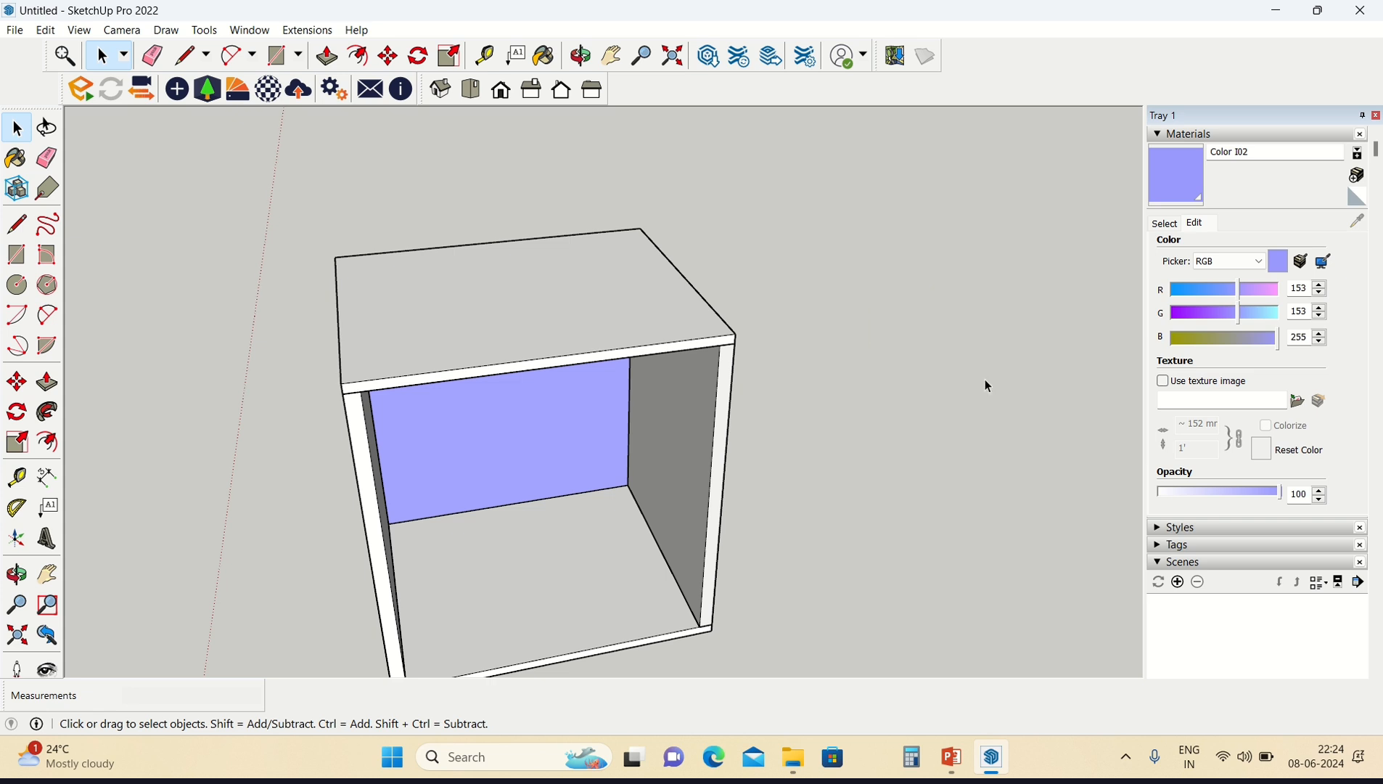
# Step: Remove the box's top panel with the Eraser, then undo the erasure
pyautogui.click(47, 157)
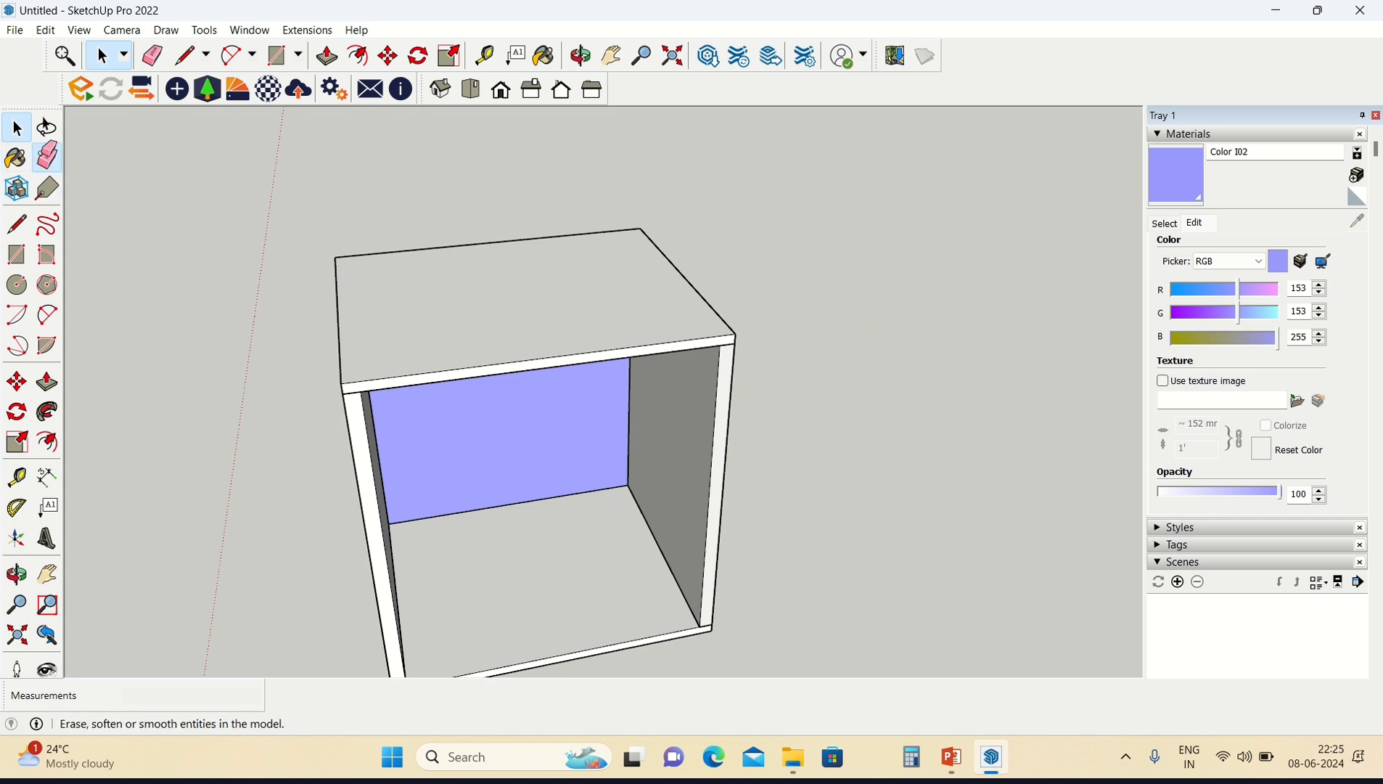
pyautogui.click(582, 352)
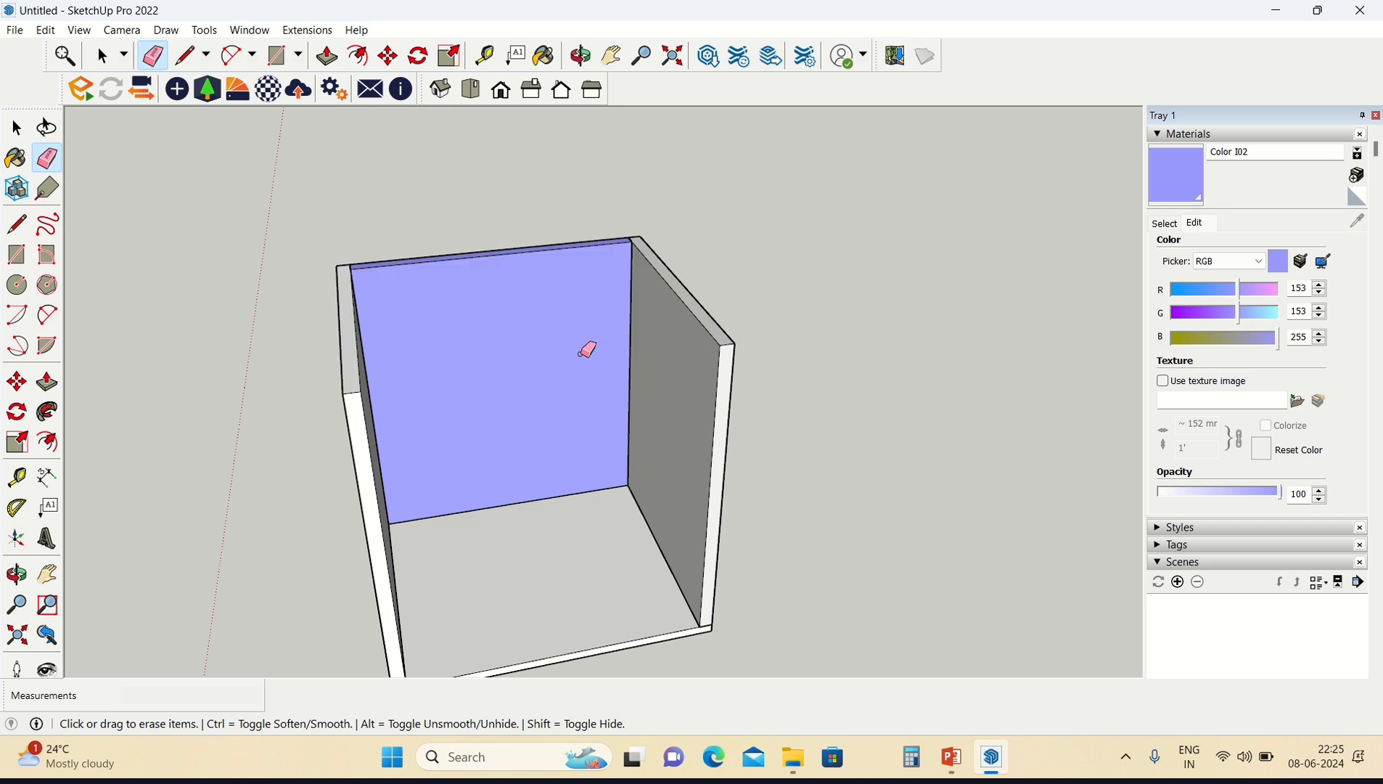
pyautogui.hotkey('ctrl', 'z')
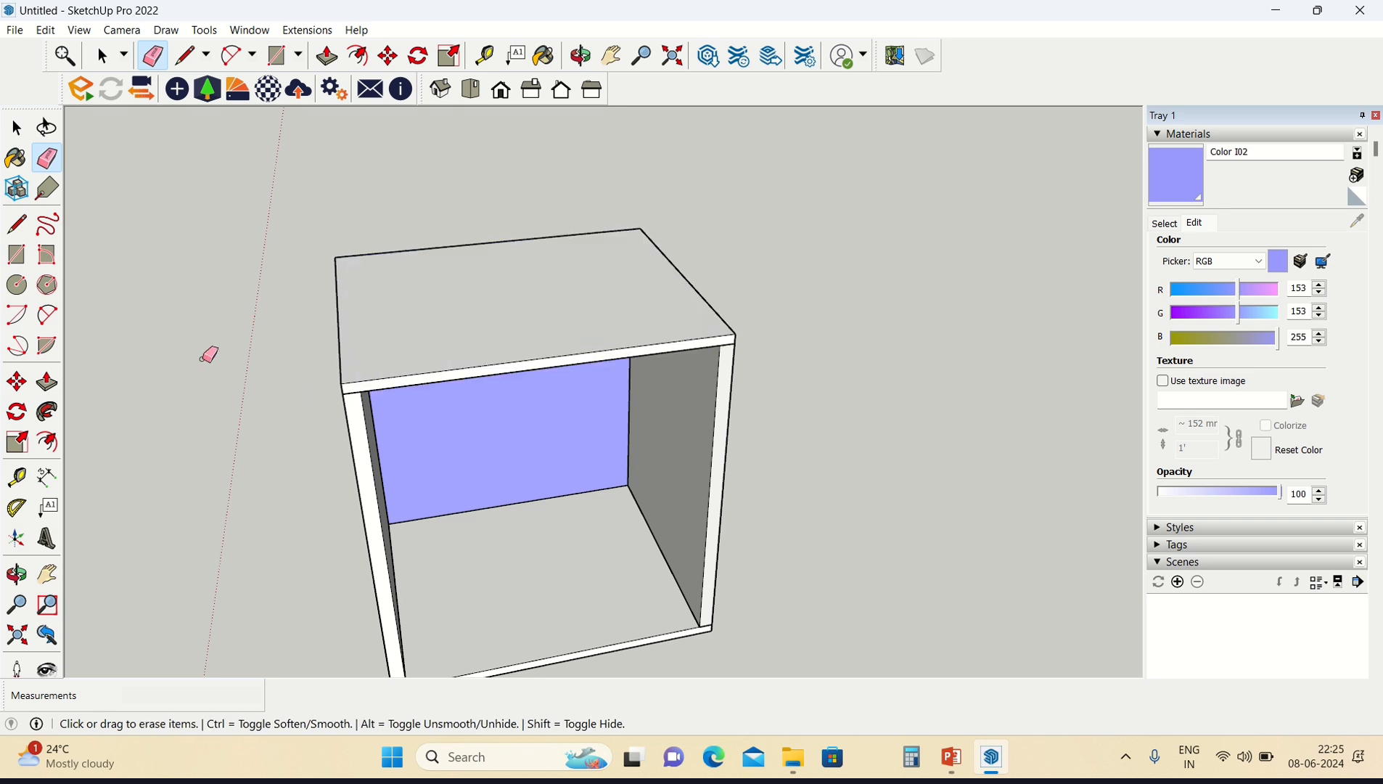
pyautogui.press('space')
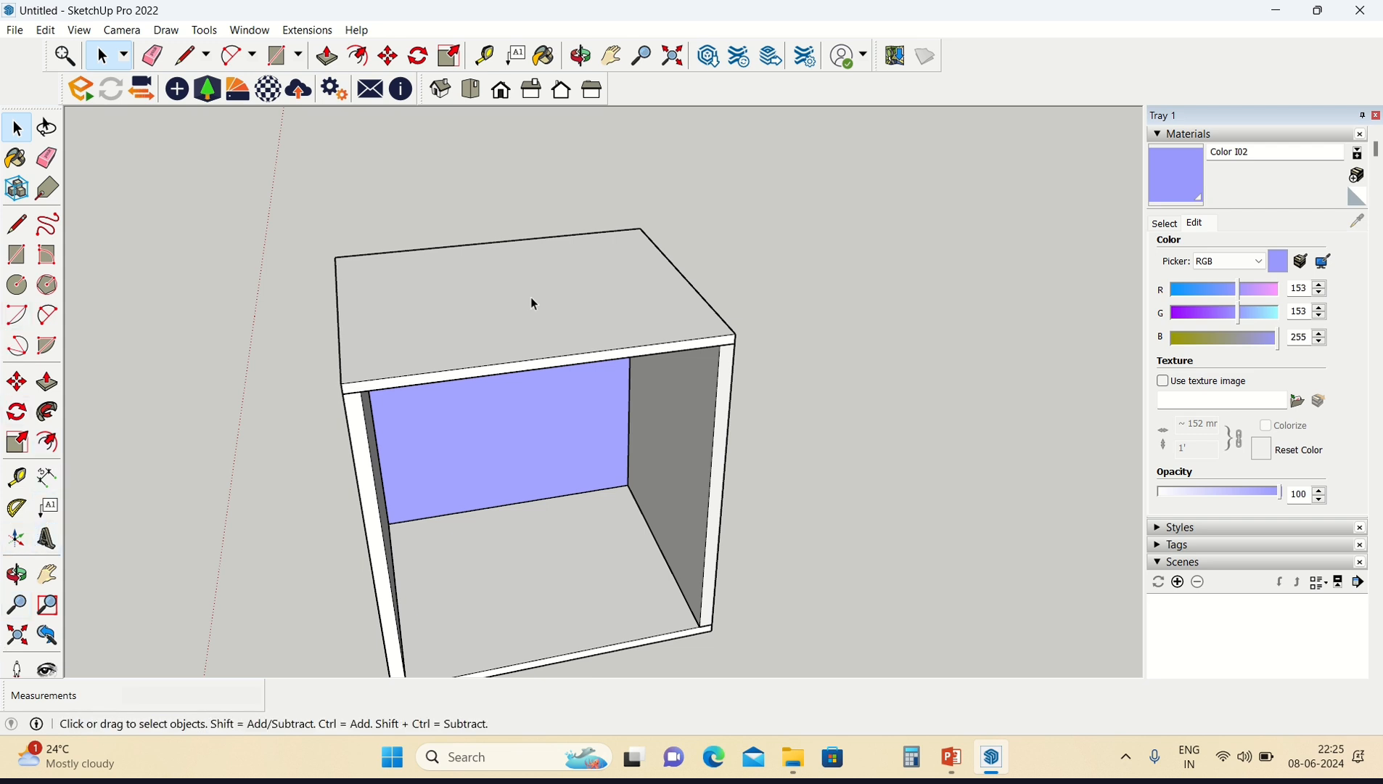
# Step: Open the box's top panel group for editing
pyautogui.moveTo(534, 303); pyautogui.dragTo(167, 403, button='middle')
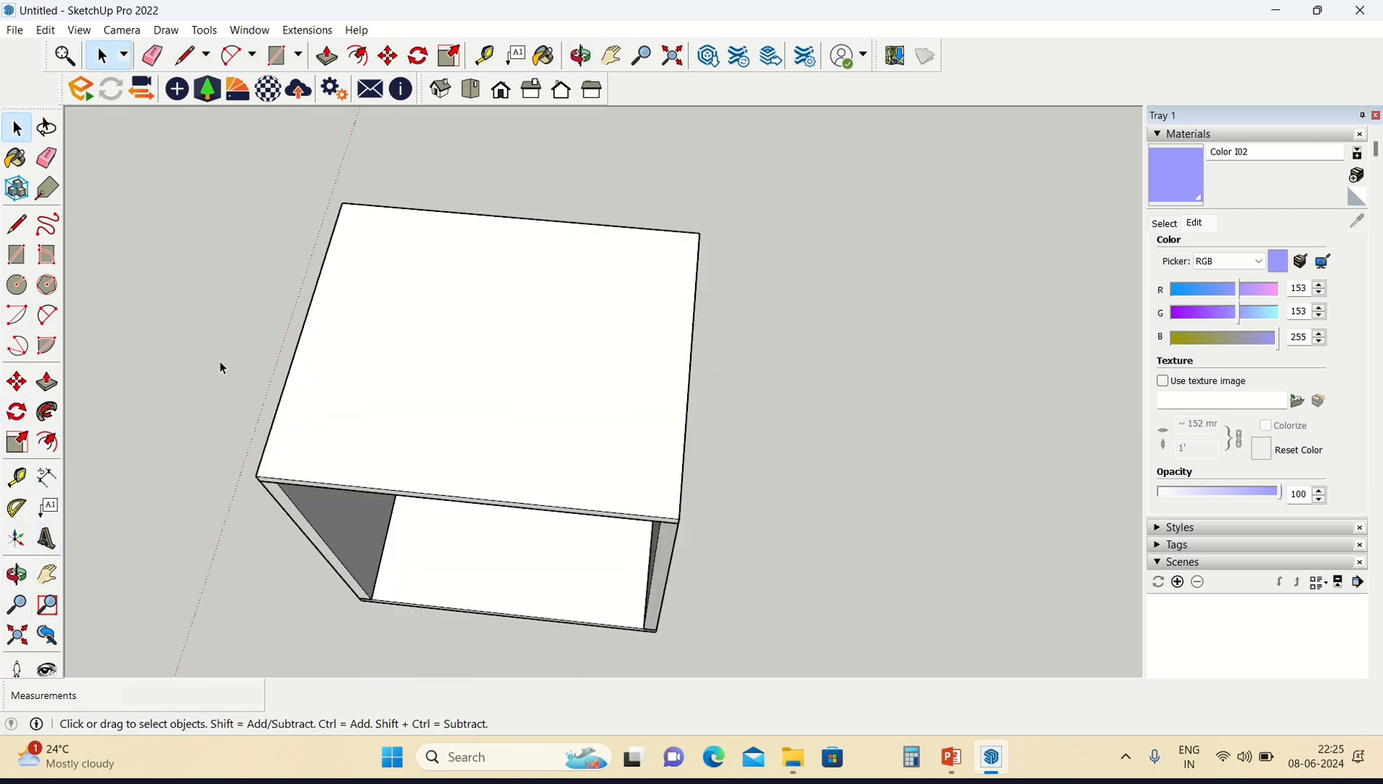
pyautogui.scroll(2, 486, 391)
pyautogui.click(486, 389)
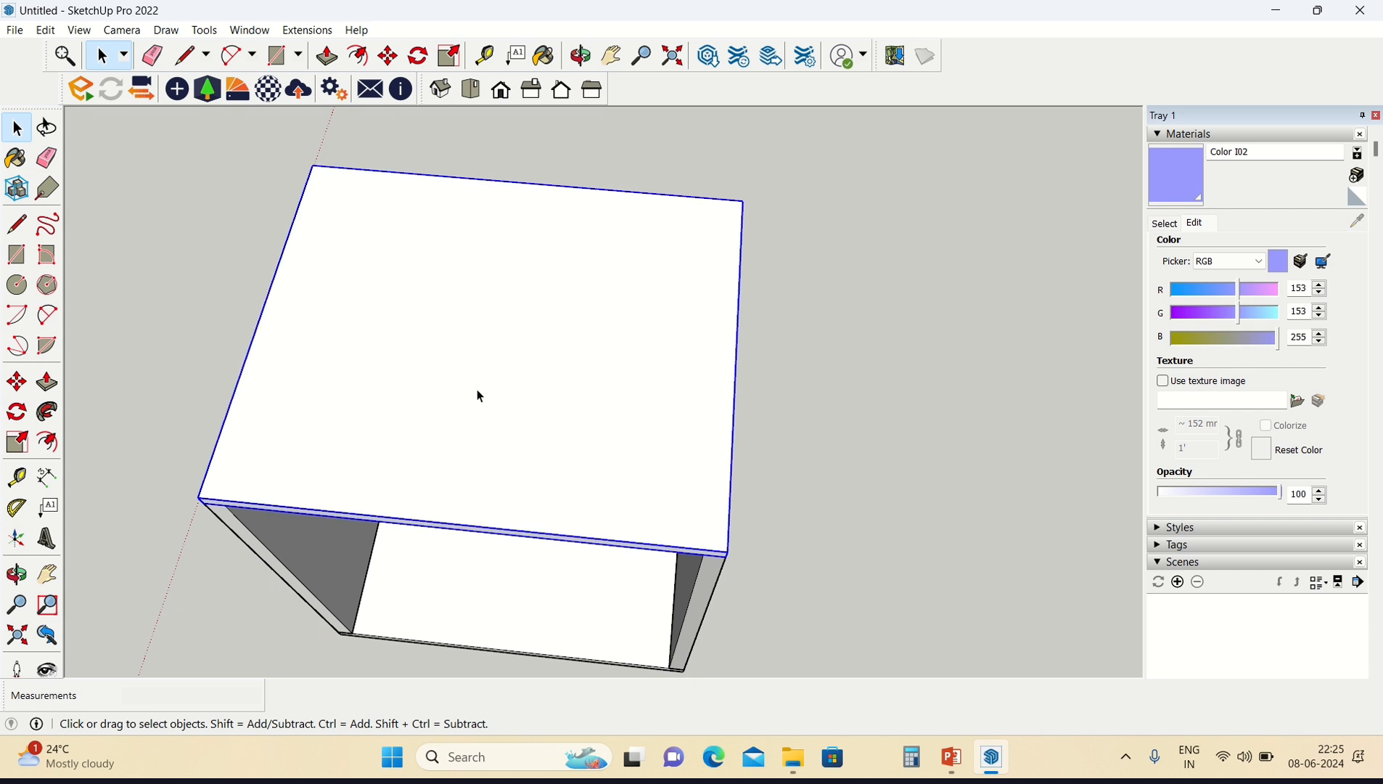
pyautogui.click(771, 364)
pyautogui.doubleClick(479, 375)
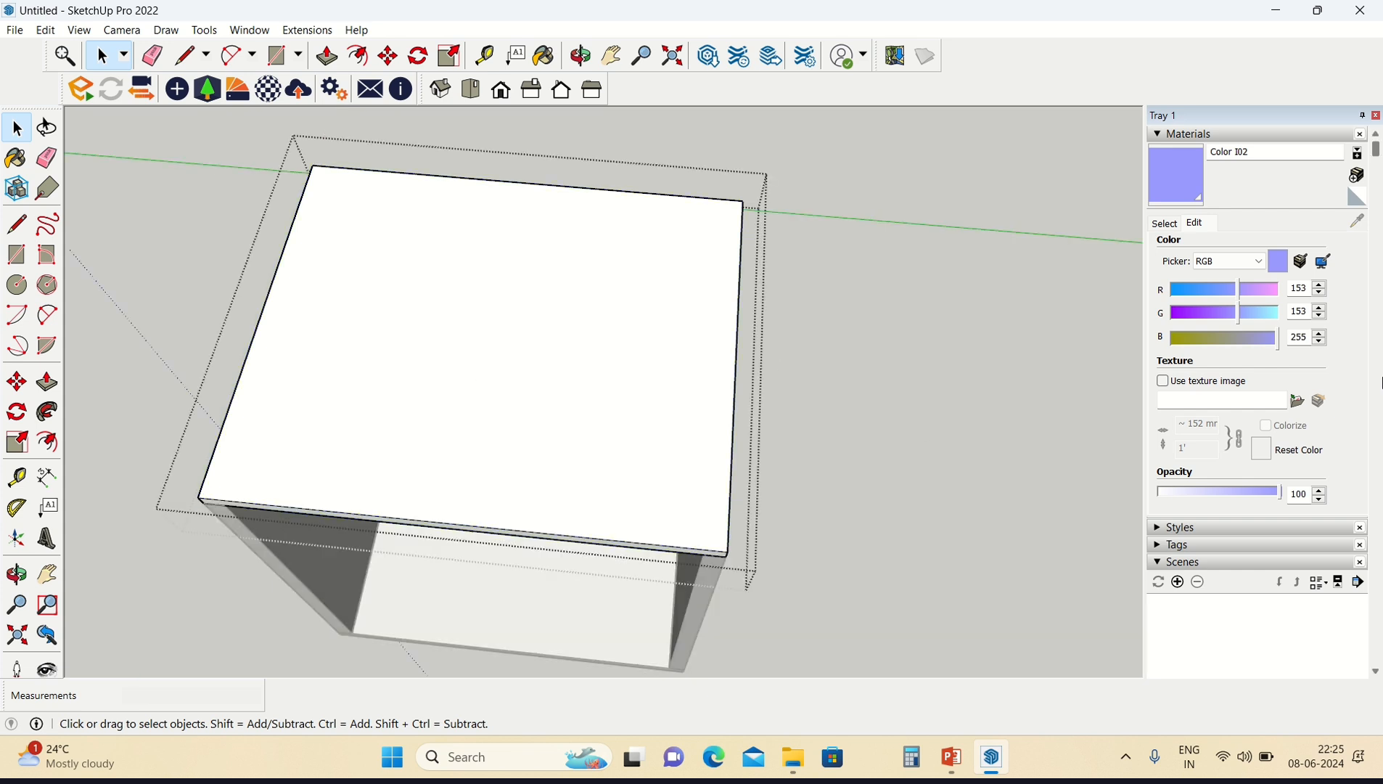
# Step: Draw a 24-sided circle with a radius of about 916 mm on the top panel's upper face, then undo it
pyautogui.click(11, 289)
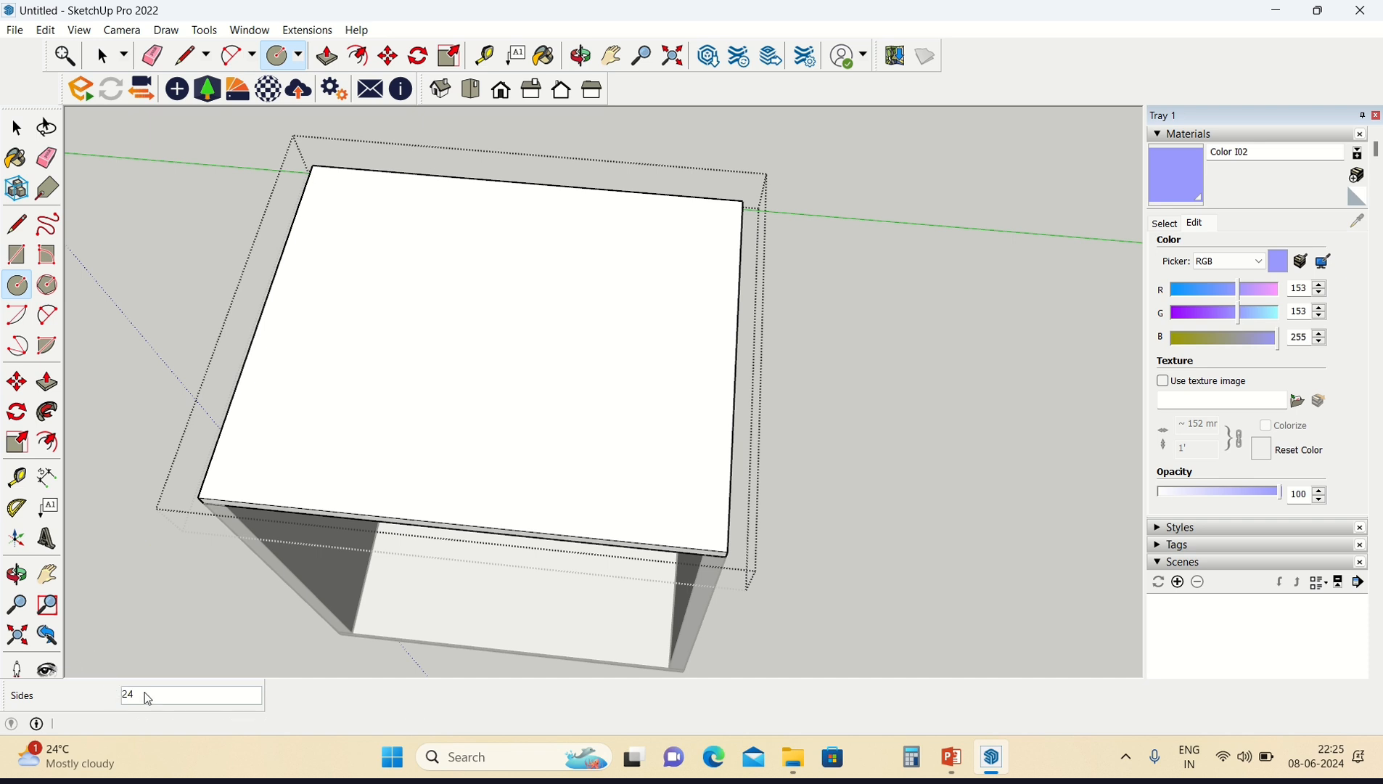
pyautogui.click(420, 395)
pyautogui.click(549, 425)
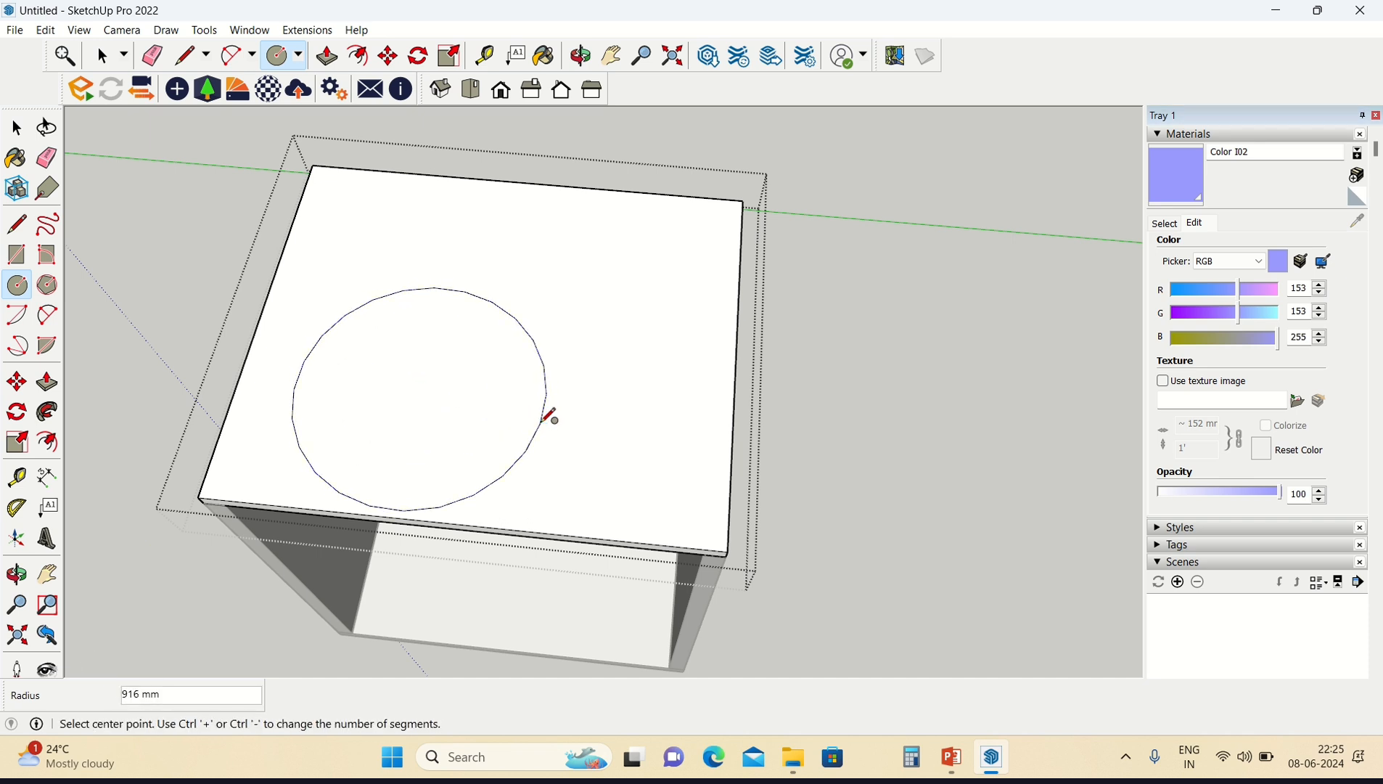
pyautogui.scroll(2, 549, 421)
pyautogui.scroll(5, 549, 418)
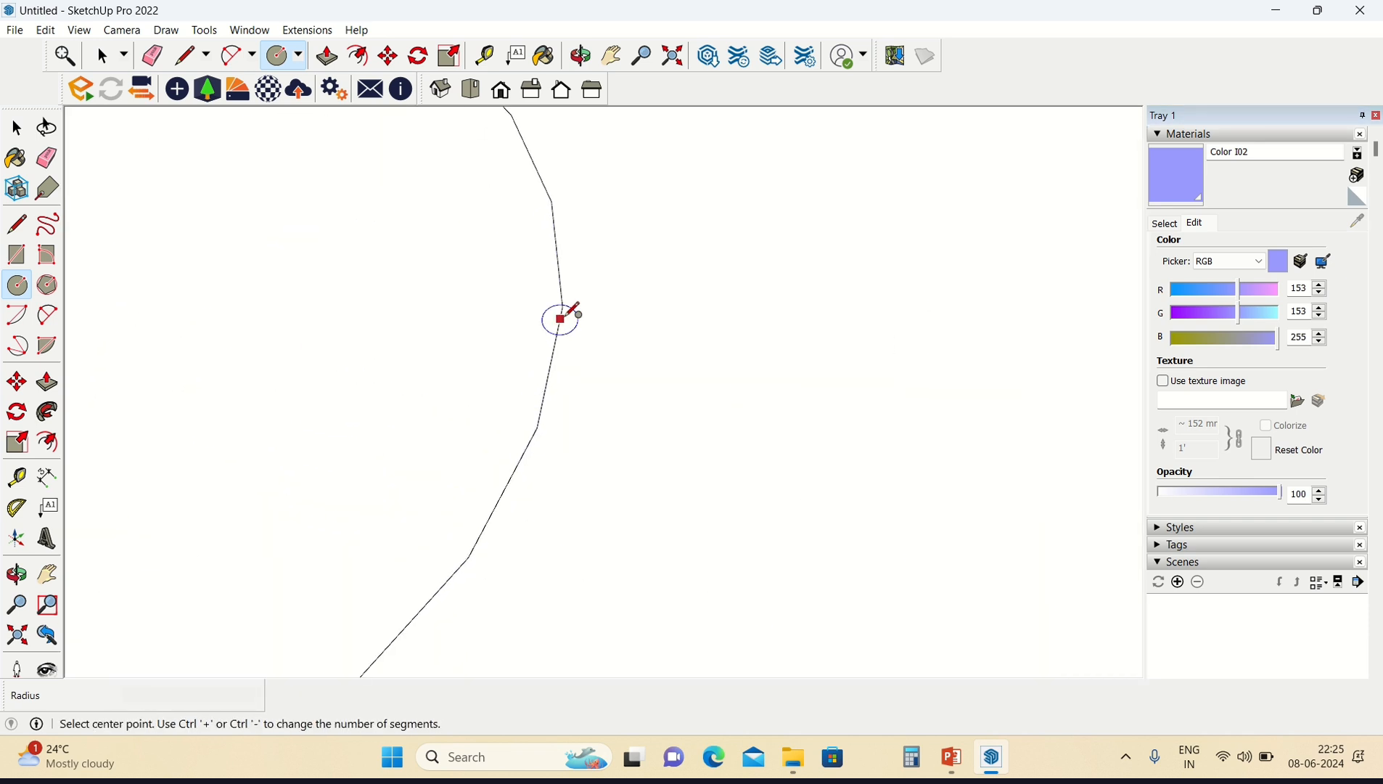
pyautogui.scroll(-4, 546, 425)
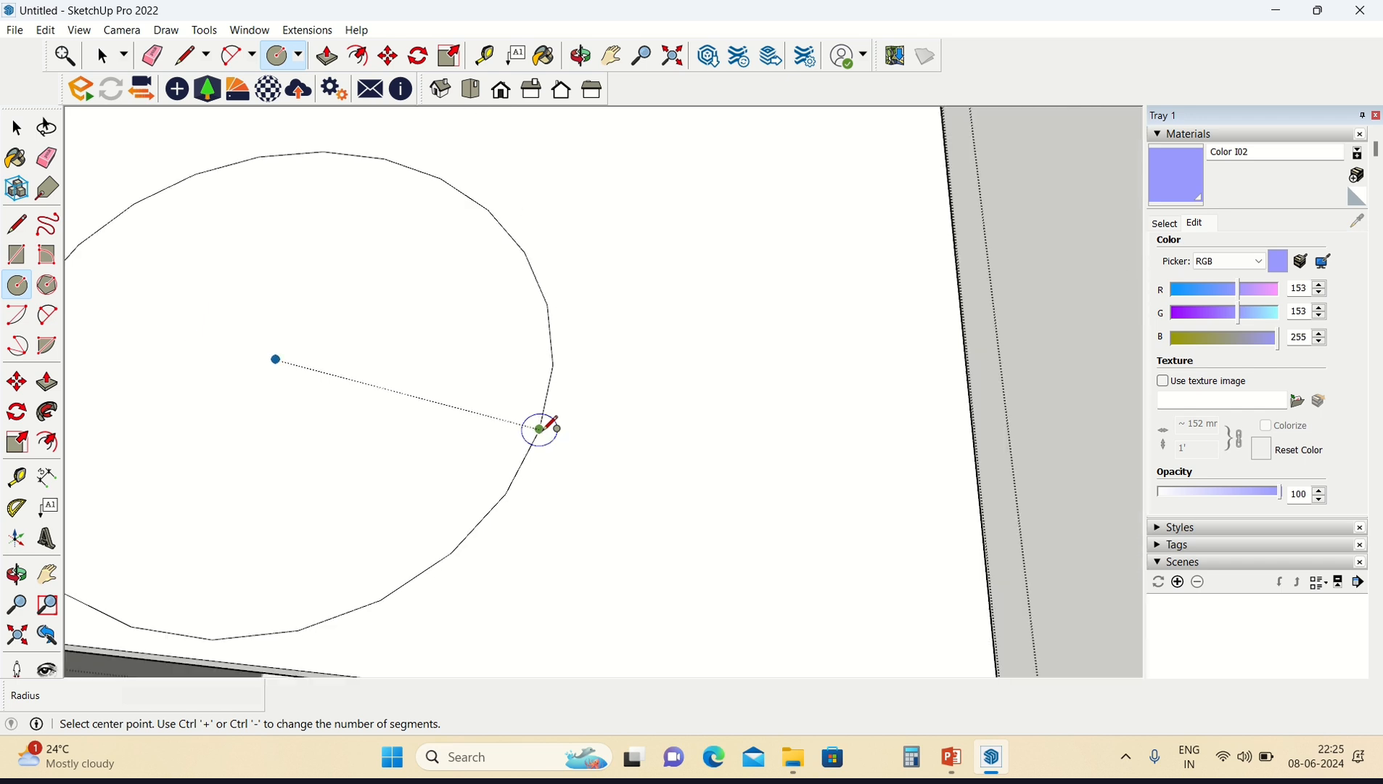
pyautogui.scroll(-1, 545, 425)
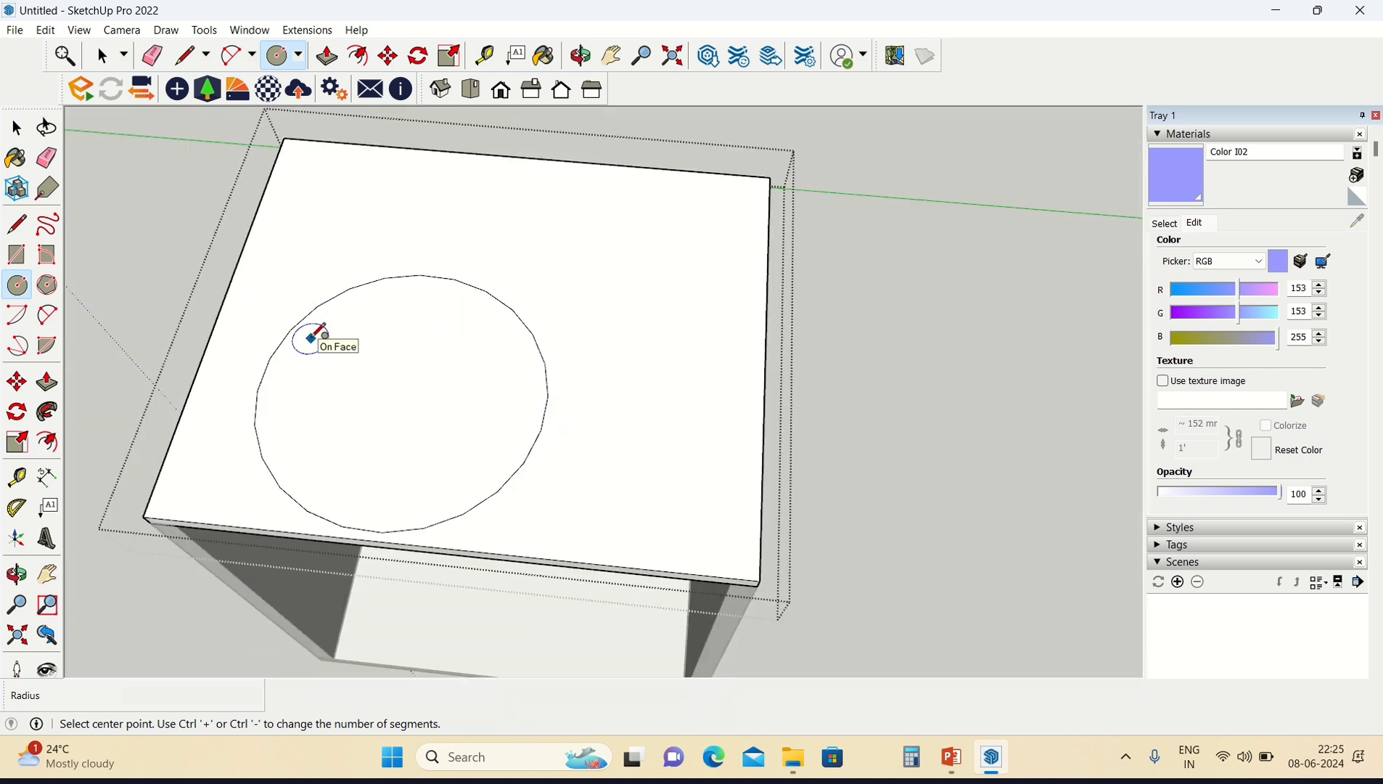
pyautogui.hotkey('ctrl', 'z')
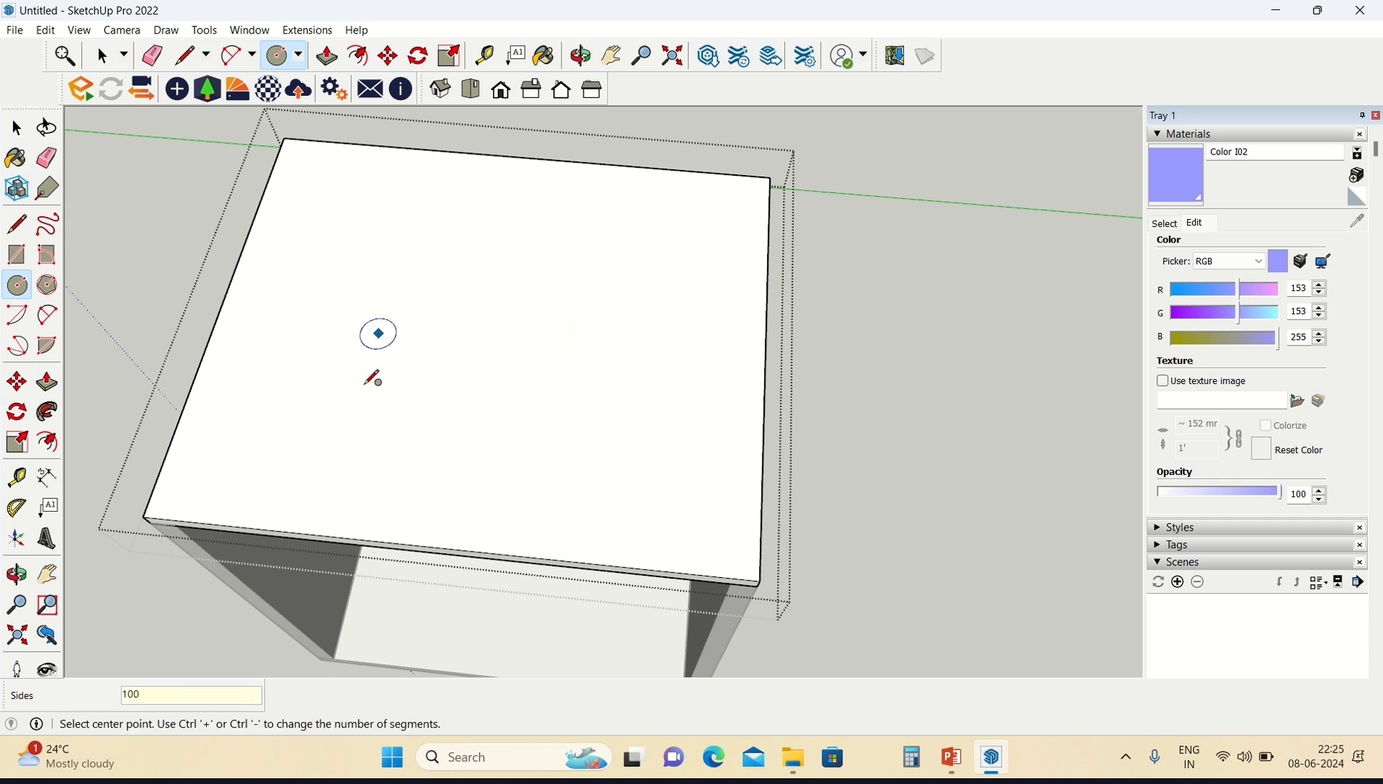
# Step: Draw a 100-sided circle with a radius of about 747 mm on the top panel's upper face, then remove it
pyautogui.click(432, 357)
pyautogui.click(549, 323)
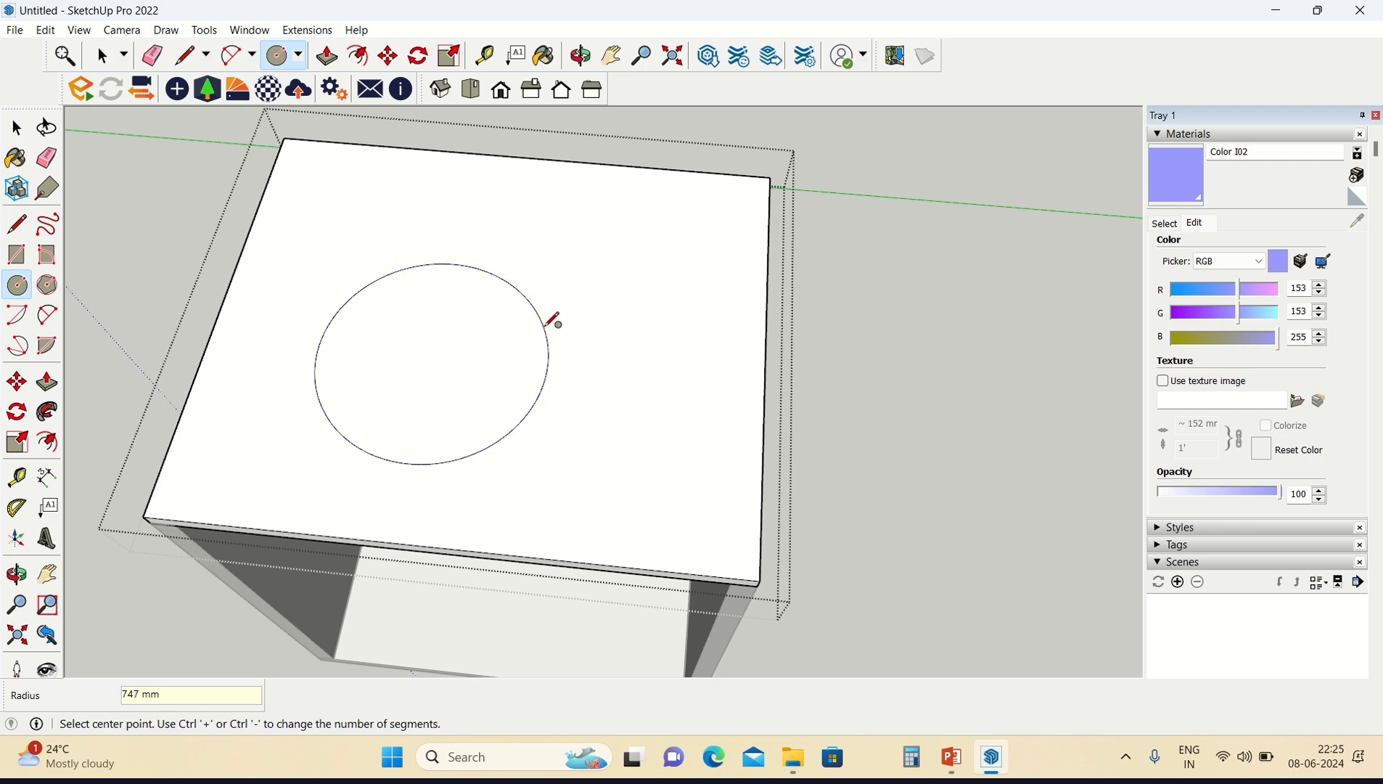
pyautogui.scroll(6, 503, 373)
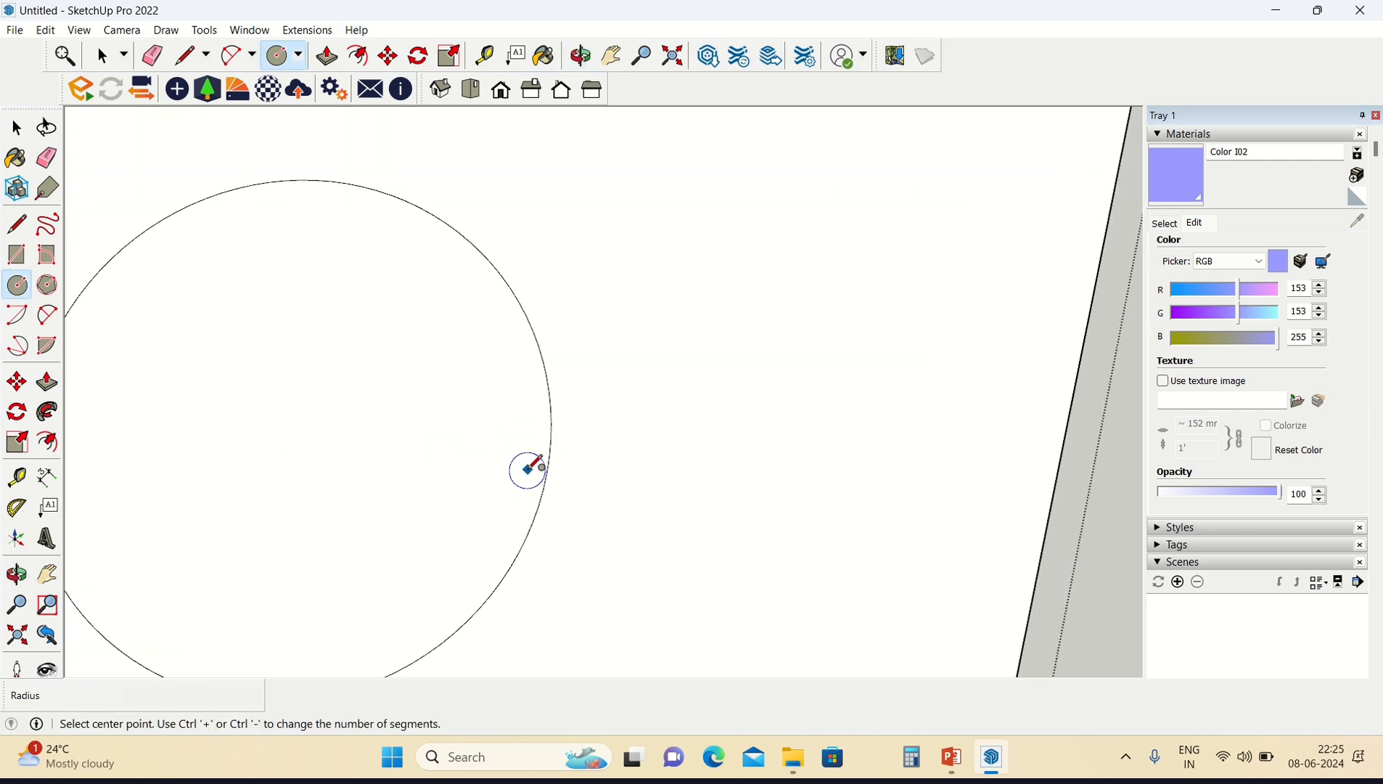
pyautogui.scroll(2, 527, 470)
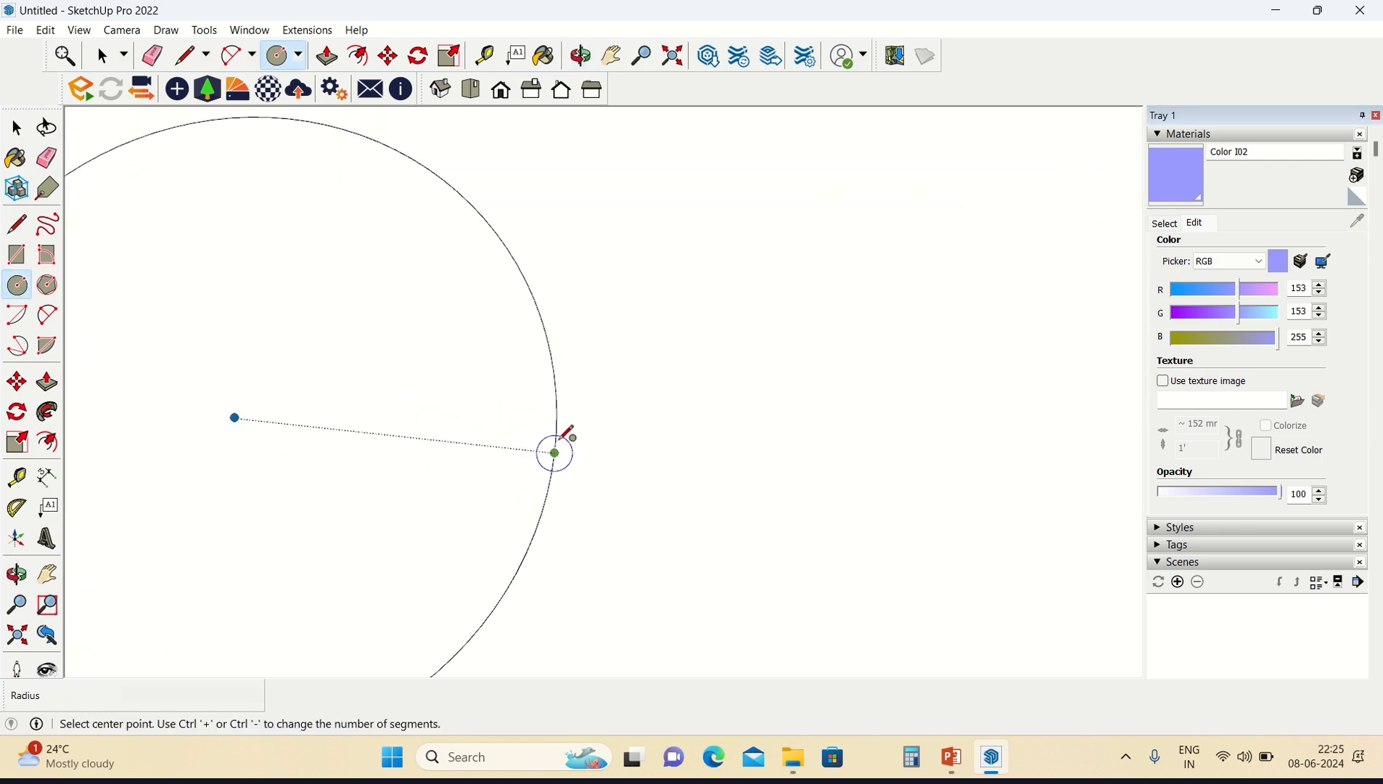
pyautogui.scroll(-8, 555, 374)
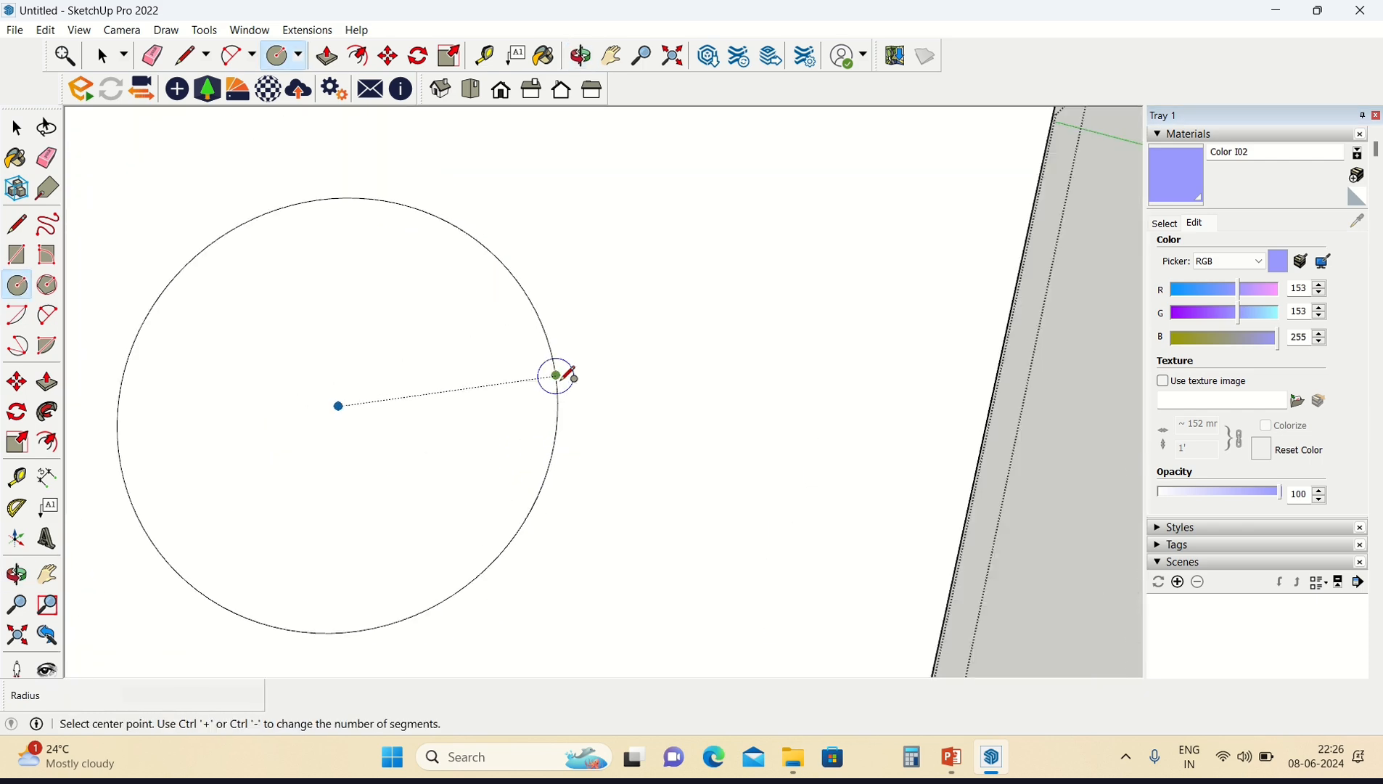
pyautogui.moveTo(558, 395); pyautogui.dragTo(627, 284, button='middle')
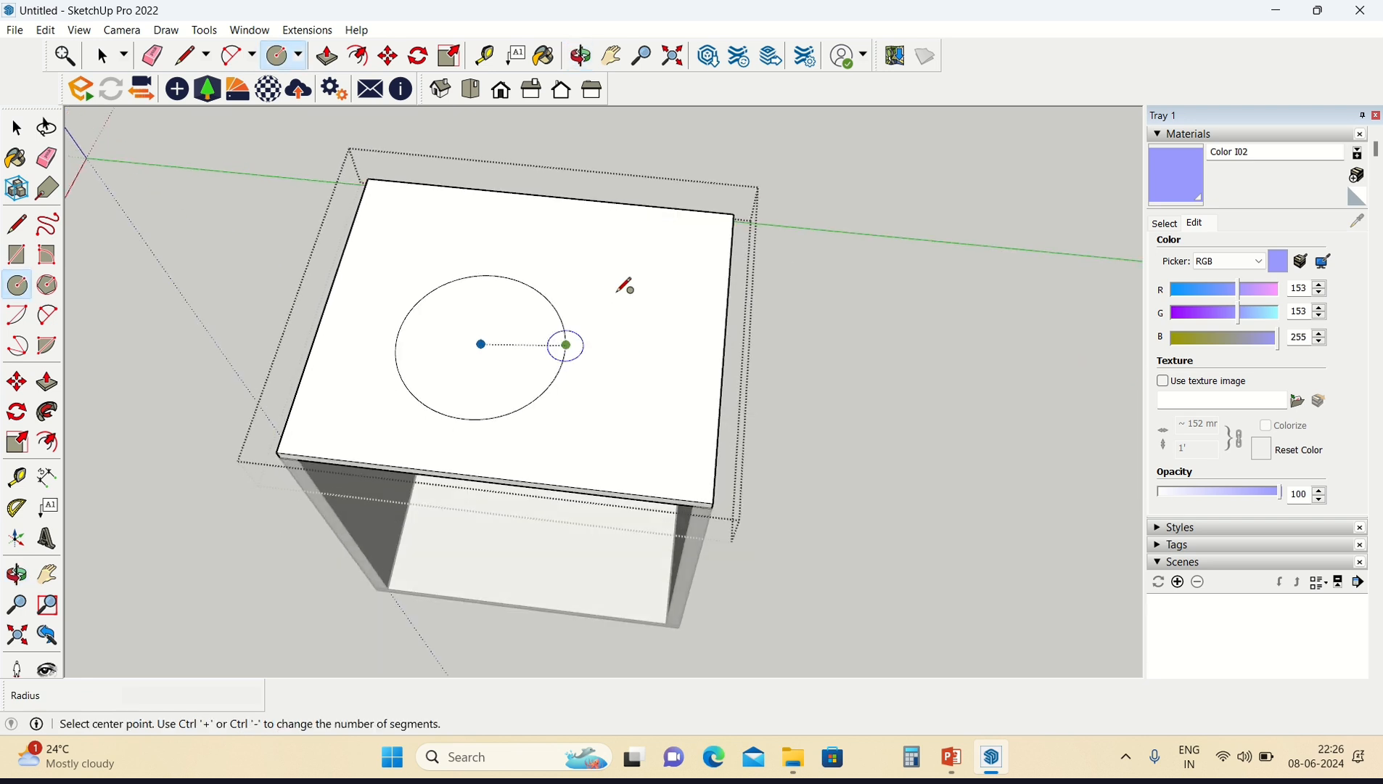
pyautogui.scroll(1, 537, 395)
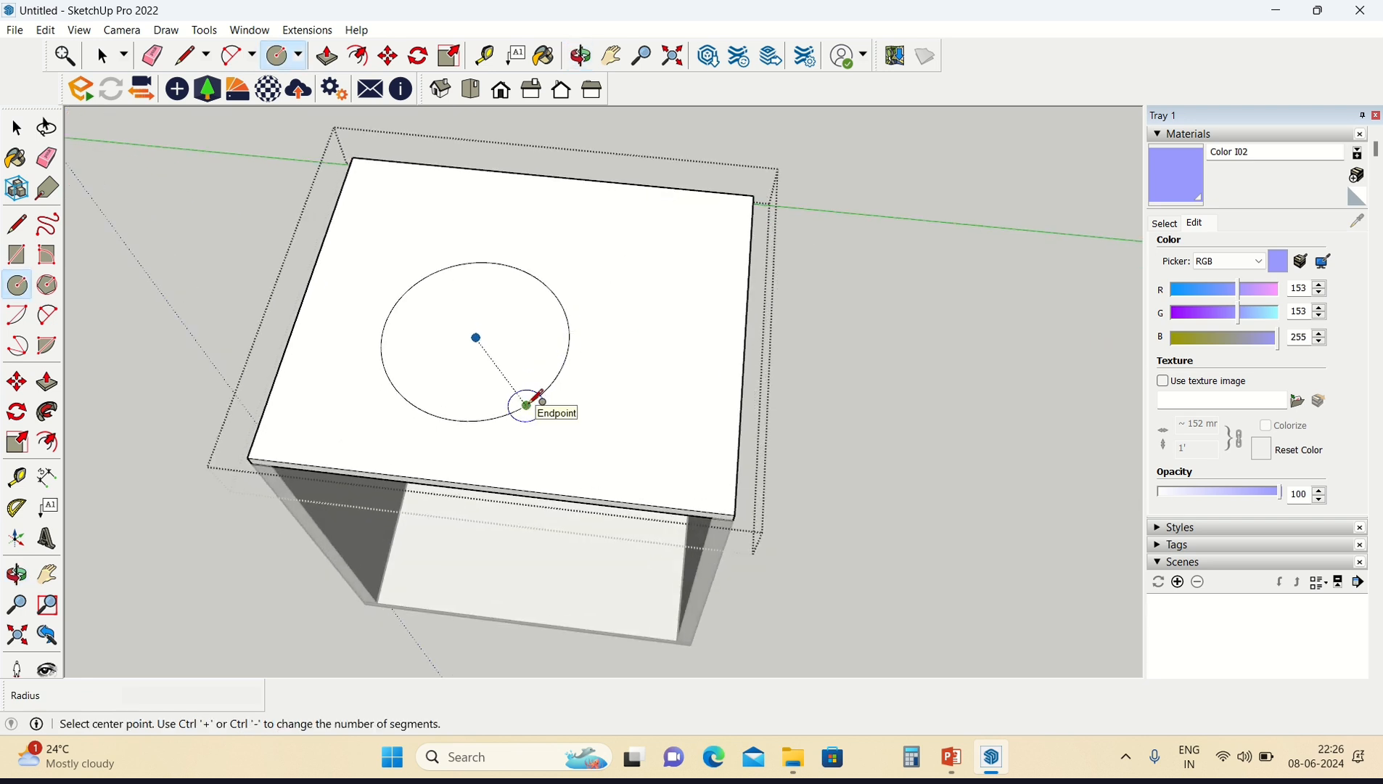
pyautogui.press('Escape')
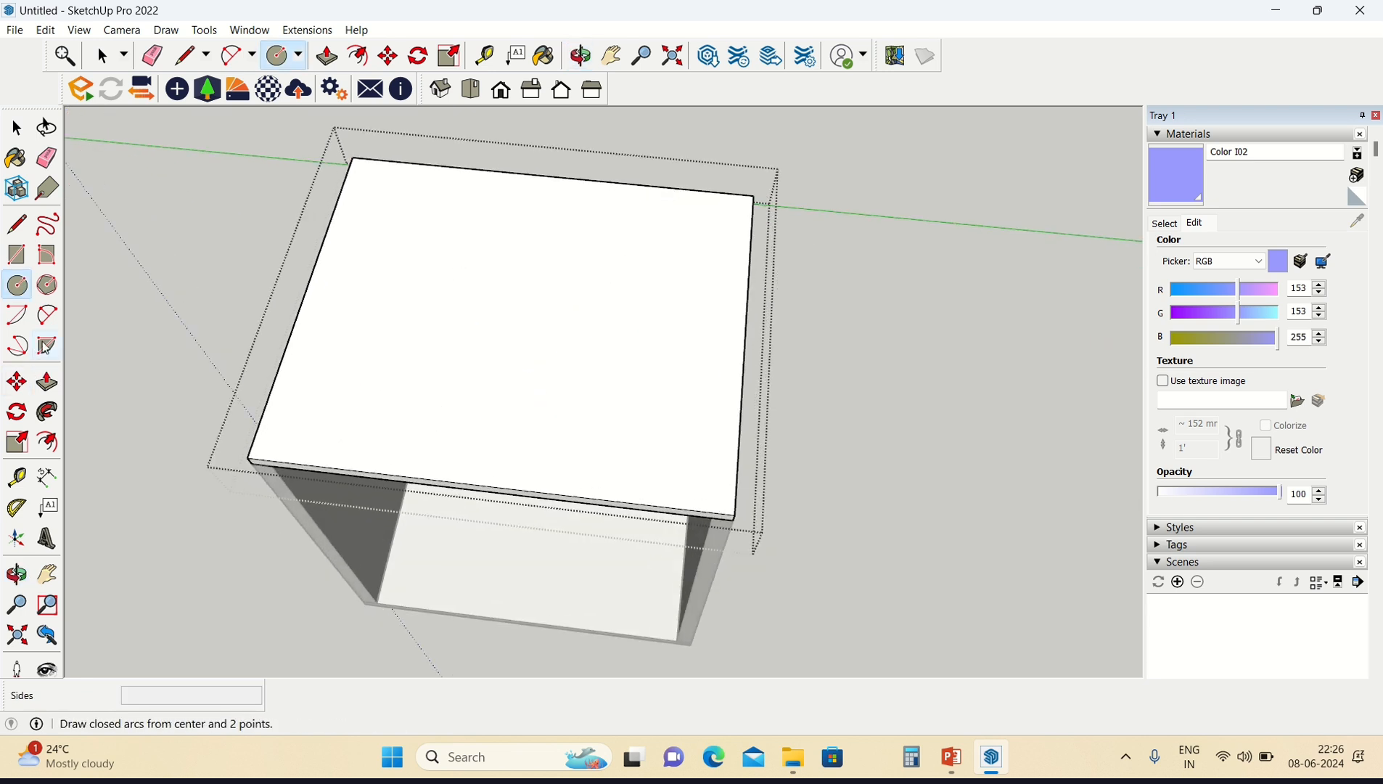
pyautogui.click(51, 321)
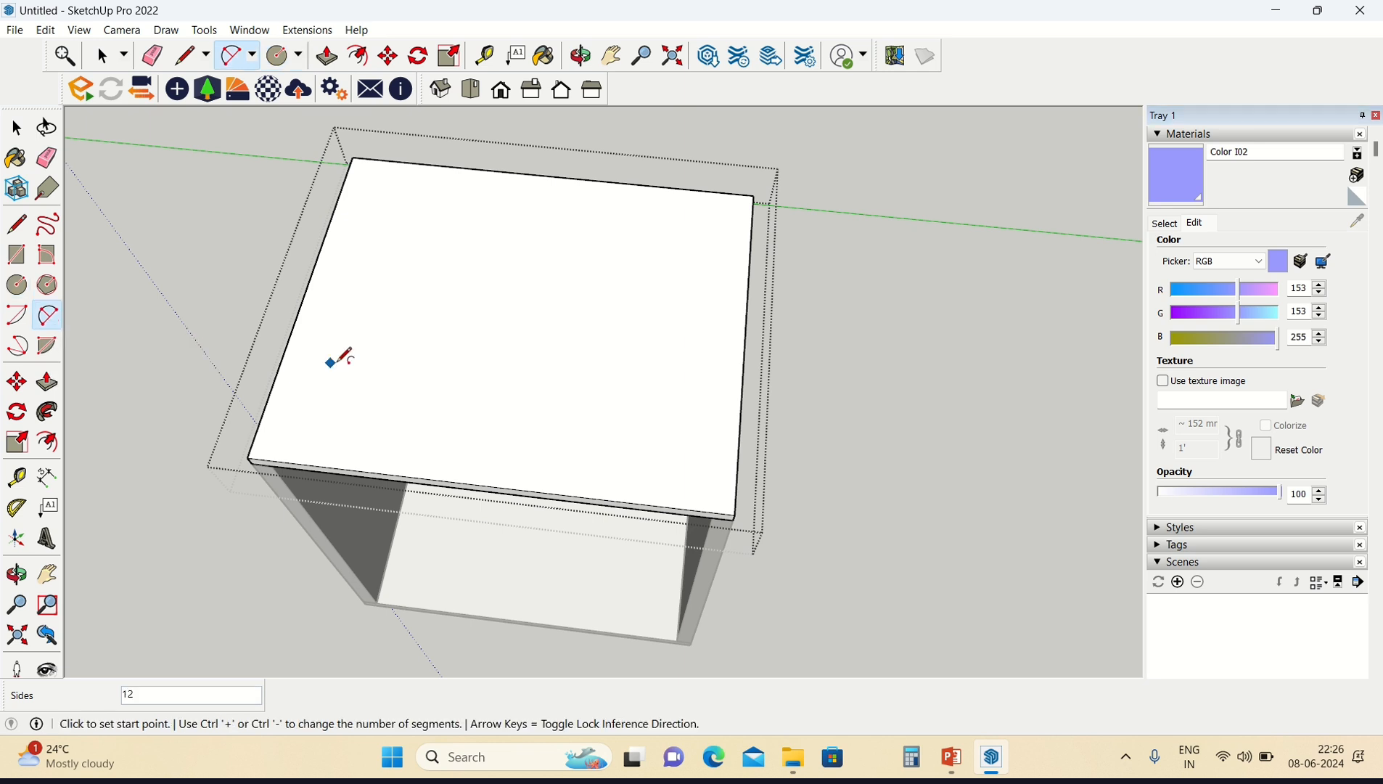
pyautogui.click(341, 397)
pyautogui.click(514, 335)
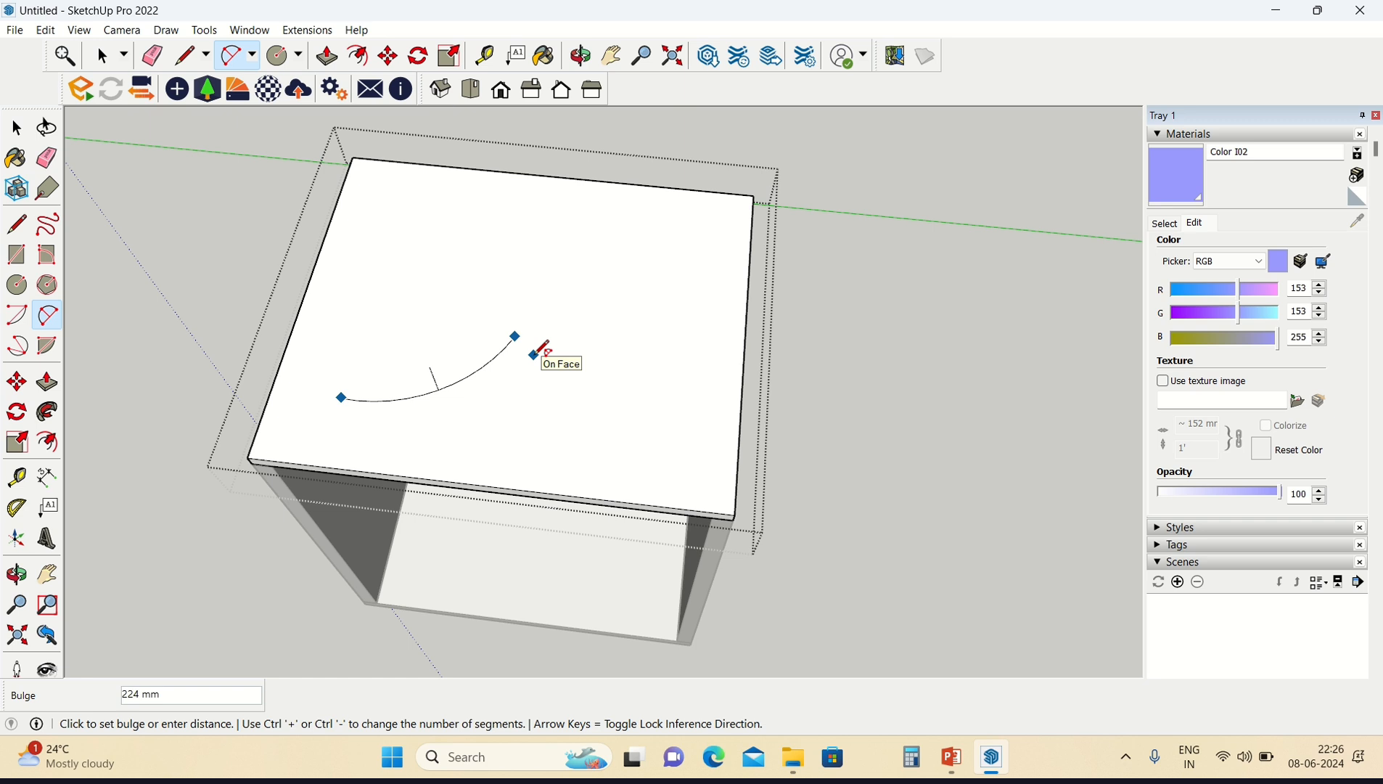
pyautogui.press('Escape')
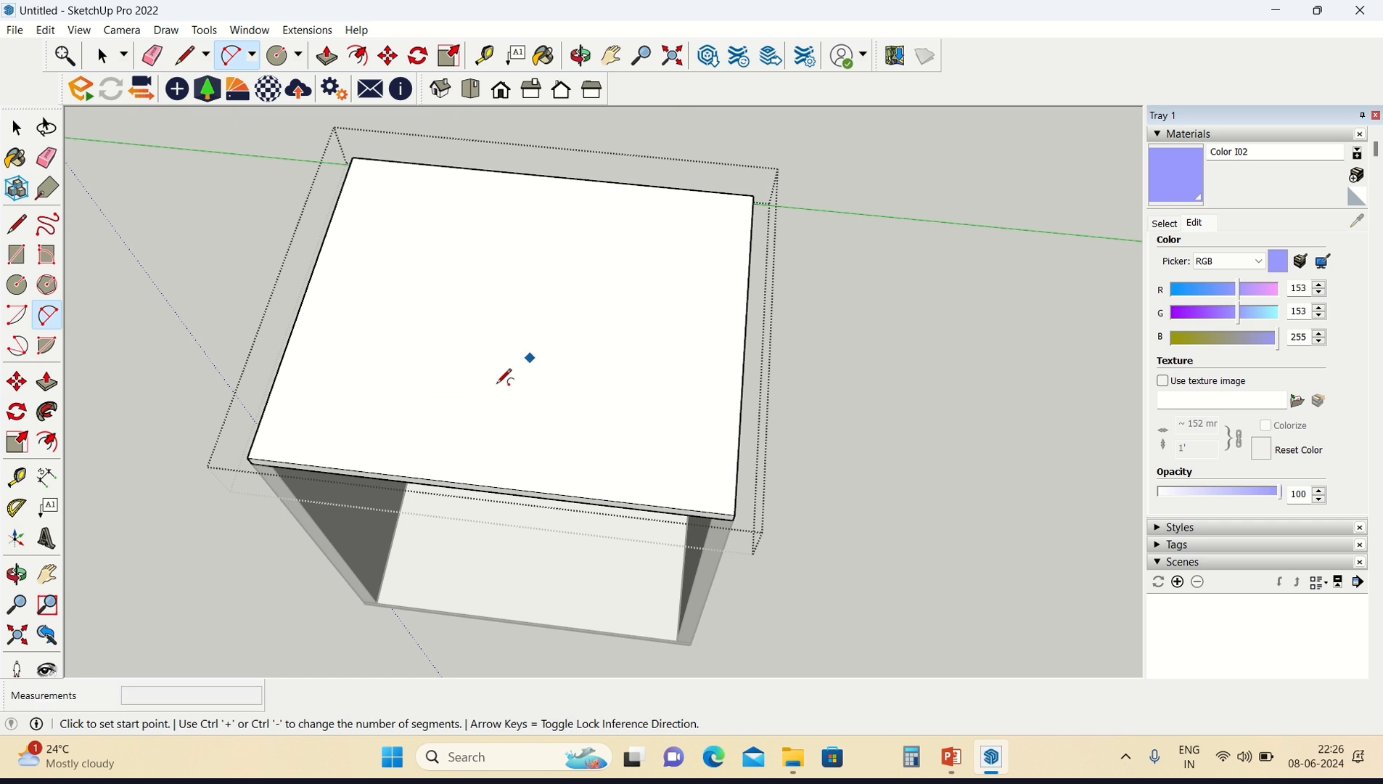
# Step: Draw a two-point arc on the top panel's upper face, bulging toward the box's open front
pyautogui.click(47, 314)
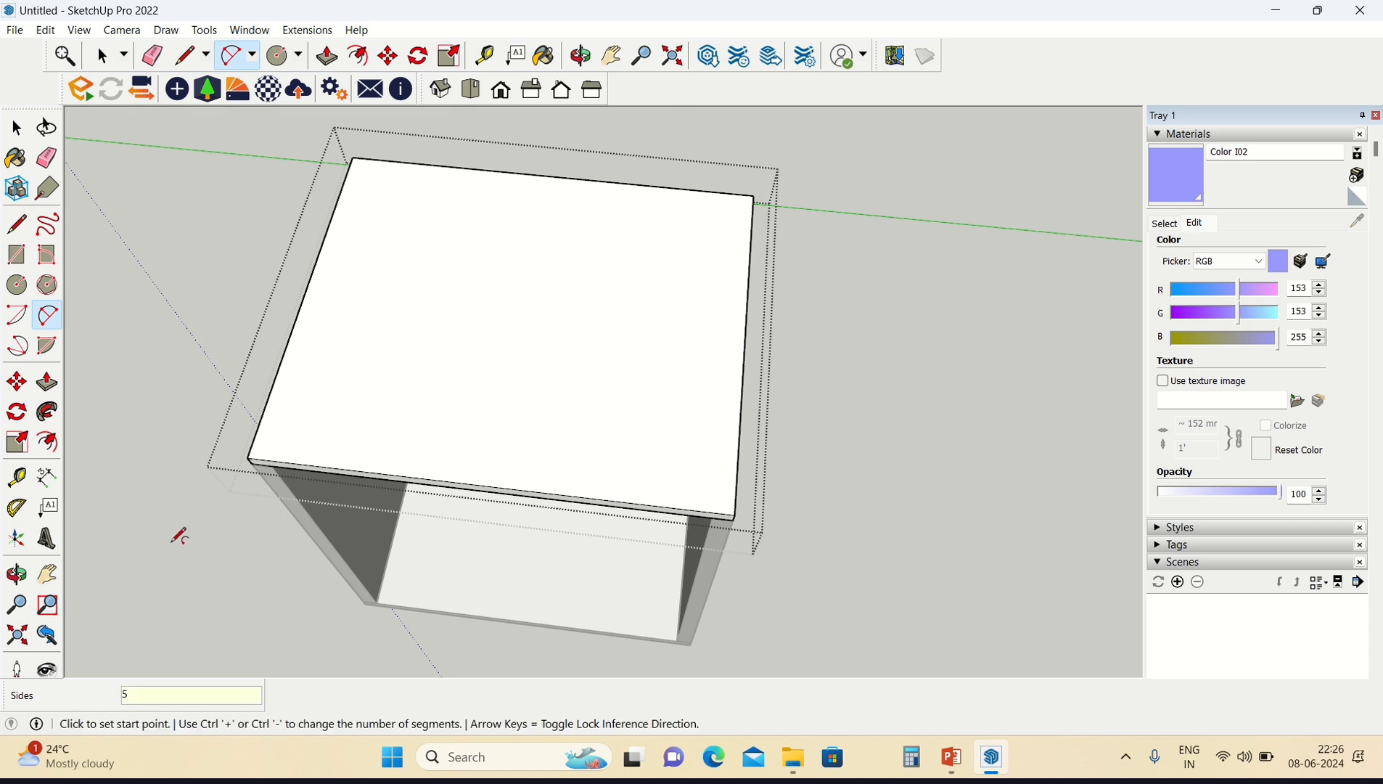
pyautogui.click(454, 389)
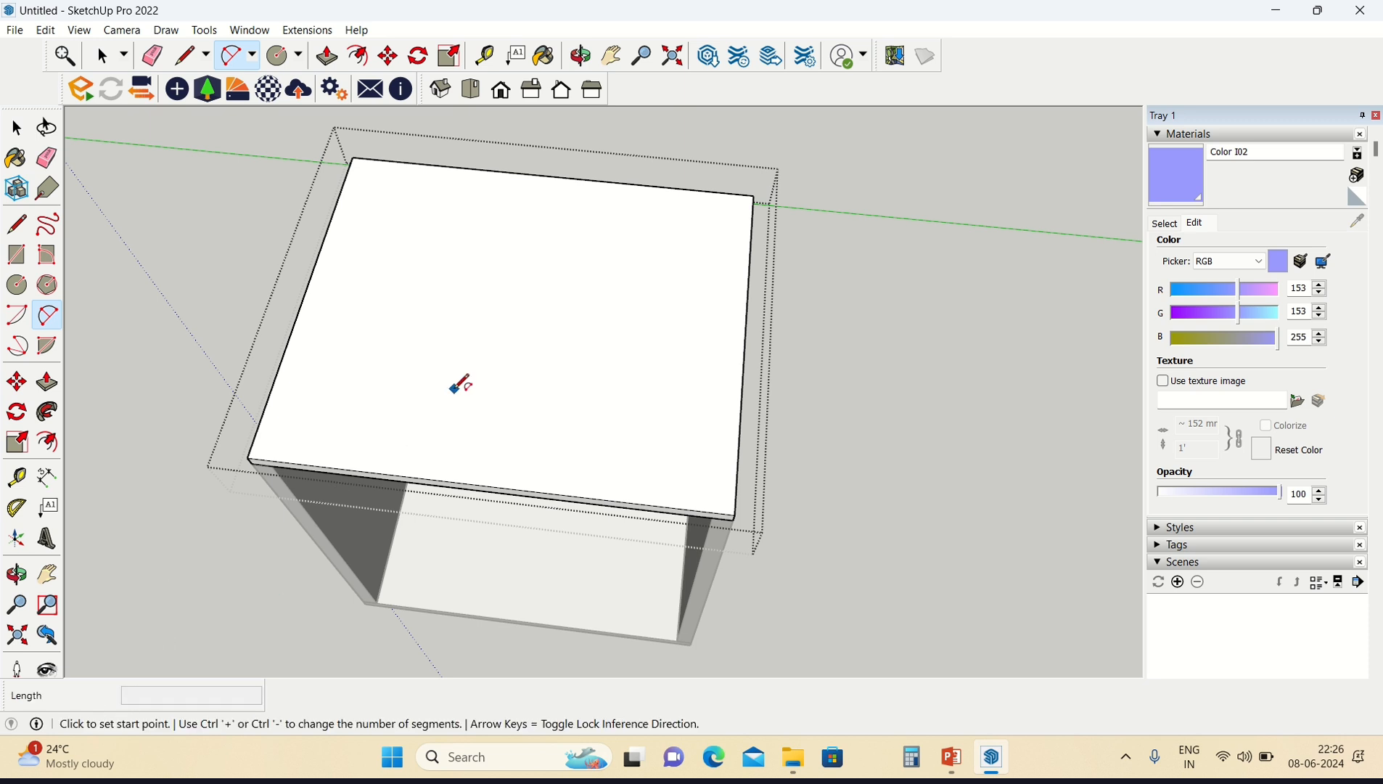
pyautogui.click(615, 361)
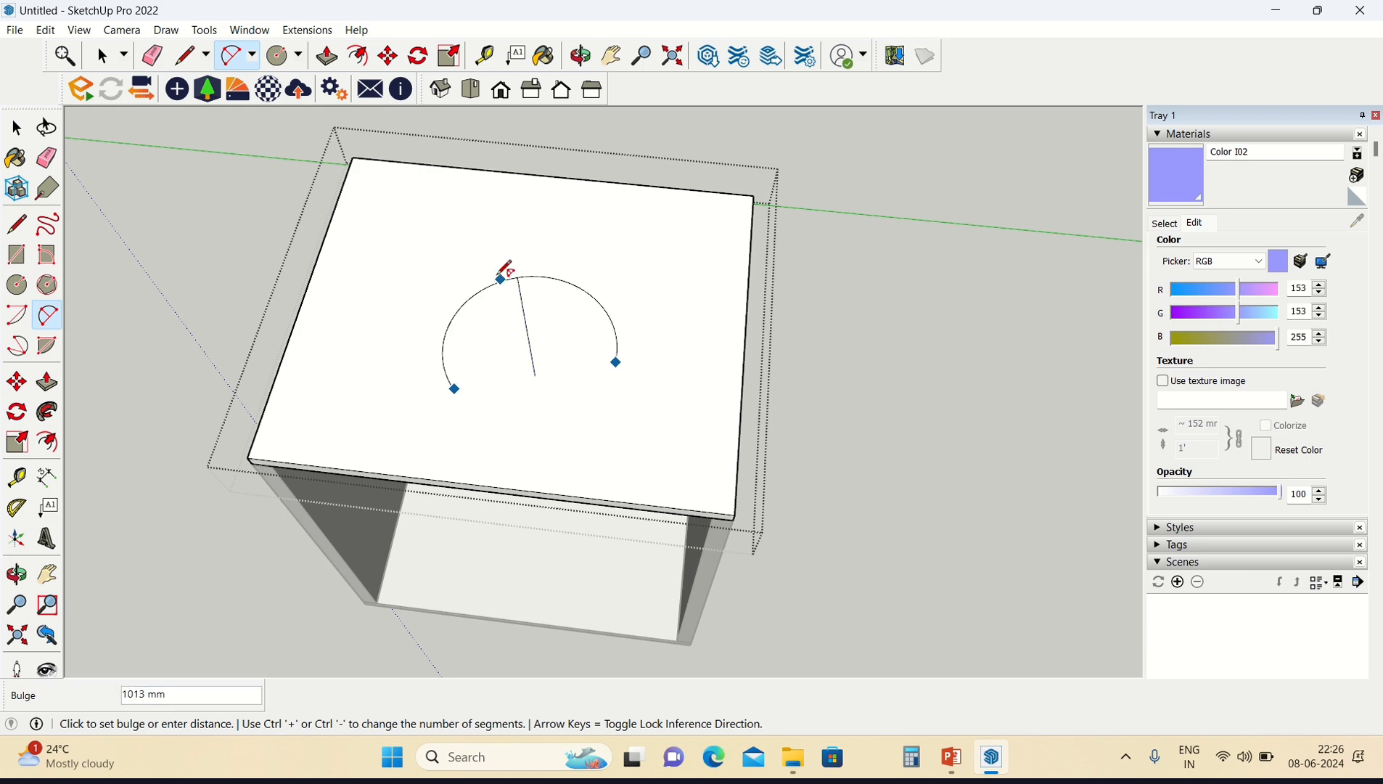
pyautogui.click(628, 451)
pyautogui.moveTo(666, 417); pyautogui.dragTo(635, 390, button='middle')
pyautogui.scroll(5, 570, 383)
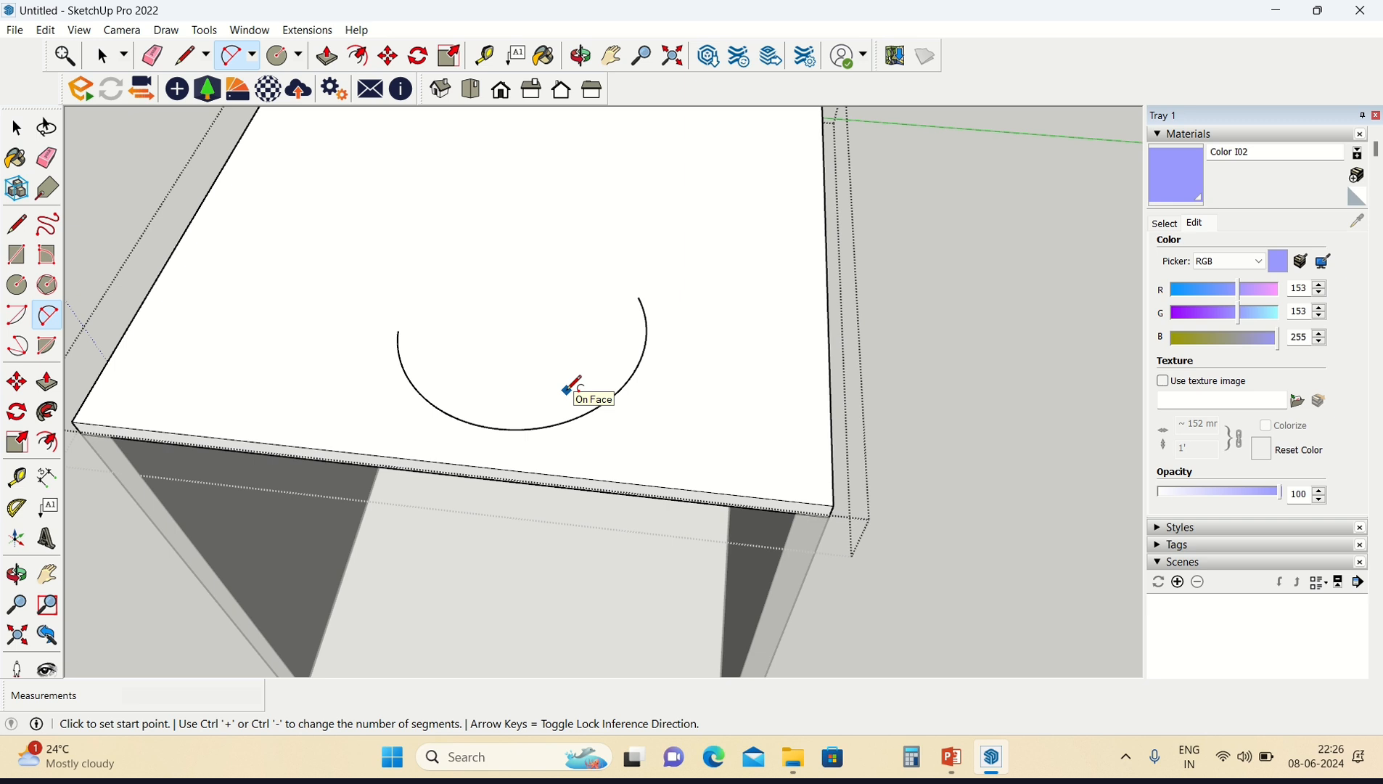
pyautogui.moveTo(570, 386); pyautogui.dragTo(433, 432, button='middle')
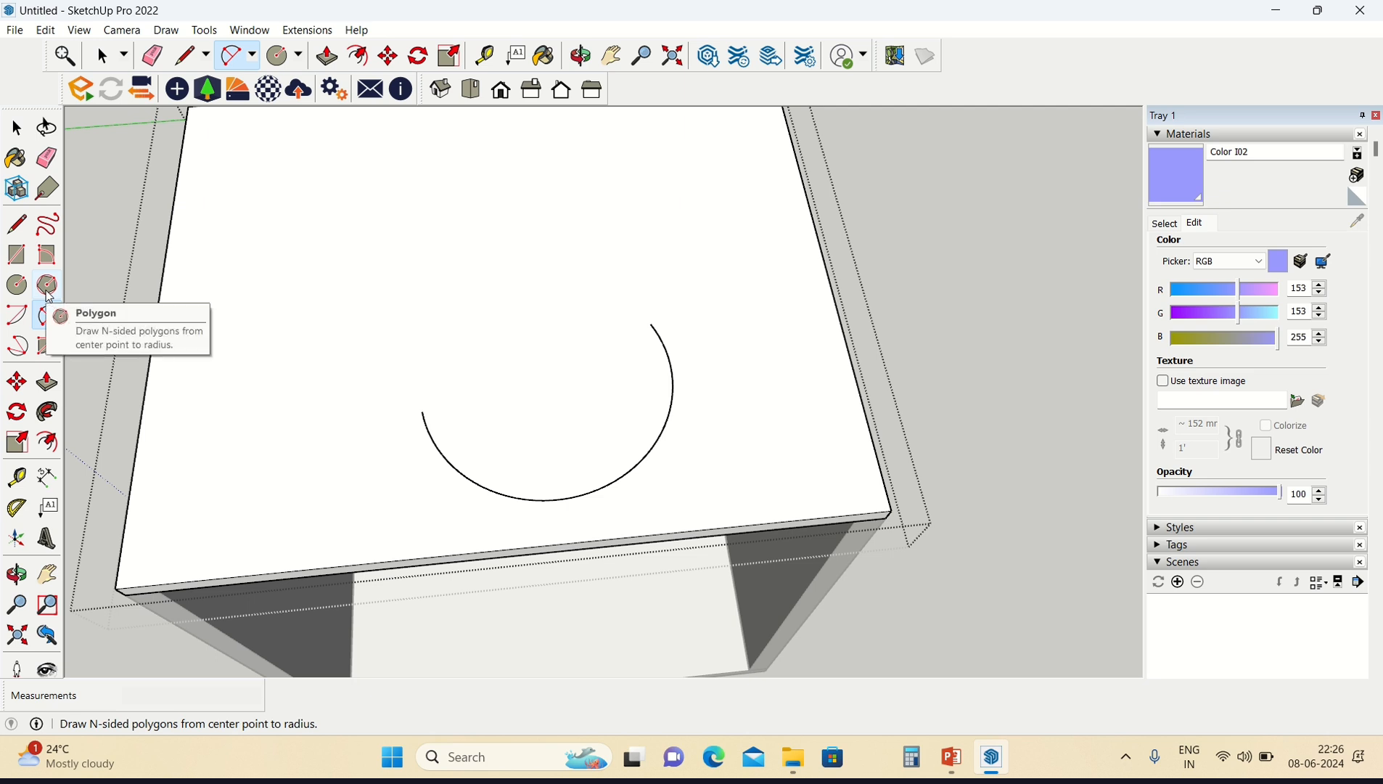
# Step: Close the arc on the top panel with a straight line between its two endpoints
pyautogui.click(17, 224)
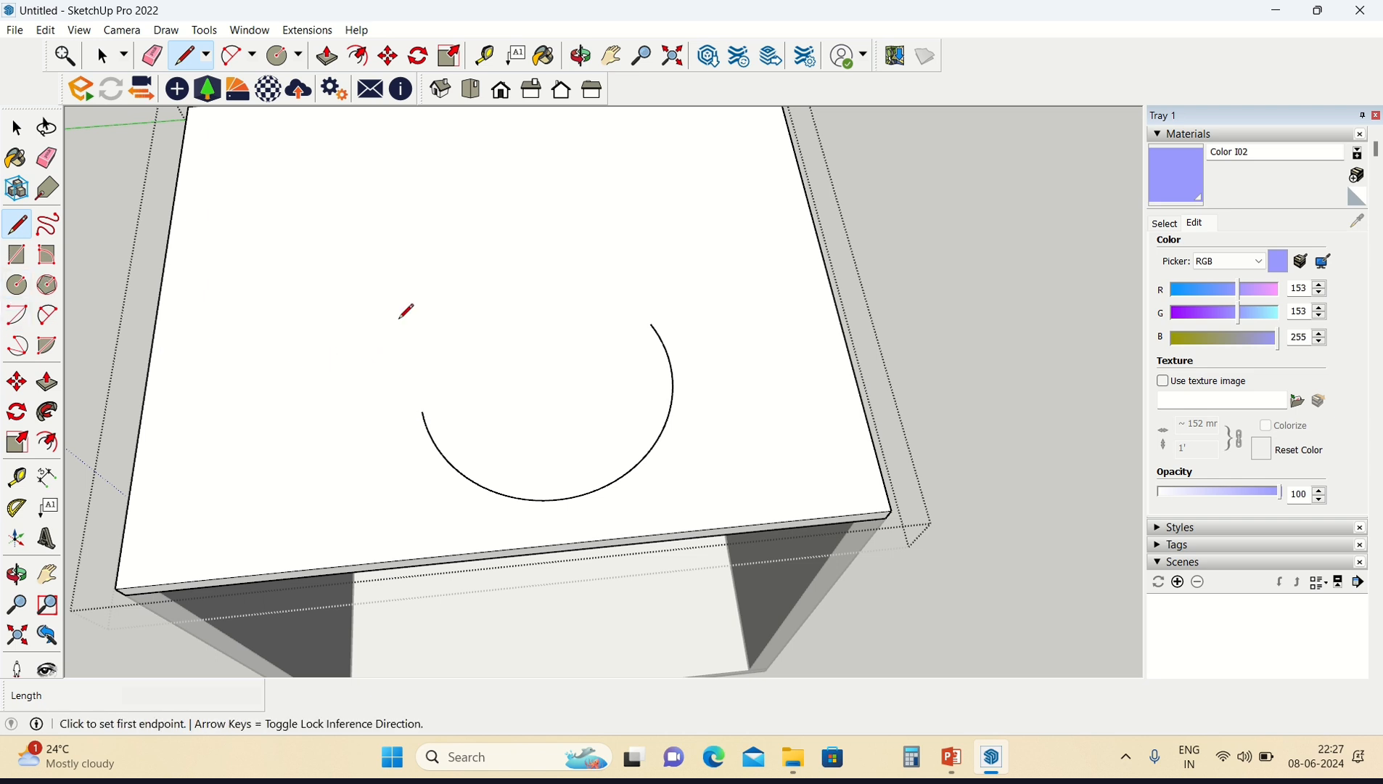
pyautogui.click(423, 411)
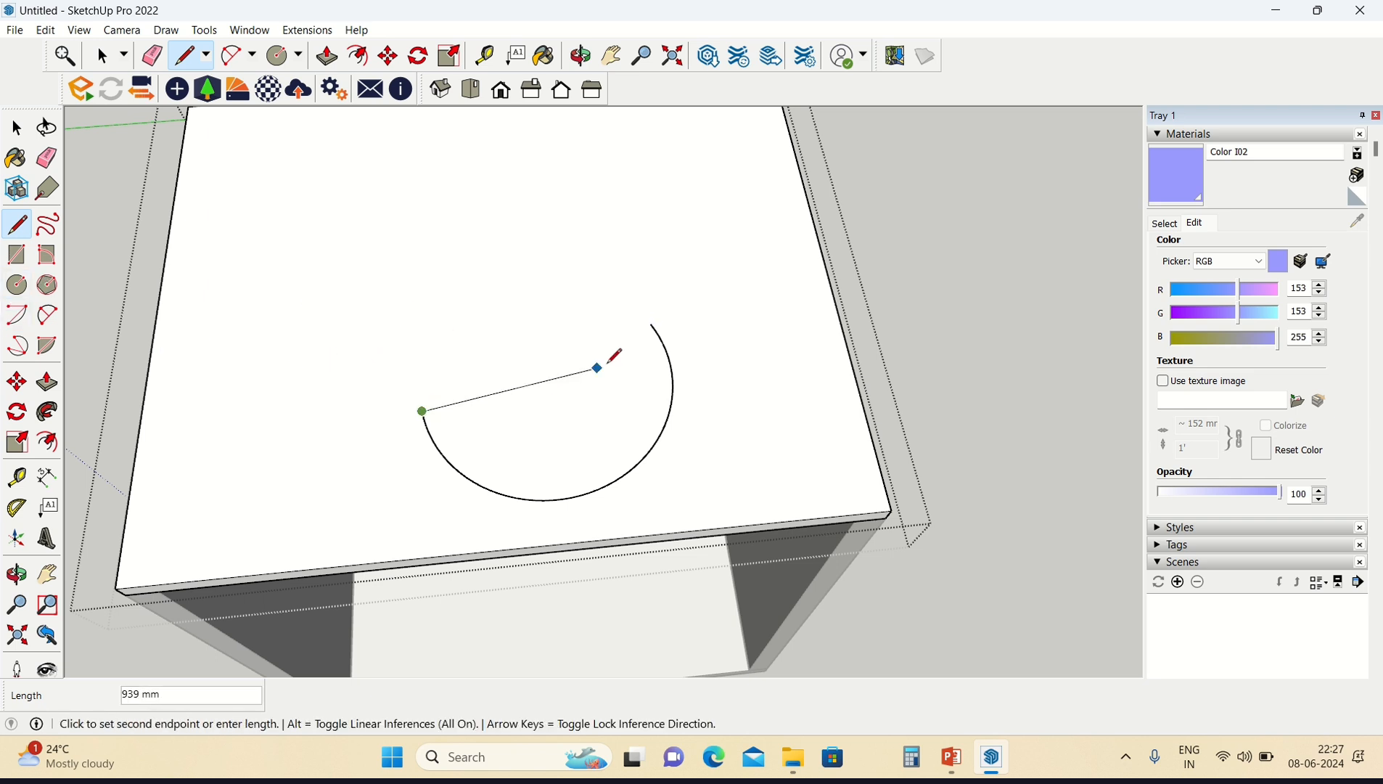
pyautogui.click(646, 333)
pyautogui.moveTo(608, 413); pyautogui.dragTo(438, 373, button='middle')
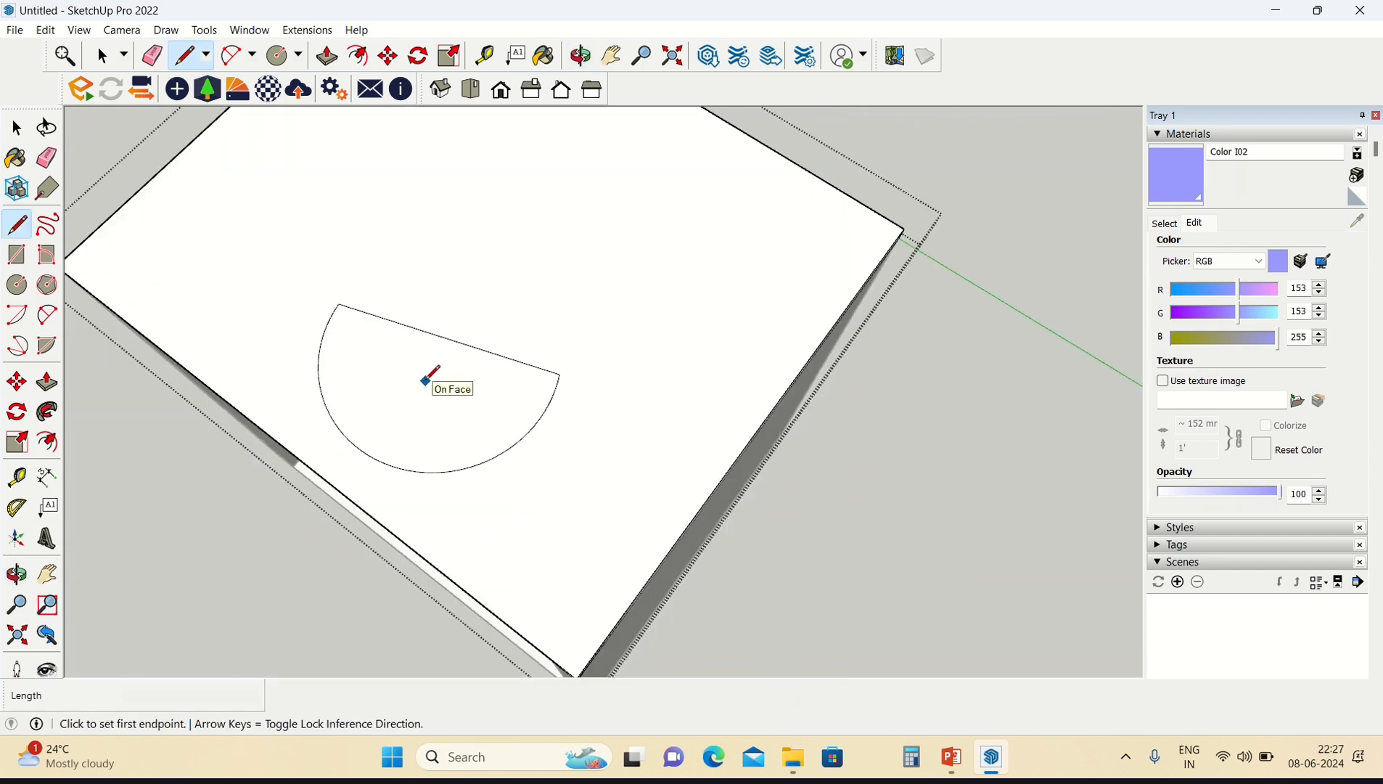
# Step: Select the face enclosed by the arc and its closing line, and delete the straight closing line
pyautogui.press('space')
pyautogui.click(423, 381)
pyautogui.click(431, 328)
pyautogui.click(474, 374)
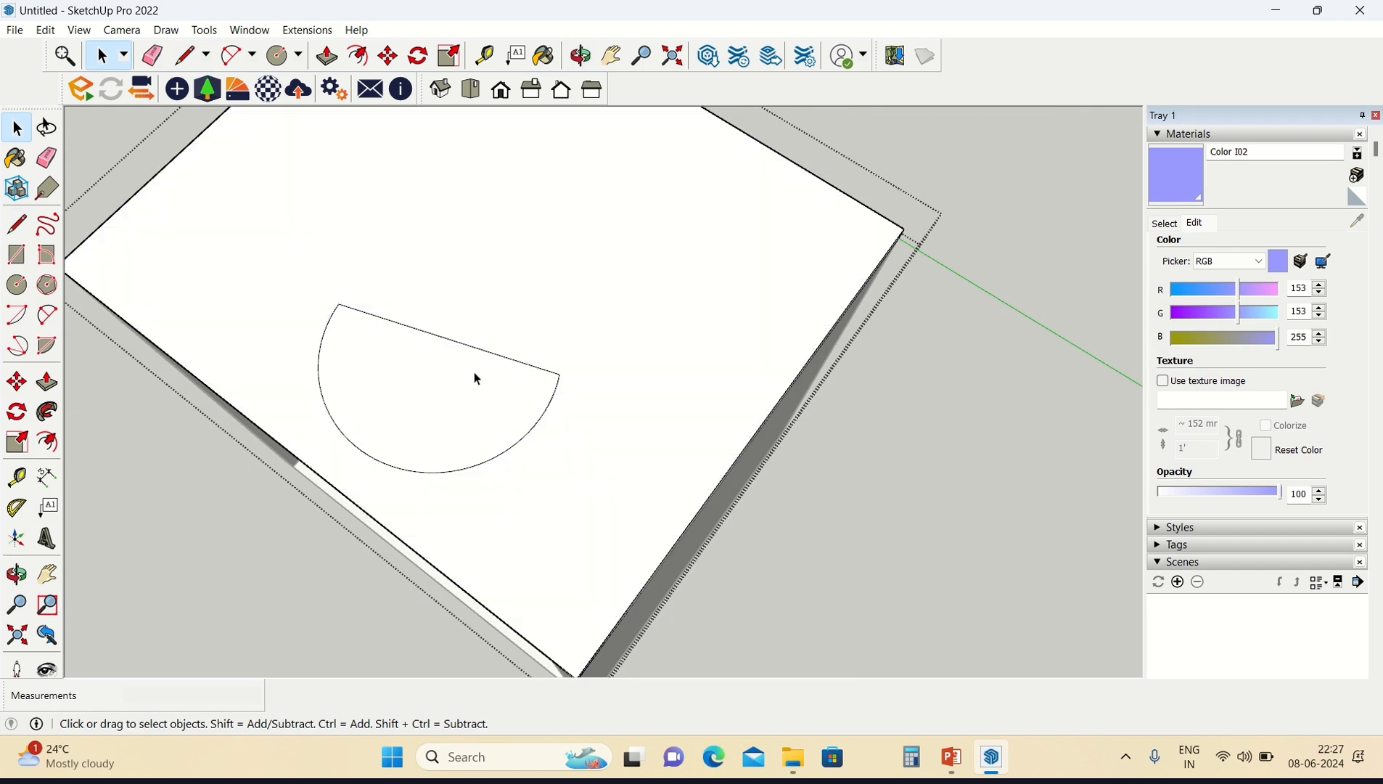
pyautogui.click(543, 455)
pyautogui.click(436, 404)
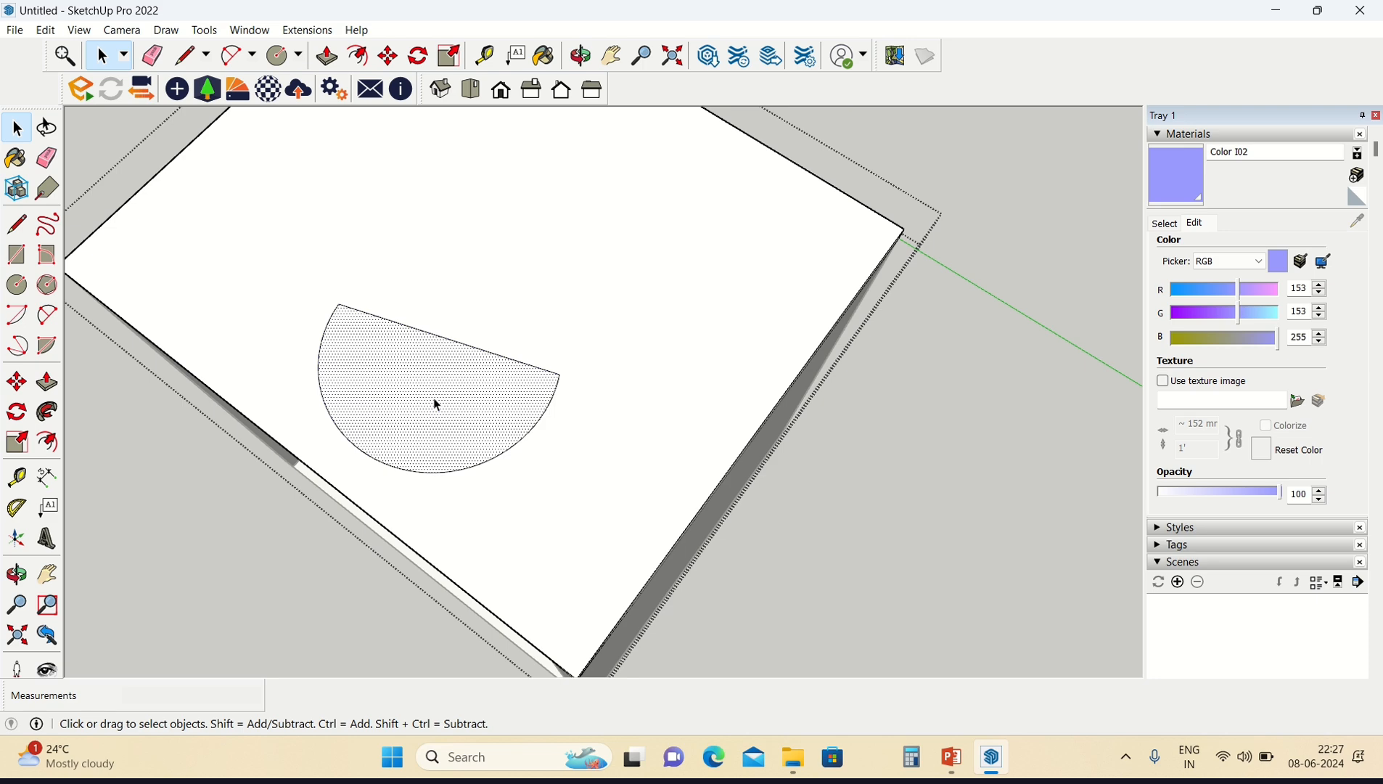
pyautogui.press('Delete')
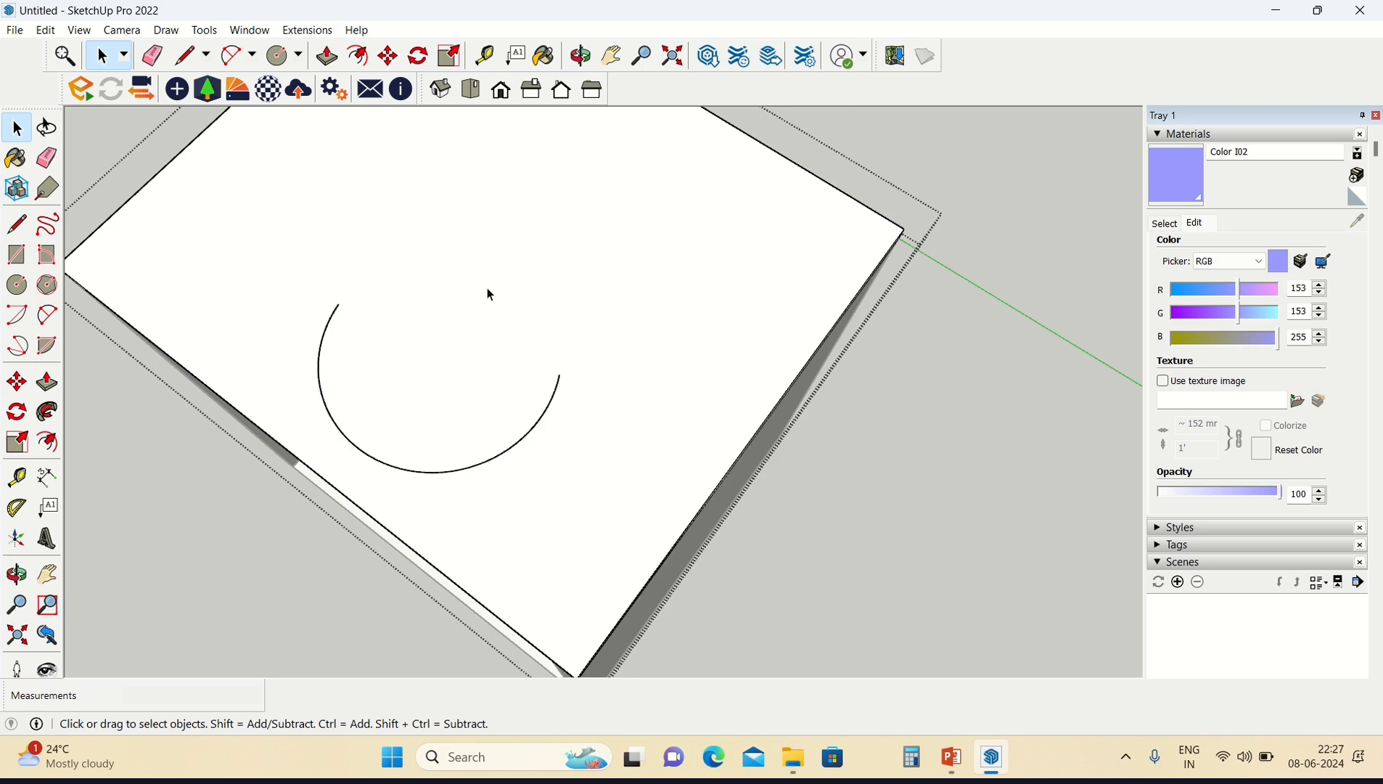
# Step: Delete the remaining arc from the top panel's upper face
pyautogui.click(540, 475)
pyautogui.click(530, 440)
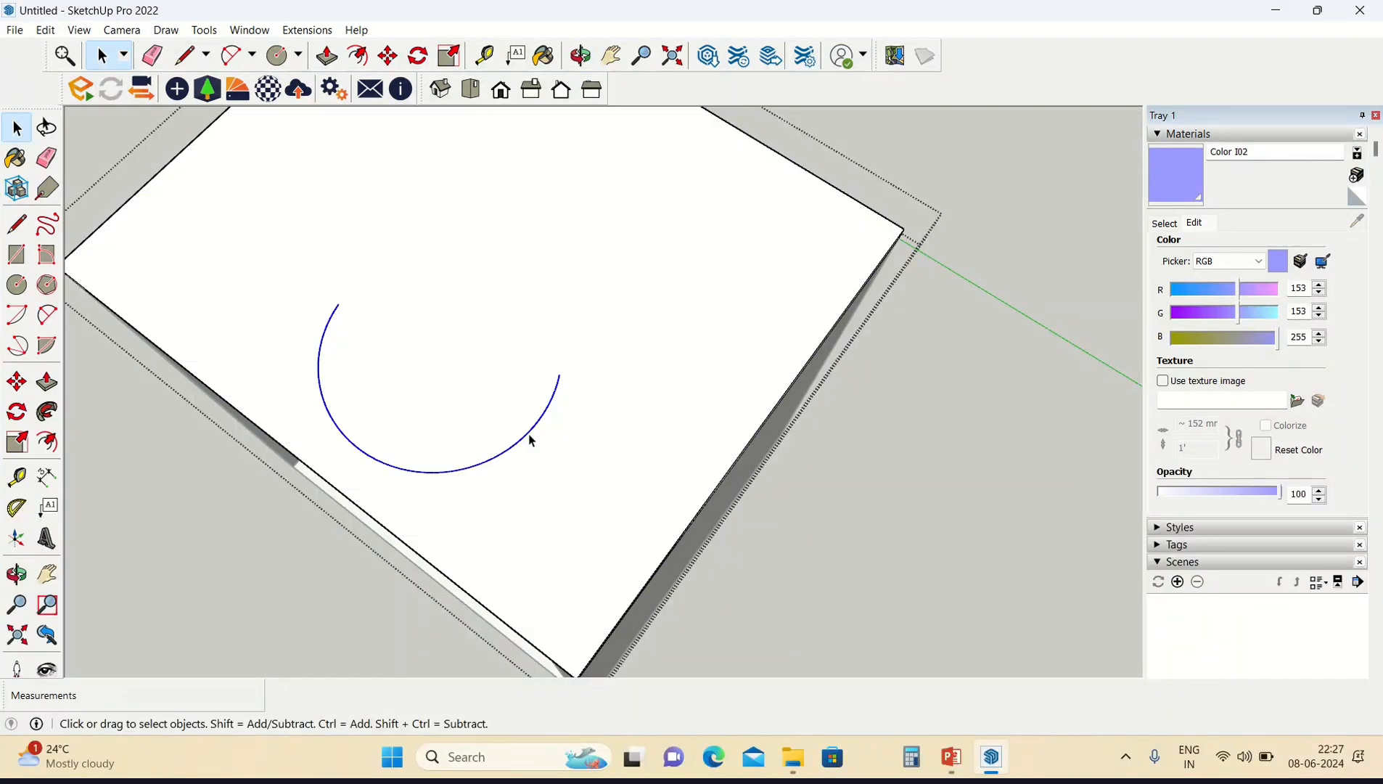
pyautogui.click(615, 301)
pyautogui.click(557, 392)
pyautogui.press('Delete')
# Step: Leave the top panel group and orbit around the box, zooming in and out, to examine it from several sides
pyautogui.moveTo(488, 466); pyautogui.dragTo(648, 206, button='middle')
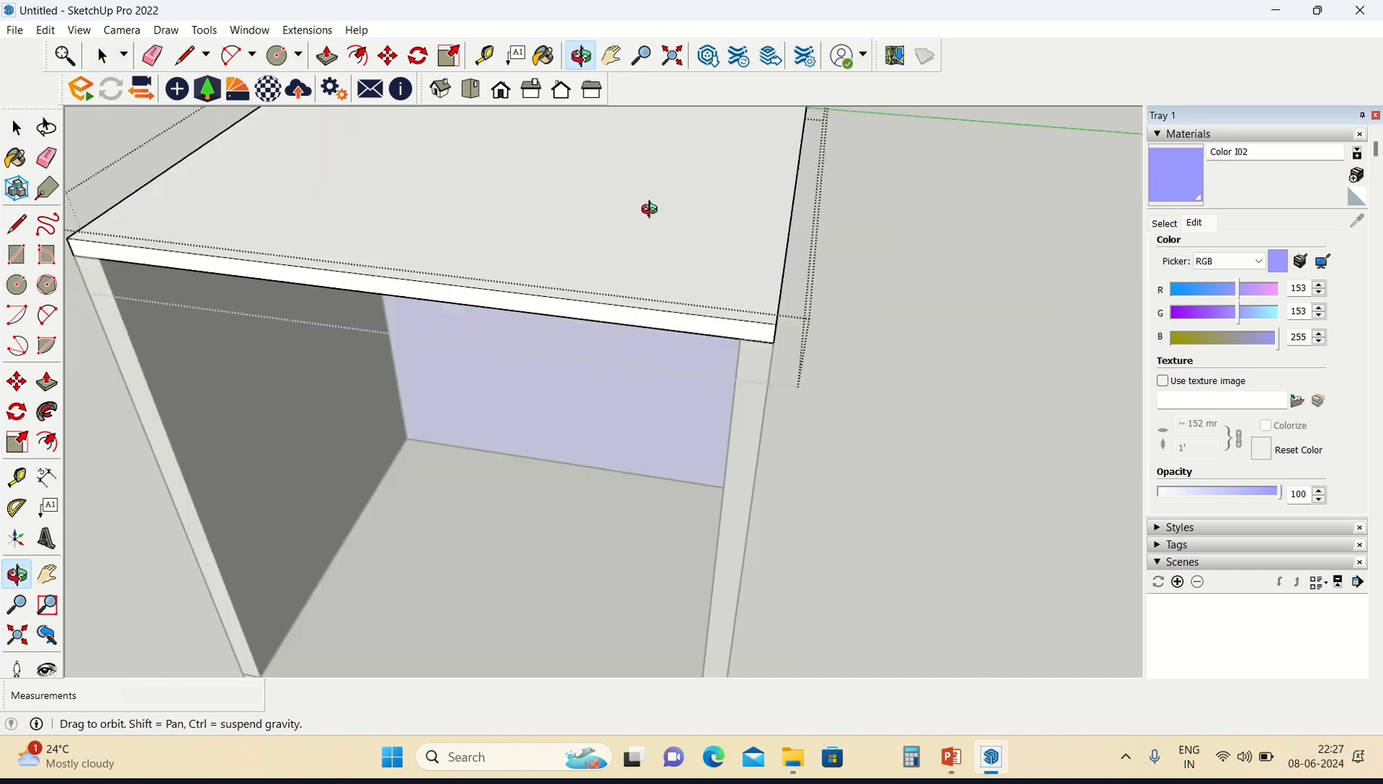
pyautogui.scroll(-5, 633, 231)
pyautogui.moveTo(796, 339); pyautogui.dragTo(665, 411, button='middle')
pyautogui.scroll(3, 513, 266)
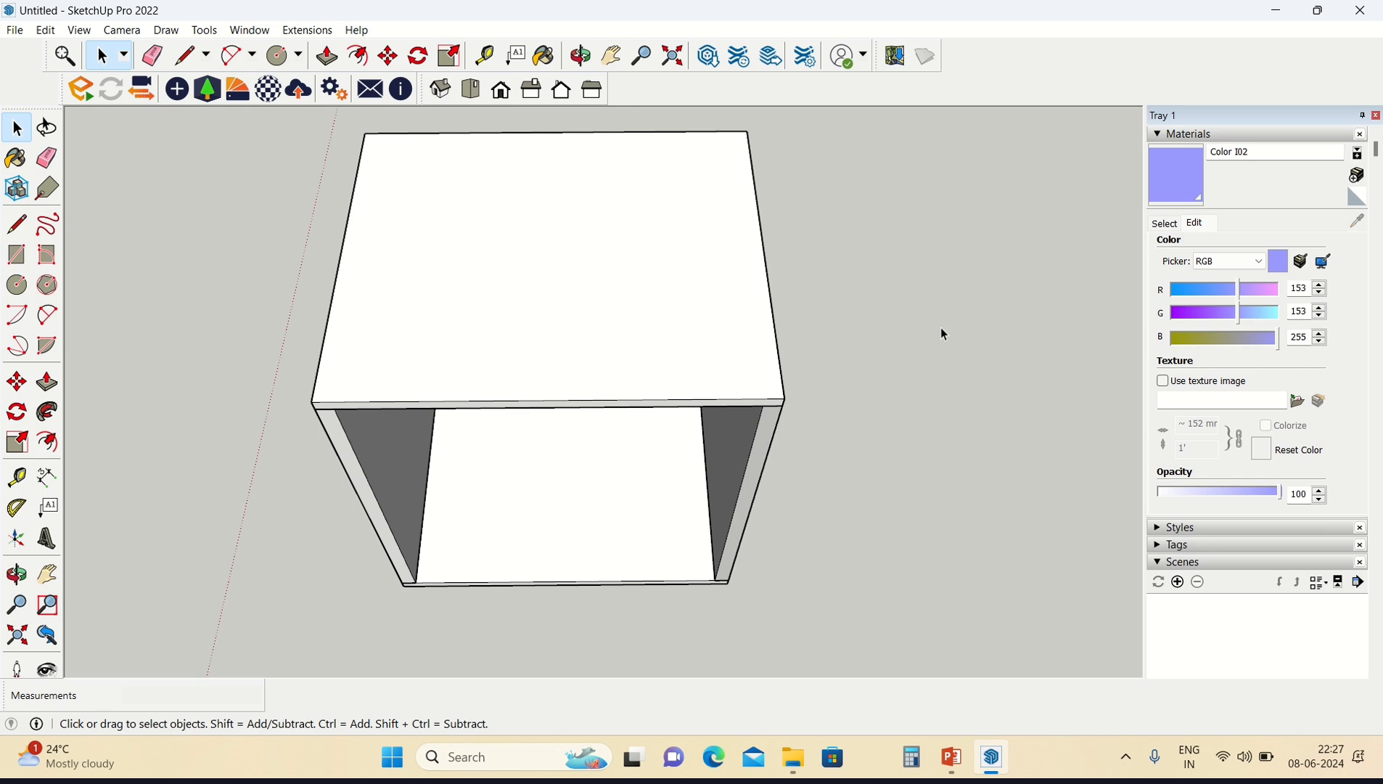
pyautogui.press('o')
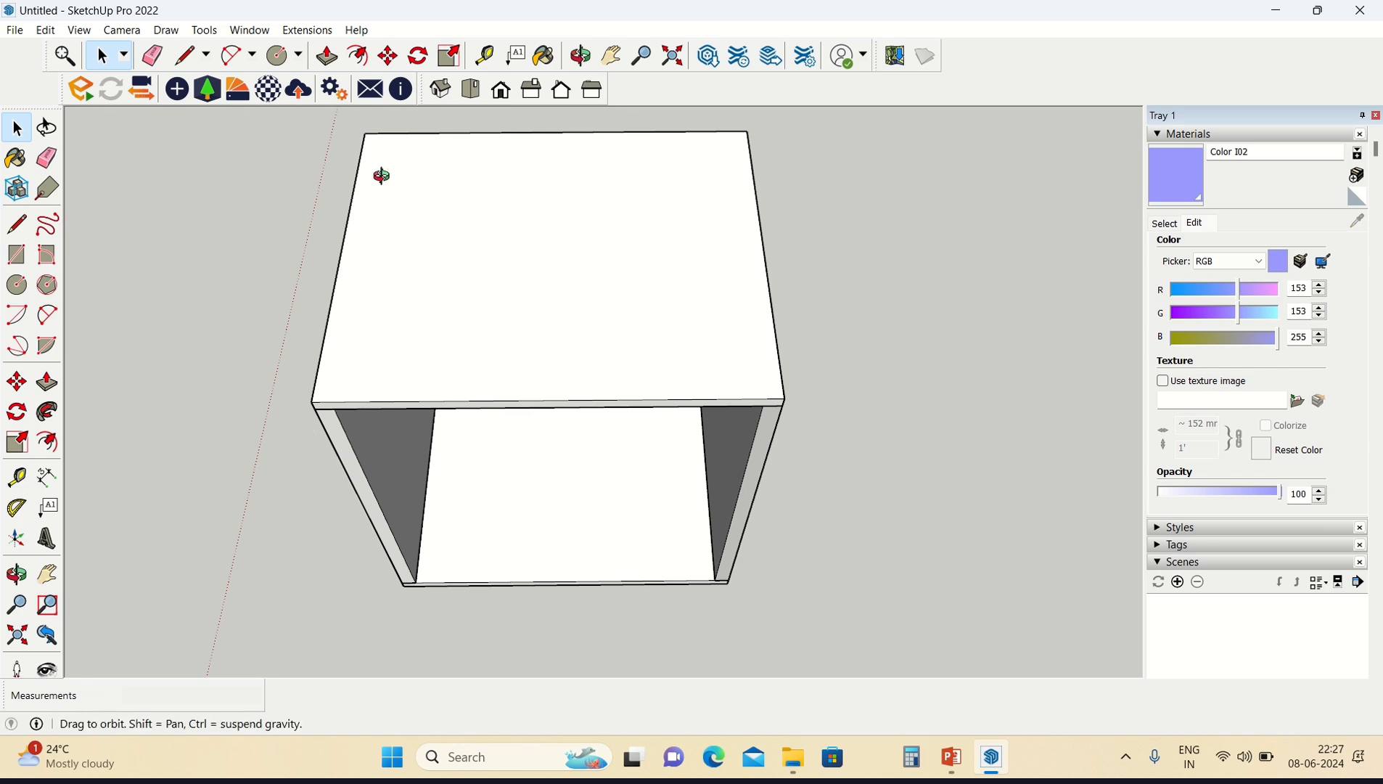
pyautogui.moveTo(379, 176); pyautogui.dragTo(632, 534)
pyautogui.press('space')
pyautogui.scroll(-5, 632, 530)
pyautogui.moveTo(620, 521); pyautogui.dragTo(893, 415, button='middle')
pyautogui.scroll(3, 598, 530)
pyautogui.scroll(-2, 661, 521)
pyautogui.scroll(-2, 494, 376)
pyautogui.scroll(2, 802, 431)
pyautogui.scroll(-3, 797, 488)
pyautogui.moveTo(797, 488); pyautogui.dragTo(538, 373, button='middle')
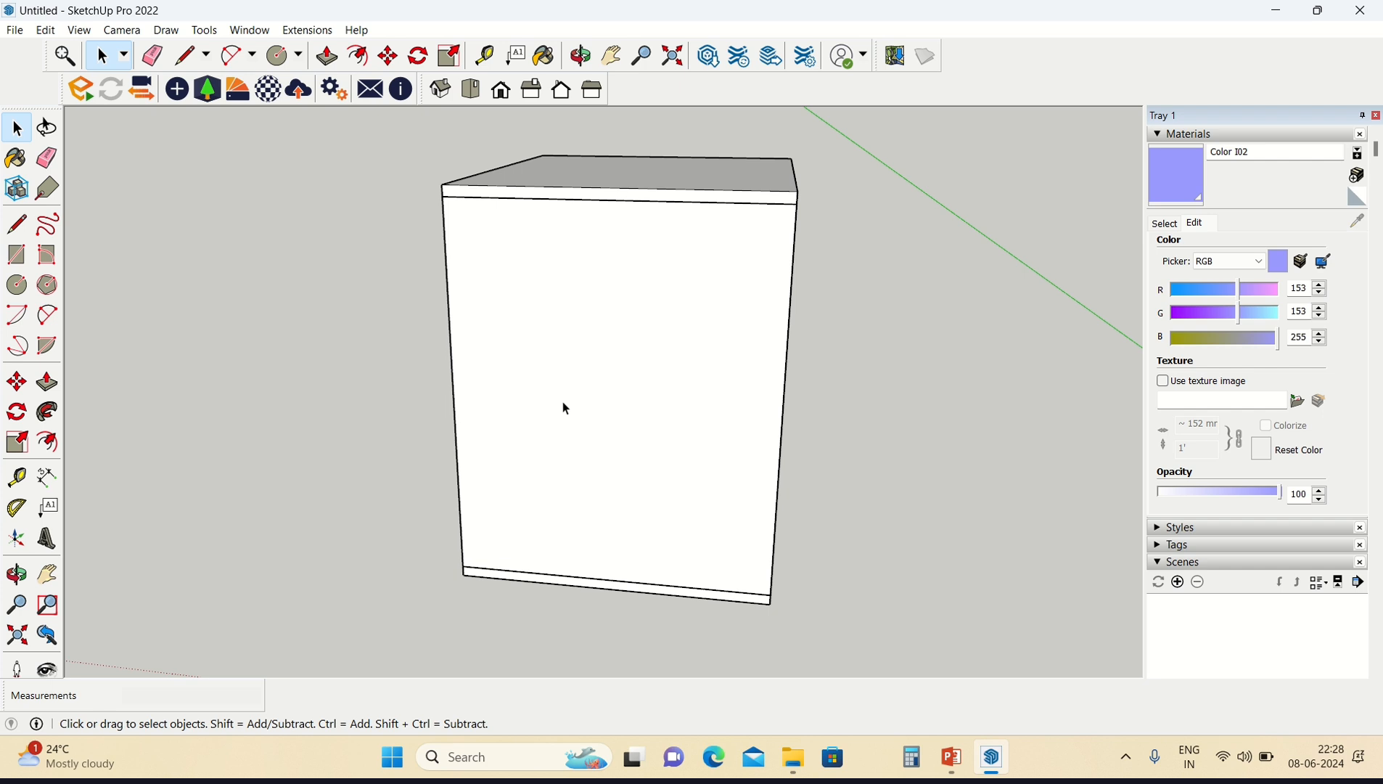
# Step: Open the side panel group for editing and place a horizontal guide 900 mm above the bottom edge of its outer face
pyautogui.moveTo(583, 396); pyautogui.dragTo(650, 409, button='middle')
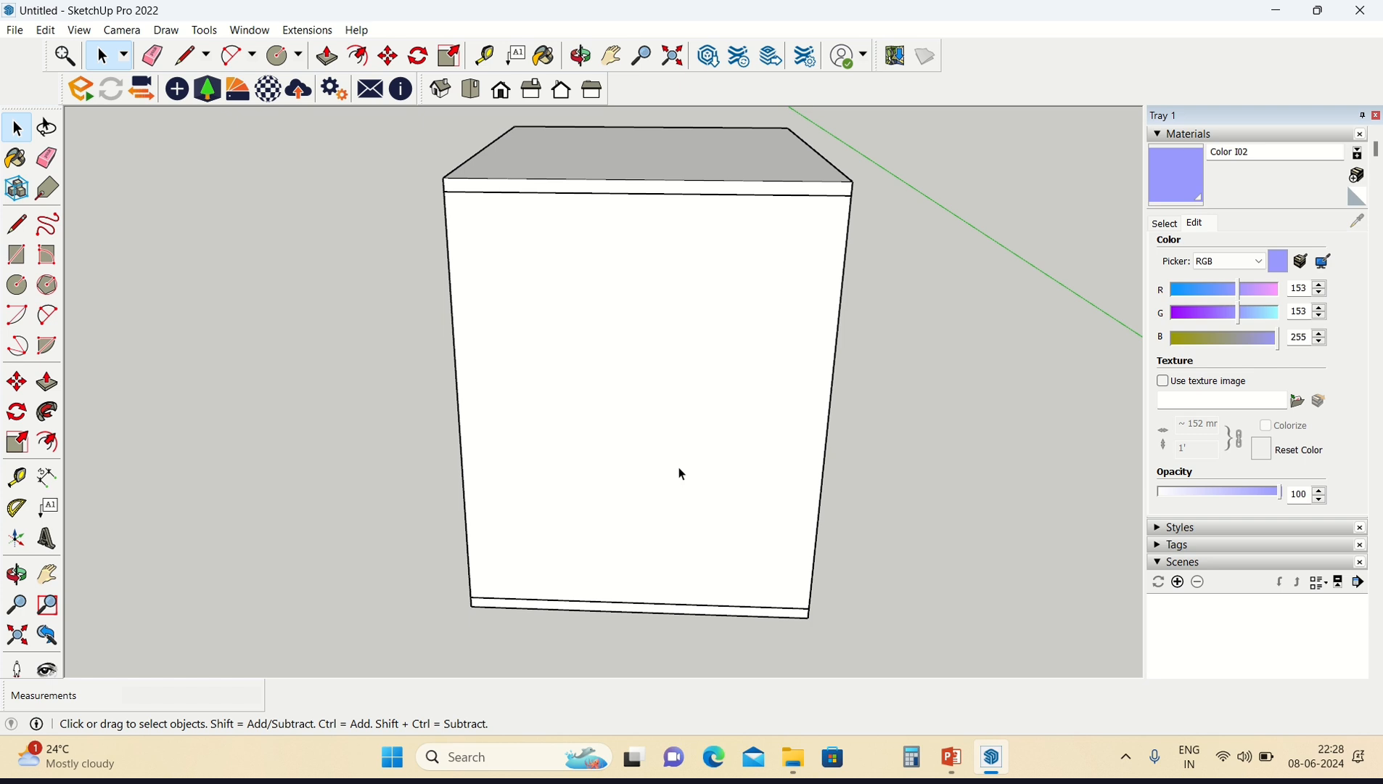
pyautogui.doubleClick(637, 371)
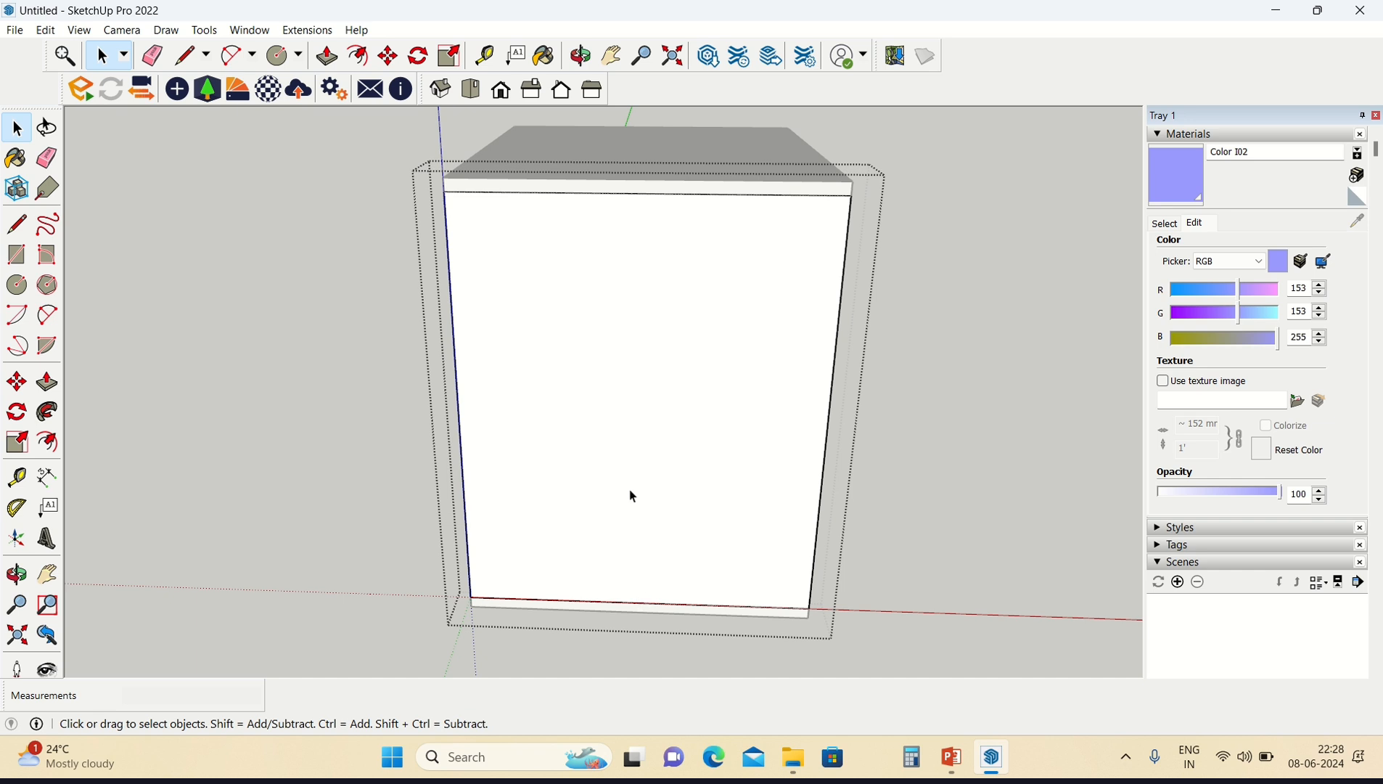
pyautogui.click(17, 477)
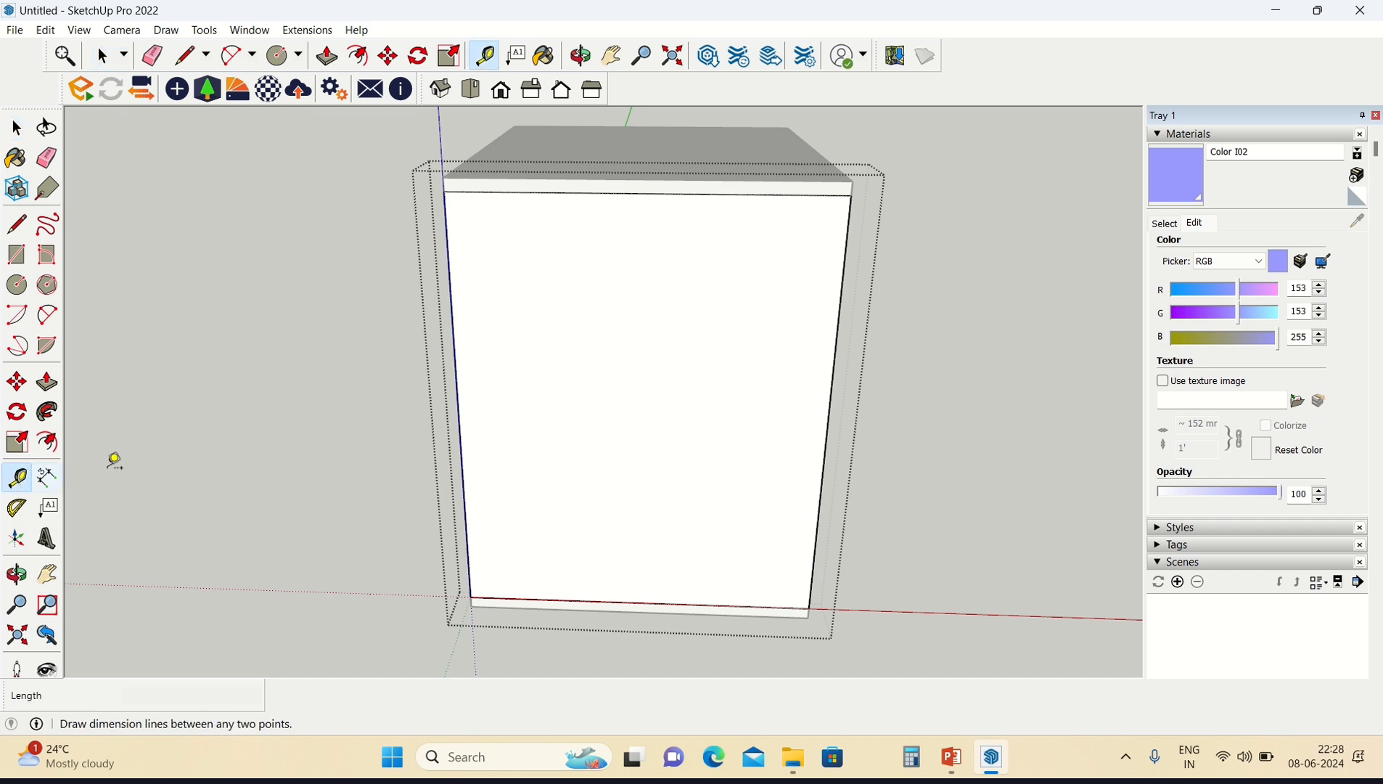
pyautogui.click(488, 497)
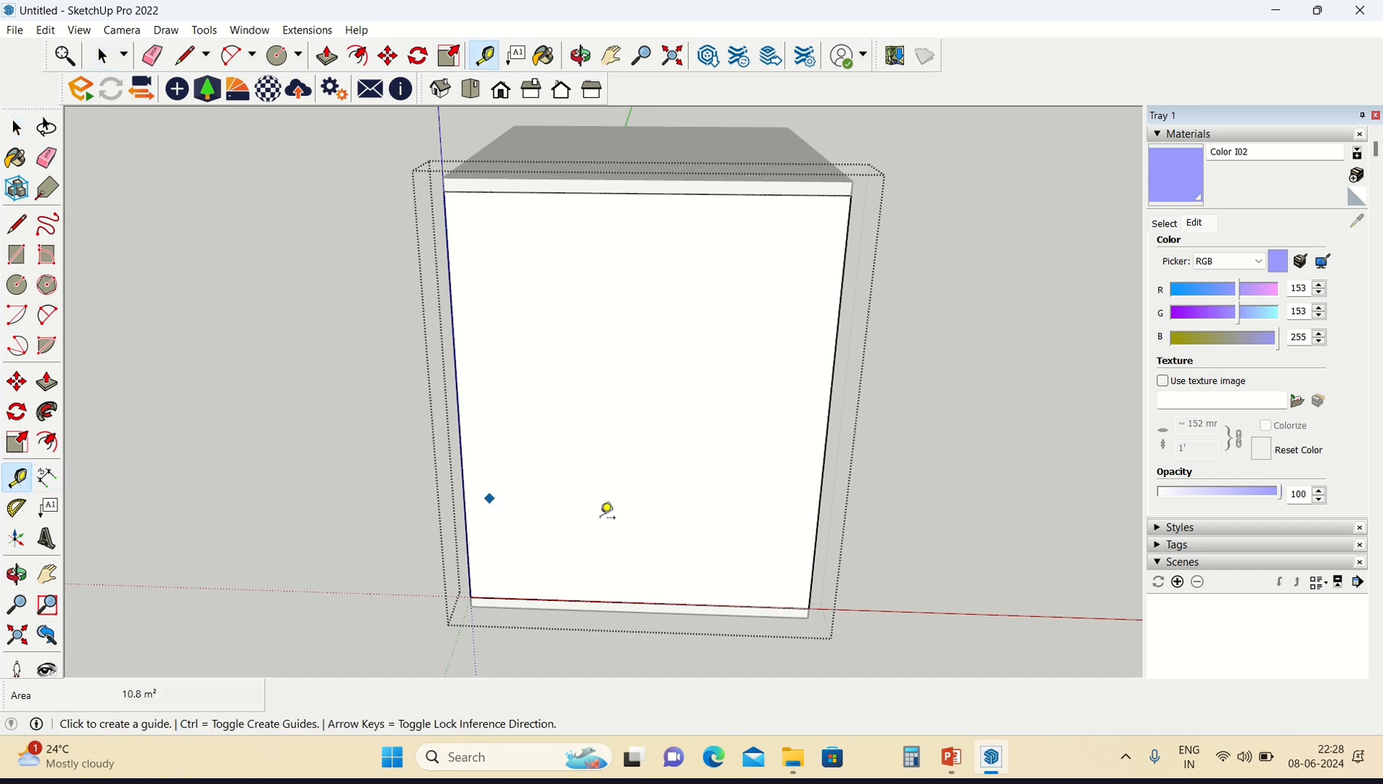
pyautogui.click(653, 599)
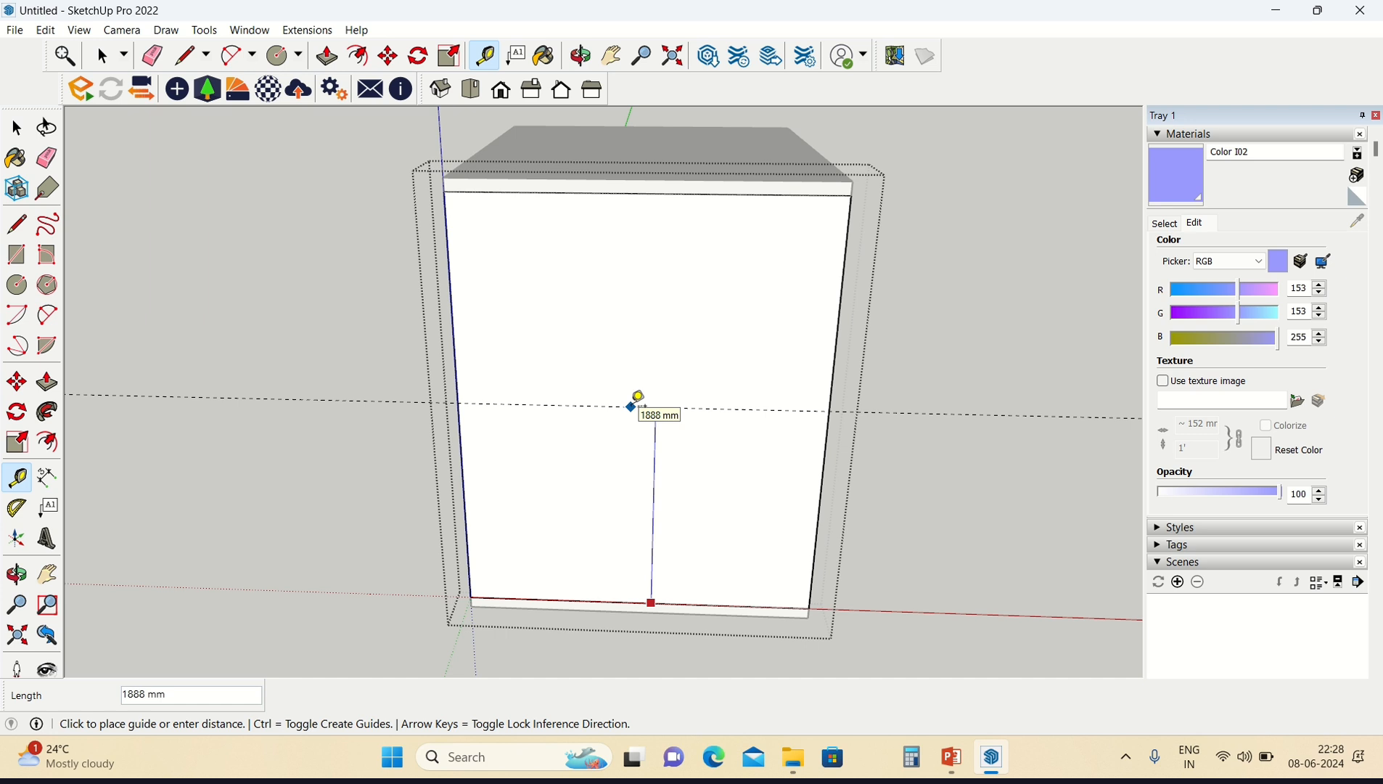
pyautogui.write('900')
pyautogui.press('Return')
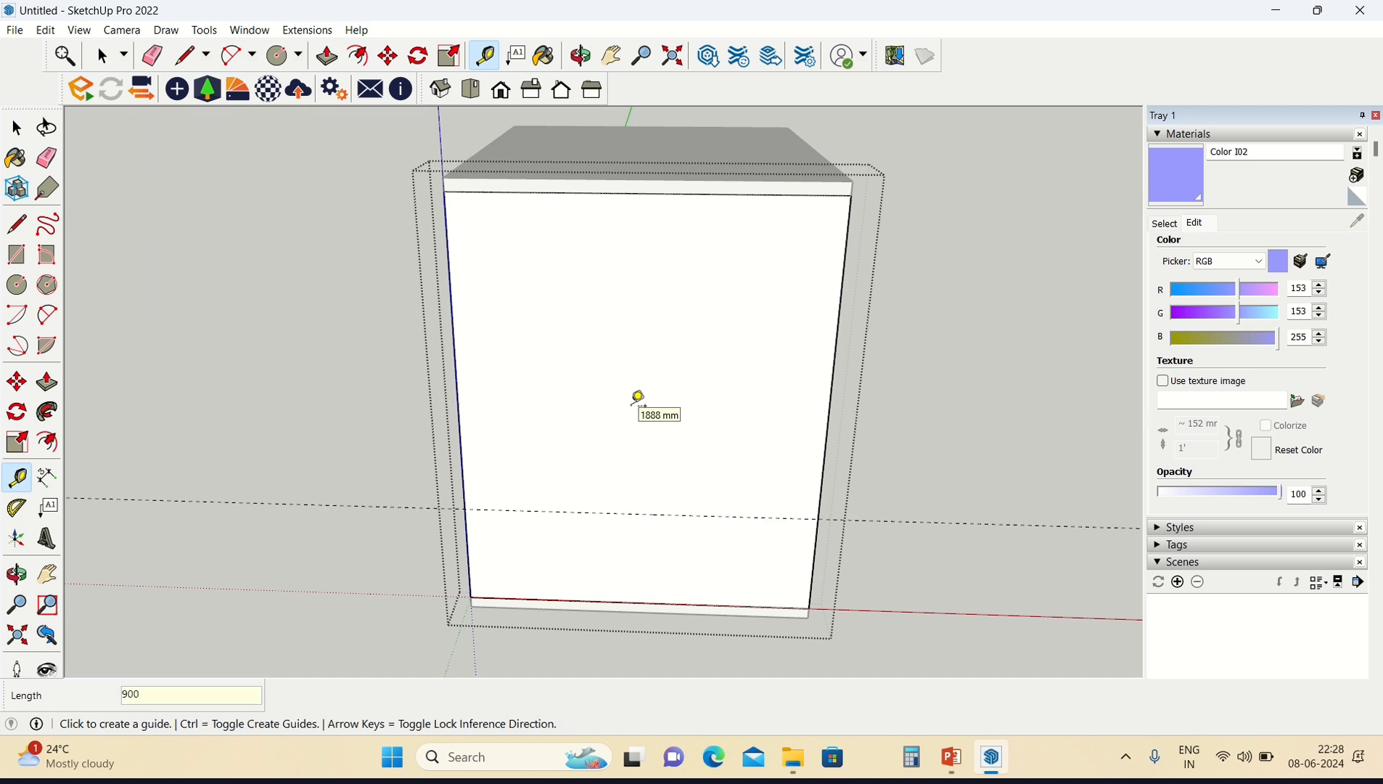
# Step: Place a second horizontal guide 1200 mm above the lower guide on the side panel
pyautogui.click(609, 512)
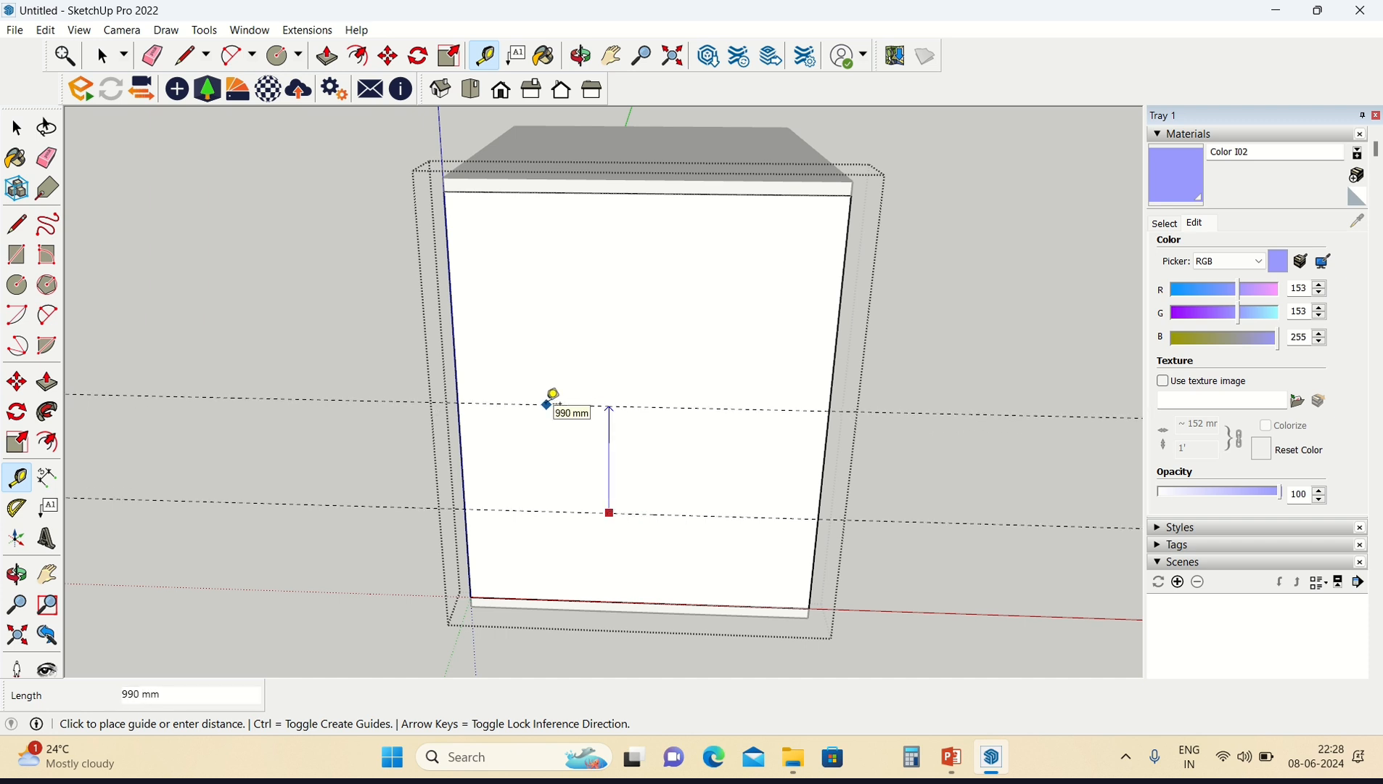
pyautogui.write('1200')
pyautogui.press('Return')
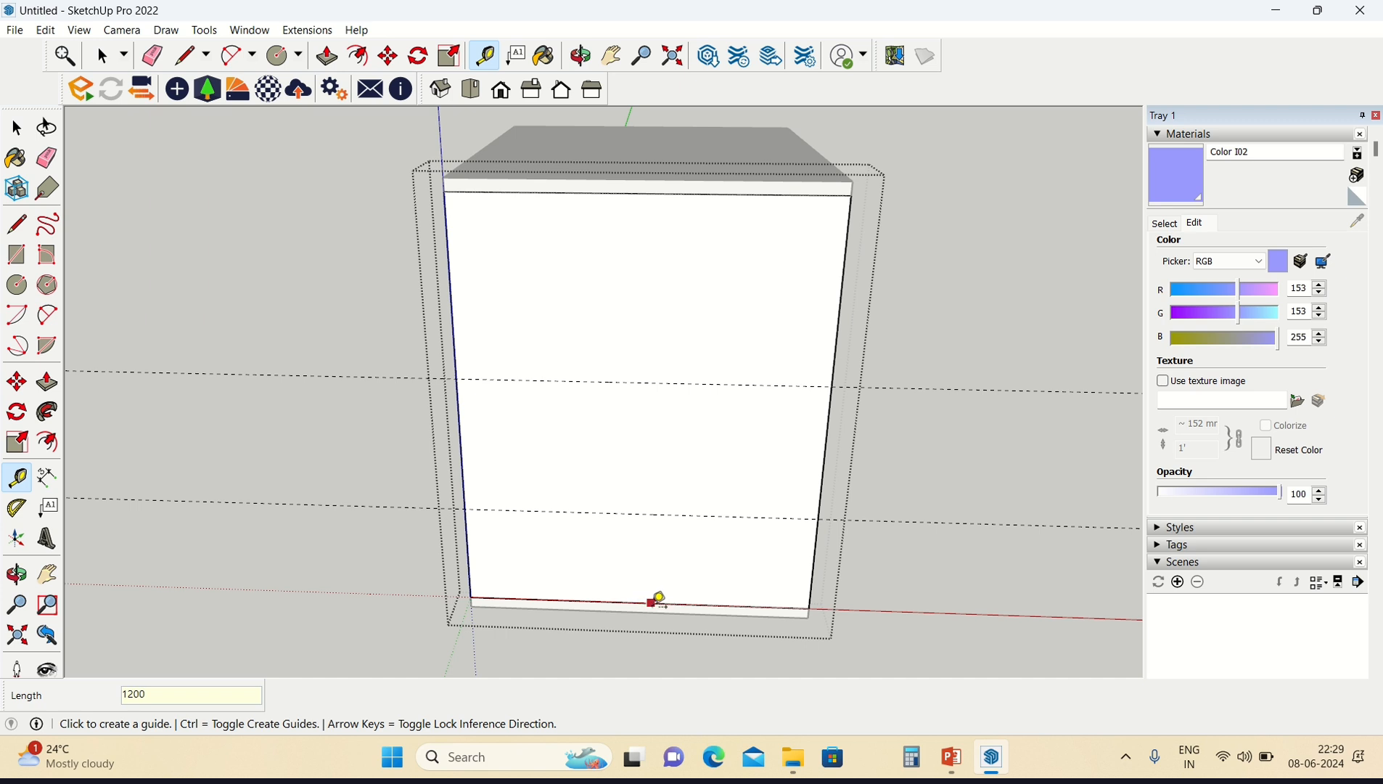
# Step: Measure from the panel's bottom edge to the lower guide, and from the lower guide to the upper one
pyautogui.click(668, 604)
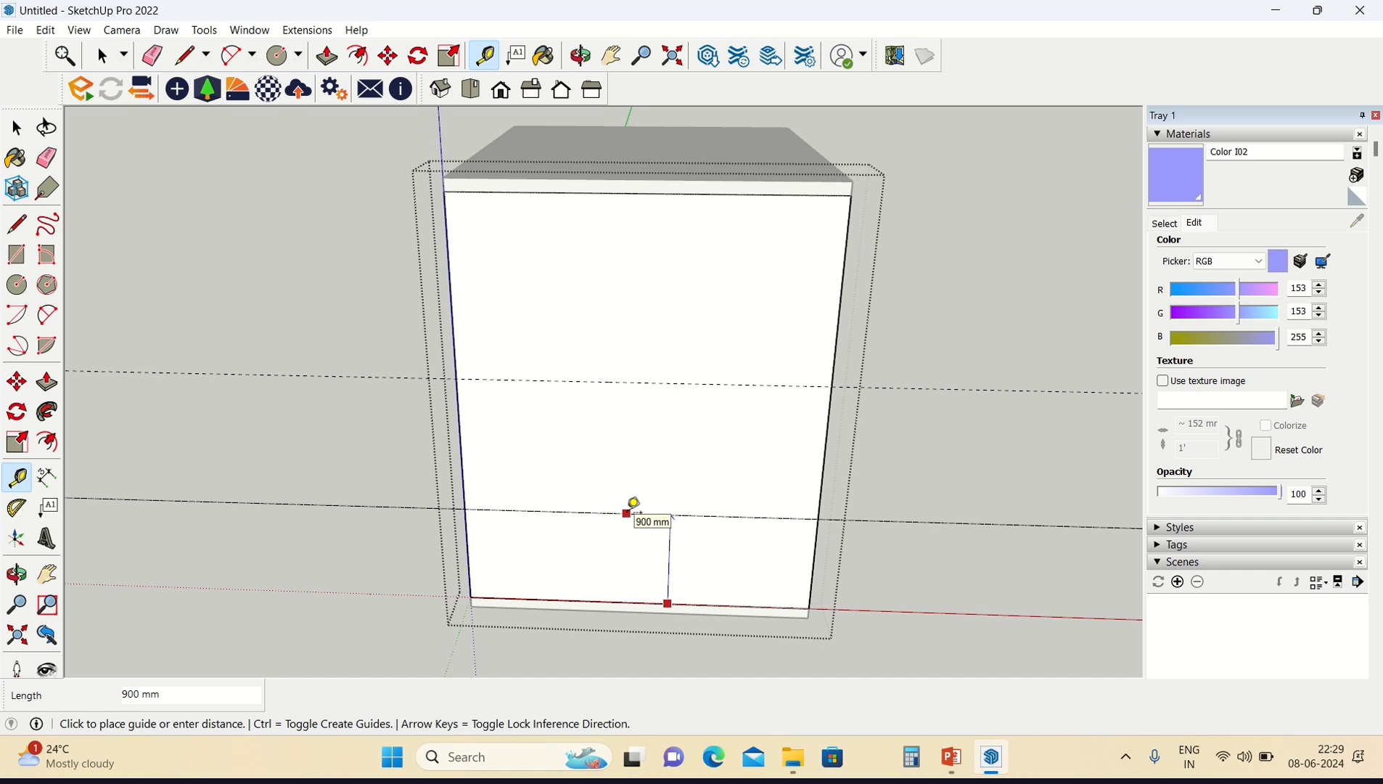
pyautogui.press('Escape')
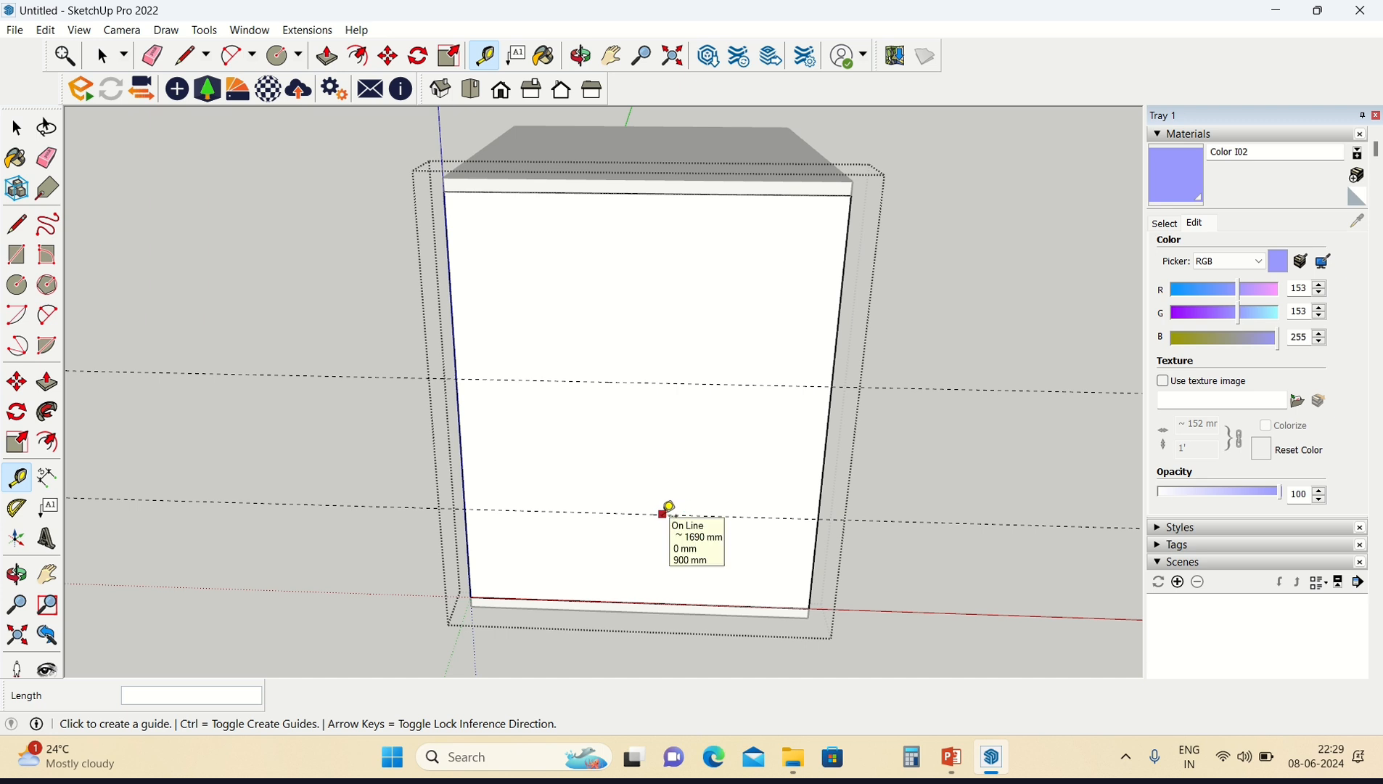
pyautogui.click(686, 514)
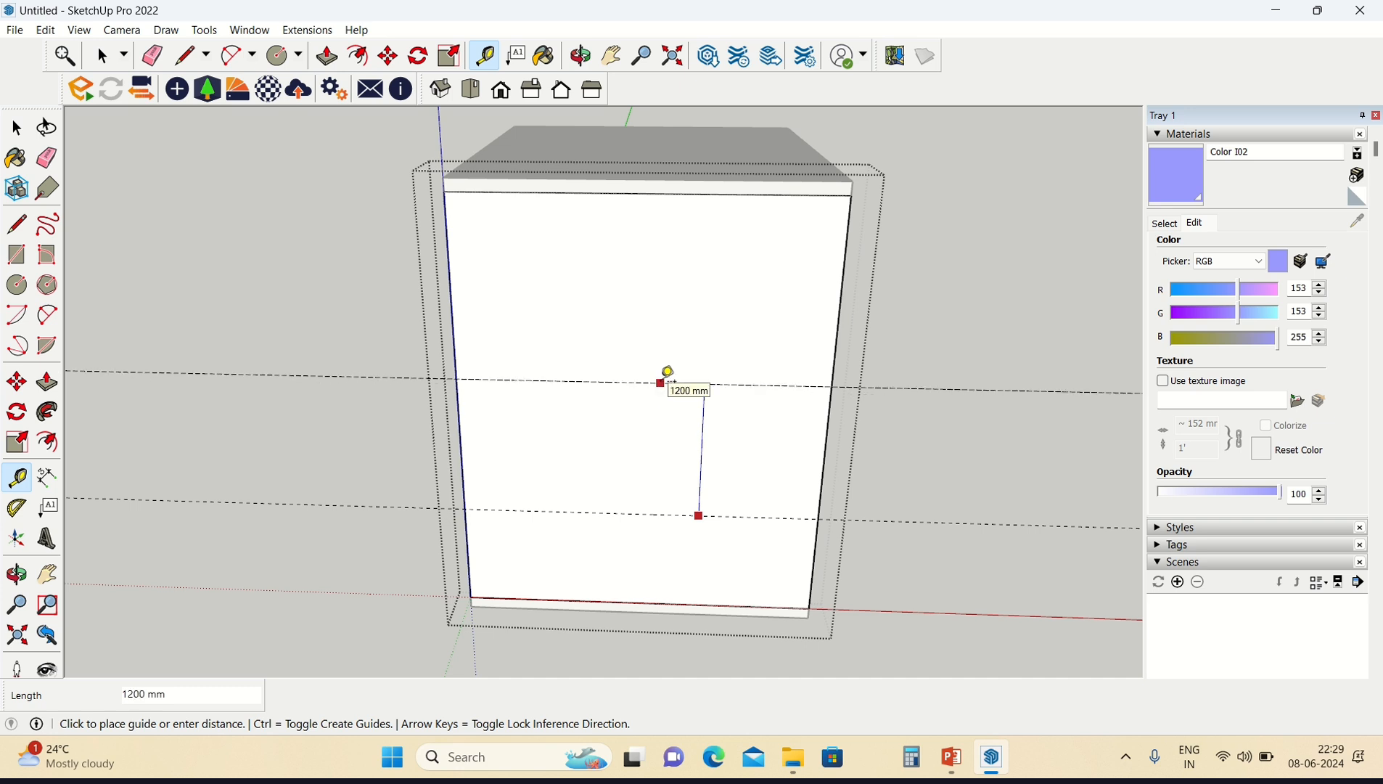
pyautogui.press('Escape')
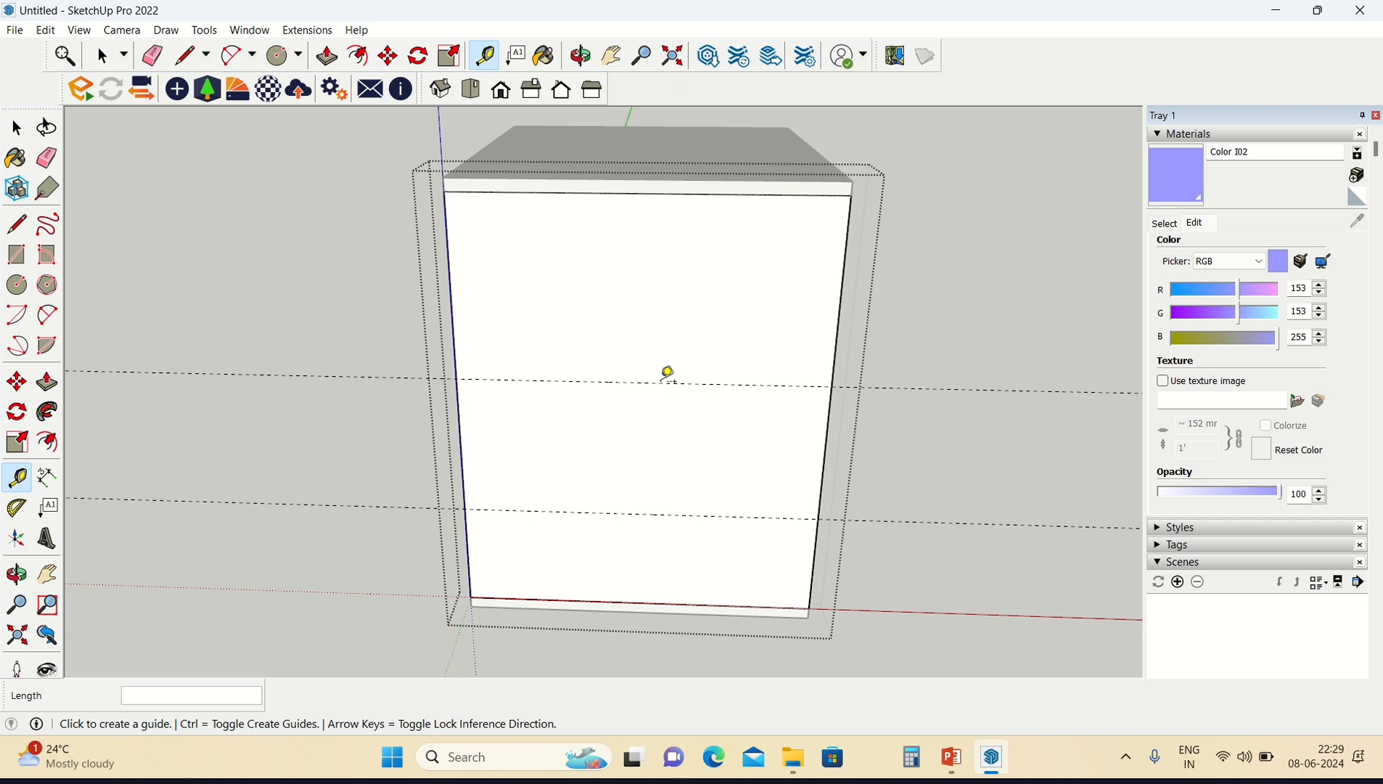
# Step: Place a vertical guide 600 mm in from the side panel's rear vertical edge
pyautogui.click(453, 322)
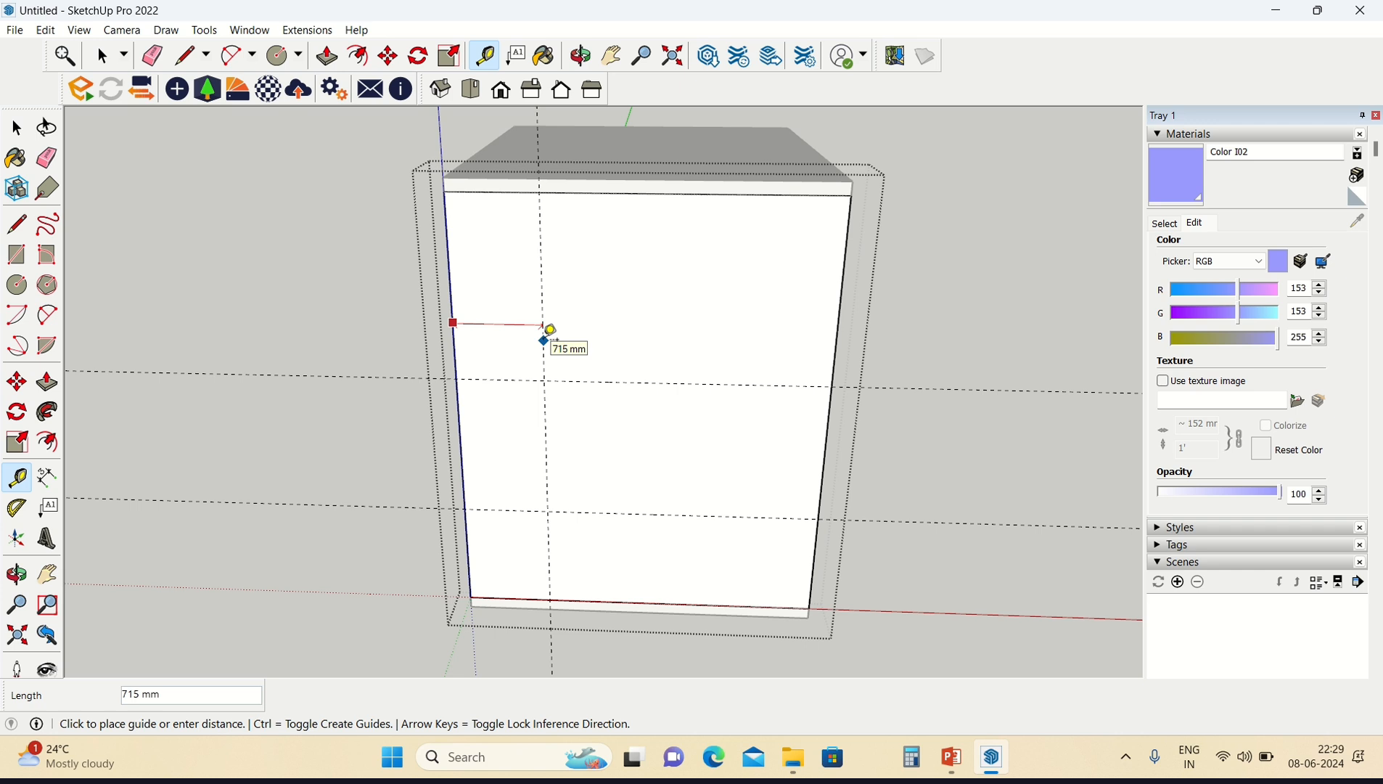
pyautogui.write('600')
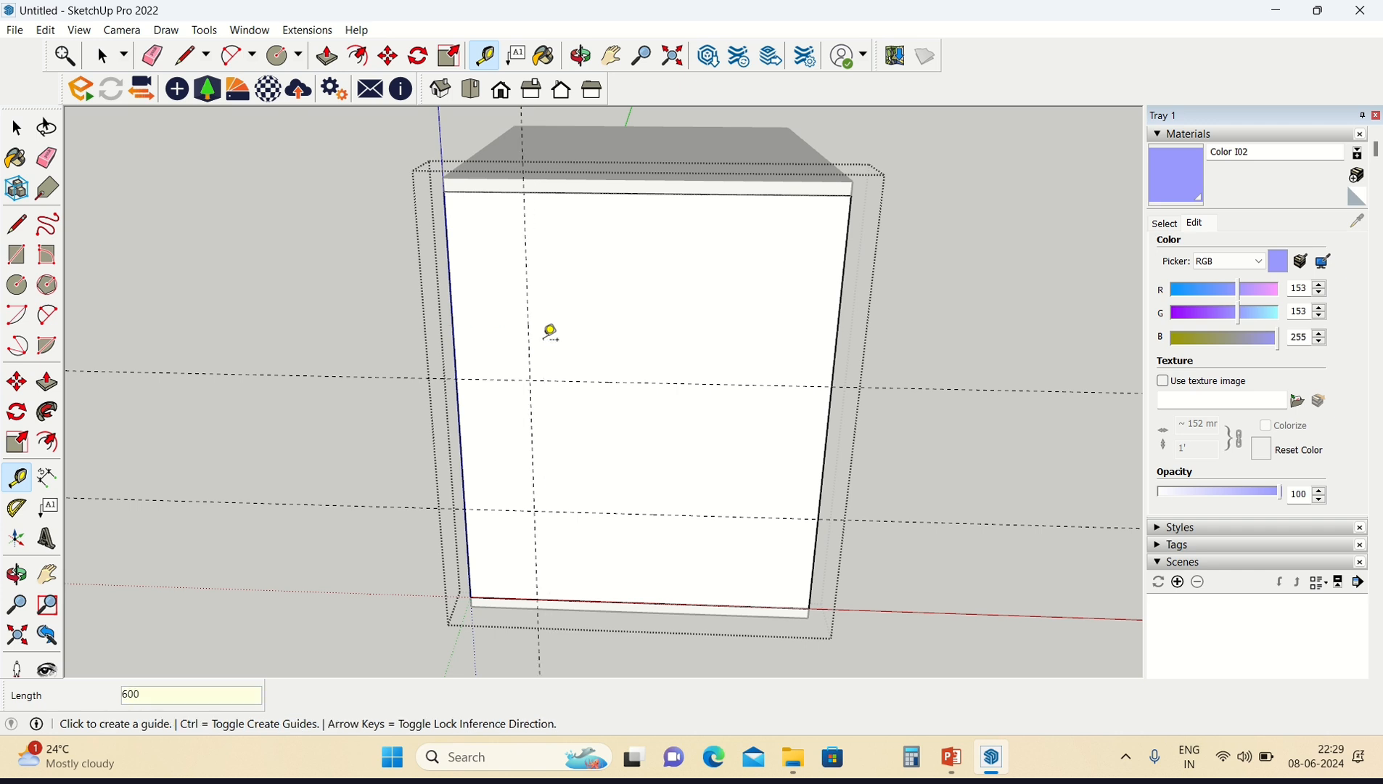
pyautogui.click(528, 304)
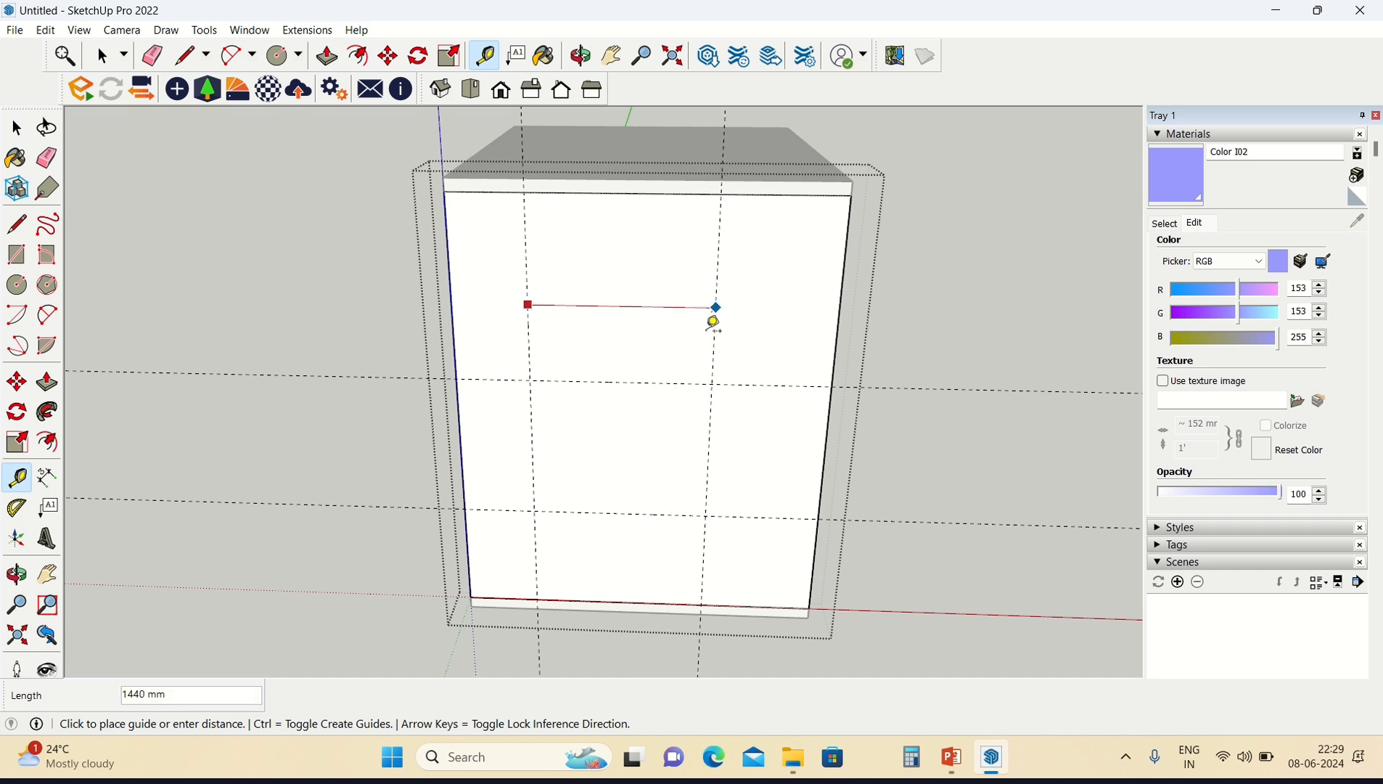
pyautogui.press('Escape')
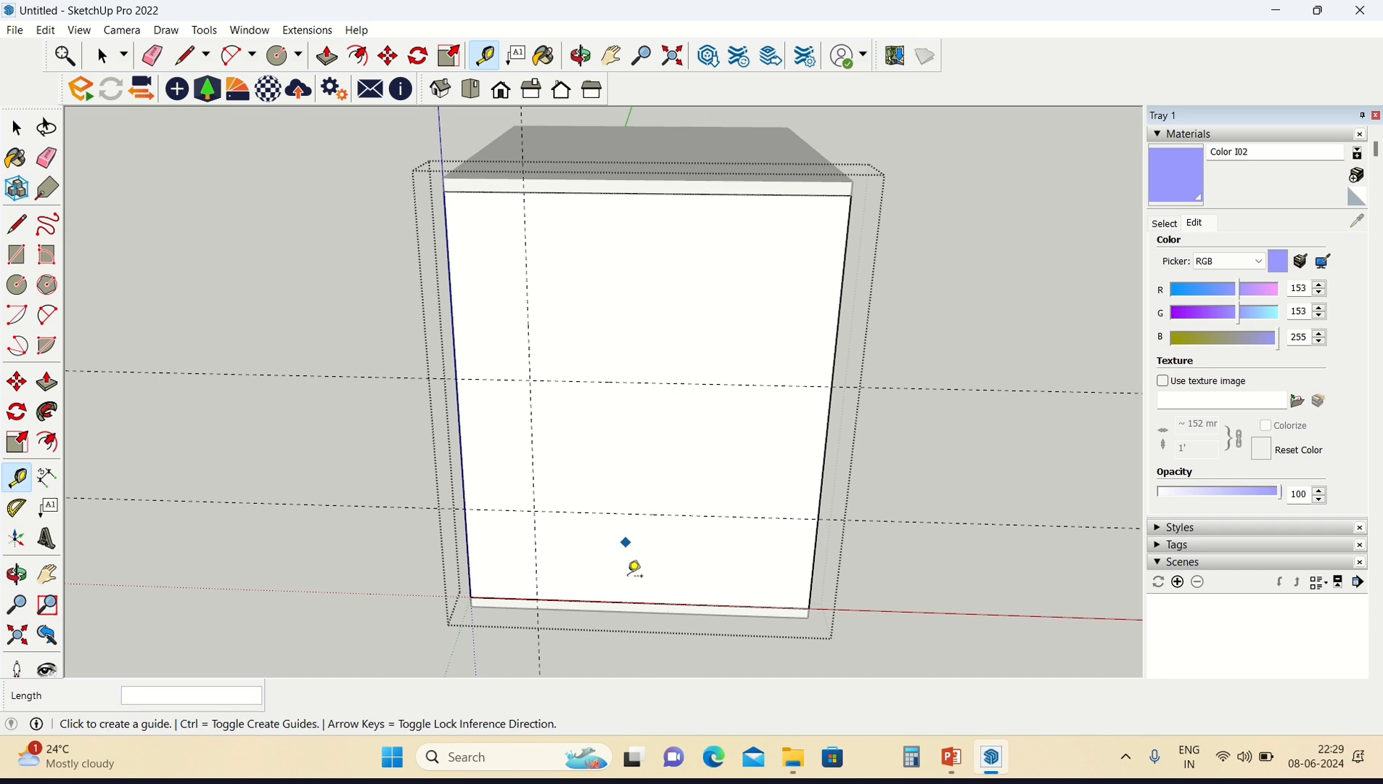
pyautogui.click(638, 601)
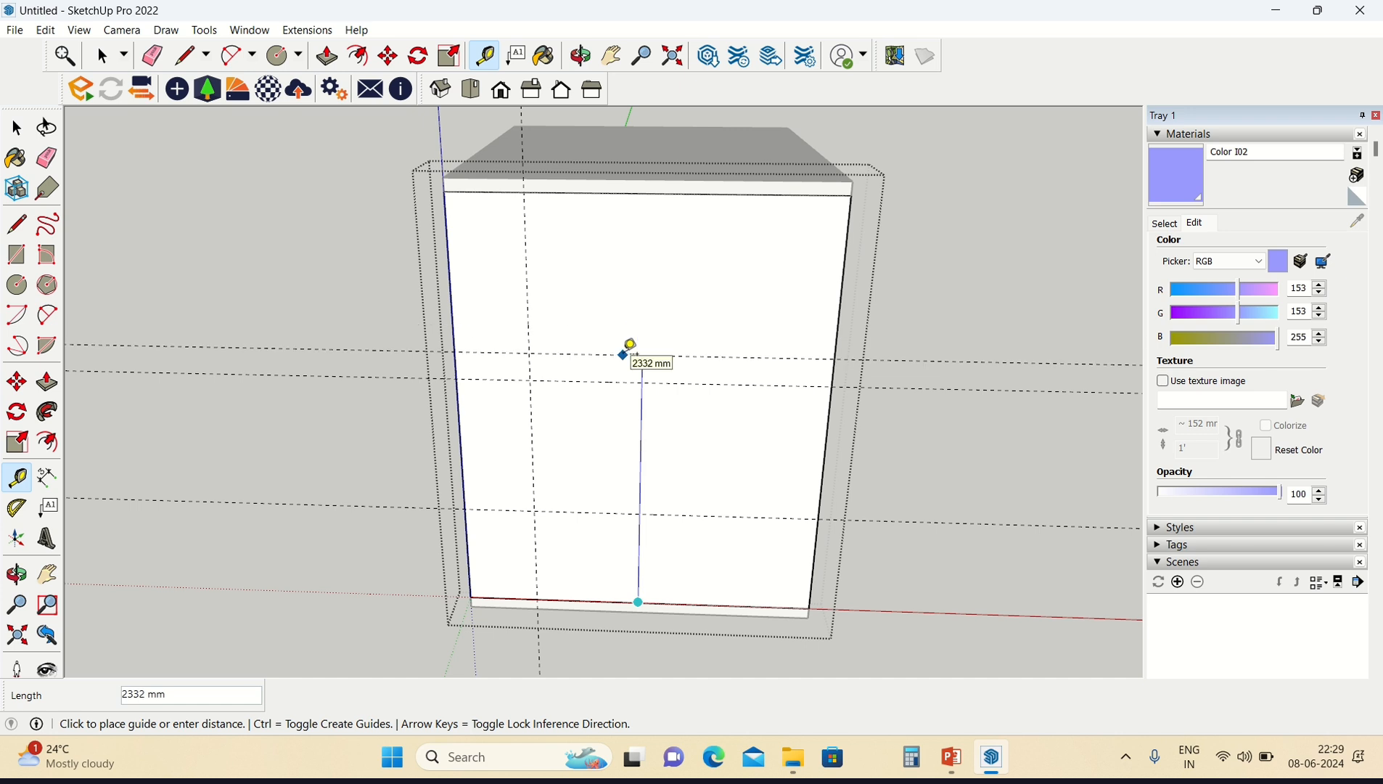
pyautogui.press('Escape')
pyautogui.click(454, 336)
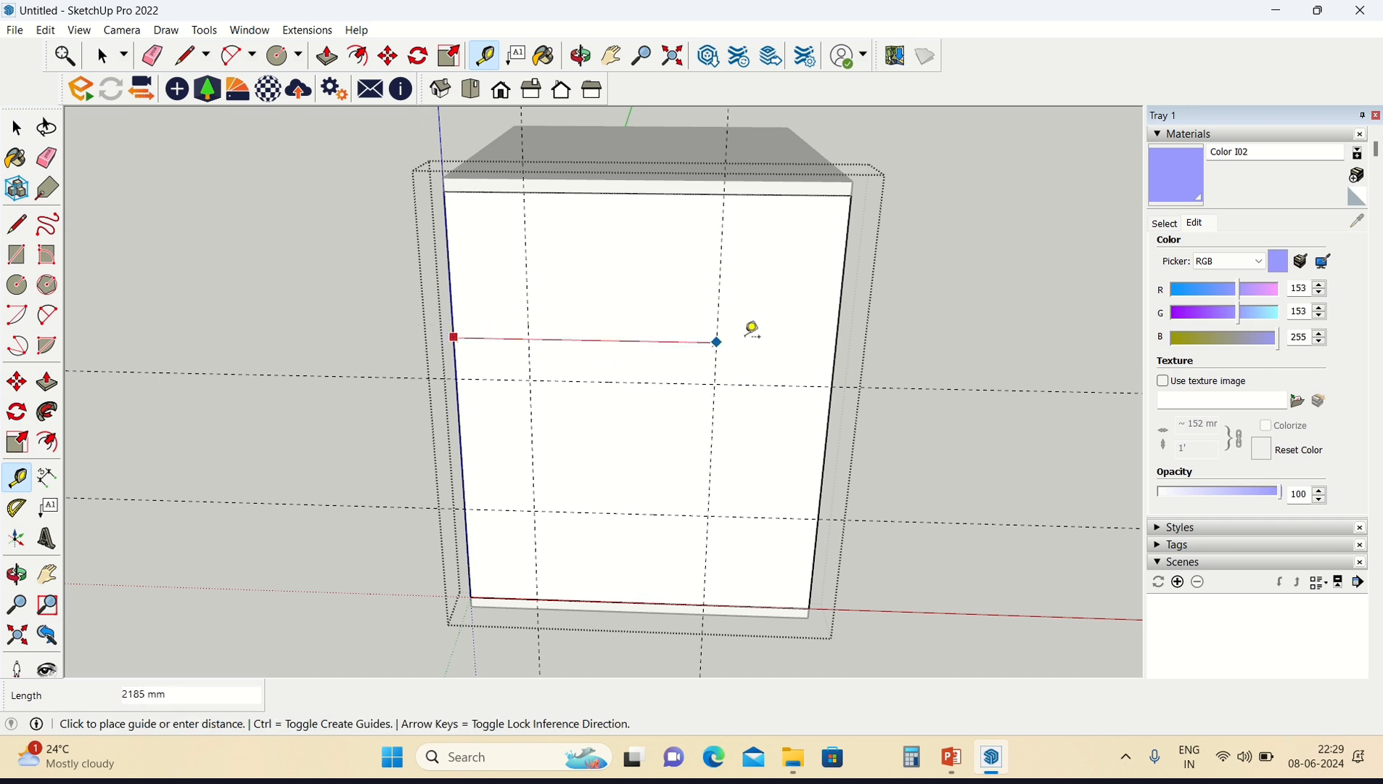
pyautogui.press('Escape')
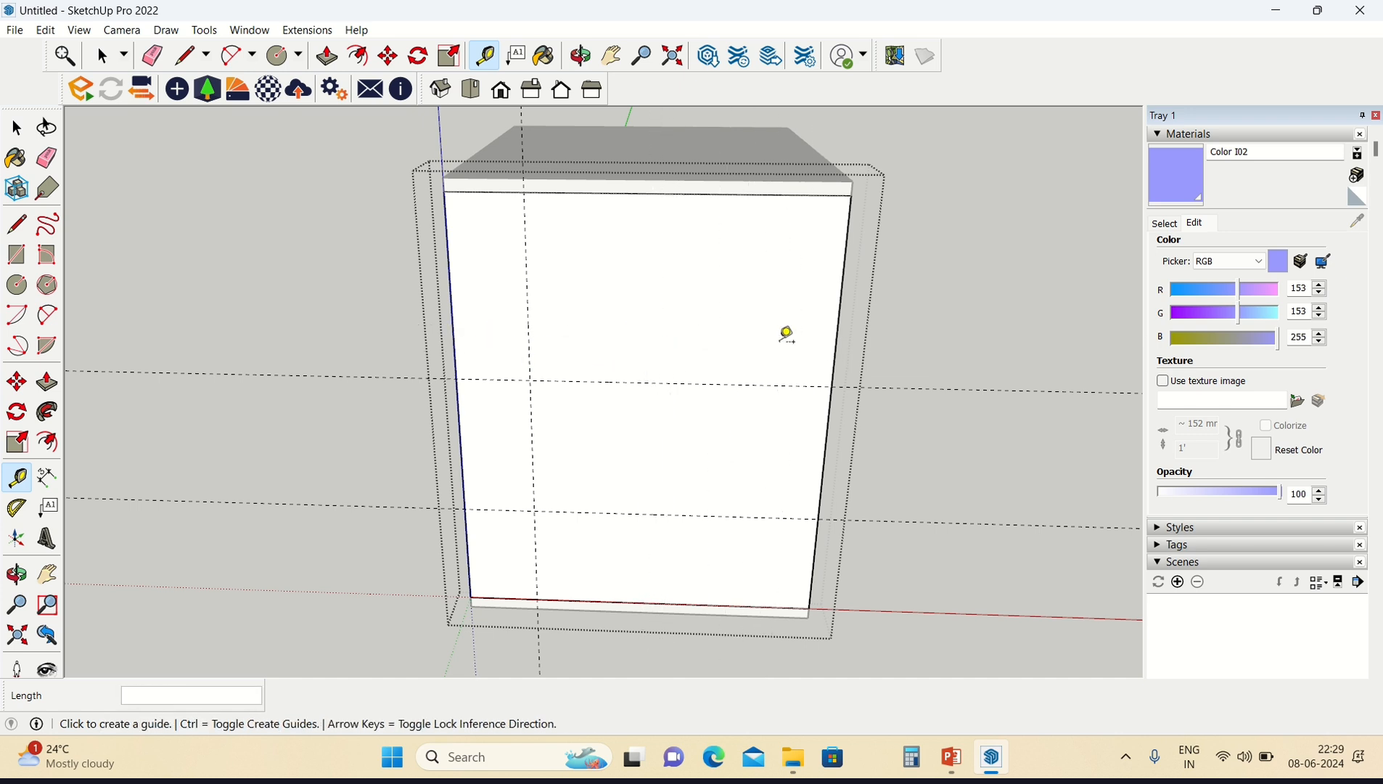
# Step: Place a second vertical guide 1500 mm from the first one, towards the open front of the box
pyautogui.click(531, 413)
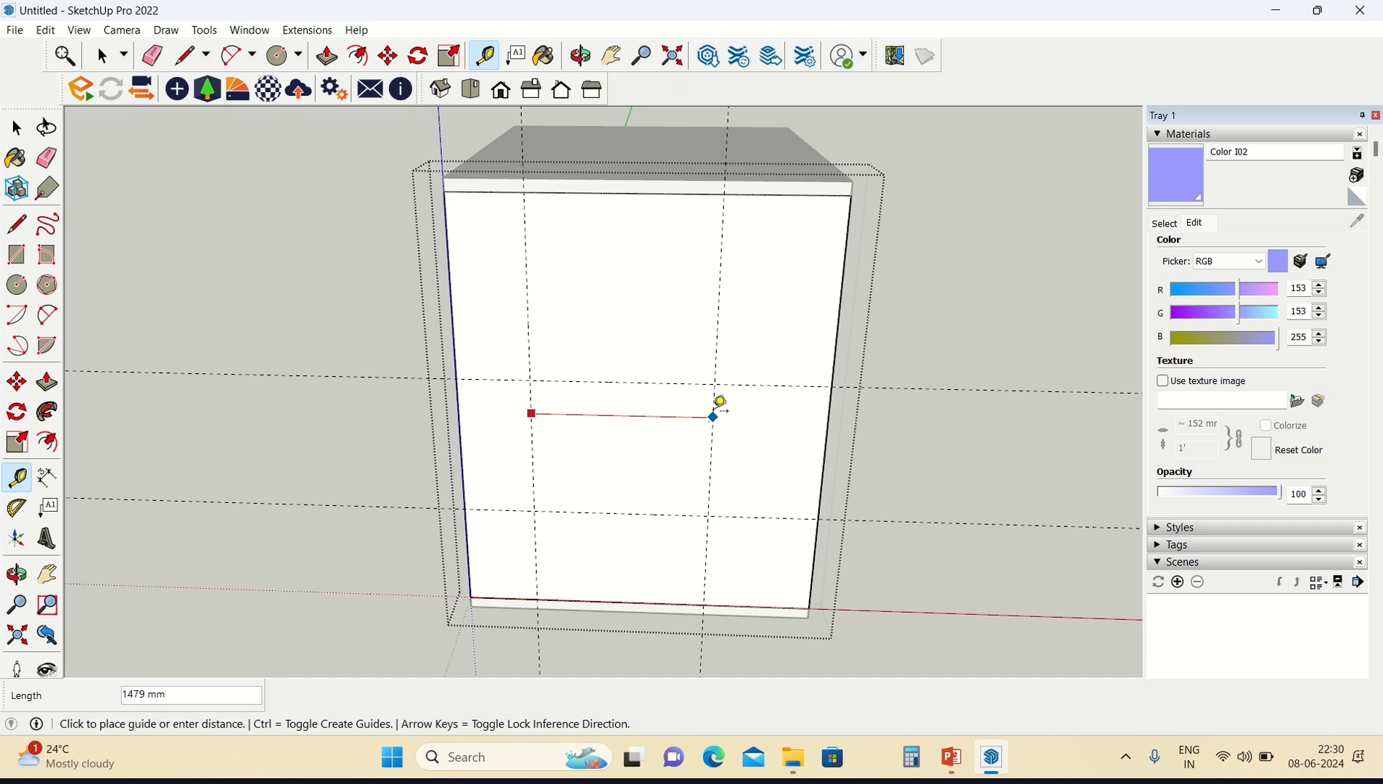
pyautogui.write('1500')
pyautogui.press('Return')
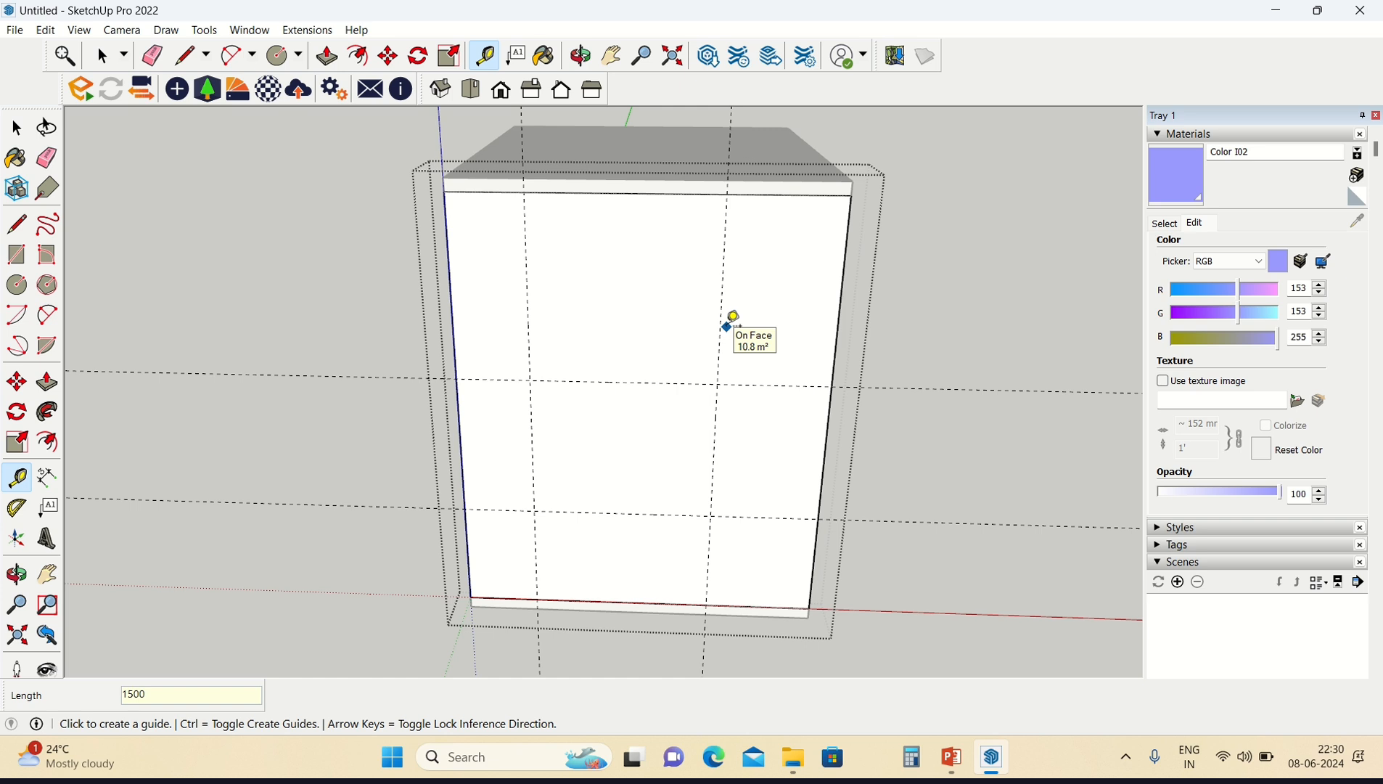
# Step: Draw a 1500 x 1200 mm rectangle on the side panel between the intersections of the four guides
pyautogui.click(23, 262)
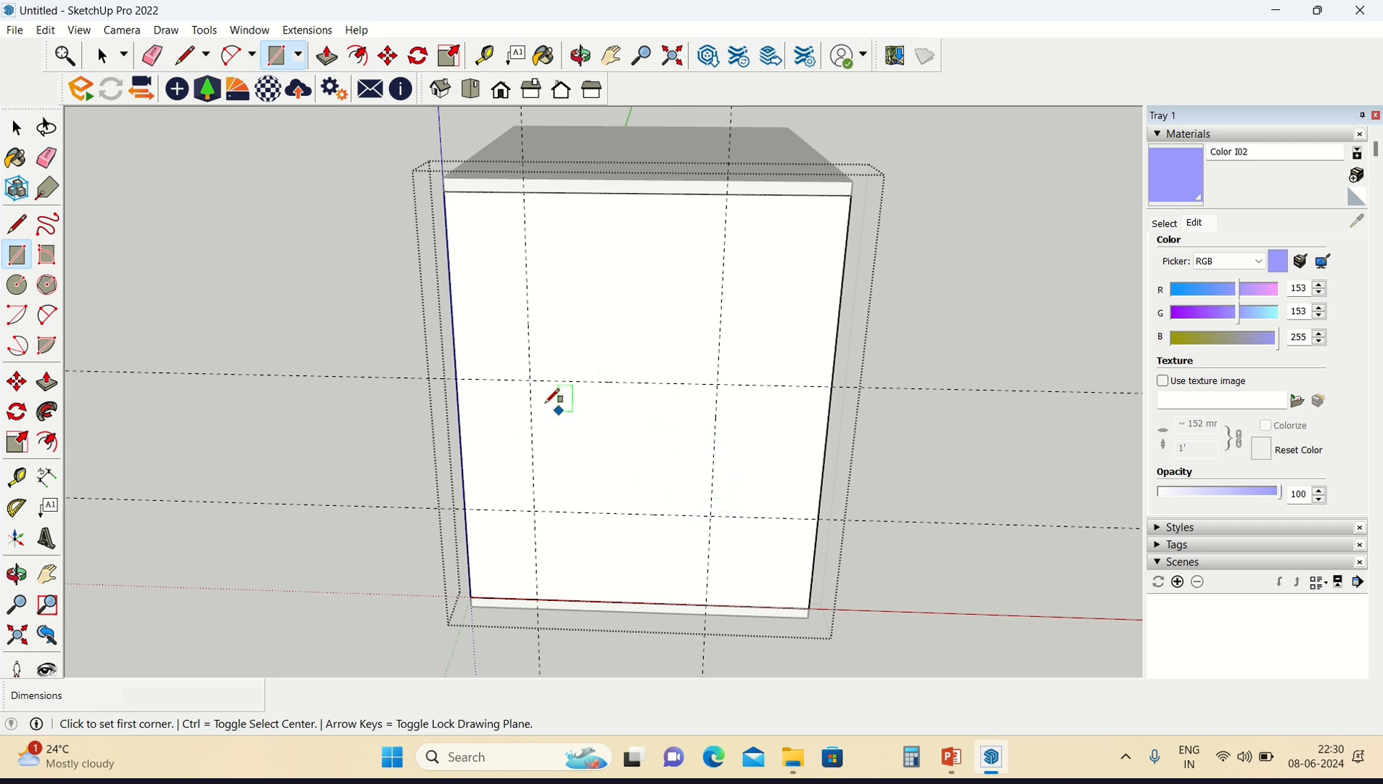
pyautogui.click(529, 380)
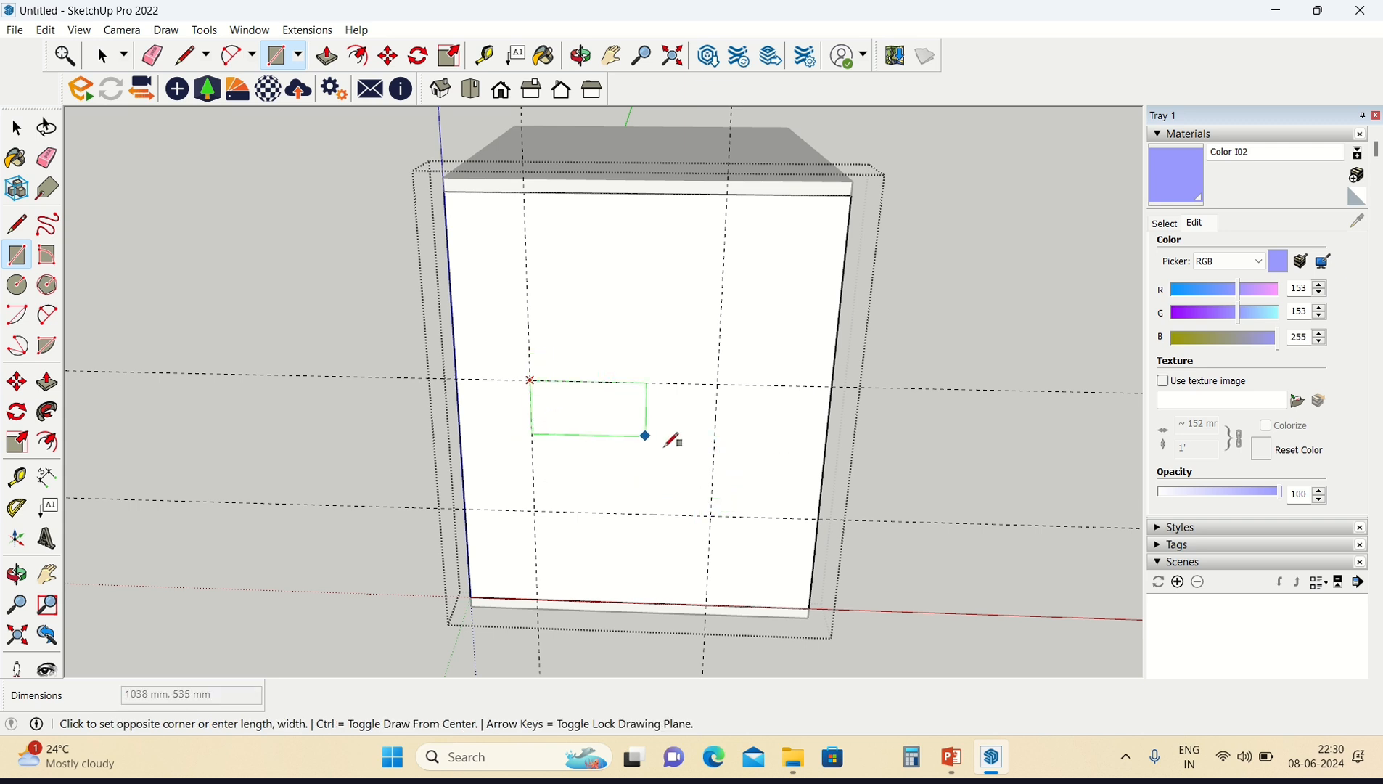
pyautogui.click(710, 515)
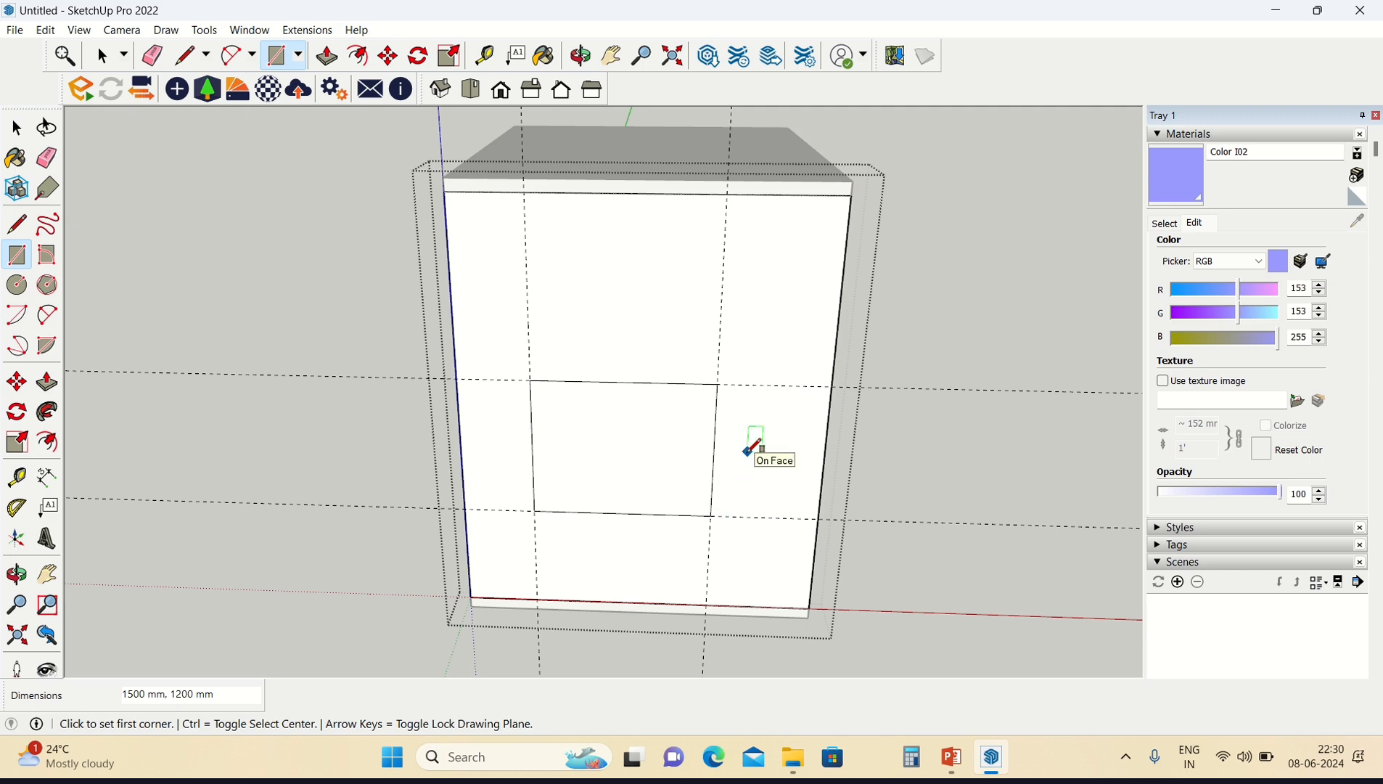
# Step: Measure the side panel's thickness across its front edge with the Tape Measure tool
pyautogui.moveTo(751, 447); pyautogui.dragTo(448, 368, button='middle')
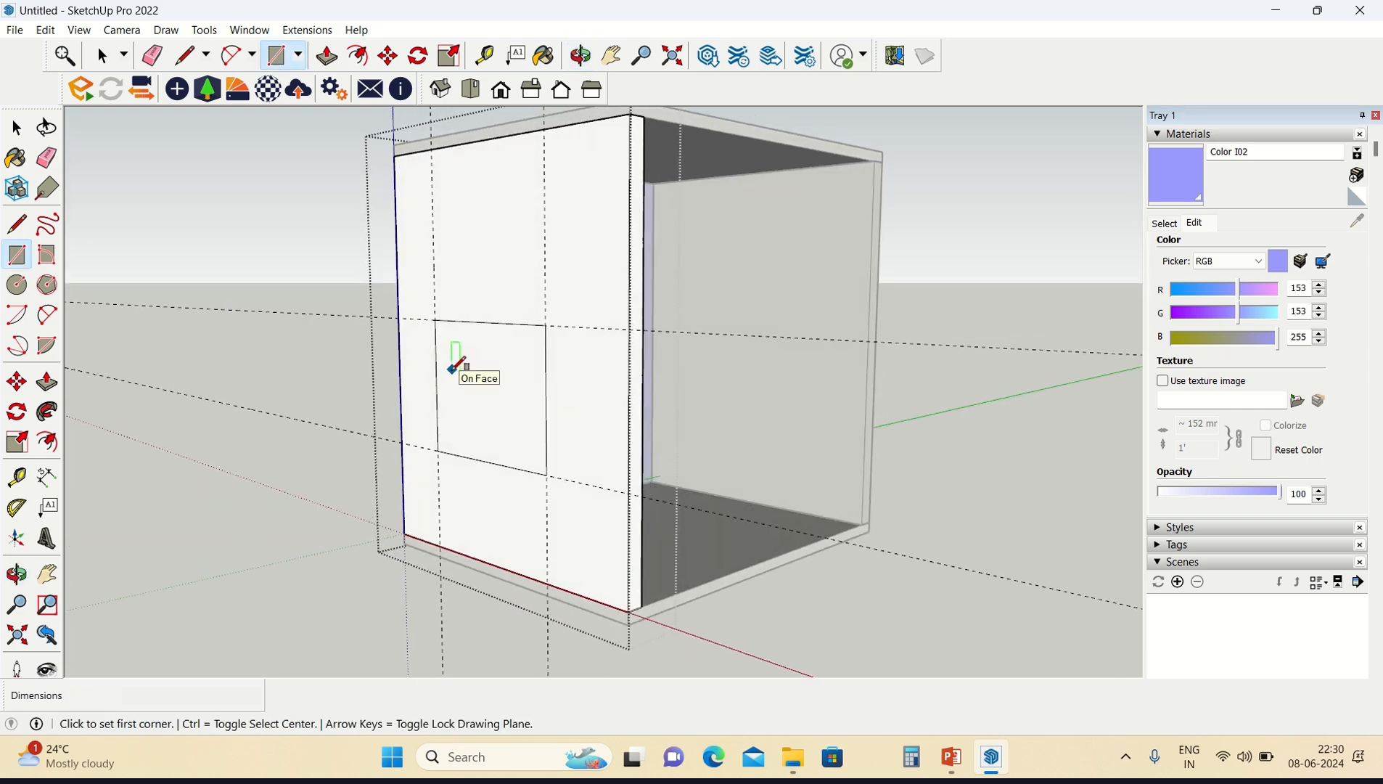
pyautogui.click(46, 476)
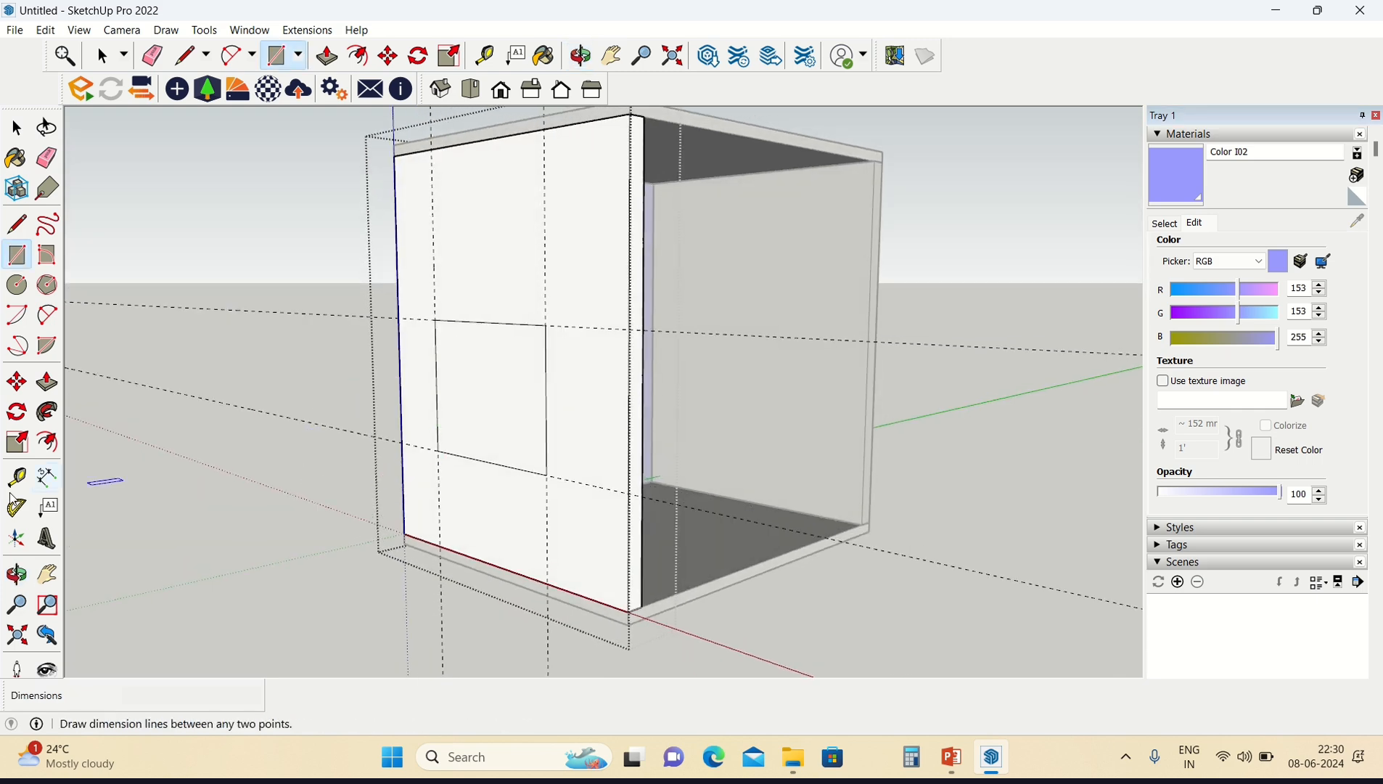
pyautogui.click(16, 476)
pyautogui.moveTo(684, 447); pyautogui.dragTo(519, 457, button='middle')
pyautogui.scroll(5, 518, 457)
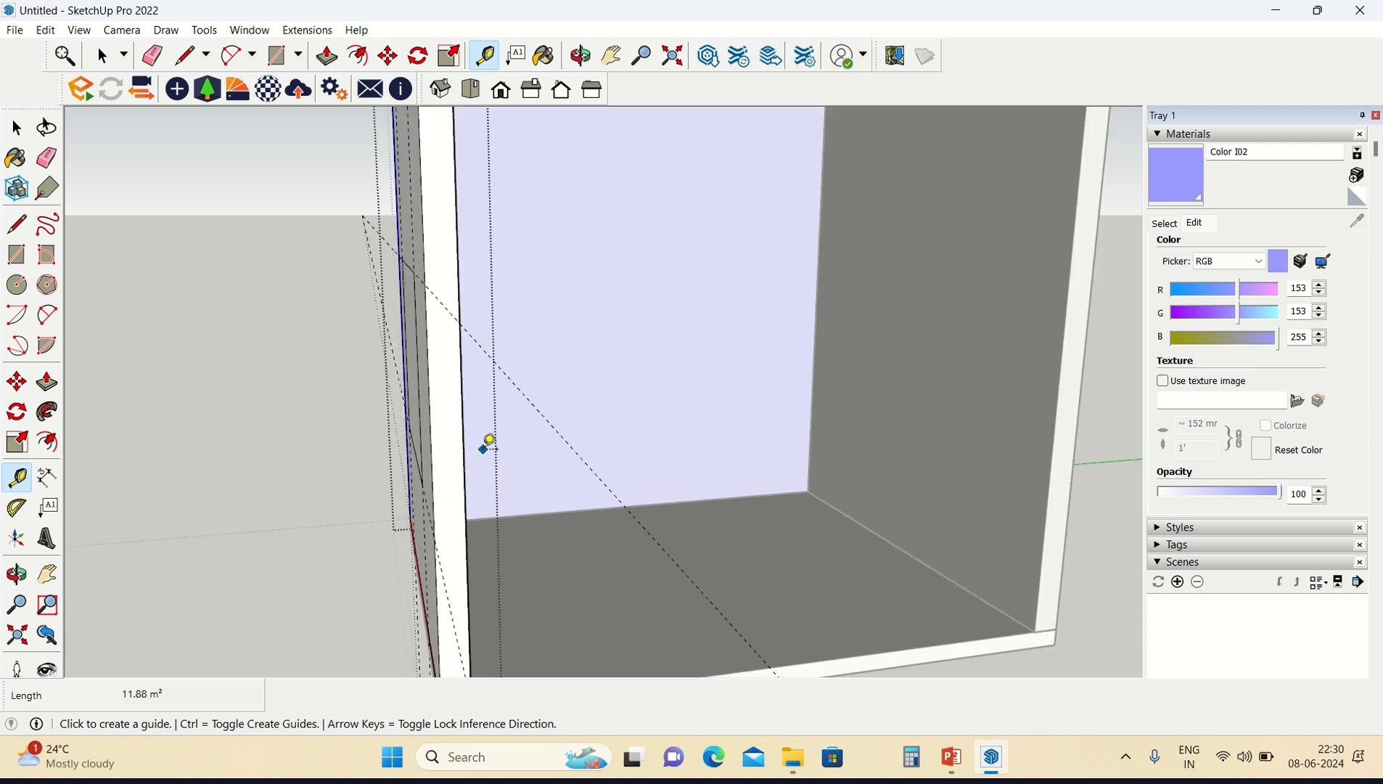
pyautogui.scroll(2, 488, 444)
pyautogui.click(399, 407)
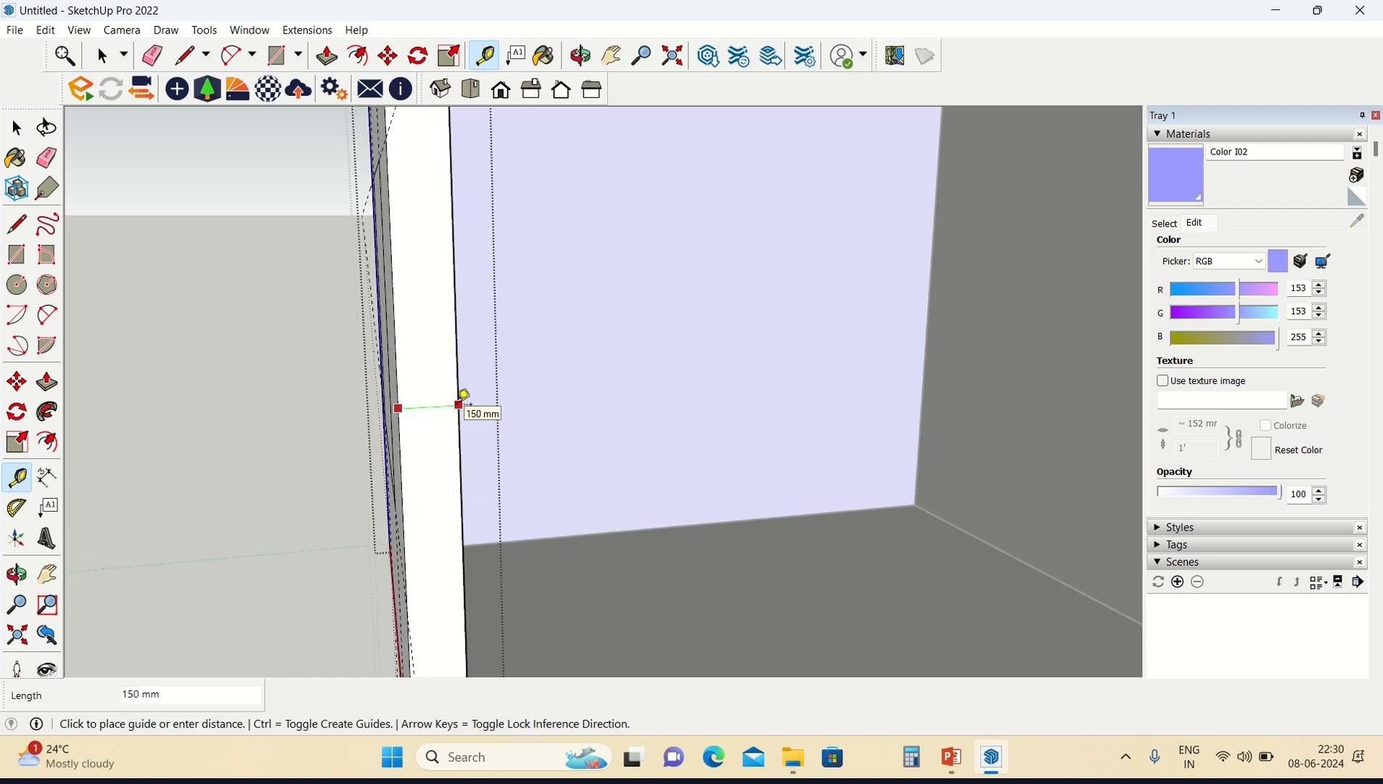
# Step: Push/Pull the rectangle 150 mm inward through the side panel to cut a window opening
pyautogui.moveTo(465, 400); pyautogui.dragTo(316, 389, button='middle')
pyautogui.click(47, 382)
pyautogui.moveTo(146, 396); pyautogui.dragTo(454, 411, button='middle')
pyautogui.click(496, 400)
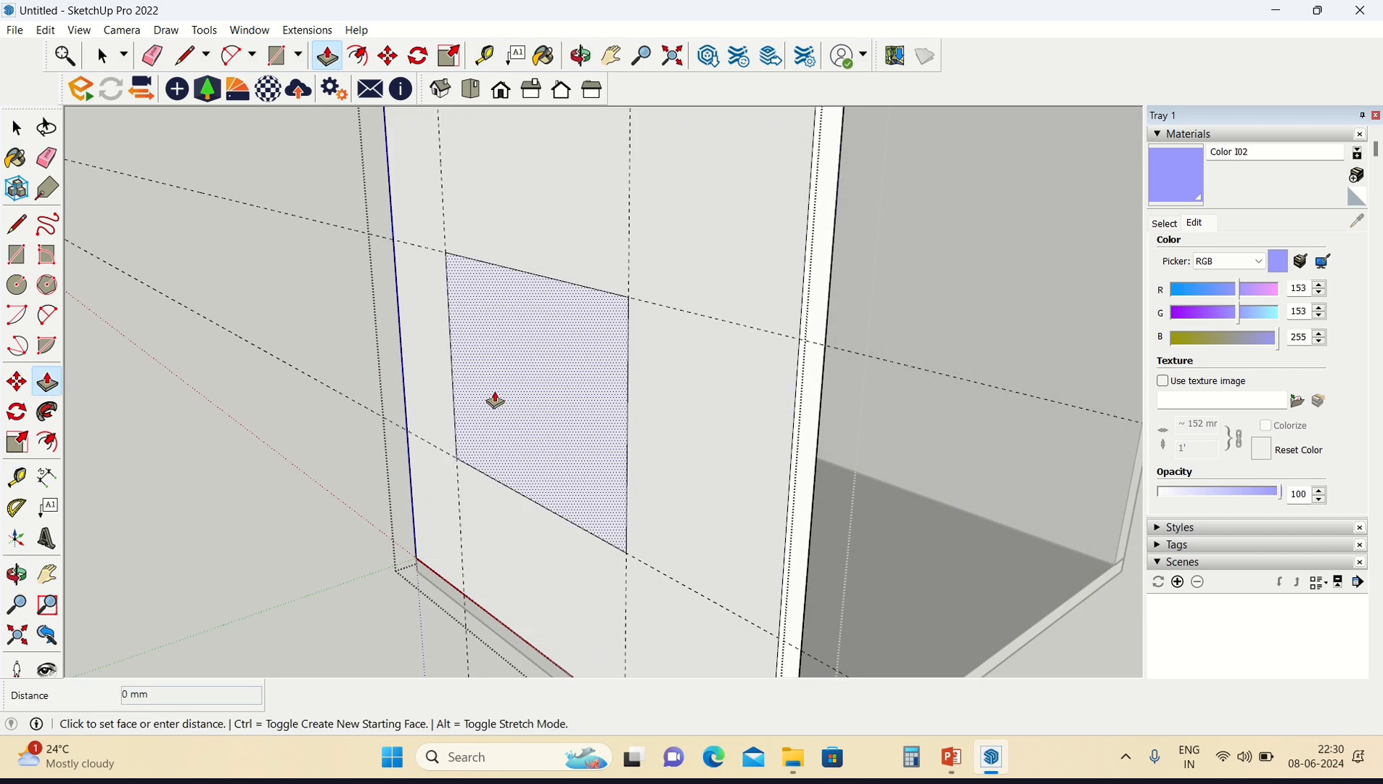
pyautogui.click(520, 391)
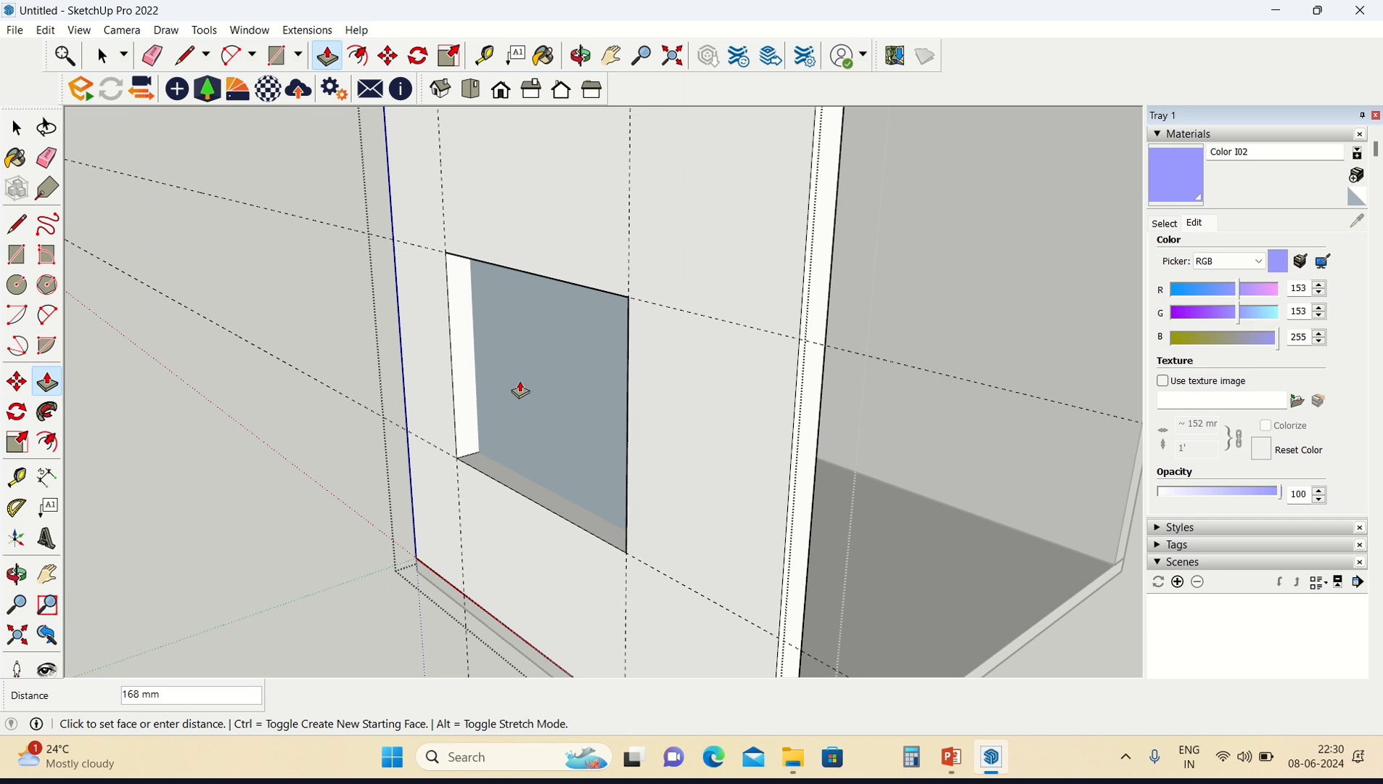
pyautogui.write('1')
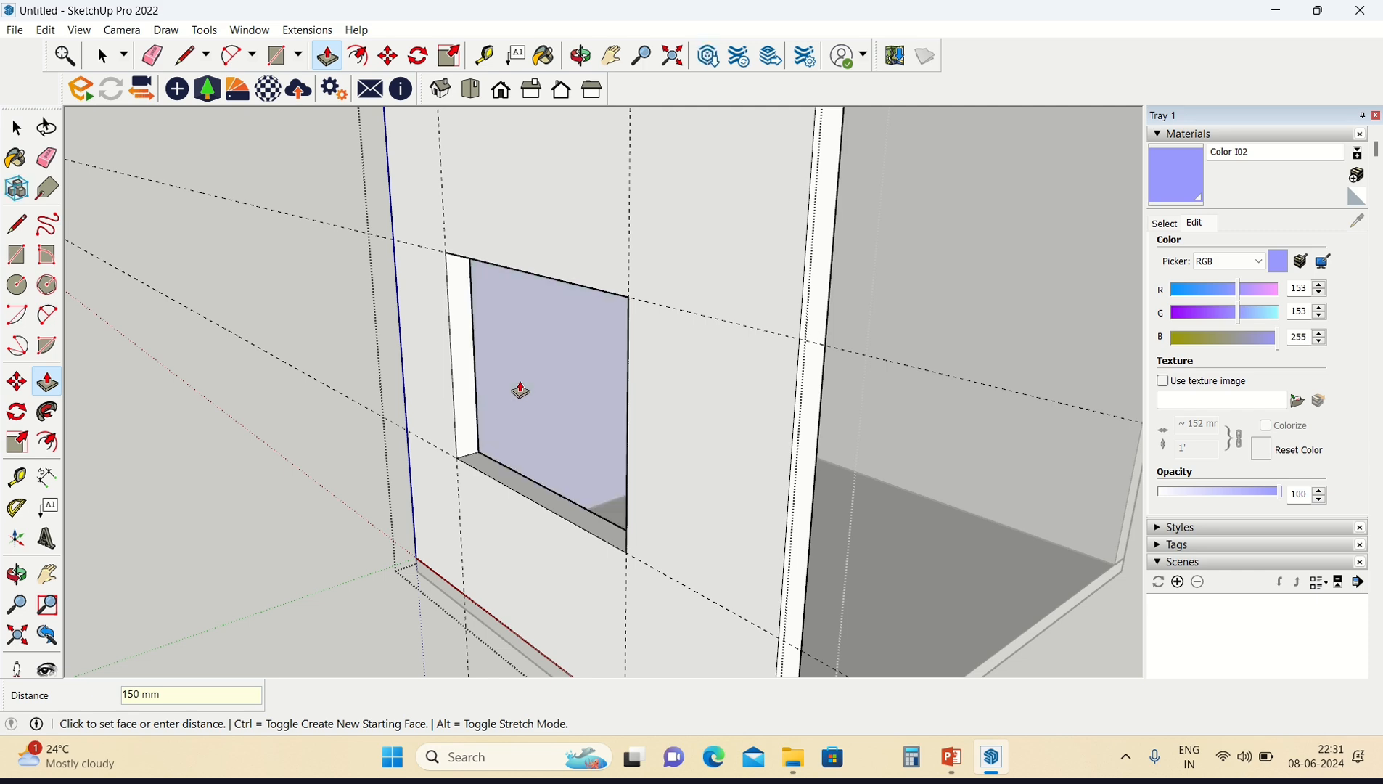
# Step: Leave the side panel group and paint the box's back wall with the dark blue Color I06 material
pyautogui.moveTo(520, 390); pyautogui.dragTo(396, 341, button='middle')
pyautogui.press('space')
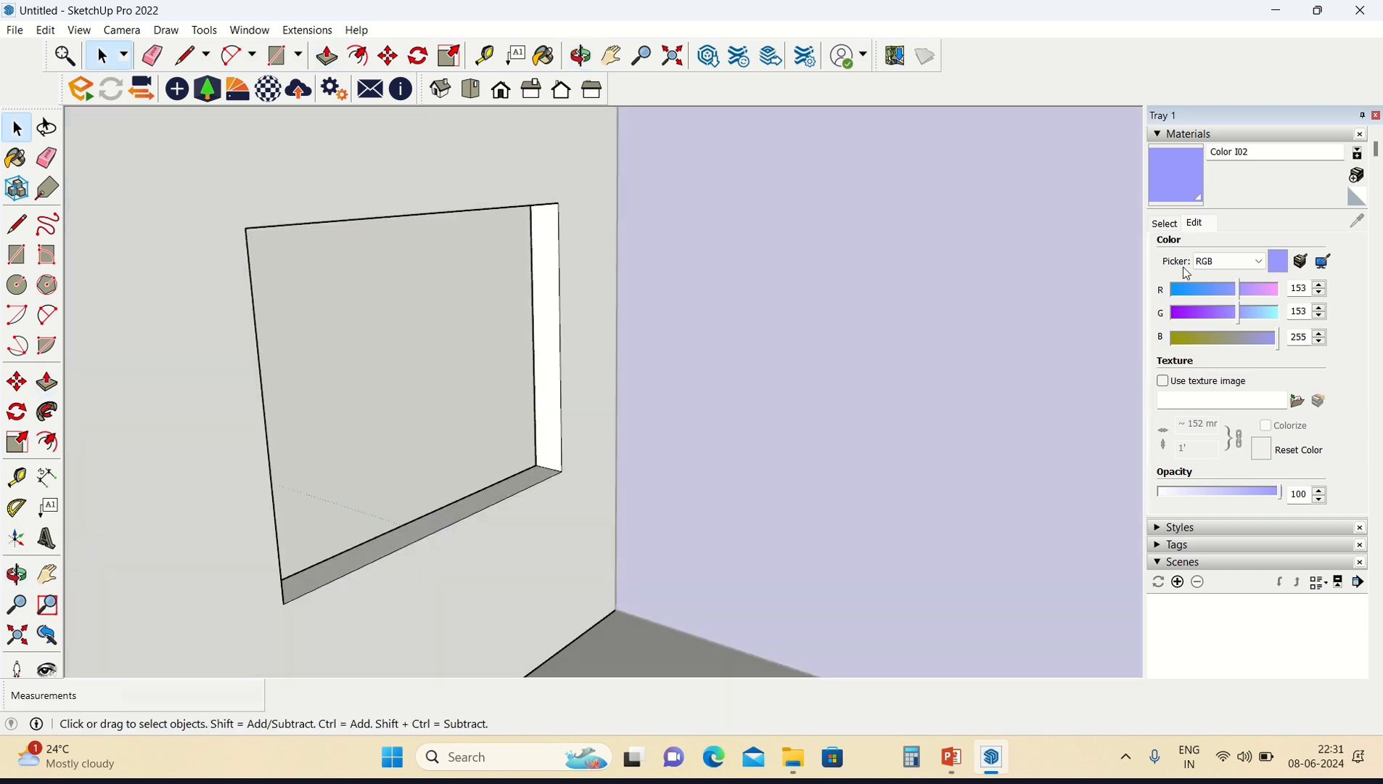
pyautogui.click(1164, 223)
pyautogui.click(1262, 335)
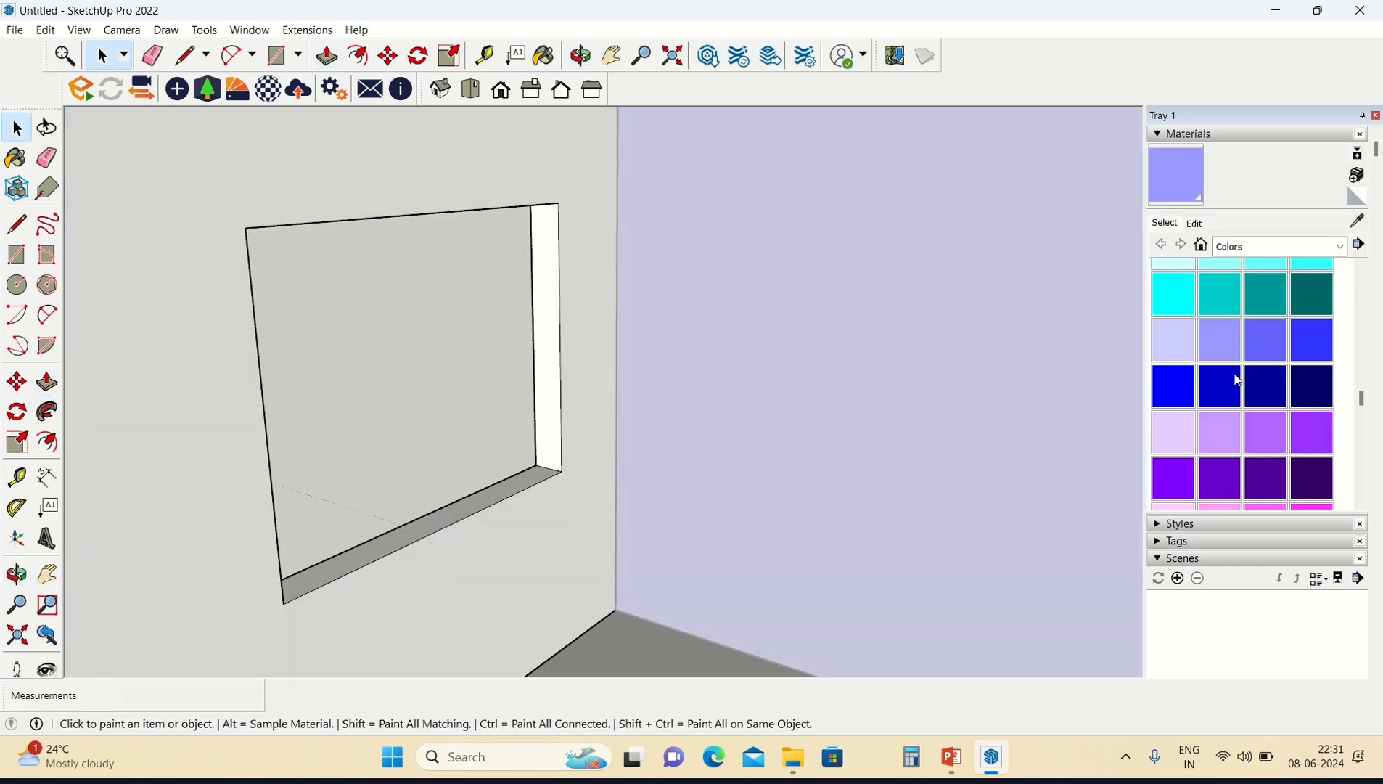
pyautogui.click(1277, 390)
pyautogui.scroll(-3, 910, 405)
pyautogui.press('space')
pyautogui.click(900, 416)
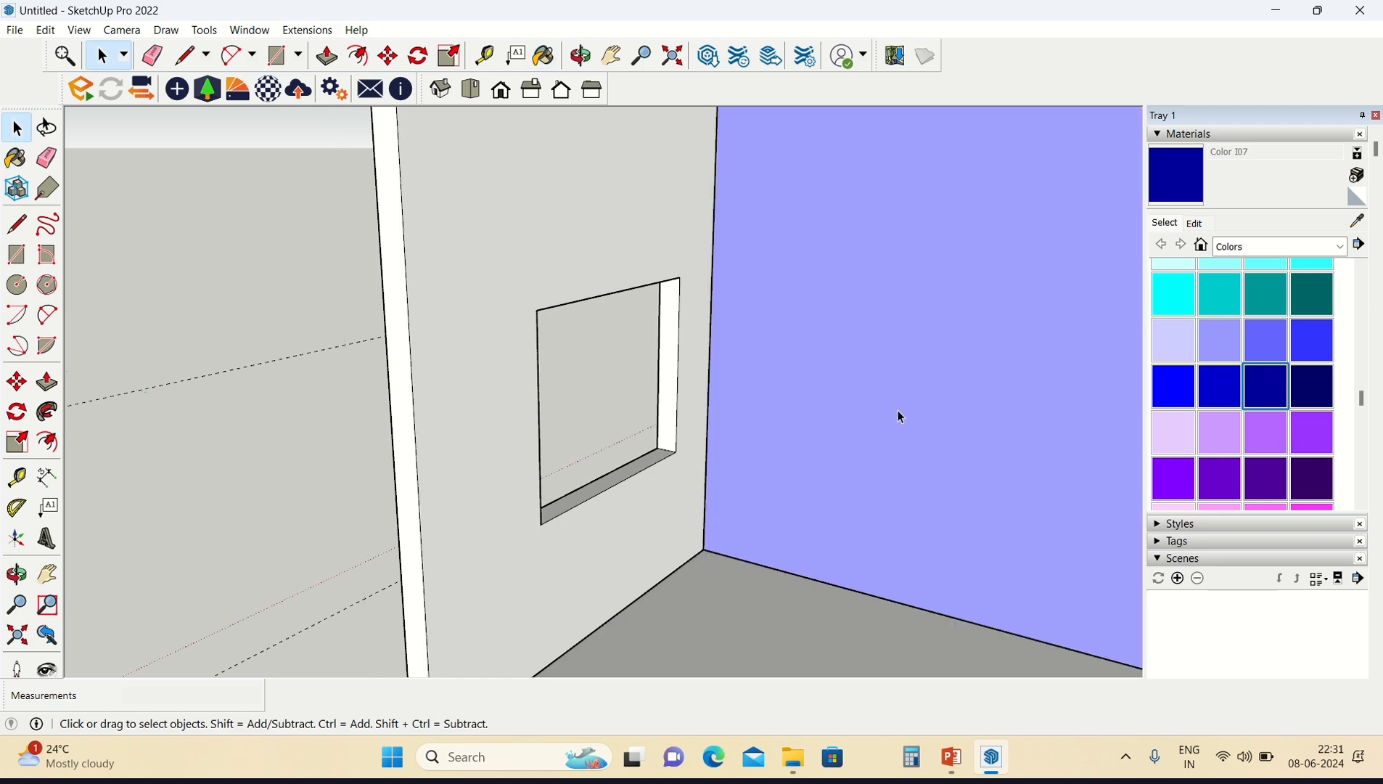
pyautogui.click(1221, 388)
pyautogui.click(802, 432)
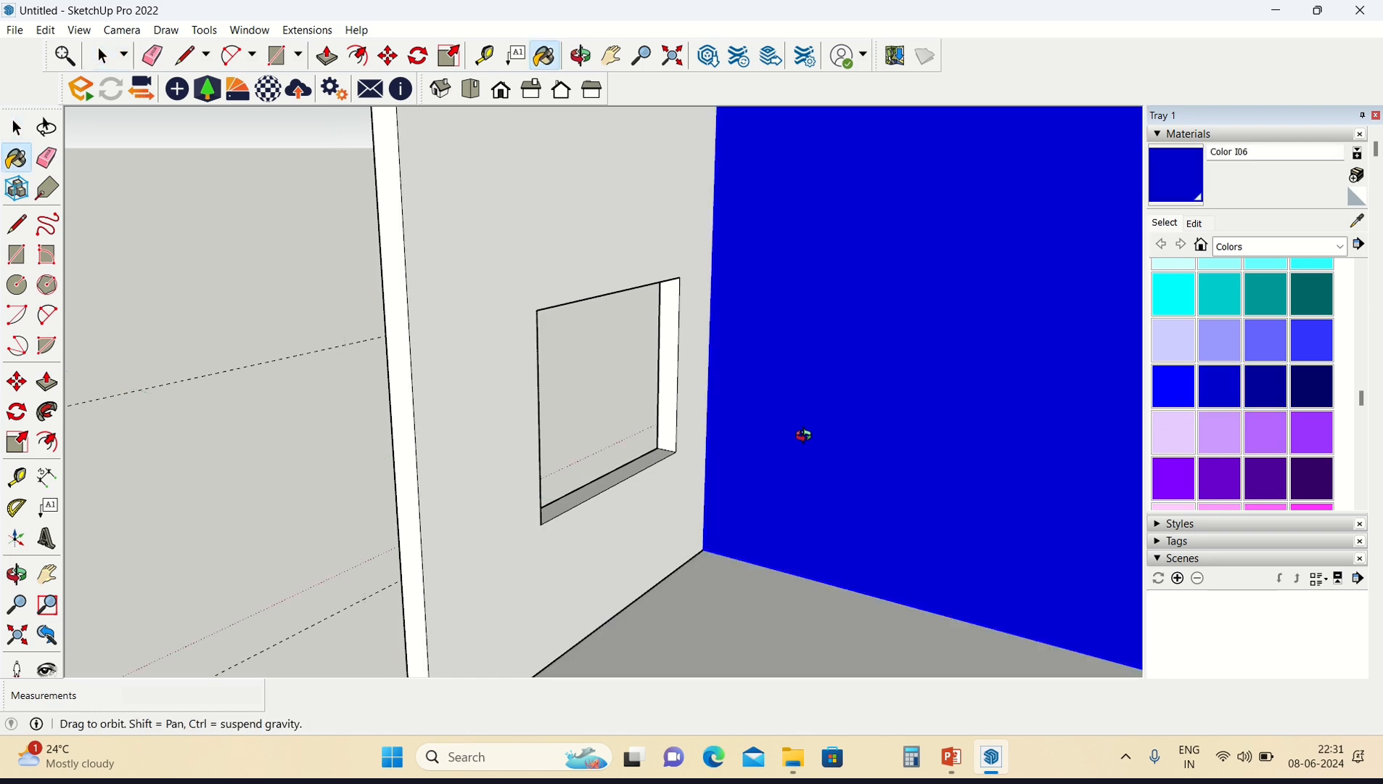
pyautogui.moveTo(802, 432)
pyautogui.mouseDown(button='middle')
pyautogui.moveTo(637, 414)
pyautogui.moveTo(994, 423)
pyautogui.moveTo(29, 459)
pyautogui.moveTo(503, 411)
pyautogui.moveTo(438, 425)
pyautogui.mouseUp(button='middle')
pyautogui.press('space')
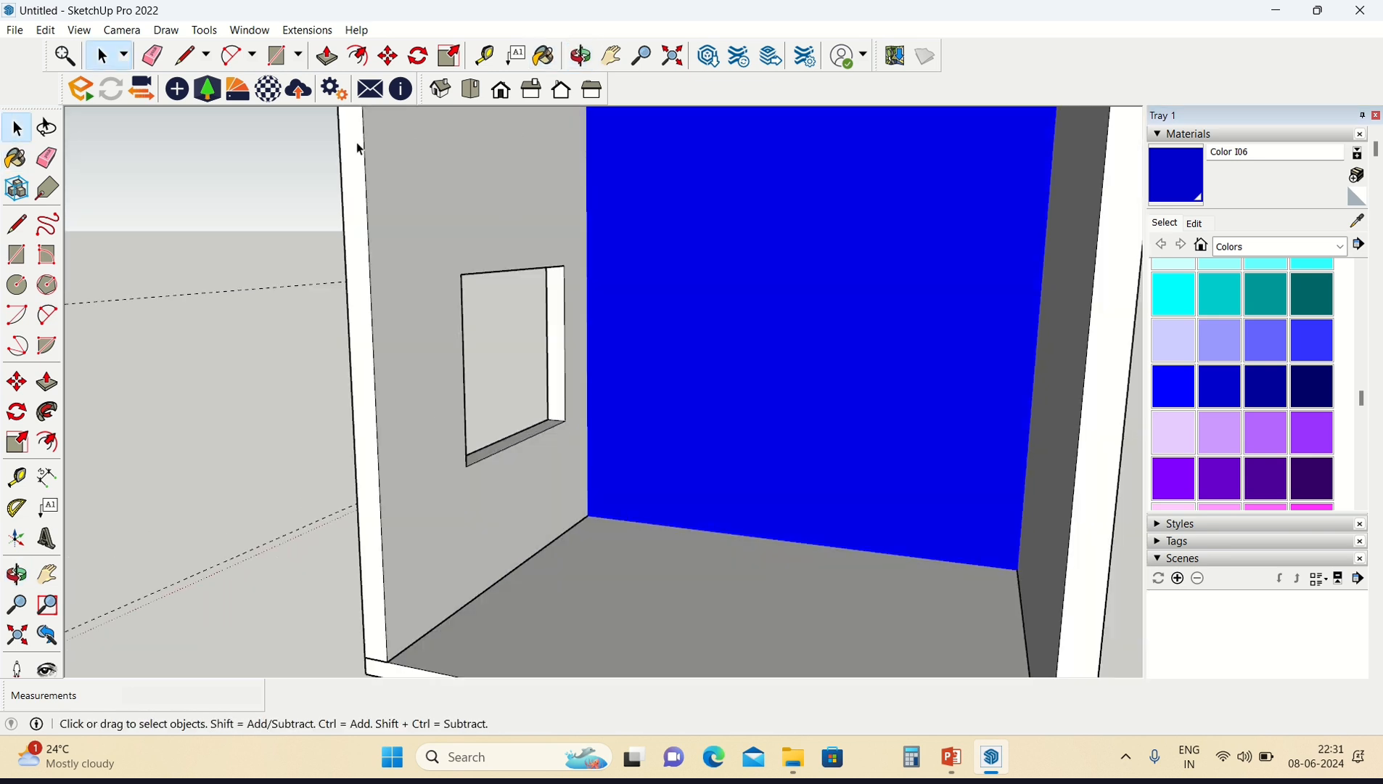
pyautogui.click(242, 31)
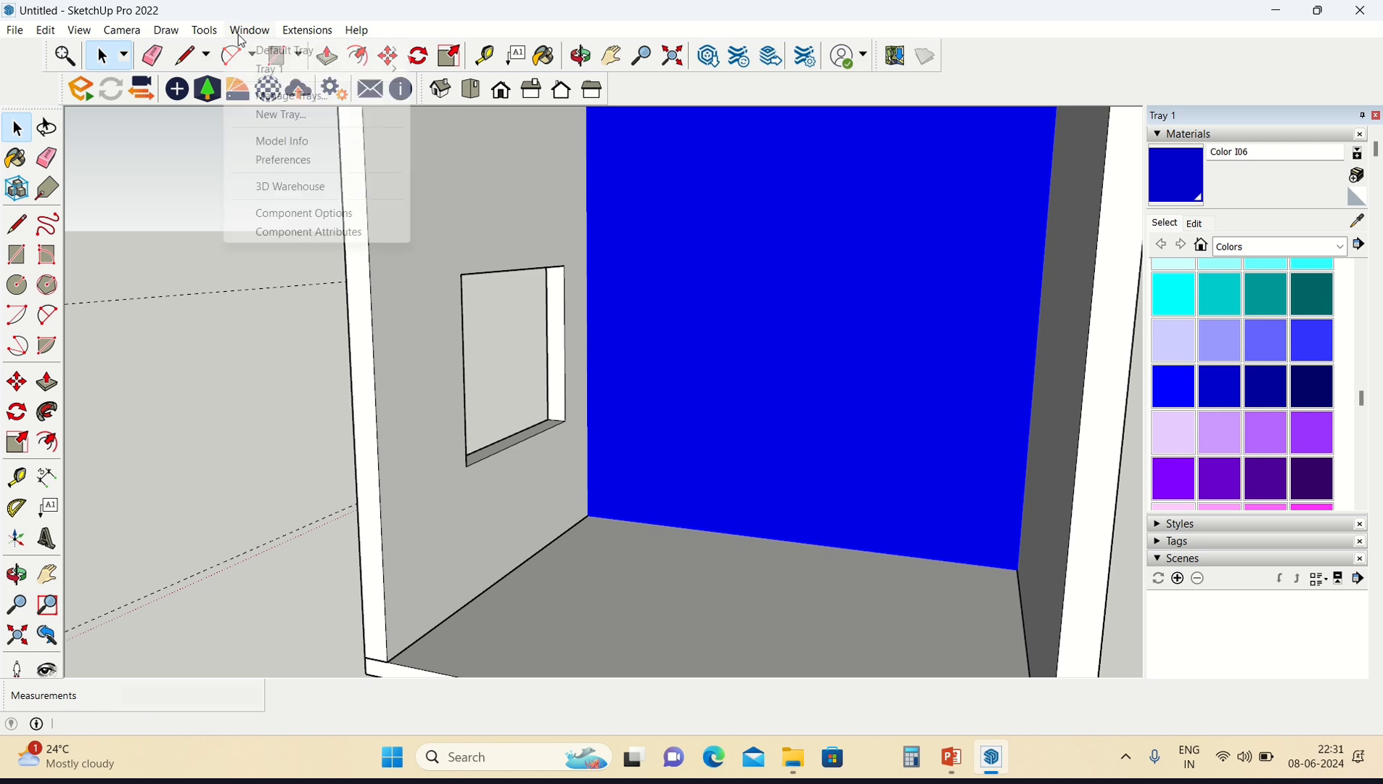
pyautogui.click(304, 191)
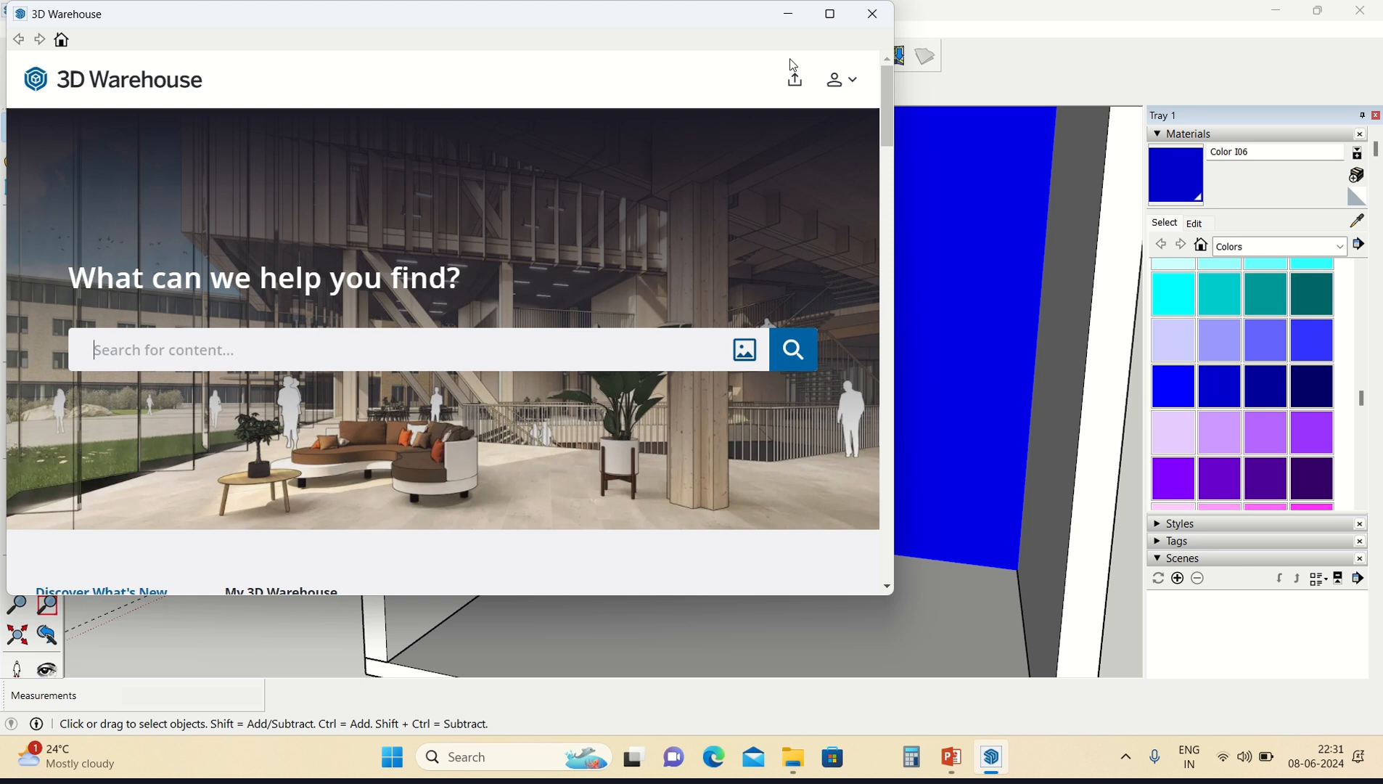
pyautogui.click(874, 14)
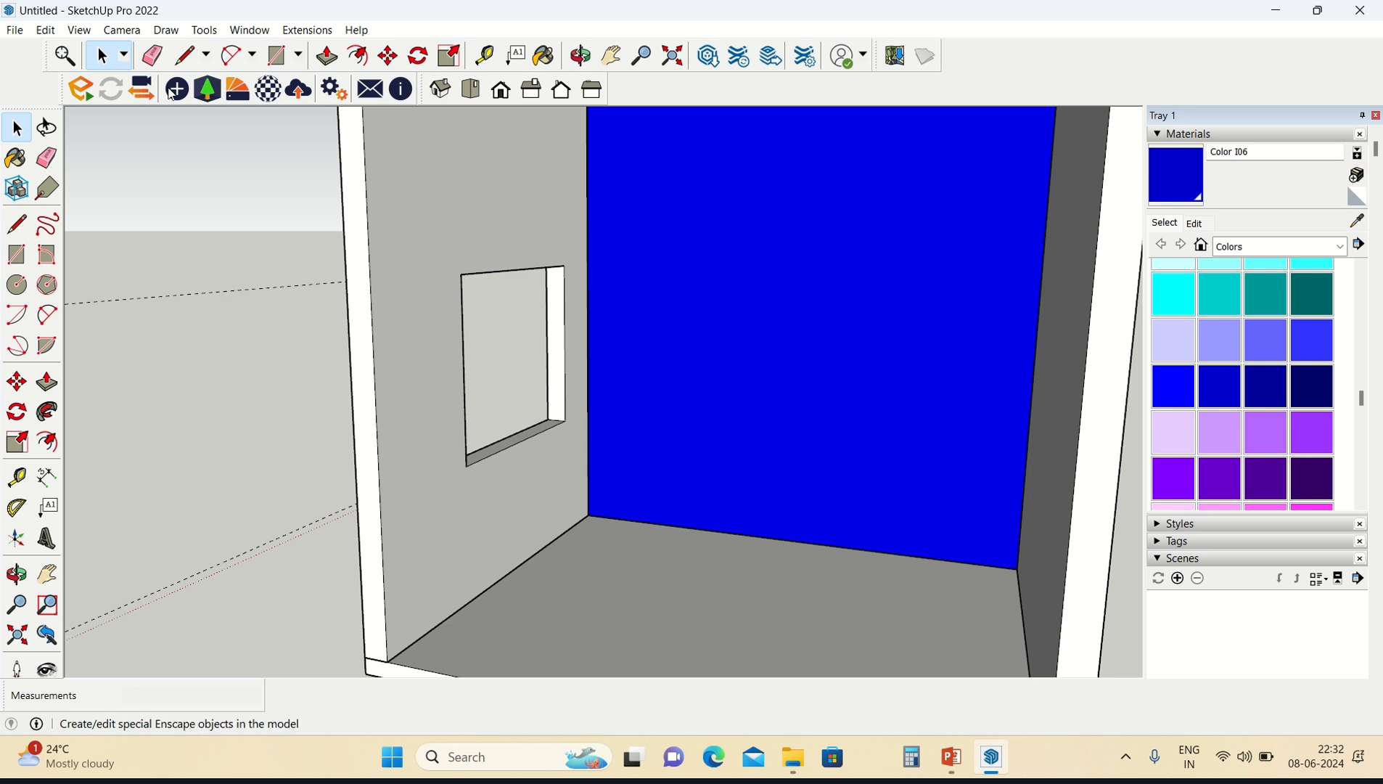
# Step: Open 3D Warehouse and search it for "window"
pyautogui.click(250, 30)
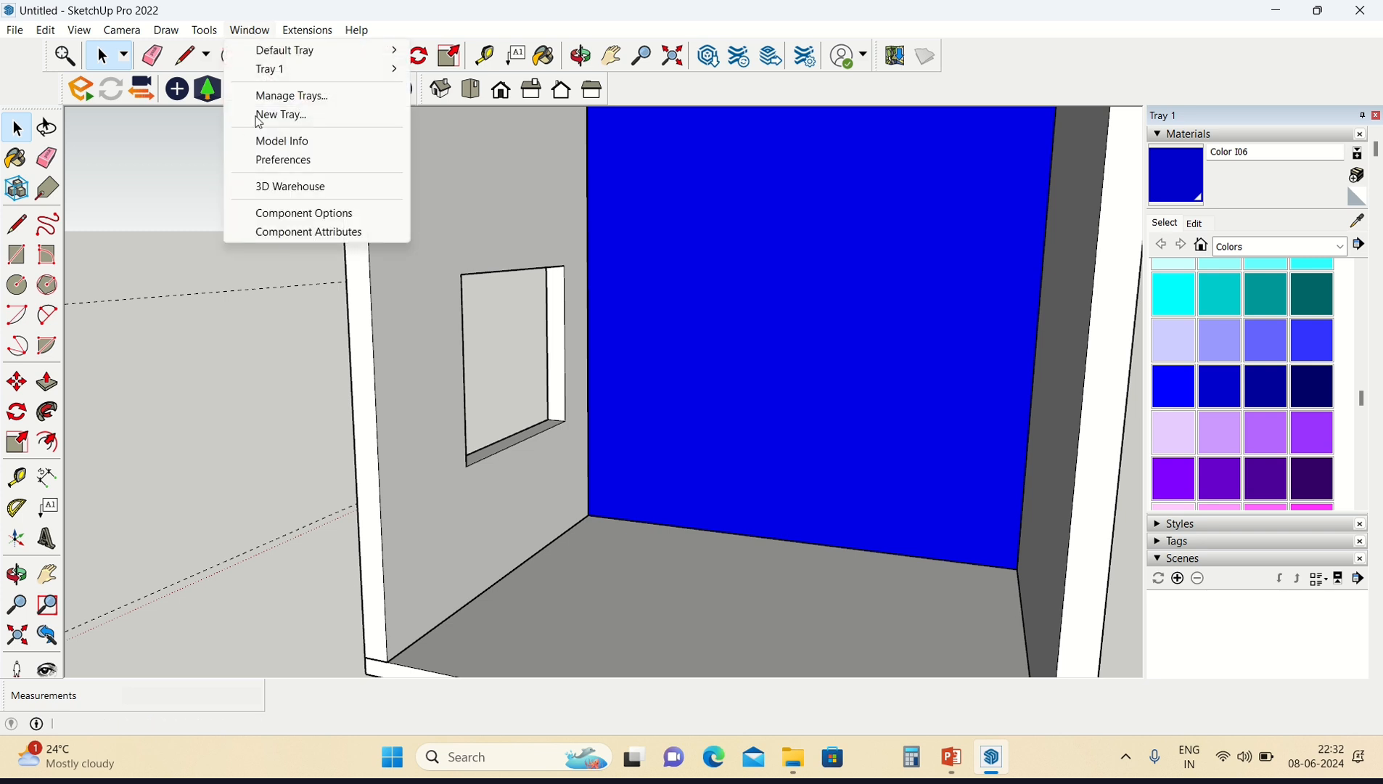
pyautogui.click(308, 190)
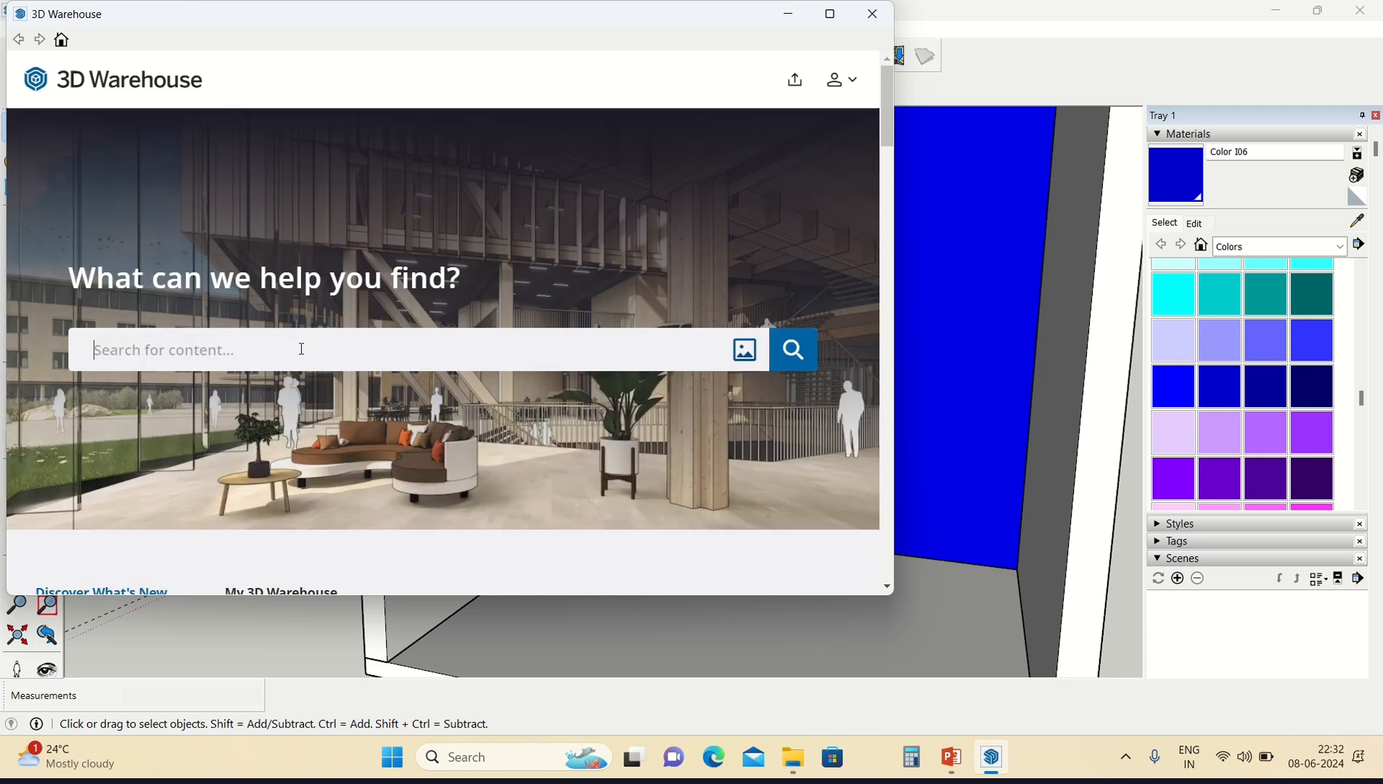
pyautogui.write('window')
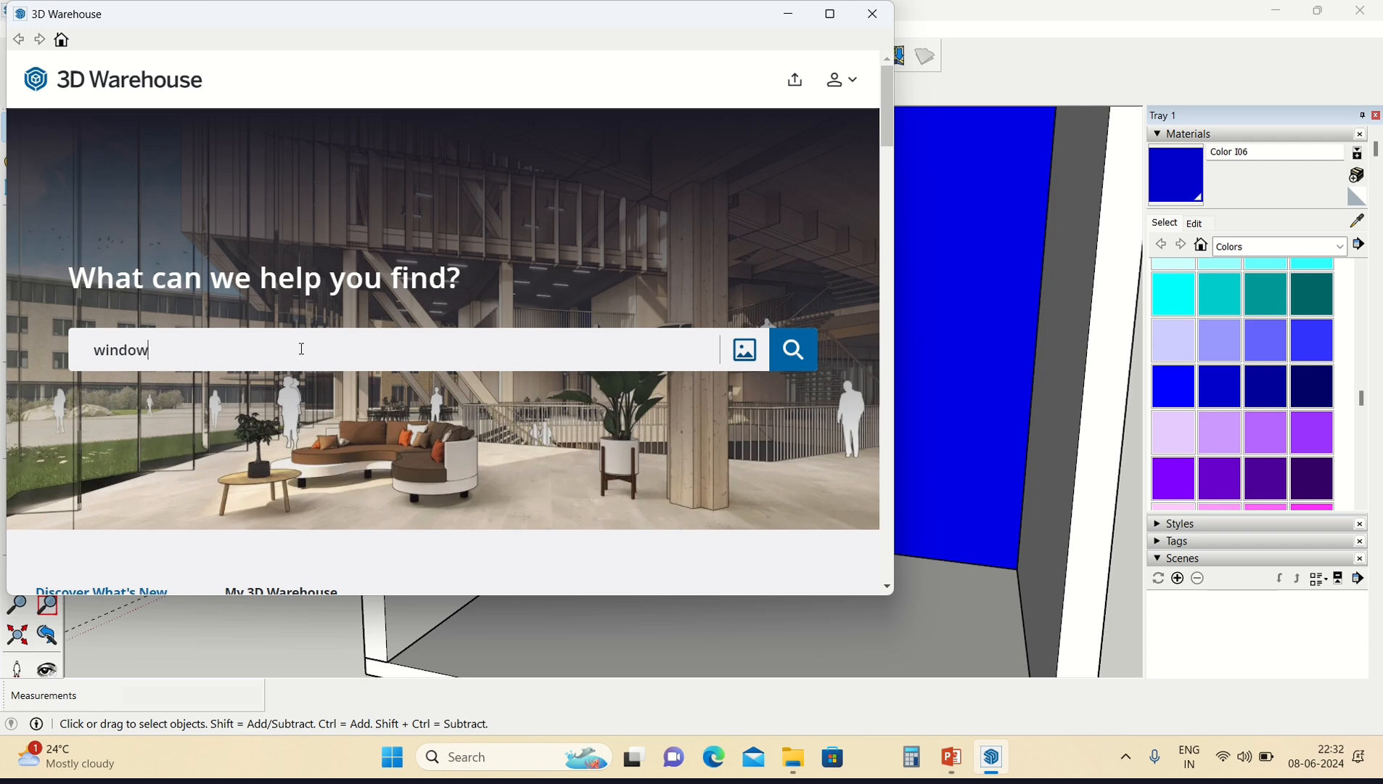
pyautogui.press('Return')
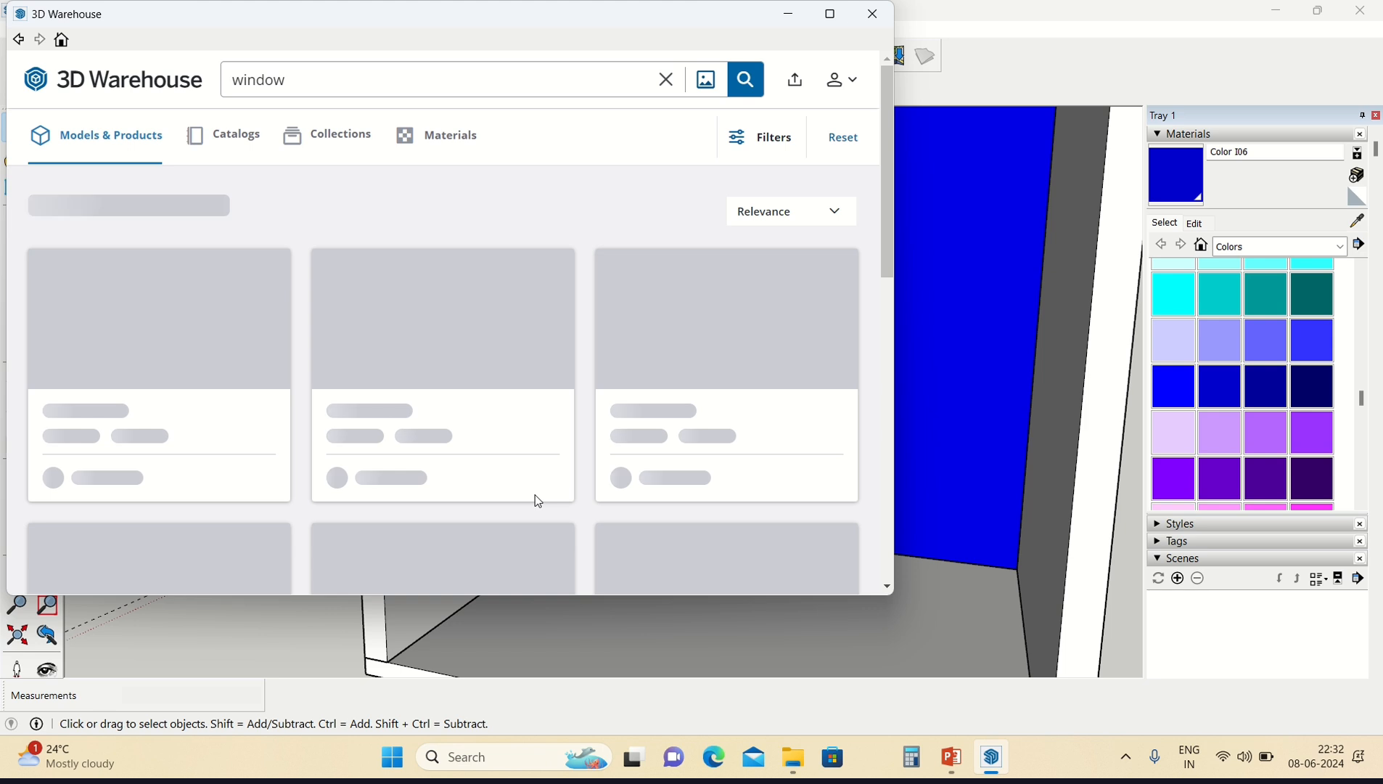
# Step: Browse the 3D Warehouse window models for one that suits the side panel's opening
pyautogui.scroll(-3, 547, 386)
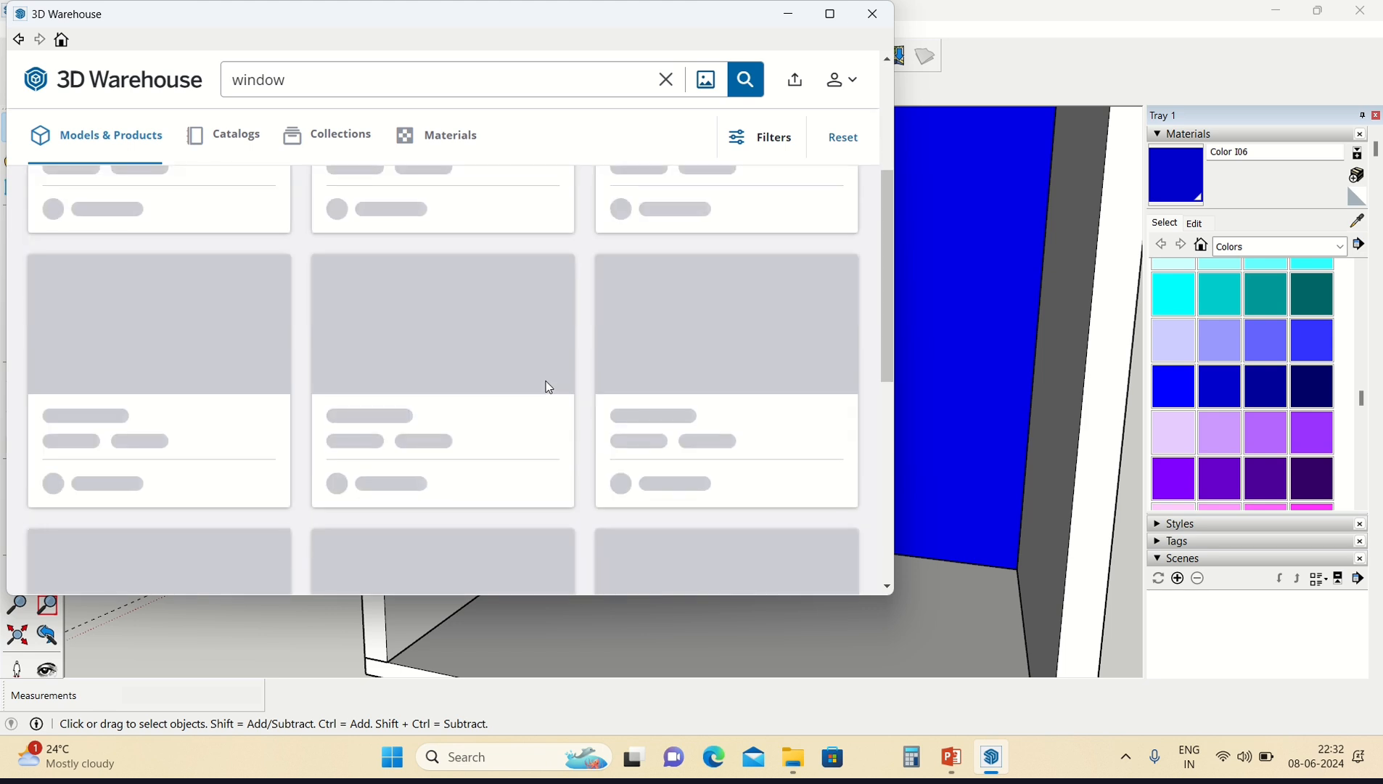
pyautogui.scroll(3, 546, 386)
pyautogui.scroll(-3, 549, 386)
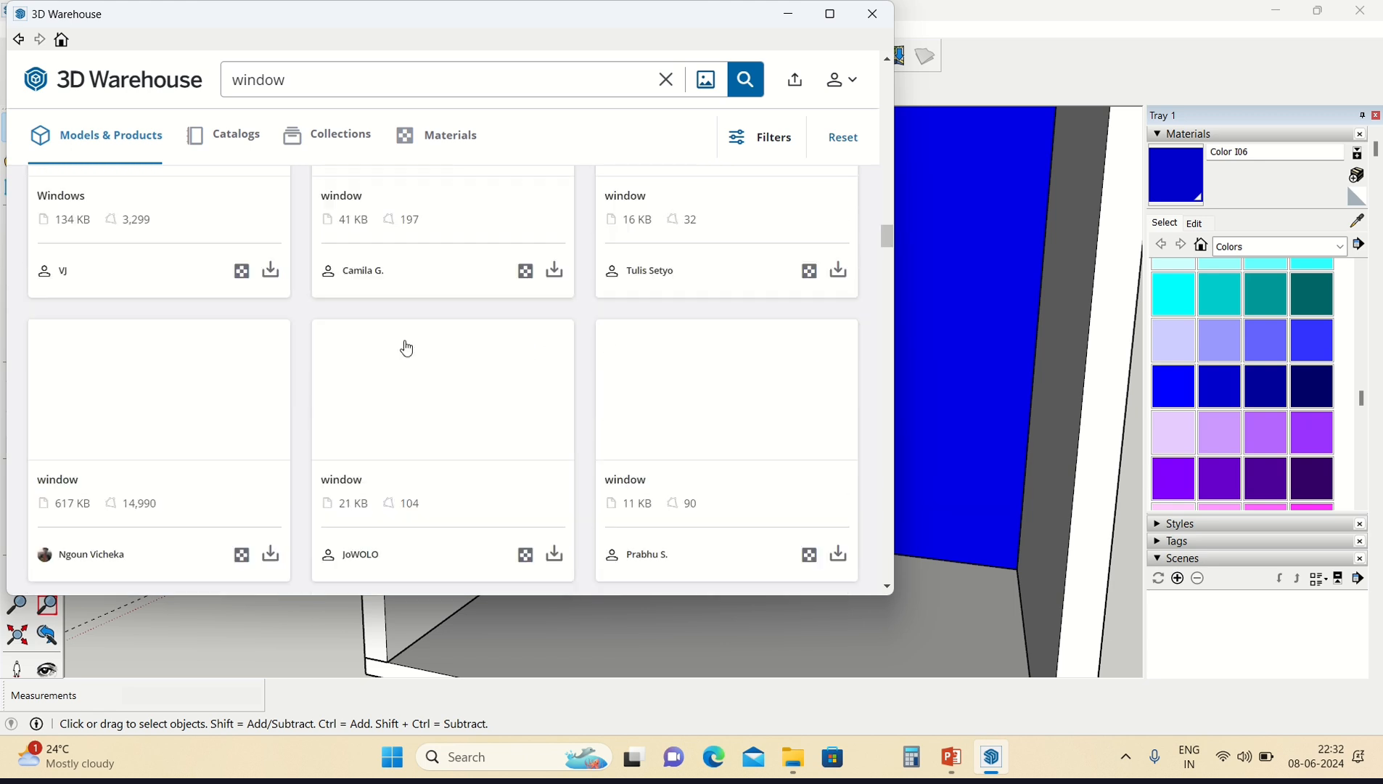
pyautogui.scroll(10, 407, 349)
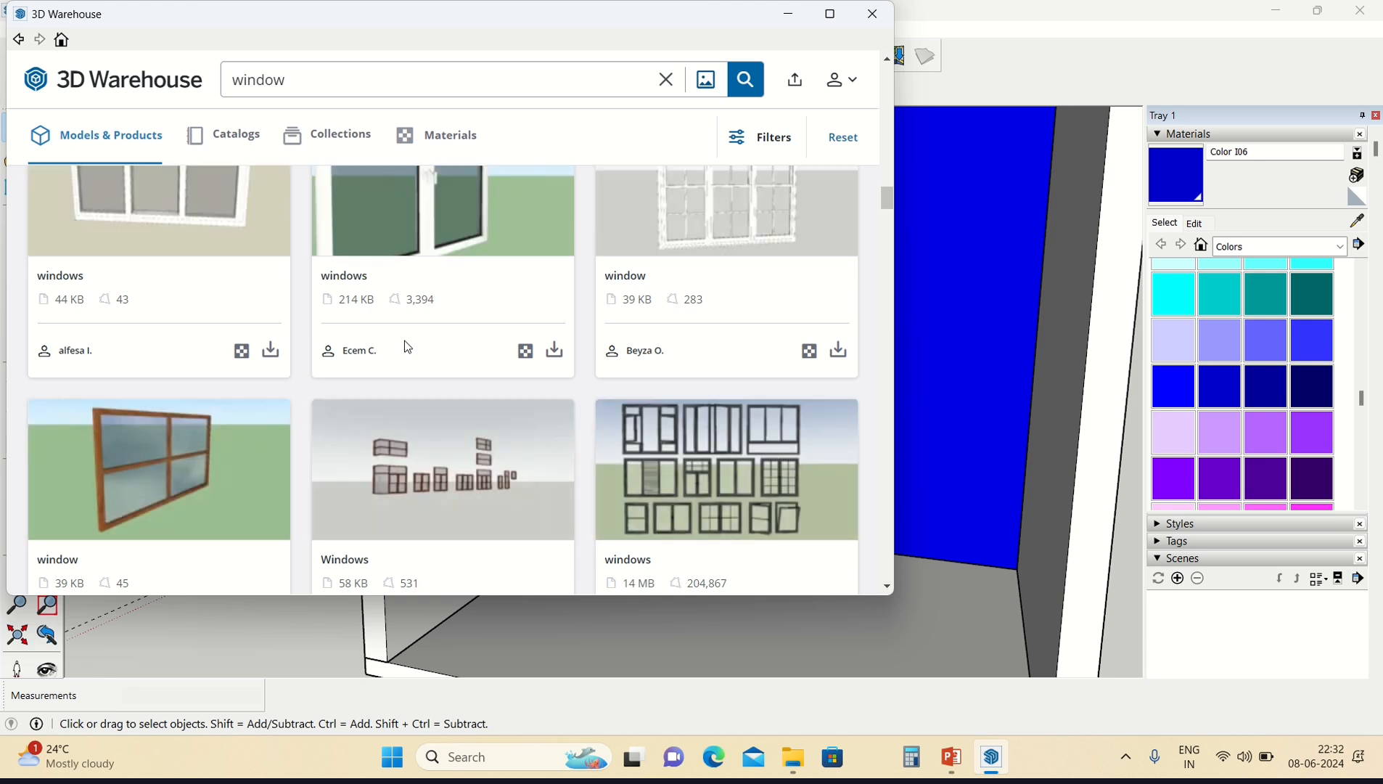
pyautogui.scroll(10, 407, 348)
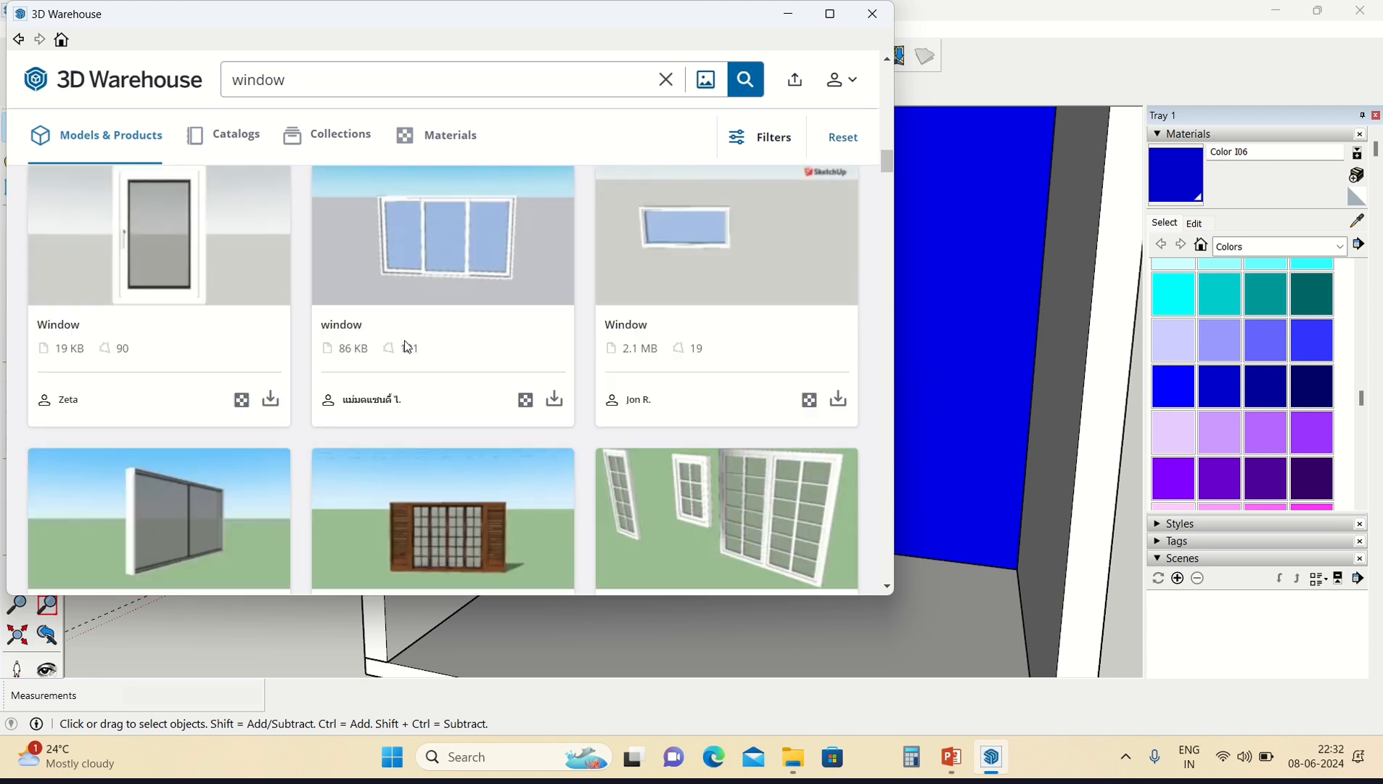
pyautogui.scroll(8, 407, 347)
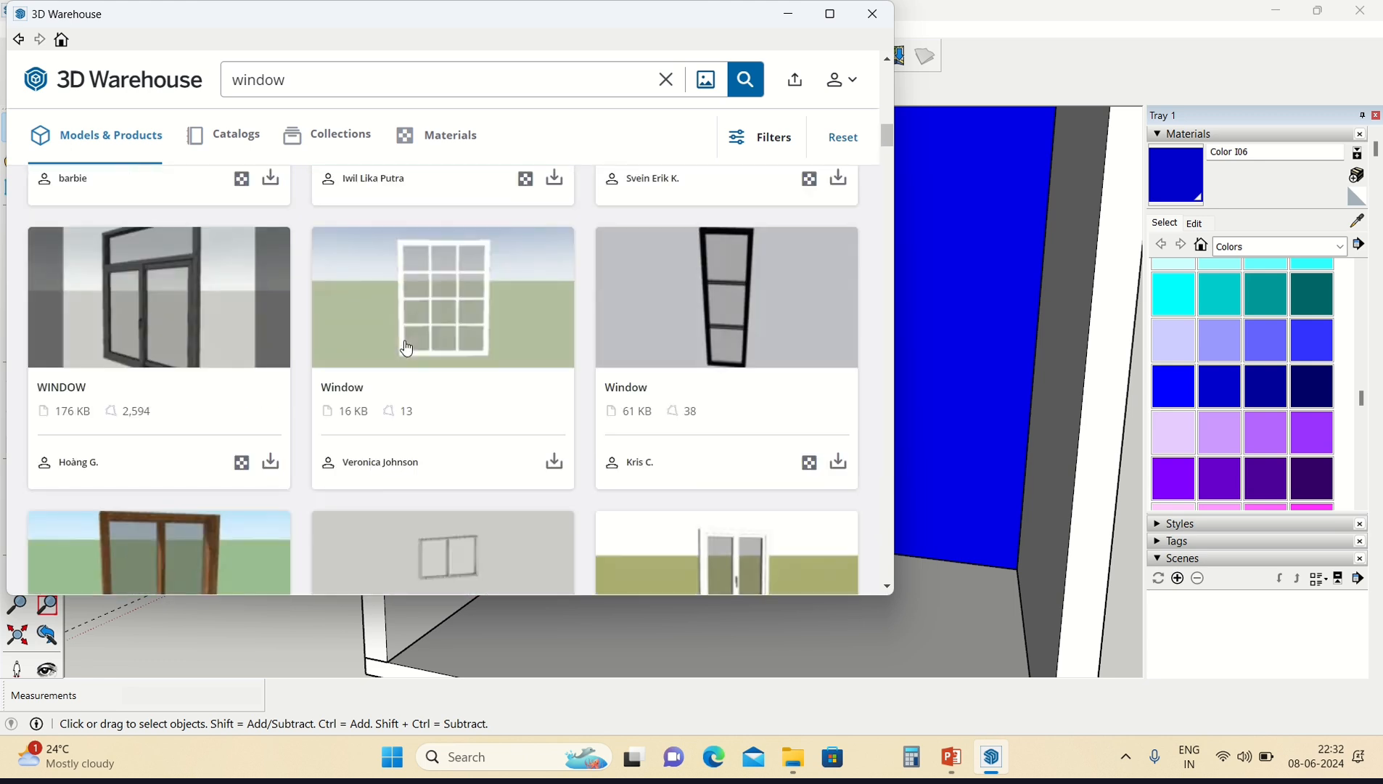
pyautogui.scroll(12, 407, 349)
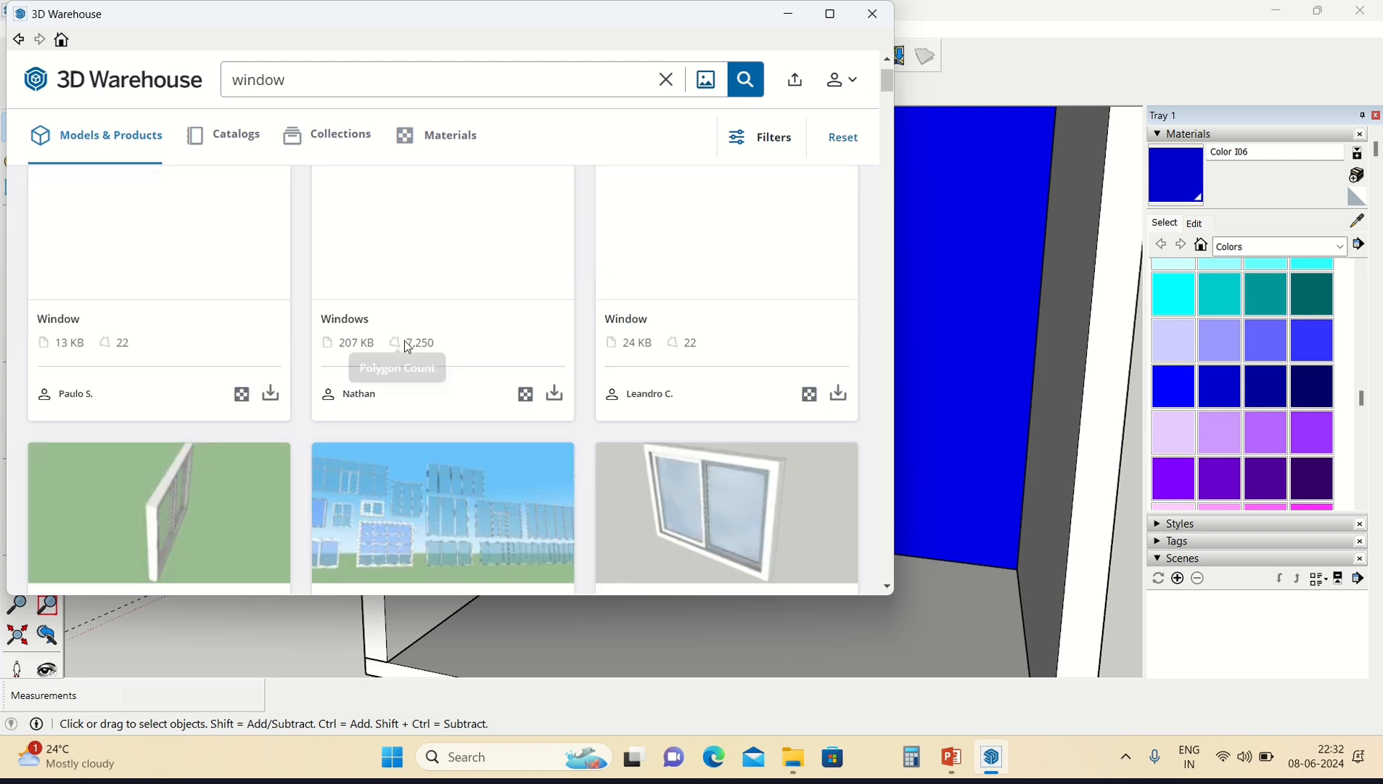
pyautogui.scroll(3, 408, 347)
pyautogui.scroll(-5, 407, 348)
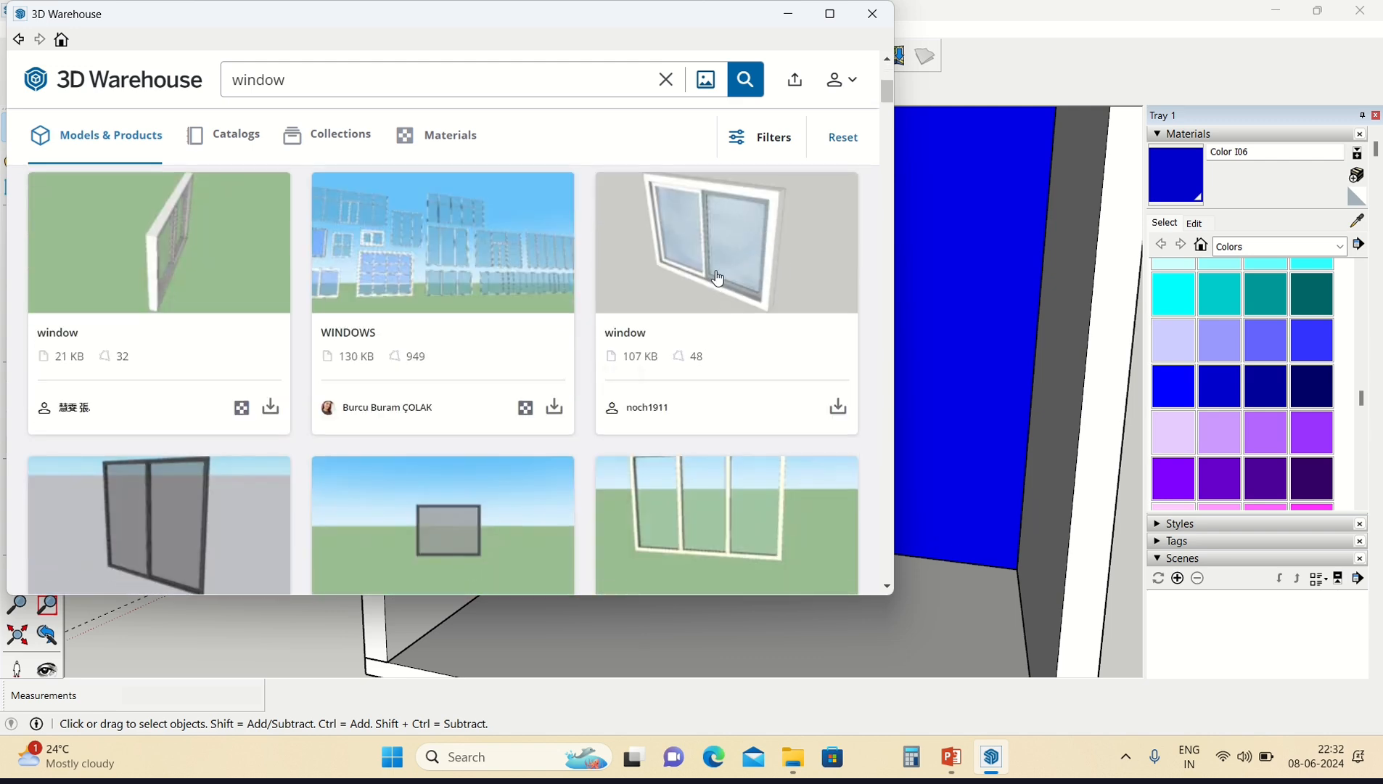
pyautogui.scroll(3, 680, 318)
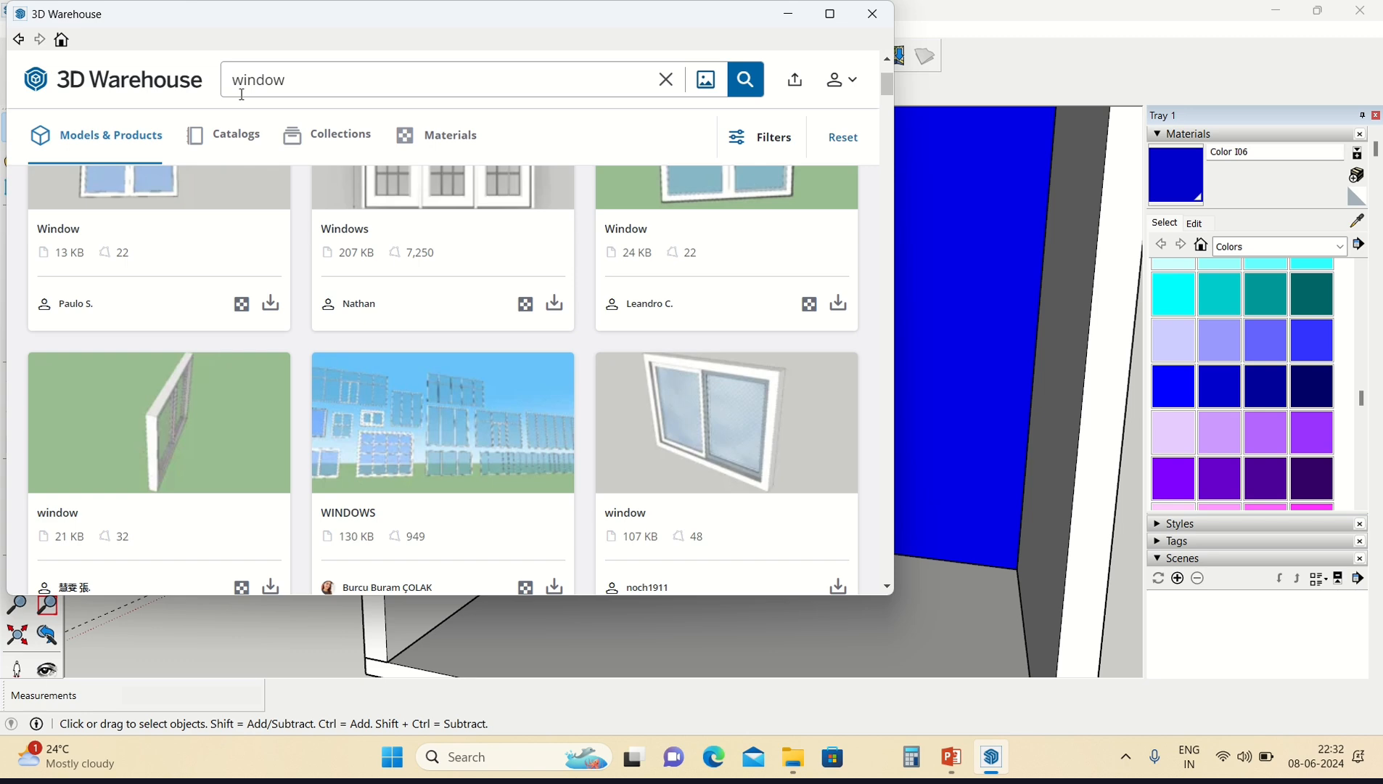
pyautogui.scroll(-6, 359, 420)
pyautogui.scroll(-4, 229, 369)
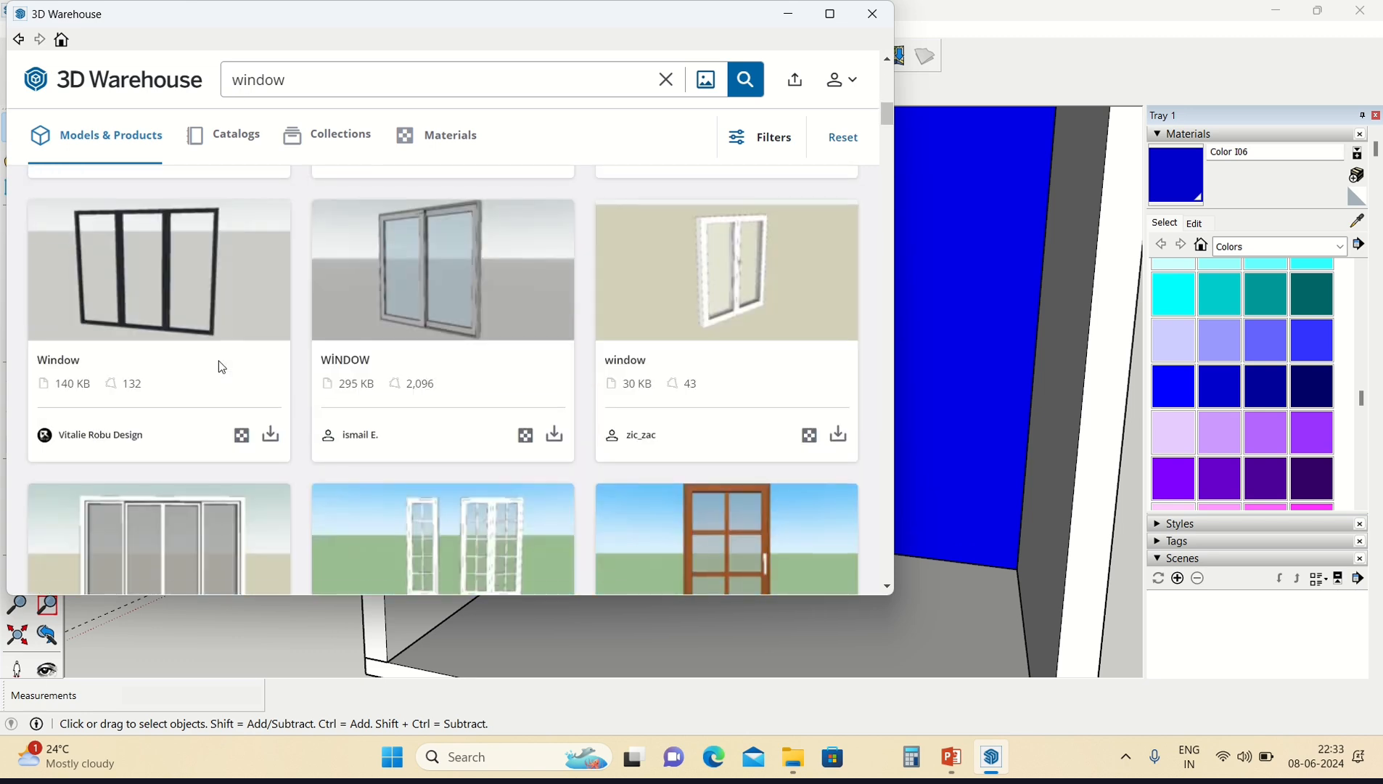
pyautogui.scroll(-4, 221, 367)
pyautogui.scroll(4, 221, 366)
# Step: Download the white two-pane window with a central handle directly into the model and place it inside the box beside the side panel
pyautogui.click(718, 296)
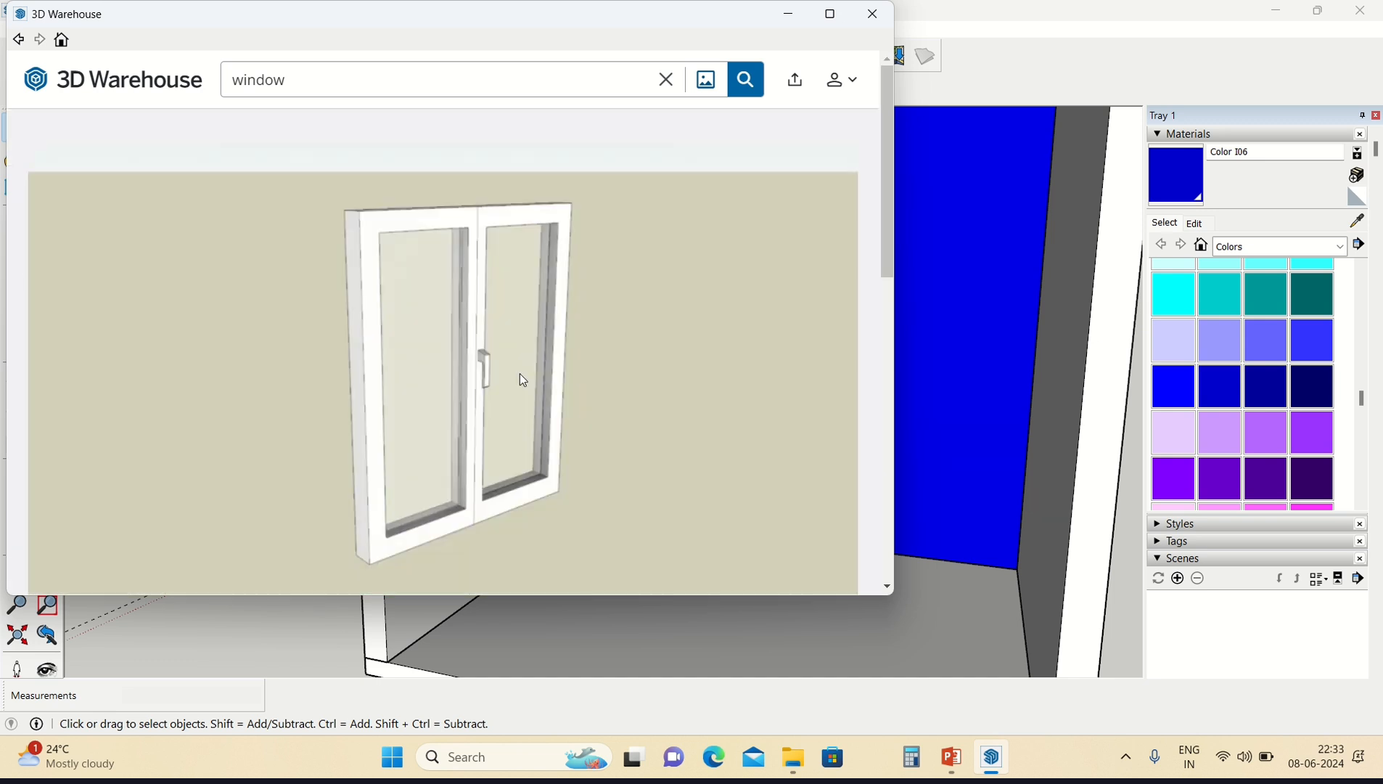
pyautogui.scroll(-3, 489, 245)
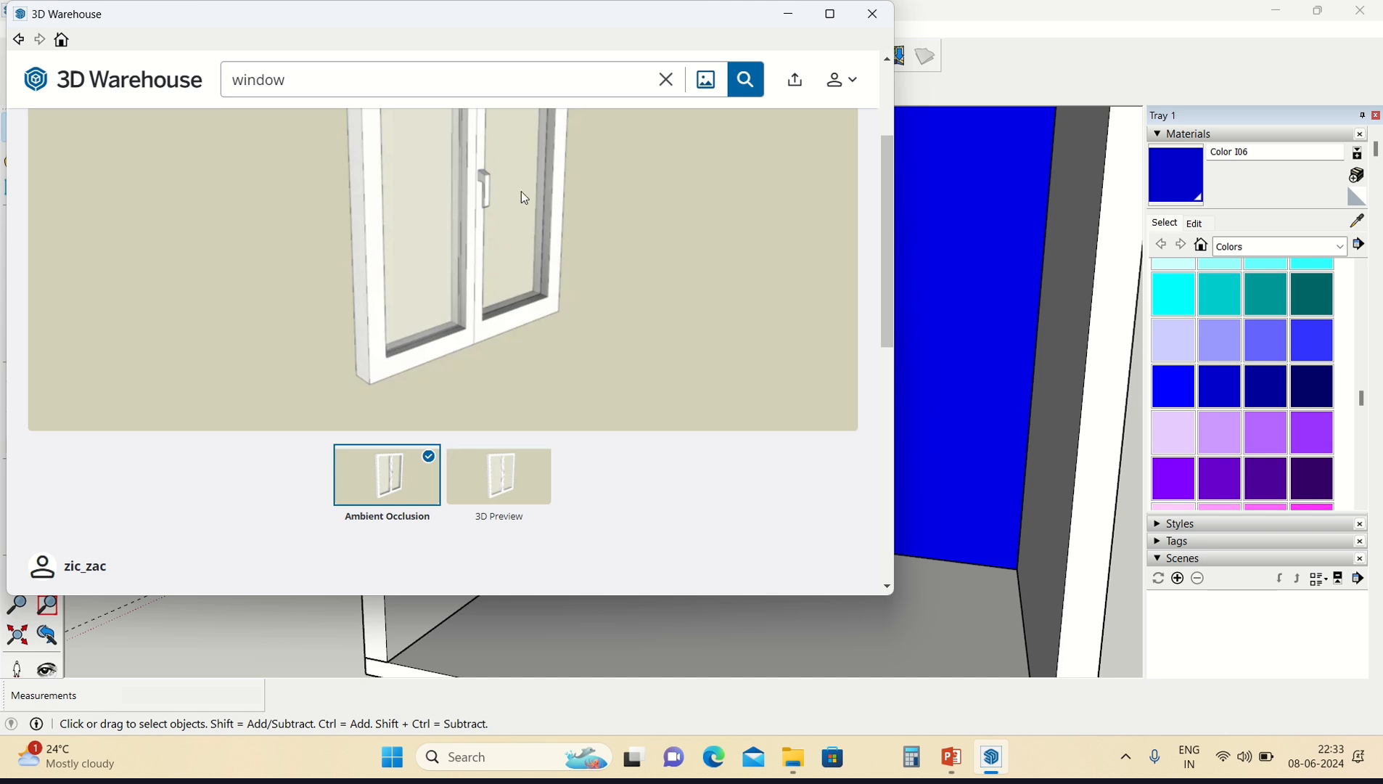
pyautogui.scroll(-1, 543, 321)
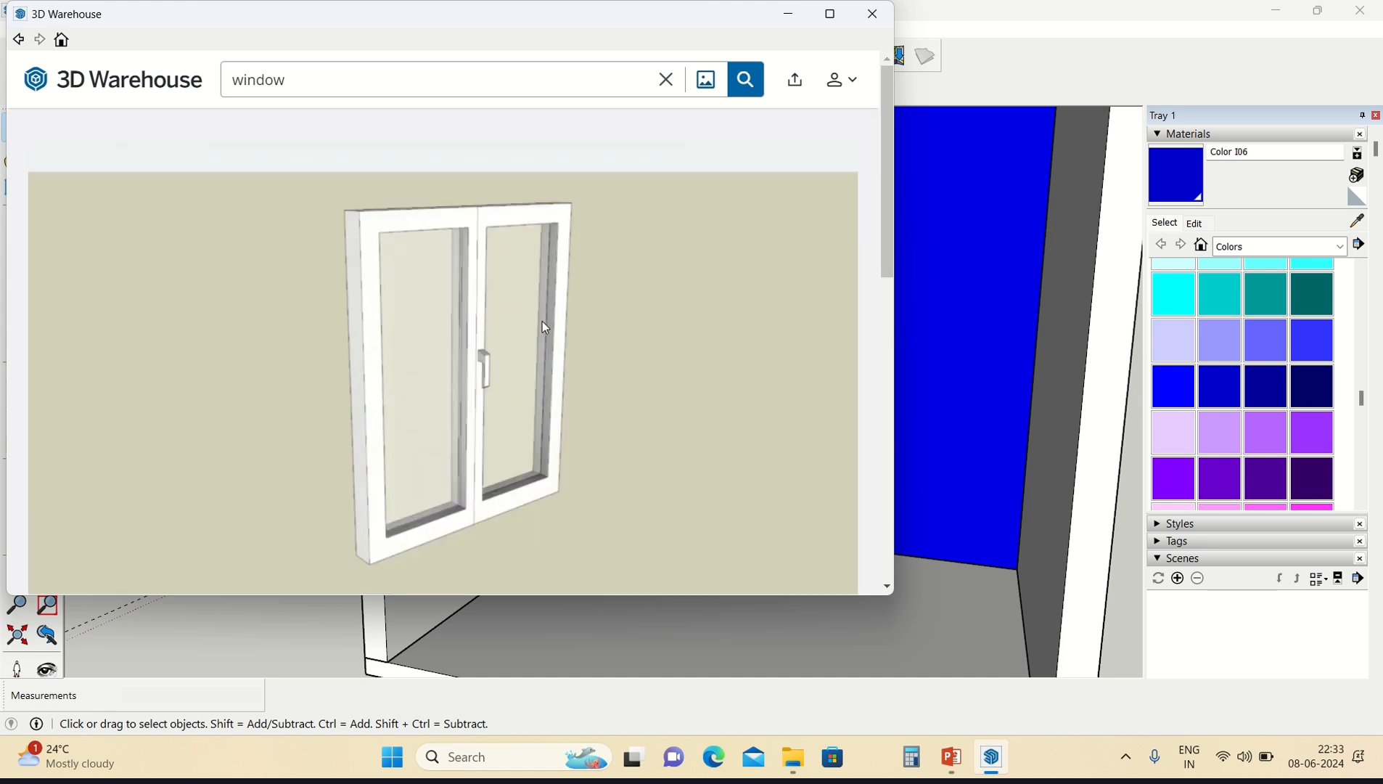
pyautogui.scroll(-3, 546, 328)
pyautogui.click(714, 299)
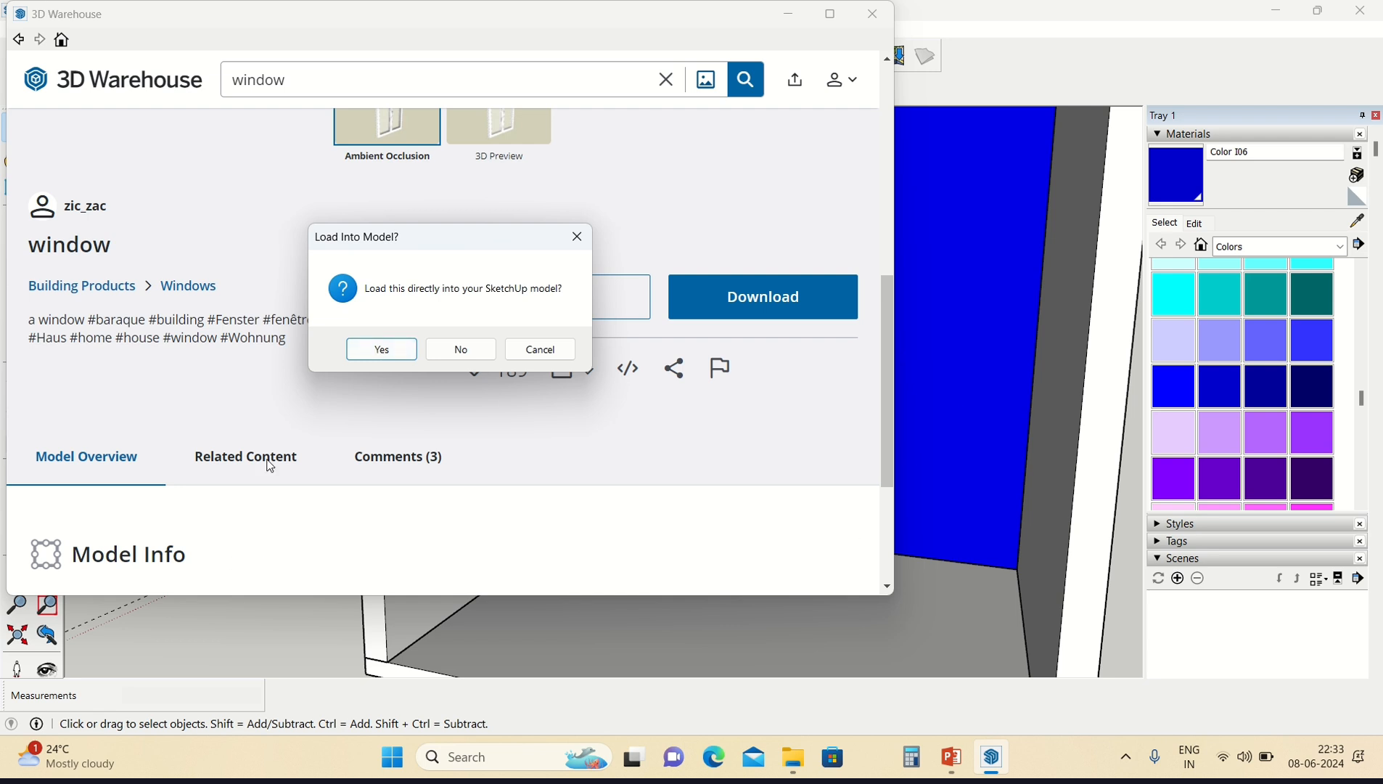
pyautogui.click(358, 355)
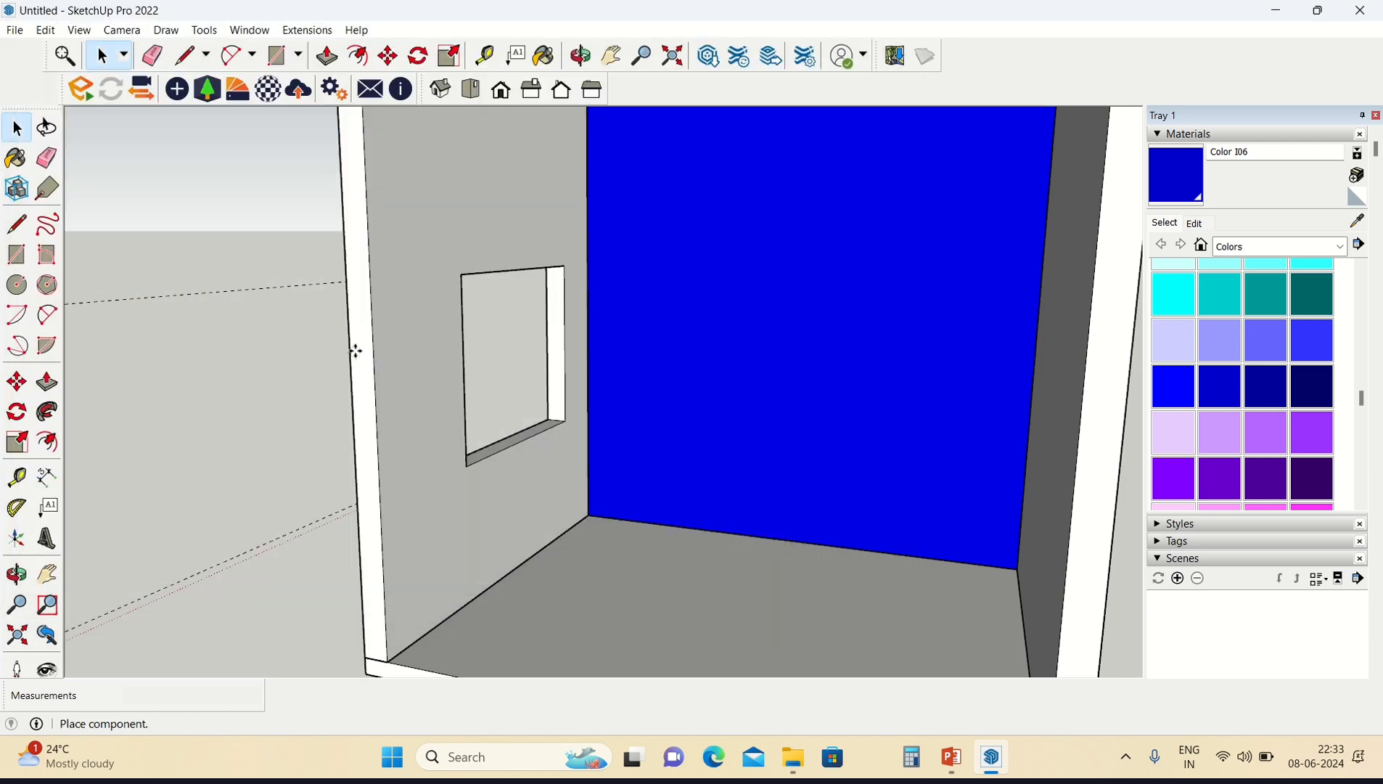
pyautogui.scroll(-2, 407, 399)
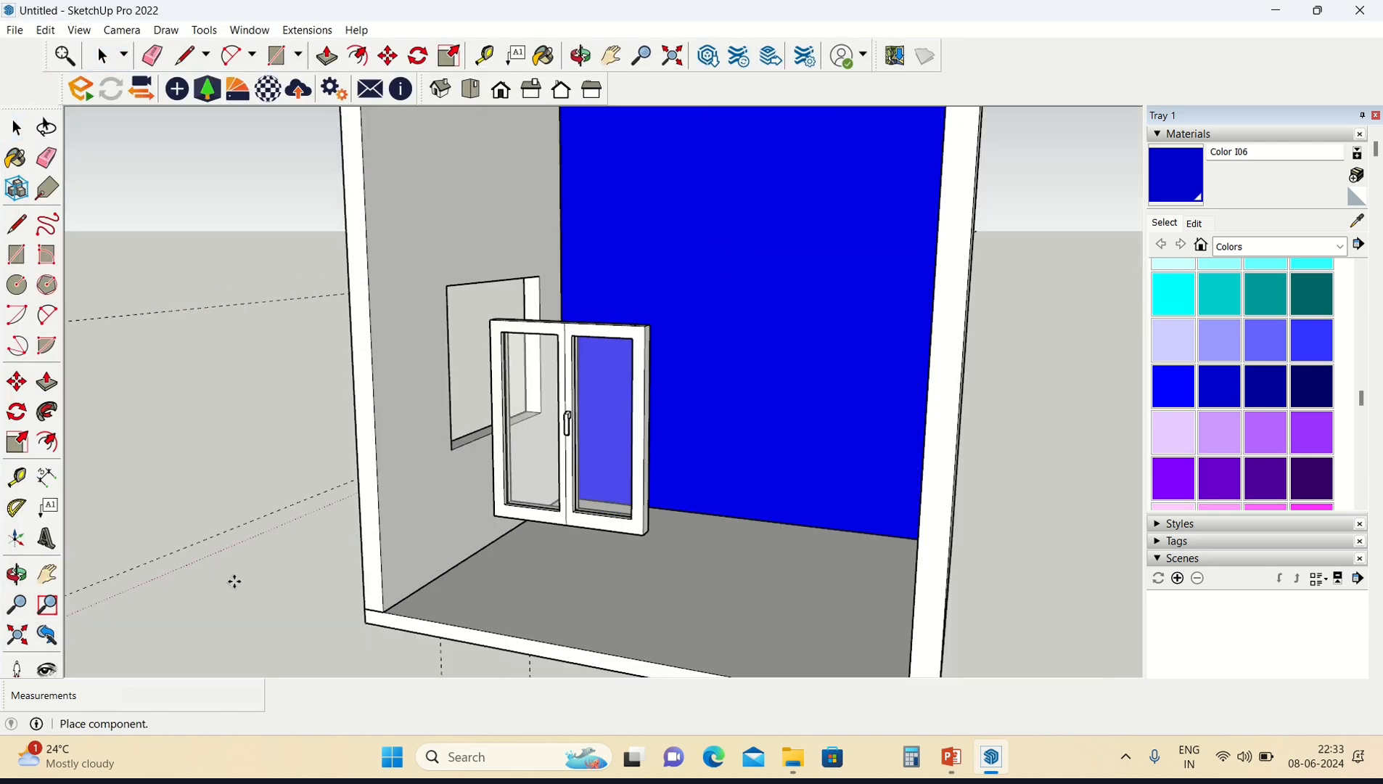
pyautogui.click(495, 577)
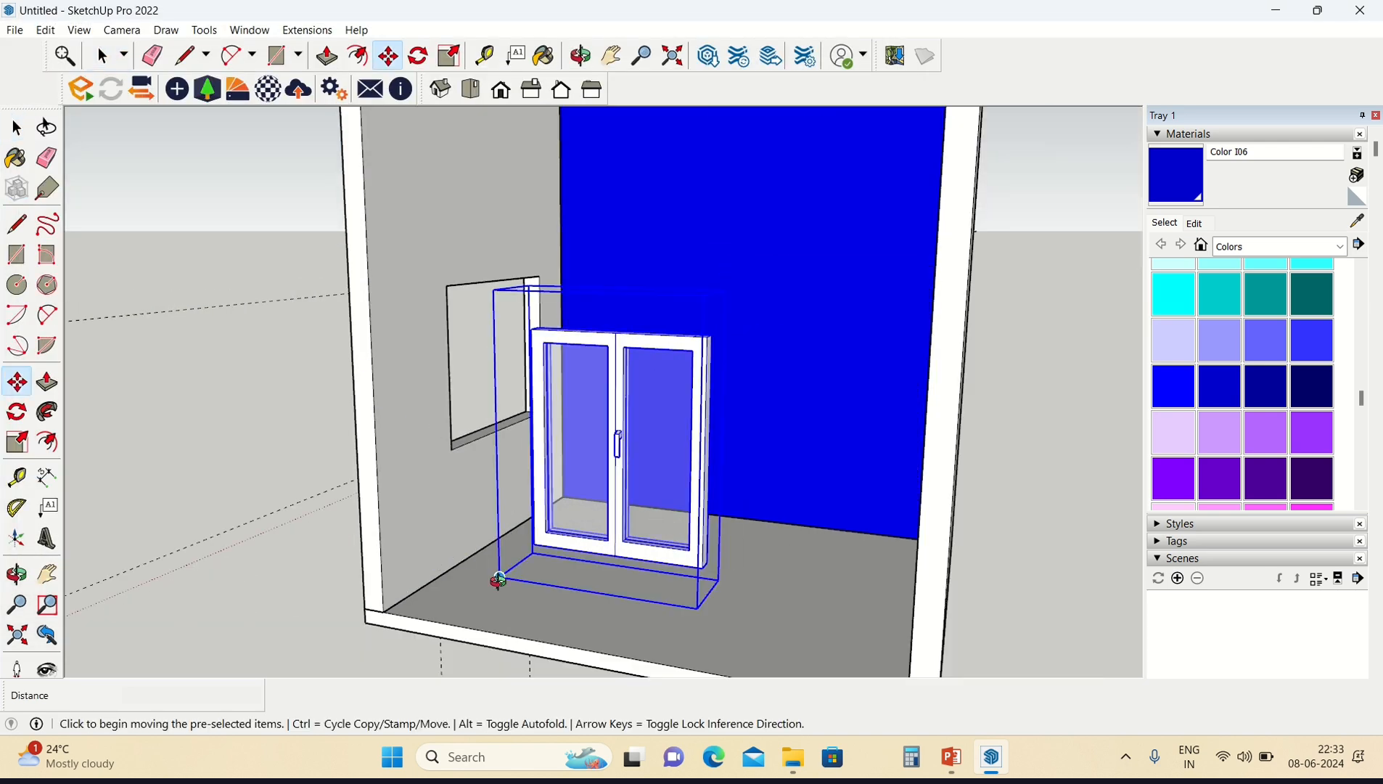
# Step: Move the window component by its frame's lower corner onto the sill edge of the side panel's opening
pyautogui.scroll(4, 551, 558)
pyautogui.scroll(-1, 609, 570)
pyautogui.scroll(-2, 618, 543)
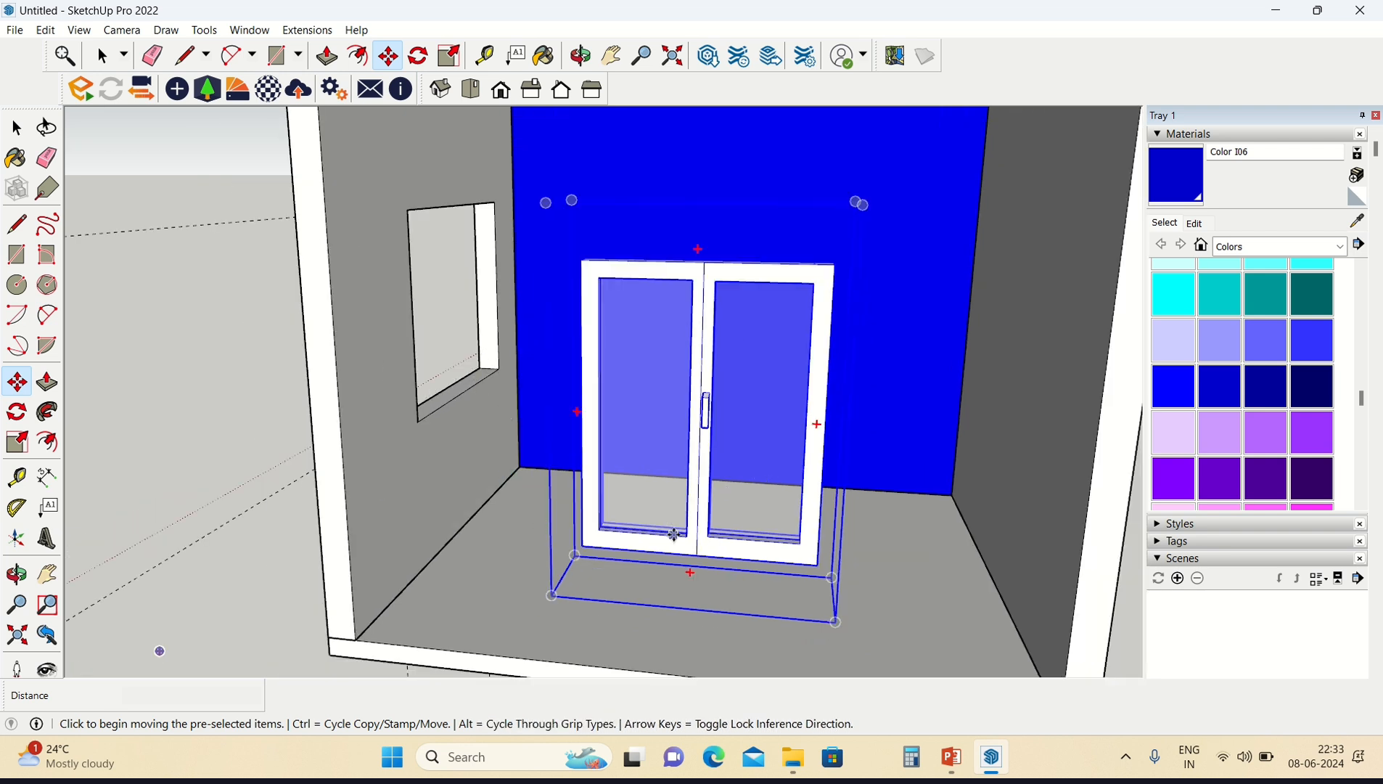
pyautogui.scroll(1, 653, 548)
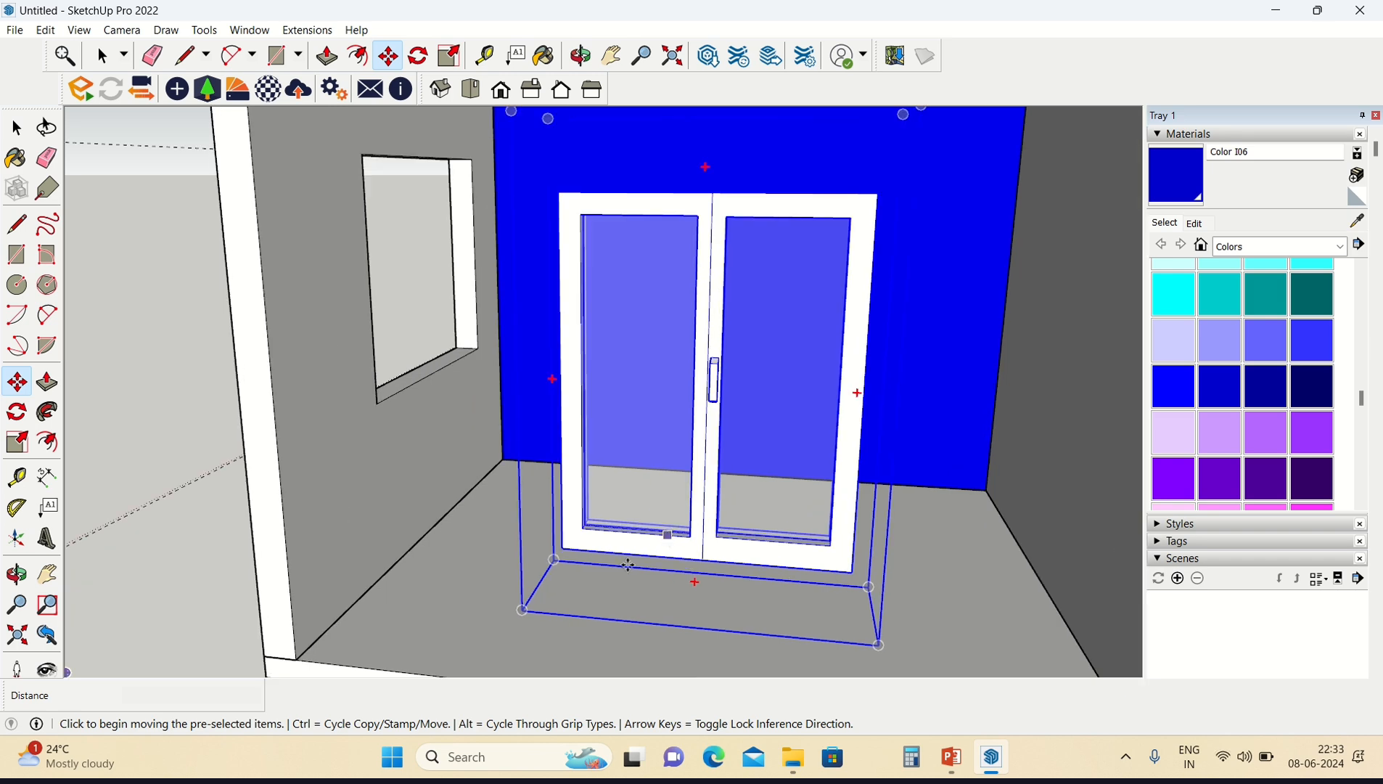
pyautogui.scroll(2, 584, 557)
pyautogui.scroll(-3, 584, 557)
pyautogui.moveTo(579, 556); pyautogui.dragTo(563, 563, button='middle')
pyautogui.scroll(4, 563, 566)
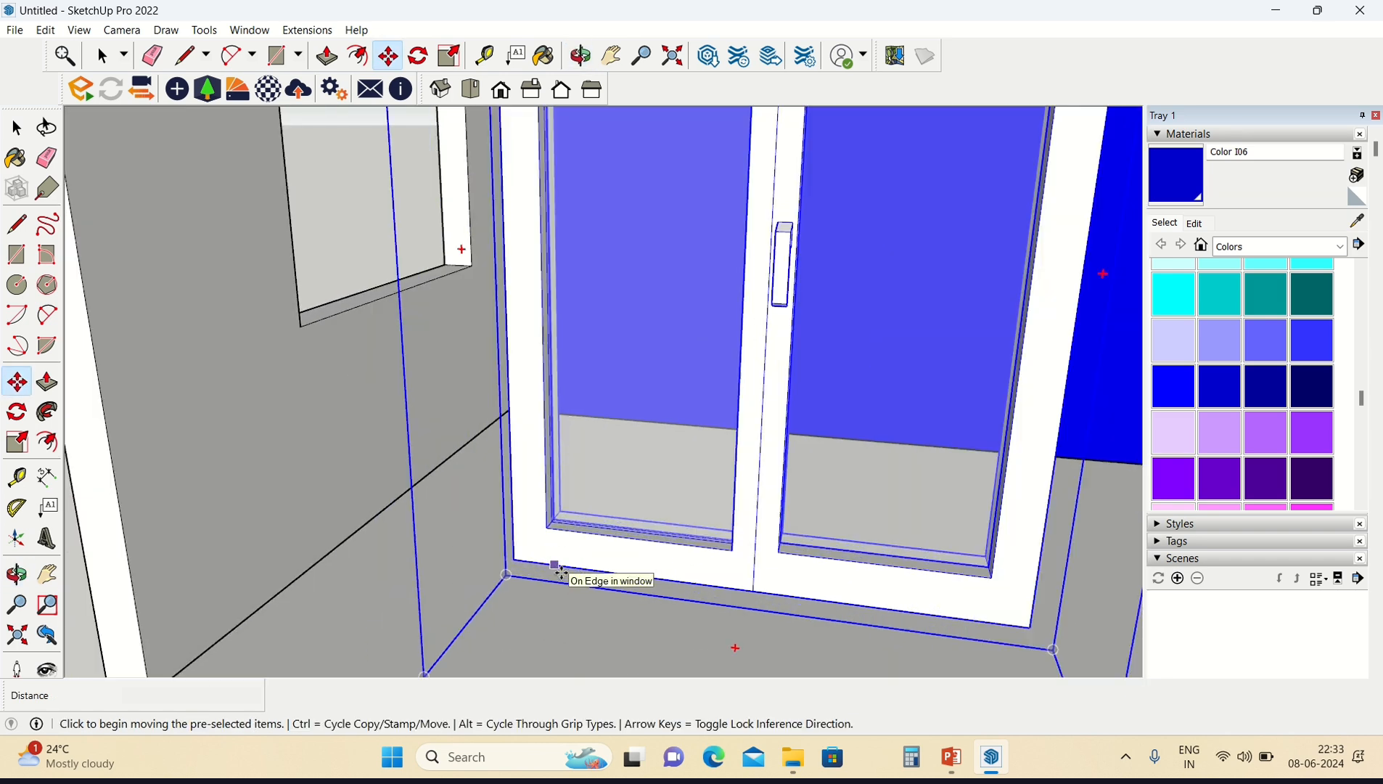
pyautogui.click(515, 559)
pyautogui.moveTo(555, 468); pyautogui.dragTo(579, 539, button='middle')
pyautogui.scroll(2, 436, 314)
pyautogui.scroll(2, 408, 313)
pyautogui.moveTo(407, 315); pyautogui.dragTo(284, 328, button='middle')
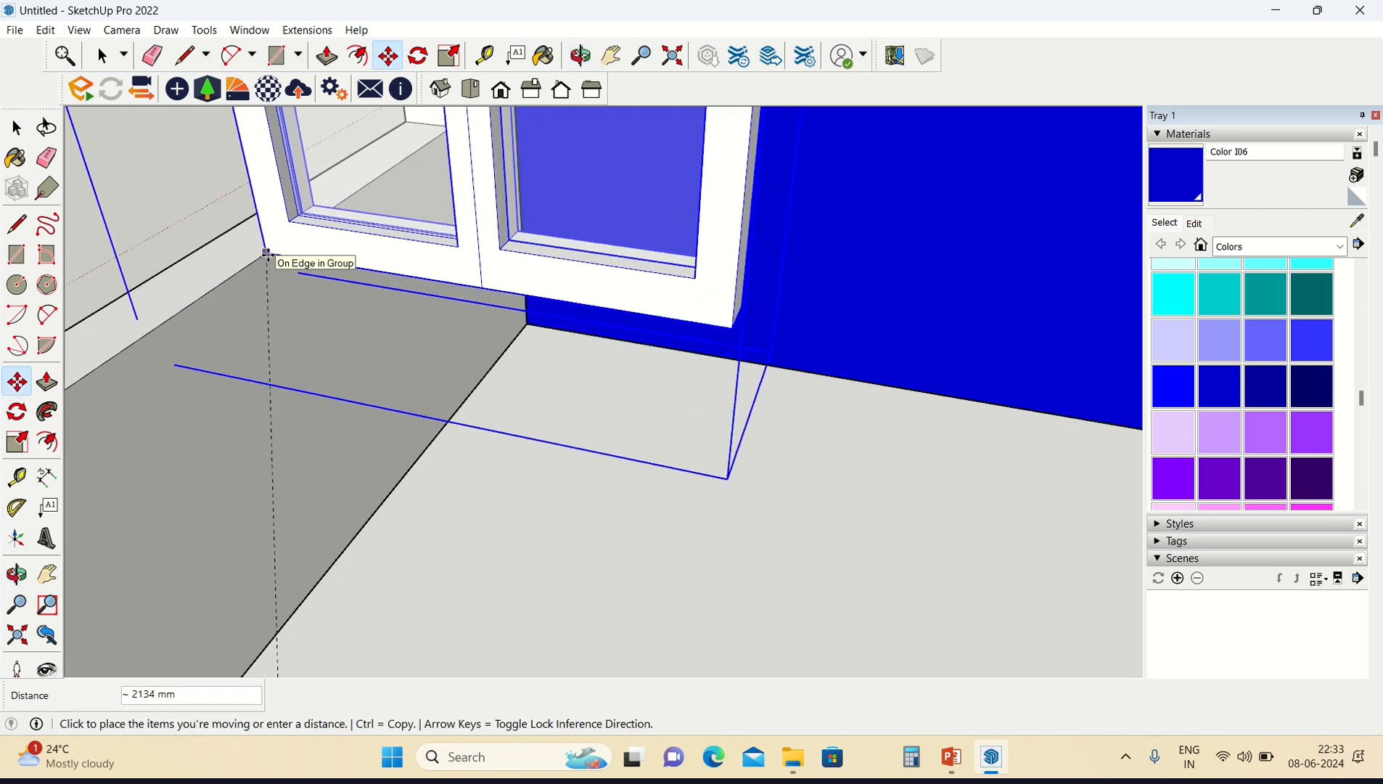
pyautogui.click(267, 254)
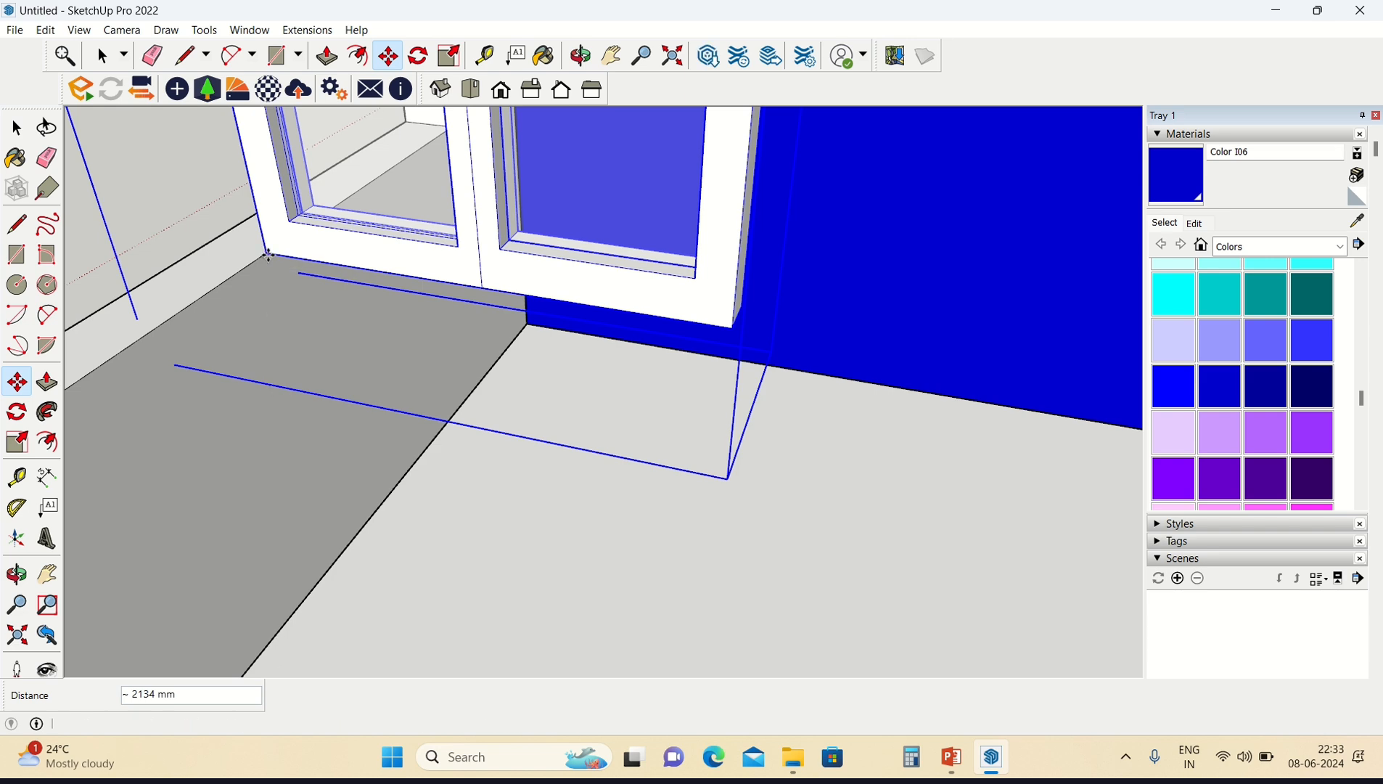
# Step: Rotate the window component 90 degrees about the vertical axis so it runs parallel to the side panel
pyautogui.scroll(-3, 570, 385)
pyautogui.moveTo(570, 385); pyautogui.dragTo(561, 394, button='middle')
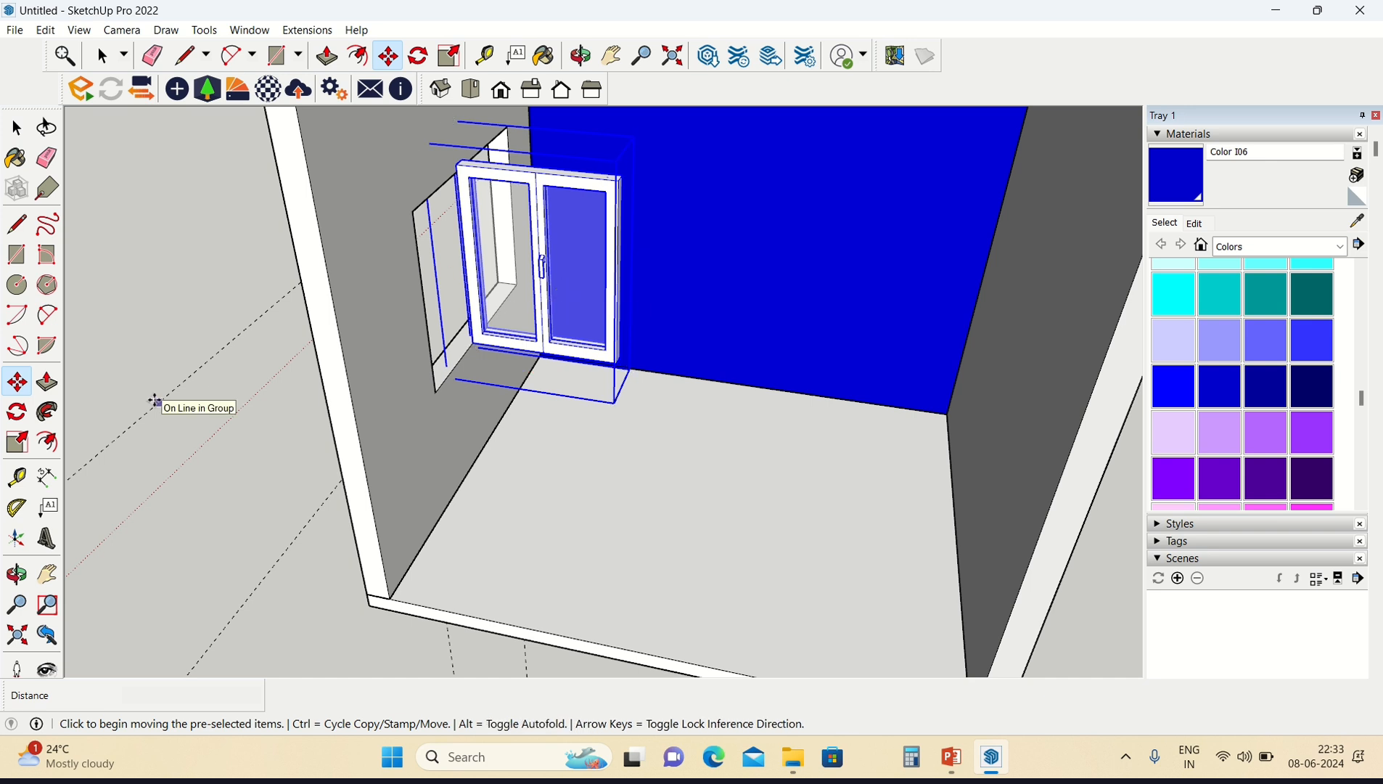
pyautogui.click(16, 412)
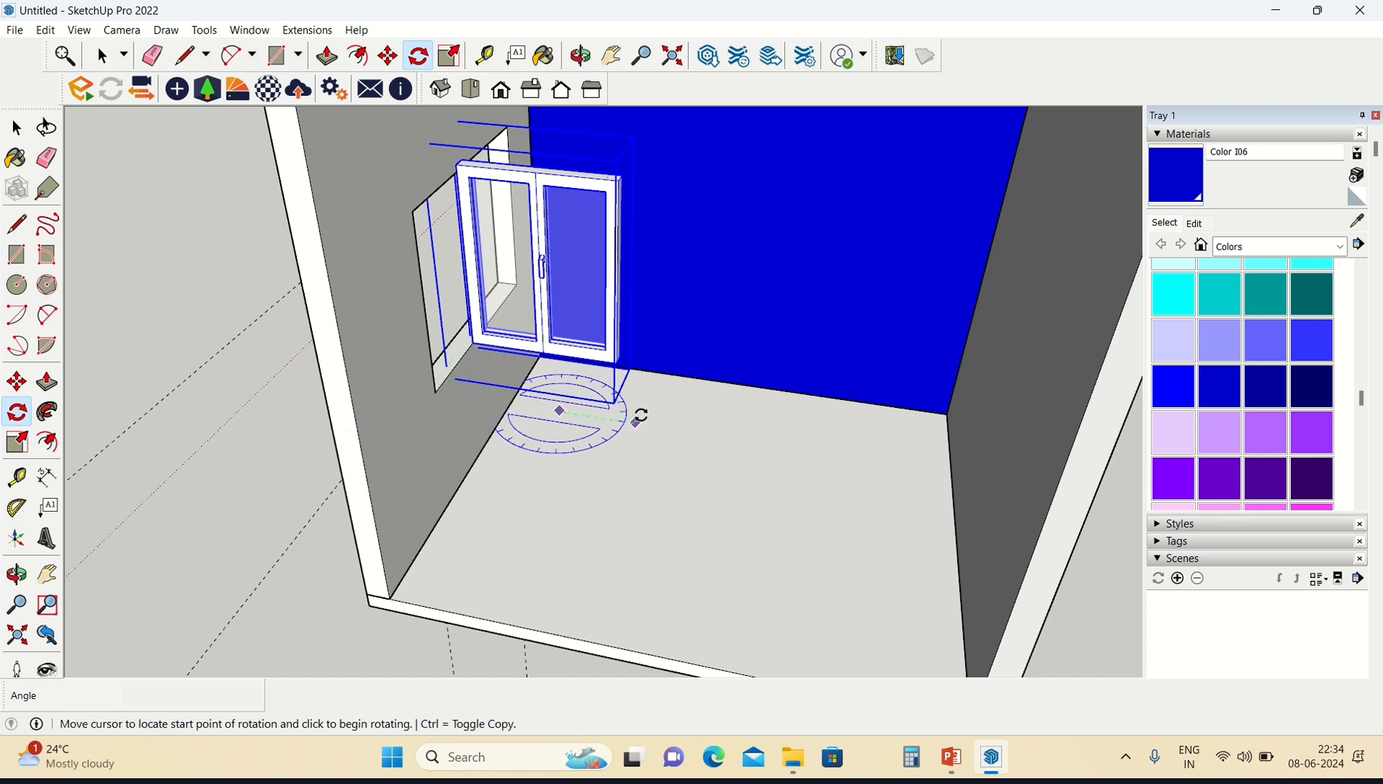
pyautogui.click(658, 414)
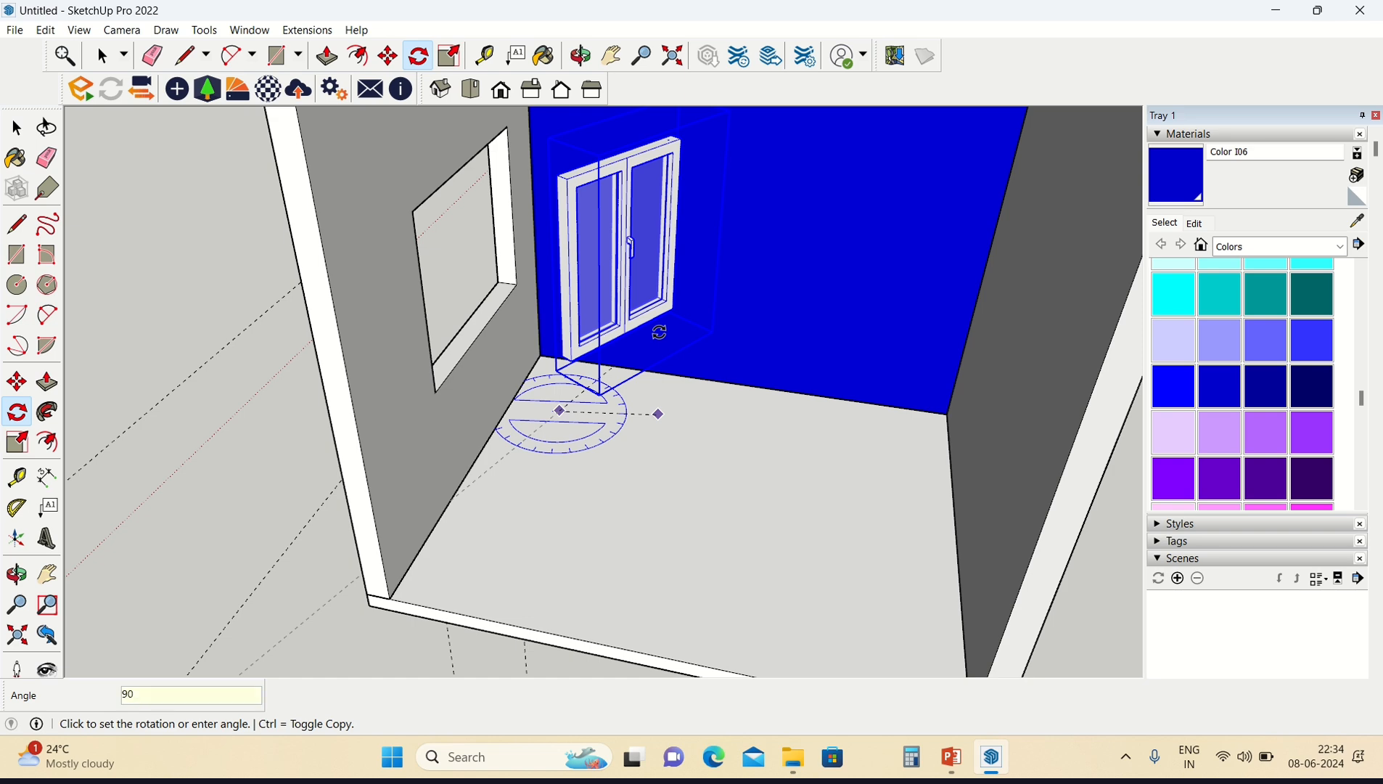
pyautogui.click(659, 332)
# Step: Move the window component by its frame's lower corner onto the lower corner of the side panel's opening
pyautogui.moveTo(659, 333); pyautogui.dragTo(617, 305, button='middle')
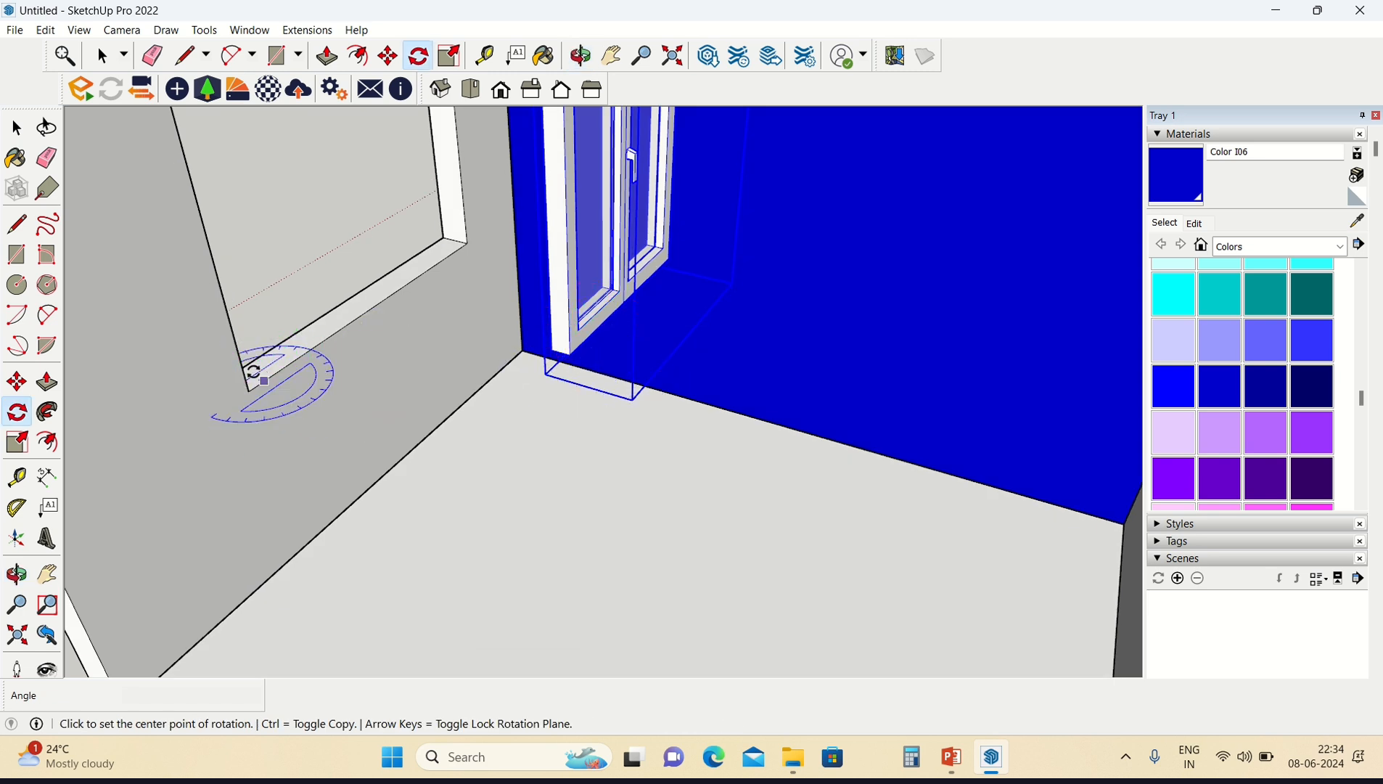
pyautogui.click(17, 382)
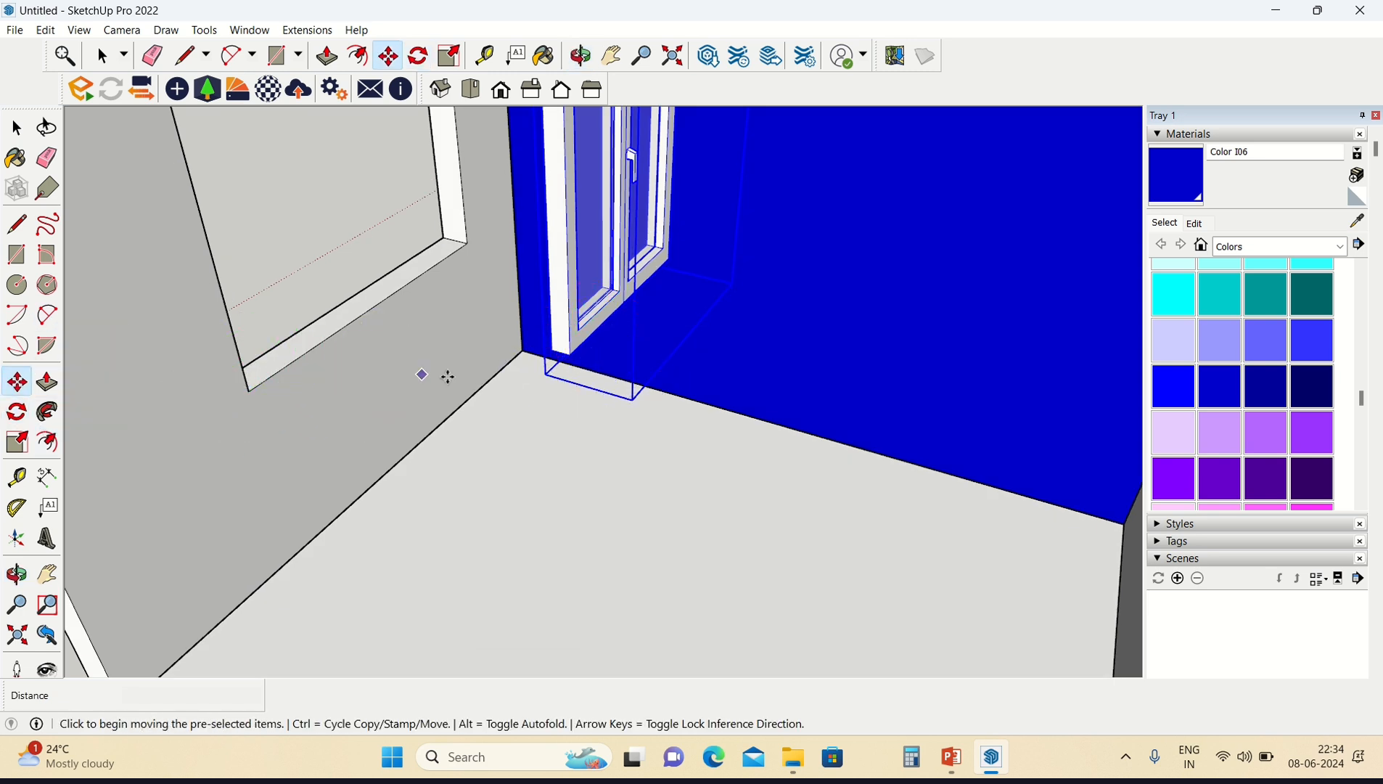
pyautogui.click(570, 354)
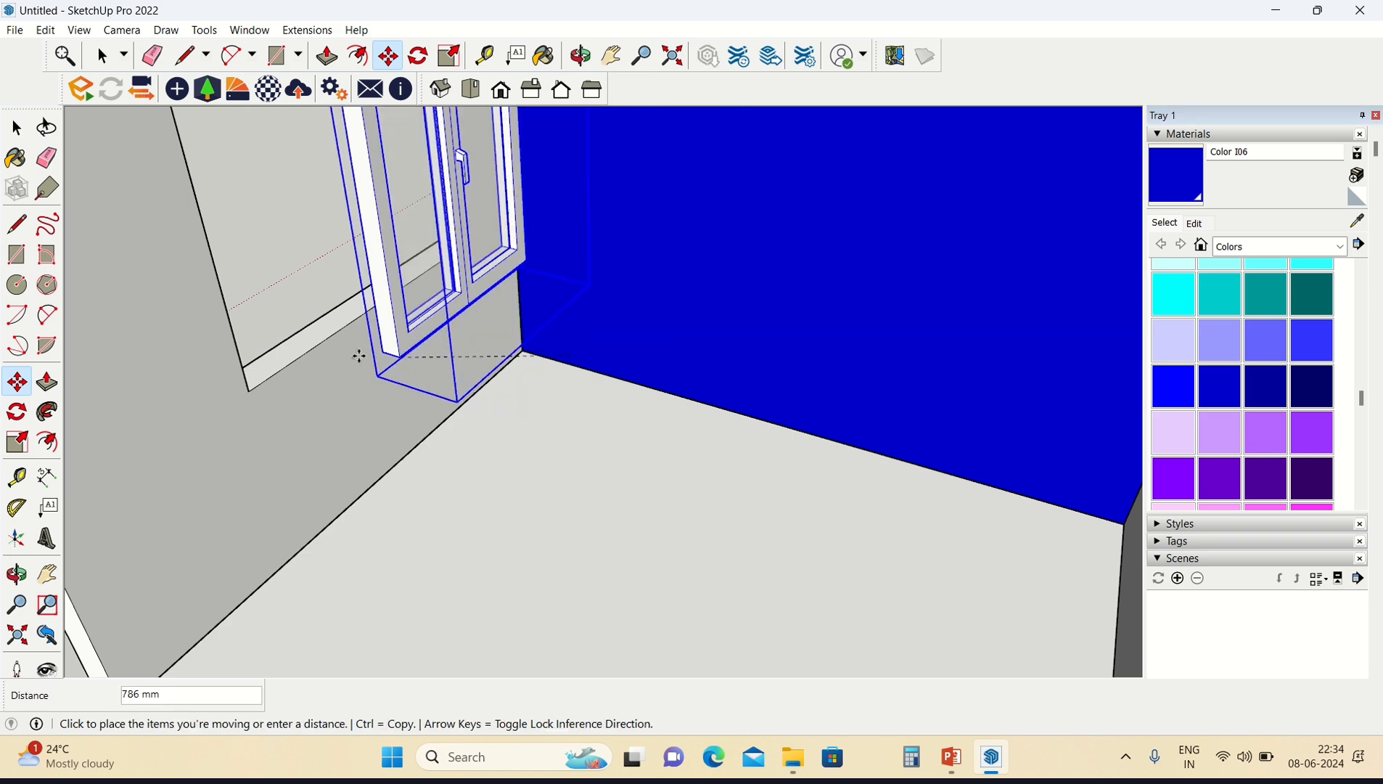
pyautogui.click(259, 383)
# Step: Stretch the window component along the green axis to the far vertical edge of the side panel's opening
pyautogui.scroll(-6, 259, 383)
pyautogui.moveTo(435, 363); pyautogui.dragTo(714, 379, button='middle')
pyautogui.press('m')
pyautogui.scroll(4, 605, 490)
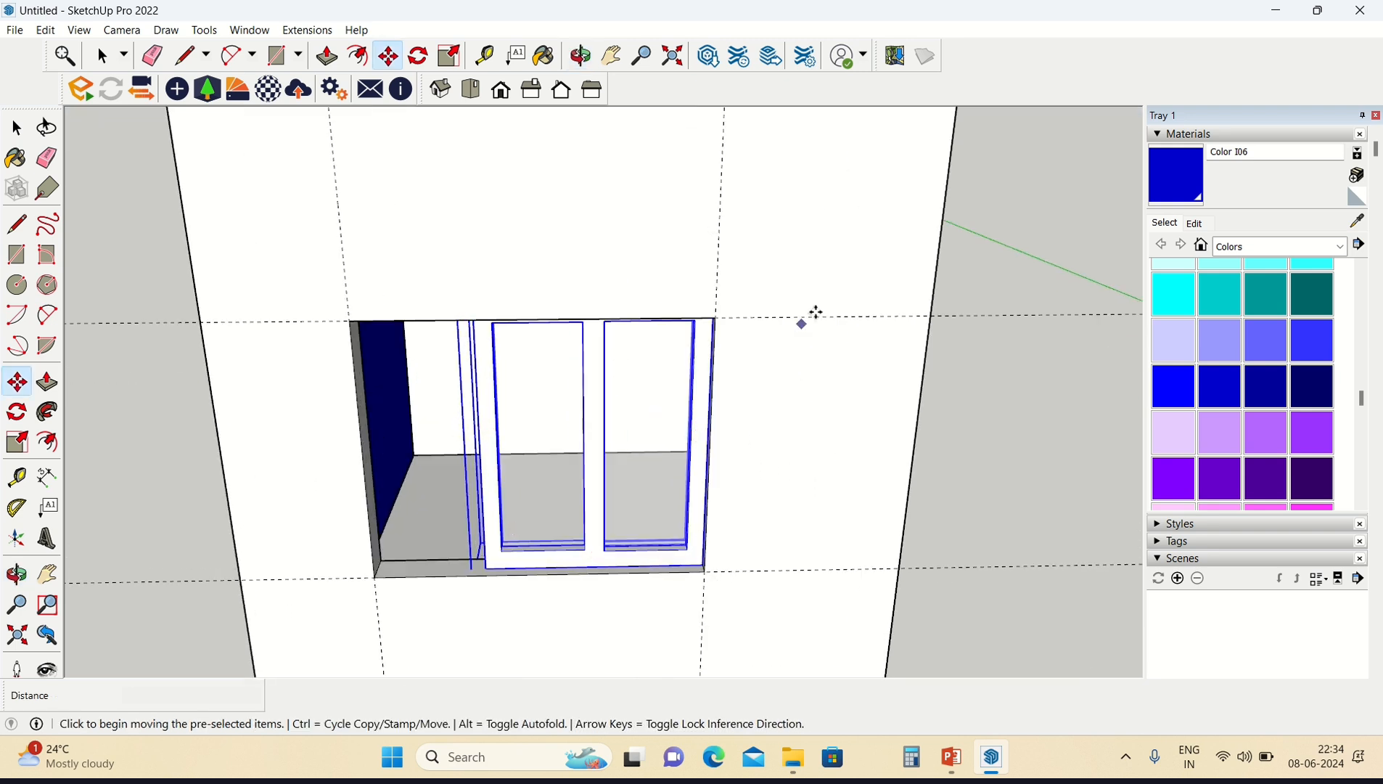
pyautogui.moveTo(531, 441); pyautogui.dragTo(592, 493, button='middle')
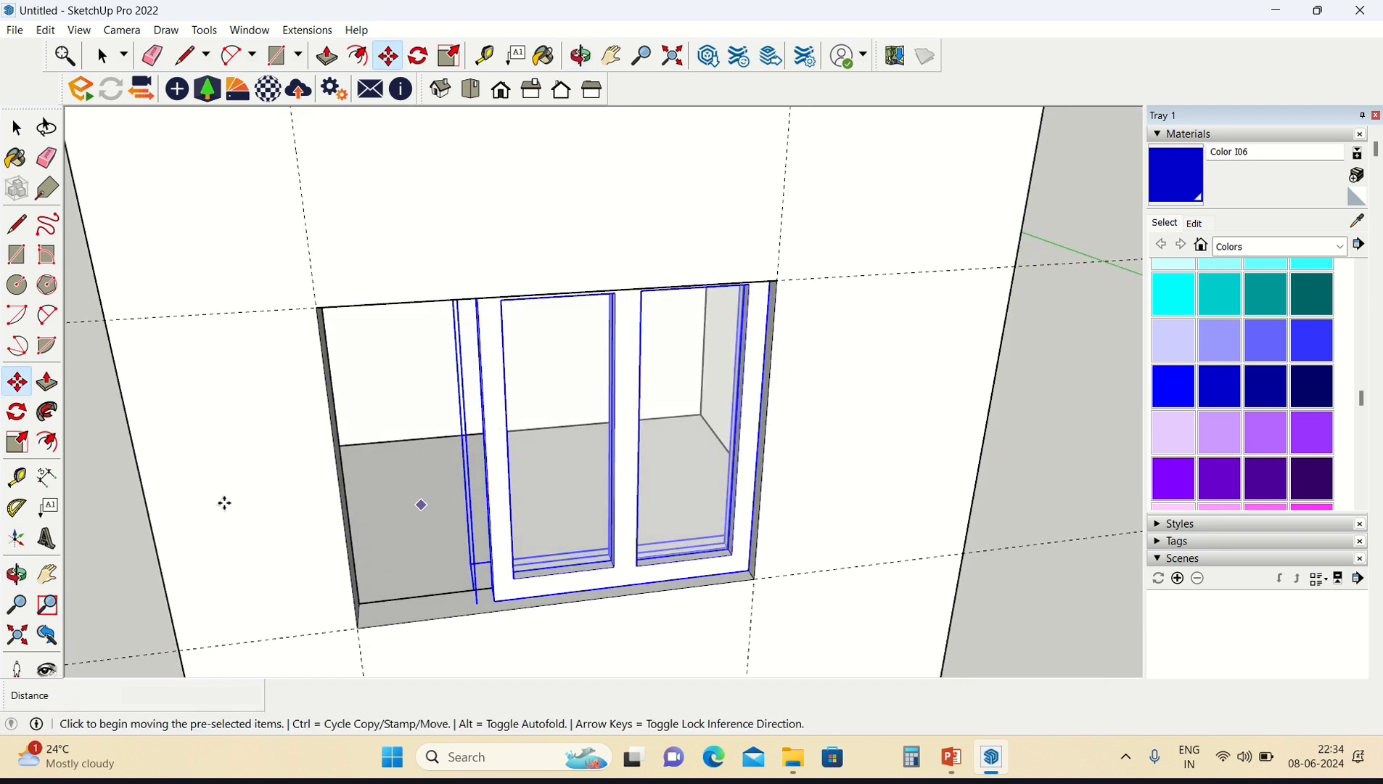
pyautogui.click(48, 385)
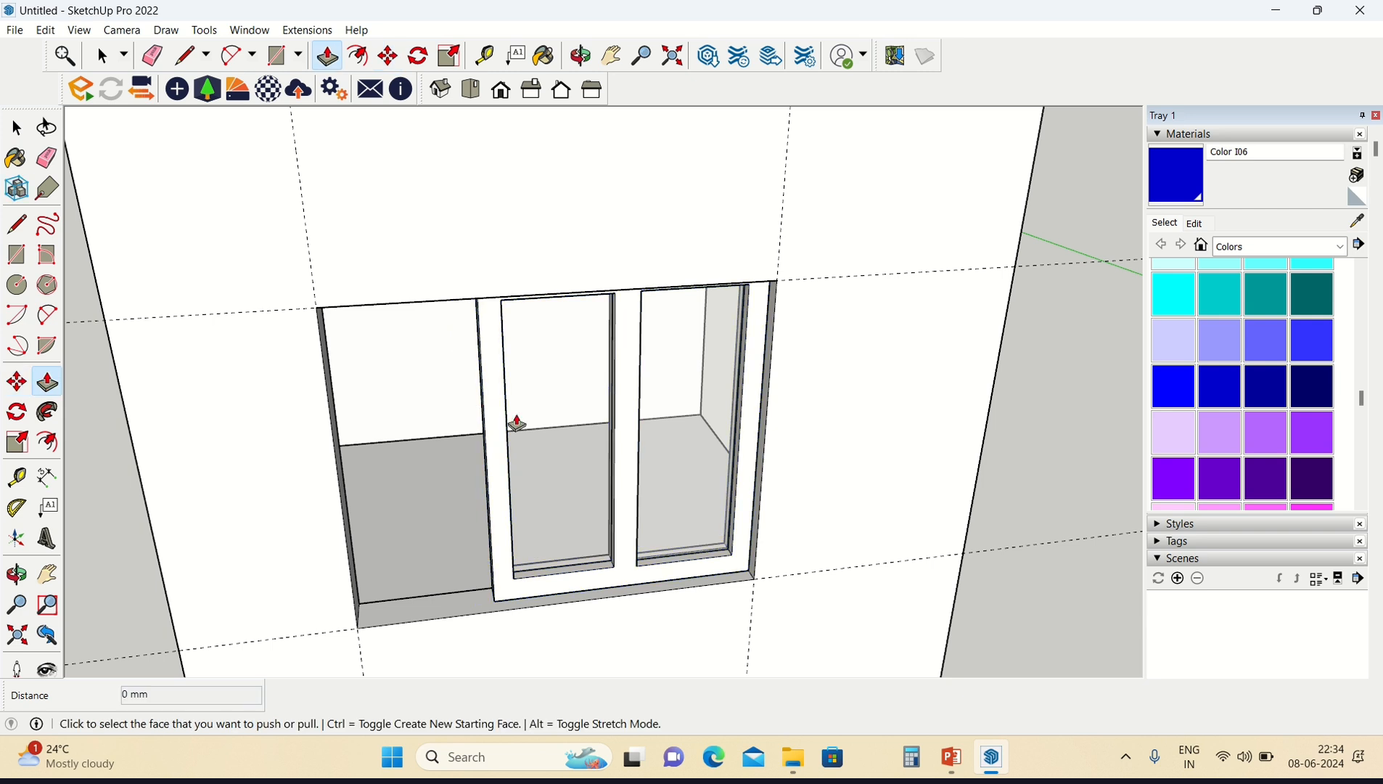
pyautogui.press('space')
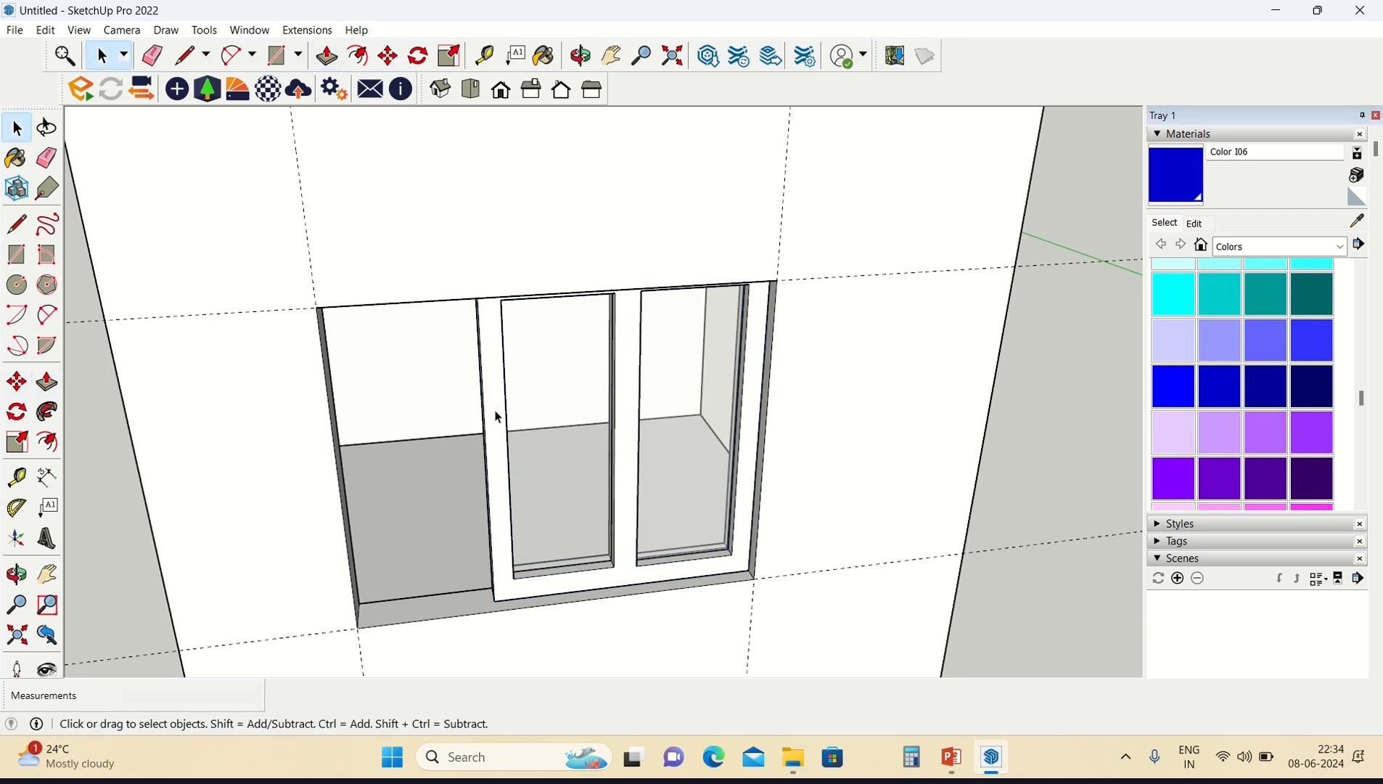
pyautogui.click(496, 406)
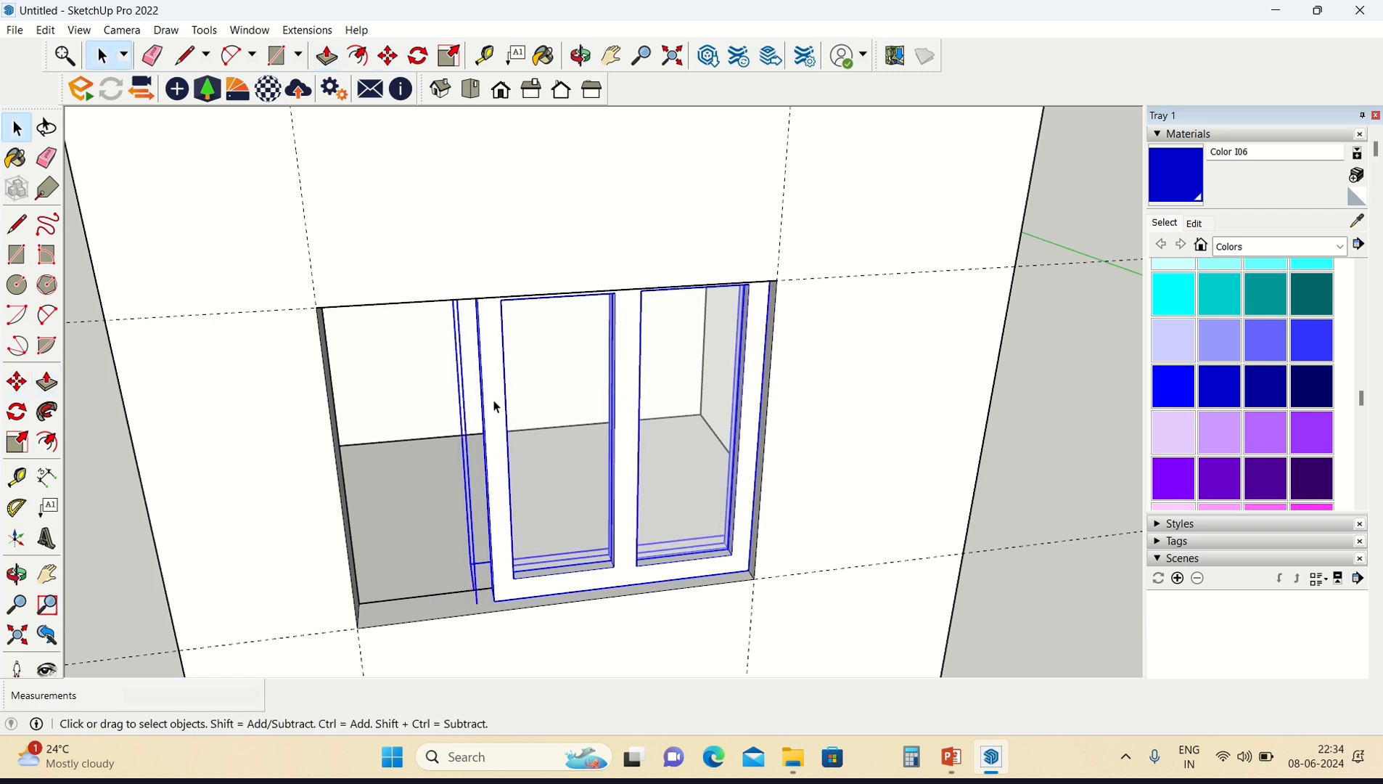
pyautogui.click(16, 443)
pyautogui.moveTo(256, 499); pyautogui.dragTo(493, 456, button='middle')
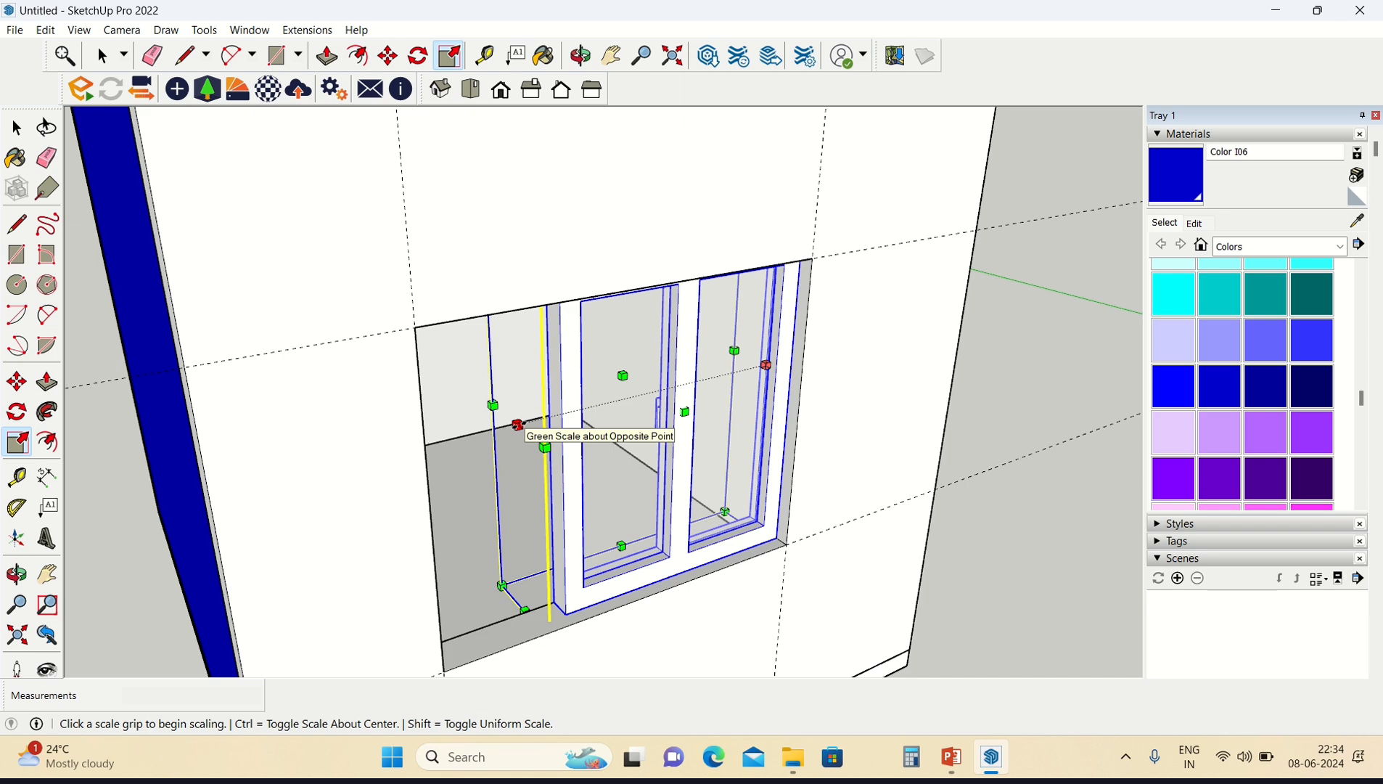
pyautogui.click(517, 424)
pyautogui.moveTo(518, 421); pyautogui.dragTo(324, 429, button='middle')
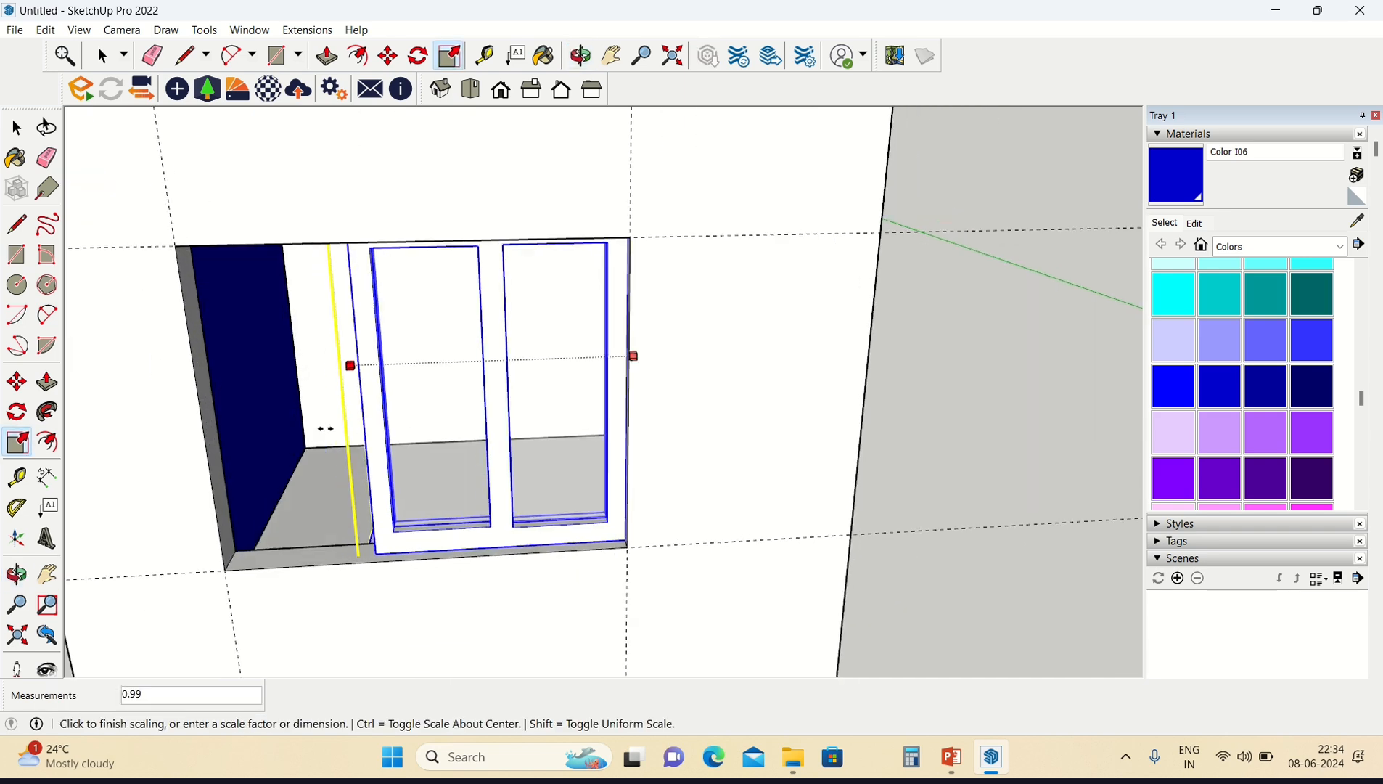
pyautogui.click(201, 419)
# Step: Try to stretch the window component further along the green axis by a factor of 1.06
pyautogui.moveTo(247, 439)
pyautogui.mouseDown(button='middle')
pyautogui.moveTo(515, 399)
pyautogui.moveTo(349, 420)
pyautogui.moveTo(404, 436)
pyautogui.moveTo(203, 402)
pyautogui.moveTo(302, 428)
pyautogui.moveTo(238, 428)
pyautogui.mouseUp(button='middle')
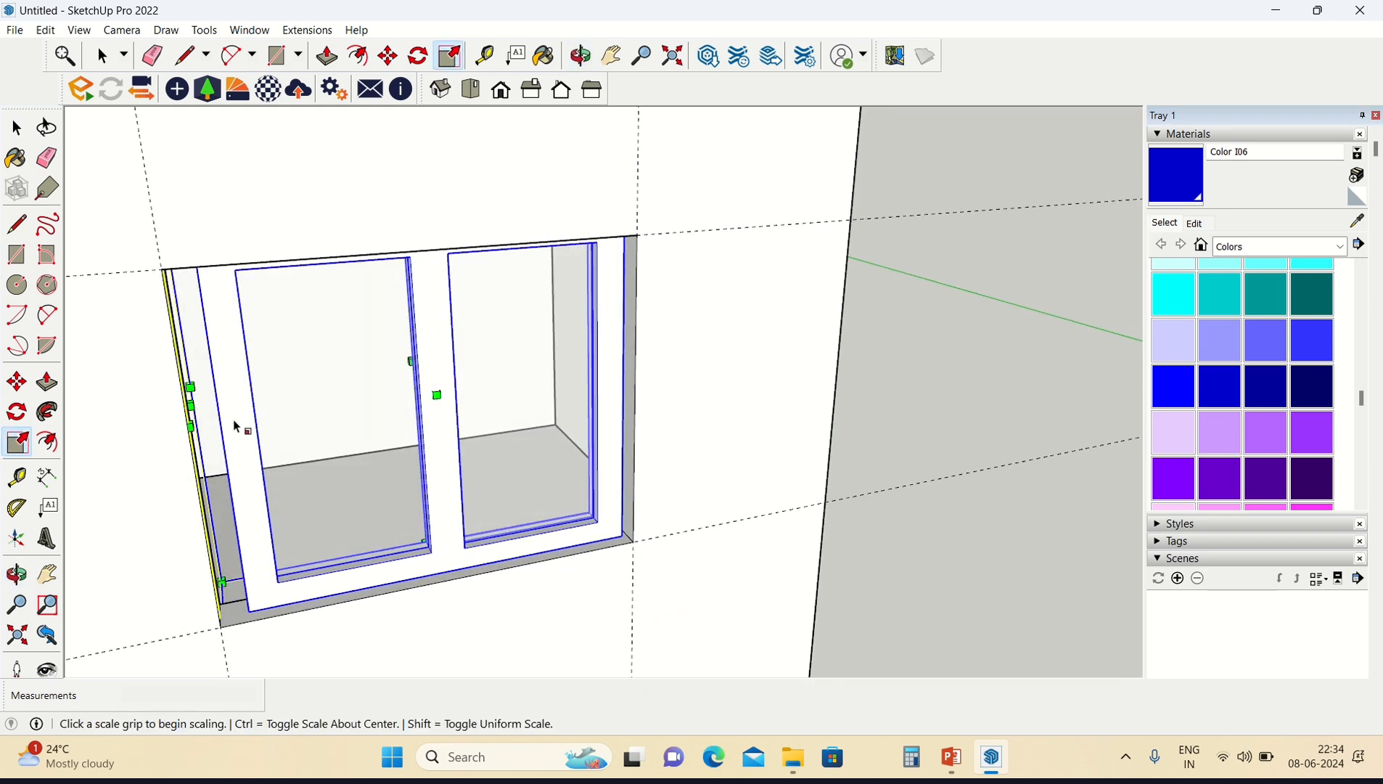
pyautogui.click(190, 405)
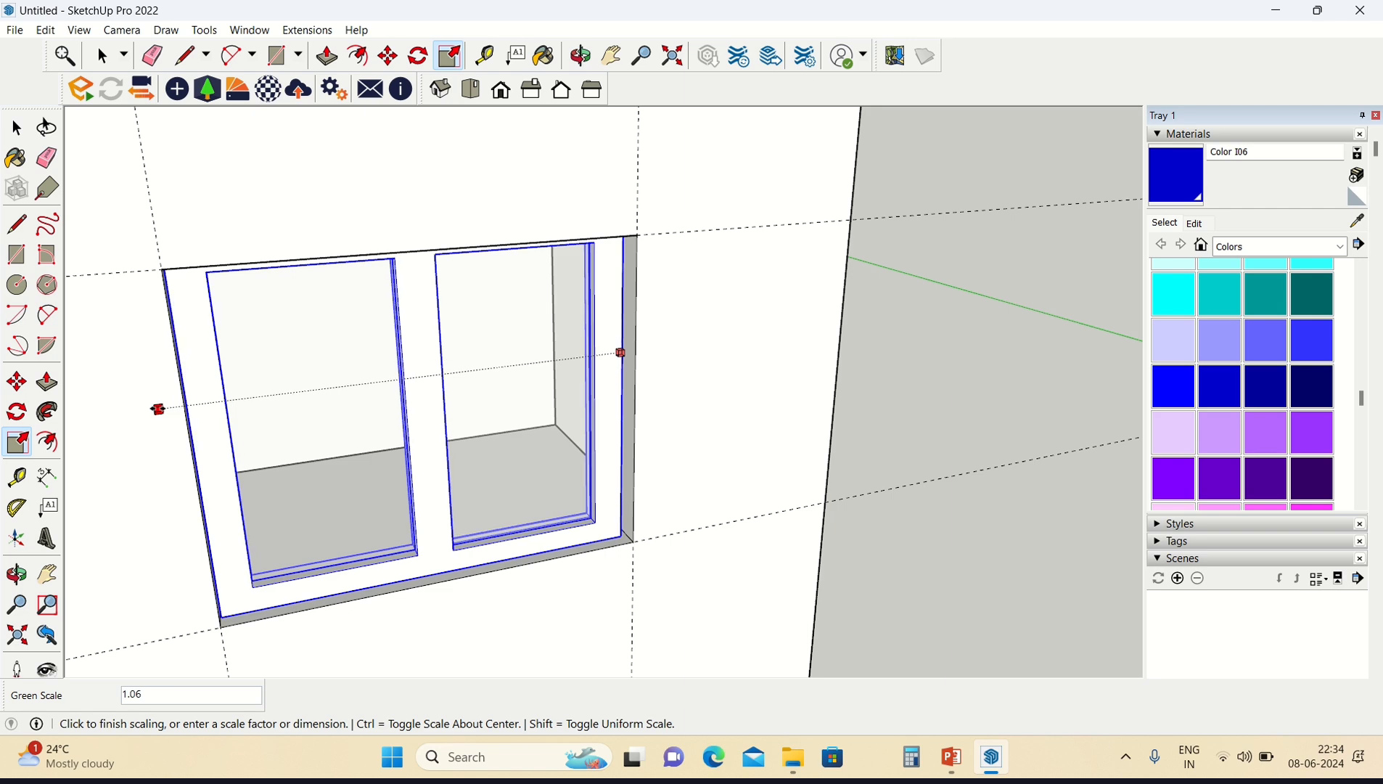
pyautogui.click(159, 411)
pyautogui.moveTo(164, 414); pyautogui.dragTo(314, 512, button='middle')
pyautogui.press('space')
pyautogui.hotkey('ctrl', 't')
# Step: Move the window component about 2960 mm along the red axis, out of the opening and clear of the box
pyautogui.click(259, 271)
pyautogui.scroll(-8, 317, 512)
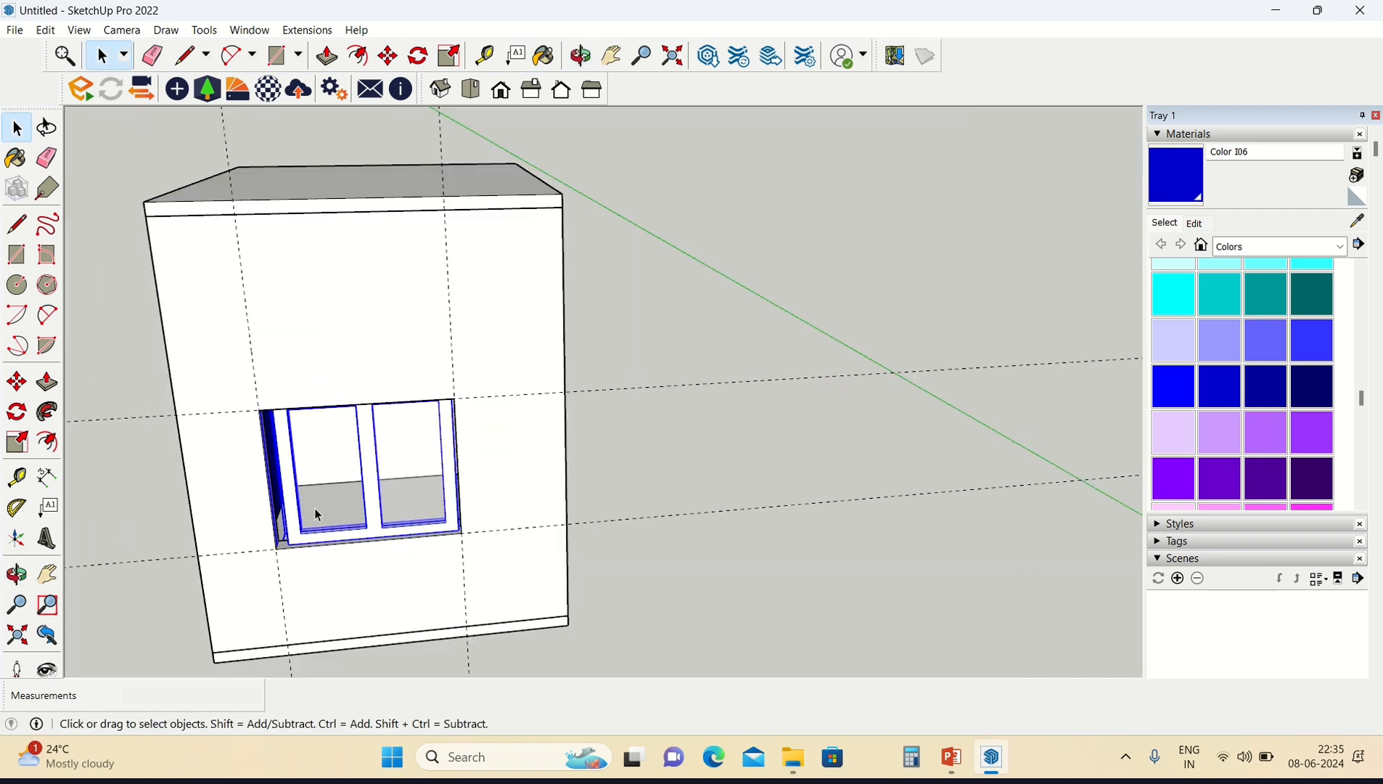
pyautogui.press('m')
pyautogui.click(412, 612)
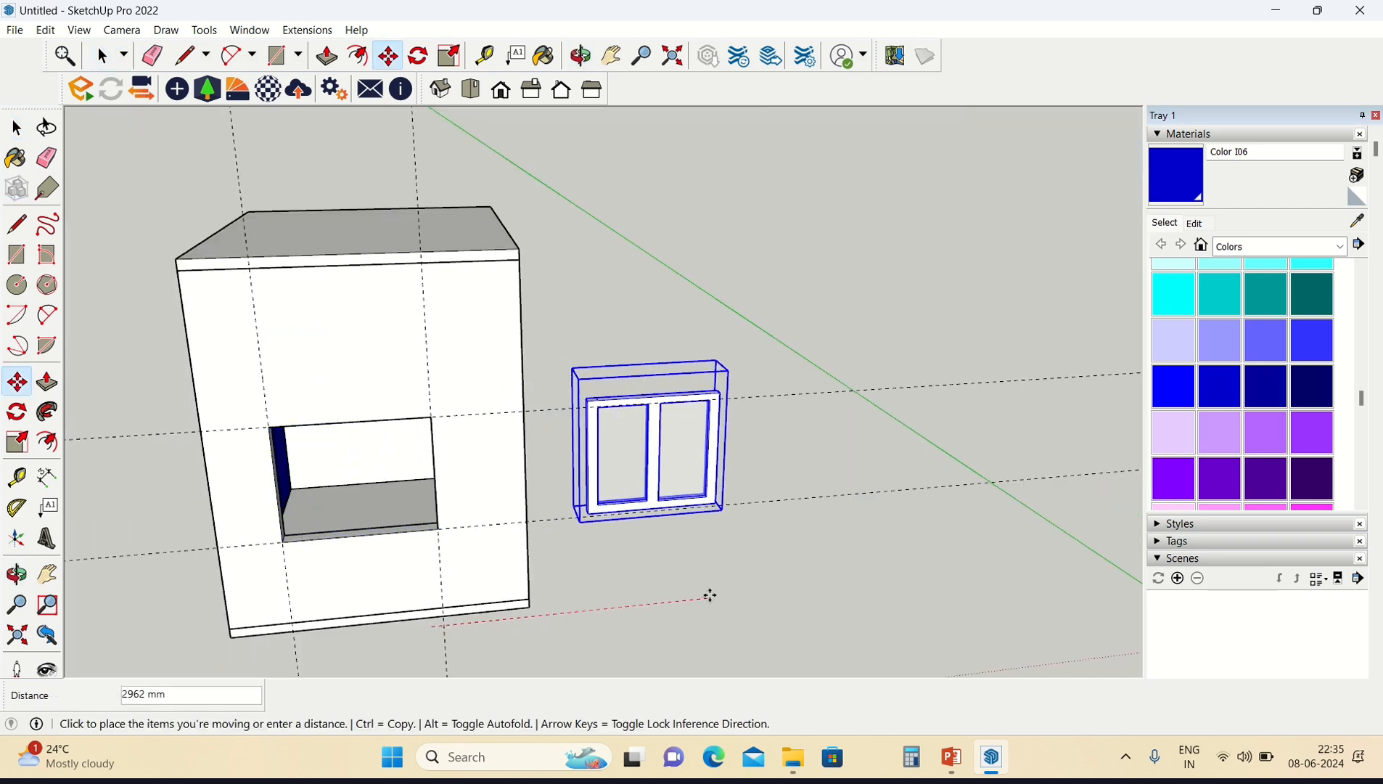
pyautogui.click(710, 592)
# Step: Open the window component and its nested group to inspect the geometry around the frame
pyautogui.moveTo(565, 424); pyautogui.dragTo(611, 358, button='middle')
pyautogui.scroll(3, 546, 363)
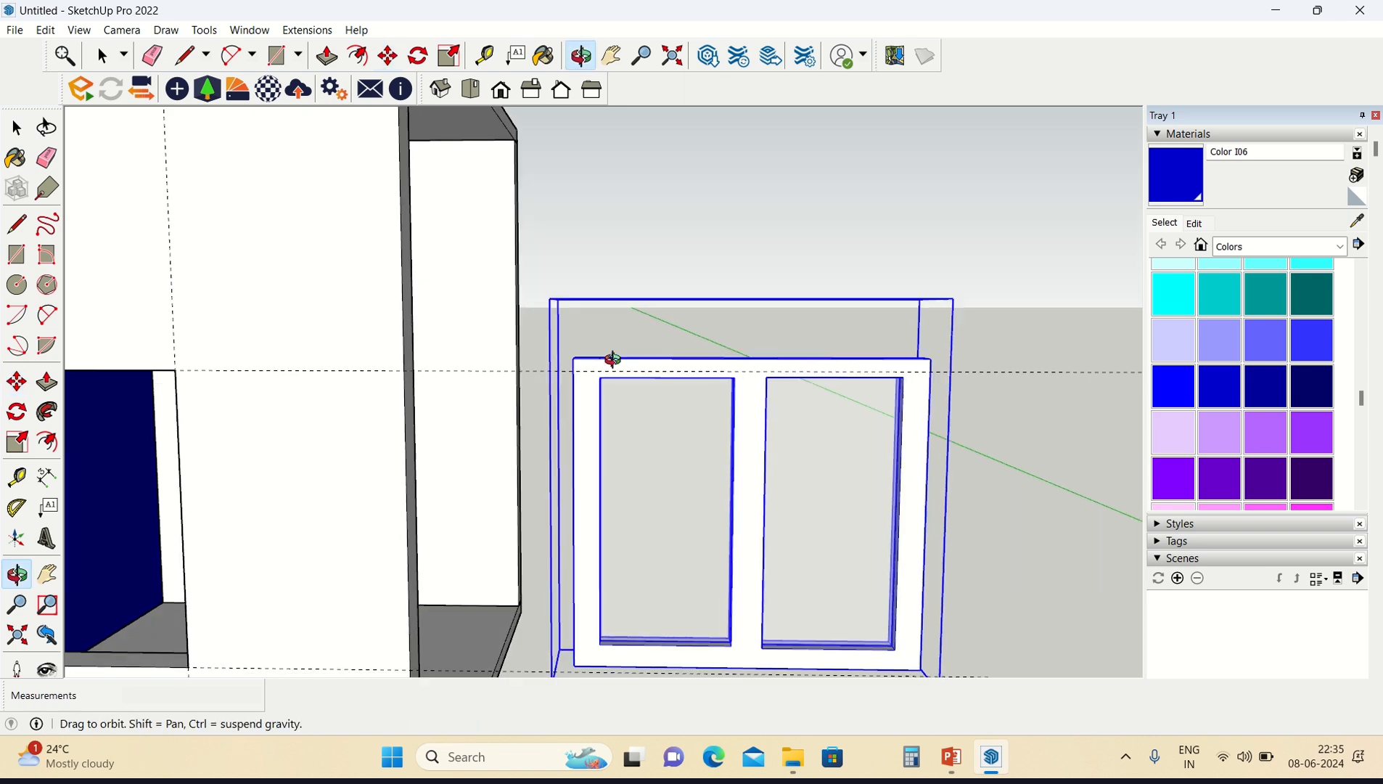
pyautogui.moveTo(657, 501); pyautogui.dragTo(670, 404, button='middle')
pyautogui.scroll(2, 648, 330)
pyautogui.press('space')
pyautogui.doubleClick(633, 315)
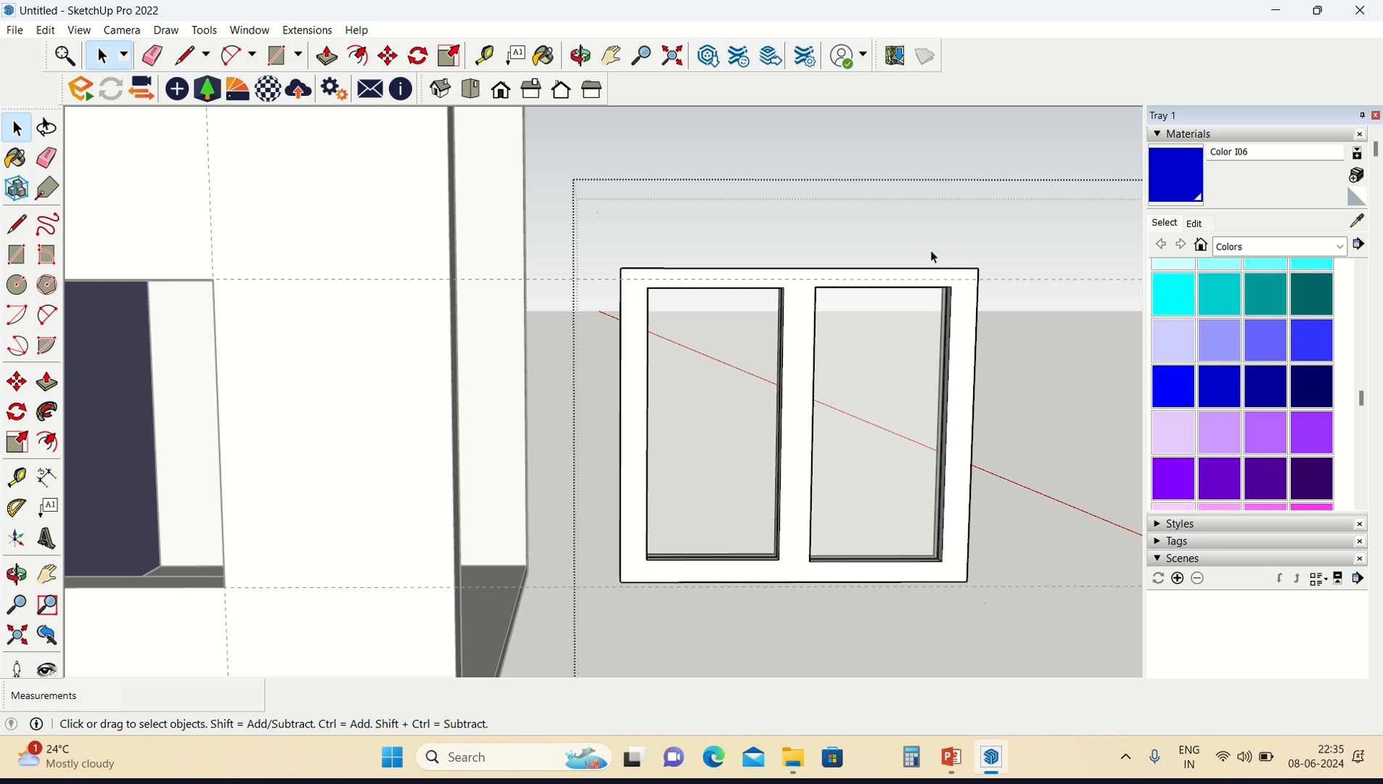
pyautogui.doubleClick(640, 369)
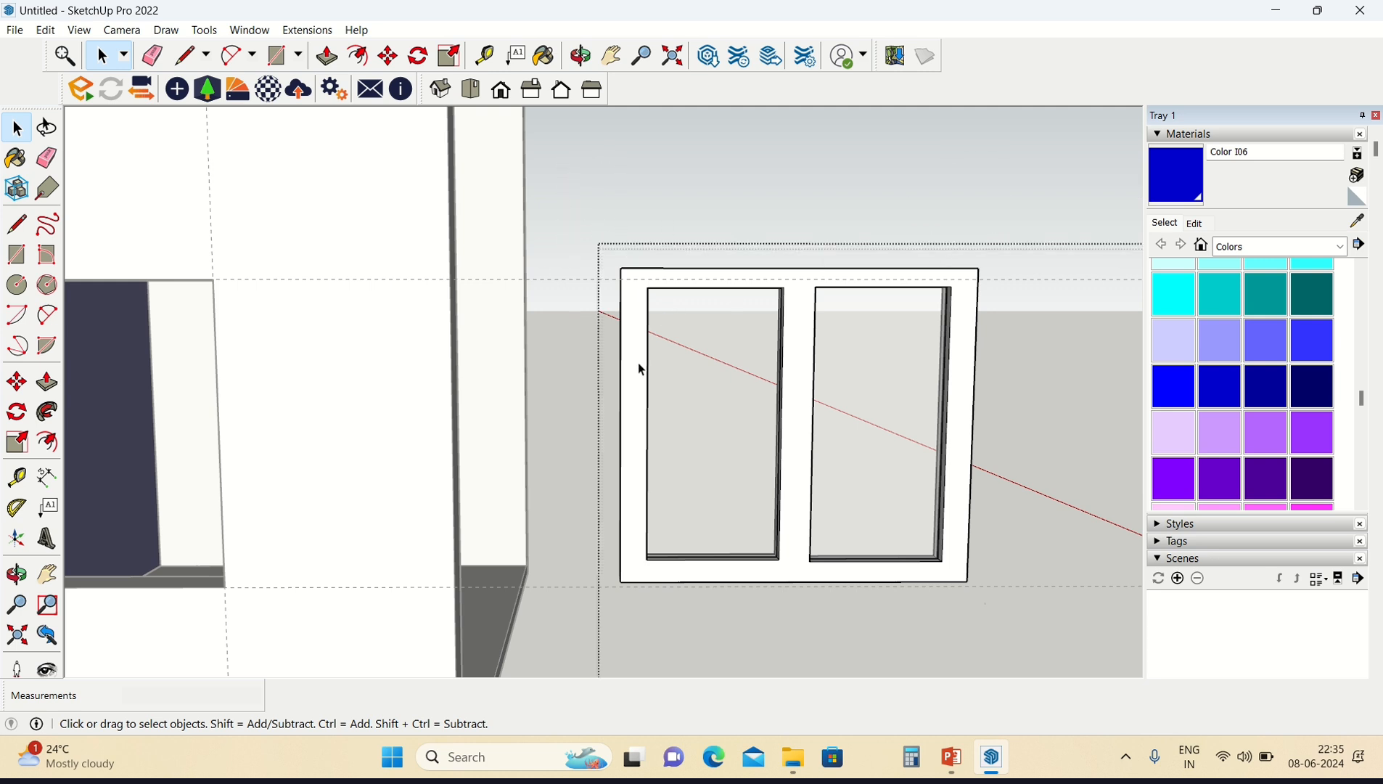
pyautogui.press('Escape')
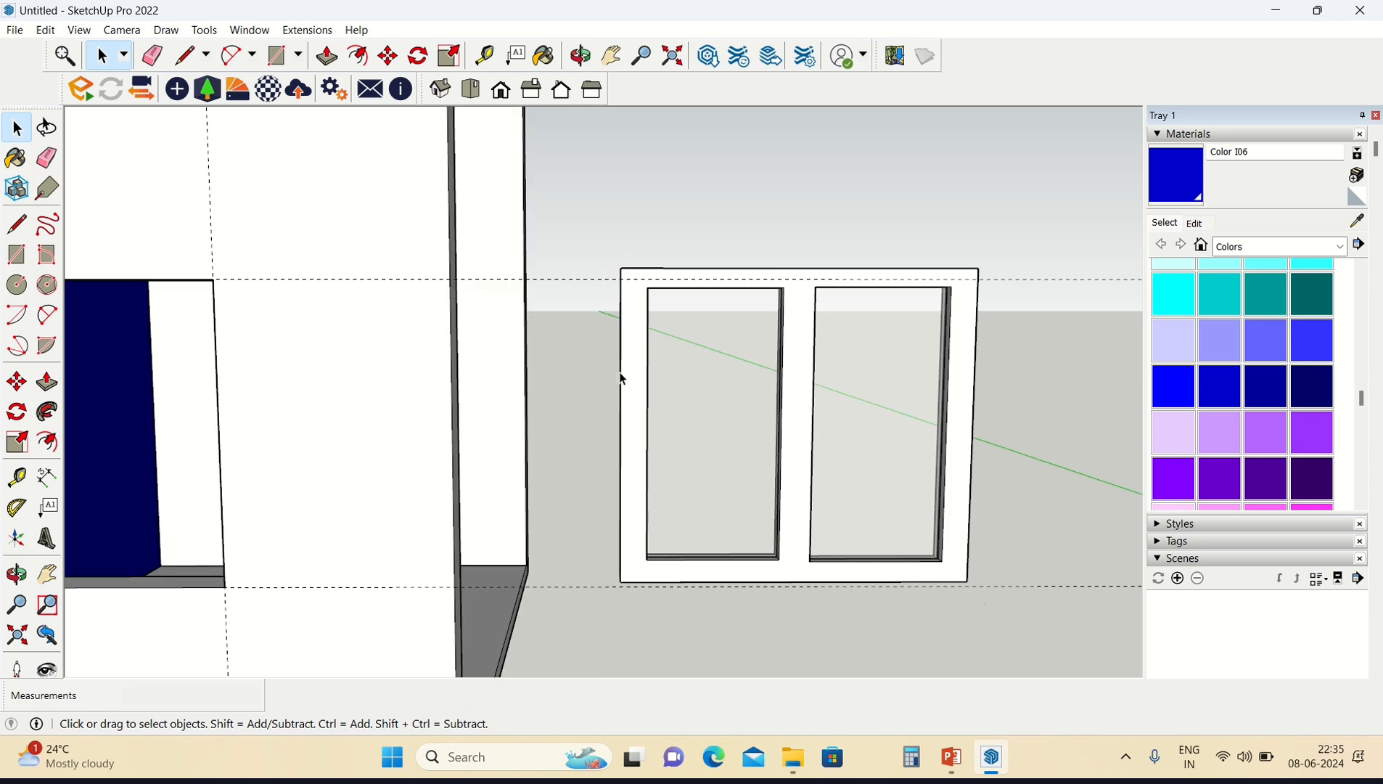
# Step: Inside the window component, select and remove the stray elements beyond the frame that enlarge its bounding box
pyautogui.click(620, 376)
pyautogui.moveTo(647, 388); pyautogui.dragTo(940, 553, button='middle')
pyautogui.scroll(5, 943, 566)
pyautogui.click(990, 641)
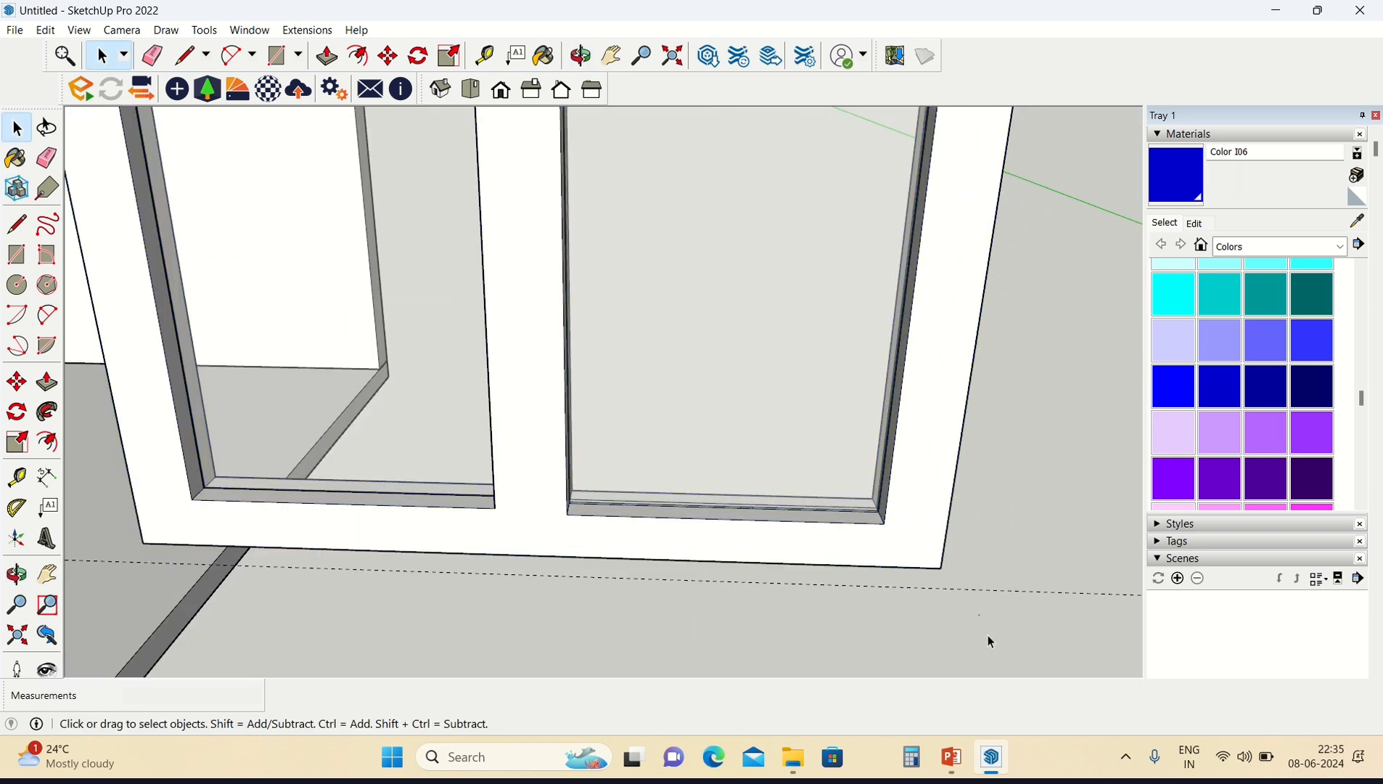
pyautogui.click(978, 584)
pyautogui.click(981, 624)
pyautogui.click(903, 563)
pyautogui.click(1015, 629)
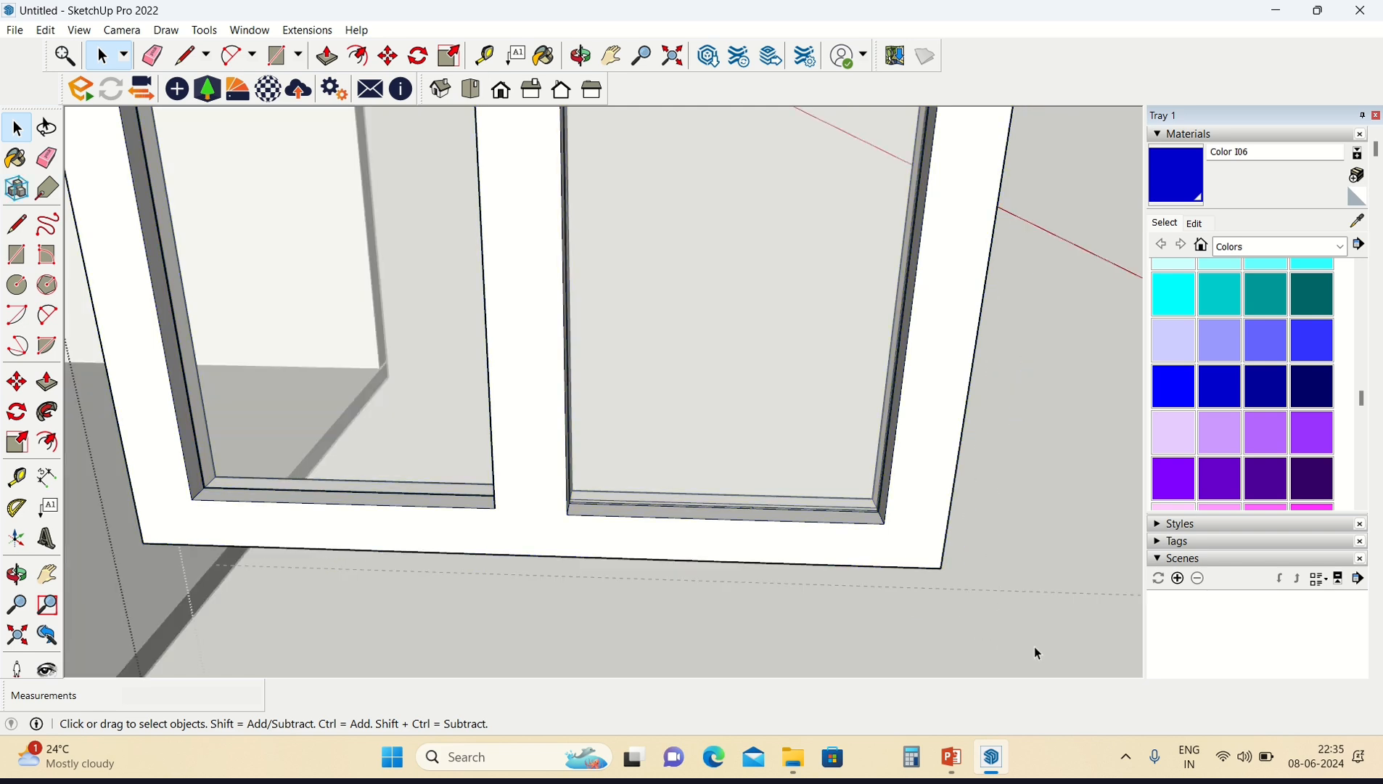
pyautogui.scroll(-10, 929, 580)
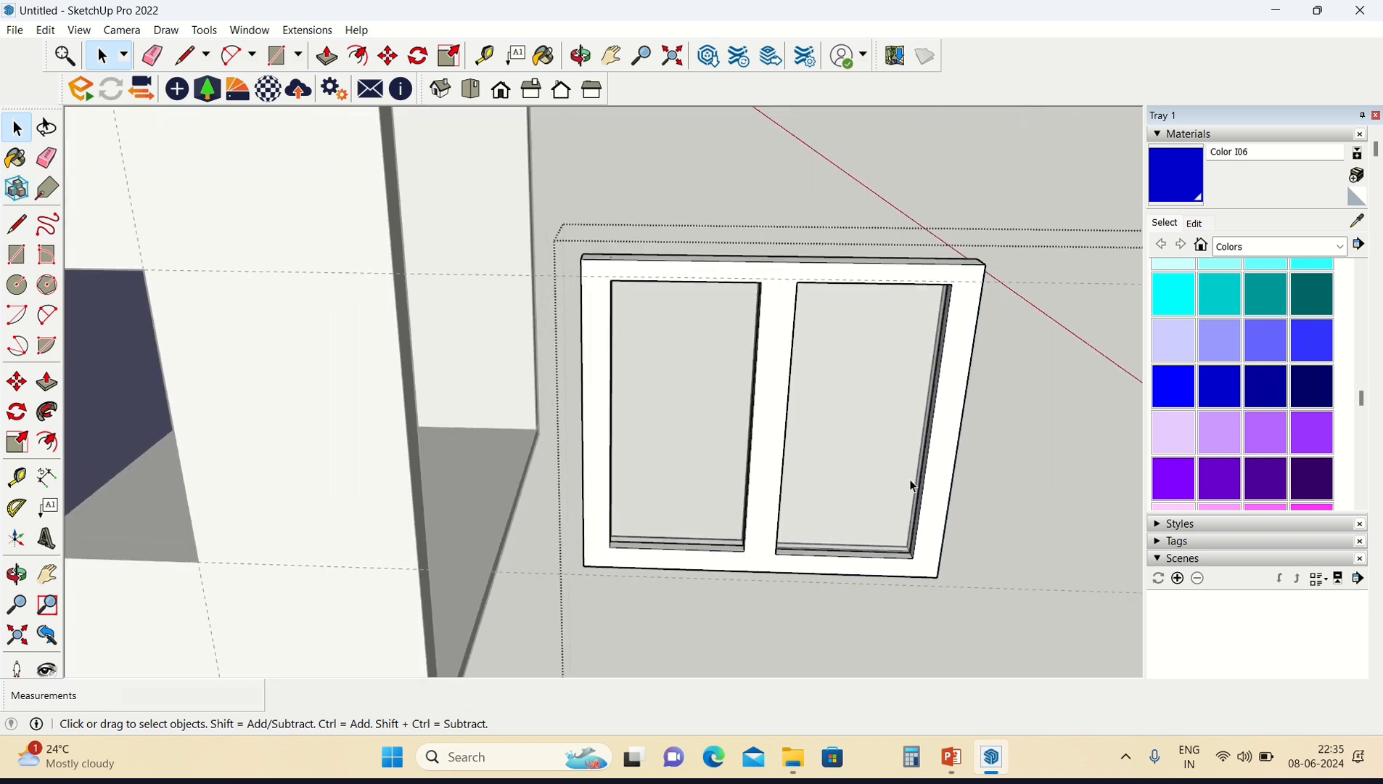
pyautogui.scroll(-8, 769, 435)
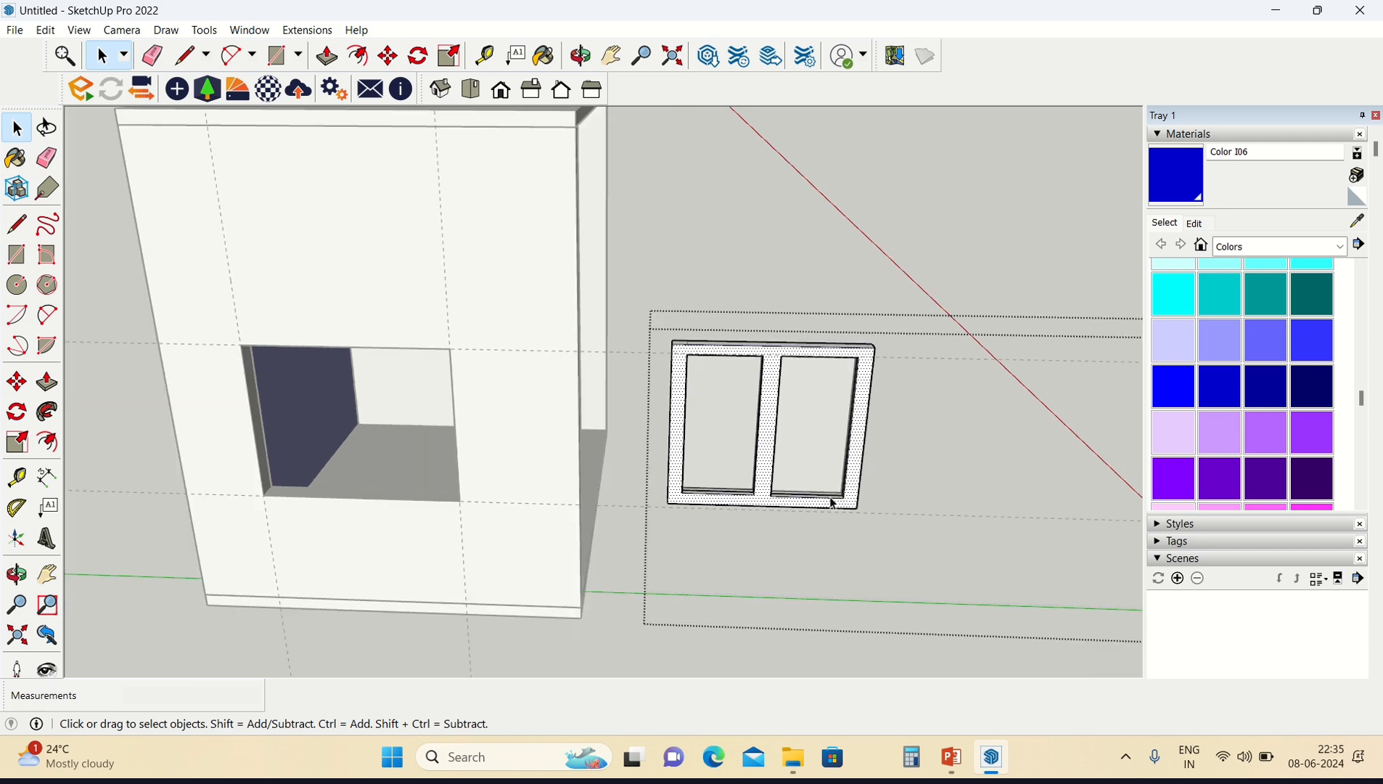
pyautogui.moveTo(772, 435); pyautogui.dragTo(595, 531, button='middle')
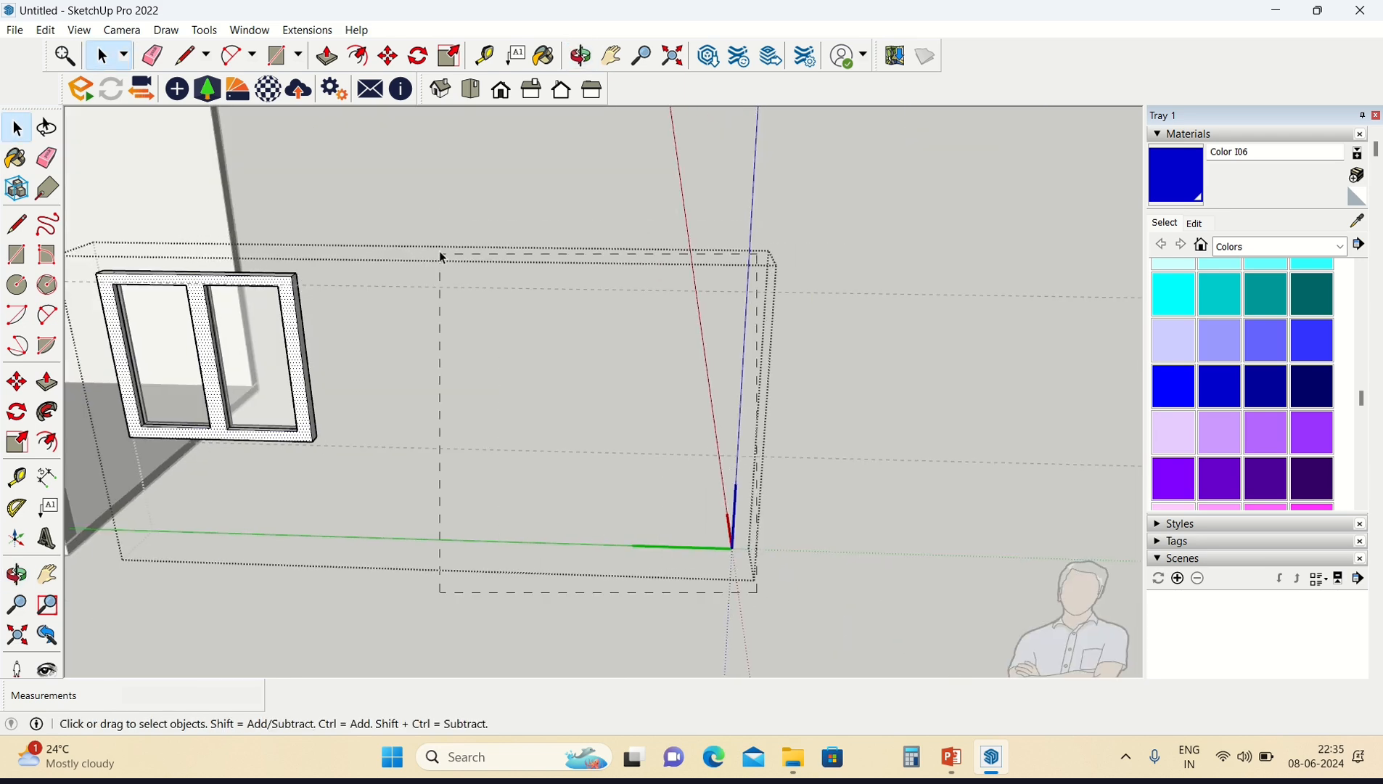
pyautogui.moveTo(441, 258); pyautogui.dragTo(443, 259)
# Step: Move the cleaned window component by its frame's lower corner back onto the lower corner of the side panel's opening
pyautogui.moveTo(560, 495); pyautogui.dragTo(293, 389, button='middle')
pyautogui.click(252, 349)
pyautogui.press('m')
pyautogui.scroll(5, 370, 386)
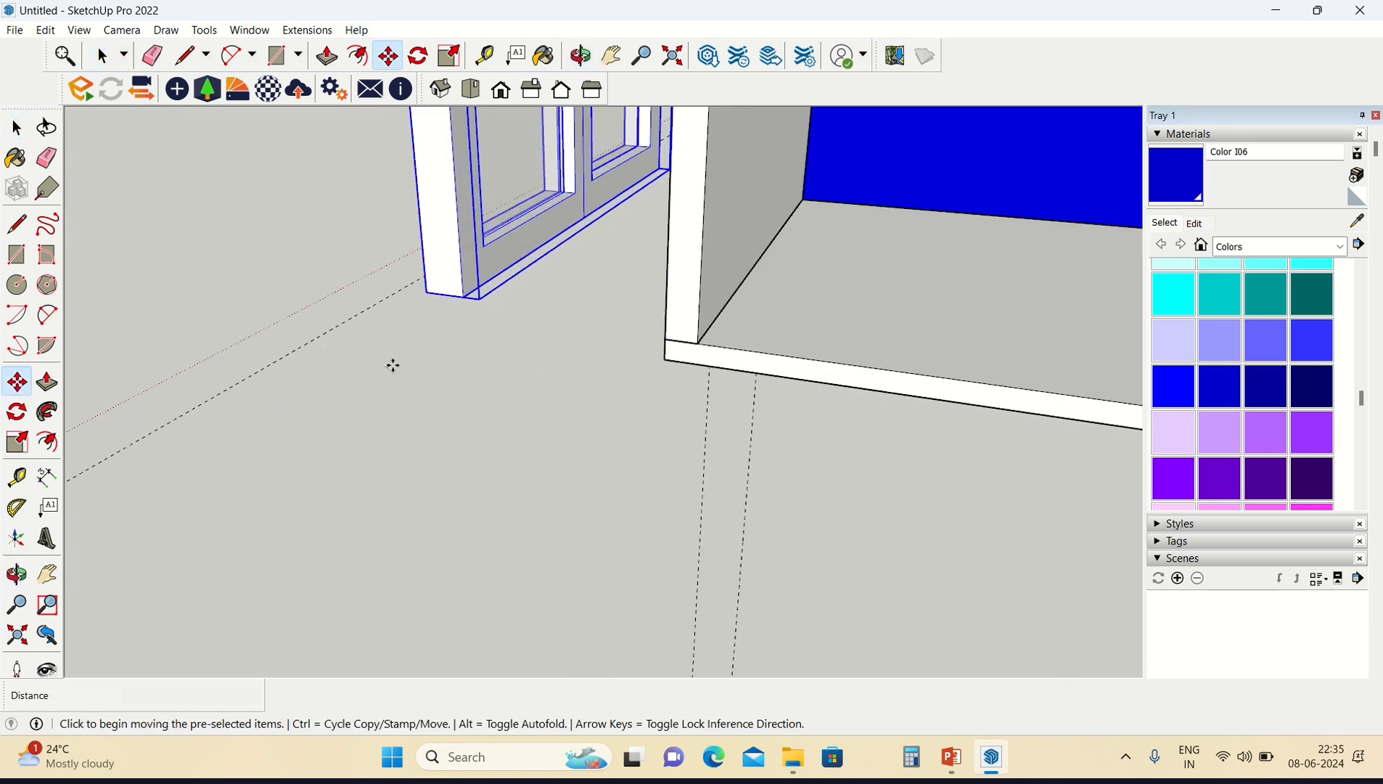
pyautogui.moveTo(392, 365); pyautogui.dragTo(394, 377, button='middle')
pyautogui.click(463, 338)
pyautogui.moveTo(622, 324); pyautogui.dragTo(457, 398, button='middle')
pyautogui.moveTo(658, 345); pyautogui.dragTo(348, 619, button='middle')
pyautogui.press('m')
pyautogui.click(348, 619)
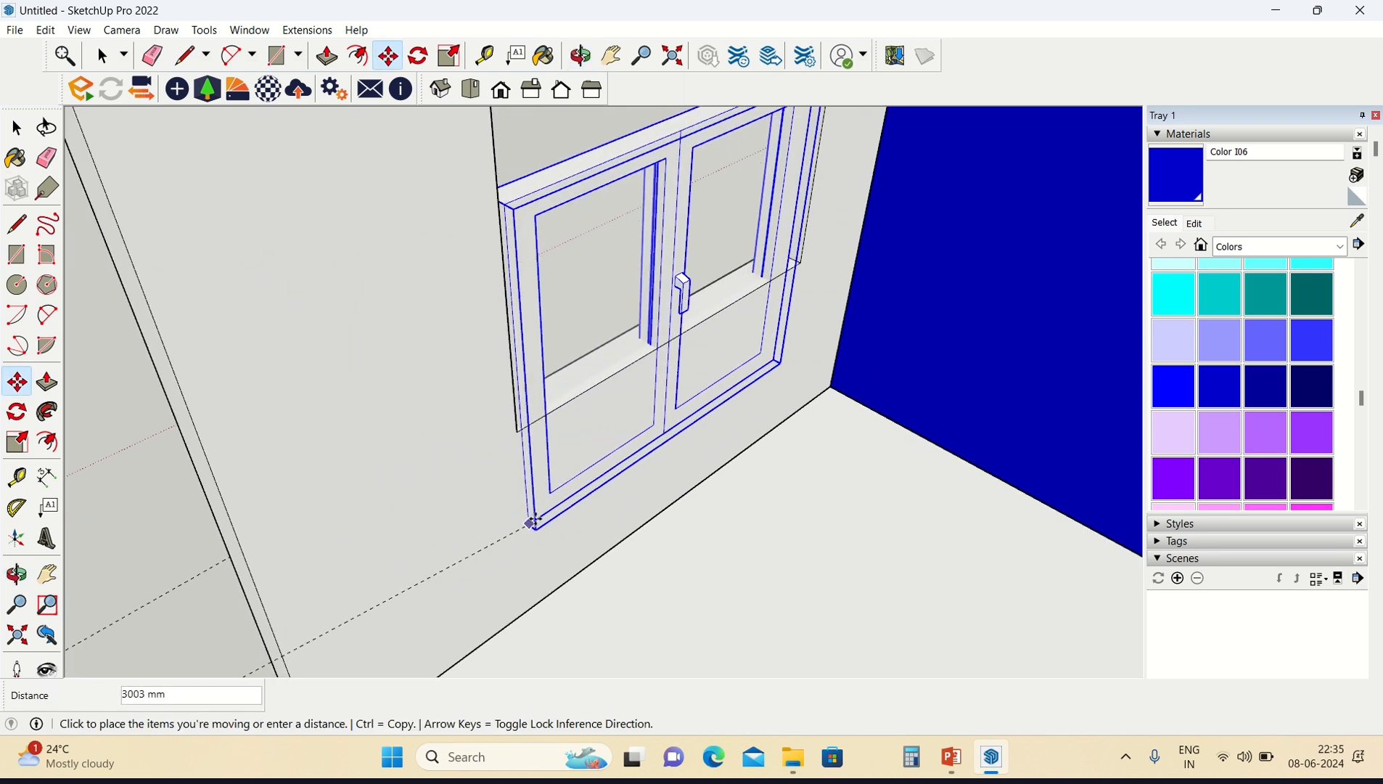
pyautogui.click(514, 428)
pyautogui.scroll(-1, 569, 499)
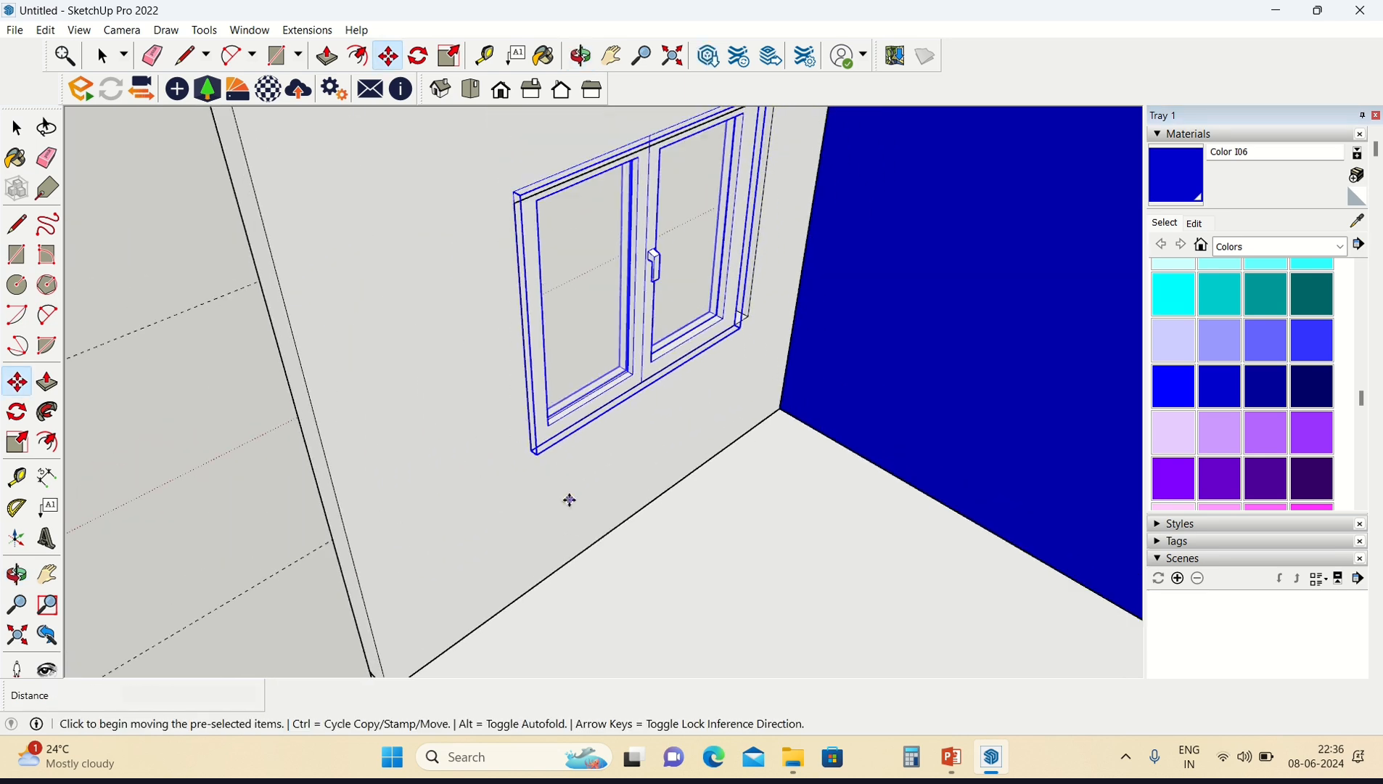
# Step: Scale the window component along the green axis by about 1.08 to fill the opening's width
pyautogui.moveTo(569, 499); pyautogui.dragTo(645, 197, button='middle')
pyautogui.scroll(1, 225, 247)
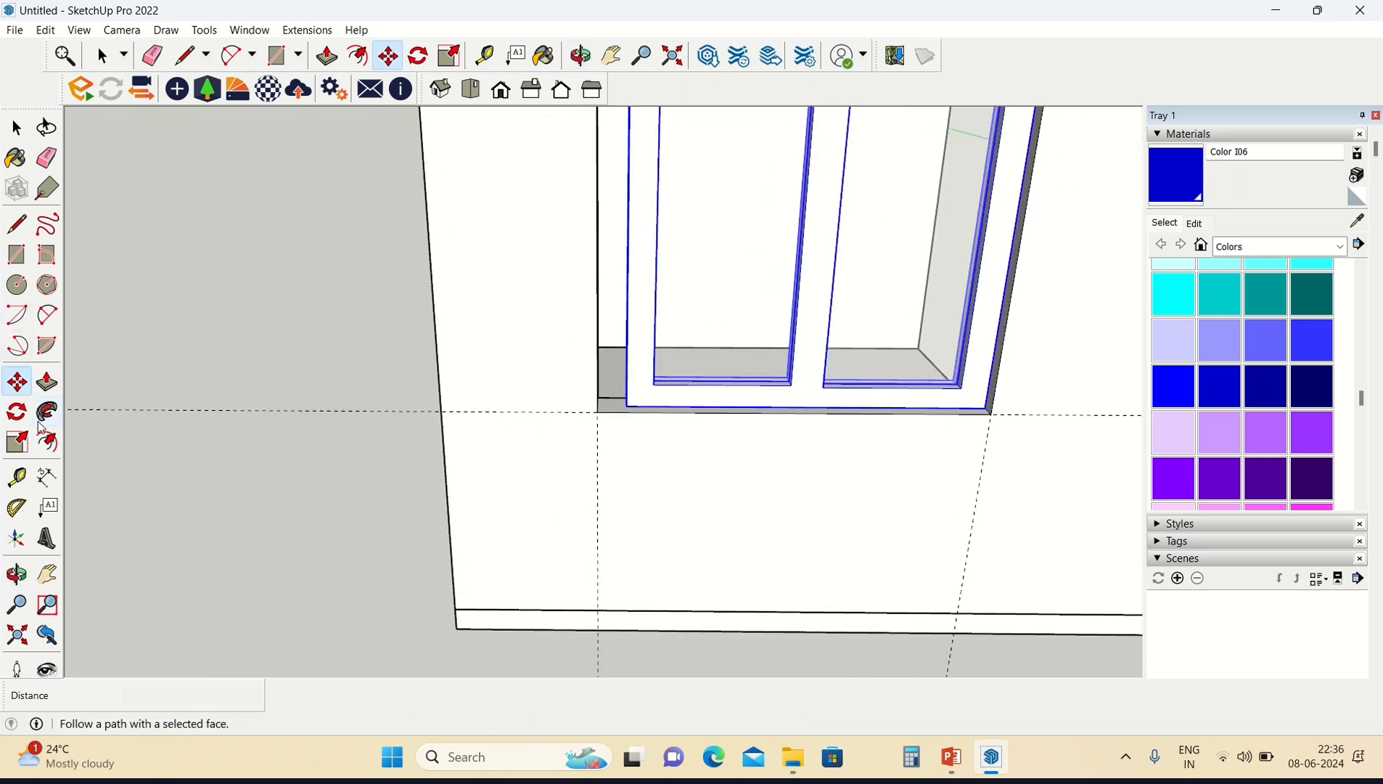
pyautogui.click(17, 442)
pyautogui.scroll(1, 478, 330)
pyautogui.moveTo(478, 330); pyautogui.dragTo(676, 322, button='middle')
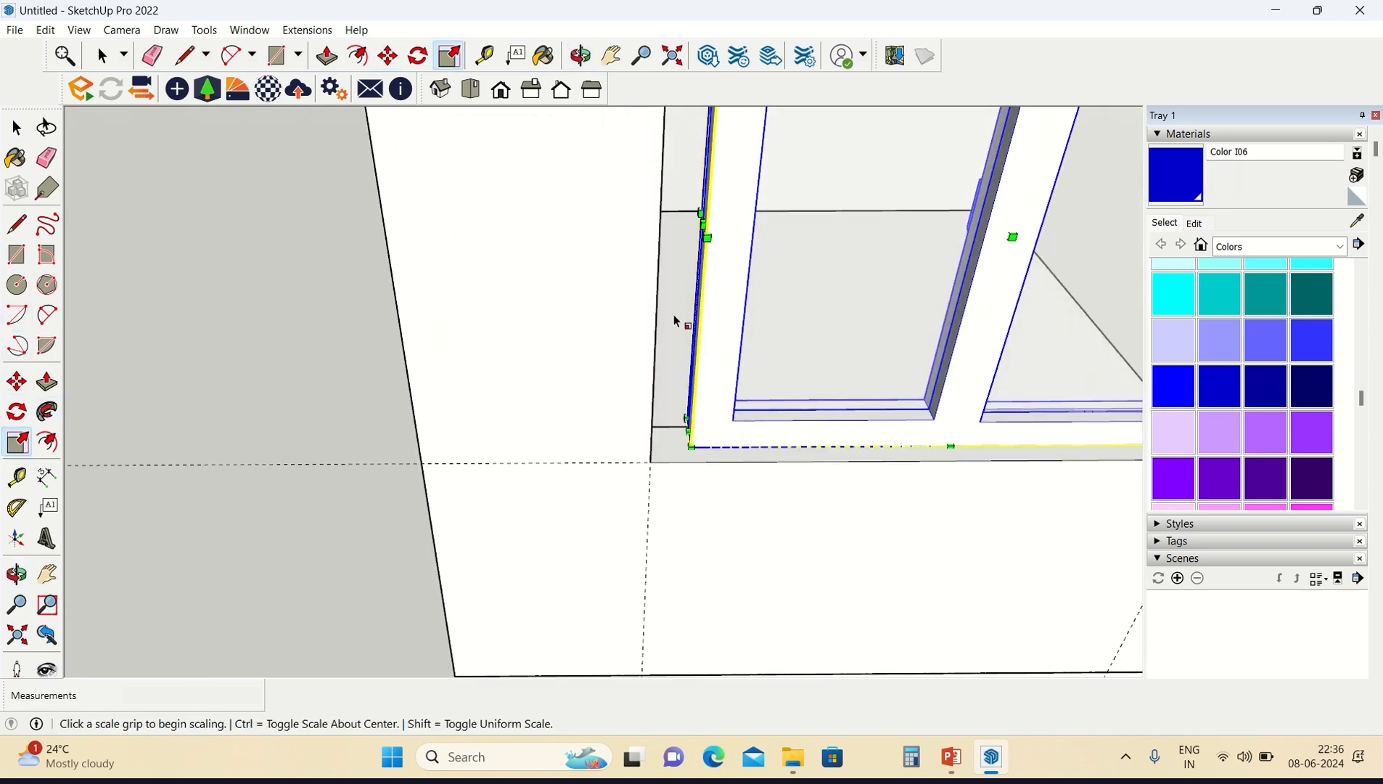
pyautogui.click(701, 228)
pyautogui.moveTo(697, 222); pyautogui.dragTo(601, 270, button='middle')
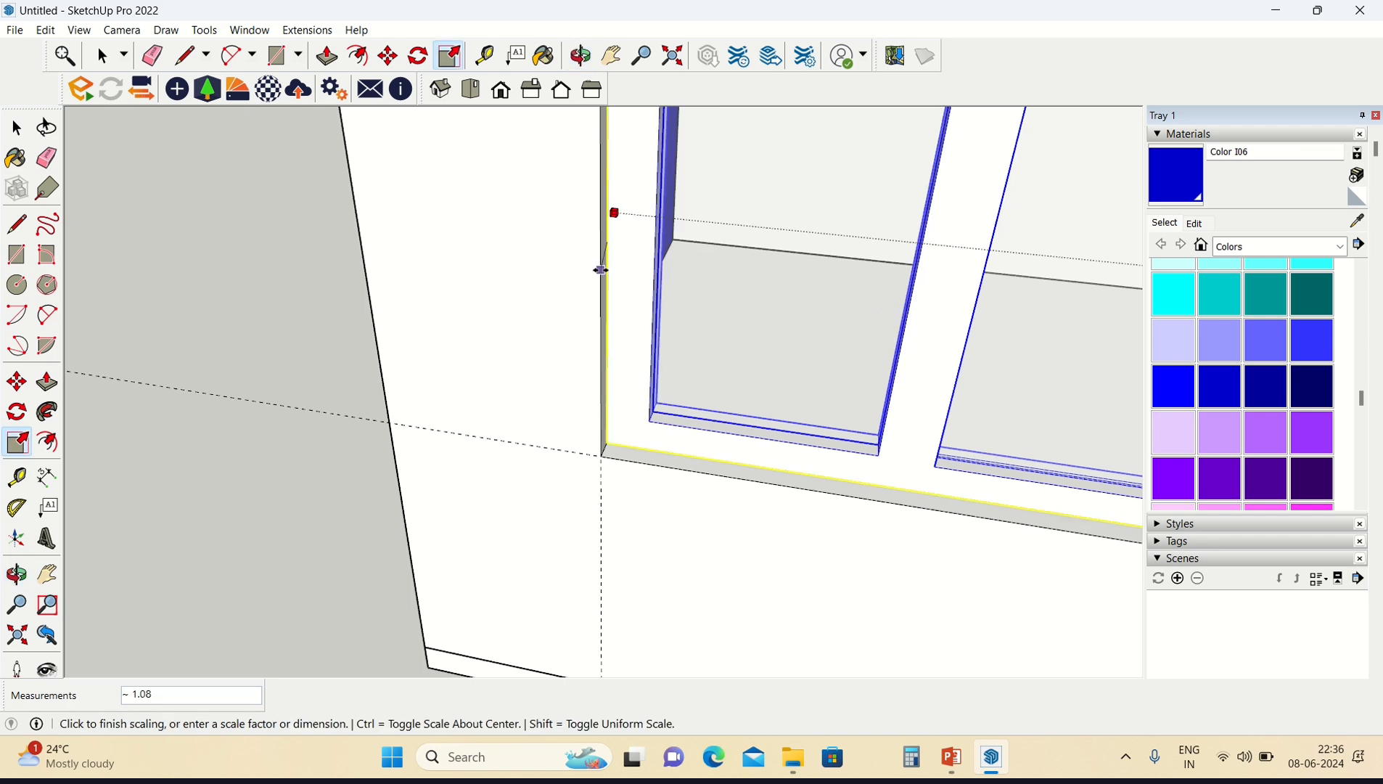
pyautogui.click(601, 269)
pyautogui.scroll(-5, 570, 308)
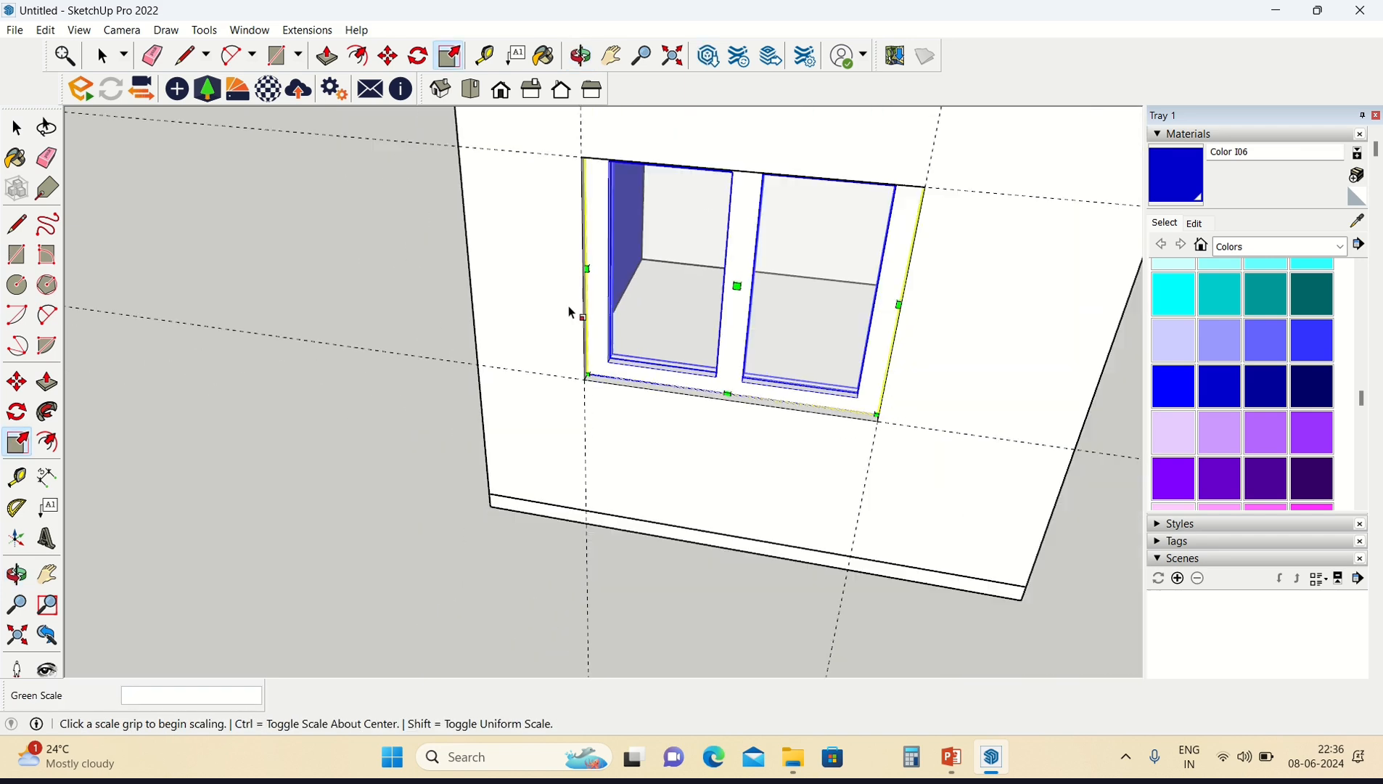
pyautogui.press('space')
# Step: Scale the window component's height along the blue axis by about 0.96 to match the opening, and deselect it
pyautogui.moveTo(578, 447); pyautogui.dragTo(63, 290, button='middle')
pyautogui.moveTo(218, 287); pyautogui.dragTo(482, 212, button='middle')
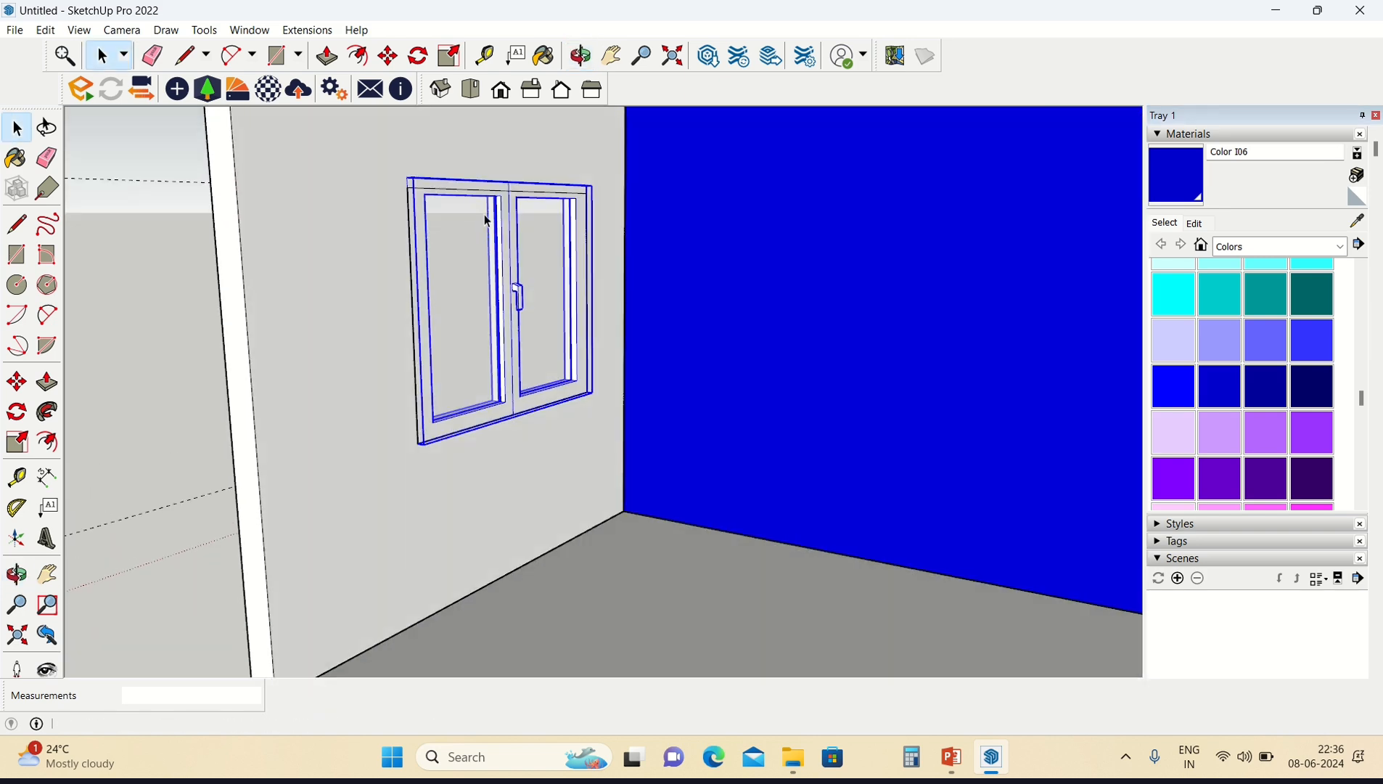
pyautogui.click(18, 442)
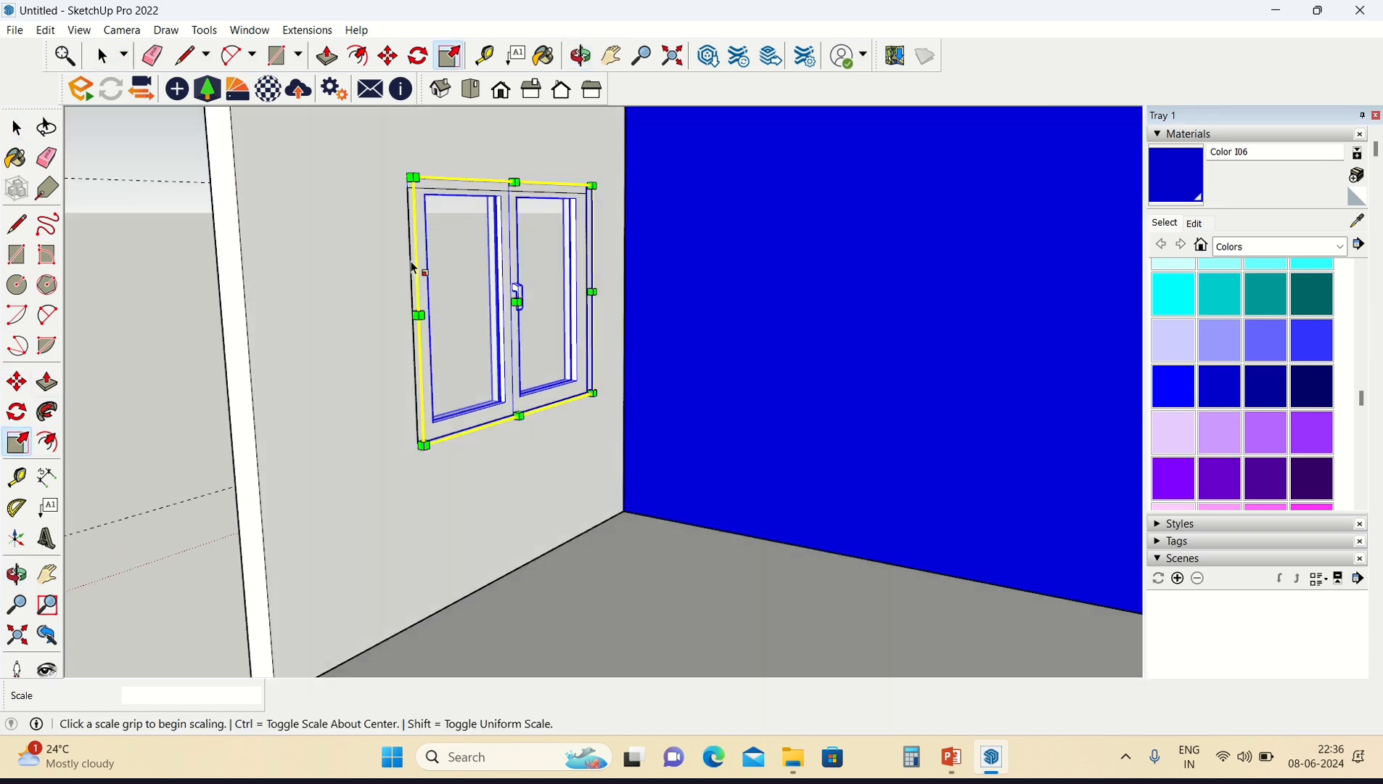
pyautogui.click(508, 182)
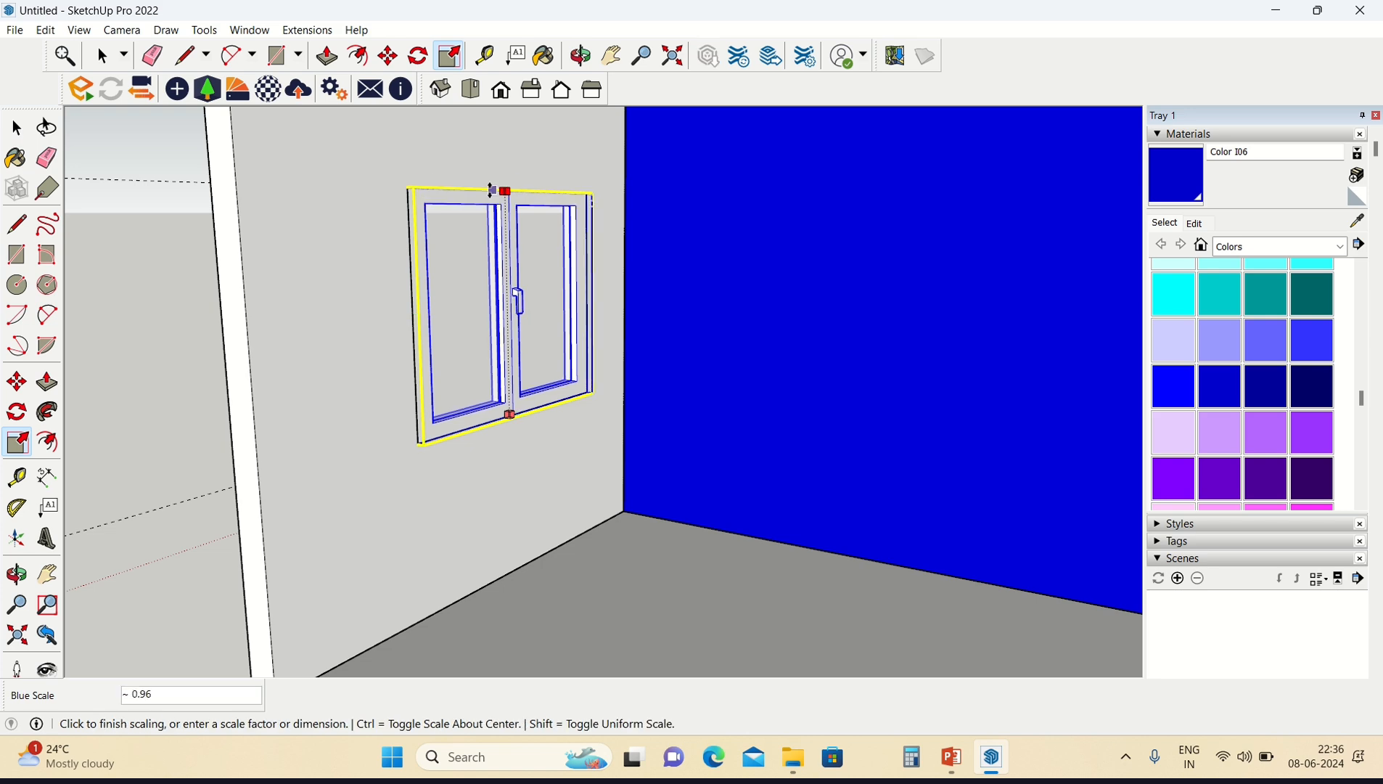
pyautogui.click(489, 190)
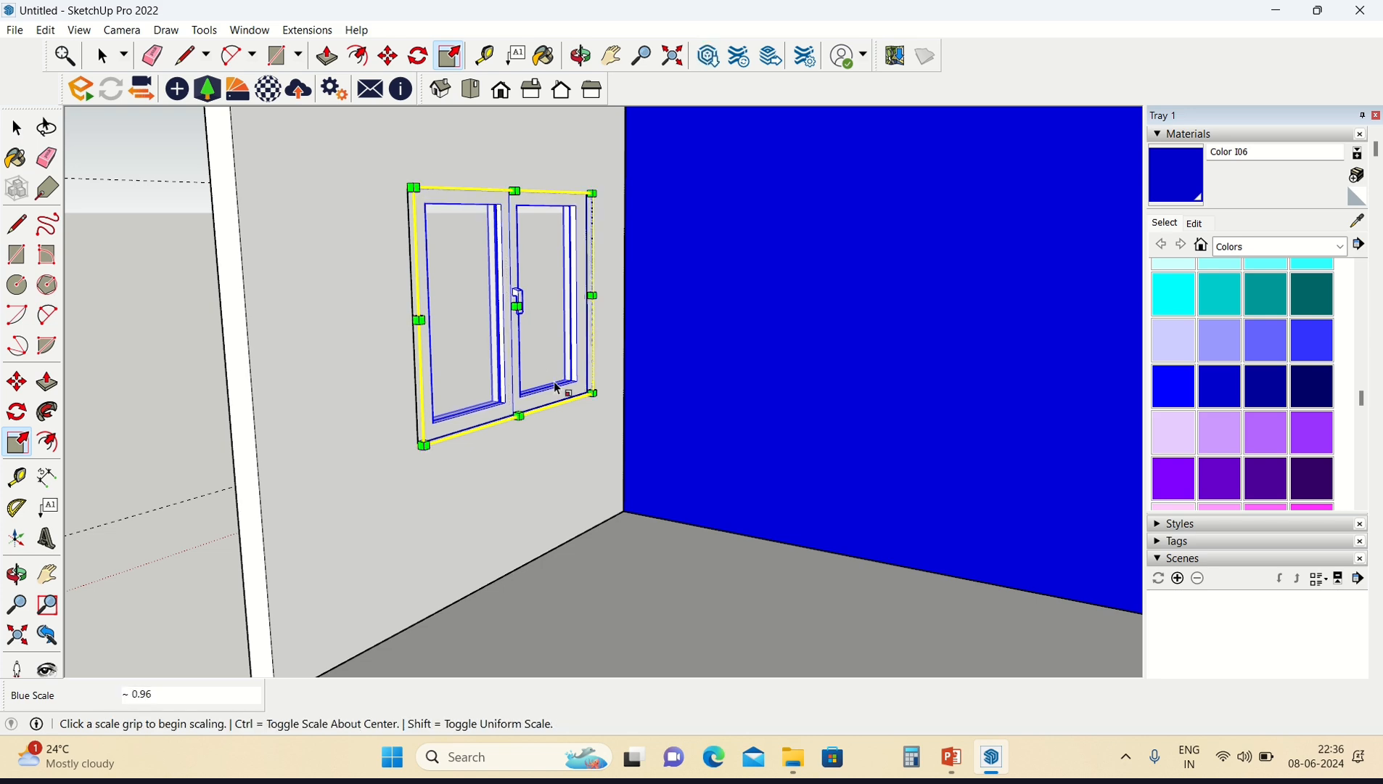
pyautogui.click(19, 130)
pyautogui.click(121, 269)
pyautogui.scroll(-3, 331, 334)
pyautogui.scroll(-2, 331, 339)
pyautogui.moveTo(331, 339); pyautogui.dragTo(509, 428, button='middle')
pyautogui.scroll(-2, 512, 428)
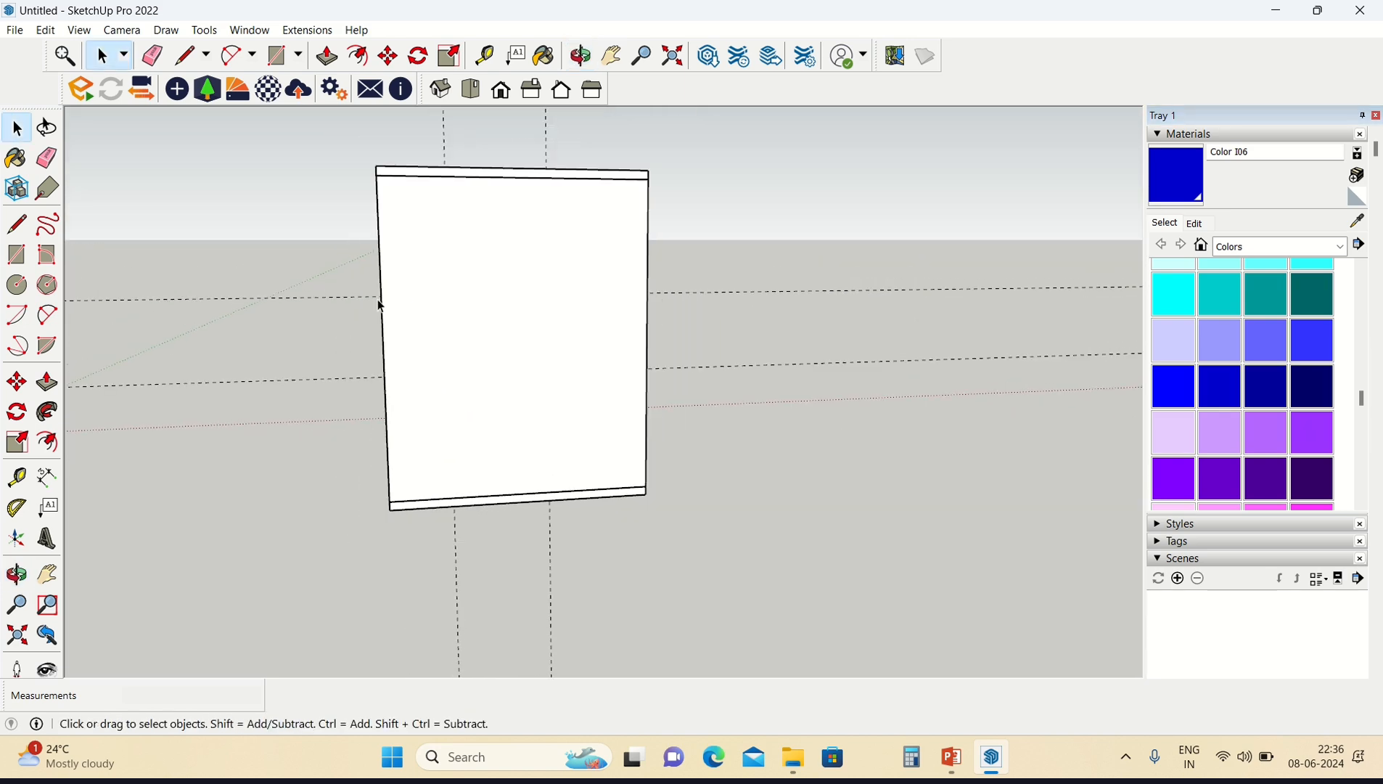
# Step: Inside the solid side wall opposite the window, place a vertical guide 600 mm from its edge and another 900 mm beyond it
pyautogui.scroll(2, 507, 385)
pyautogui.moveTo(462, 542); pyautogui.dragTo(440, 584, button='middle')
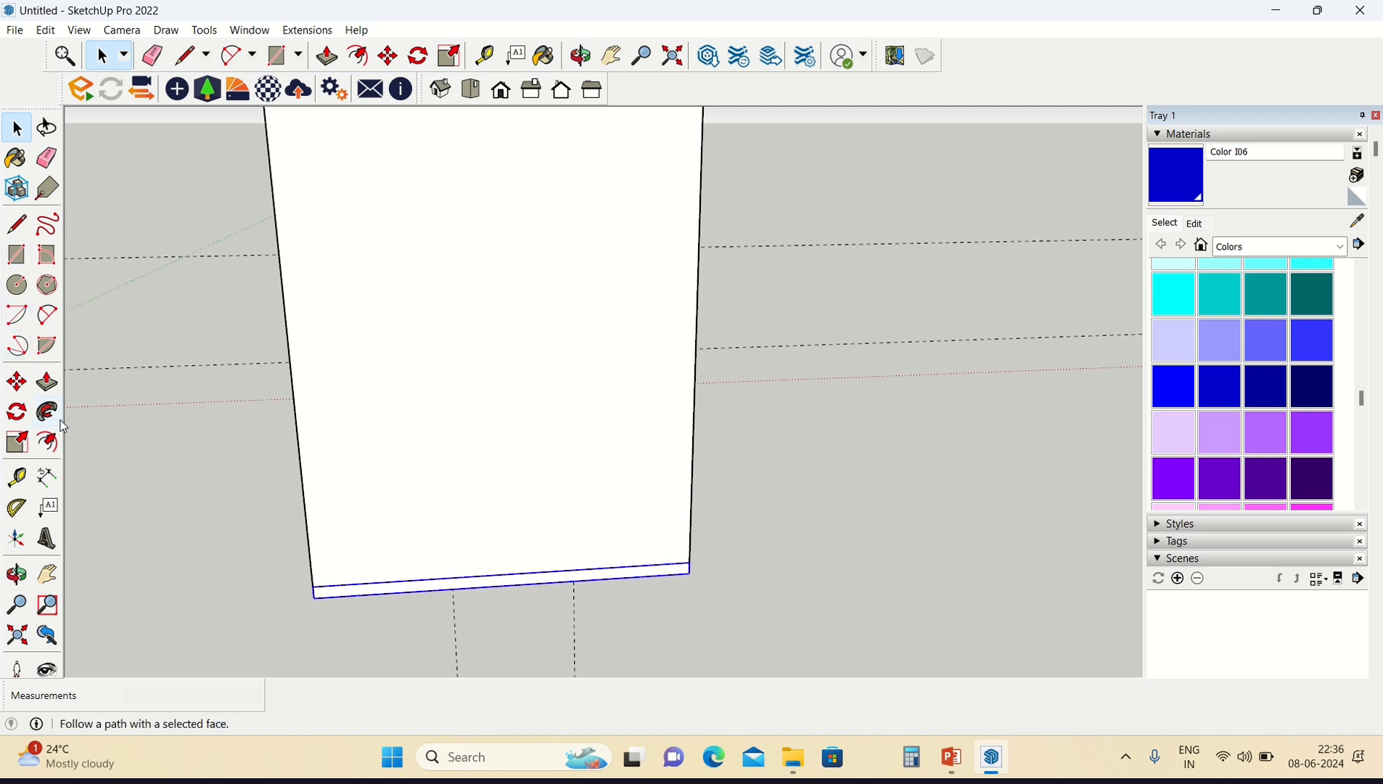
pyautogui.doubleClick(449, 339)
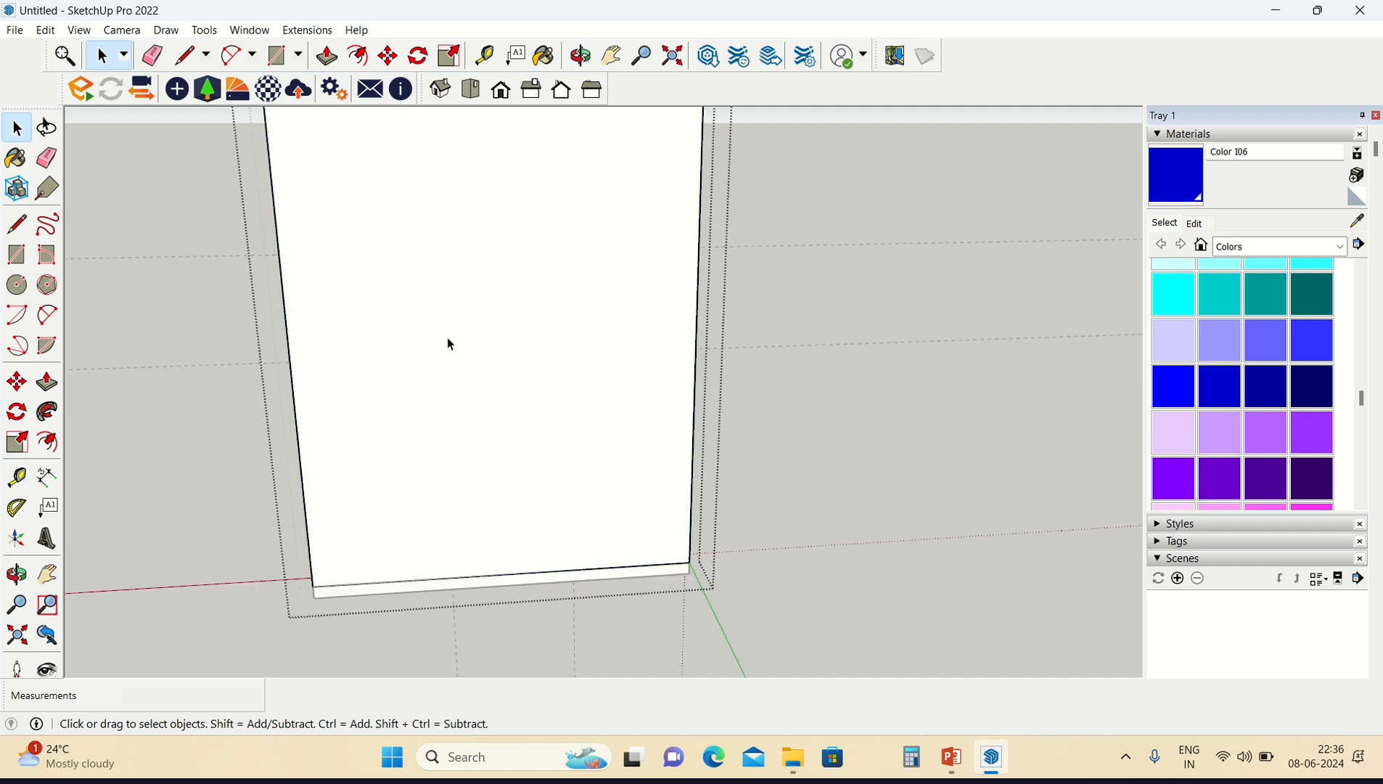
pyautogui.click(16, 476)
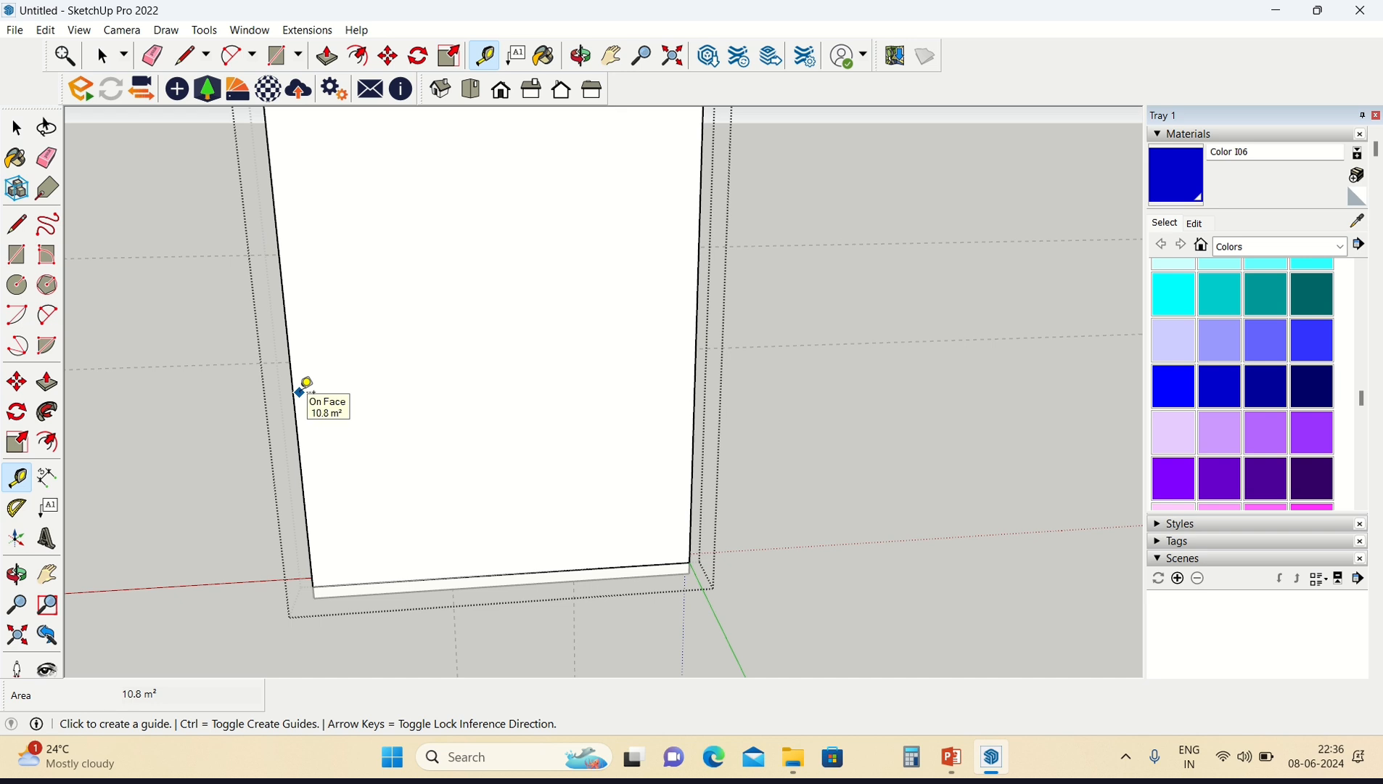
pyautogui.click(293, 392)
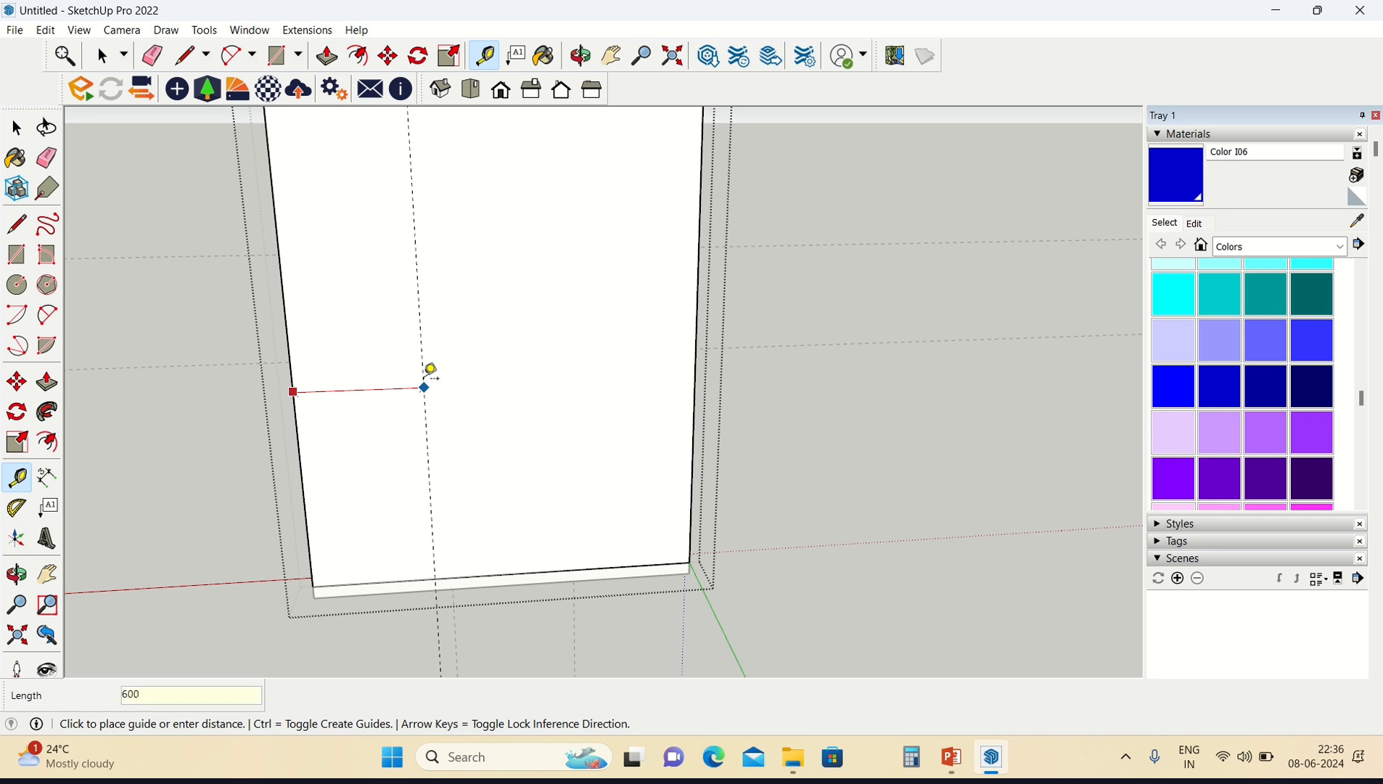
pyautogui.press('Return')
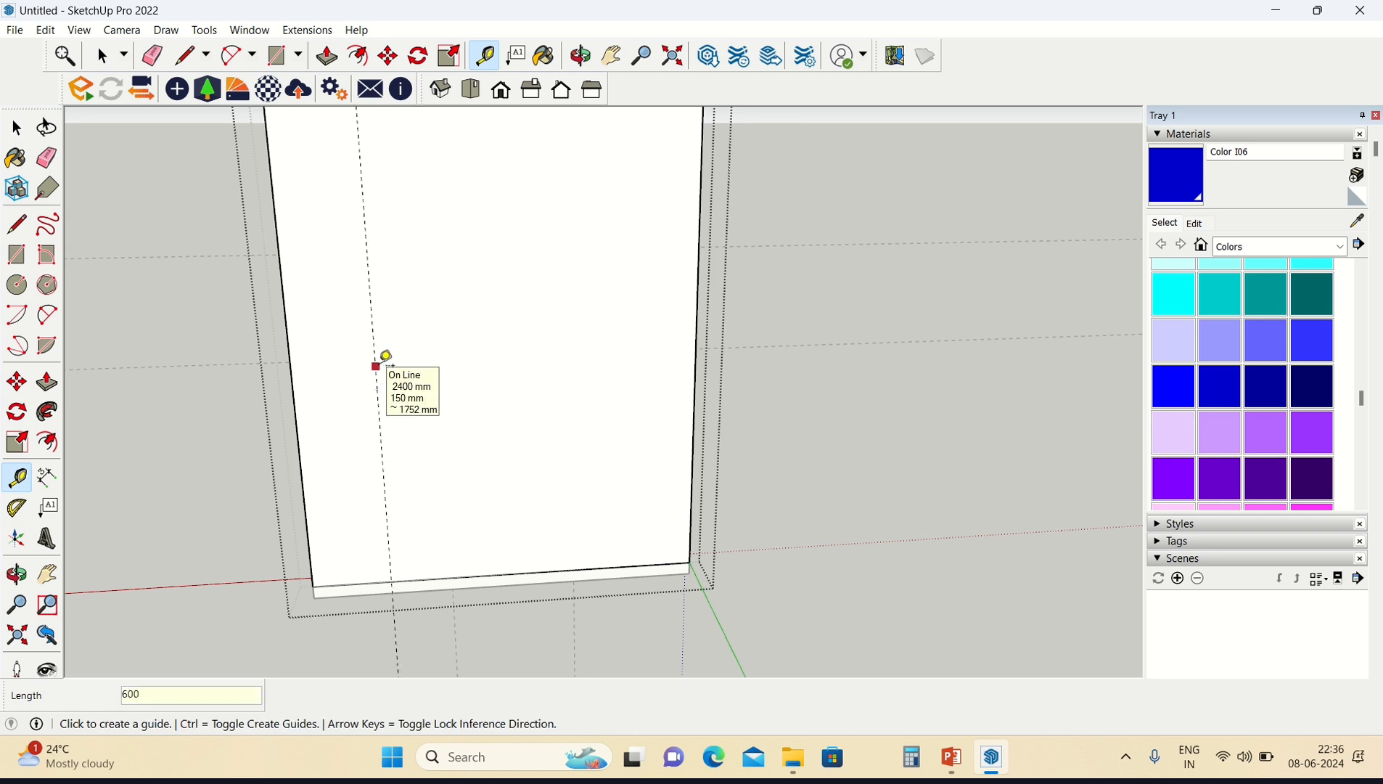
pyautogui.click(376, 366)
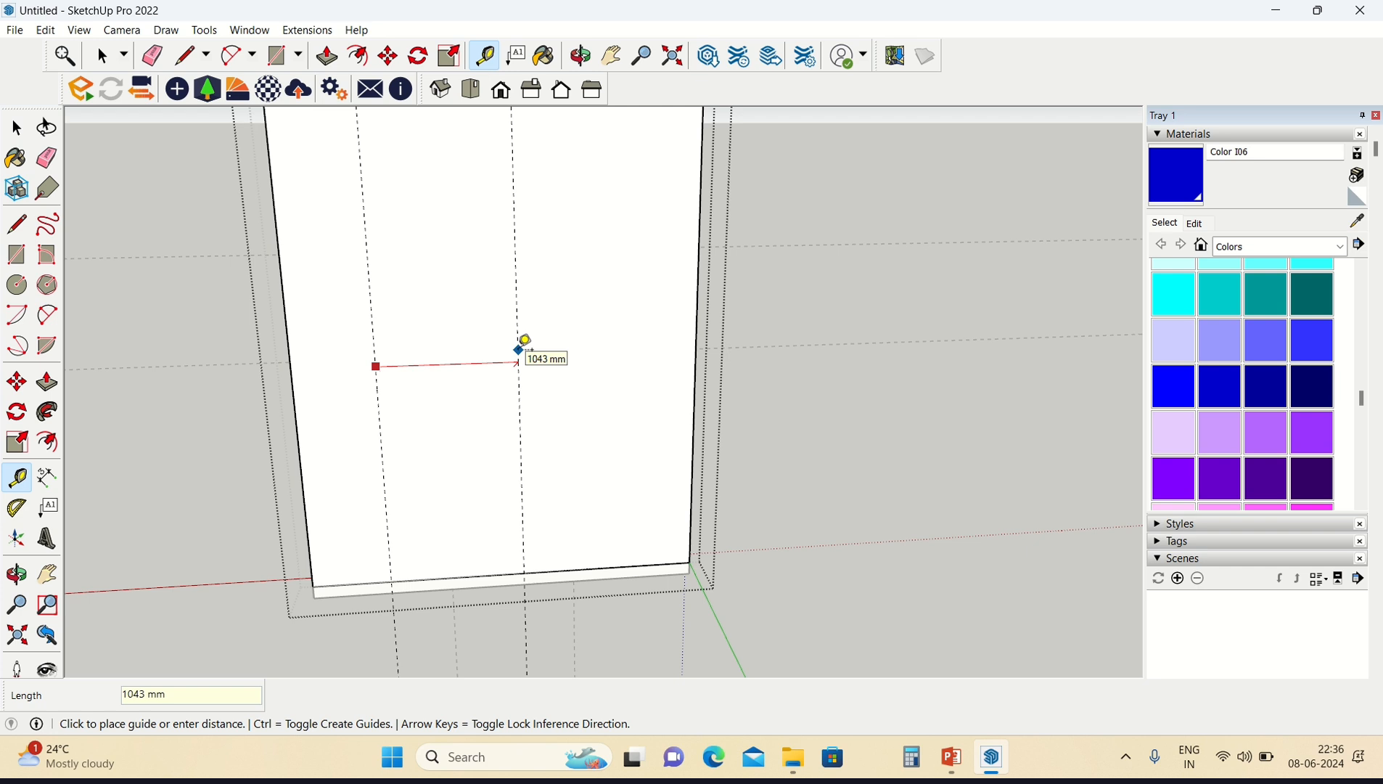
pyautogui.press('Return')
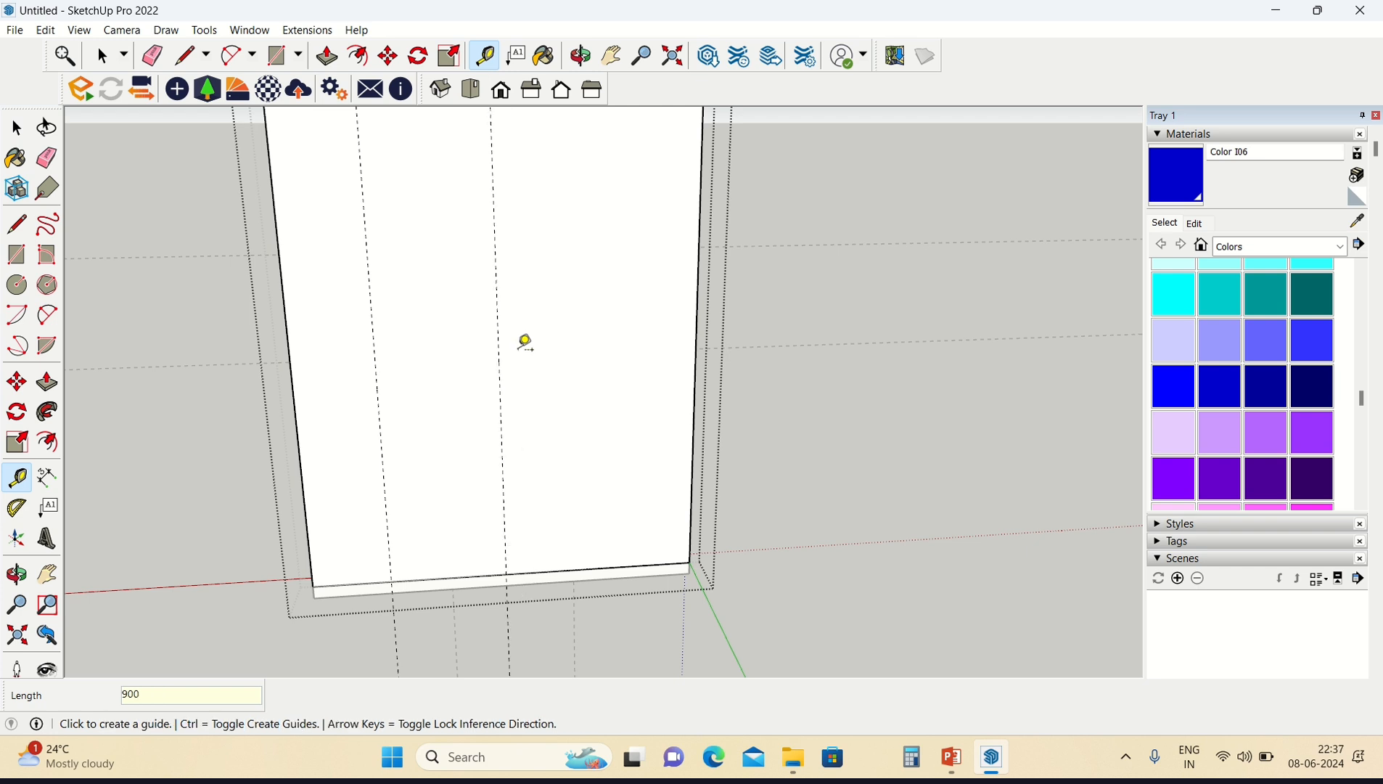
# Step: Add a horizontal guide 2100 mm above the wall's bottom edge and draw the doorway rectangle between the guides
pyautogui.click(568, 568)
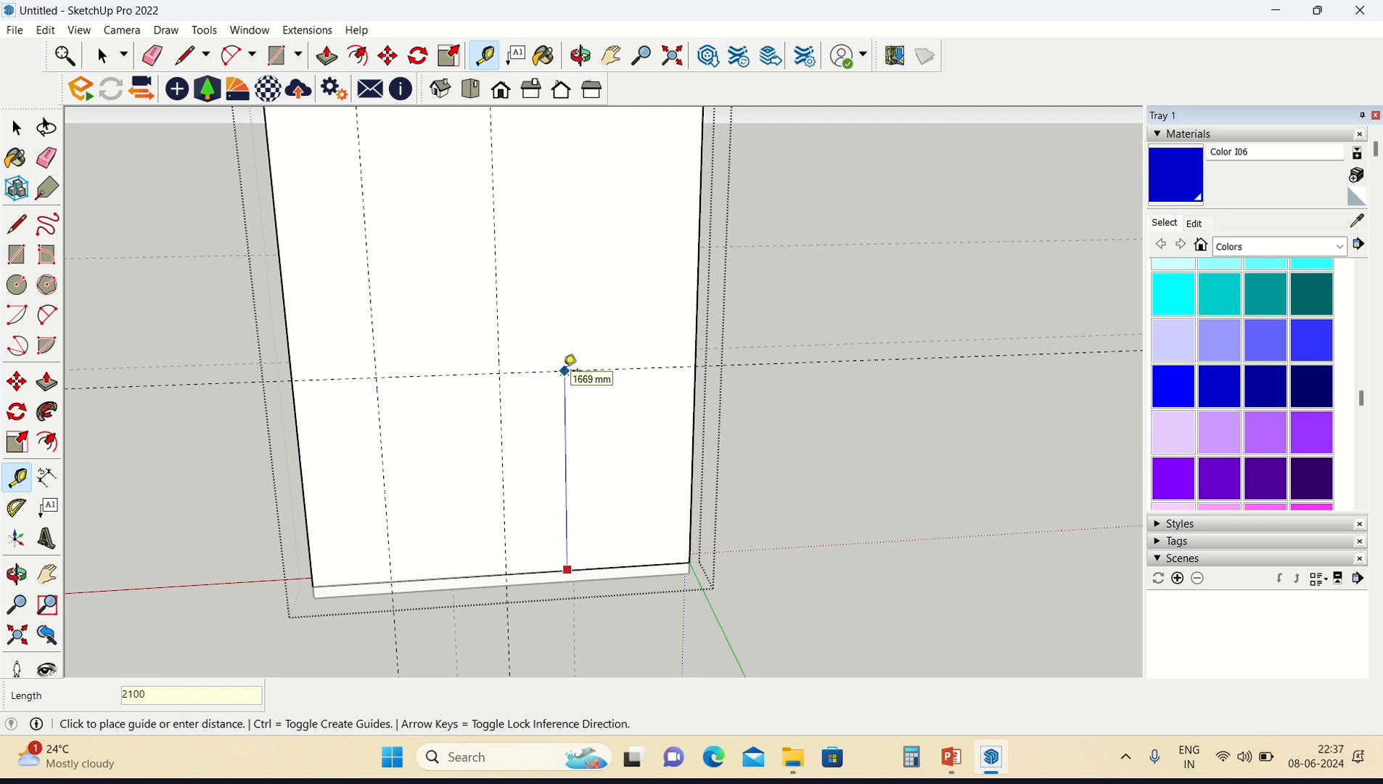
pyautogui.press('Return')
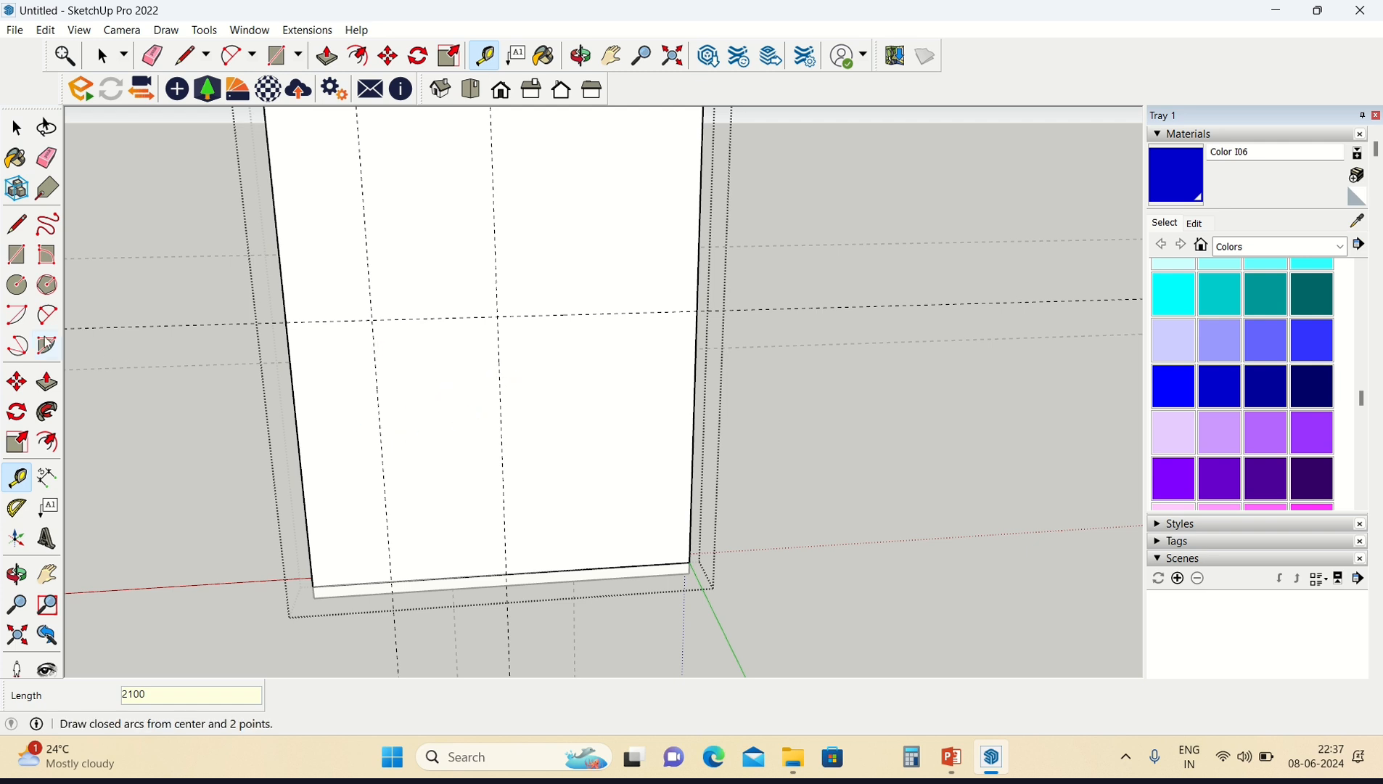
pyautogui.click(16, 256)
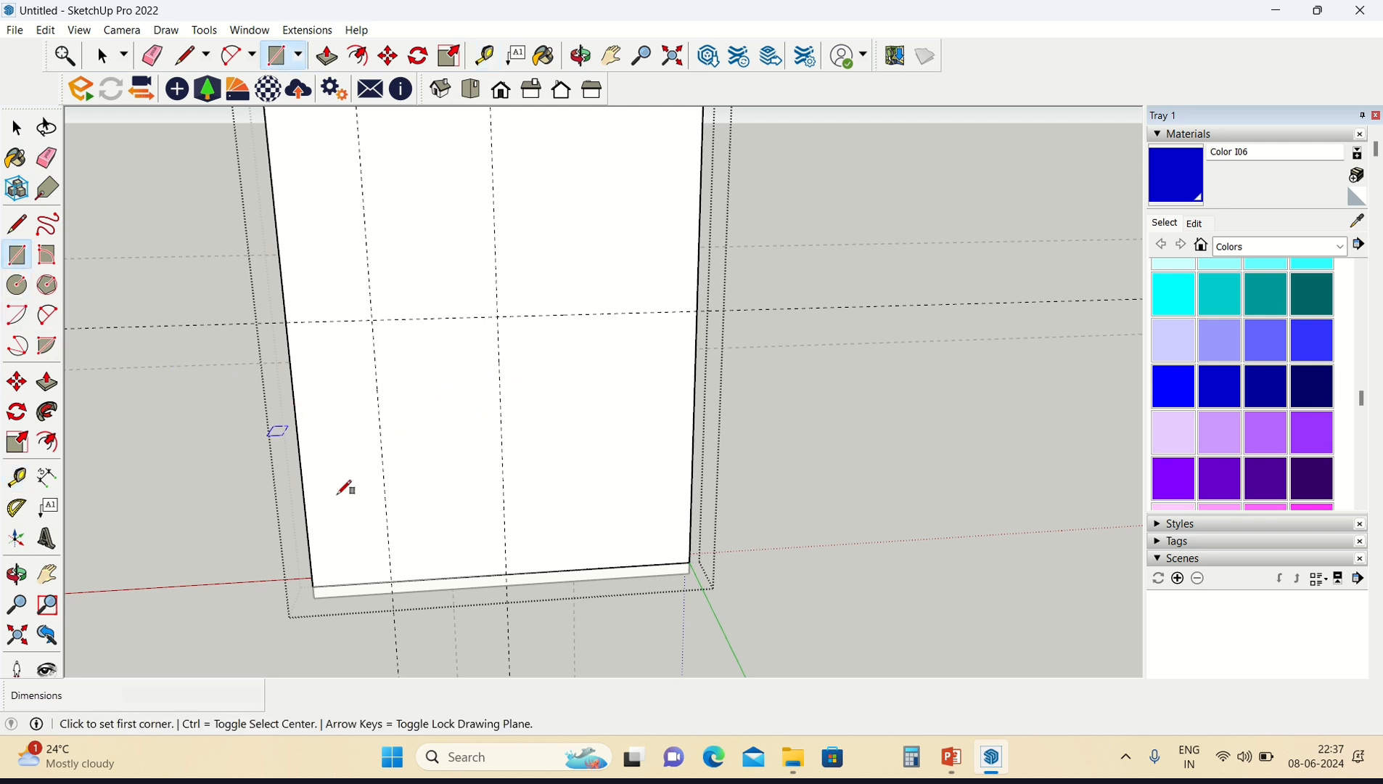
pyautogui.click(392, 579)
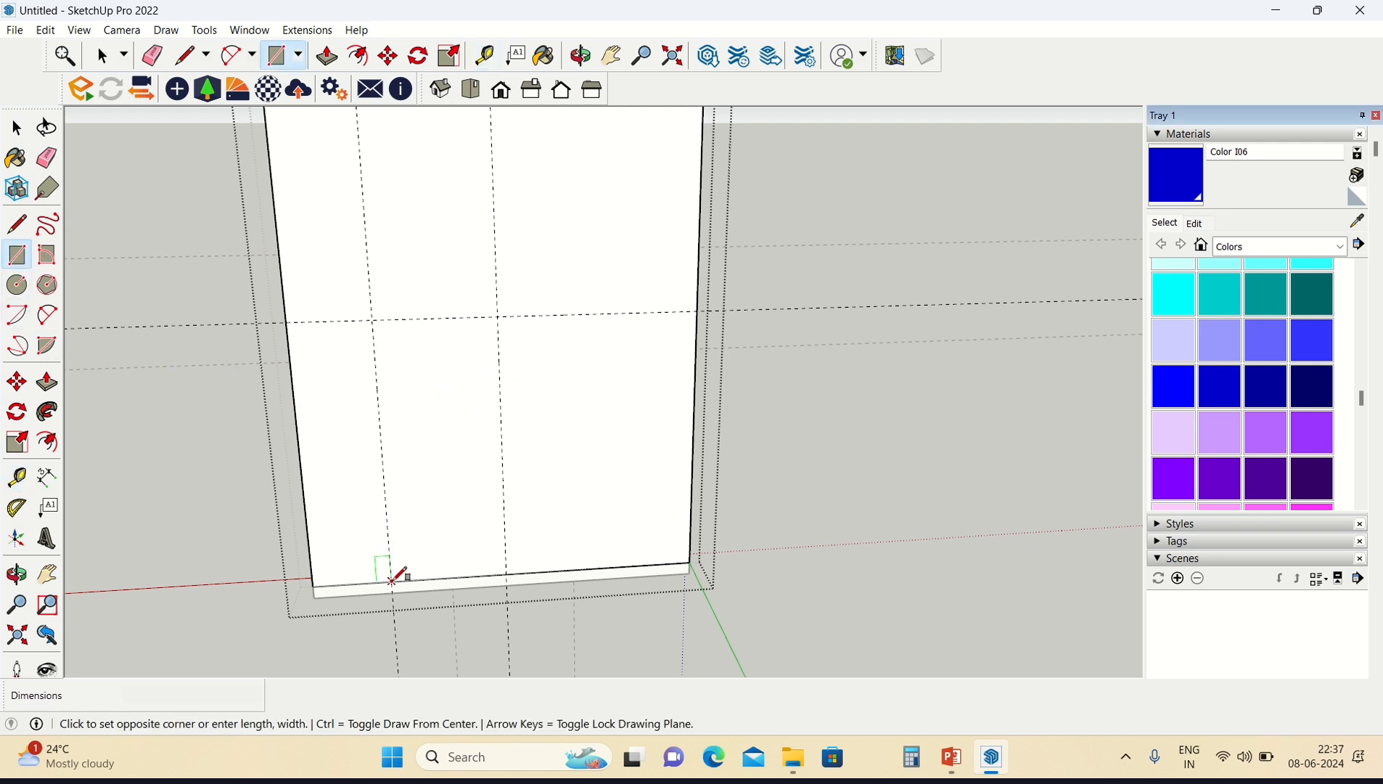
pyautogui.click(498, 317)
pyautogui.scroll(2, 447, 436)
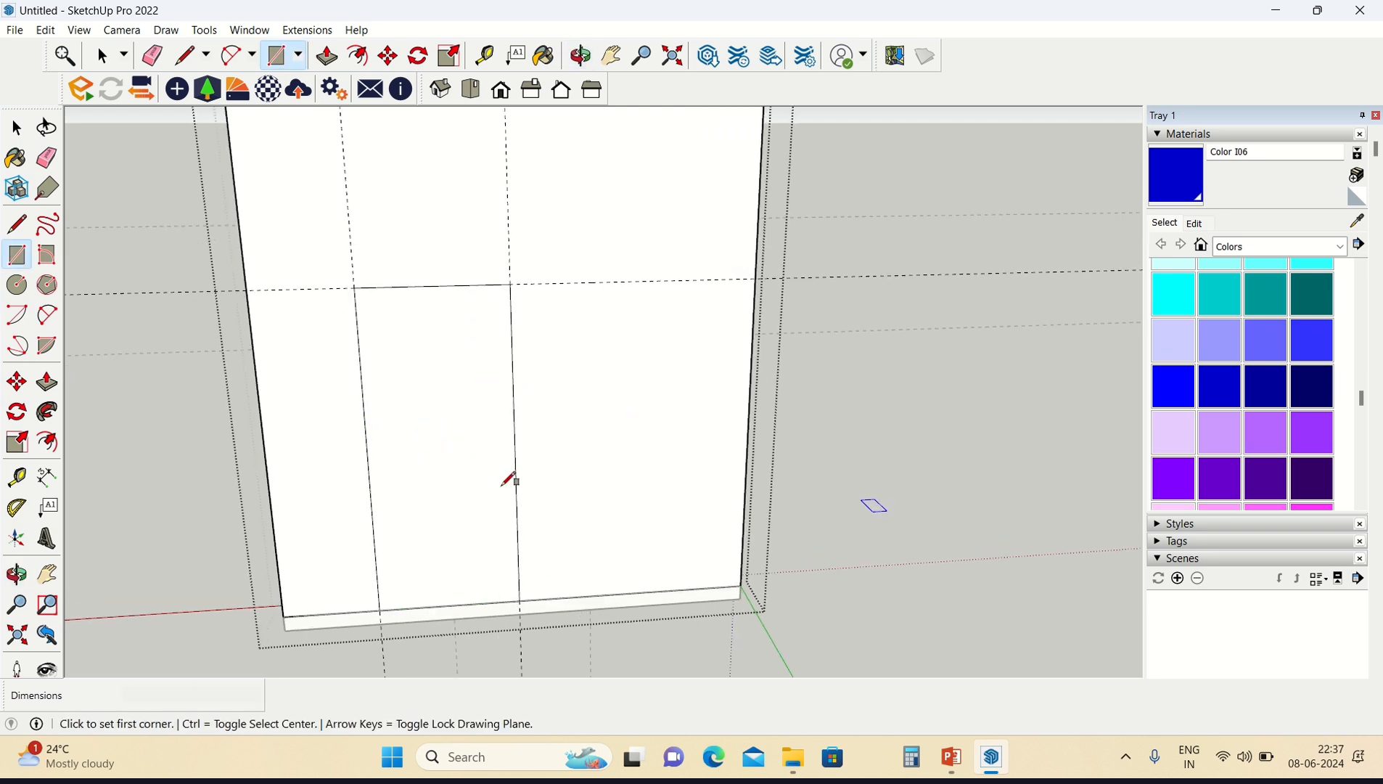
# Step: Push the doorway rectangle 150 mm through the wall to cut the opening, and leave the wall's editing context
pyautogui.click(47, 383)
pyautogui.click(417, 453)
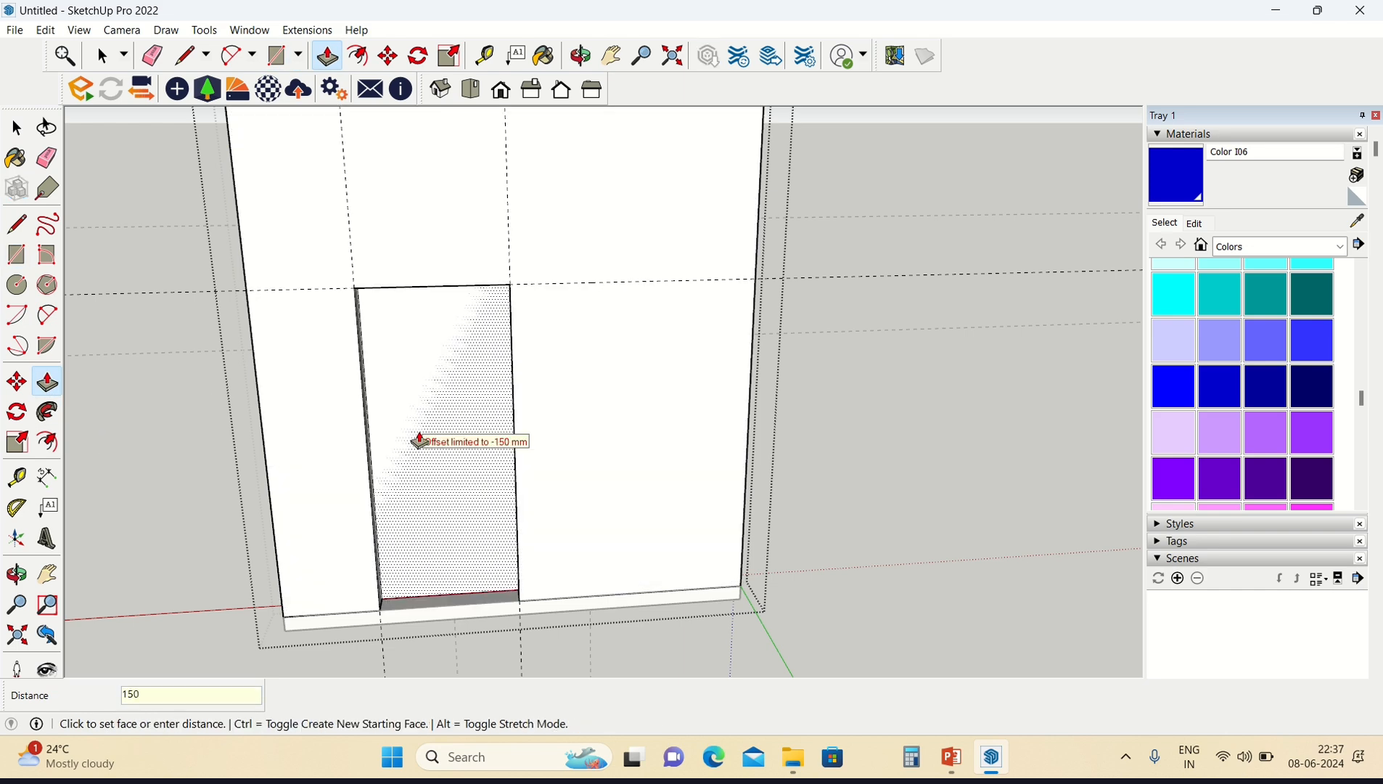
pyautogui.press('Return')
pyautogui.moveTo(389, 392); pyautogui.dragTo(562, 336, button='middle')
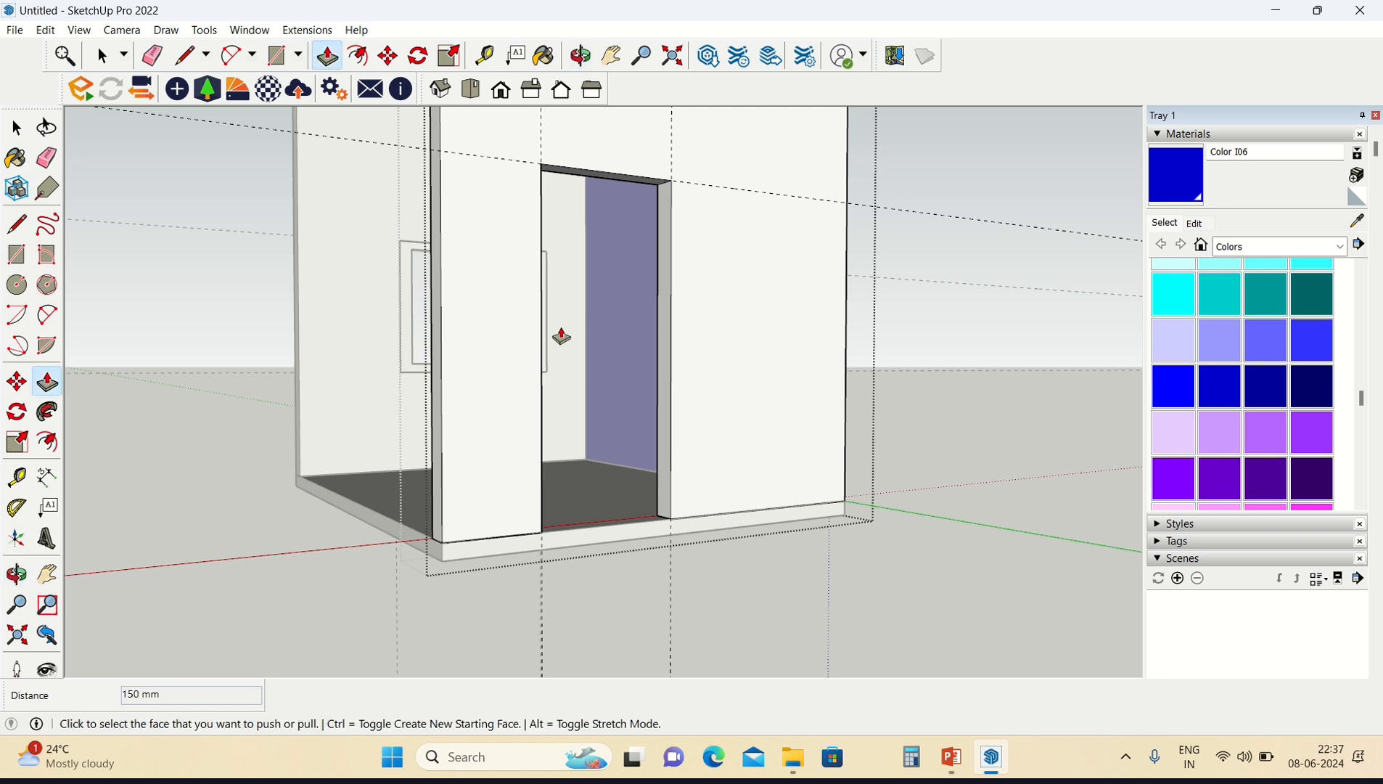
pyautogui.press('space')
pyautogui.moveTo(834, 511); pyautogui.dragTo(698, 452, button='middle')
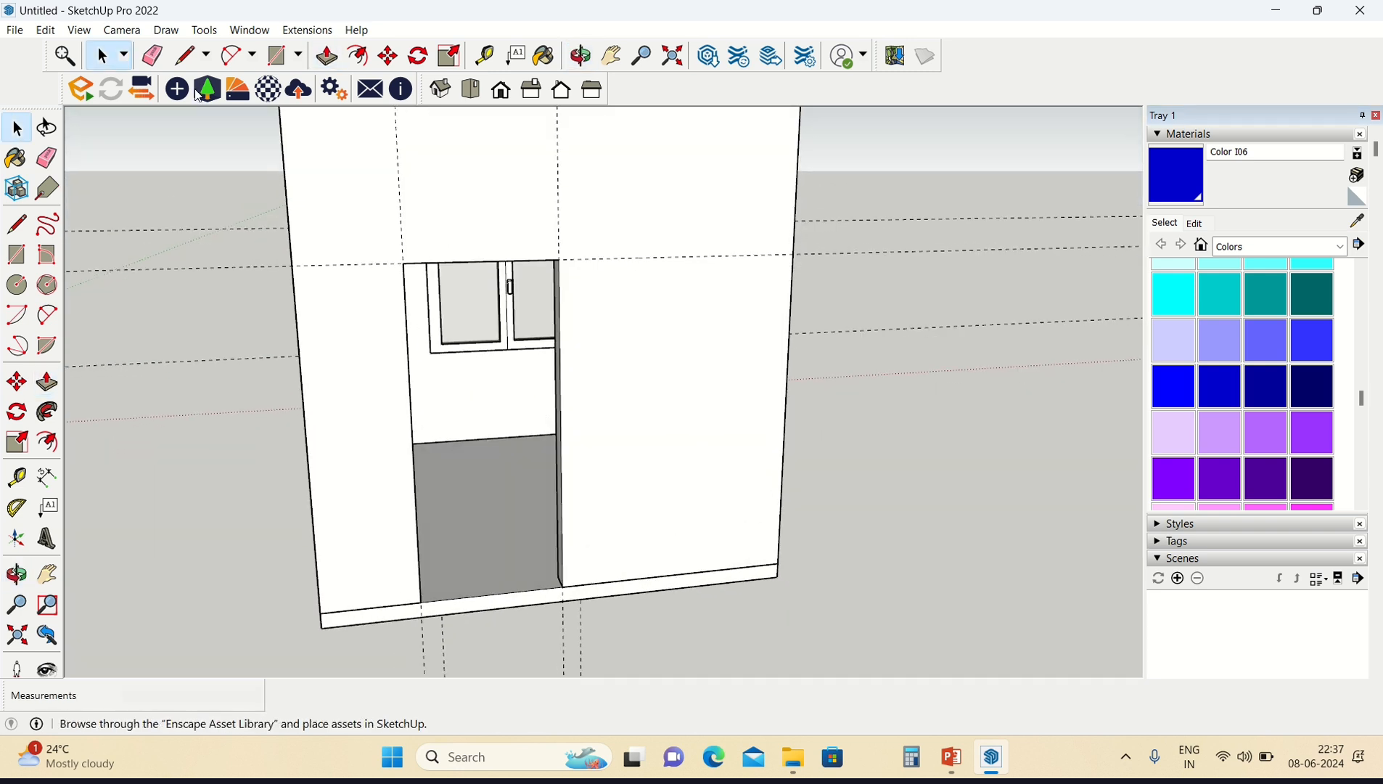
# Step: Open 3D Warehouse and search it for "main door"
pyautogui.click(249, 31)
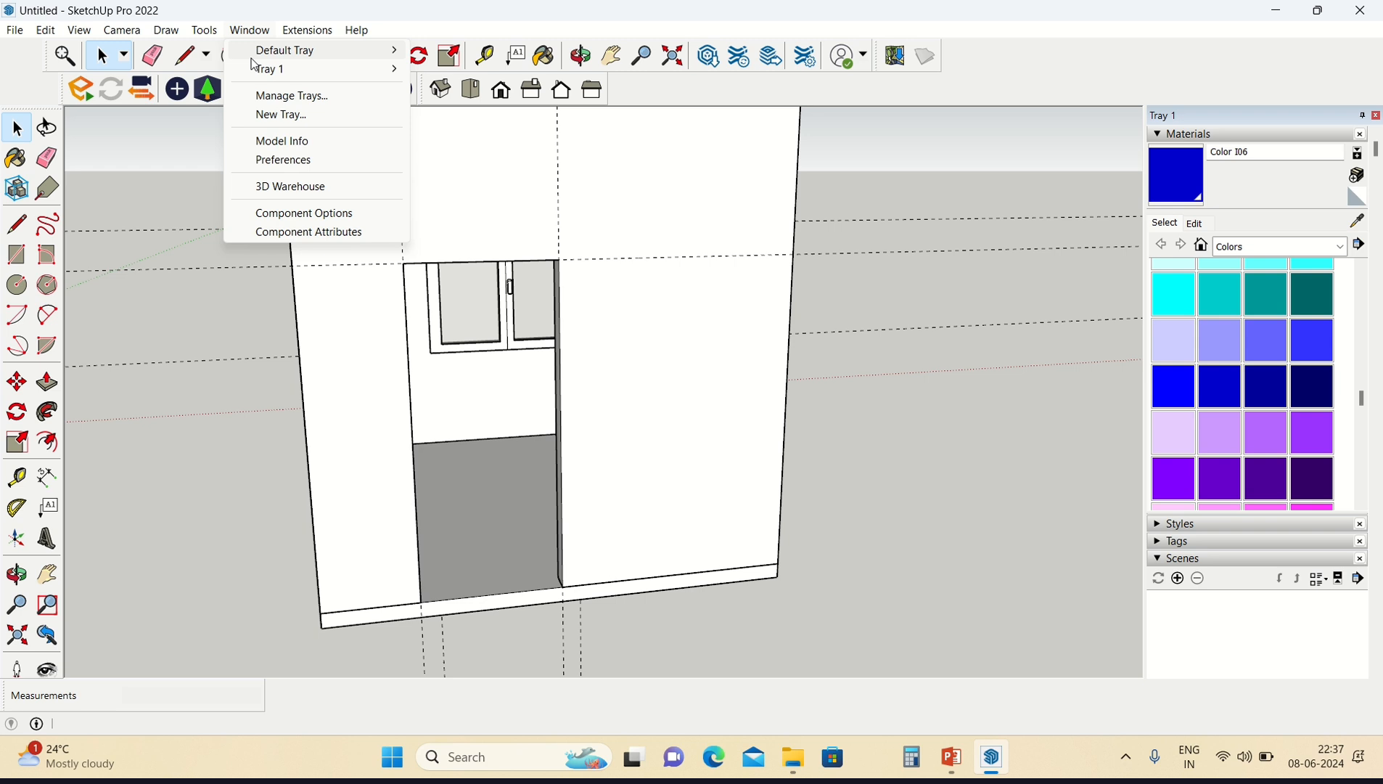
pyautogui.click(312, 188)
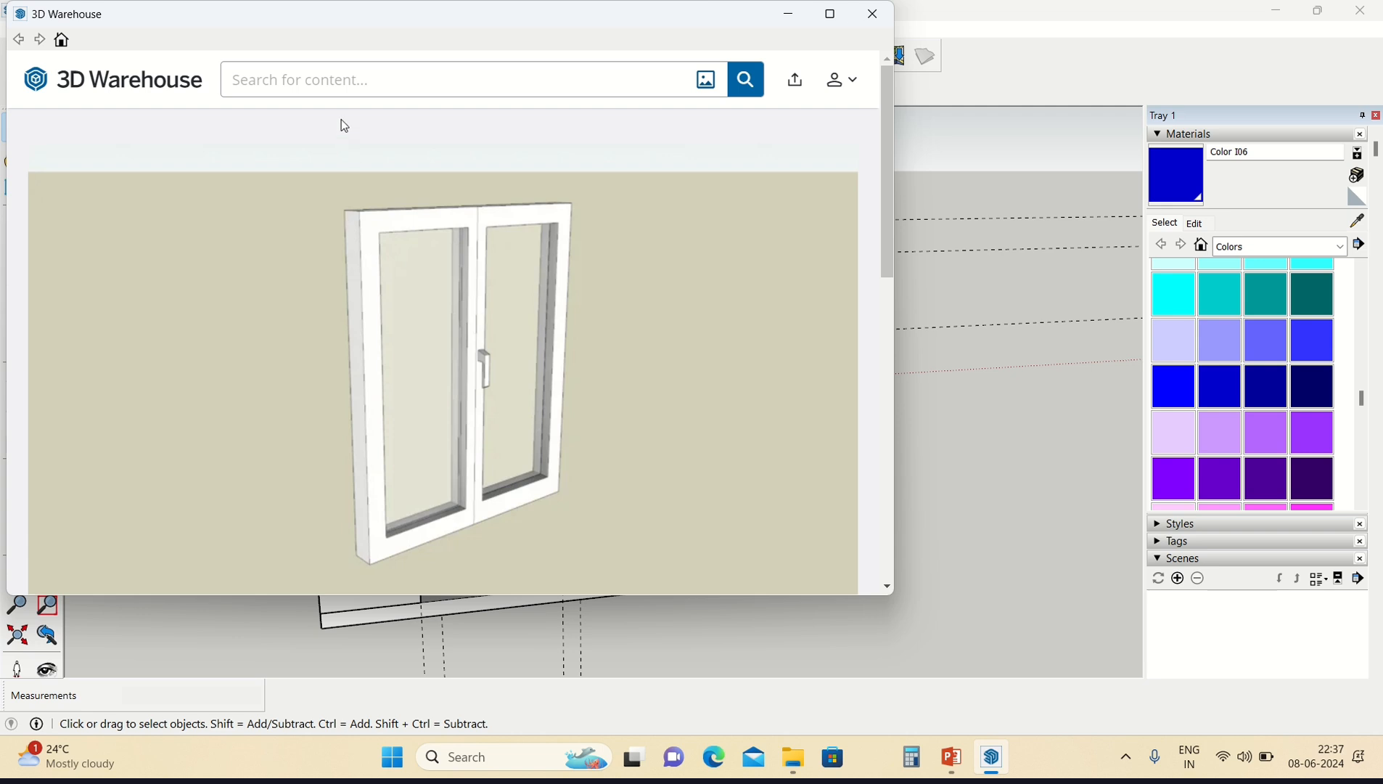
pyautogui.write('main door')
pyautogui.press('Return')
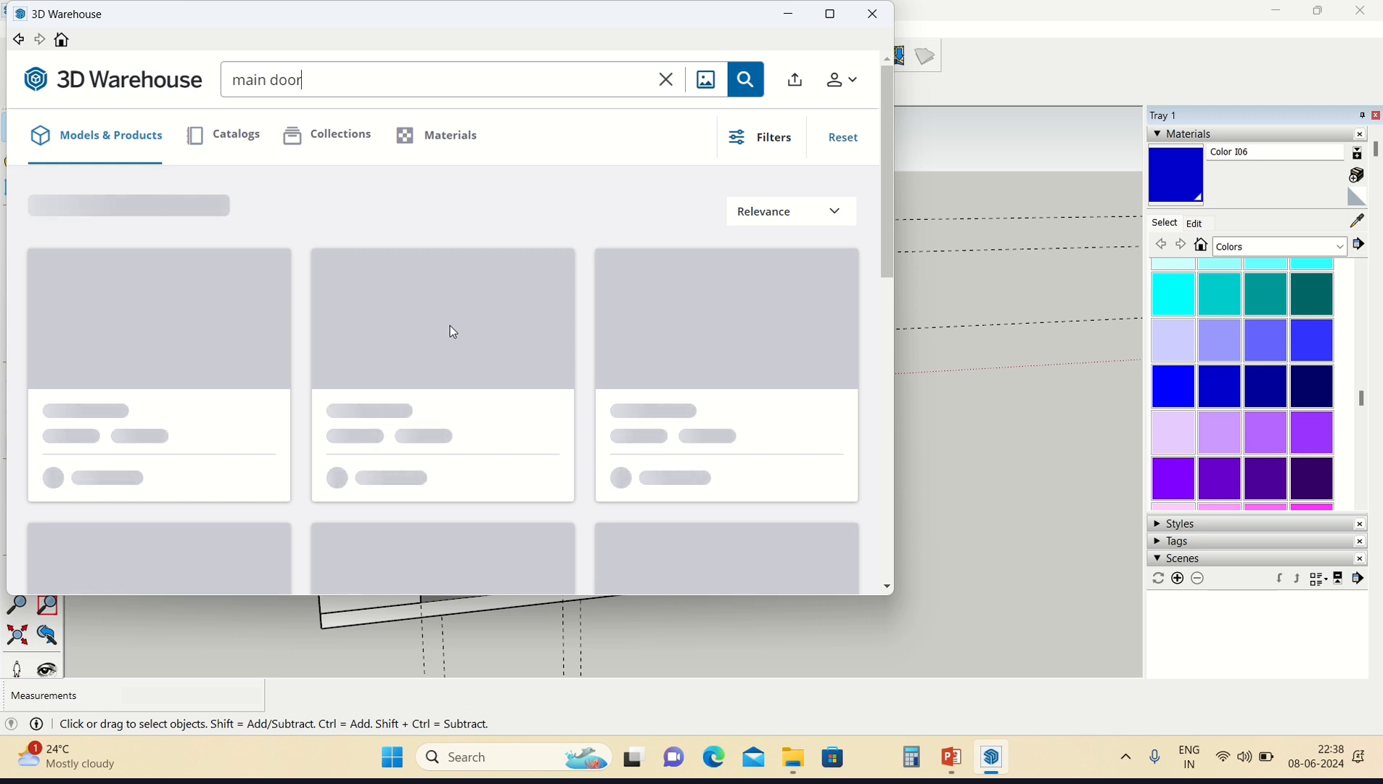
# Step: Browse the door models and open the 708 KB wooden Main Door with a vertically grooved panel
pyautogui.scroll(-5, 449, 325)
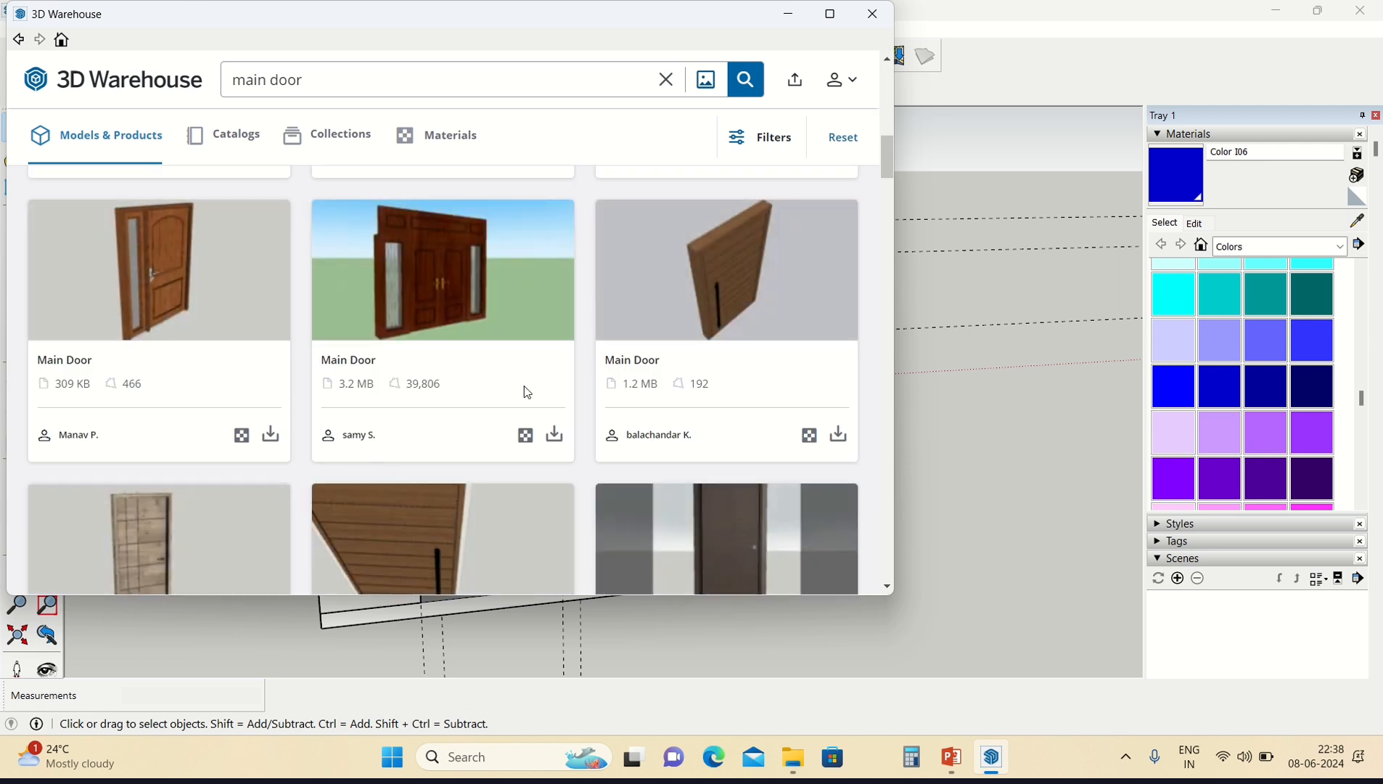
pyautogui.scroll(-3, 515, 340)
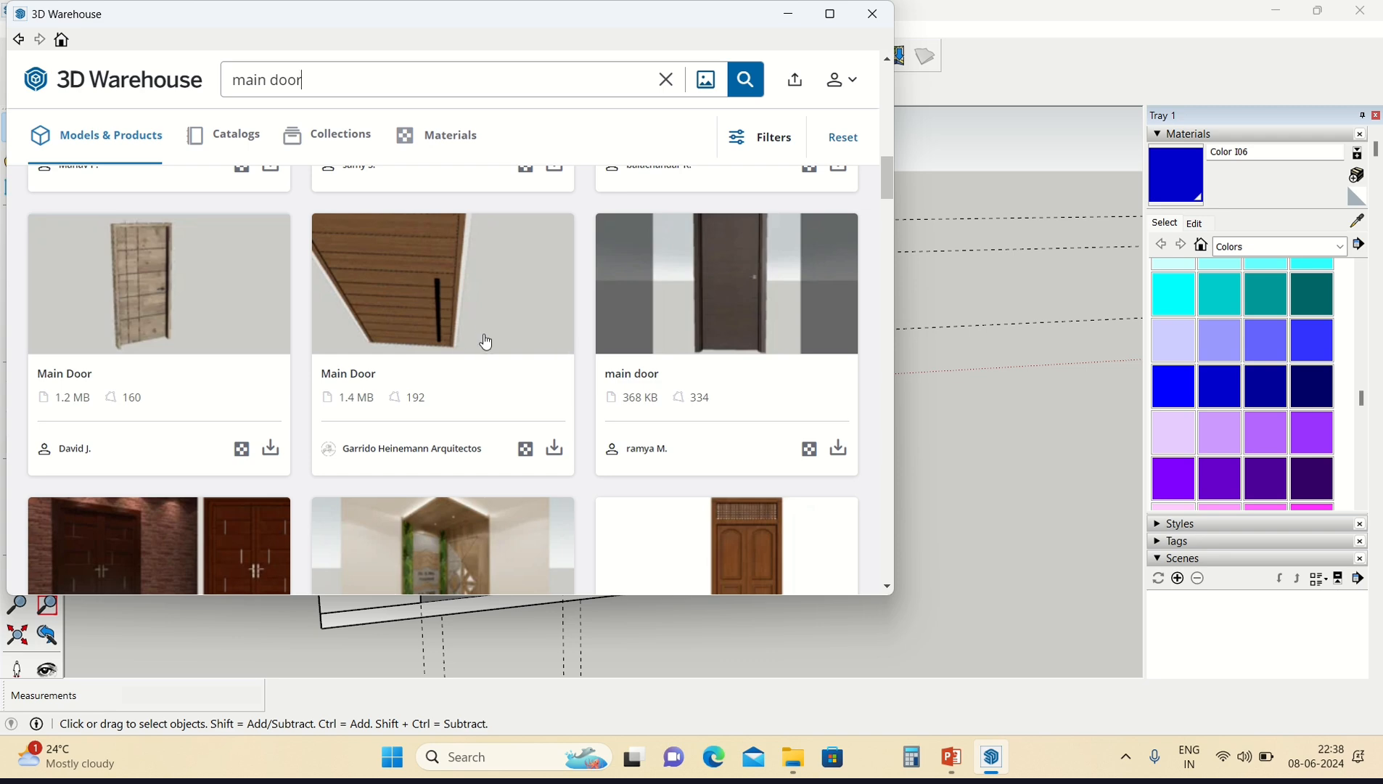
pyautogui.scroll(-3, 486, 341)
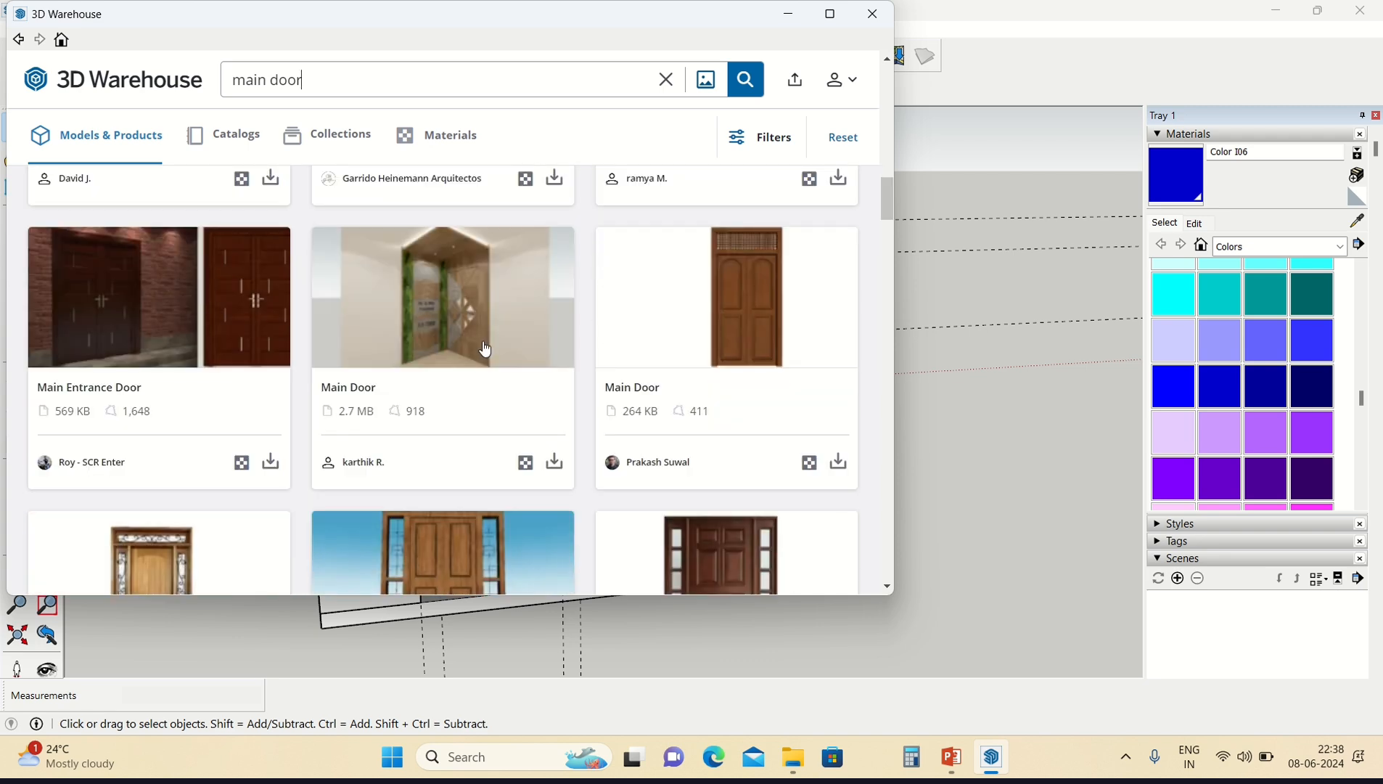
pyautogui.scroll(-6, 486, 349)
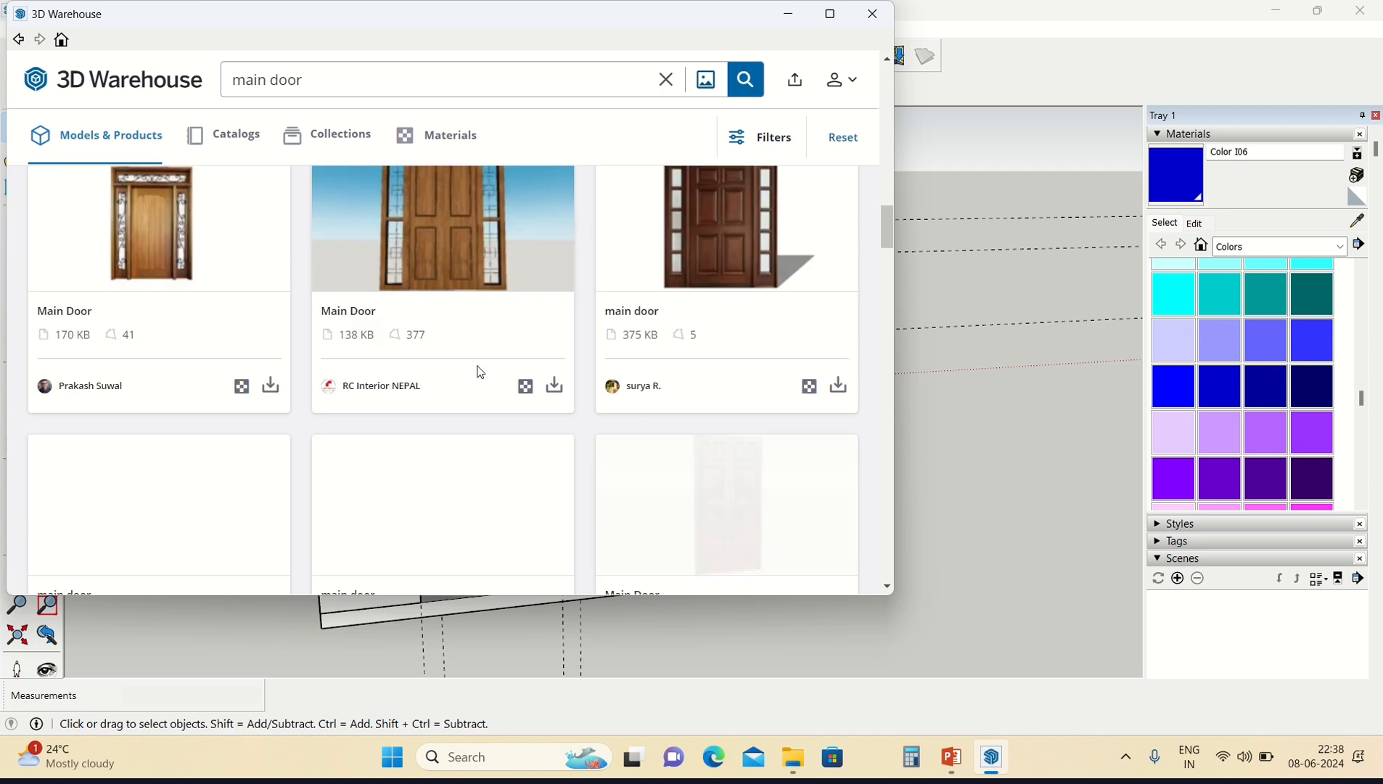
pyautogui.scroll(-6, 477, 366)
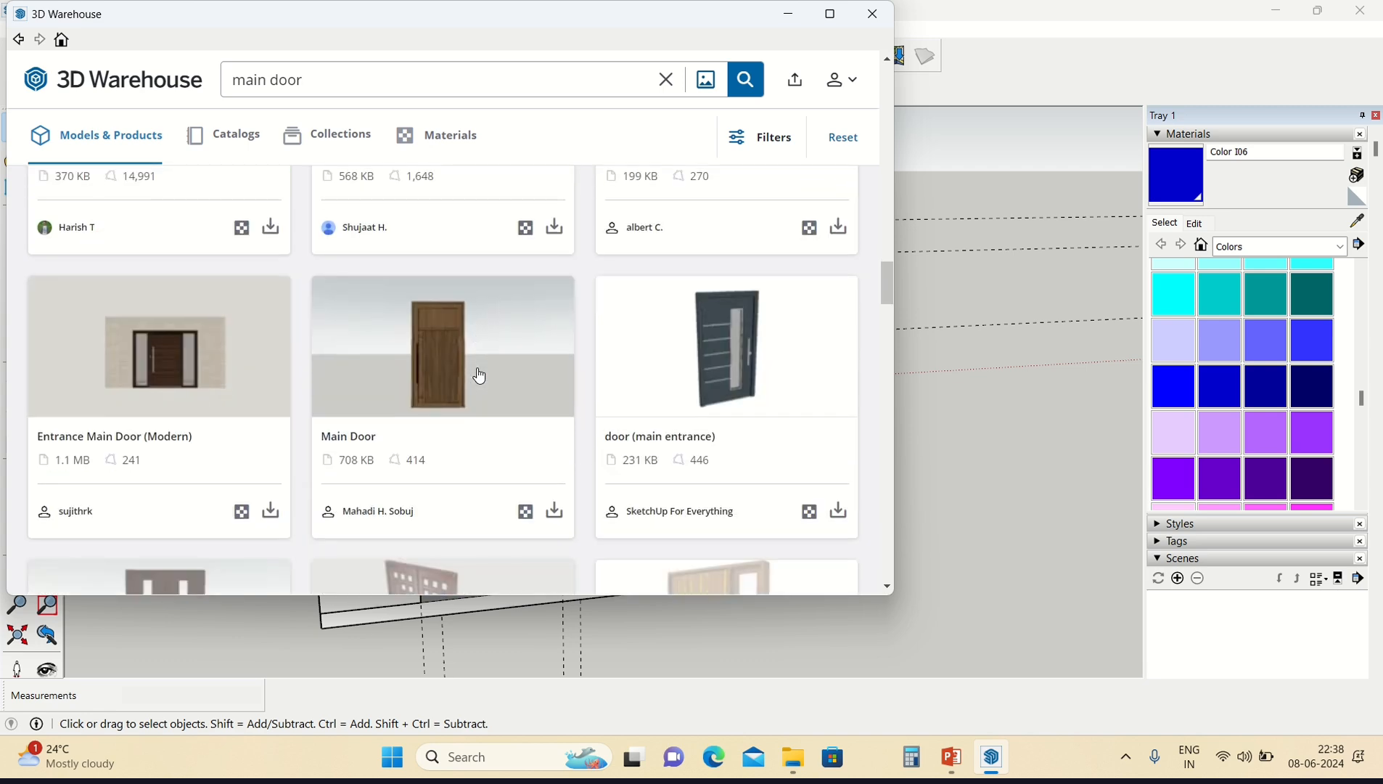
pyautogui.scroll(-3, 479, 376)
pyautogui.scroll(4, 478, 374)
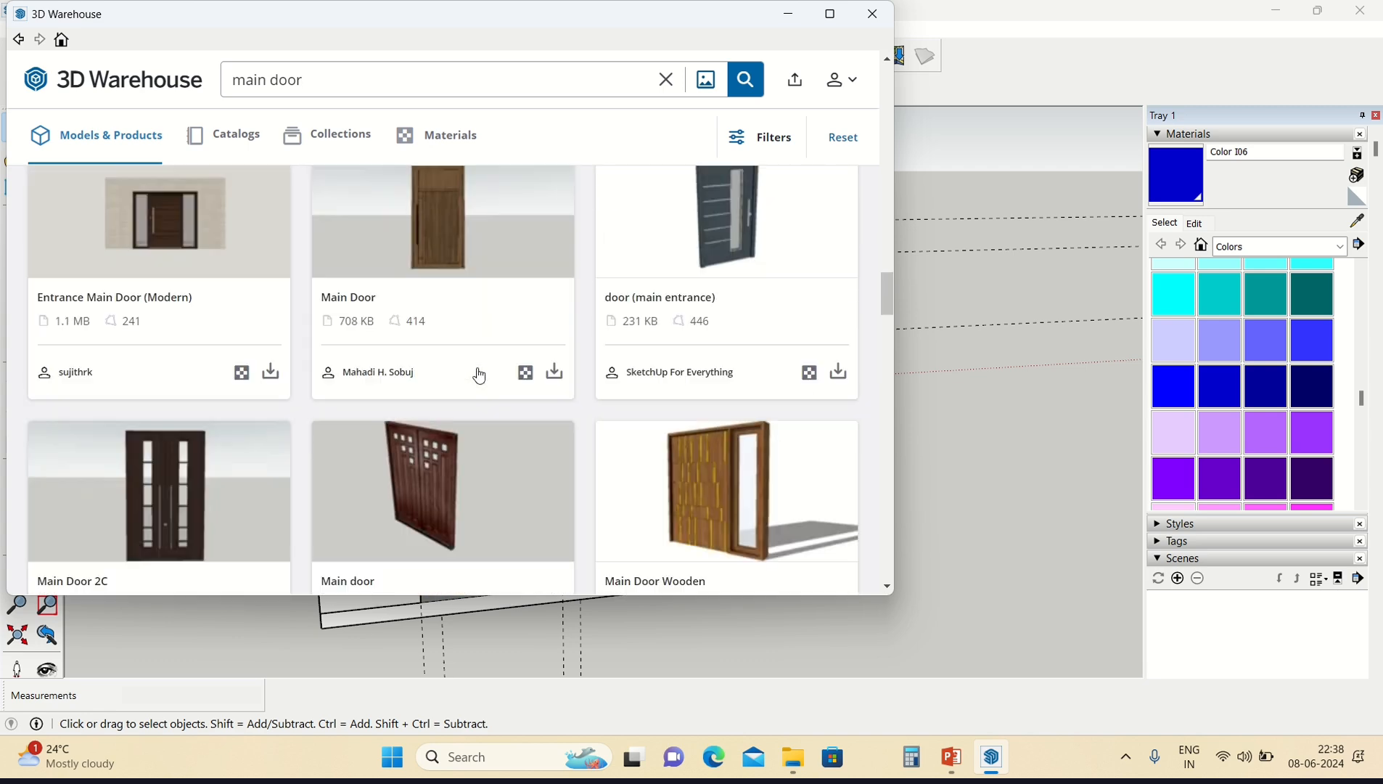
pyautogui.click(447, 386)
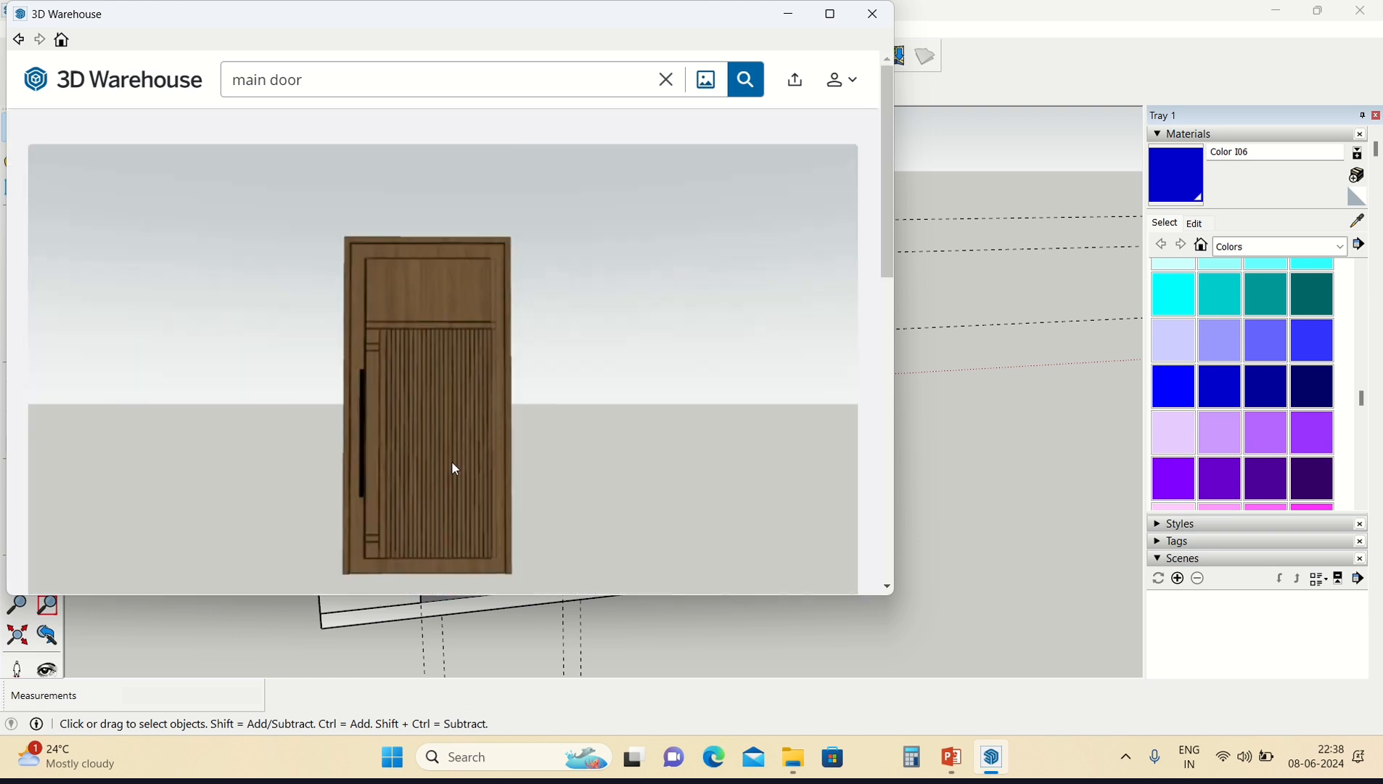
# Step: Download the wooden door directly into the model, dismiss the version warning, and place the door in the doorway
pyautogui.scroll(-3, 508, 454)
pyautogui.scroll(-3, 530, 448)
pyautogui.click(753, 477)
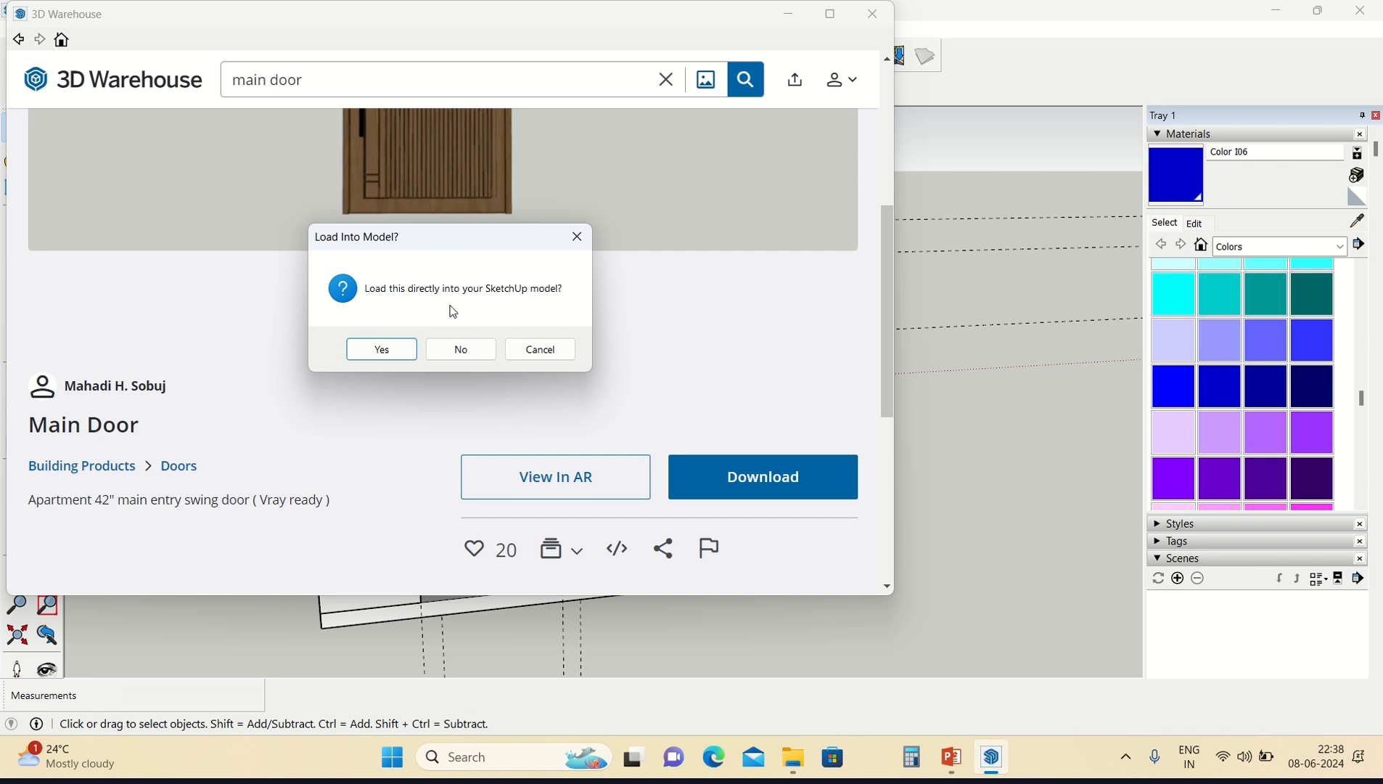
pyautogui.click(399, 347)
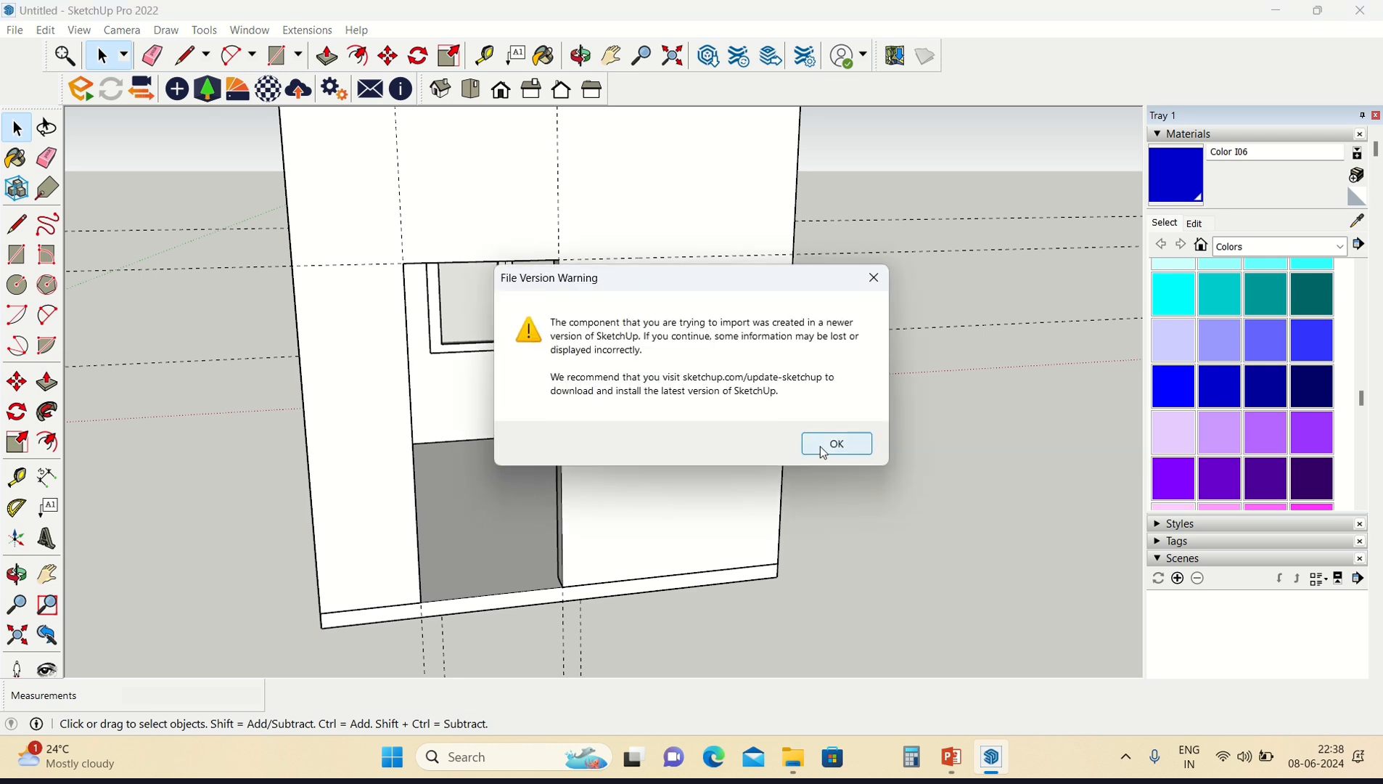
pyautogui.click(874, 278)
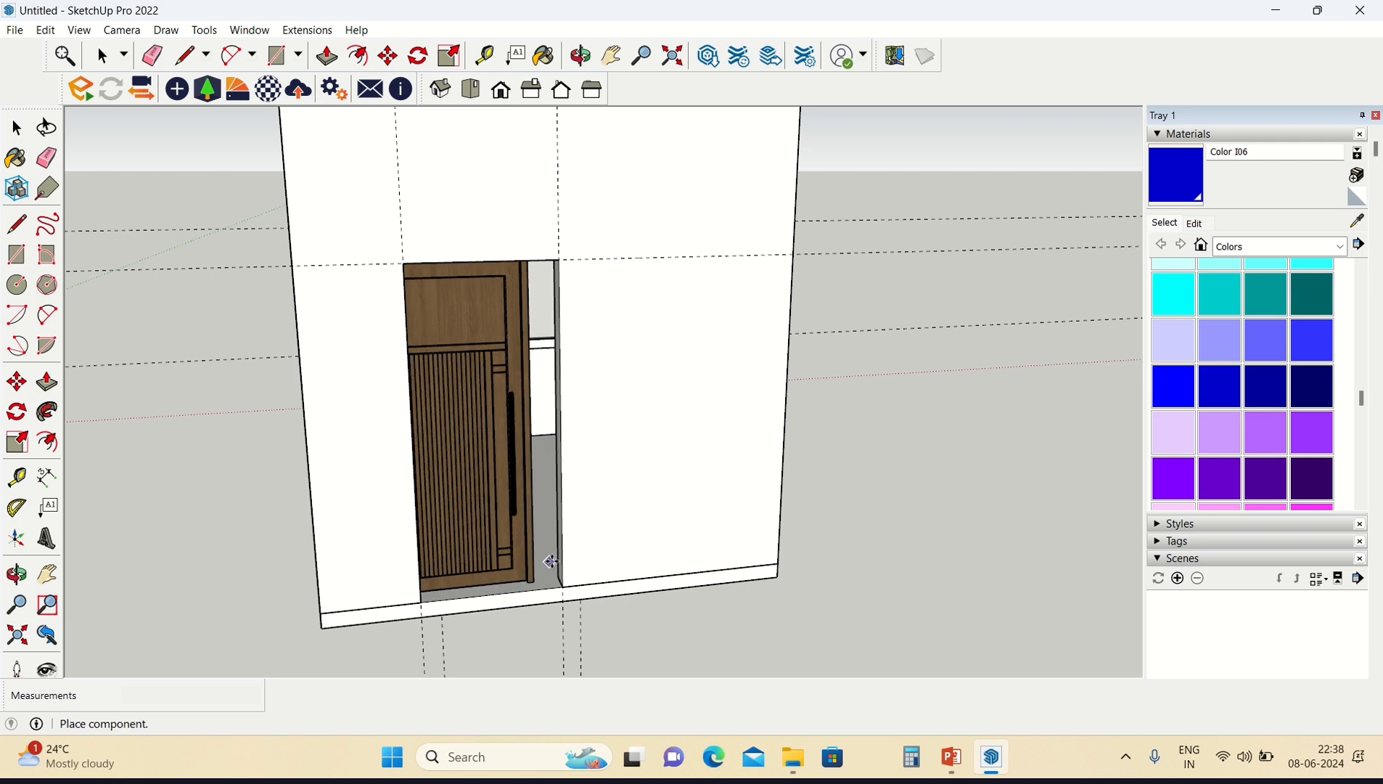
pyautogui.click(547, 568)
# Step: Move the door by its lower frame corner on the handle side onto the matching lower corner of the doorway
pyautogui.scroll(3, 547, 573)
pyautogui.moveTo(547, 574); pyautogui.dragTo(544, 614, button='middle')
pyautogui.scroll(2, 544, 615)
pyautogui.press('m')
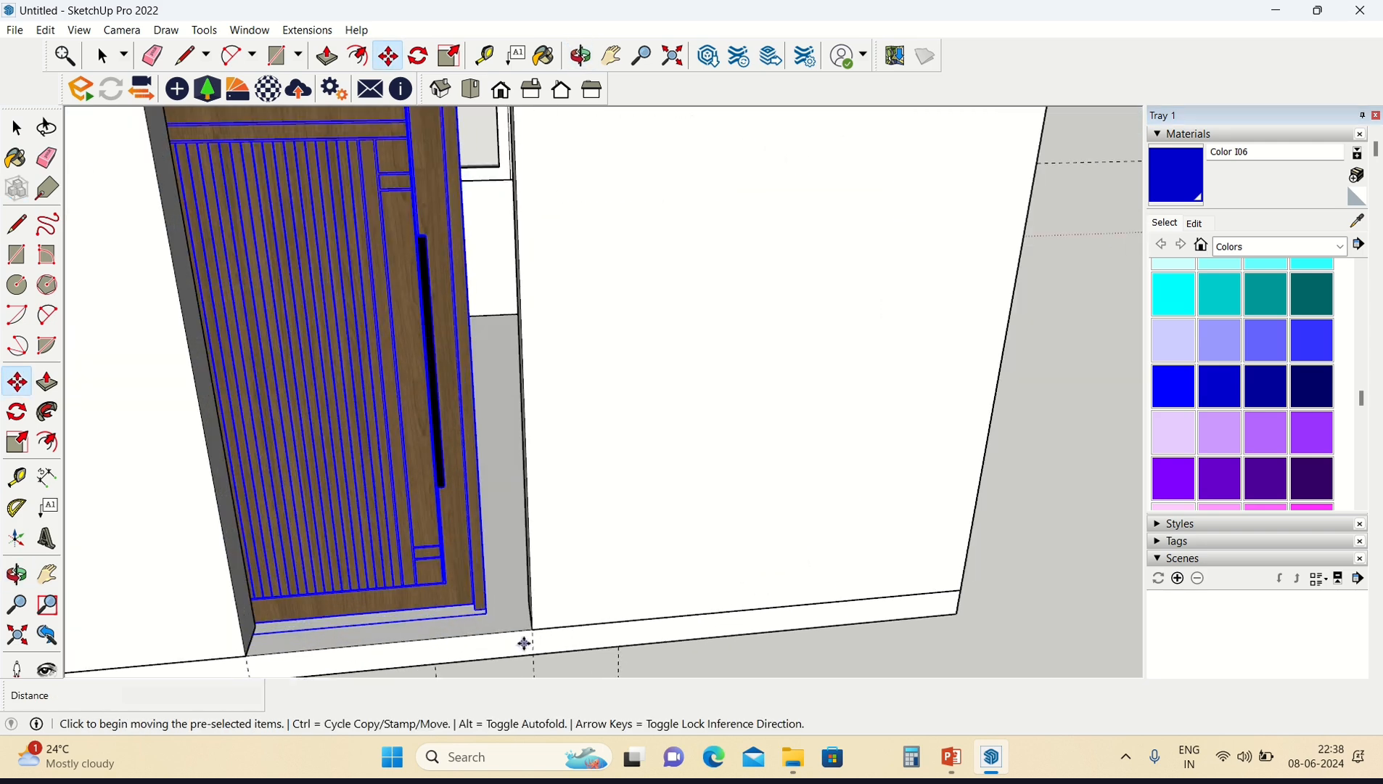
pyautogui.click(486, 613)
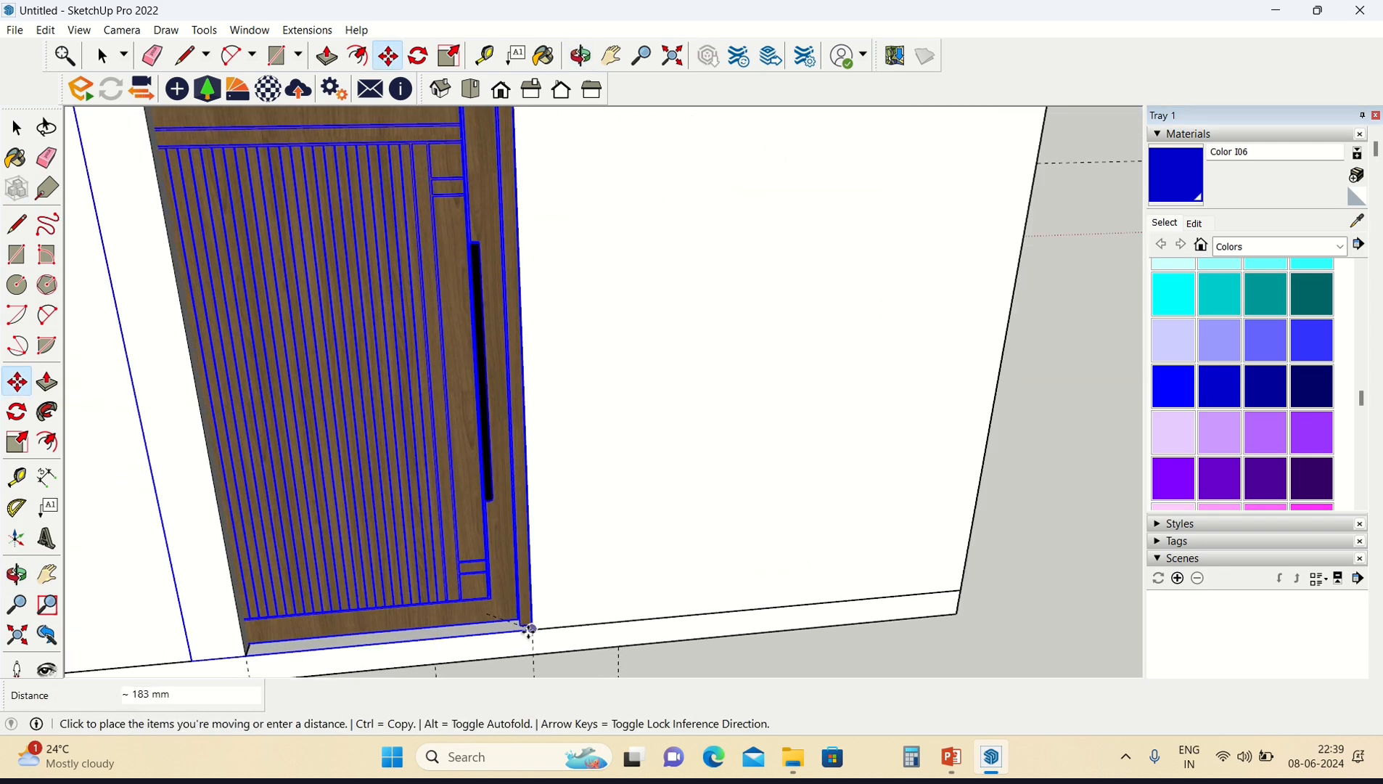
pyautogui.click(530, 629)
# Step: Scale the door along the red axis by about 0.85 to match the doorway's width
pyautogui.scroll(-5, 633, 472)
pyautogui.moveTo(633, 472); pyautogui.dragTo(185, 454, button='middle')
pyautogui.click(18, 441)
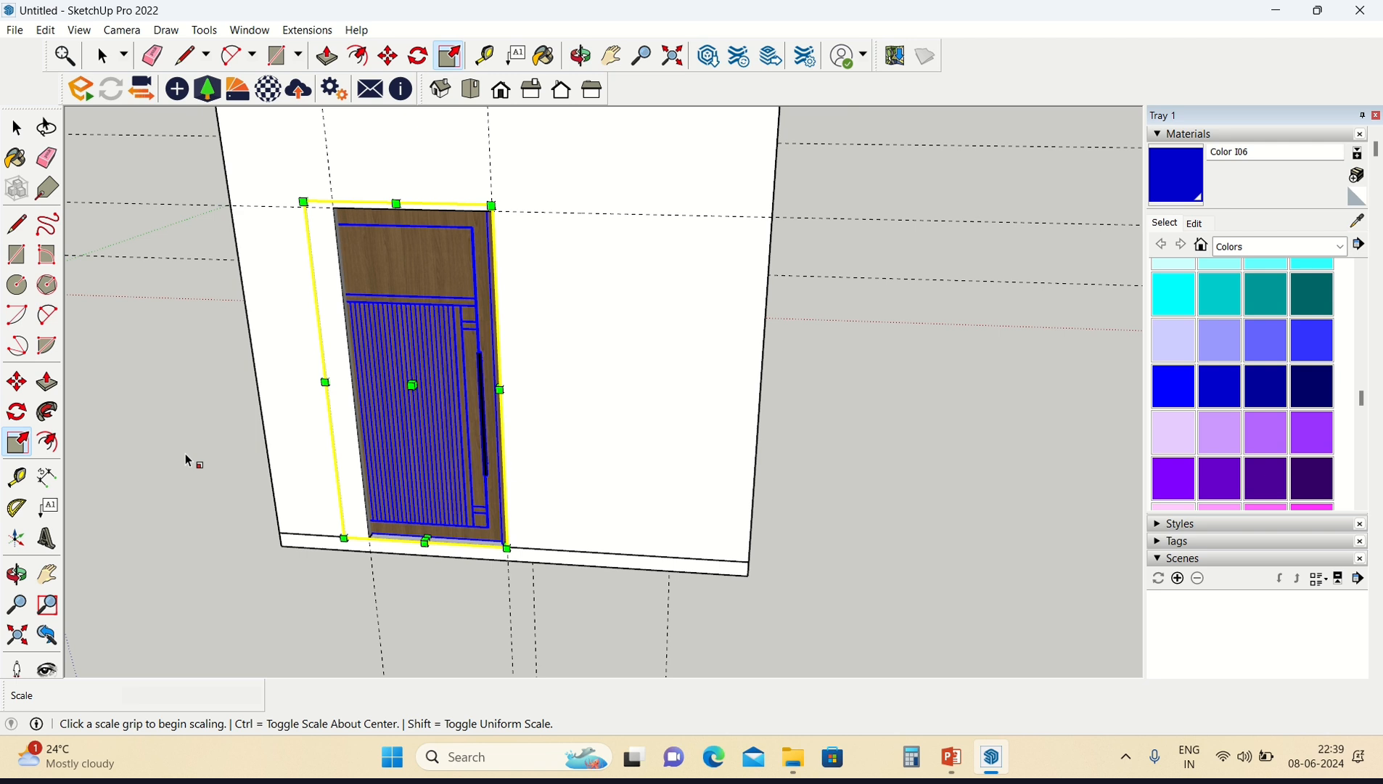
pyautogui.click(327, 377)
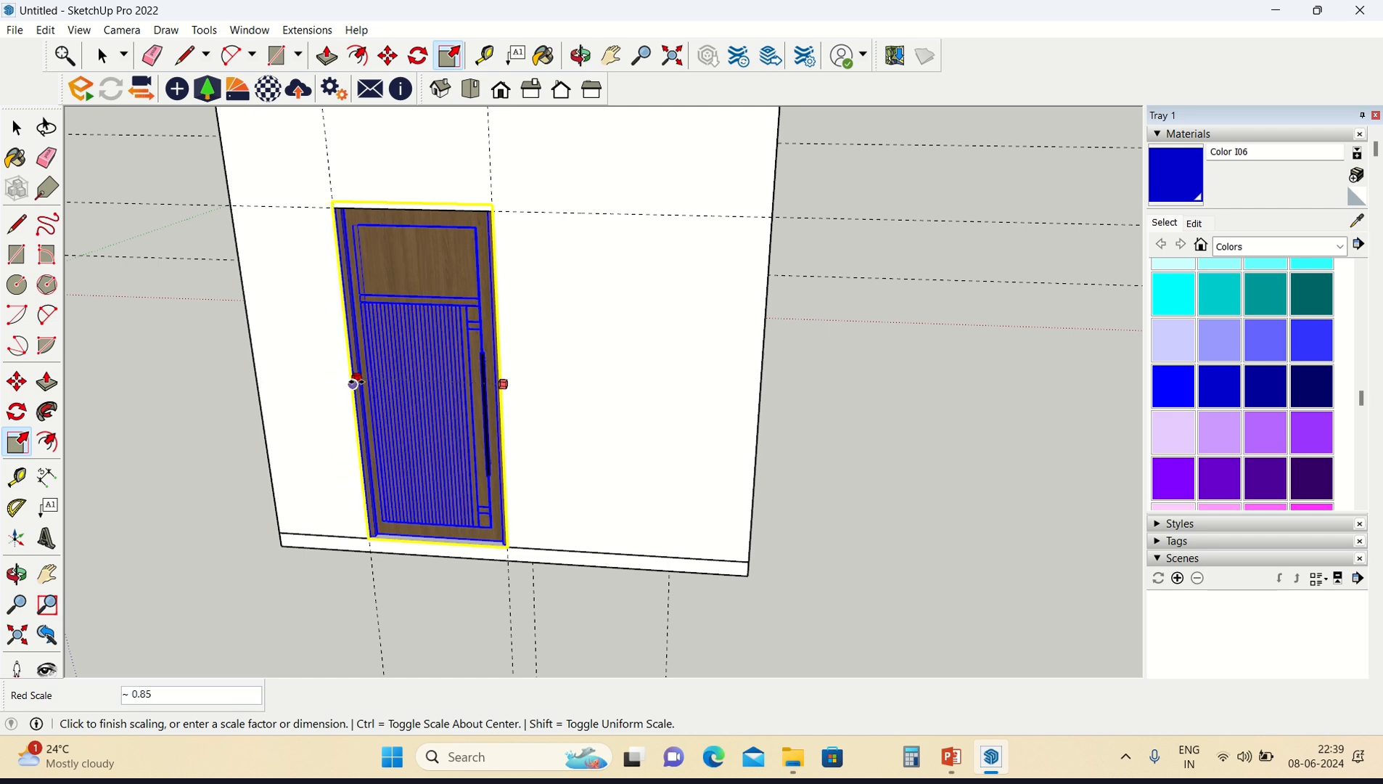
pyautogui.click(357, 386)
# Step: Scale the door's height along the blue axis to meet the top of the doorway, and deselect it
pyautogui.moveTo(370, 398); pyautogui.dragTo(435, 395, button='middle')
pyautogui.scroll(3, 451, 203)
pyautogui.moveTo(475, 209); pyautogui.dragTo(517, 225, button='middle')
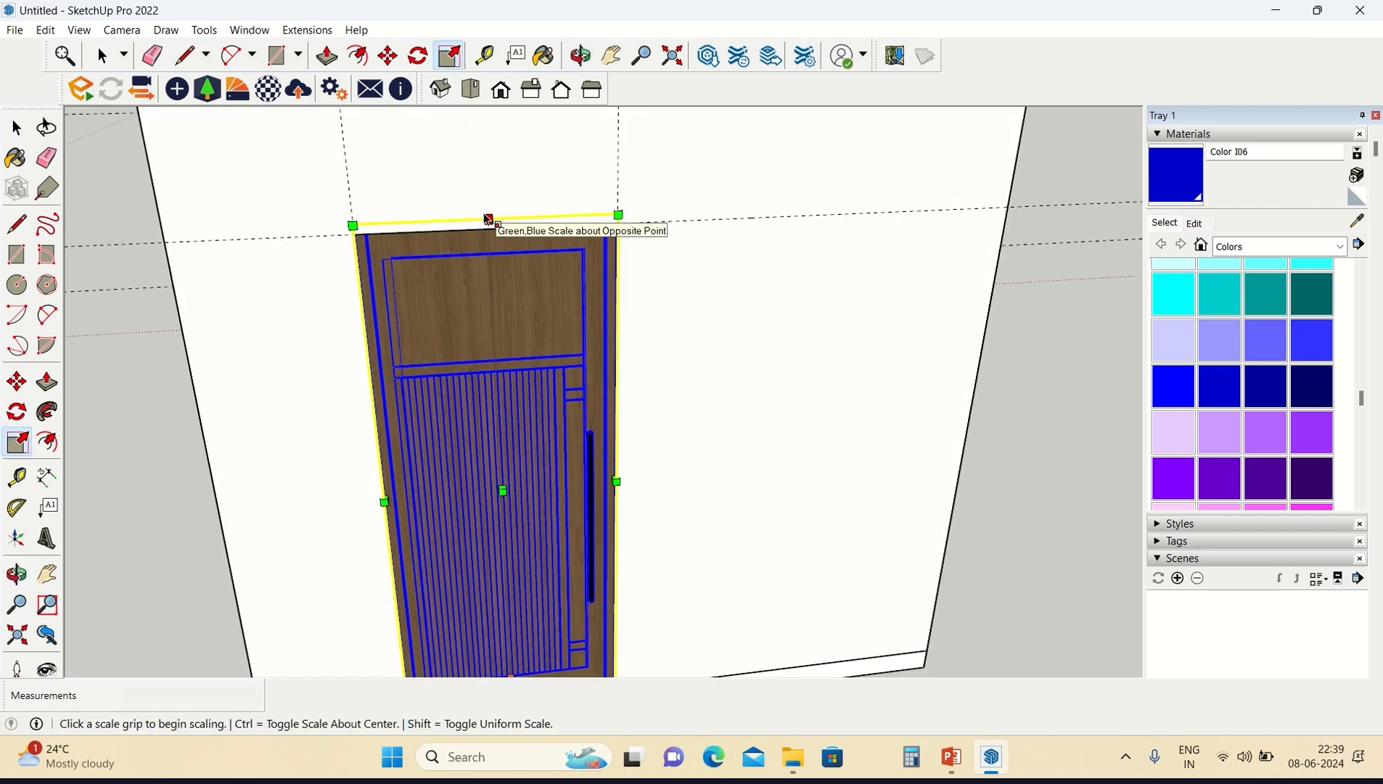
pyautogui.click(485, 212)
pyautogui.click(471, 223)
pyautogui.scroll(-4, 562, 341)
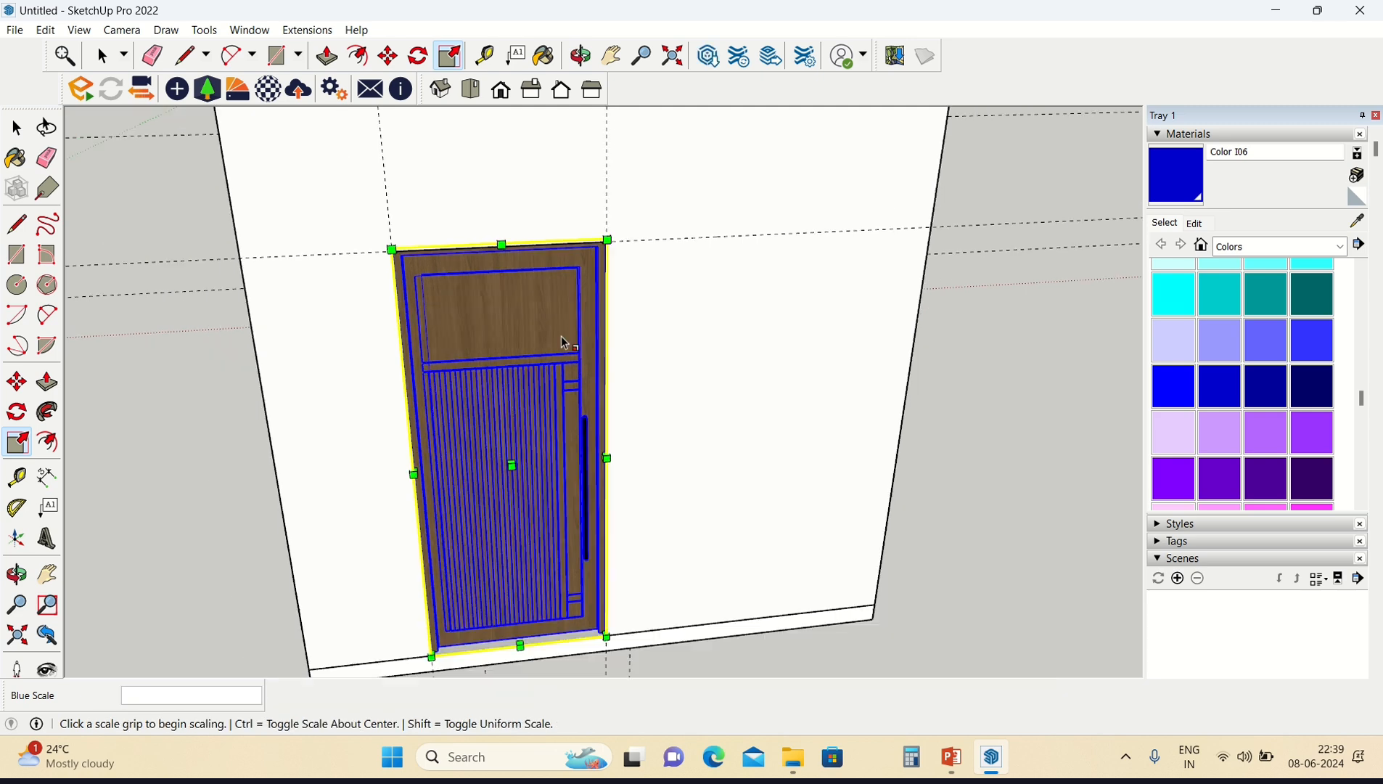
pyautogui.press('space')
pyautogui.click(727, 569)
pyautogui.moveTo(729, 575); pyautogui.dragTo(480, 487, button='middle')
pyautogui.scroll(-5, 767, 540)
pyautogui.scroll(-3, 632, 510)
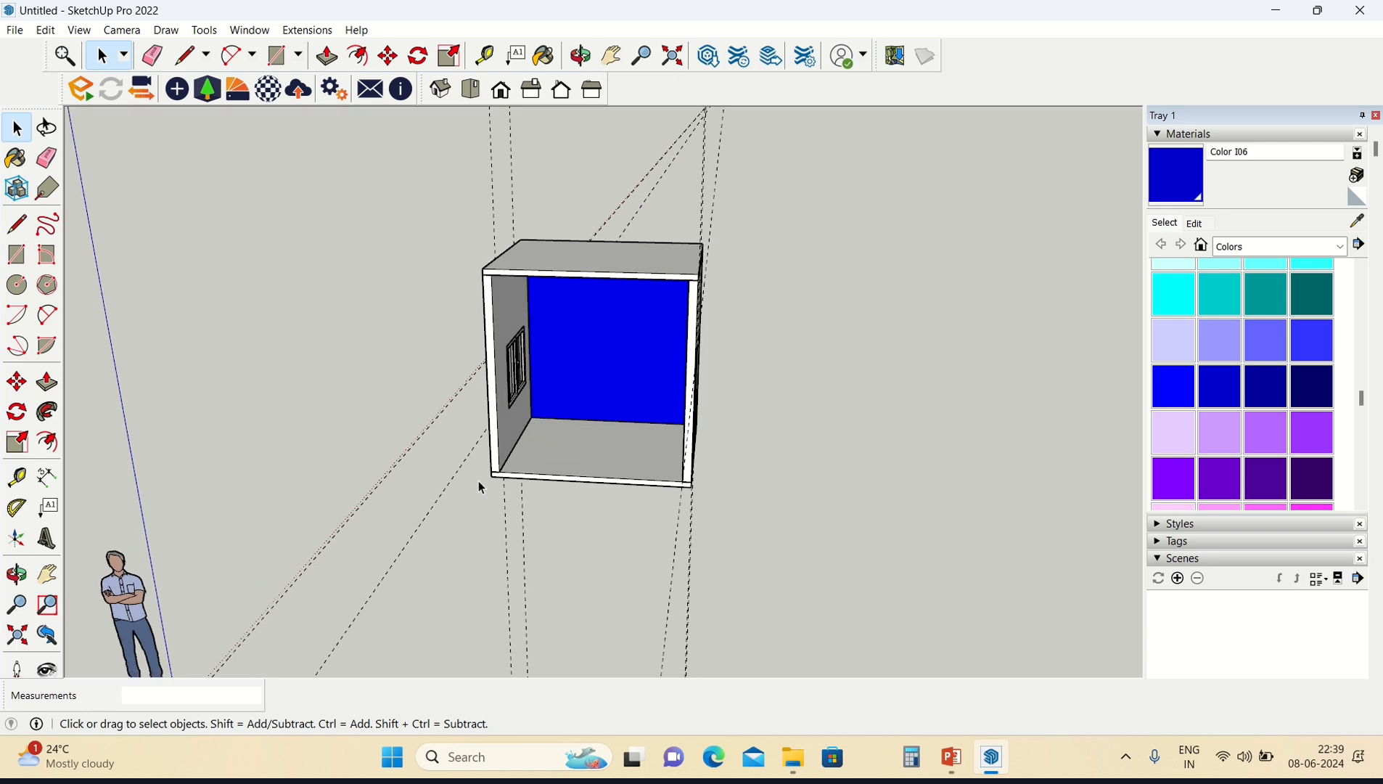
# Step: Select the window wall, roof, door wall and floor of the box in turn to check its separate parts
pyautogui.moveTo(433, 556); pyautogui.dragTo(324, 429)
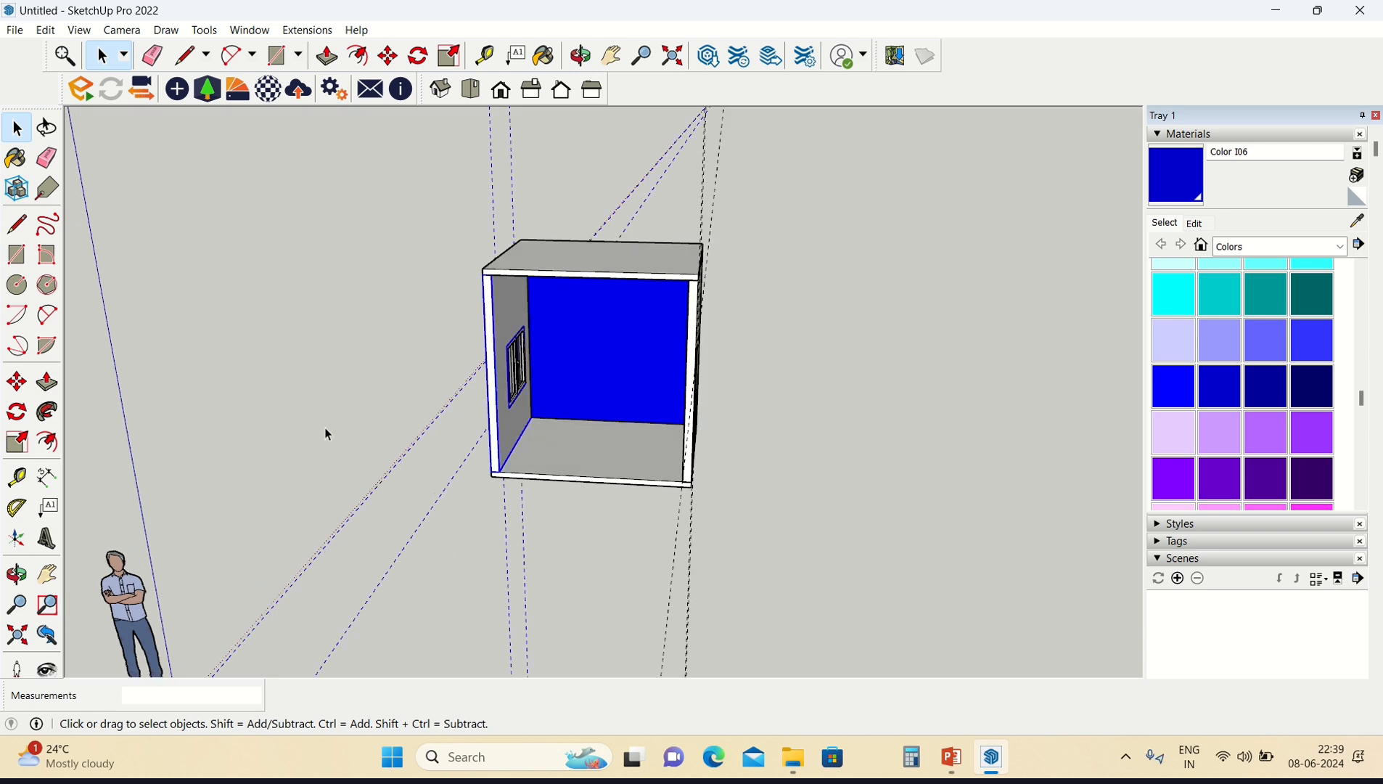
pyautogui.moveTo(325, 429); pyautogui.dragTo(362, 453, button='middle')
pyautogui.click(524, 526)
pyautogui.moveTo(523, 525)
pyautogui.mouseDown(button='middle')
pyautogui.moveTo(889, 382)
pyautogui.moveTo(532, 548)
pyautogui.mouseUp(button='middle')
pyautogui.scroll(2, 562, 306)
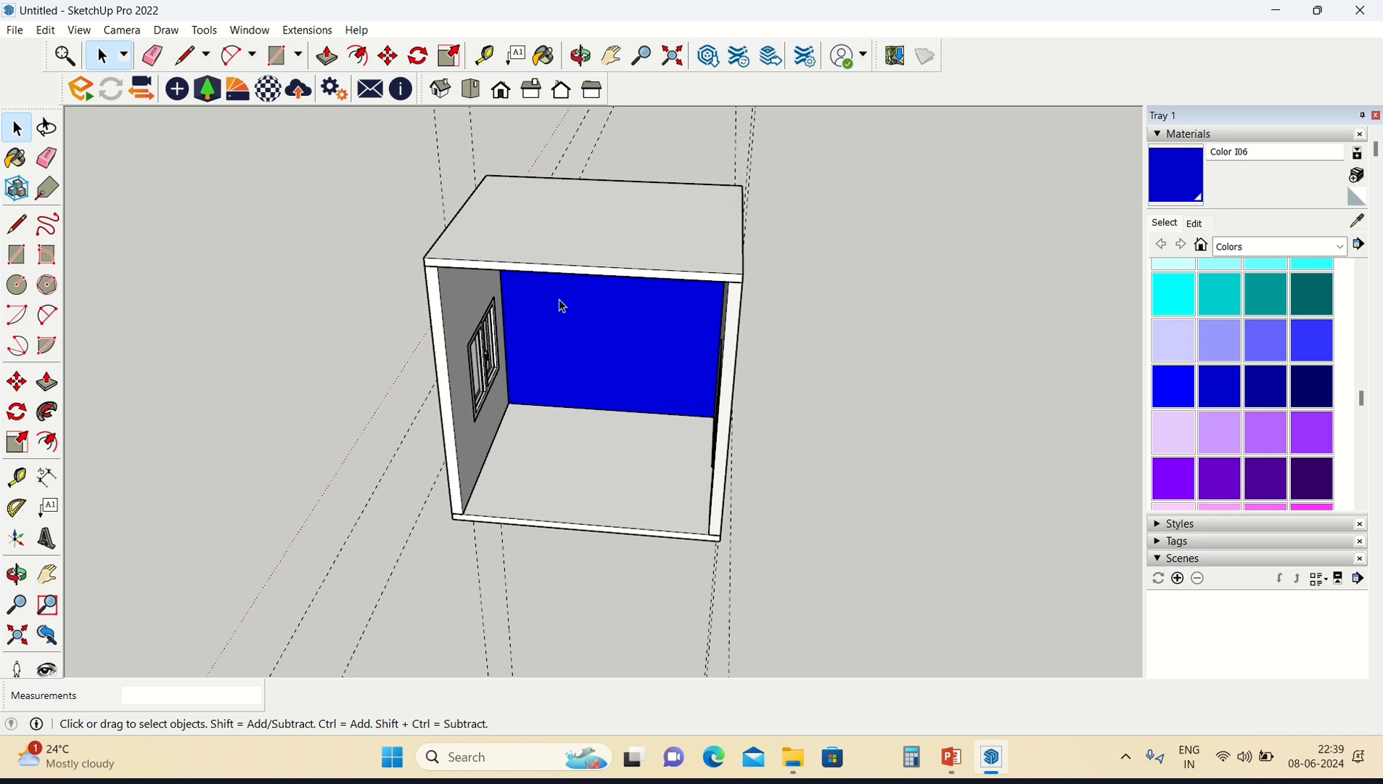
pyautogui.moveTo(562, 305); pyautogui.dragTo(548, 181, button='middle')
pyautogui.click(549, 180)
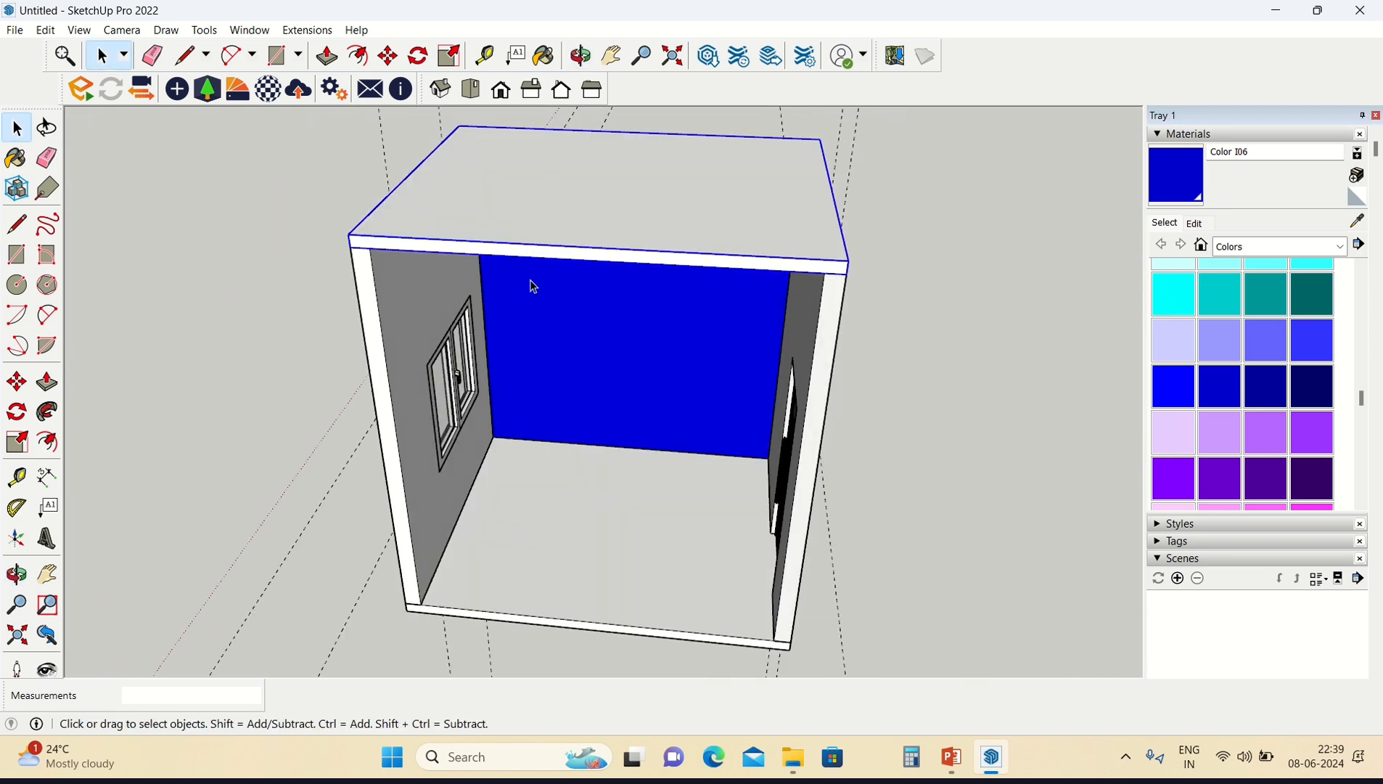
pyautogui.moveTo(531, 286); pyautogui.dragTo(747, 141, button='middle')
pyautogui.click(761, 239)
pyautogui.moveTo(762, 241); pyautogui.dragTo(796, 167, button='middle')
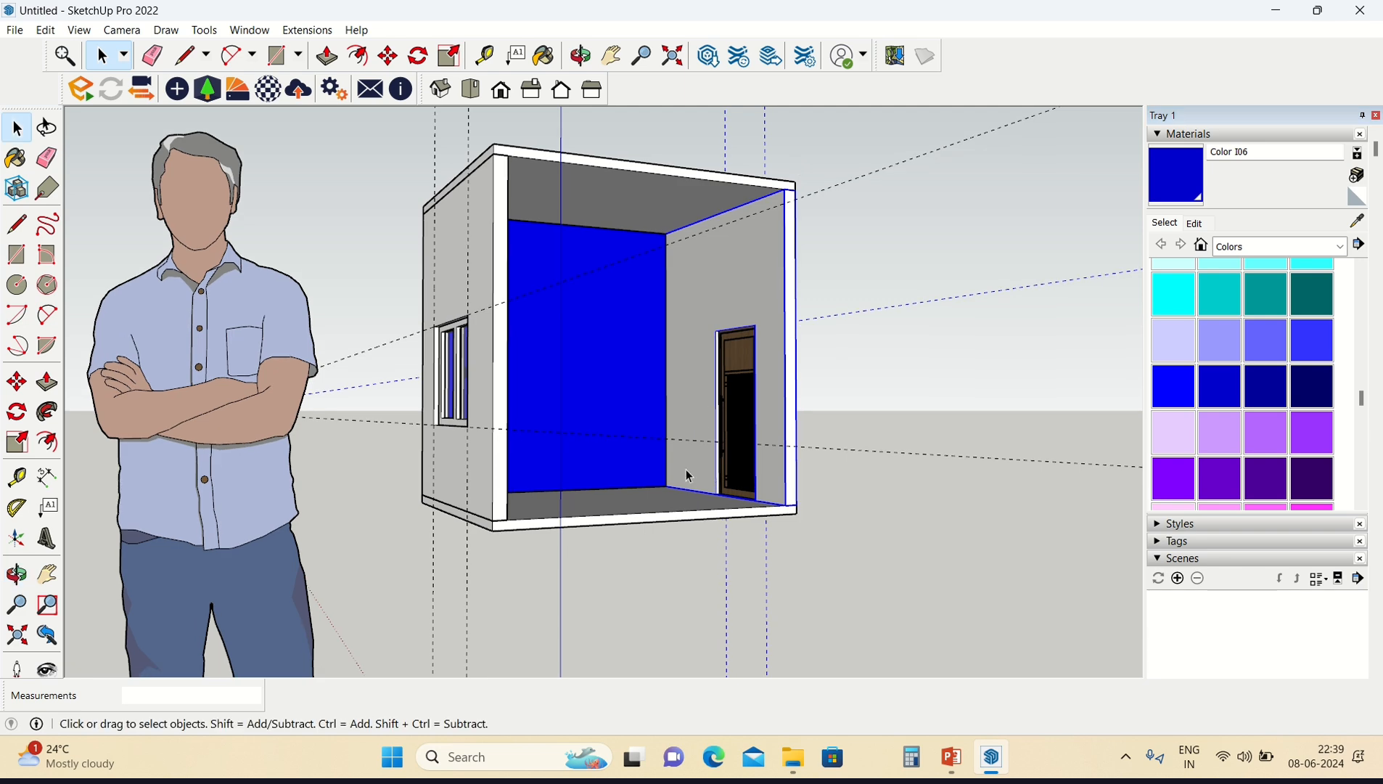
pyautogui.click(680, 493)
pyautogui.moveTo(694, 427); pyautogui.dragTo(573, 533, button='middle')
pyautogui.moveTo(874, 404); pyautogui.dragTo(887, 428, button='middle')
pyautogui.scroll(3, 701, 299)
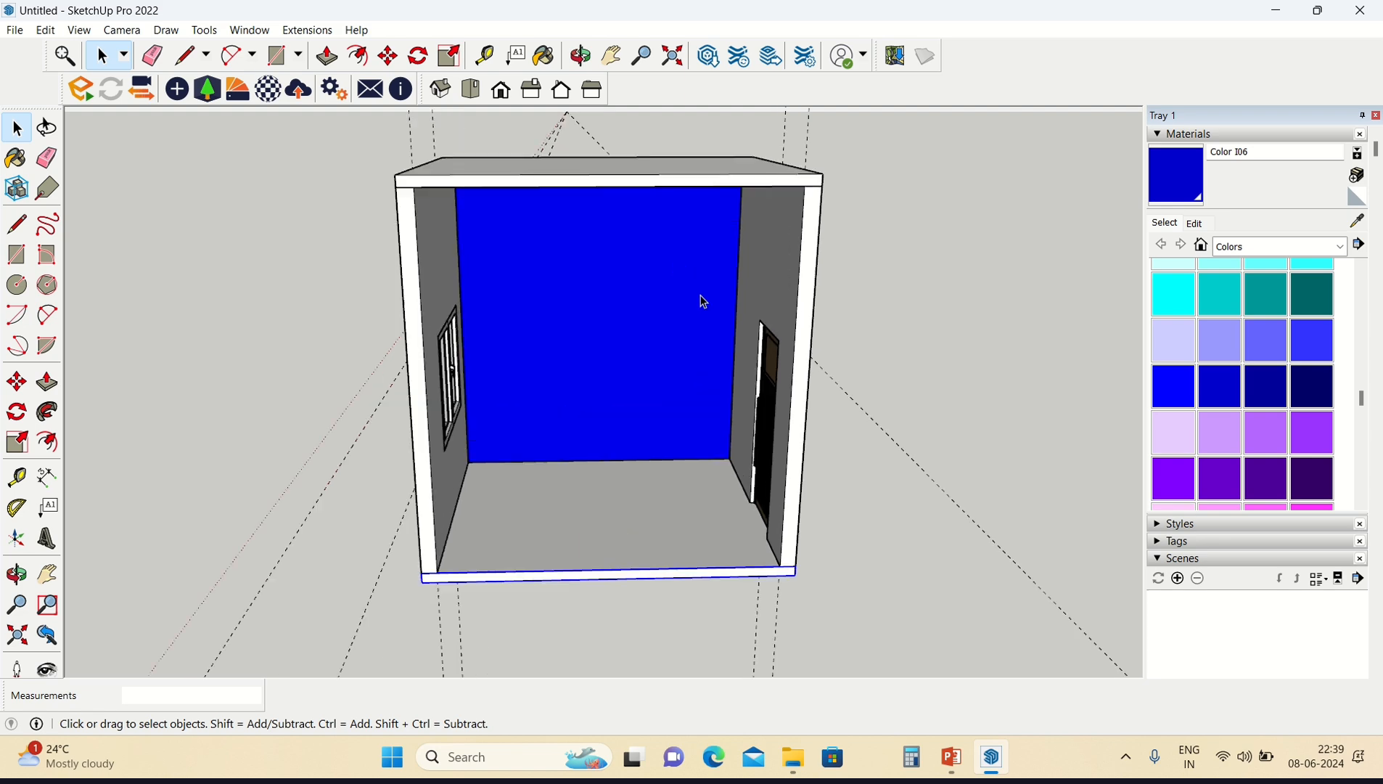
# Step: Examine the window and door fitted in the side walls from outside and through the open front
pyautogui.moveTo(696, 273); pyautogui.dragTo(553, 442, button='middle')
pyautogui.scroll(-2, 402, 408)
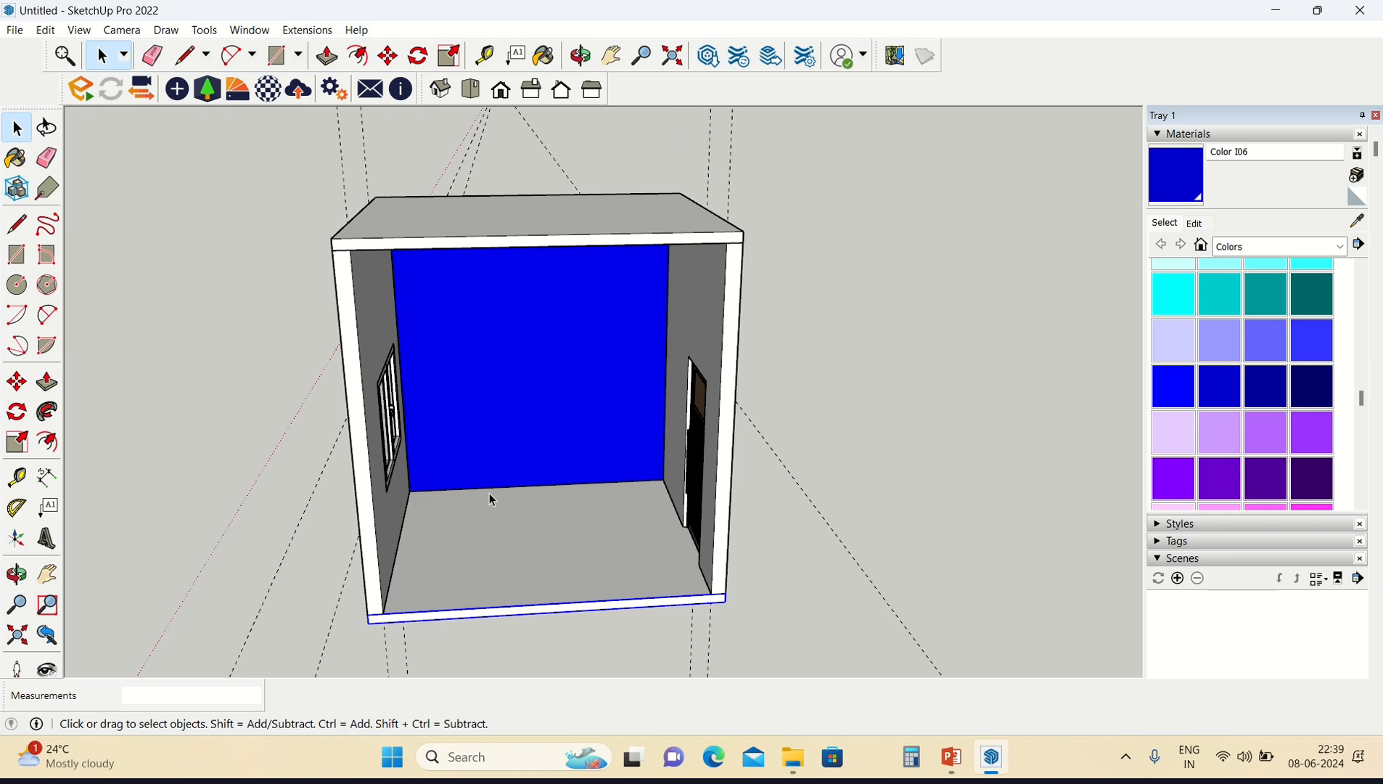
pyautogui.scroll(-3, 490, 494)
pyautogui.moveTo(490, 494); pyautogui.dragTo(595, 497, button='middle')
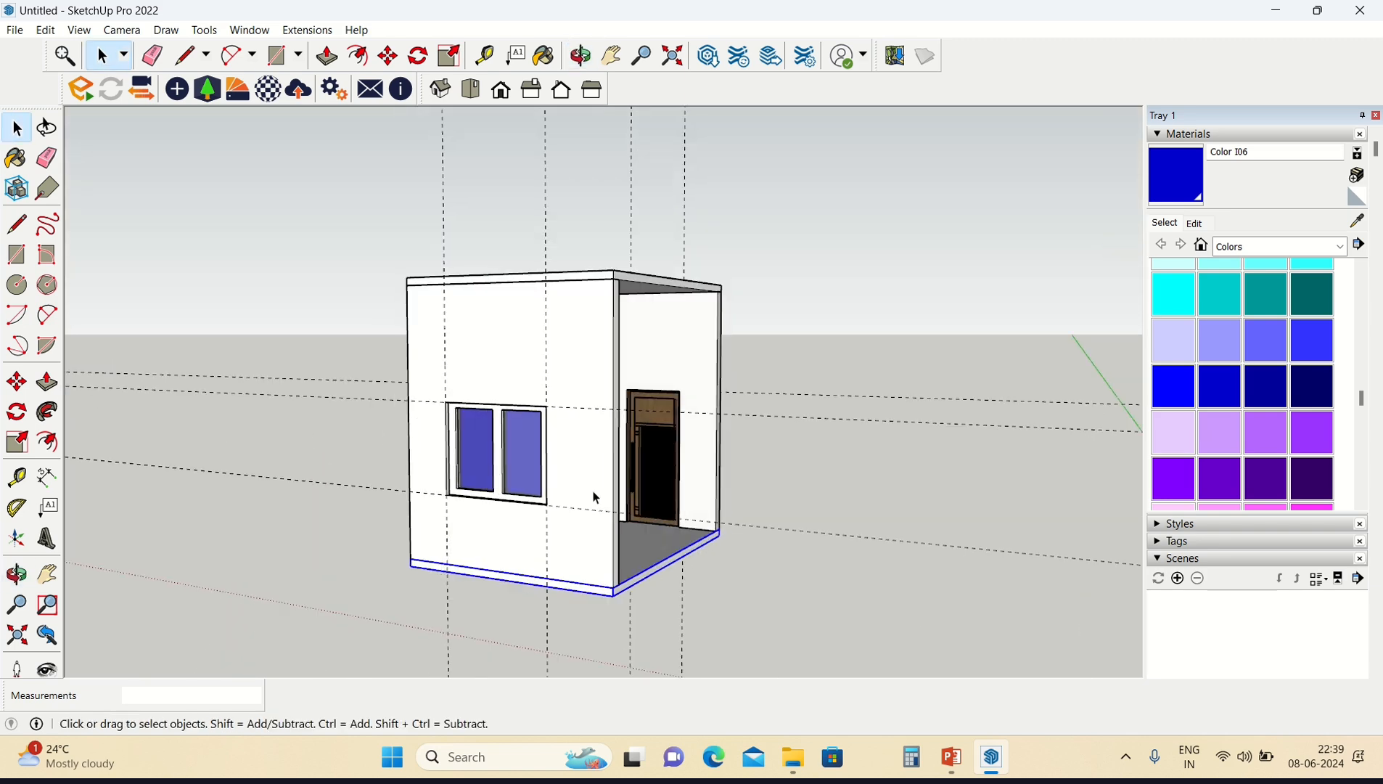
pyautogui.scroll(3, 556, 498)
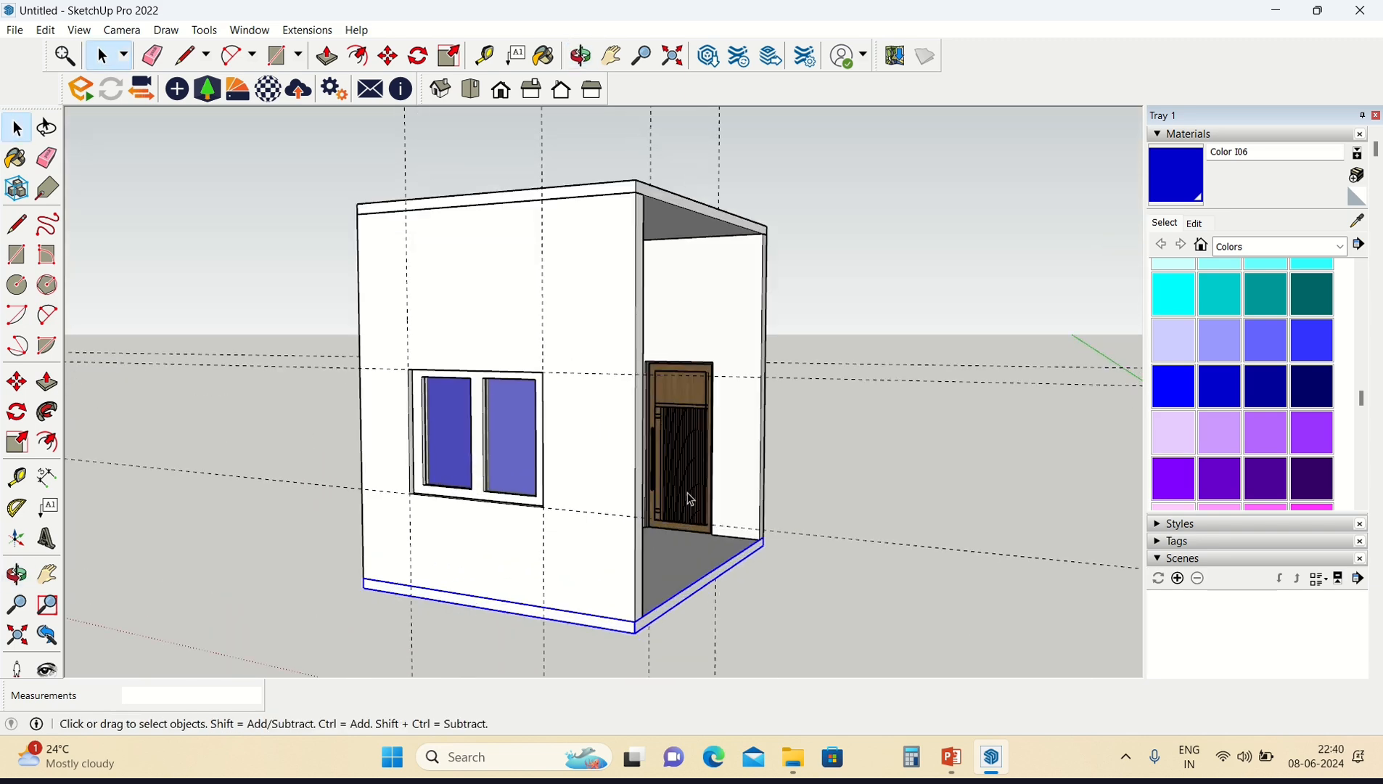
pyautogui.moveTo(690, 500); pyautogui.dragTo(586, 167, button='middle')
pyautogui.moveTo(714, 415); pyautogui.dragTo(630, 448, button='middle')
pyautogui.scroll(-3, 713, 377)
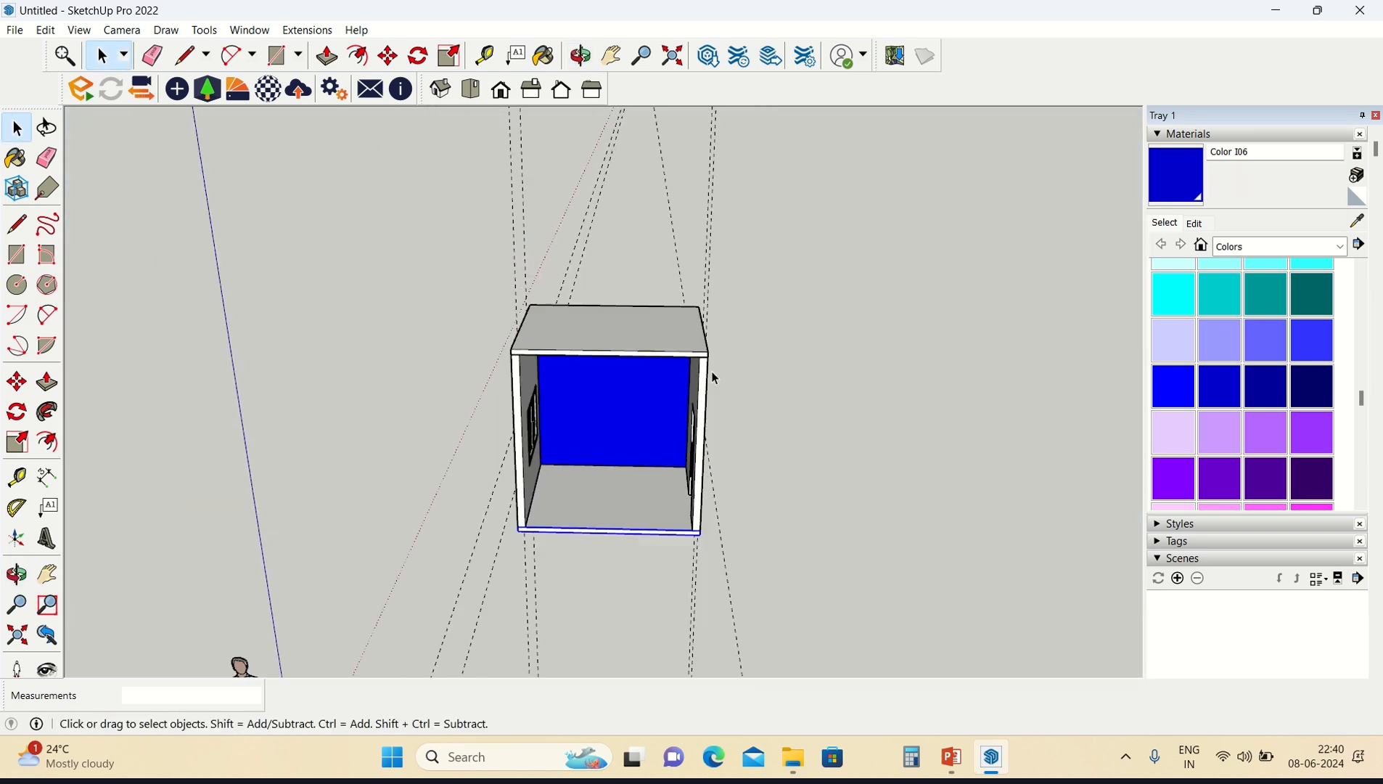
pyautogui.moveTo(713, 377); pyautogui.dragTo(651, 323, button='middle')
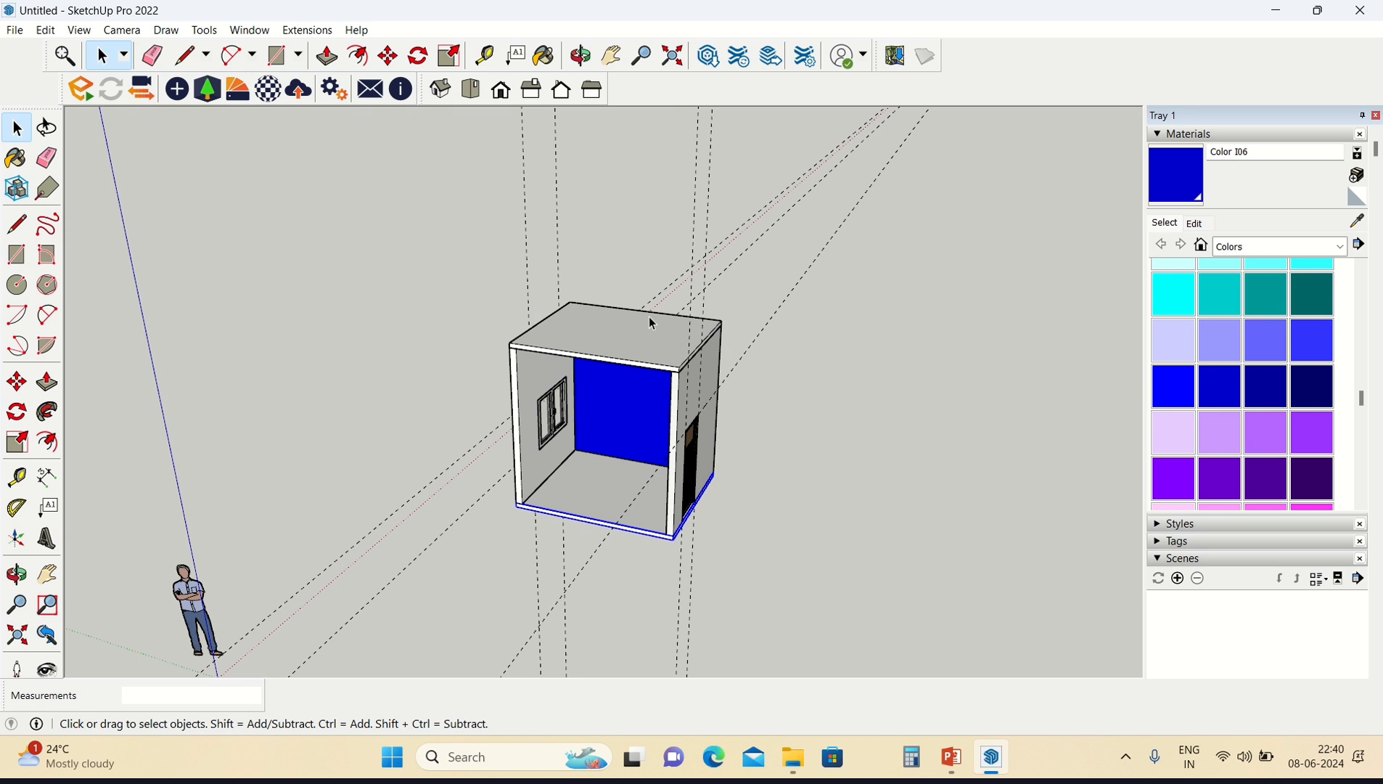
pyautogui.moveTo(575, 363); pyautogui.dragTo(826, 248, button='middle')
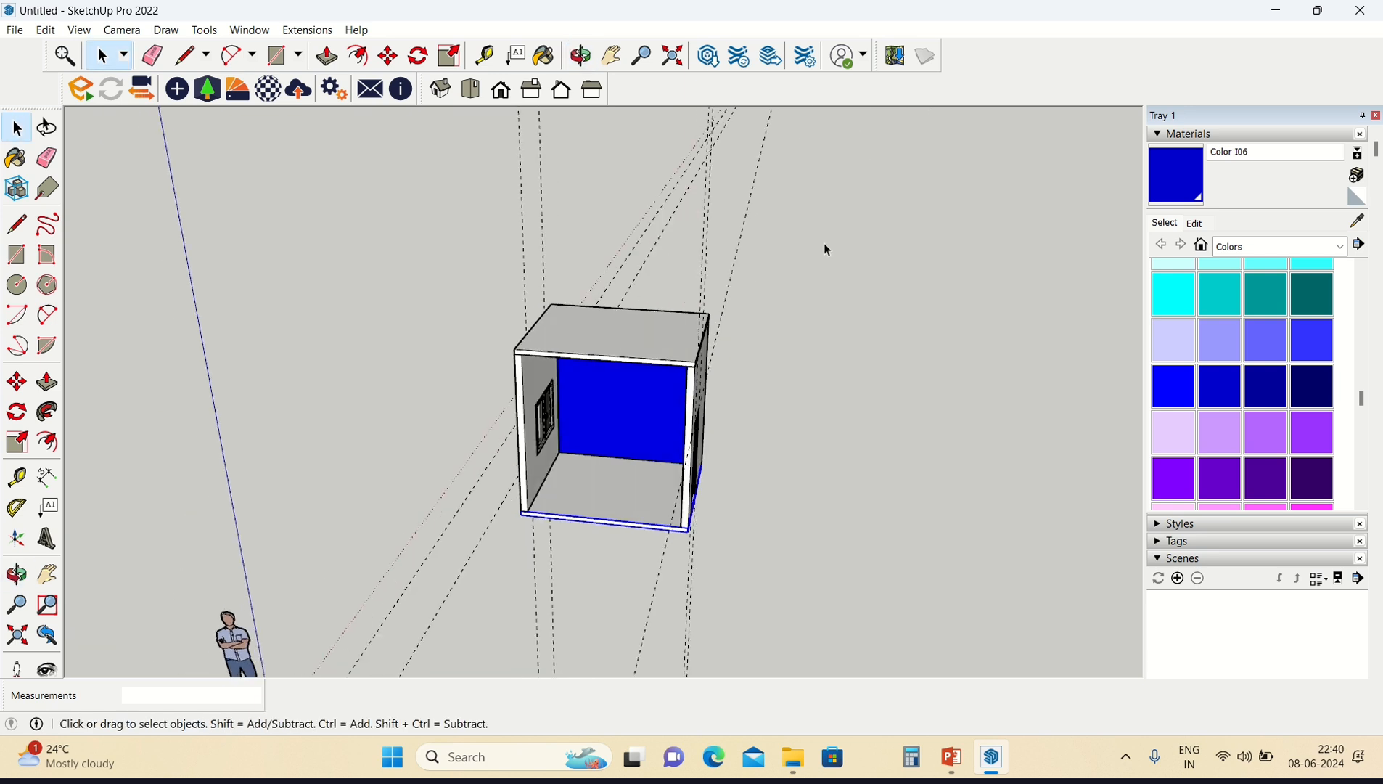
# Step: Delete all construction guides around the box
pyautogui.moveTo(589, 194); pyautogui.dragTo(546, 179)
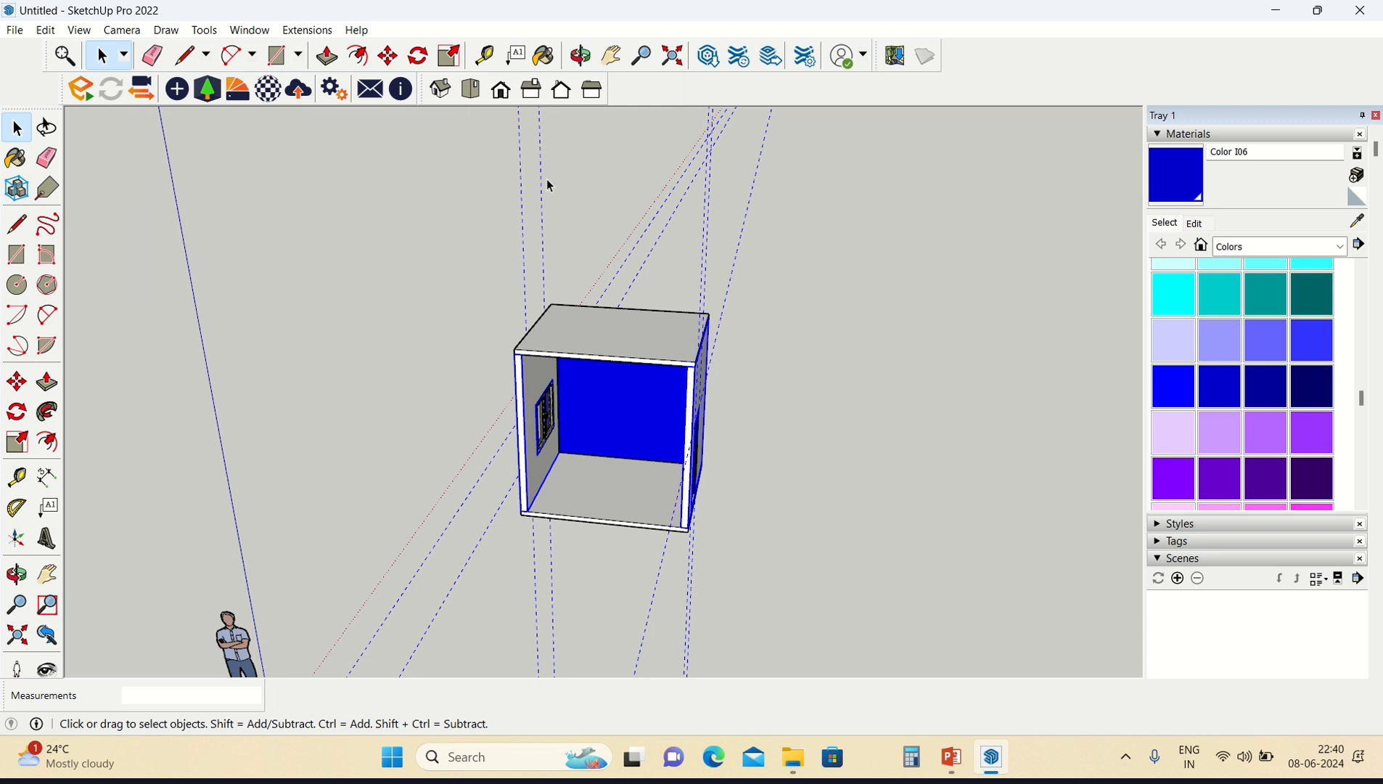
pyautogui.click(810, 241)
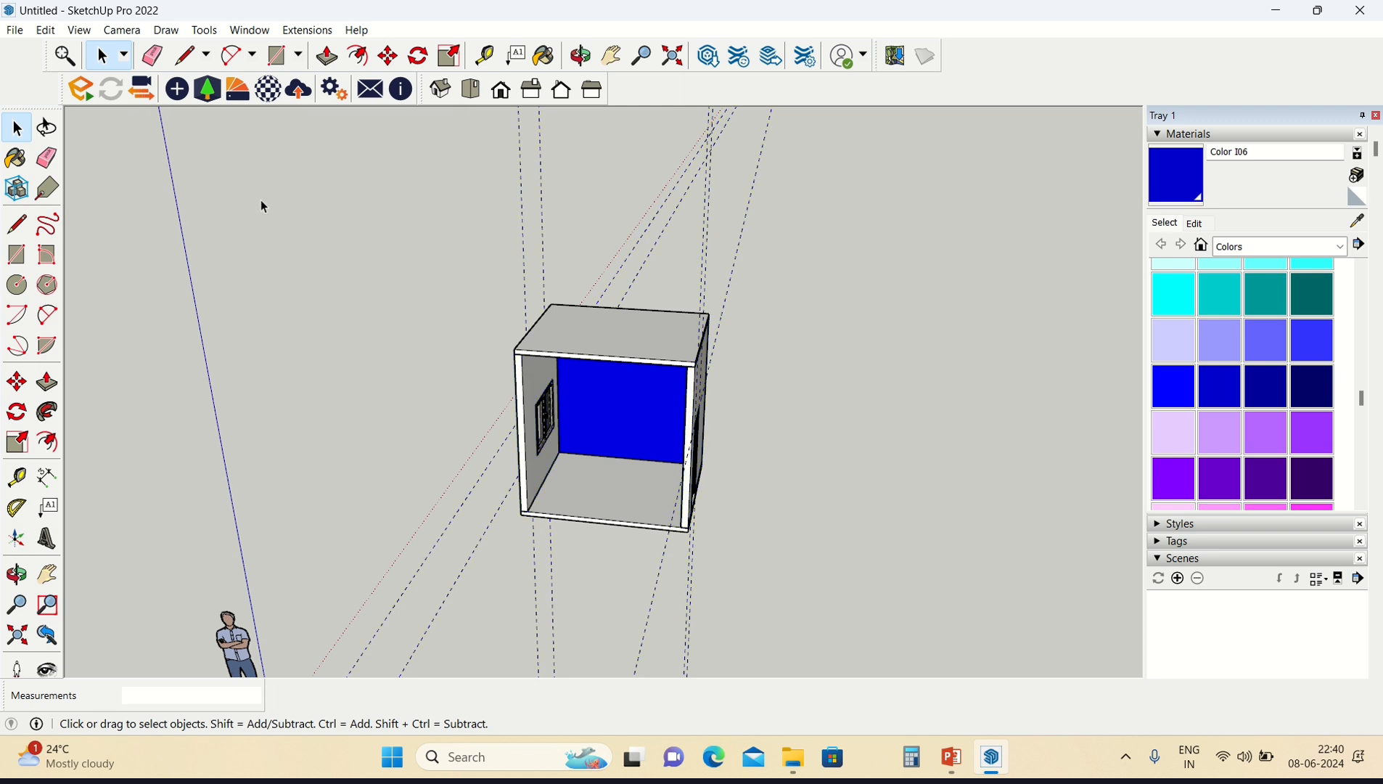
pyautogui.click(45, 31)
pyautogui.moveTo(120, 297)
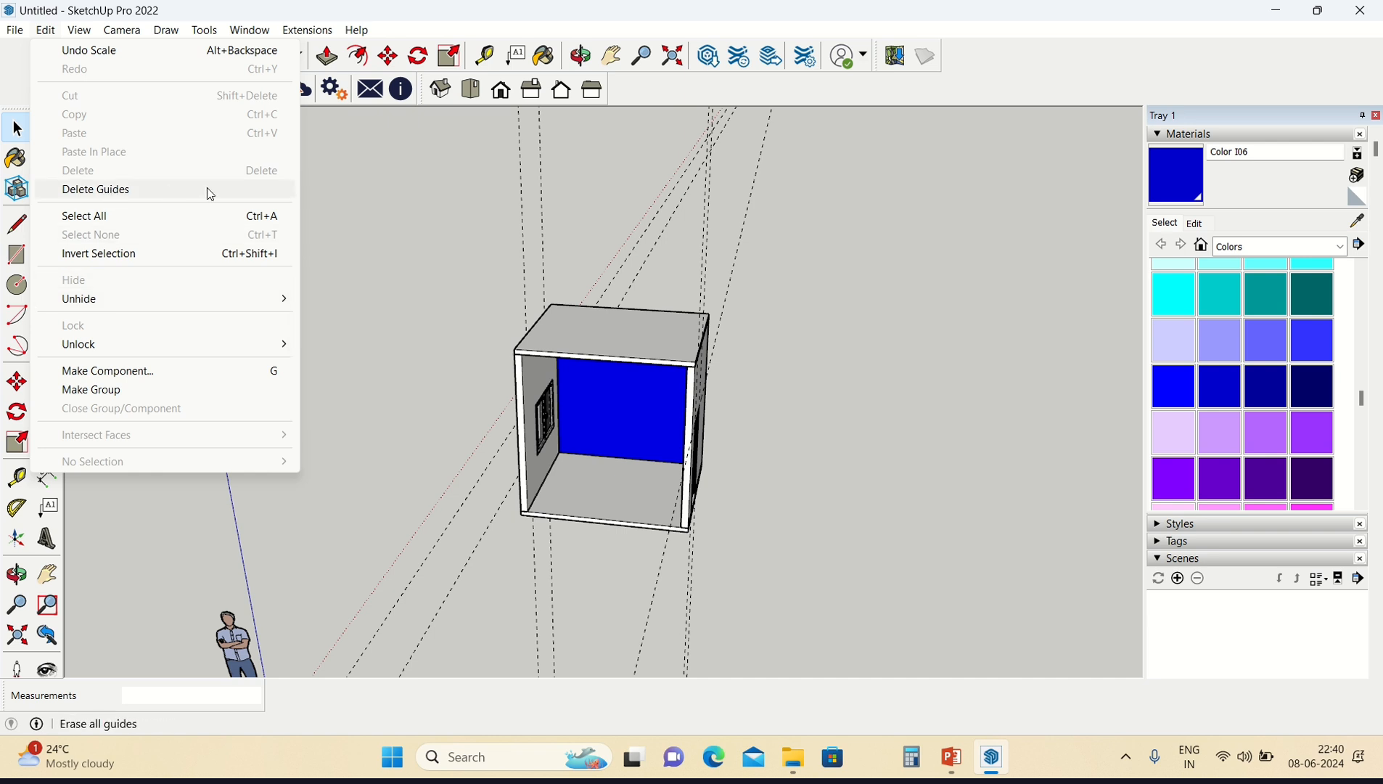
pyautogui.click(439, 212)
pyautogui.moveTo(879, 231); pyautogui.dragTo(505, 176)
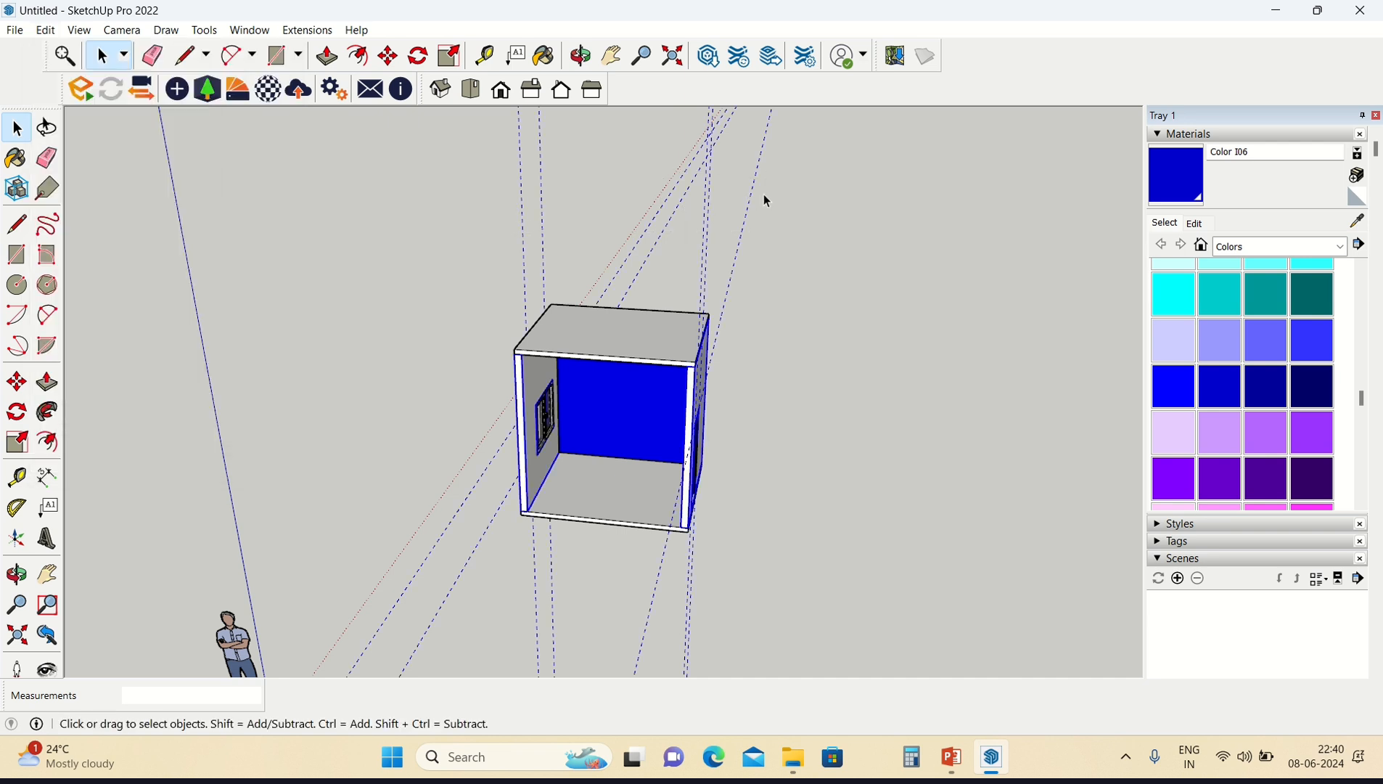
pyautogui.moveTo(836, 256); pyautogui.dragTo(456, 198)
pyautogui.click(1095, 229)
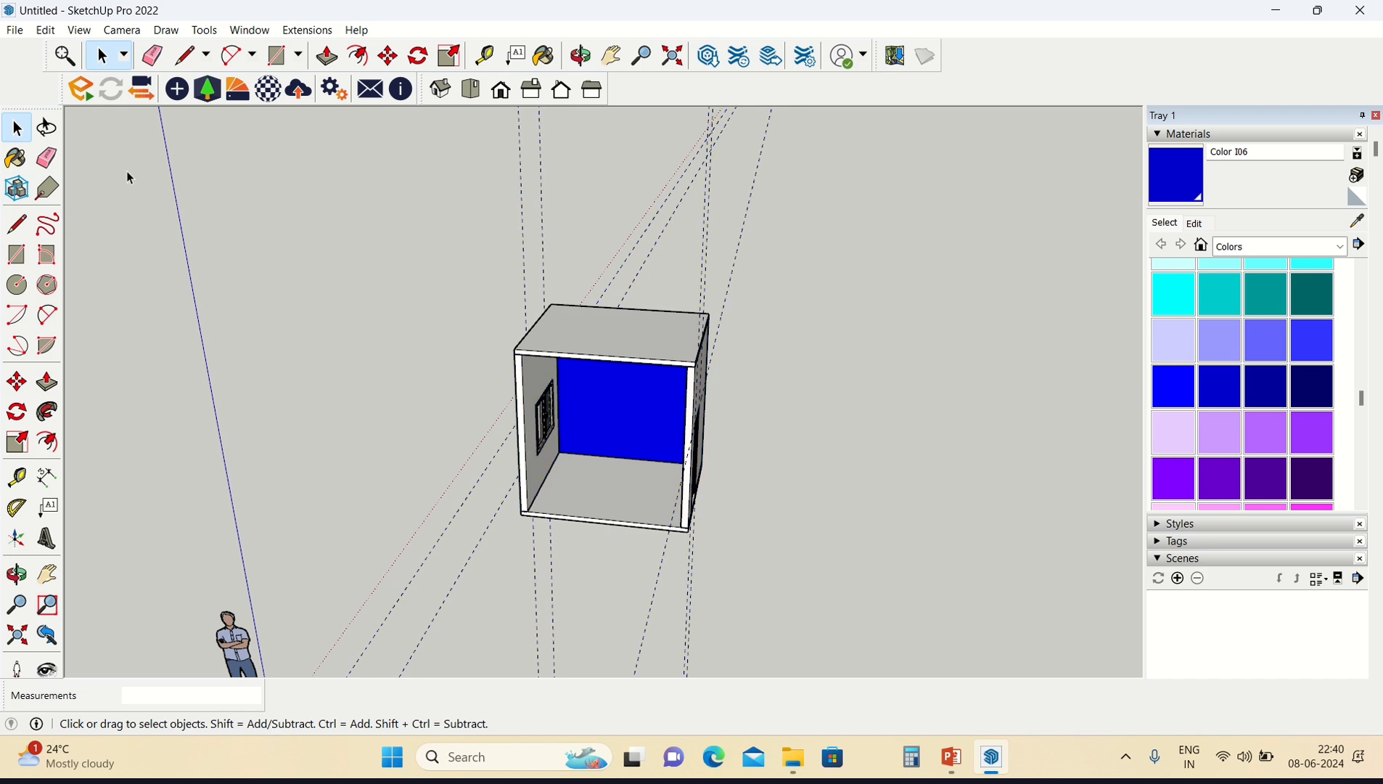
pyautogui.click(45, 30)
pyautogui.click(95, 189)
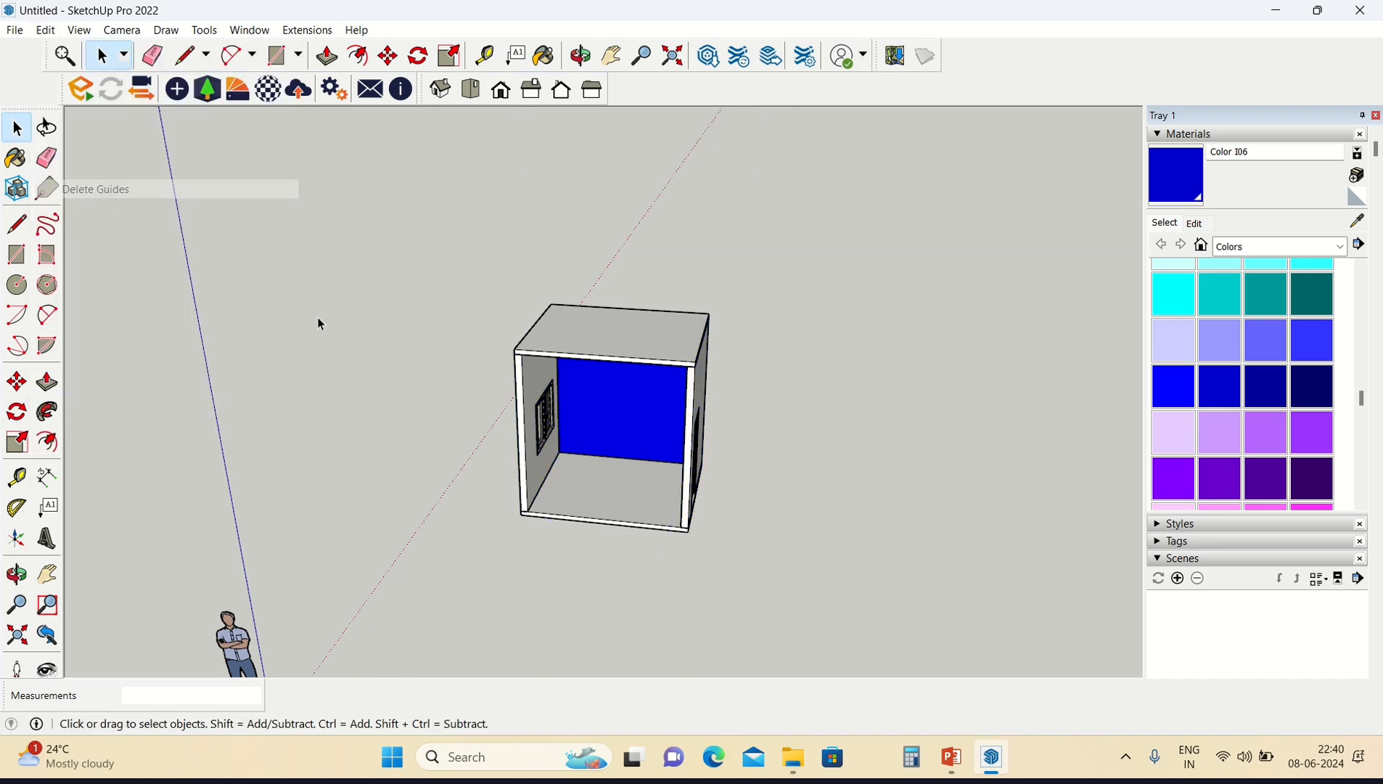
# Step: Examine the box without guides from several angles, including its window, door and blue back wall
pyautogui.moveTo(320, 324); pyautogui.dragTo(510, 290, button='middle')
pyautogui.scroll(3, 632, 415)
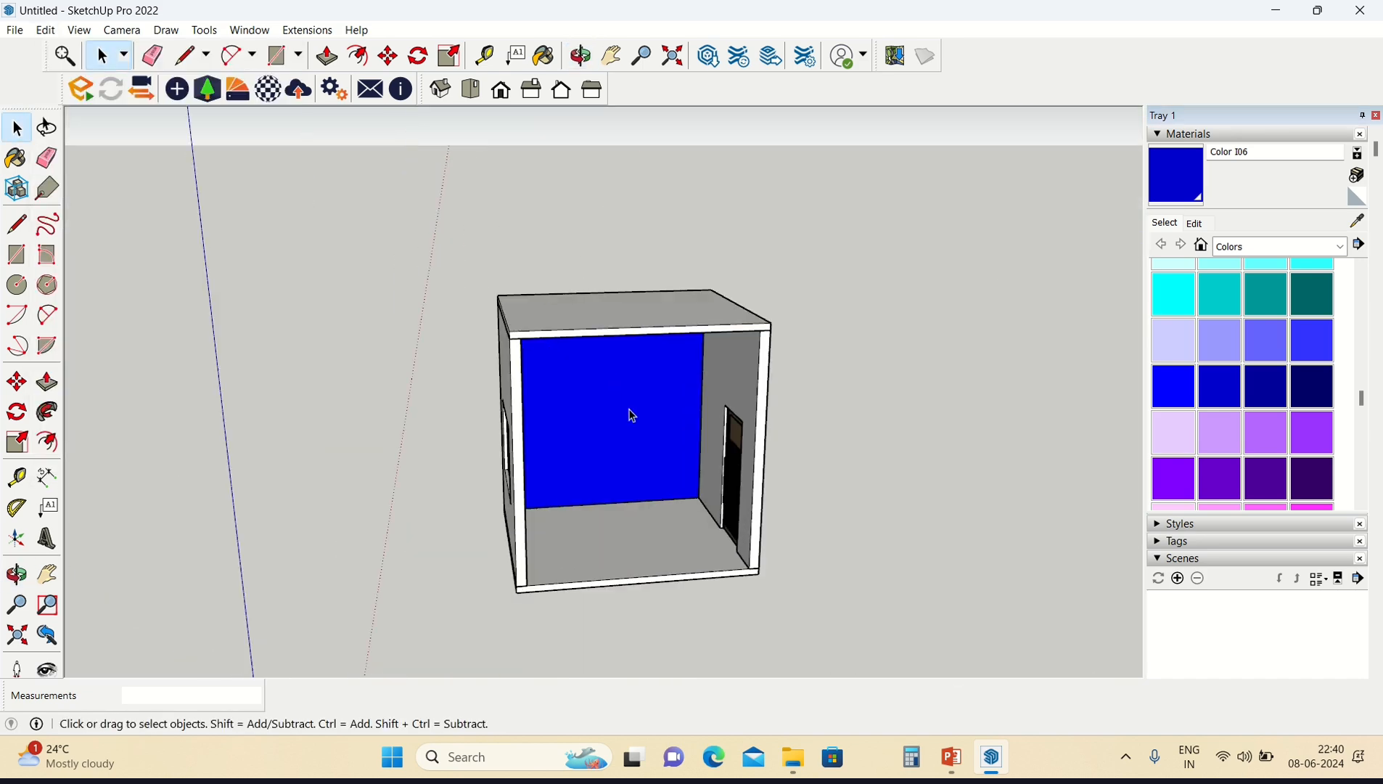
pyautogui.moveTo(791, 429); pyautogui.dragTo(571, 450, button='middle')
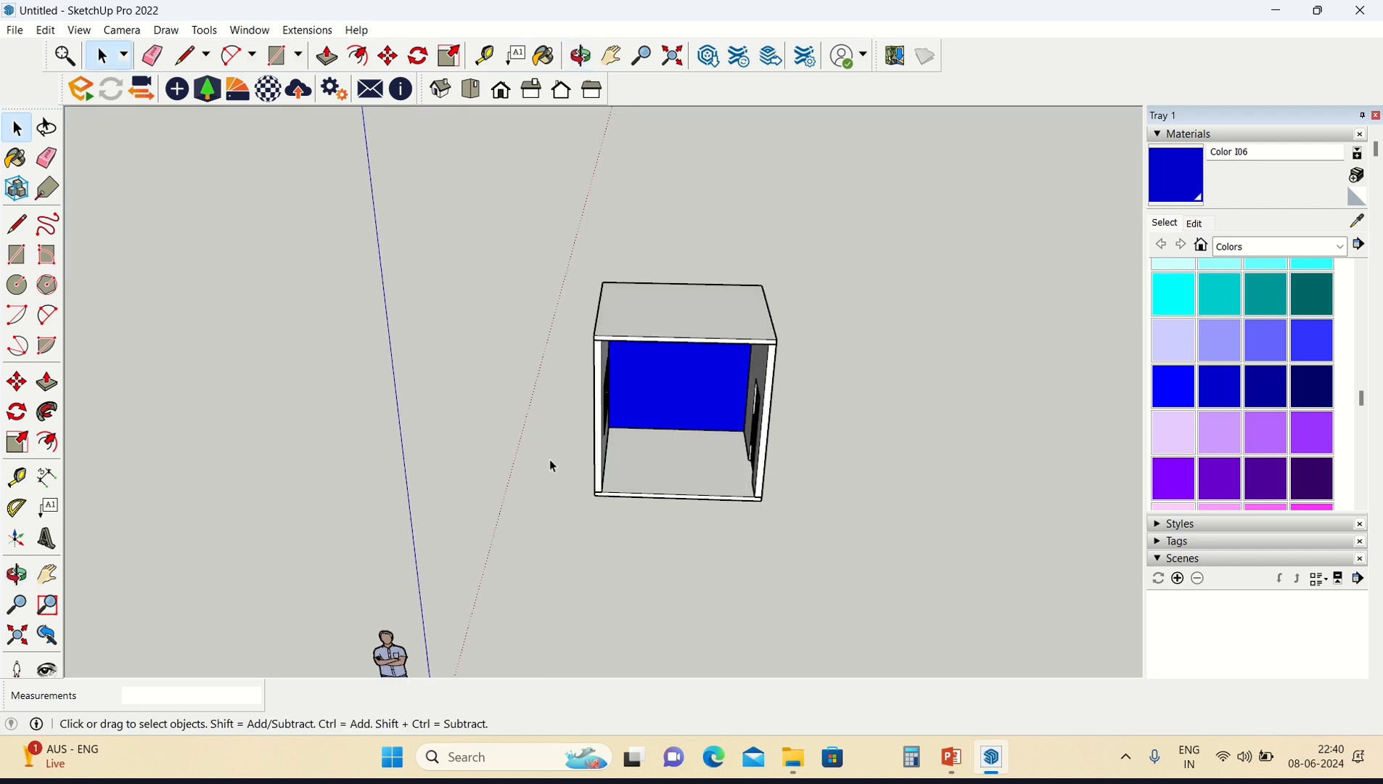
pyautogui.moveTo(669, 428); pyautogui.dragTo(592, 371, button='middle')
pyautogui.scroll(-1, 599, 433)
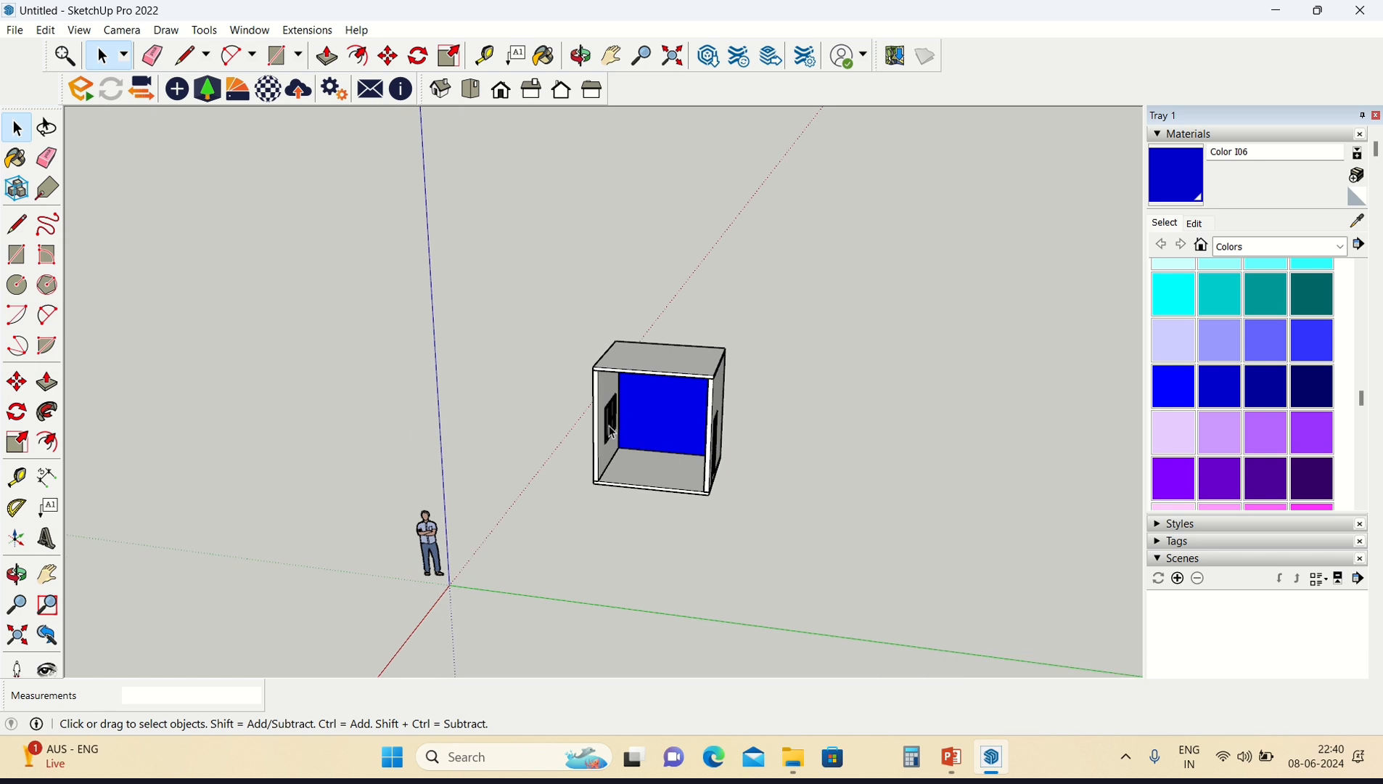
pyautogui.scroll(2, 612, 433)
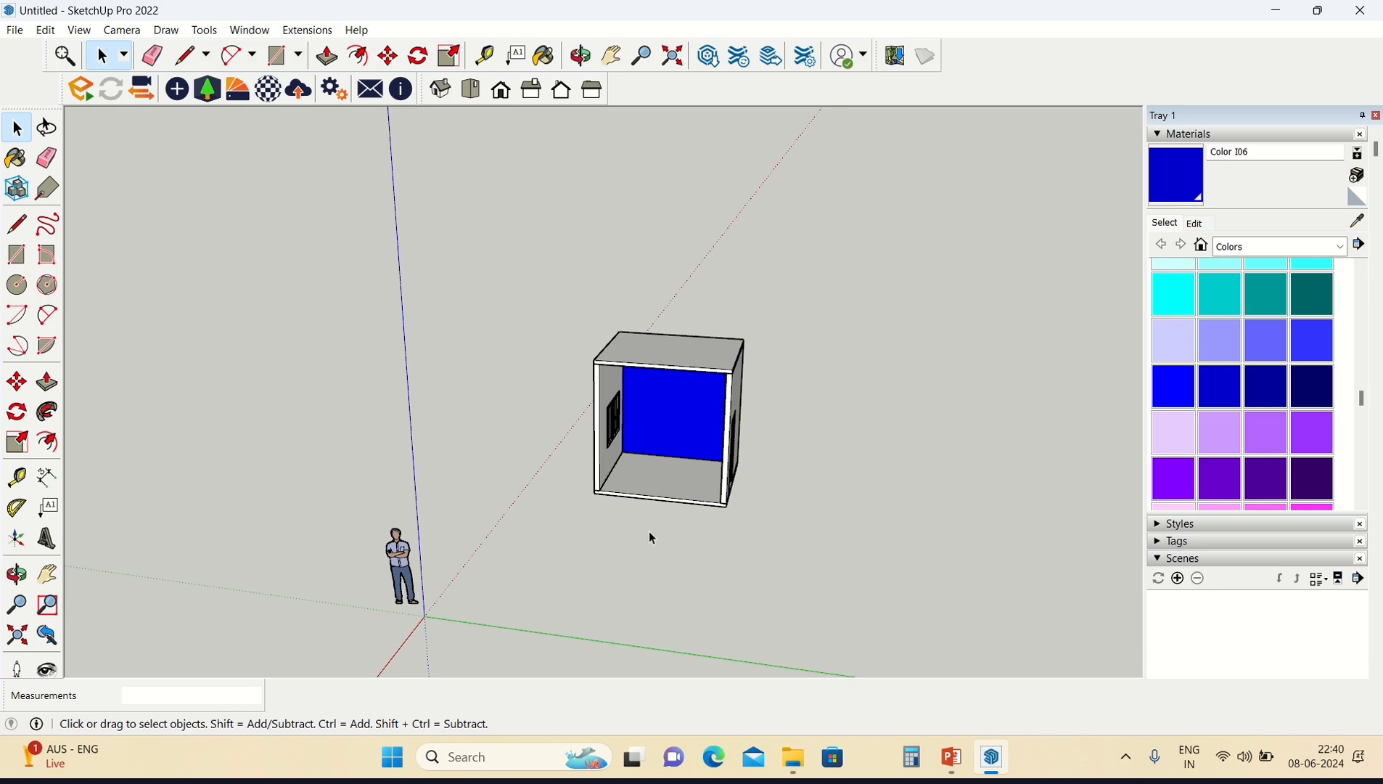
pyautogui.moveTo(648, 537); pyautogui.dragTo(688, 445, button='middle')
pyautogui.moveTo(591, 383); pyautogui.dragTo(600, 538, button='middle')
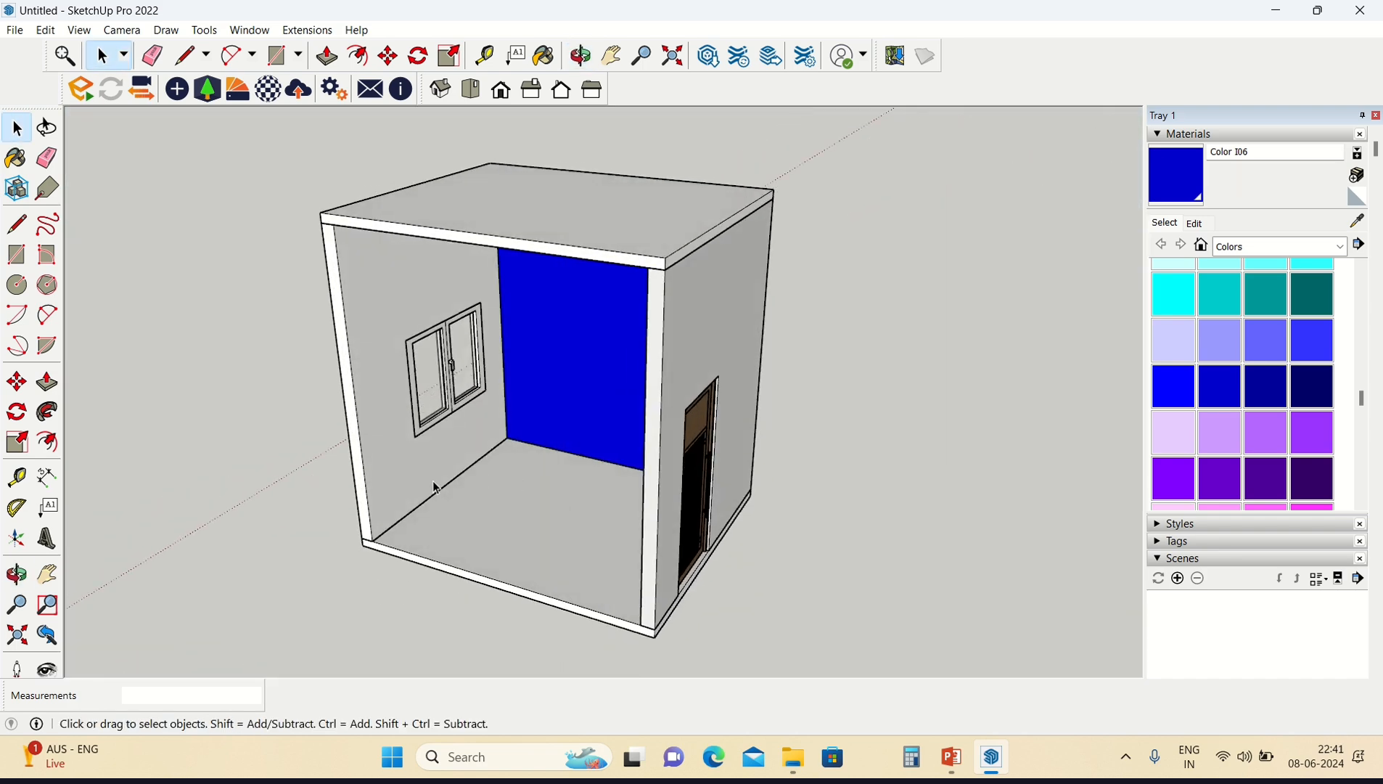
pyautogui.moveTo(434, 488)
pyautogui.mouseDown(button='middle')
pyautogui.moveTo(747, 389)
pyautogui.moveTo(830, 176)
pyautogui.moveTo(604, 384)
pyautogui.moveTo(444, 491)
pyautogui.mouseUp(button='middle')
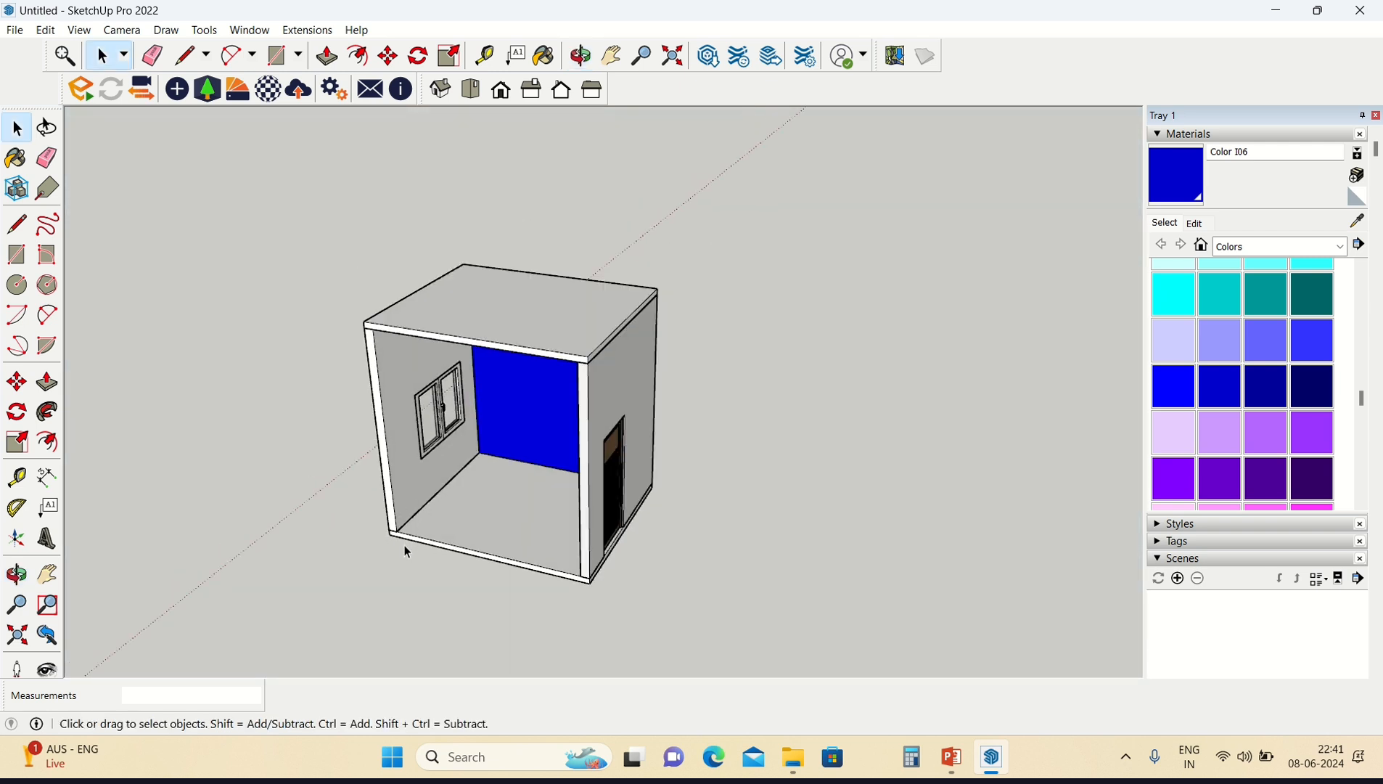
pyautogui.moveTo(404, 544); pyautogui.dragTo(665, 436, button='middle')
pyautogui.scroll(-4, 325, 446)
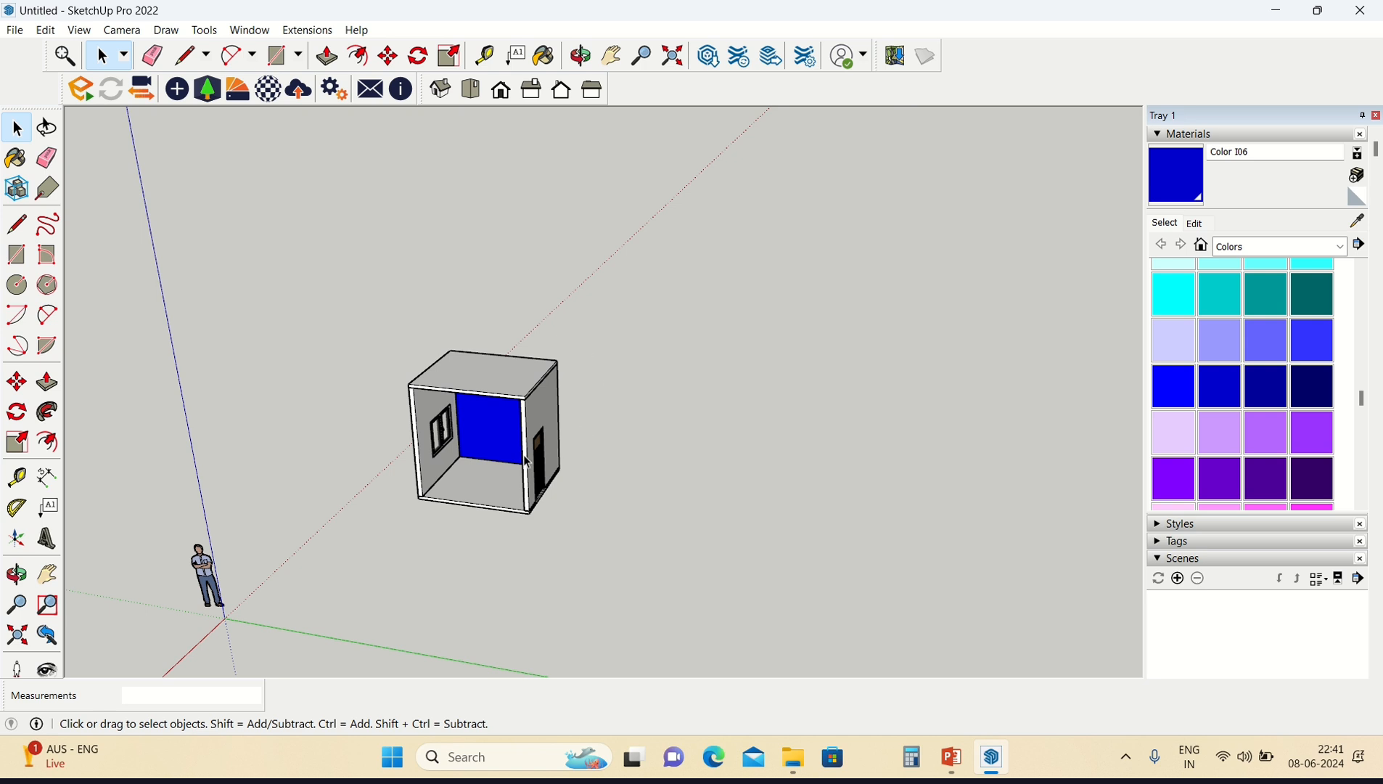
# Step: Activate the Line, Orbit and Tape Measure tools in turn, and return to the Select tool
pyautogui.scroll(3, 595, 465)
pyautogui.press('l')
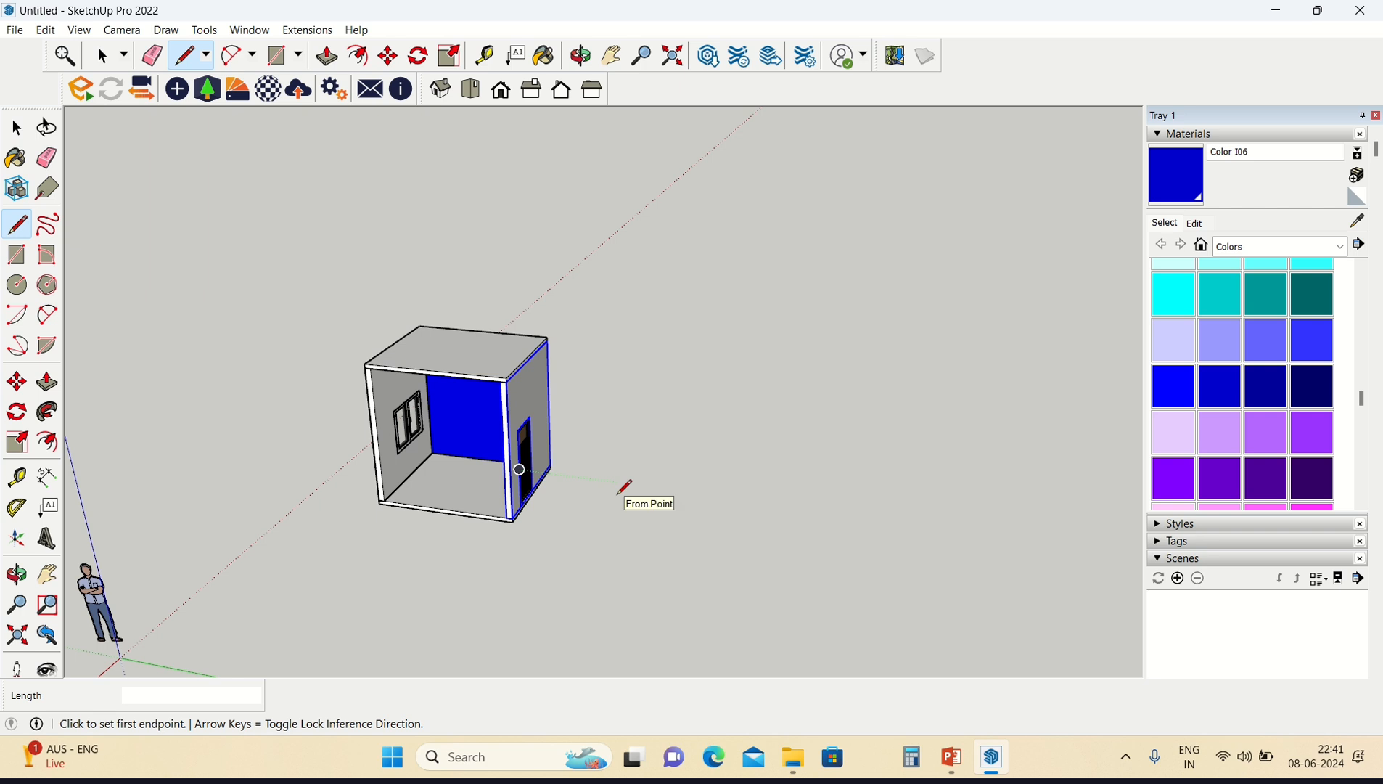
pyautogui.press('o')
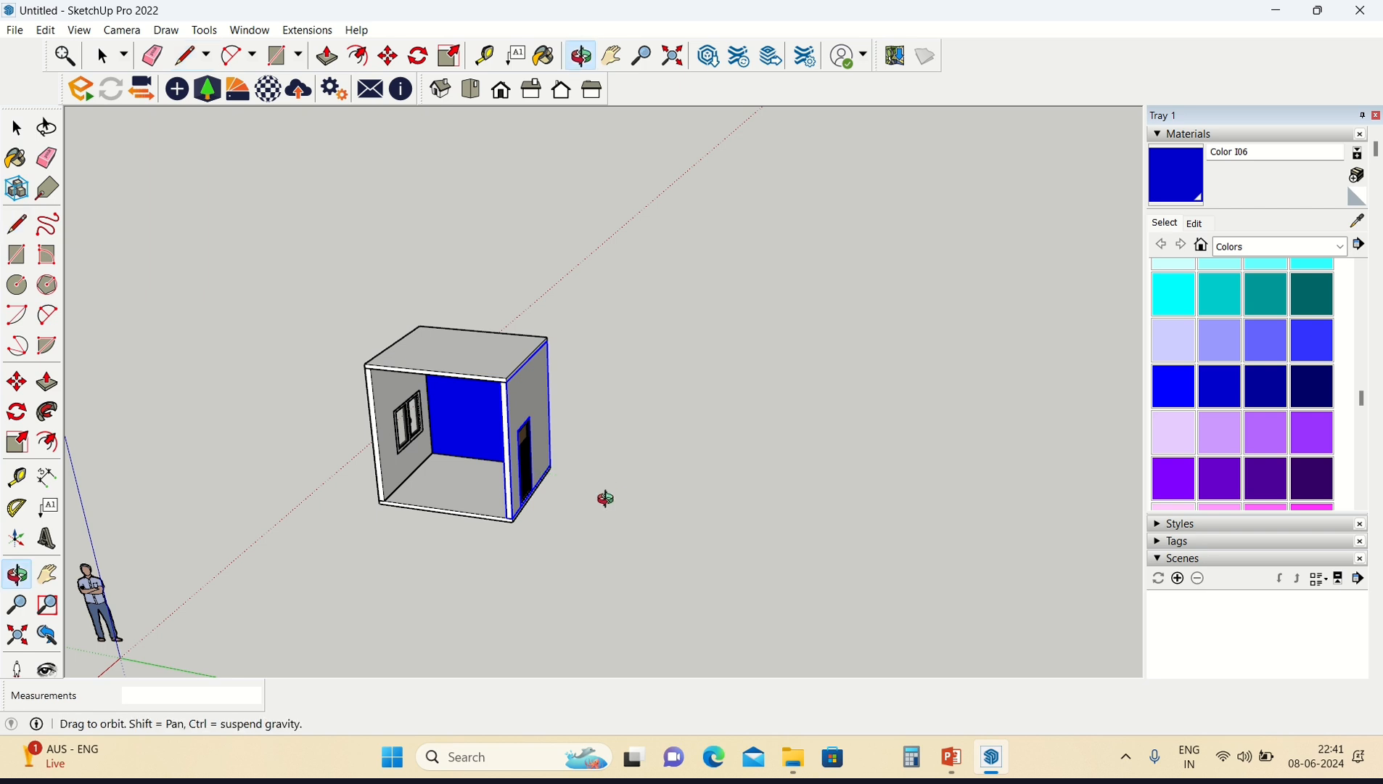
pyautogui.press('t')
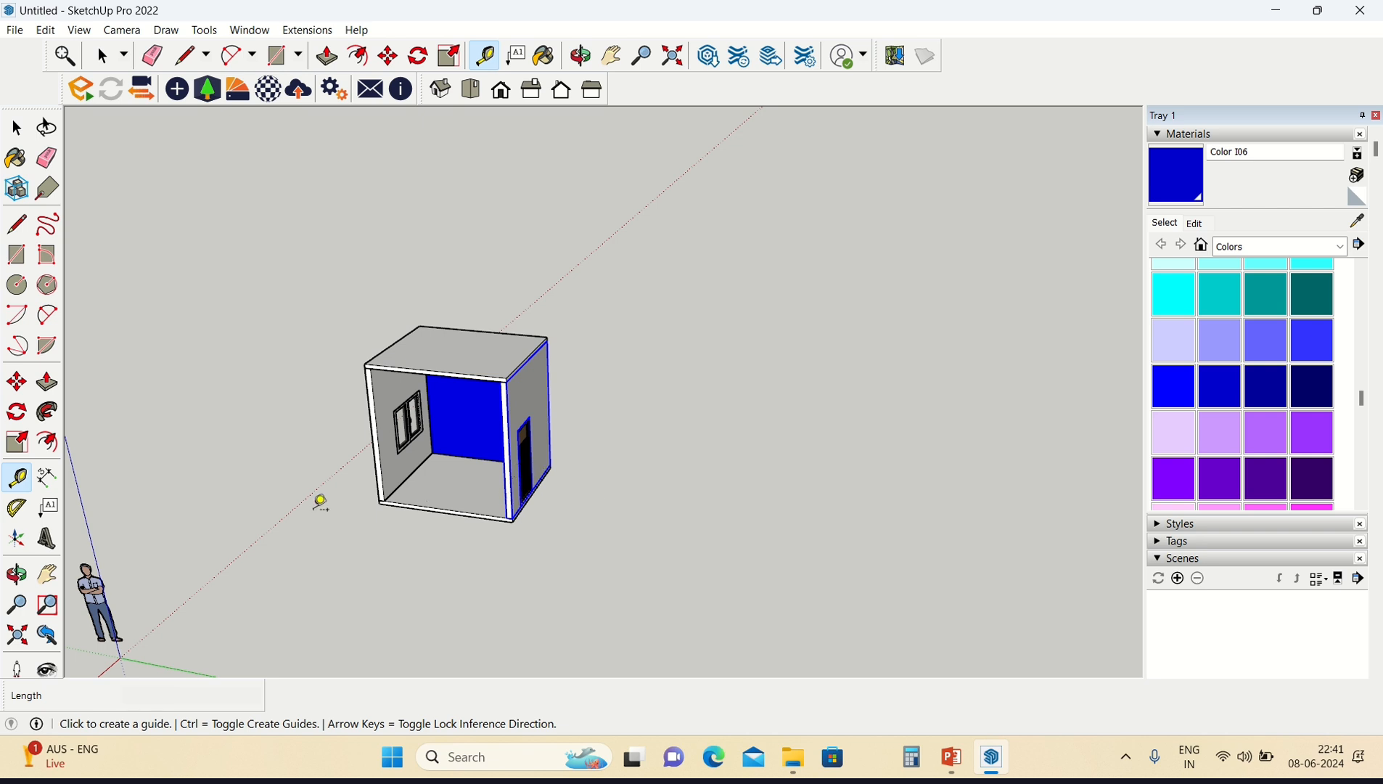
pyautogui.press('space')
pyautogui.moveTo(338, 481); pyautogui.dragTo(519, 404, button='middle')
pyautogui.scroll(1, 536, 434)
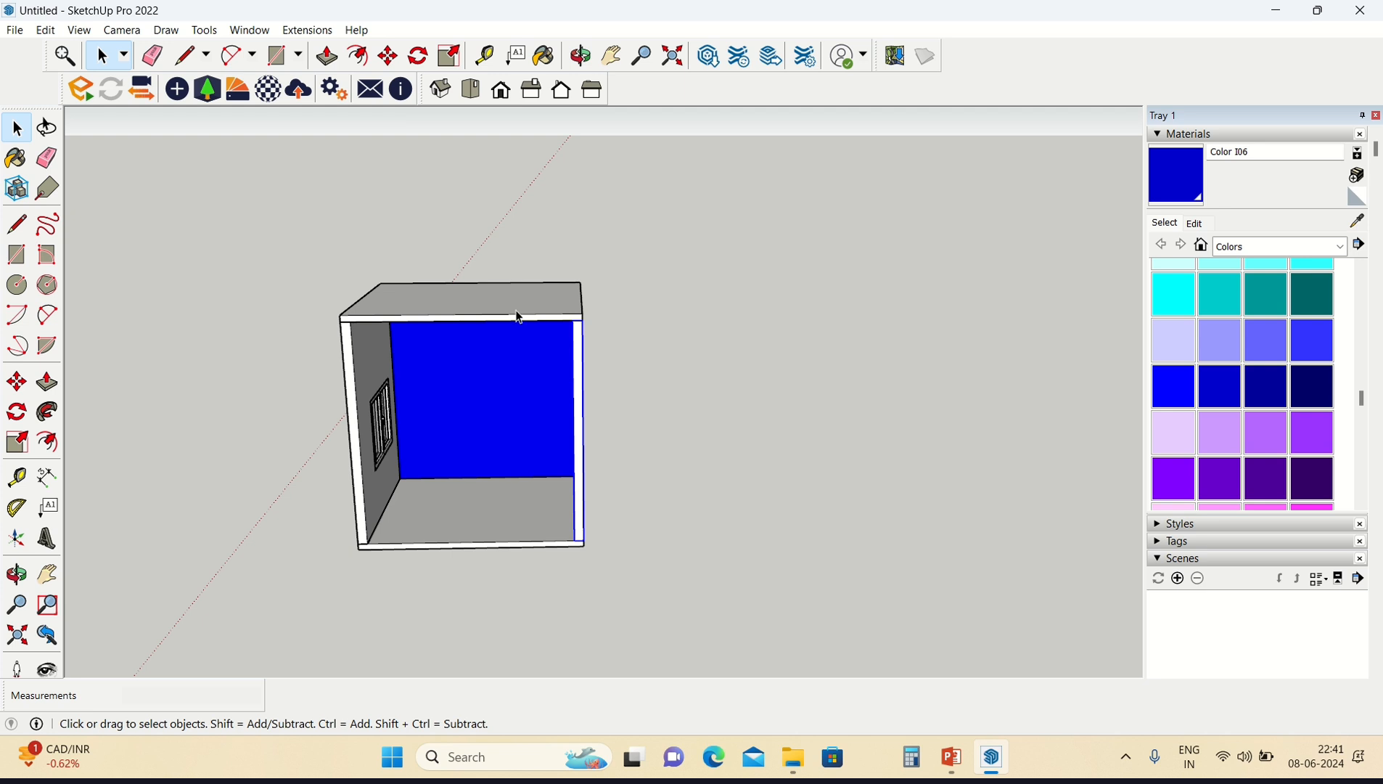